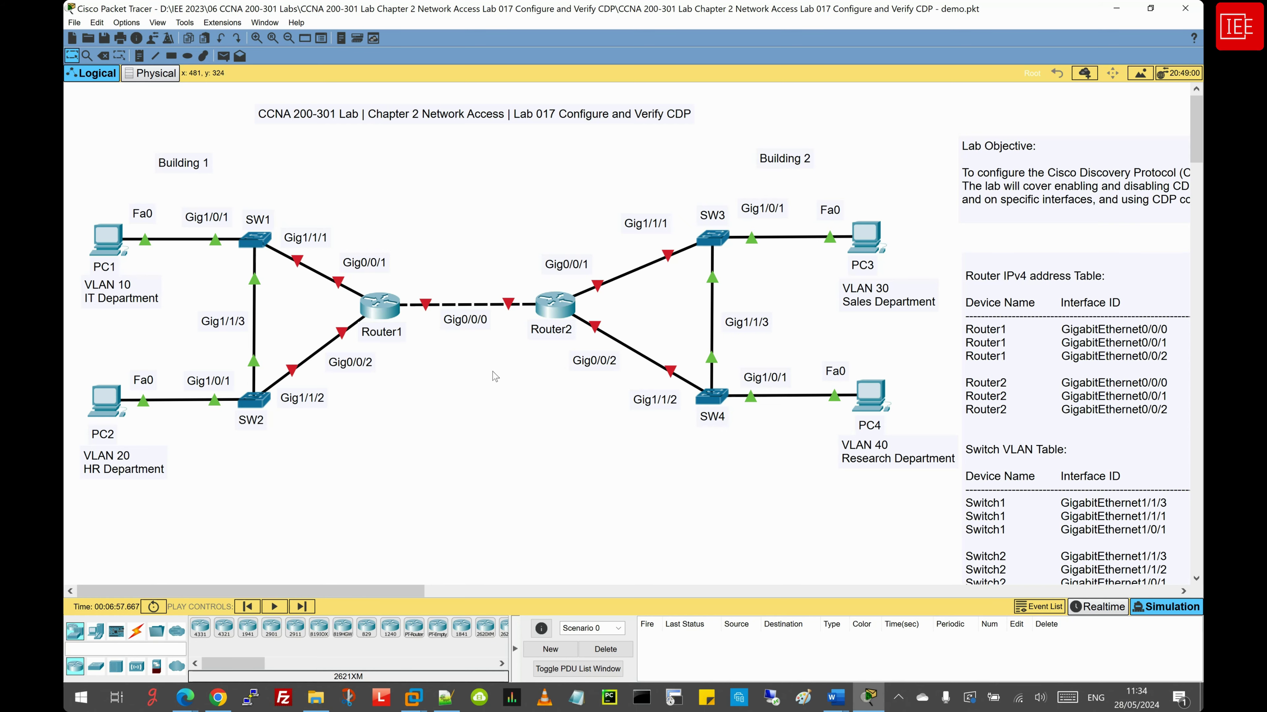
# Review the lab objective and the router IPv4, switch VLAN, SVI and host address tables in the workspace
pyautogui.moveTo(377, 592); pyautogui.dragTo(590, 591)
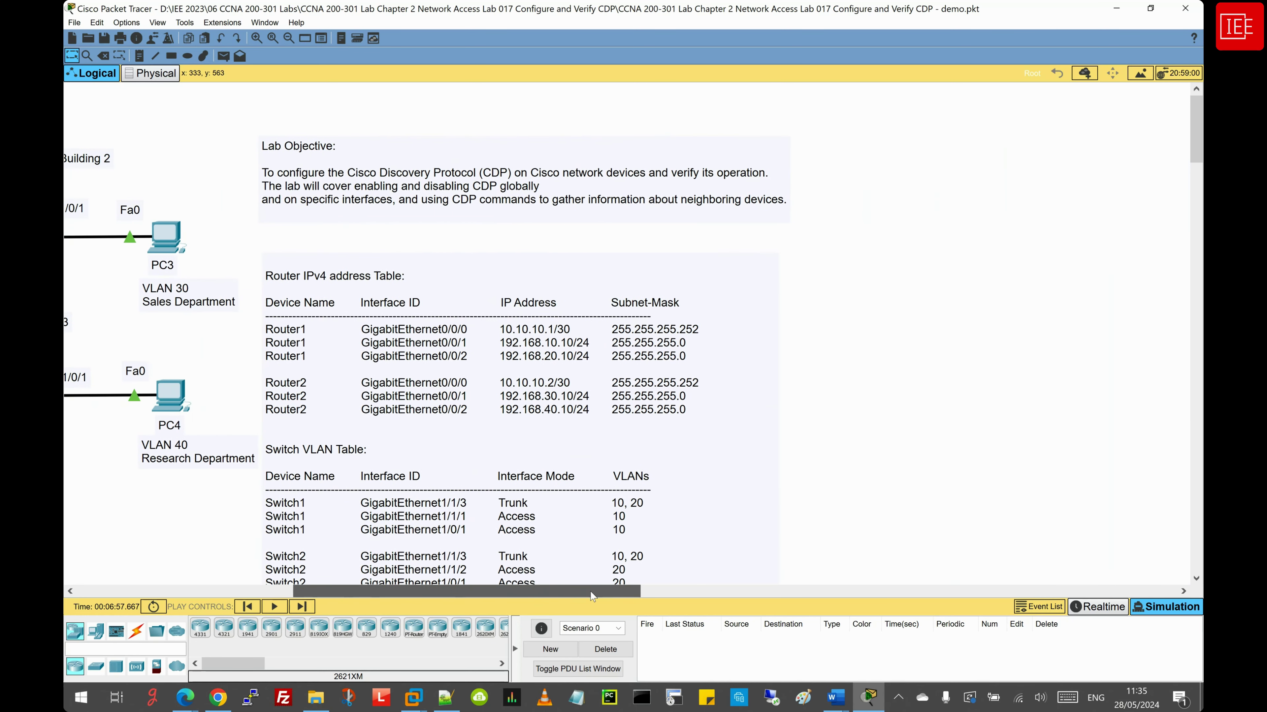
pyautogui.scroll(-3, 568, 492)
pyautogui.scroll(1, 568, 492)
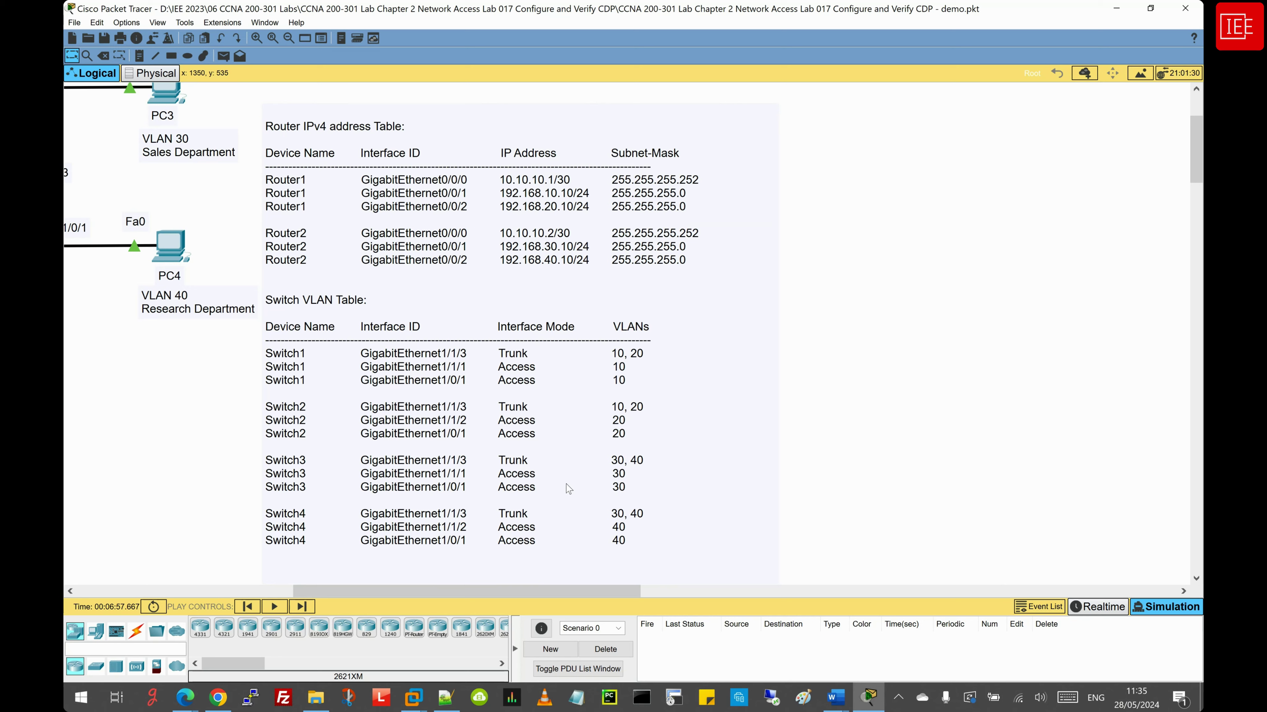
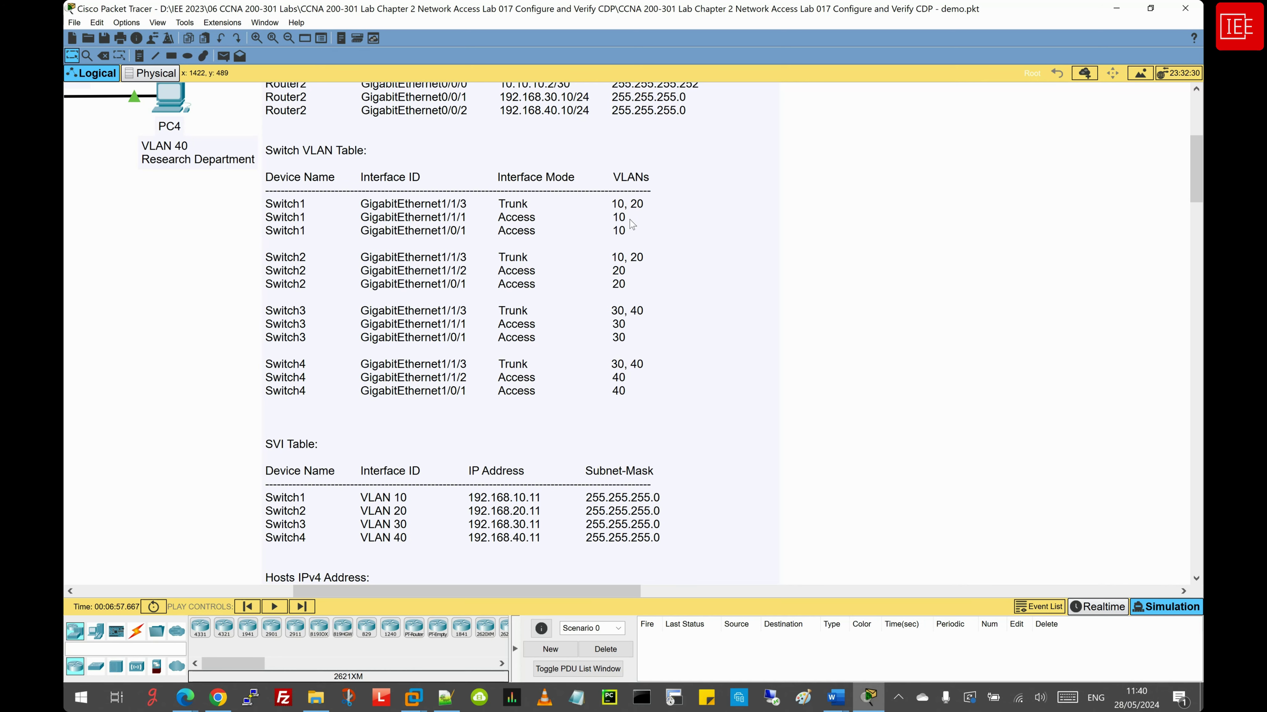
pyautogui.scroll(-2, 609, 368)
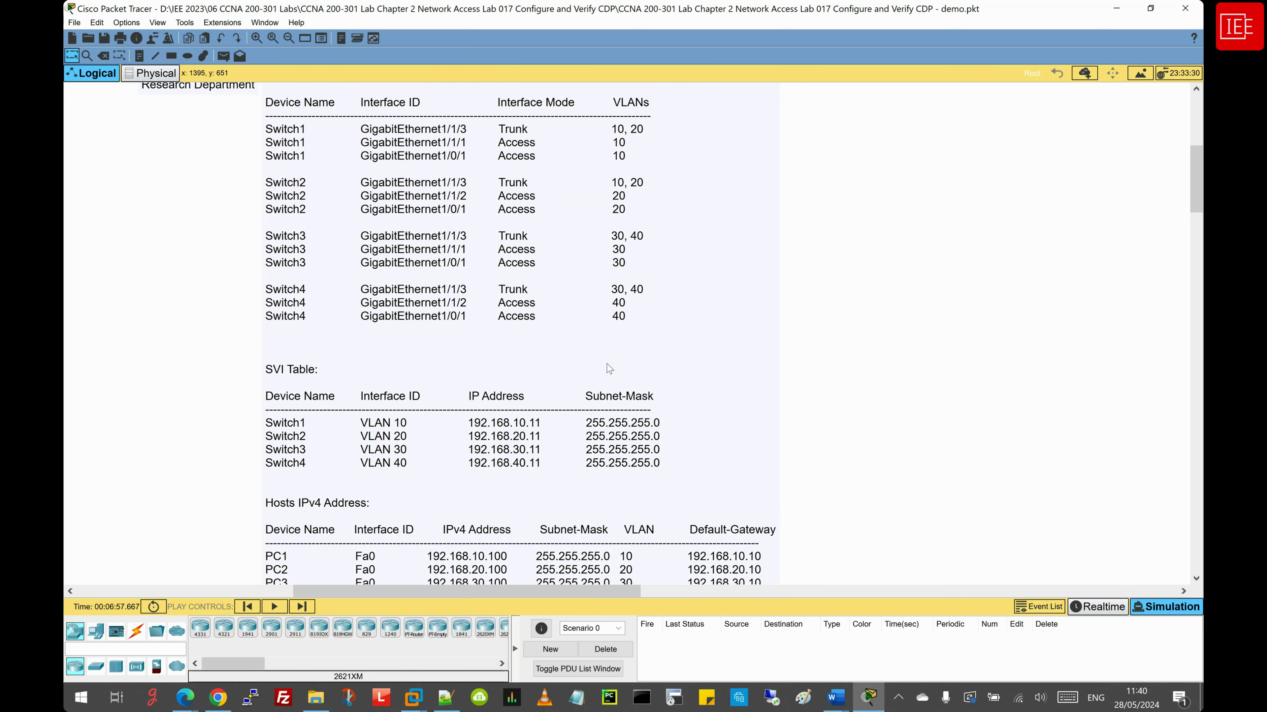
pyautogui.scroll(-6, 609, 369)
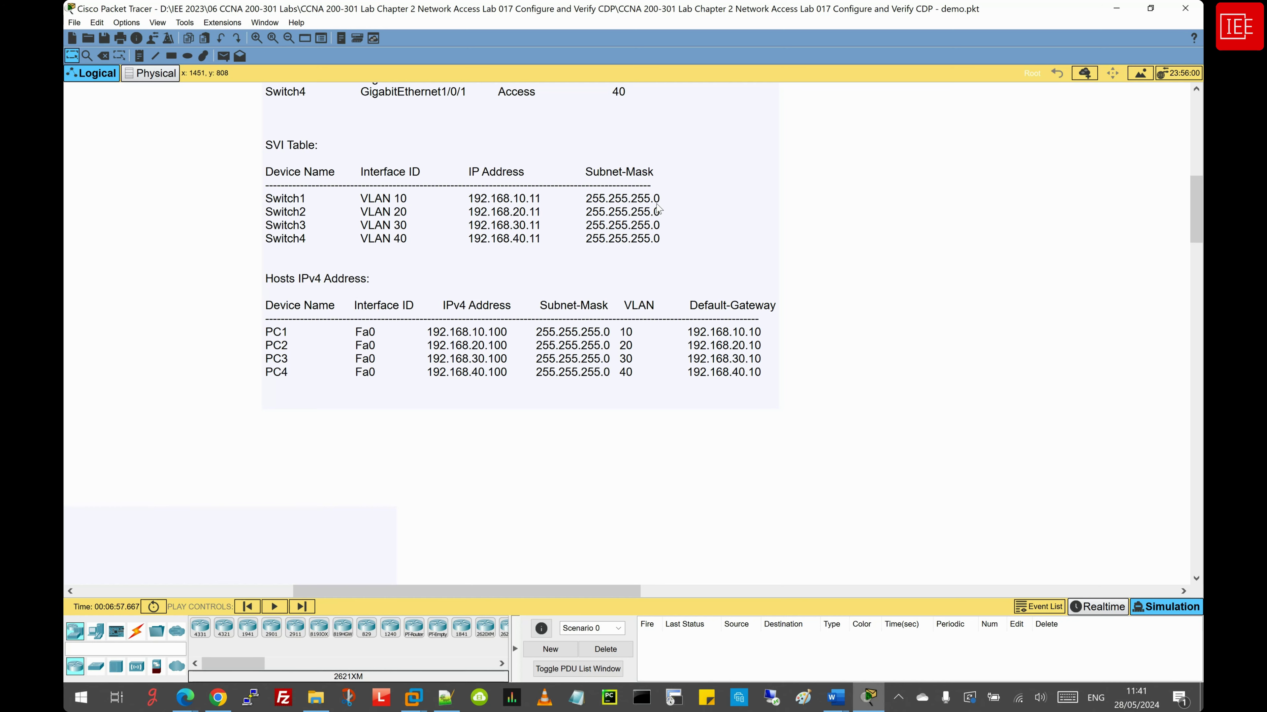
pyautogui.scroll(-3, 643, 217)
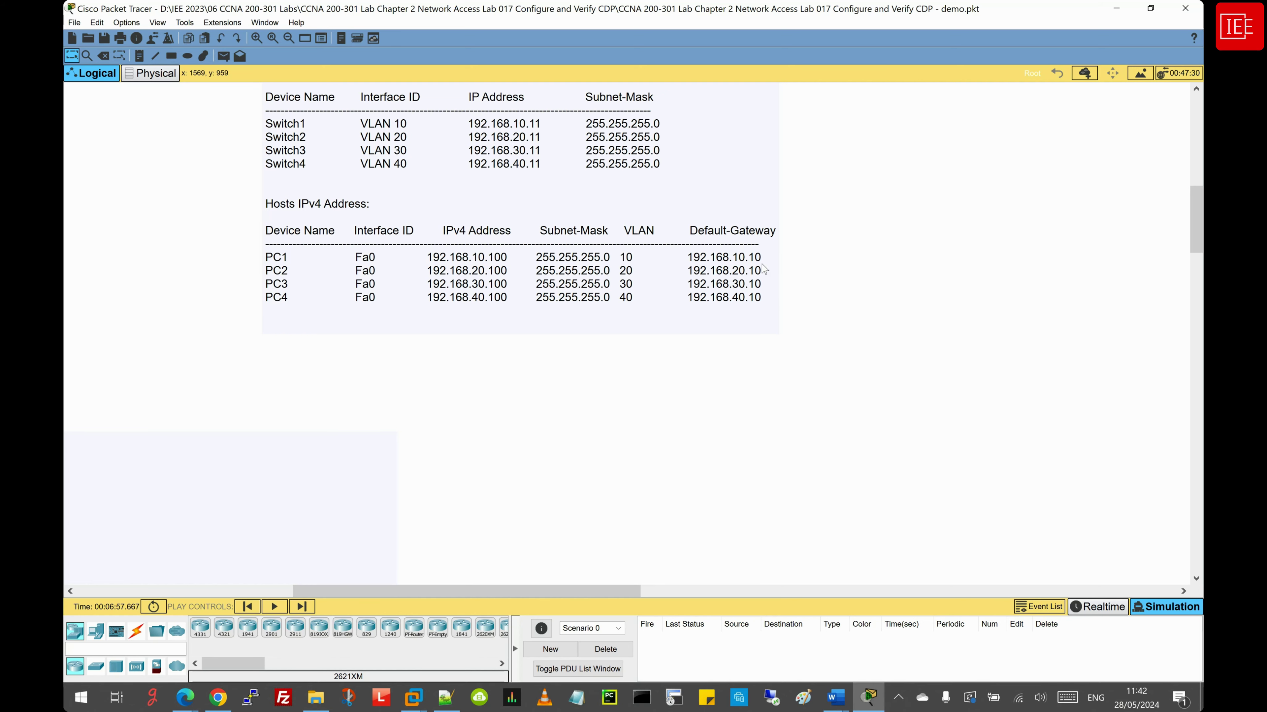
# Read through the lab task list, from the VLAN and SVI configuration to the connectivity test and troubleshooting steps
pyautogui.moveTo(498, 587); pyautogui.dragTo(244, 587)
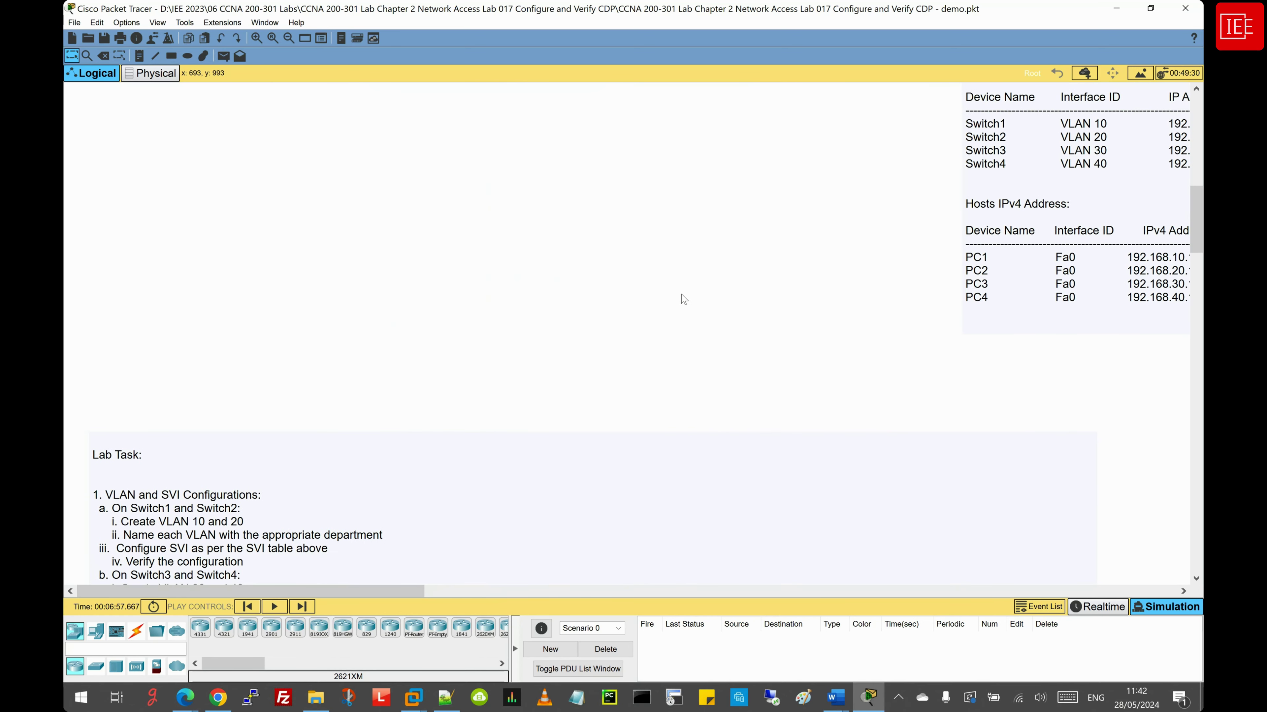
pyautogui.scroll(-5, 491, 399)
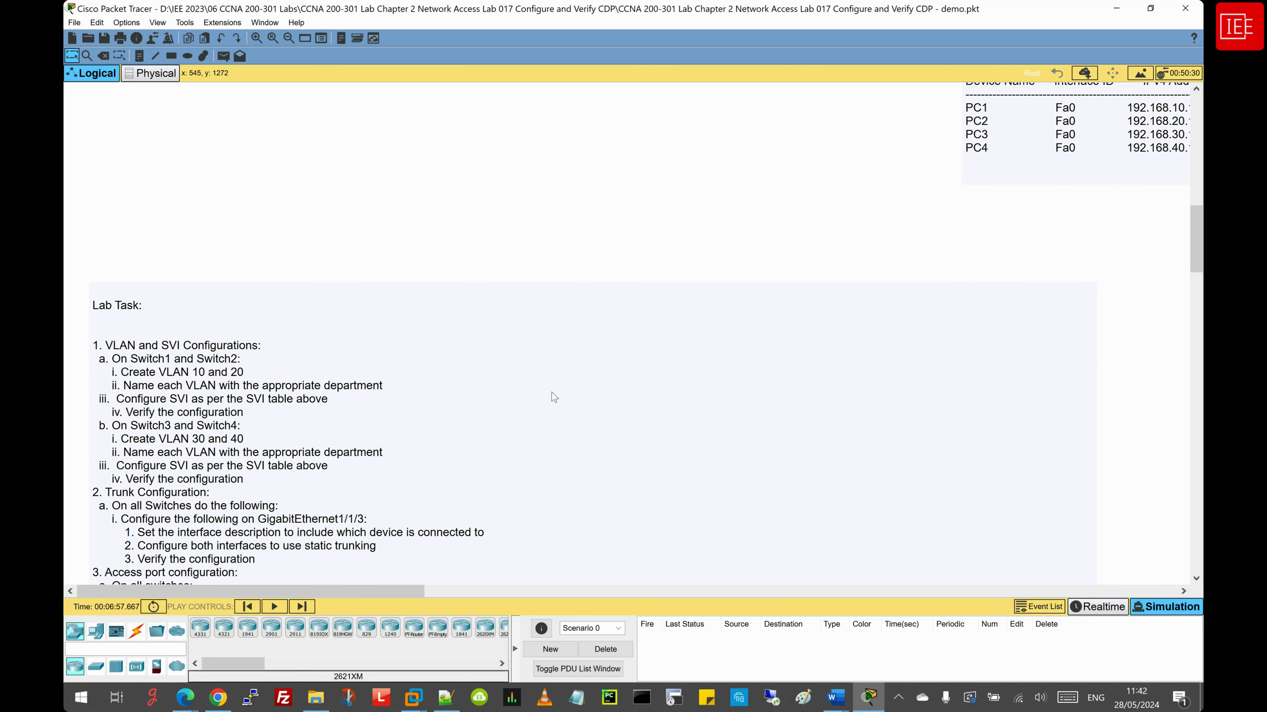
pyautogui.scroll(-2, 555, 398)
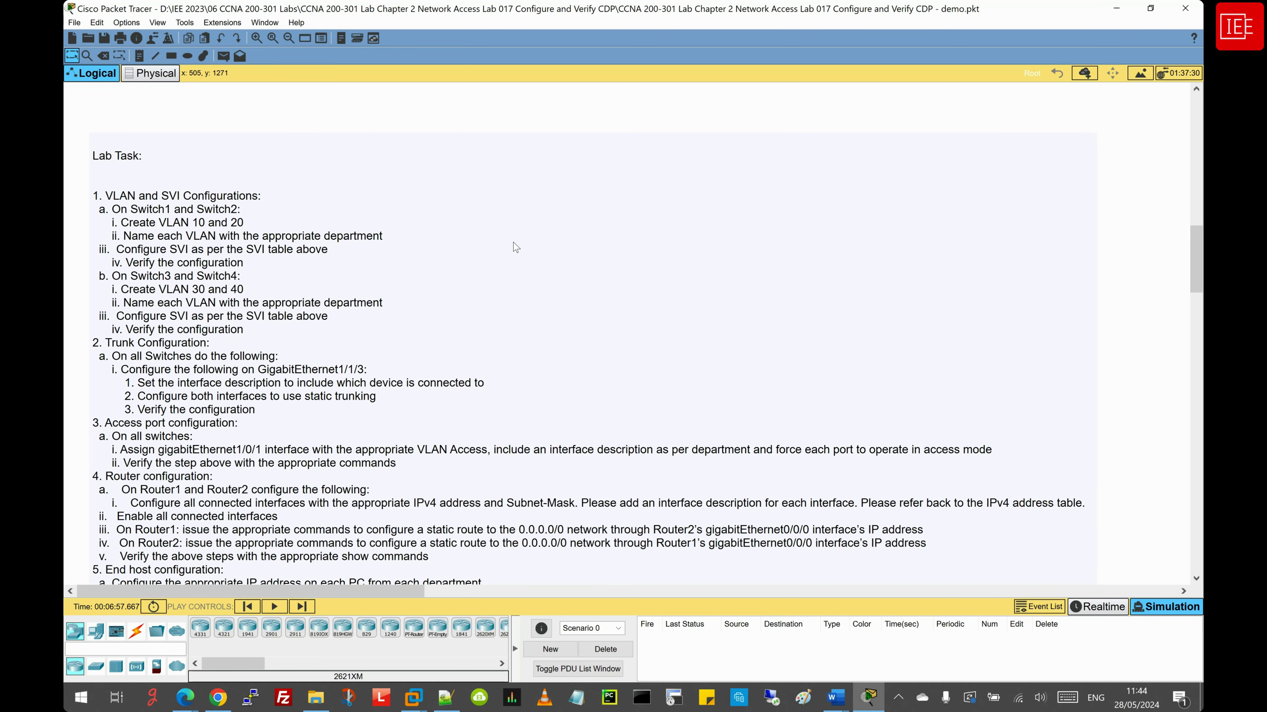
pyautogui.scroll(-3, 516, 248)
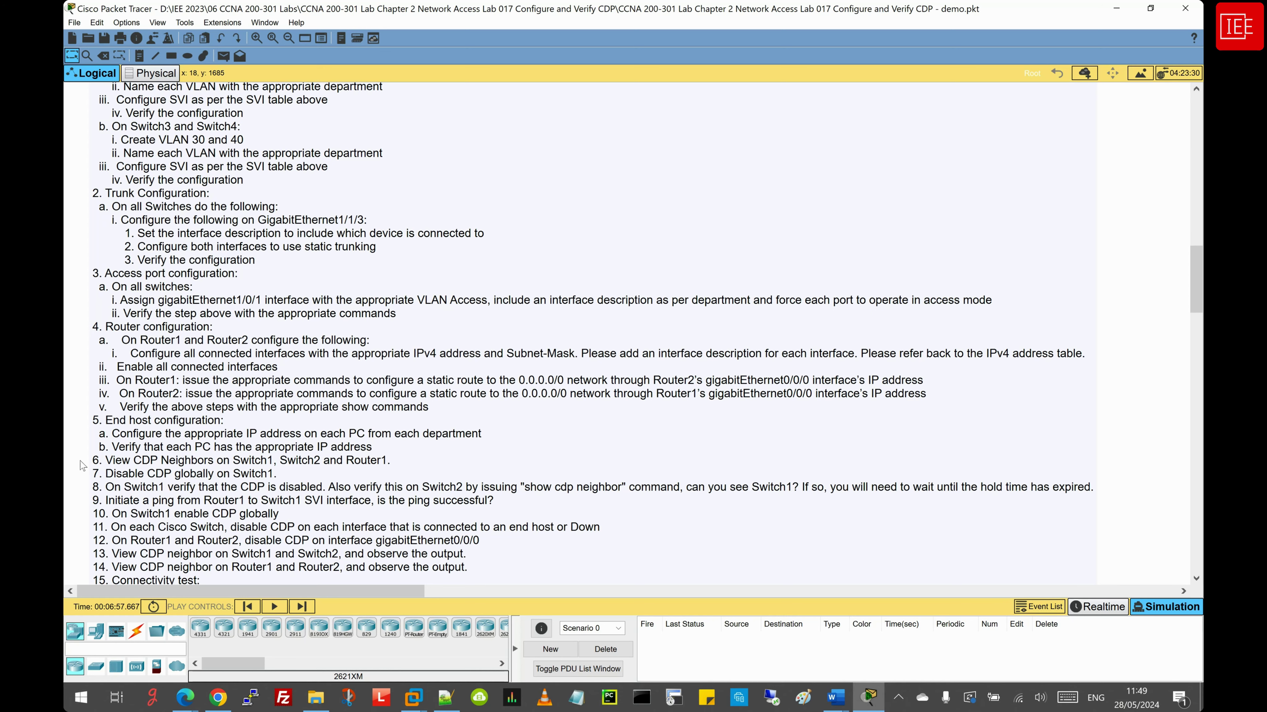
pyautogui.scroll(-2, 82, 466)
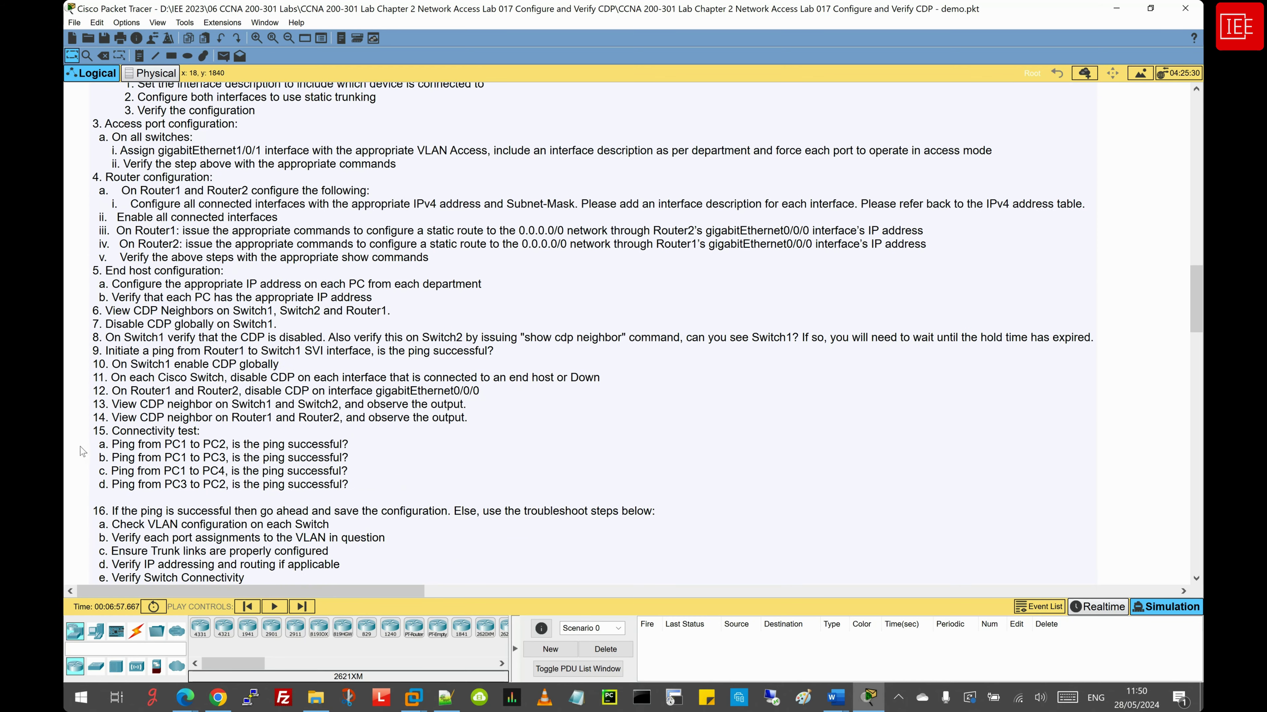
pyautogui.scroll(-1, 85, 351)
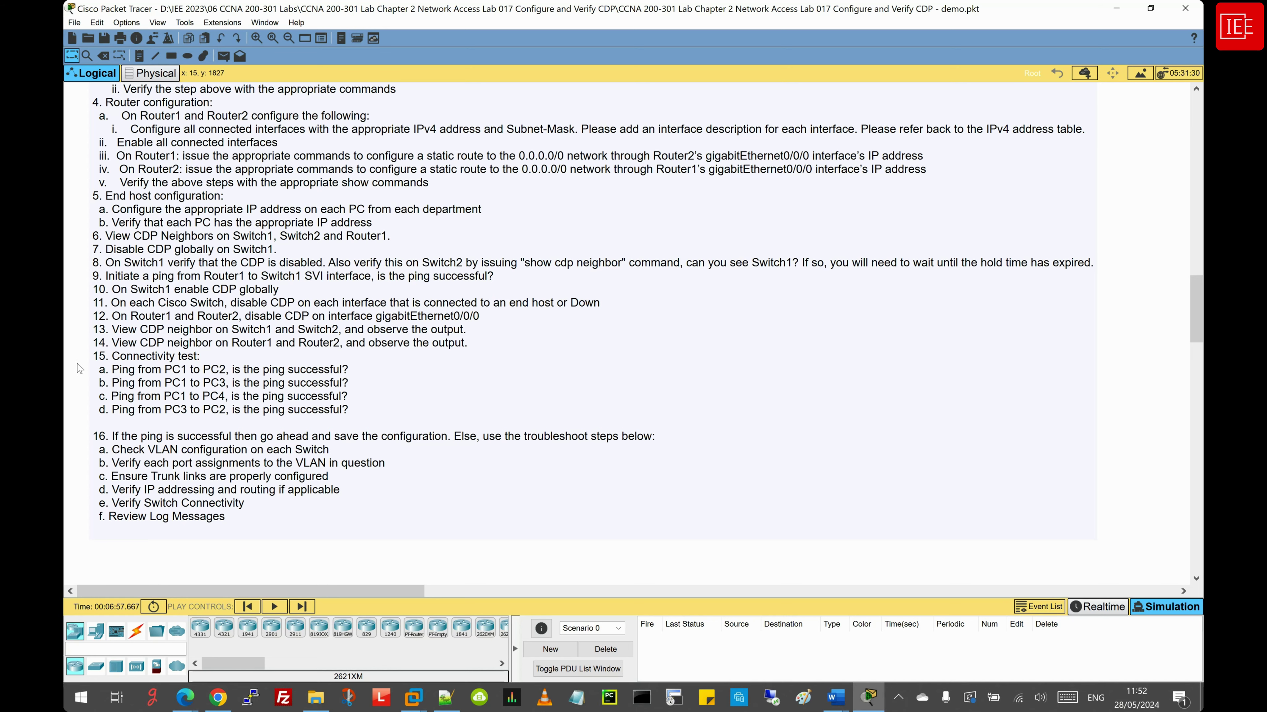
pyautogui.scroll(-2, 80, 362)
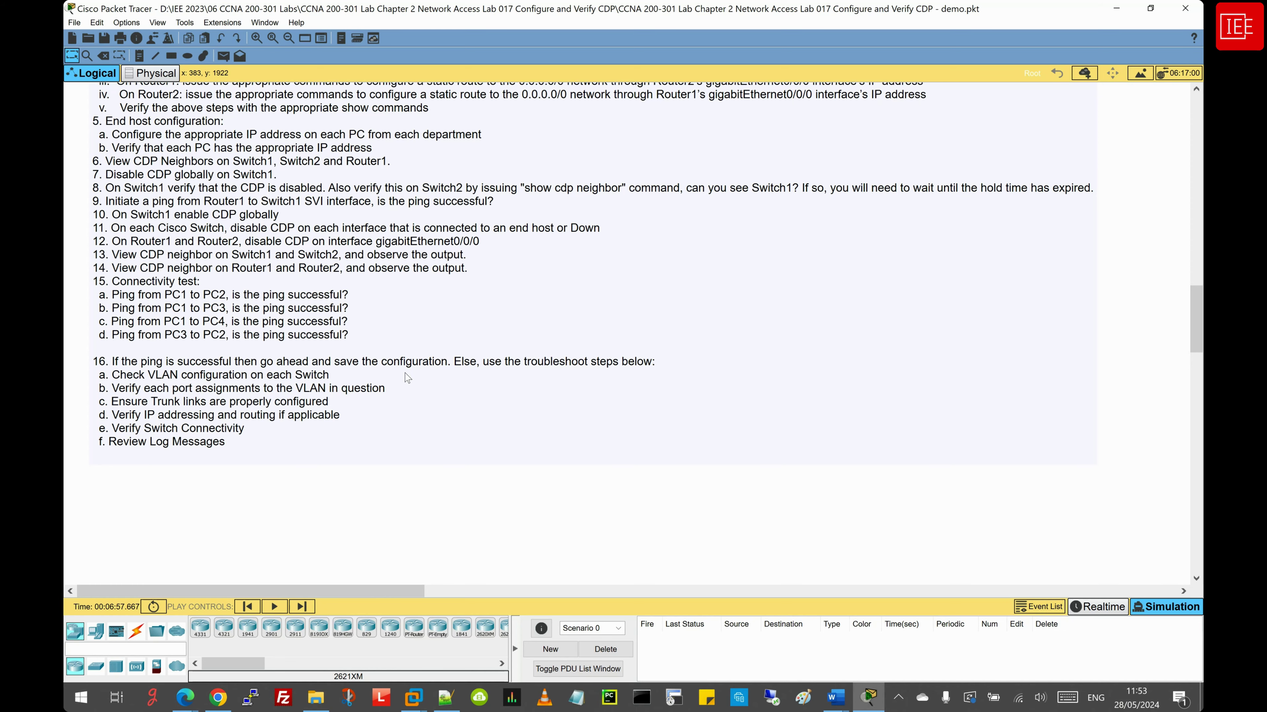
pyautogui.scroll(15, 373, 412)
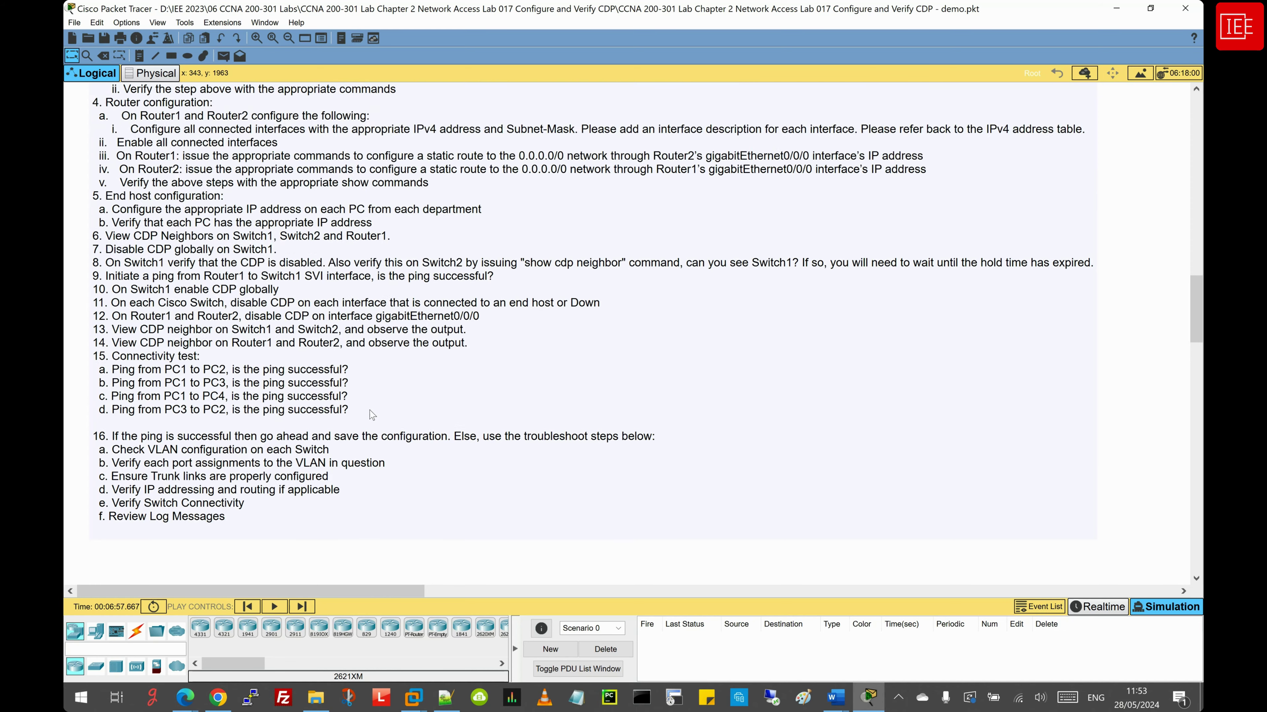
pyautogui.scroll(10, 373, 412)
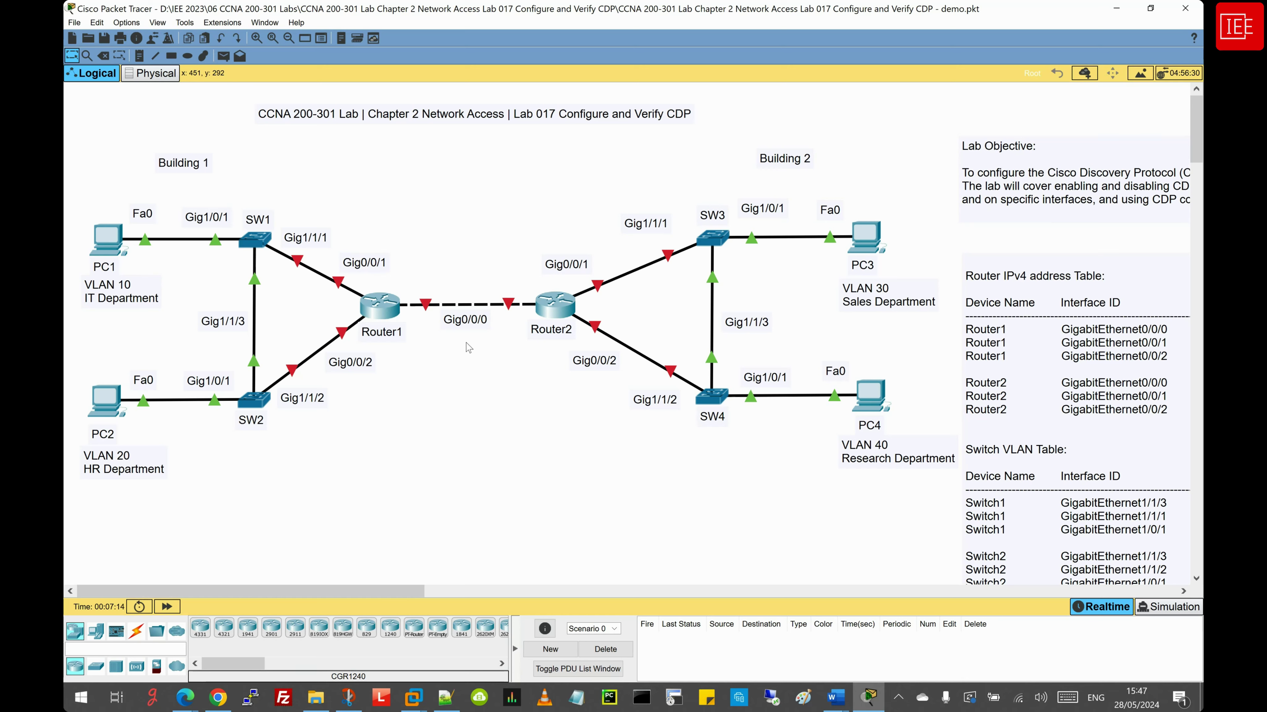
# Open Switch1's command-line interface in a maximized window and enter global configuration mode
pyautogui.click(254, 239)
pyautogui.doubleClick(685, 170)
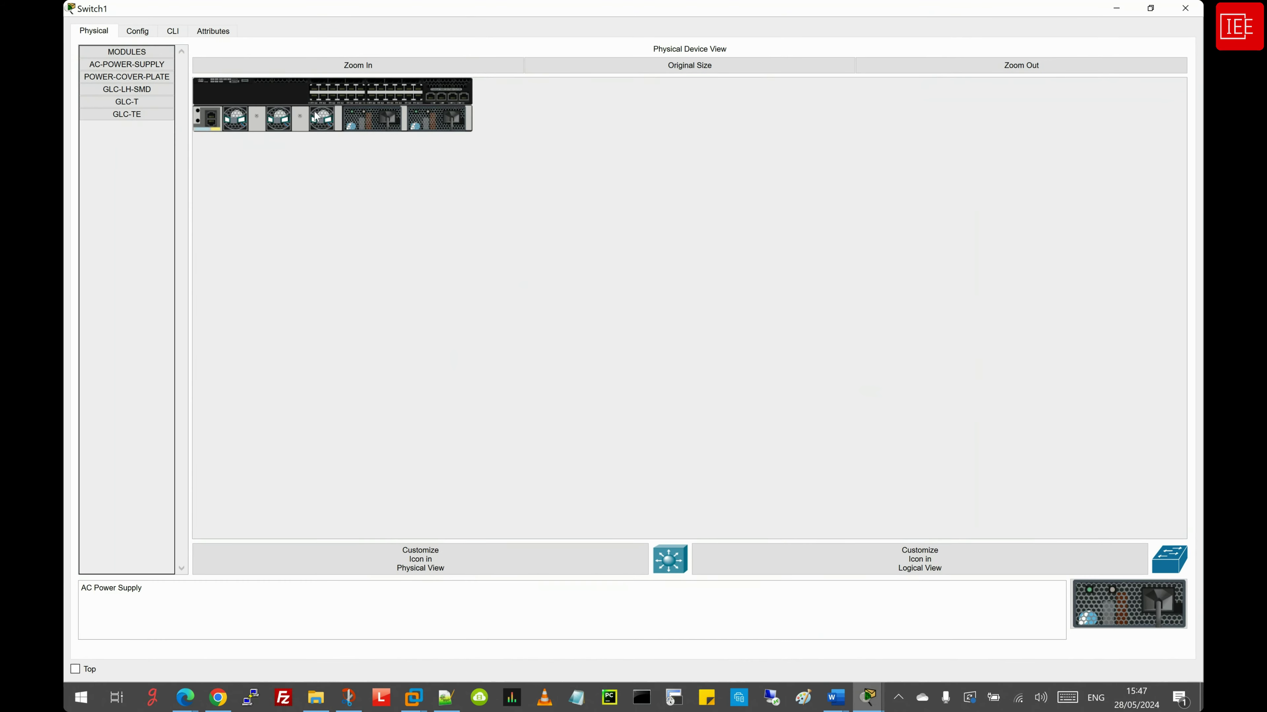
pyautogui.click(174, 31)
pyautogui.click(443, 467)
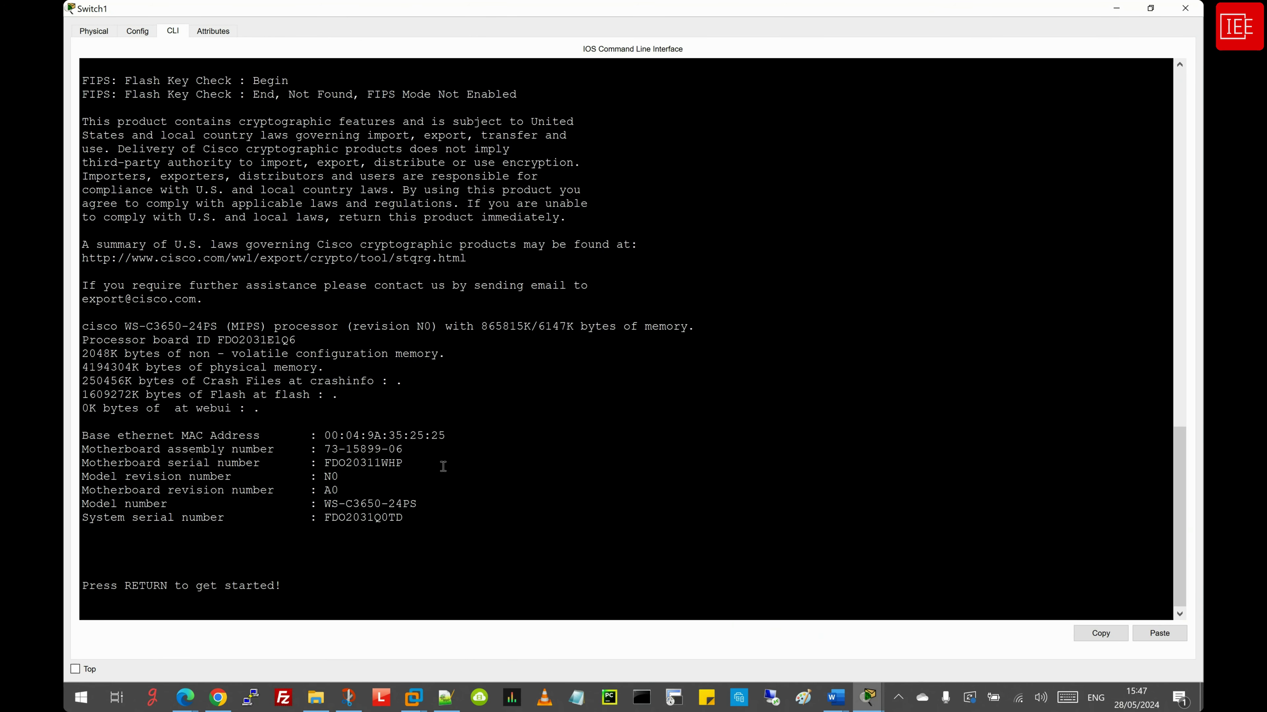
pyautogui.press('Return')
pyautogui.press('Return')
pyautogui.press('Return')
pyautogui.write('en')
pyautogui.press('Return')
pyautogui.write('config')
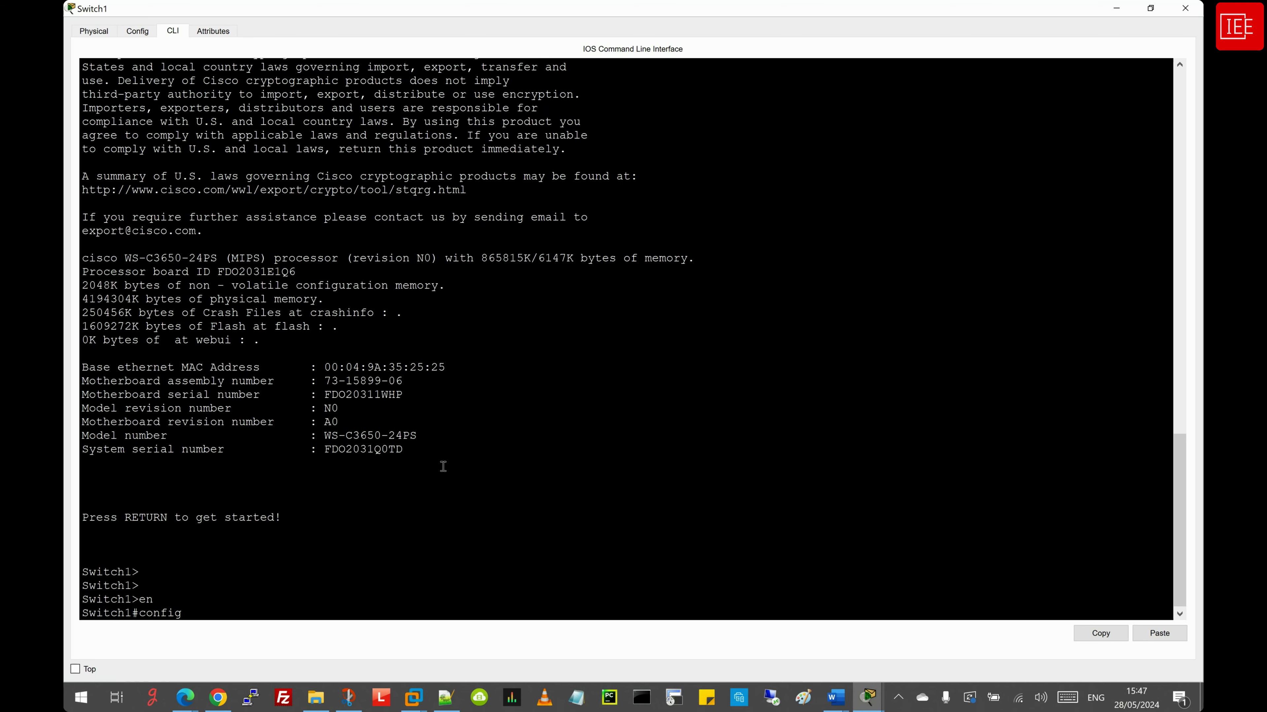
pyautogui.press('Tab')
pyautogui.write('ter')
pyautogui.press('Tab')
pyautogui.press('Return')
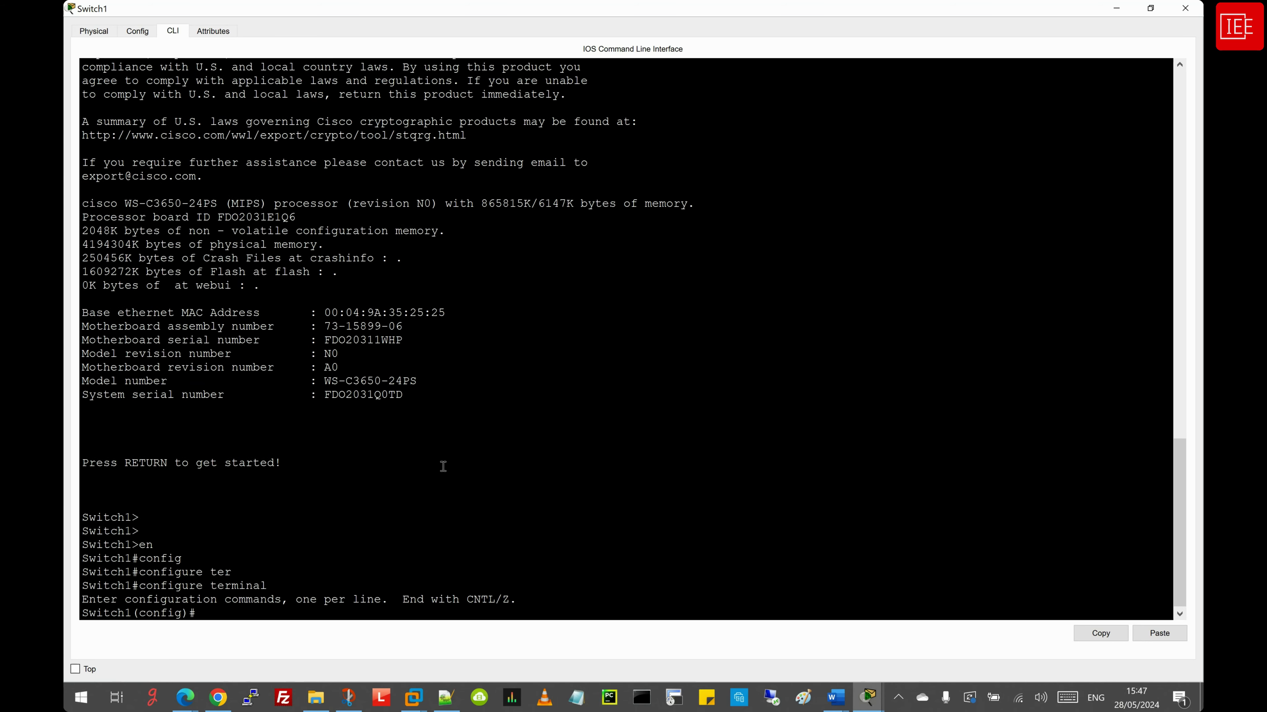
# Create VLAN 10 on Switch1 and name it "IT Department"
pyautogui.write('vl')
pyautogui.press('Tab')
pyautogui.write('10')
pyautogui.press('Return')
pyautogui.write('nam')
pyautogui.press('Tab')
pyautogui.write('"IT Departm')
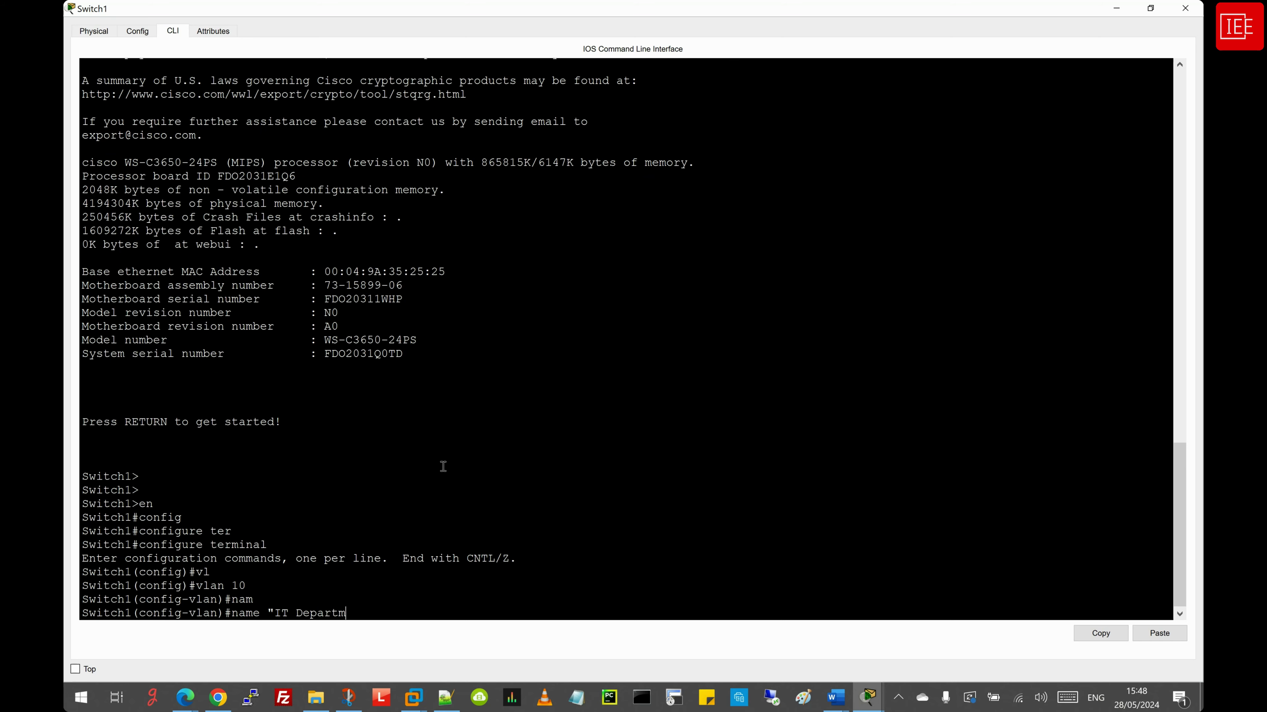
pyautogui.write('ent"')
pyautogui.press('Return')
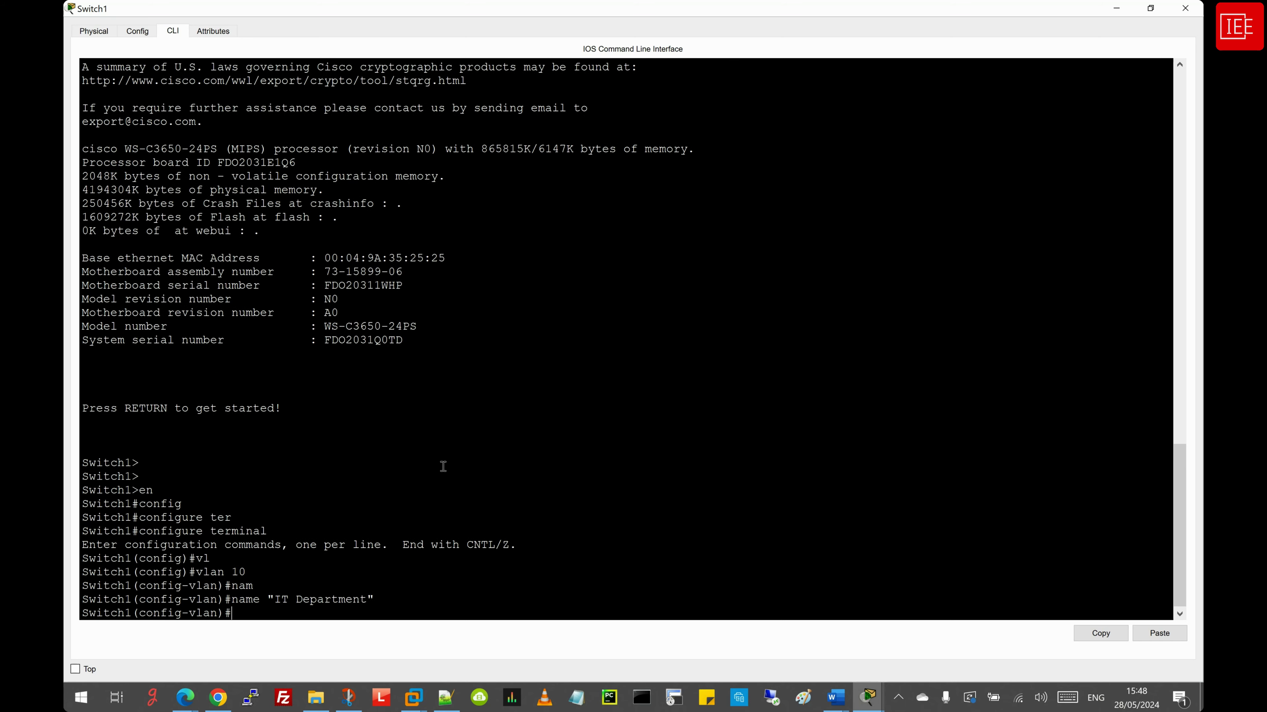
# Create VLAN 20 on Switch1, name it "HR Department" and leave VLAN configuration mode
pyautogui.press('Up')
pyautogui.press('Up')
pyautogui.press('Return')
pyautogui.press('Up')
pyautogui.press('Up')
pyautogui.press('Left')
pyautogui.press('Left')
pyautogui.press('Left')
pyautogui.press('Left')
pyautogui.press('Left')
pyautogui.press('Left')
pyautogui.press('Left')
pyautogui.press('Left')
pyautogui.press('Left')
pyautogui.press('Left')
pyautogui.press('Left')
pyautogui.press('Left')
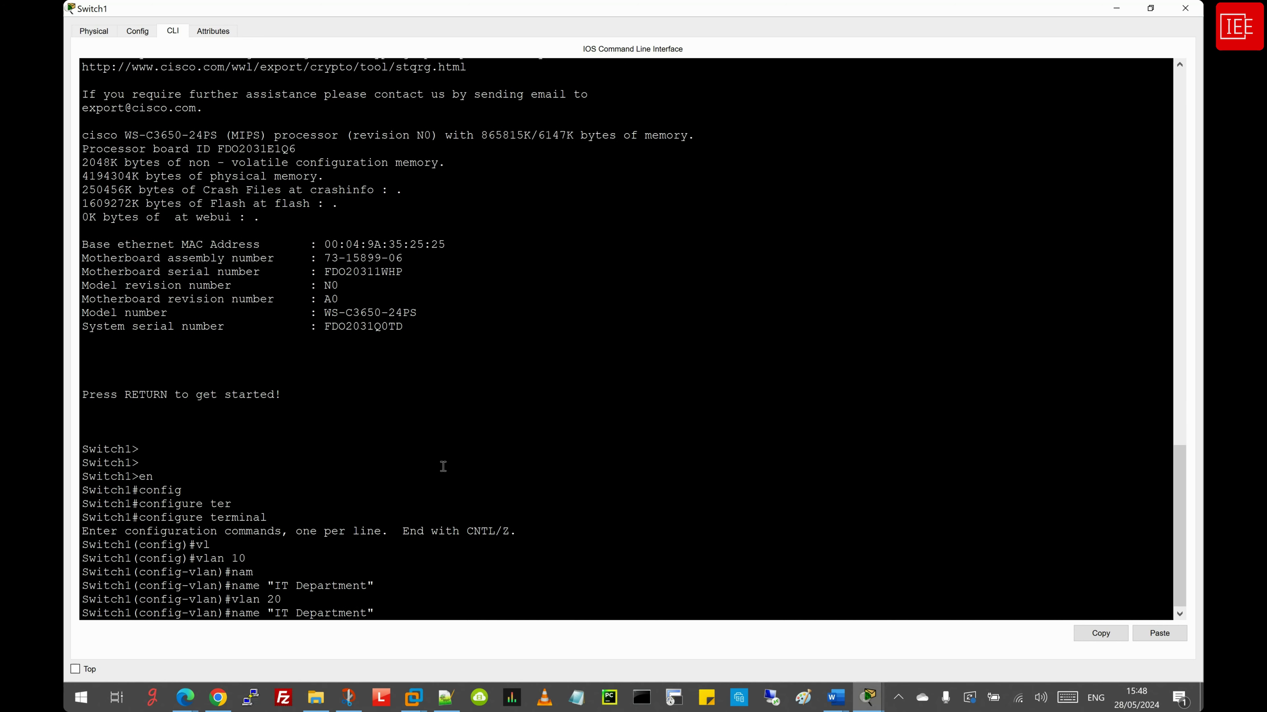
pyautogui.press('BackSpace')
pyautogui.press('BackSpace')
pyautogui.write('HR')
pyautogui.press('Return')
pyautogui.press('Return')
pyautogui.press('Return')
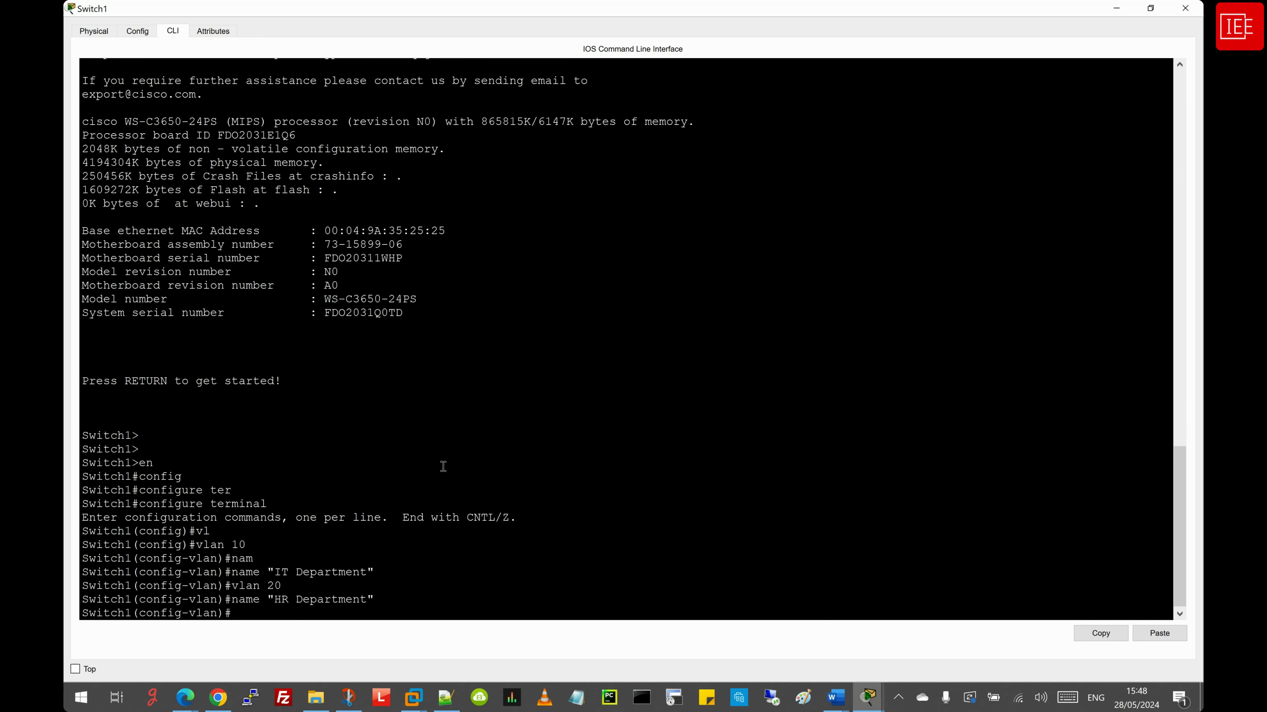
pyautogui.write('exit')
pyautogui.press('Return')
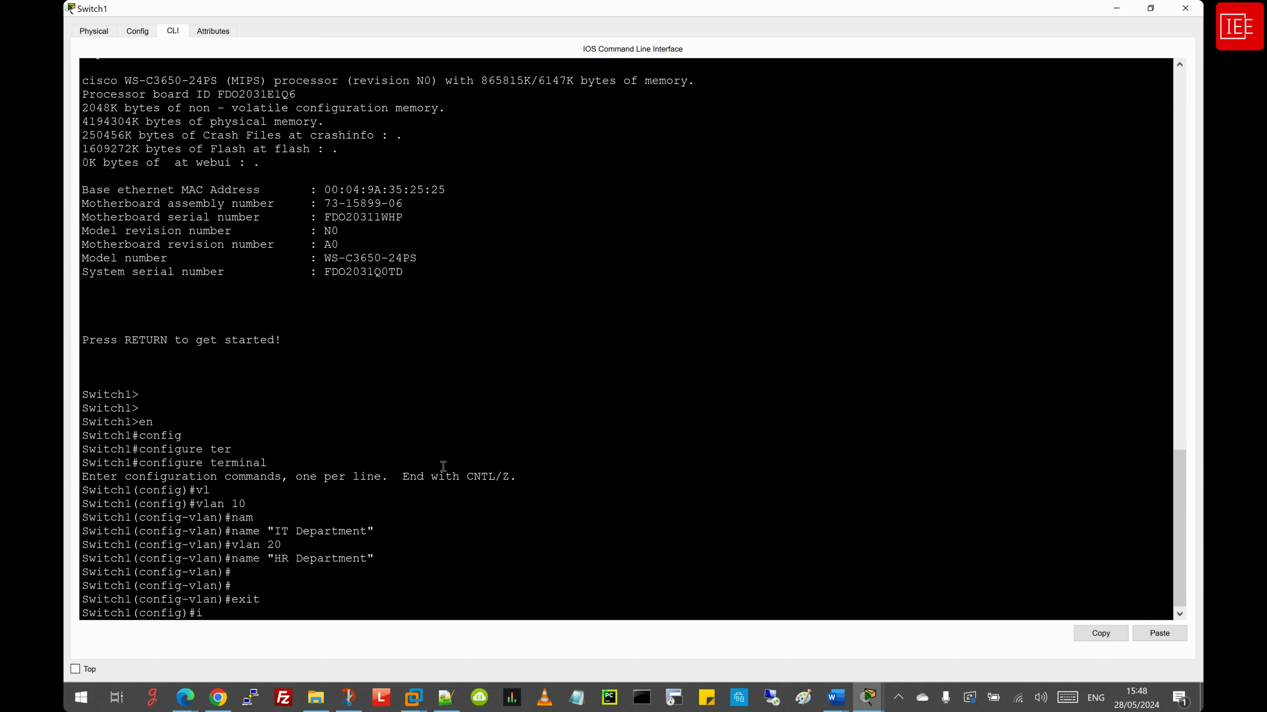
# Assign IP address 192.168.10.11 with mask 255.255.255.0 to Switch1's VLAN 10 interface and return to privileged mode
pyautogui.write('inter')
pyautogui.press('Tab')
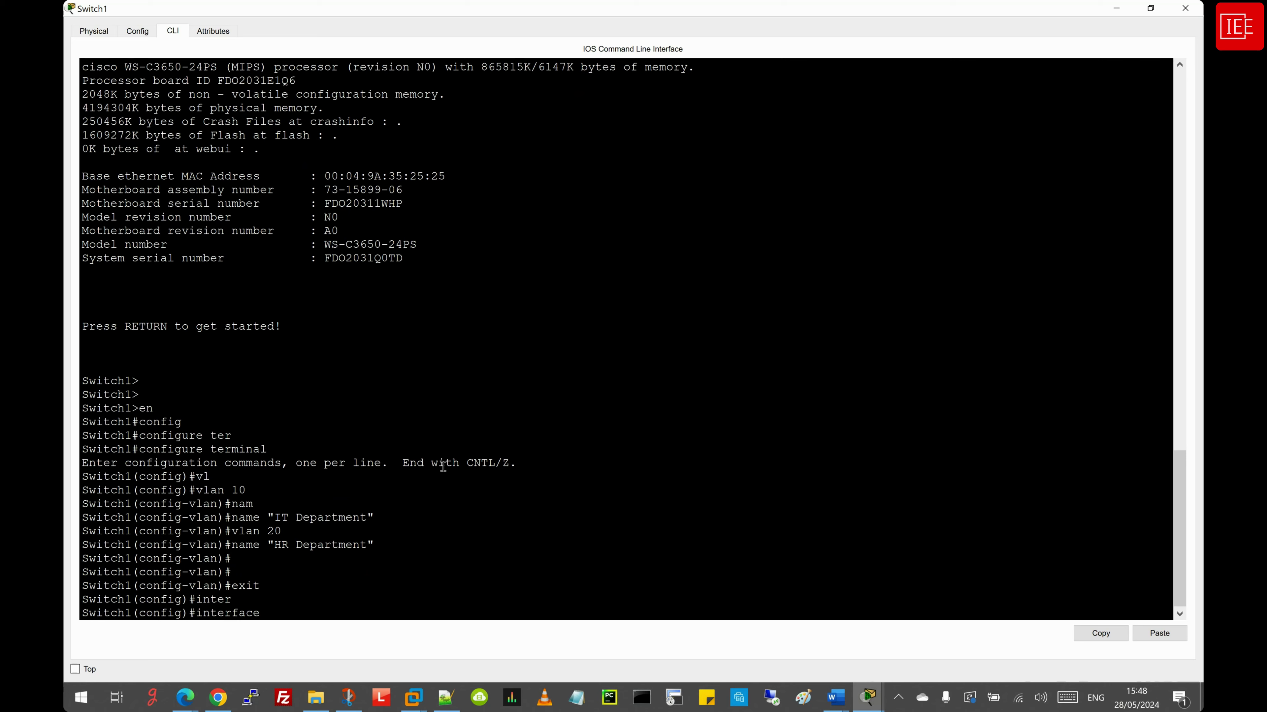
pyautogui.write('vlan 10')
pyautogui.press('Return')
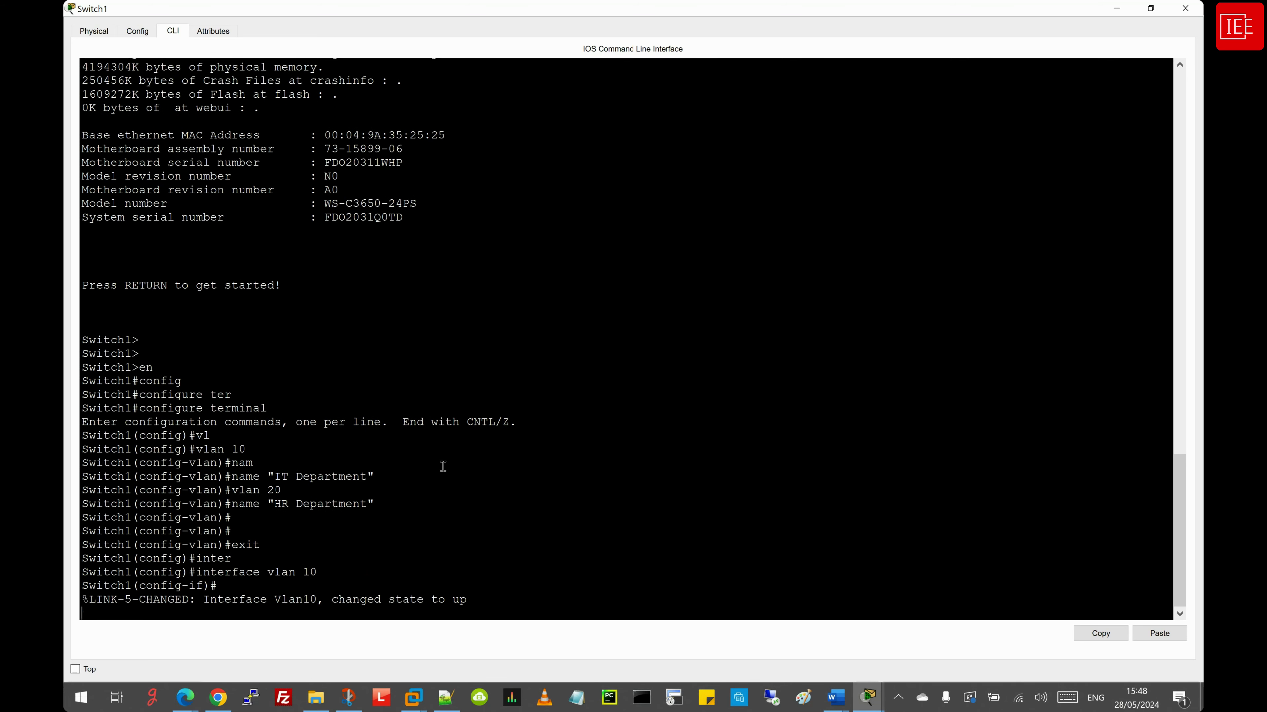
pyautogui.press('Return')
pyautogui.write('ip add')
pyautogui.press('Tab')
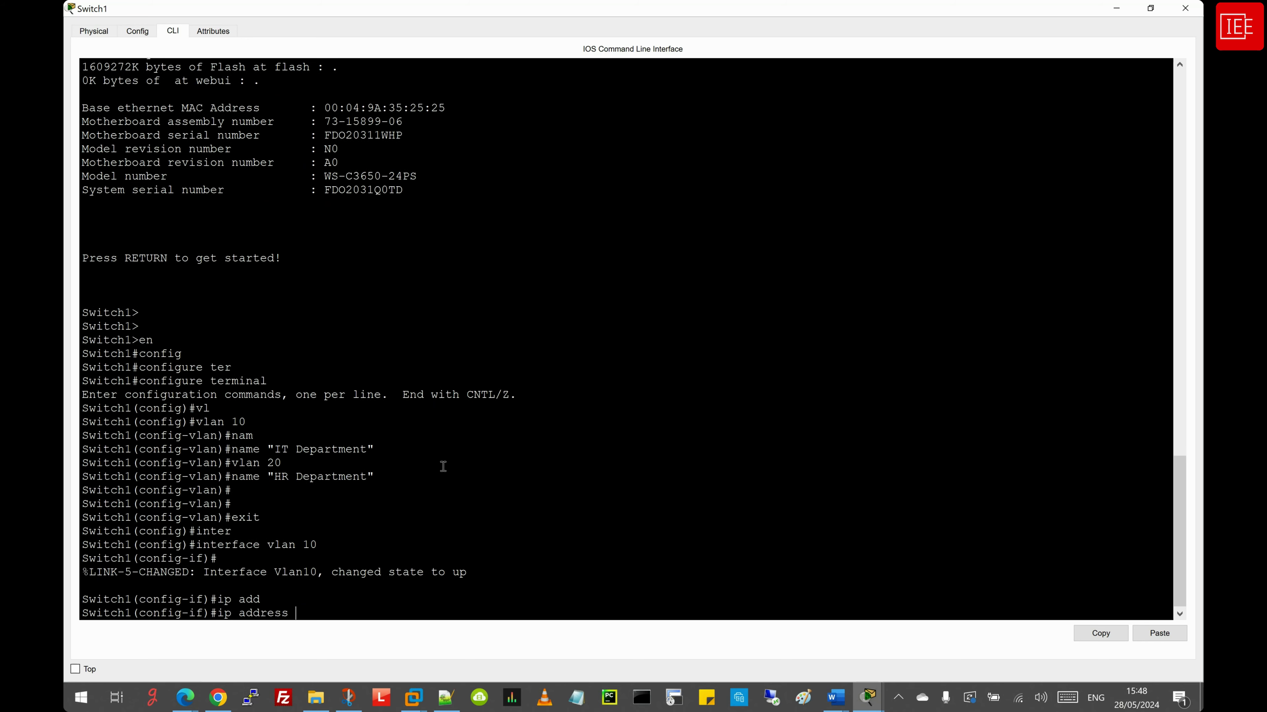
pyautogui.write('192.168.10.11 255.255.255.0')
pyautogui.press('Return')
pyautogui.press('Return')
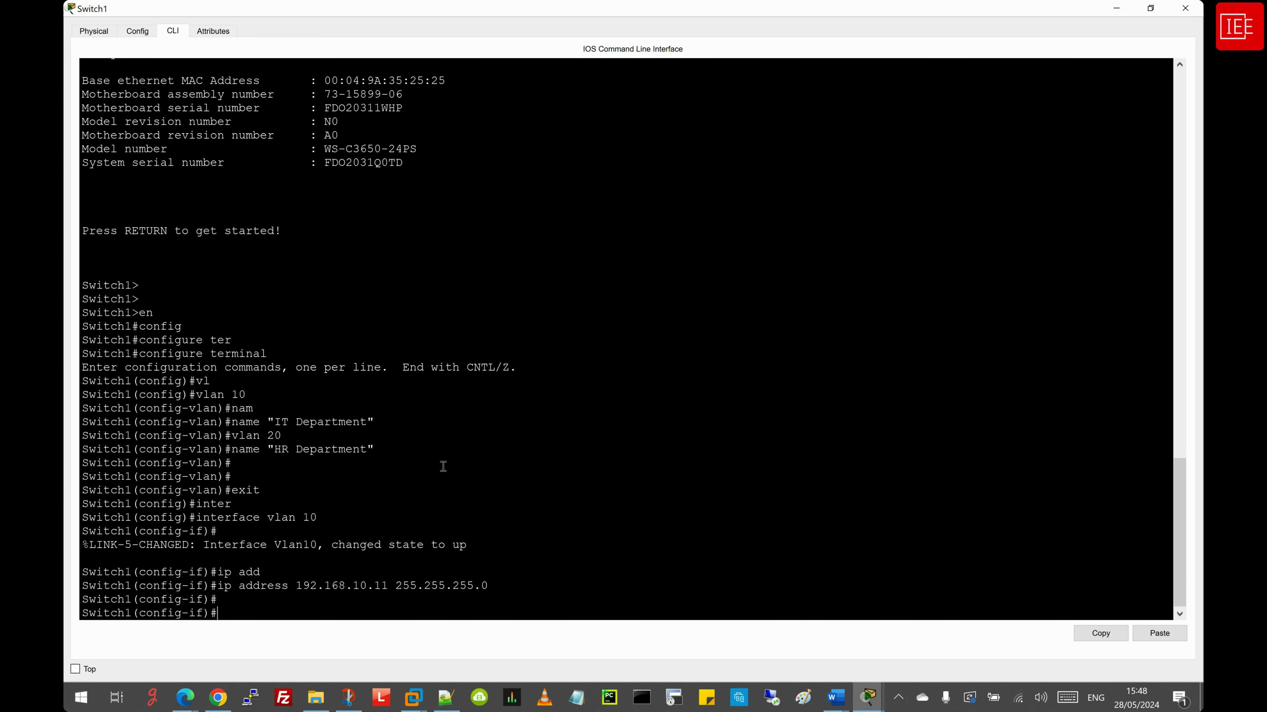
pyautogui.write('end')
pyautogui.press('Return')
pyautogui.press('Return')
pyautogui.press('Return')
pyautogui.press('Return')
# Show Switch1's brief VLAN listing to verify the newly created VLANs
pyautogui.write('sh')
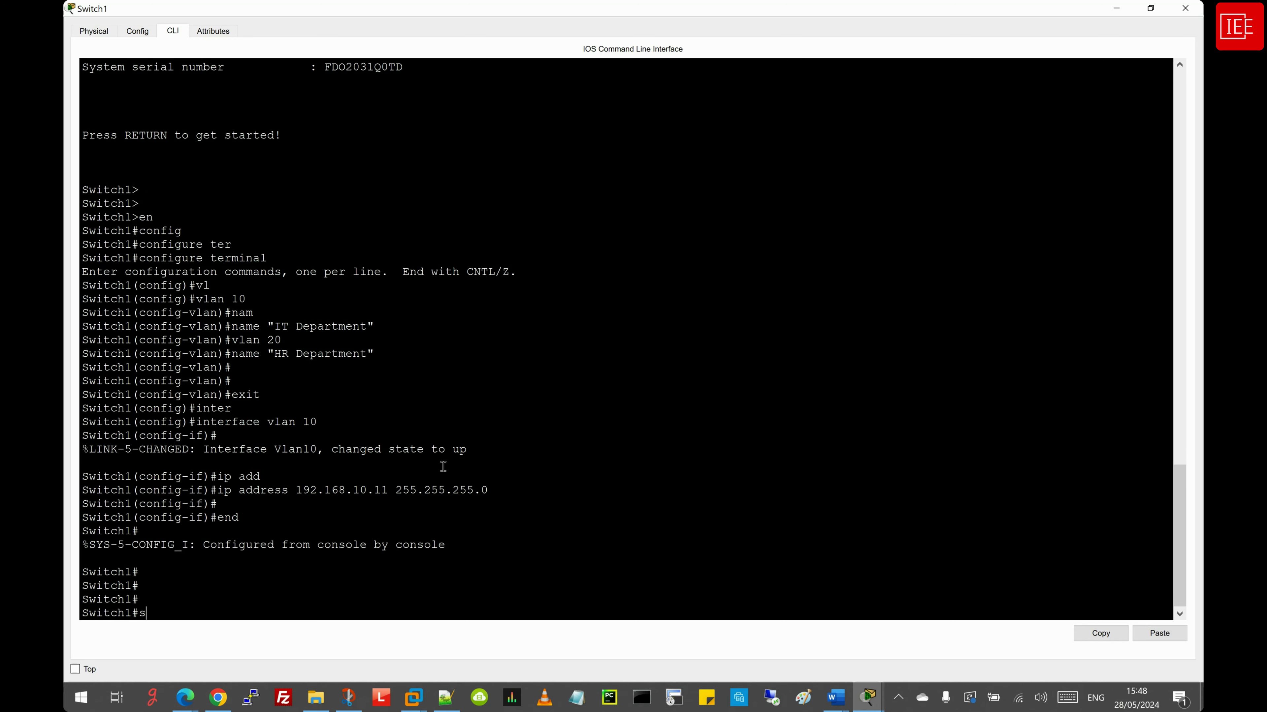
pyautogui.press('Tab')
pyautogui.write('vl')
pyautogui.press('Tab')
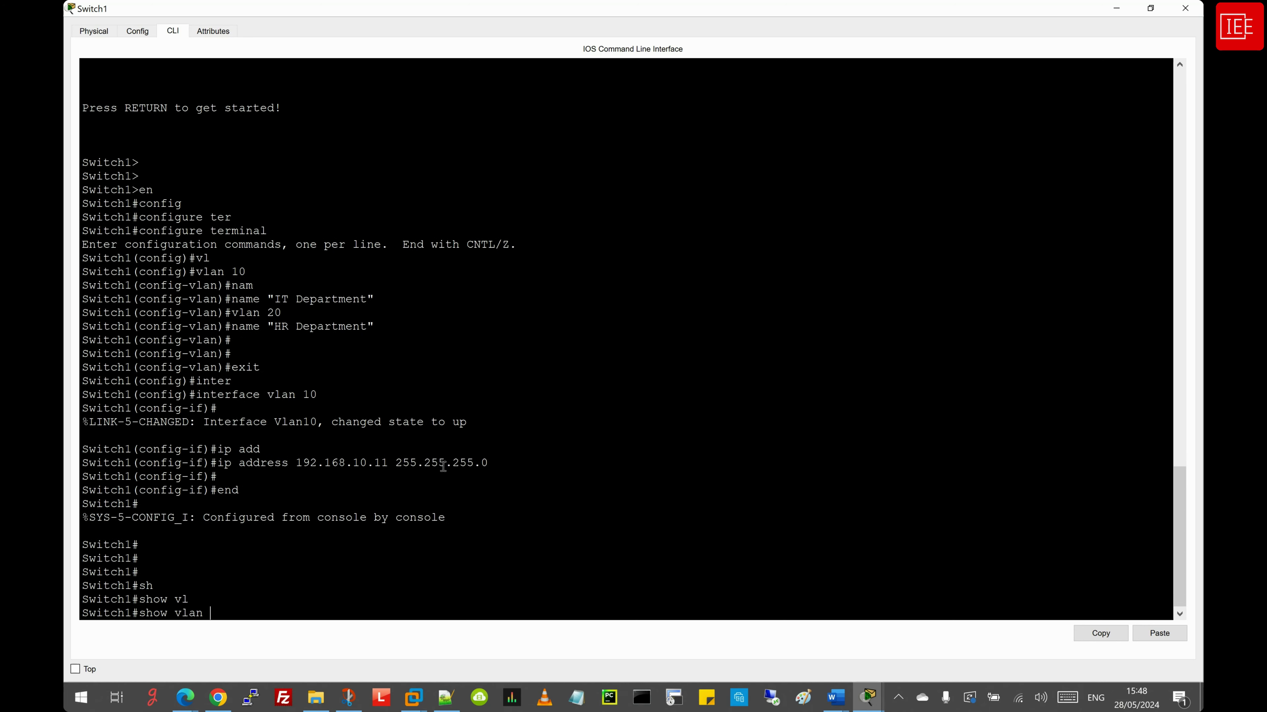
pyautogui.write('br')
pyautogui.press('Tab')
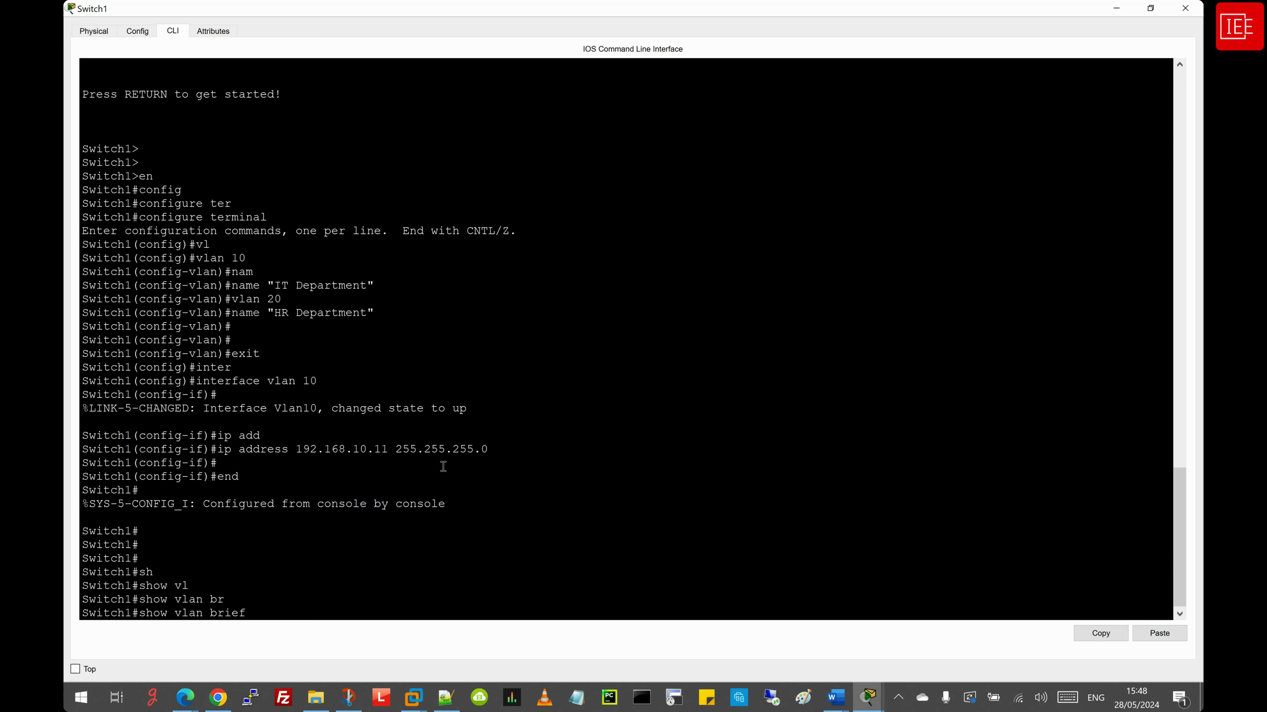
pyautogui.press('Return')
pyautogui.moveTo(405, 547); pyautogui.dragTo(80, 533)
pyautogui.click(411, 537)
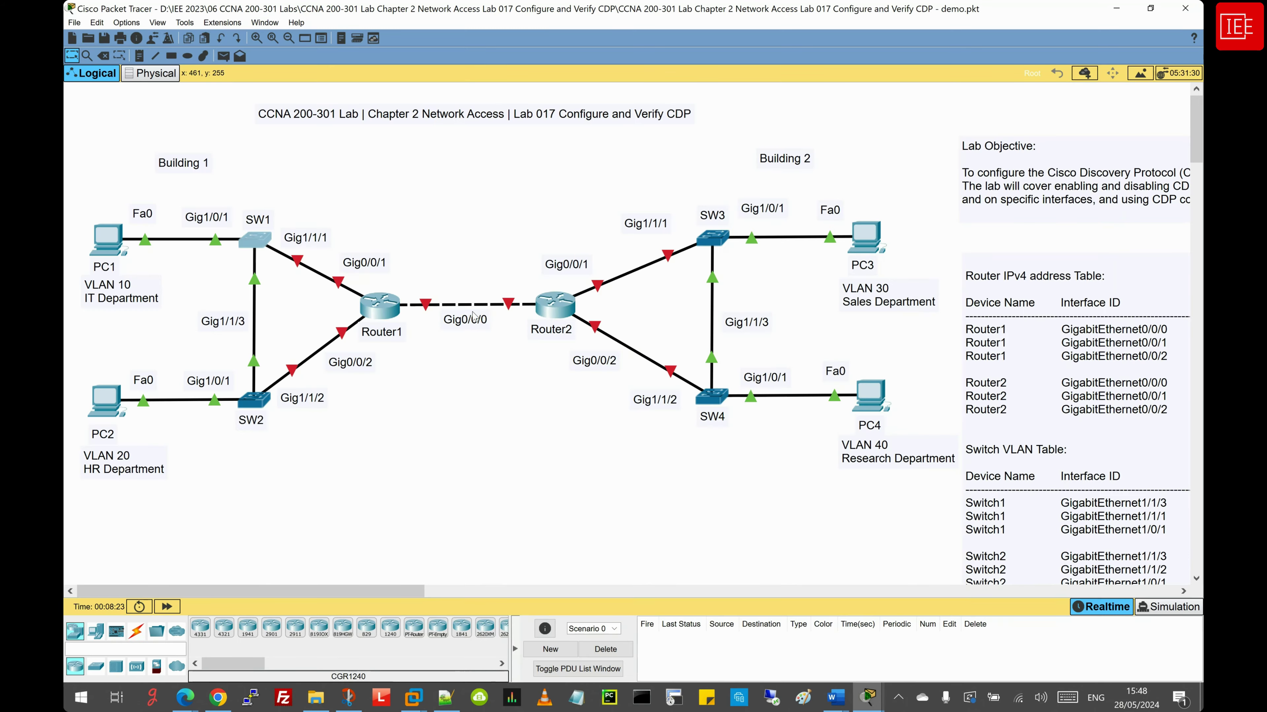
# Open Switch2's command line at full size and enter global configuration mode
pyautogui.click(257, 401)
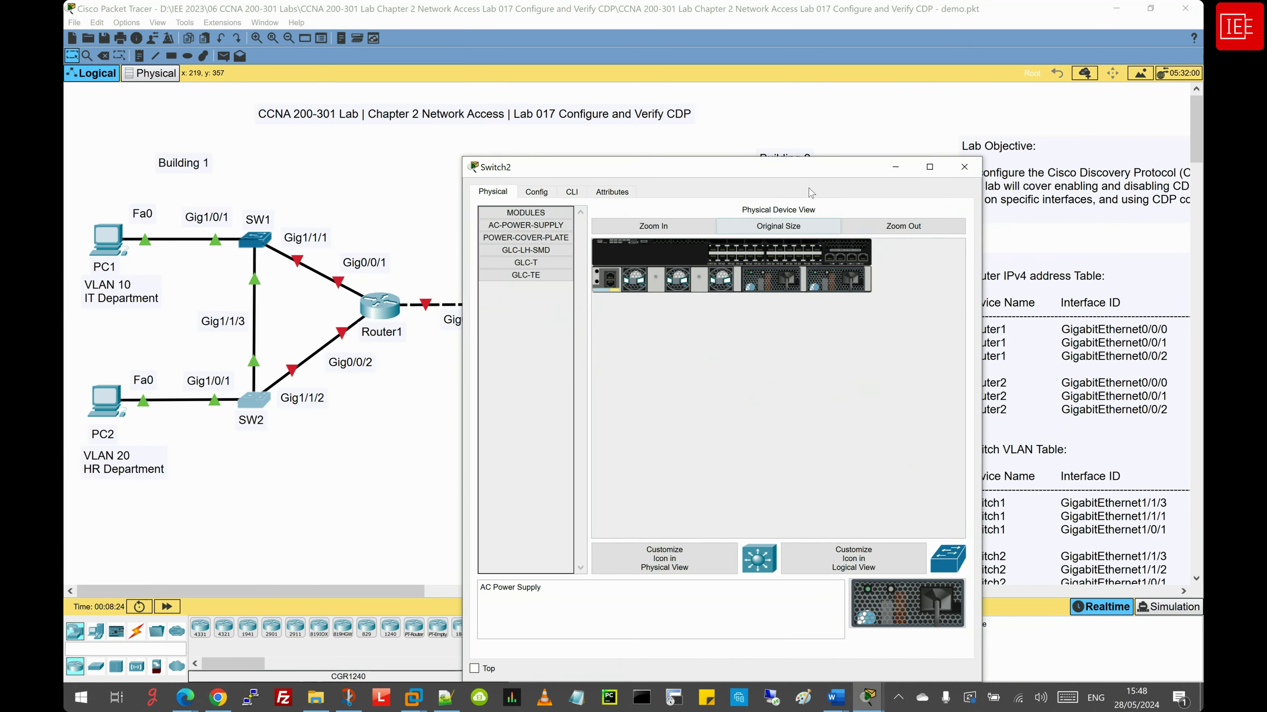
pyautogui.click(929, 166)
pyautogui.click(175, 31)
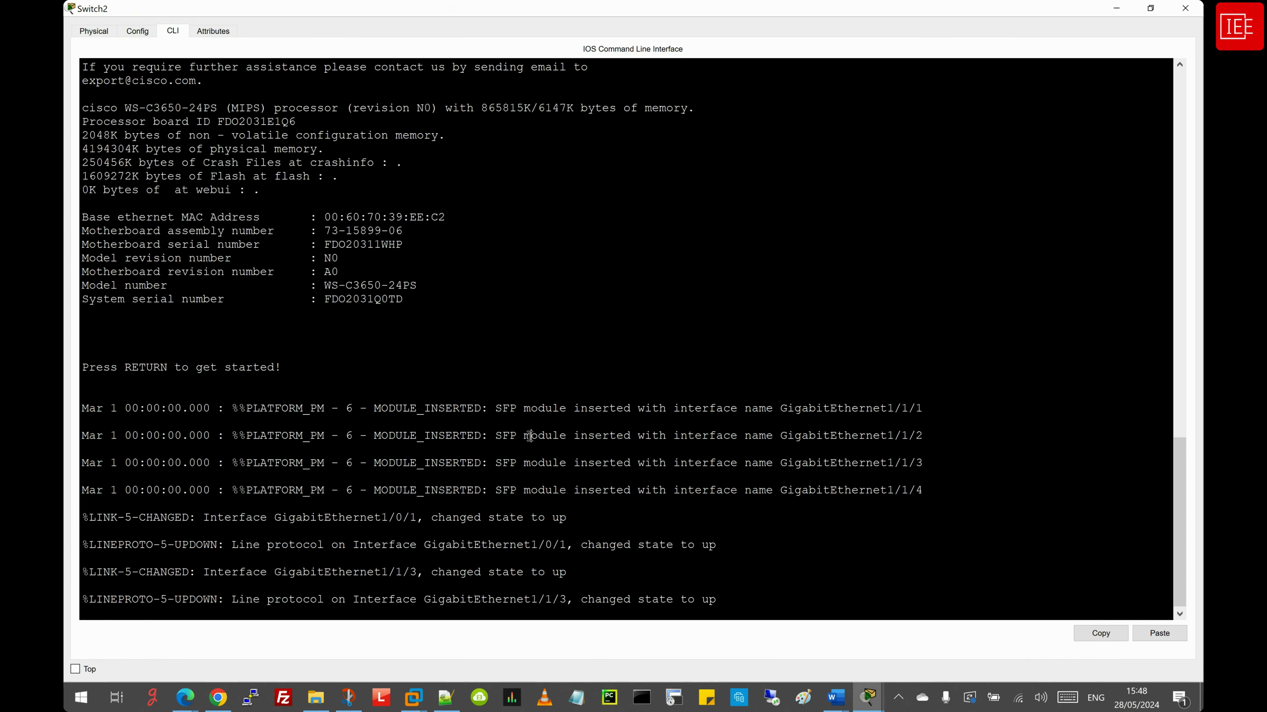
pyautogui.press('Return')
pyautogui.press('Return')
pyautogui.write('en')
pyautogui.press('Return')
pyautogui.write('confi')
pyautogui.press('Tab')
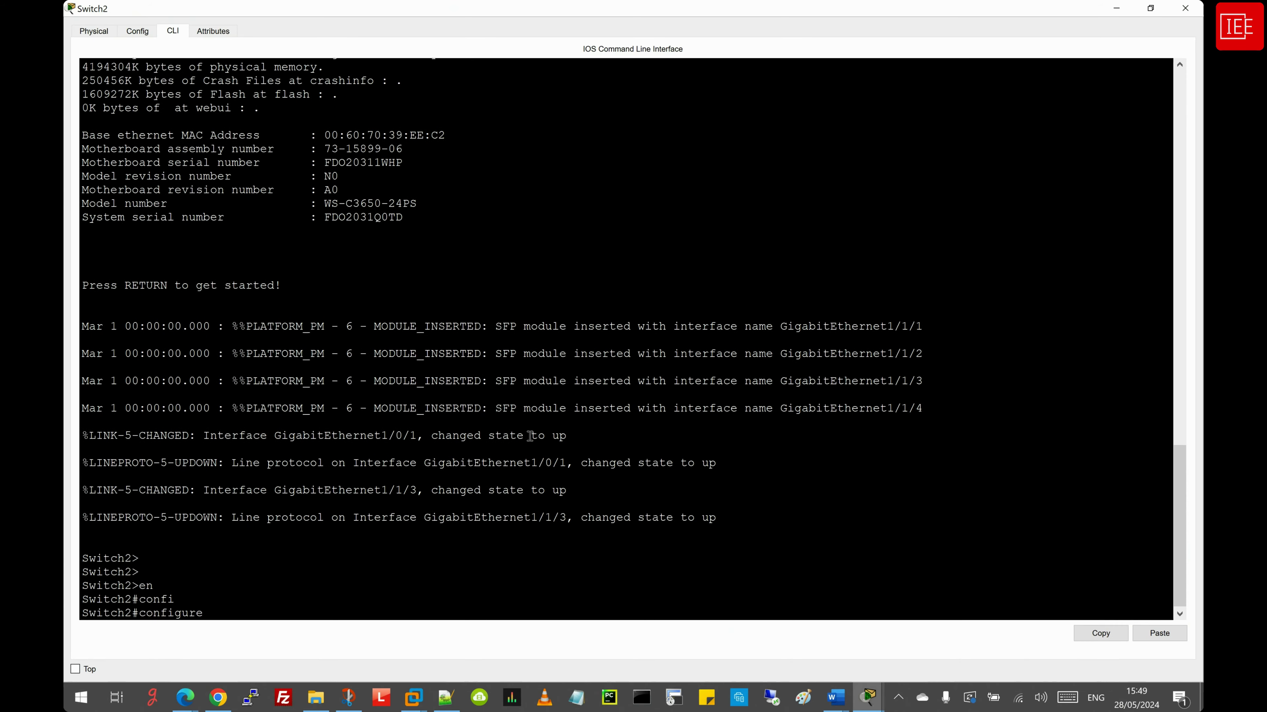
pyautogui.write('ter')
pyautogui.press('Tab')
pyautogui.press('Return')
# Create VLAN 10 on Switch2 and name it "IT Department"
pyautogui.write('vlan')
pyautogui.press('Tab')
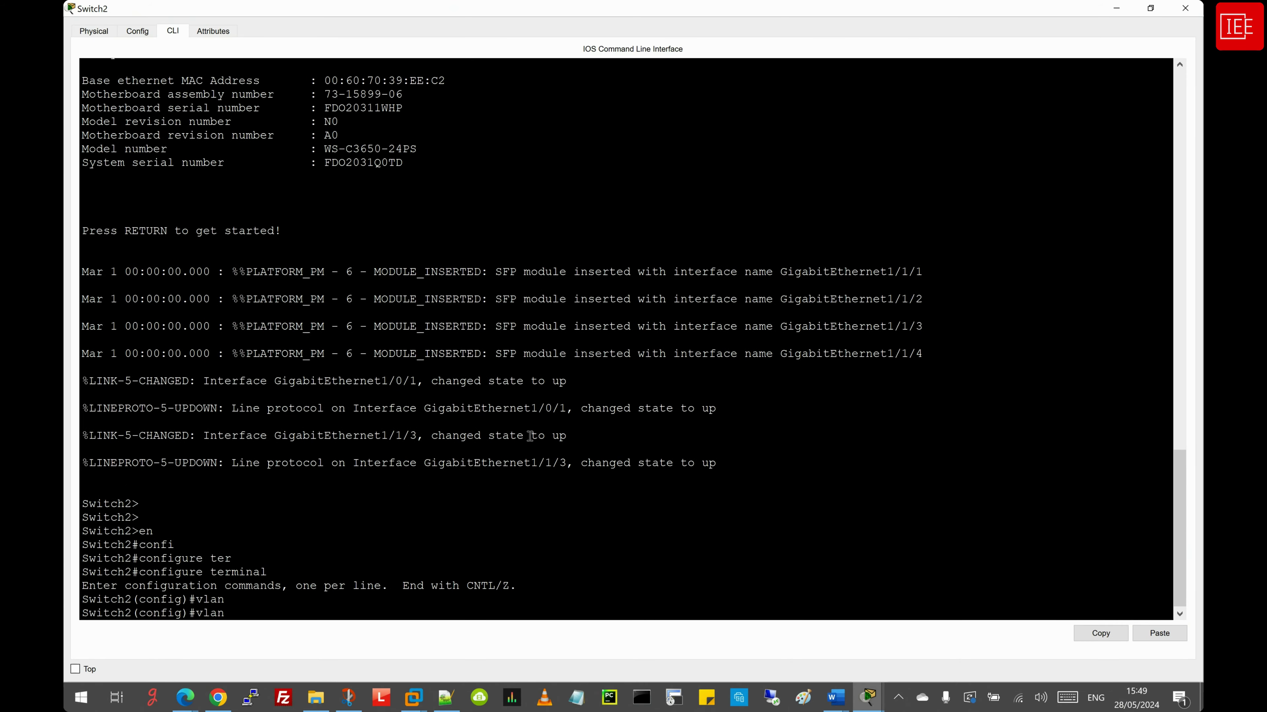
pyautogui.write('10')
pyautogui.press('Return')
pyautogui.write('nam')
pyautogui.press('Tab')
pyautogui.write('"')
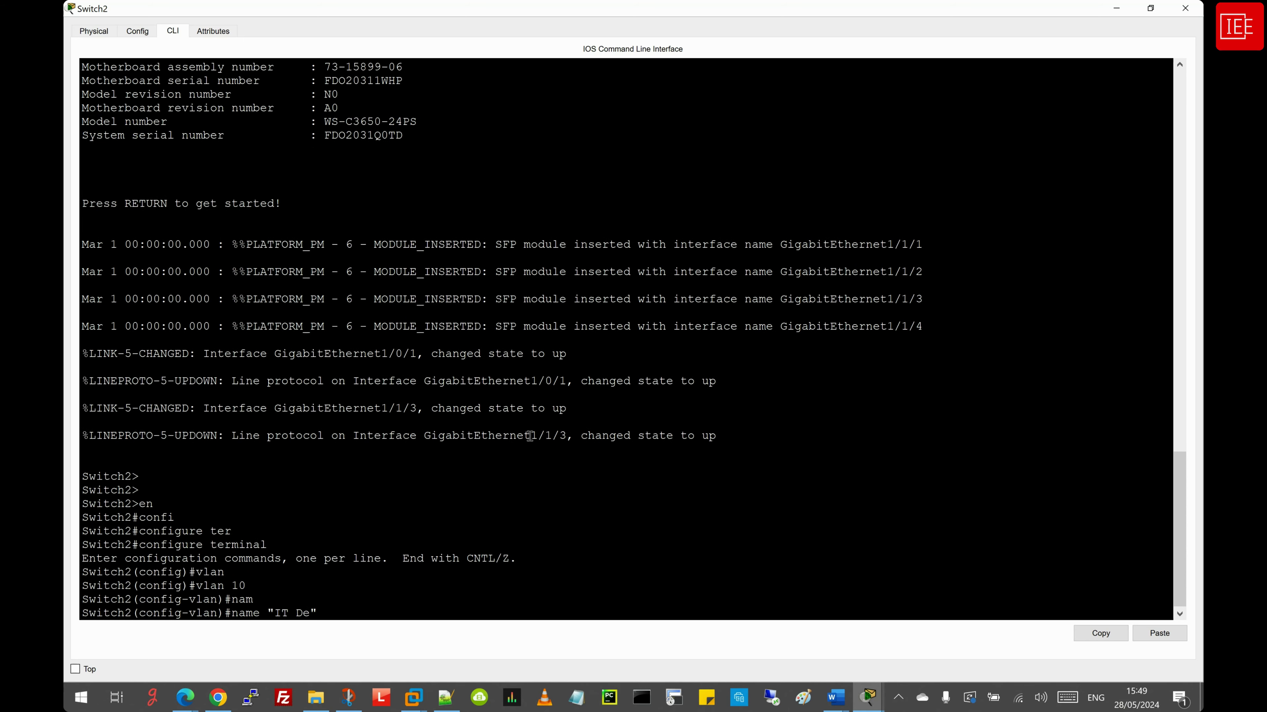
pyautogui.write('IT Depar"tment')
pyautogui.press('Return')
# Create VLAN 20 on Switch2, name it "HR Department" and leave VLAN configuration mode
pyautogui.press('Up')
pyautogui.press('Up')
pyautogui.press('Up')
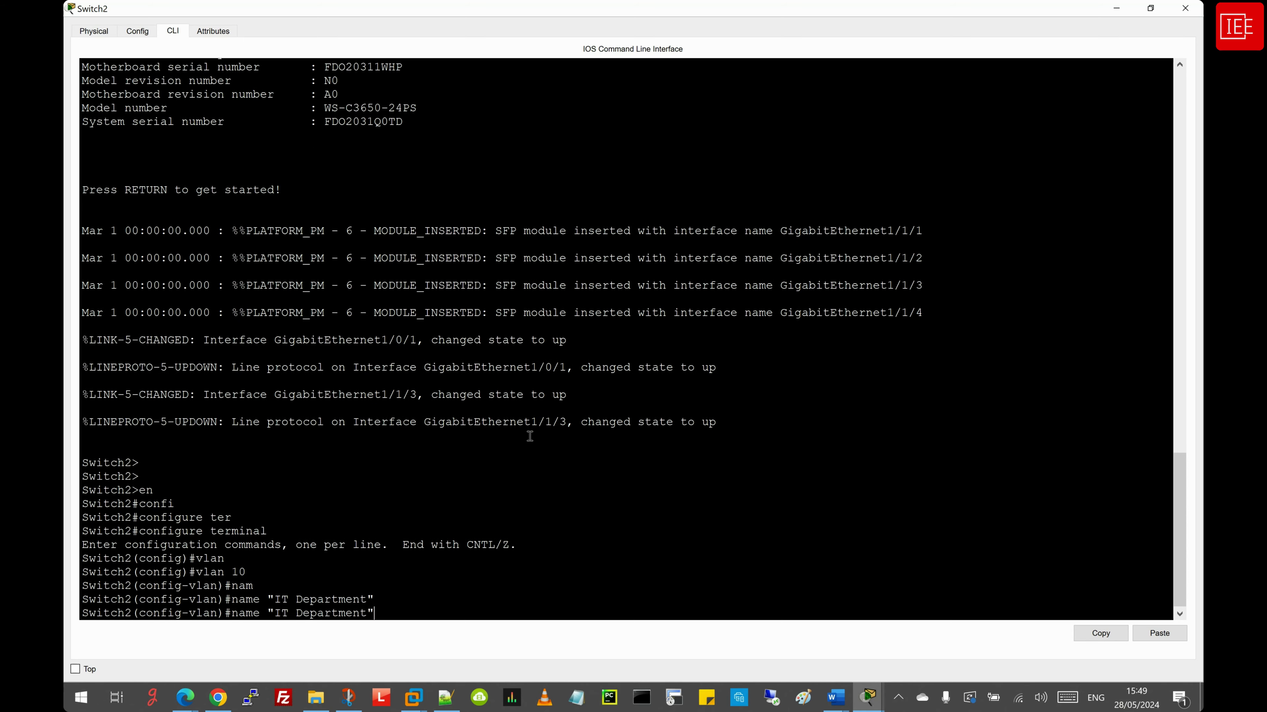
pyautogui.press('BackSpace')
pyautogui.press('BackSpace')
pyautogui.press('Return')
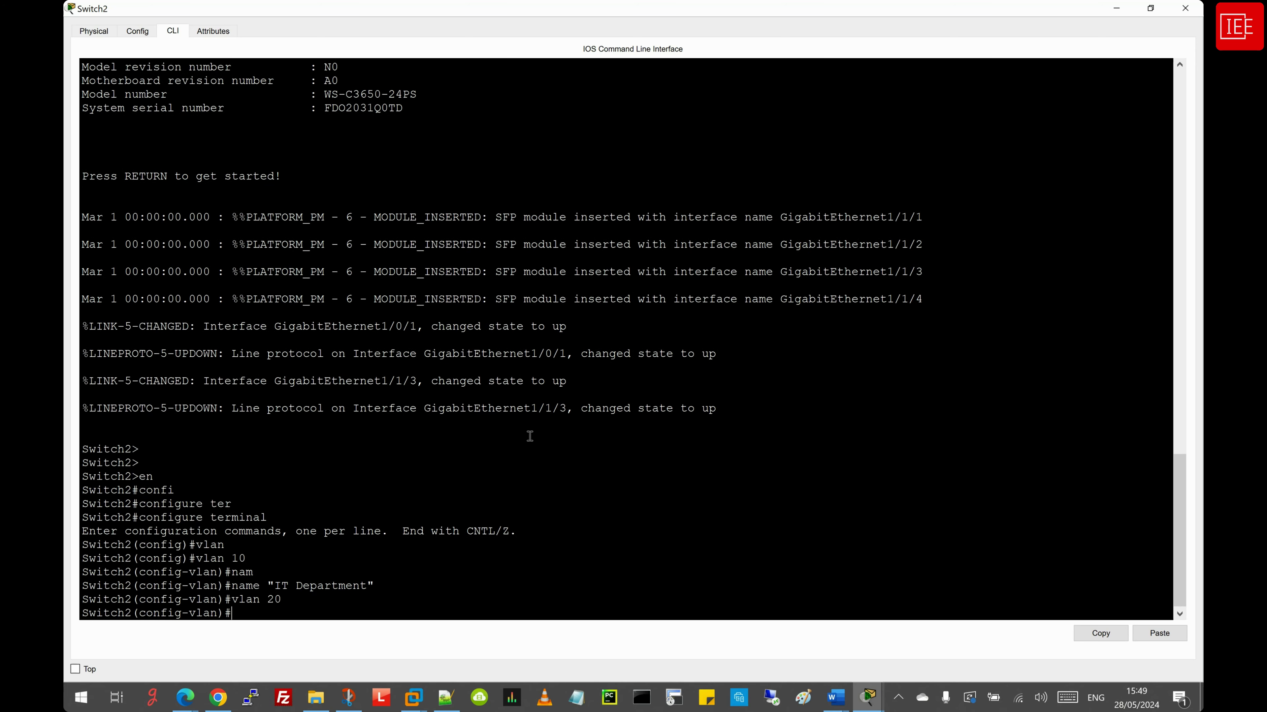
pyautogui.press('Up')
pyautogui.press('Up')
pyautogui.press('BackSpace')
pyautogui.press('BackSpace')
pyautogui.press('BackSpace')
pyautogui.write('HR')
pyautogui.press('Return')
pyautogui.press('Return')
pyautogui.press('Return')
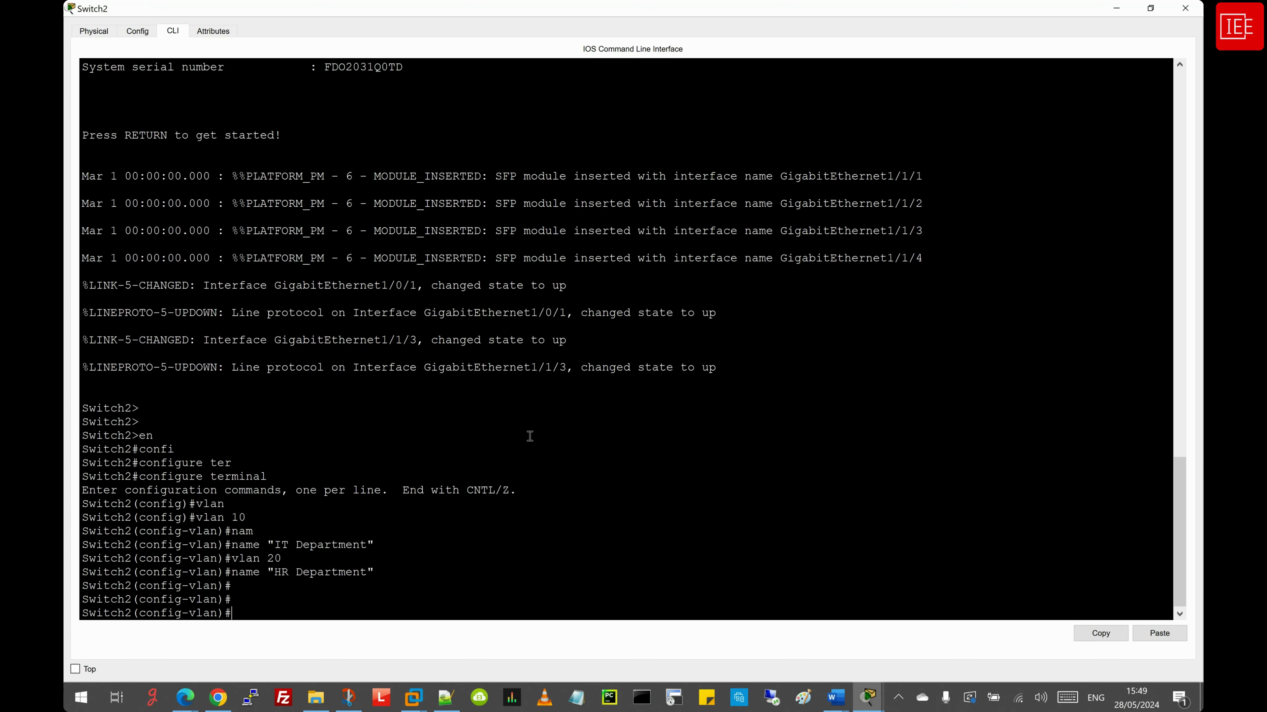
pyautogui.press('Return')
pyautogui.write('exit')
pyautogui.press('Return')
# Assign IP address 192.168.20.11 with mask 255.255.255.0 to Switch2's VLAN 20 interface and return to privileged mode
pyautogui.write('inter')
pyautogui.press('Tab')
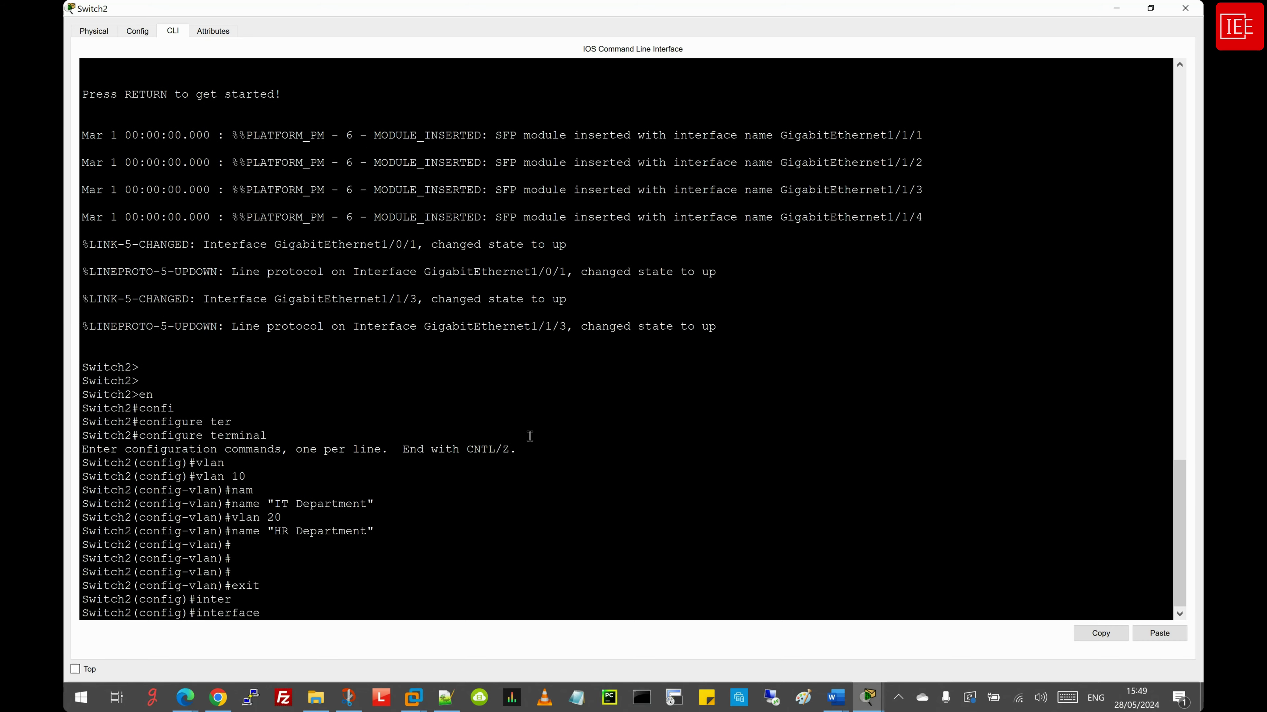
pyautogui.write('vla')
pyautogui.press('Tab')
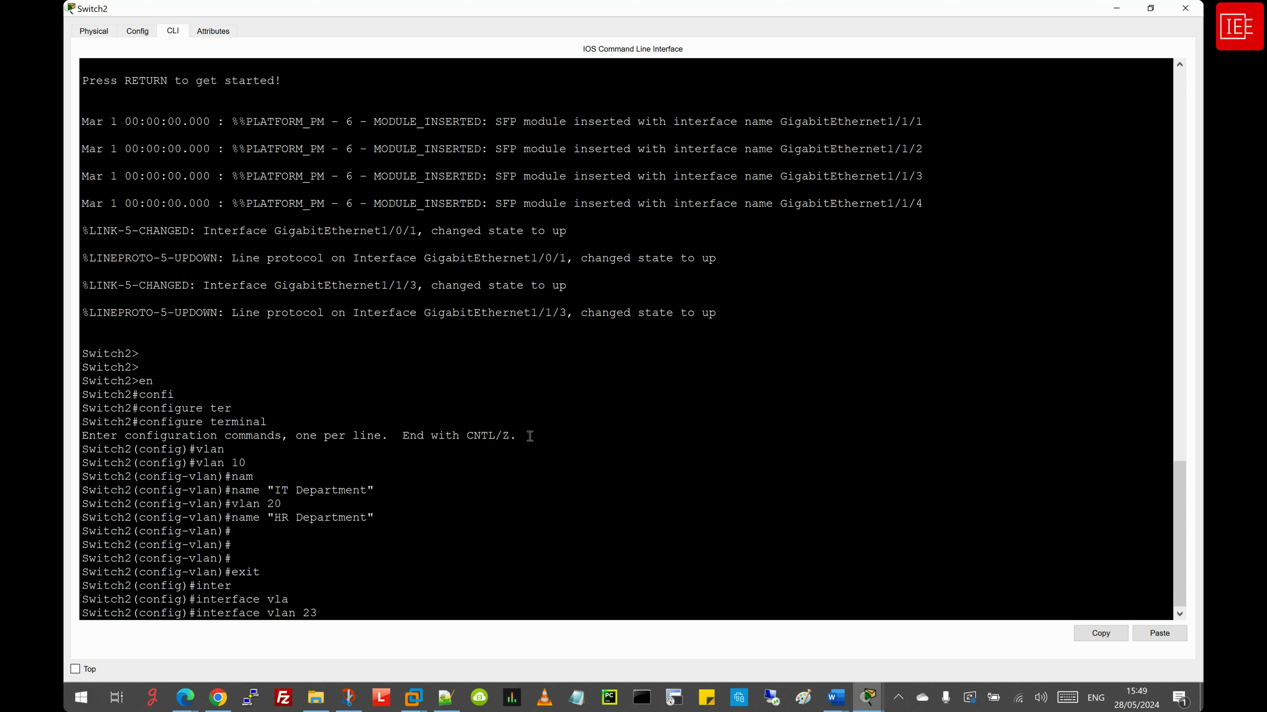
pyautogui.write('20')
pyautogui.press('Return')
pyautogui.write('ip add')
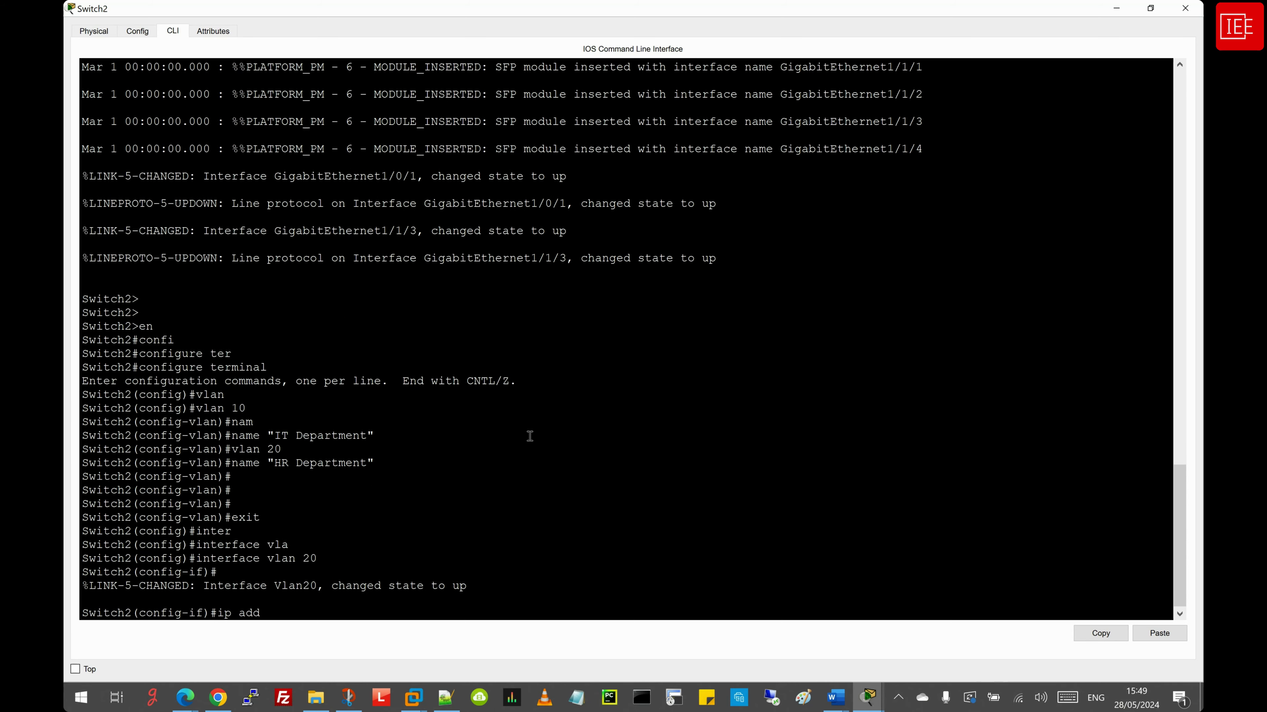
pyautogui.press('Tab')
pyautogui.write('192')
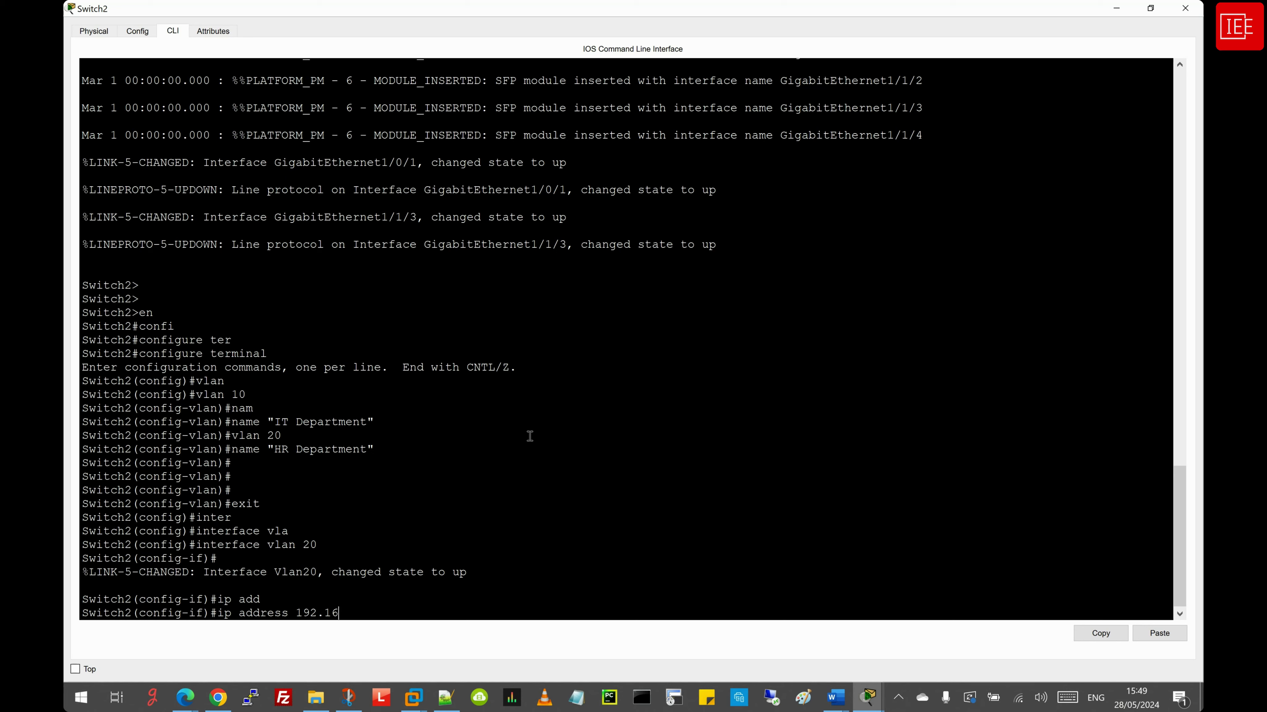
pyautogui.write('.168.20.11 255.255.255.0')
pyautogui.press('Return')
pyautogui.press('Return')
pyautogui.press('Return')
pyautogui.press('Return')
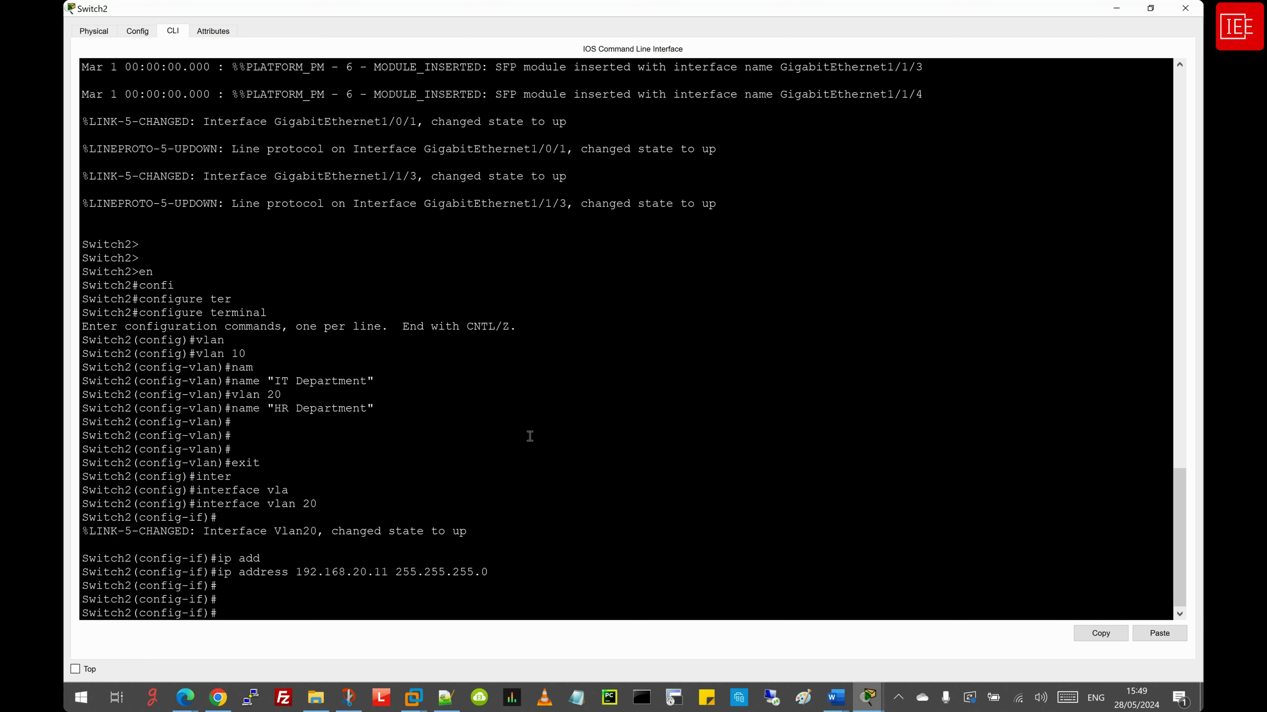
pyautogui.write('end')
pyautogui.press('Return')
pyautogui.press('Return')
pyautogui.press('Return')
pyautogui.press('Return')
pyautogui.press('Return')
# Show Switch2's brief VLAN listing and check the entries for VLANs 10 and 20
pyautogui.write('sh')
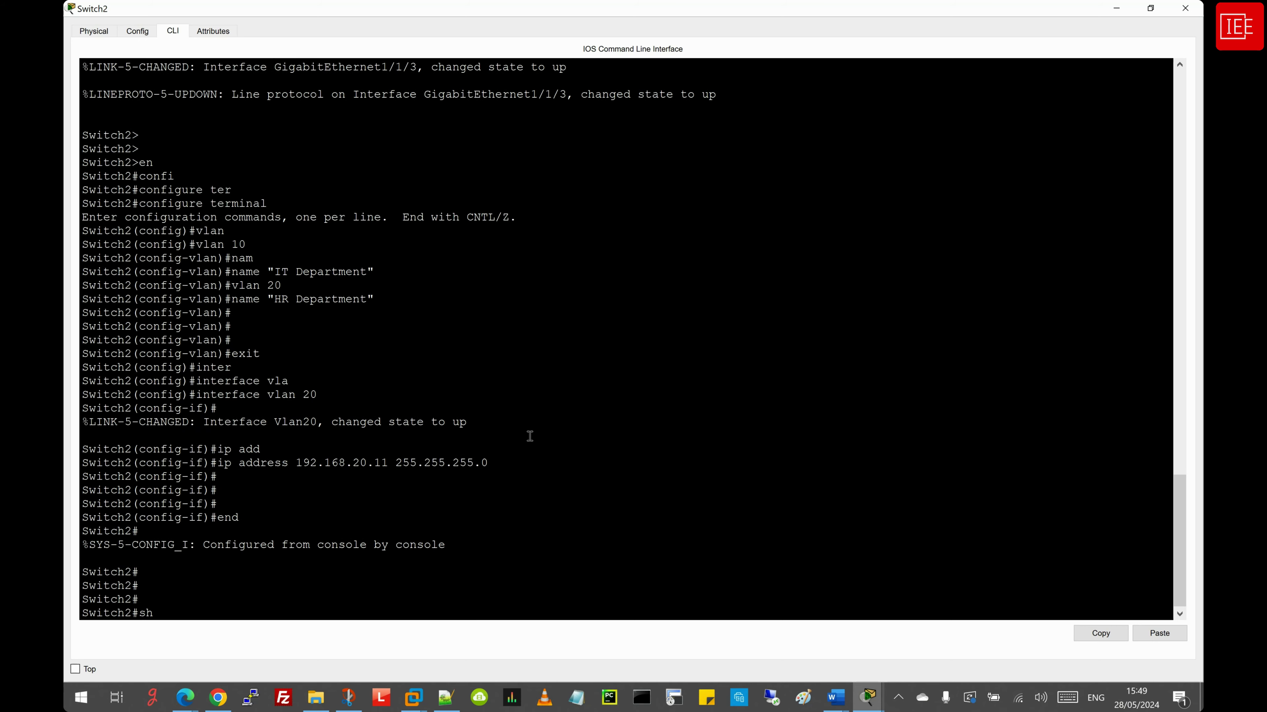
pyautogui.press('Tab')
pyautogui.write('vr')
pyautogui.press('Tab')
pyautogui.press('BackSpace')
pyautogui.write('l')
pyautogui.press('Tab')
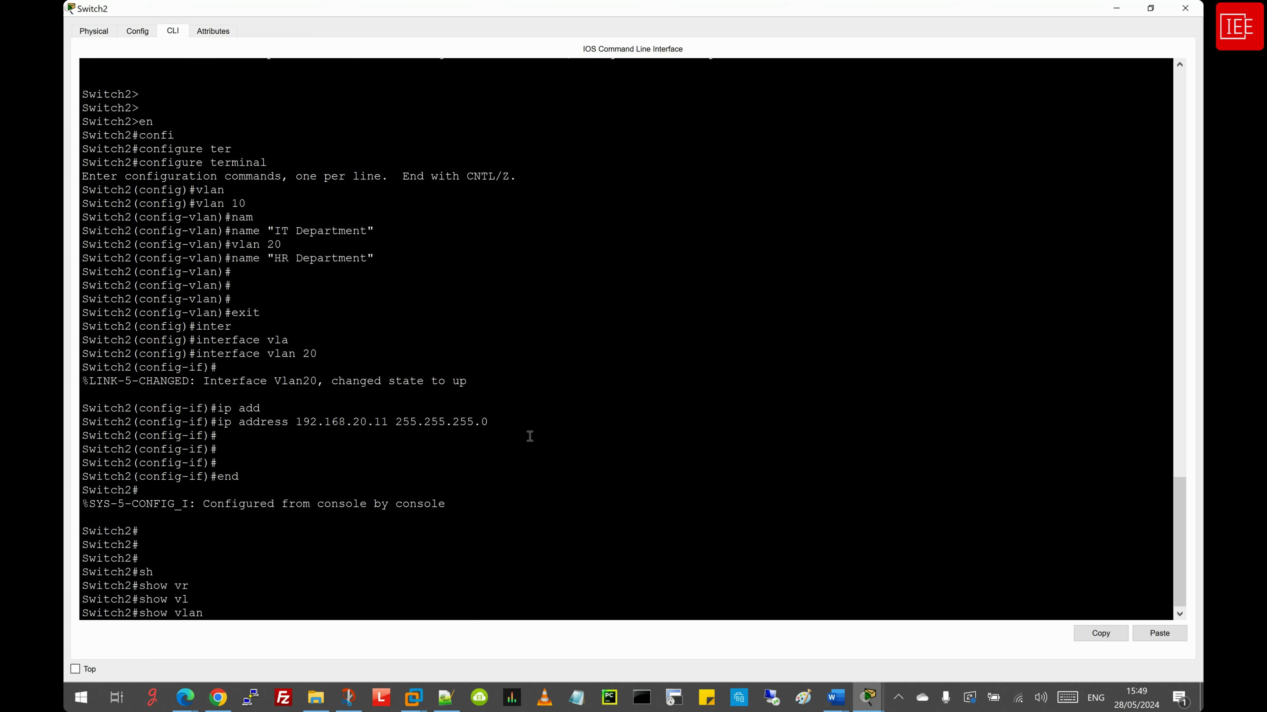
pyautogui.write('br')
pyautogui.press('Tab')
pyautogui.press('Return')
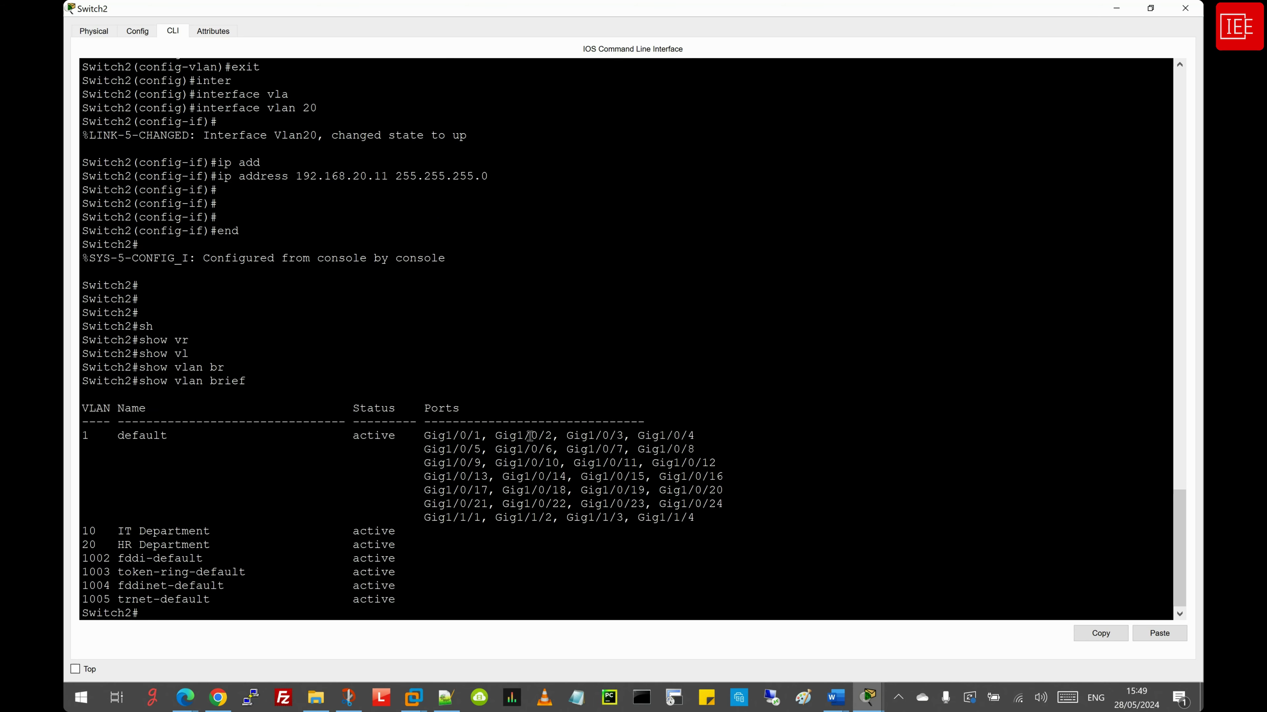
pyautogui.moveTo(417, 551); pyautogui.dragTo(73, 523)
pyautogui.click(274, 579)
# Show Switch2's brief IP interface list filtered by "lan" and examine the VLAN 20 interface's address and status
pyautogui.press('Return')
pyautogui.press('Return')
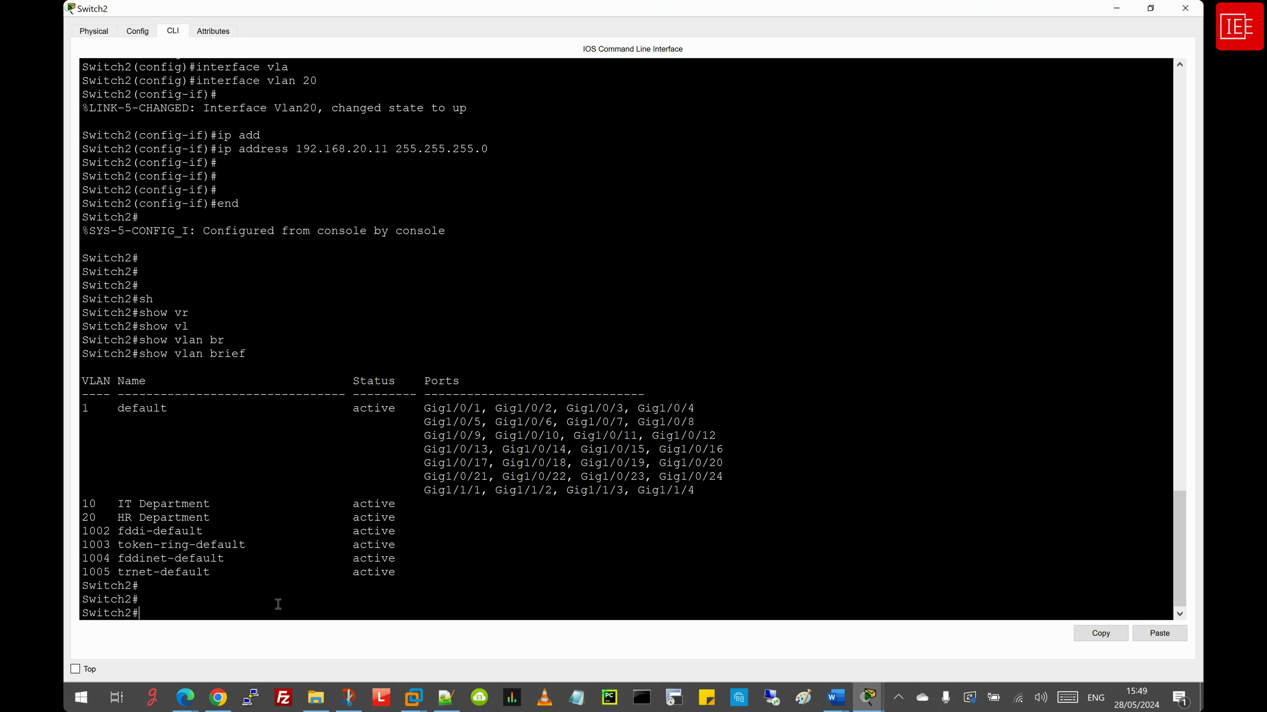
pyautogui.write('sh ip int br | in lan')
pyautogui.press('Return')
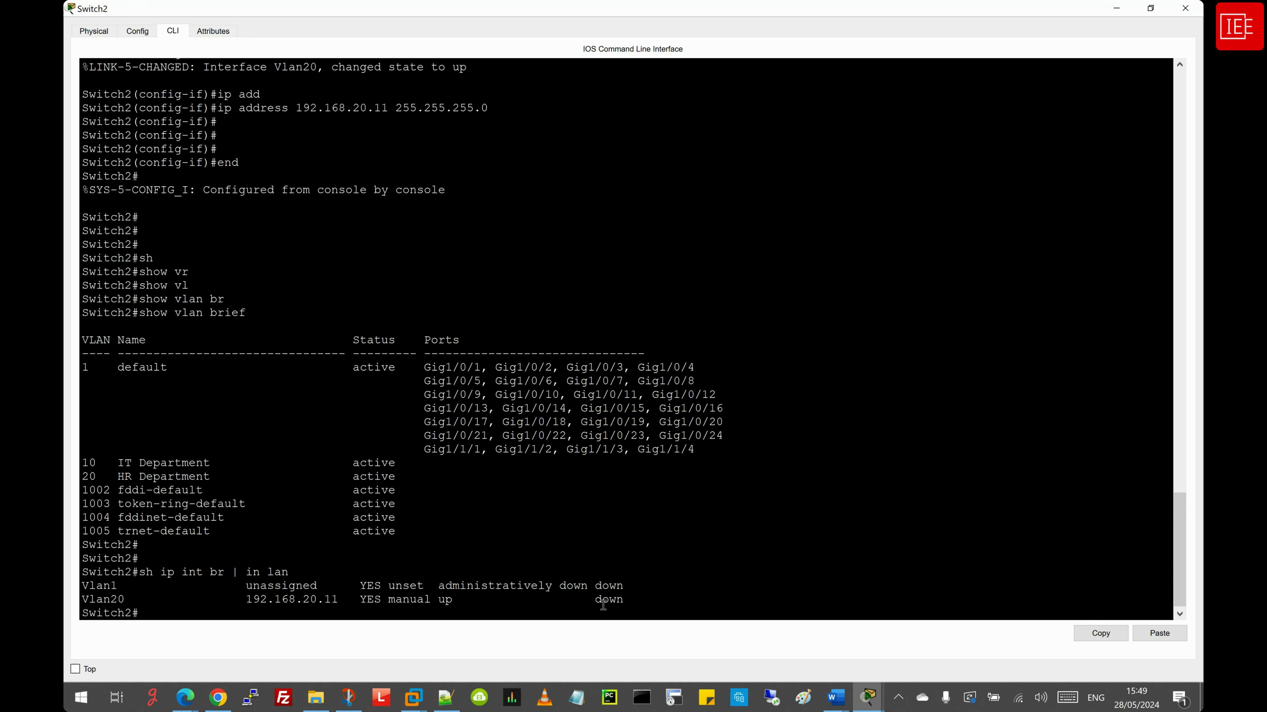
pyautogui.moveTo(625, 602); pyautogui.dragTo(65, 598)
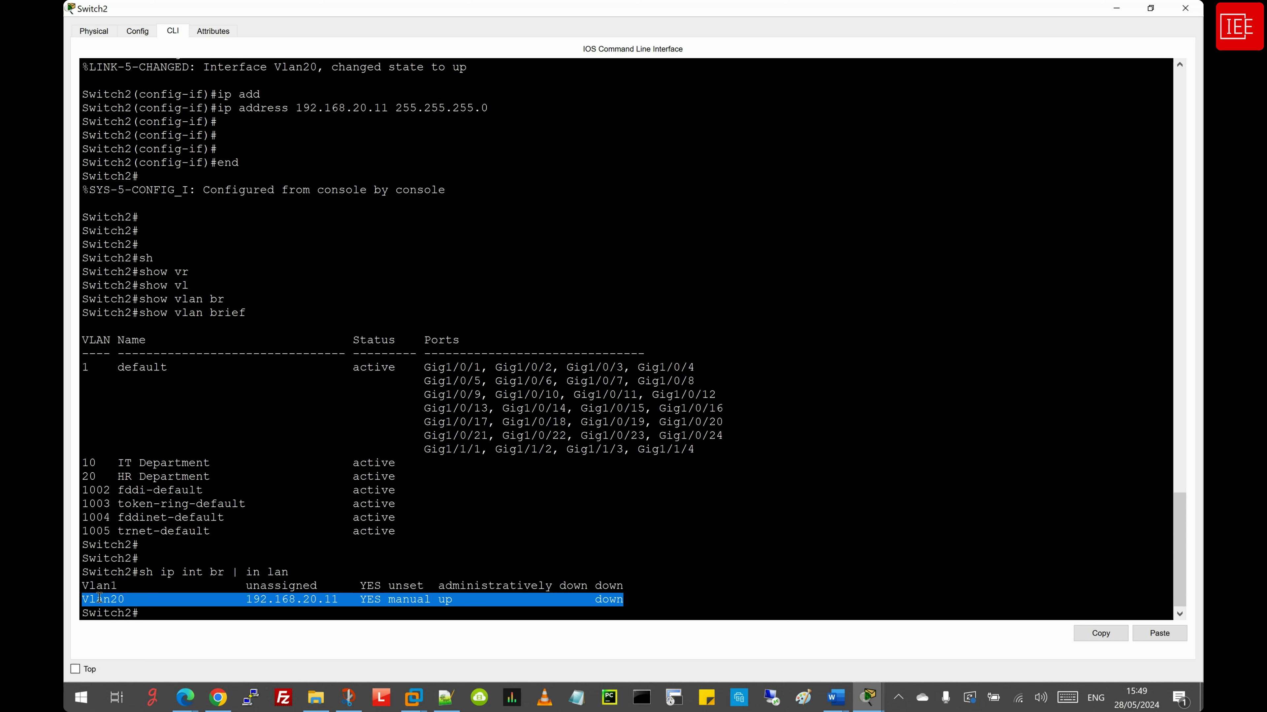
pyautogui.moveTo(246, 602); pyautogui.dragTo(447, 603)
pyautogui.click(447, 603)
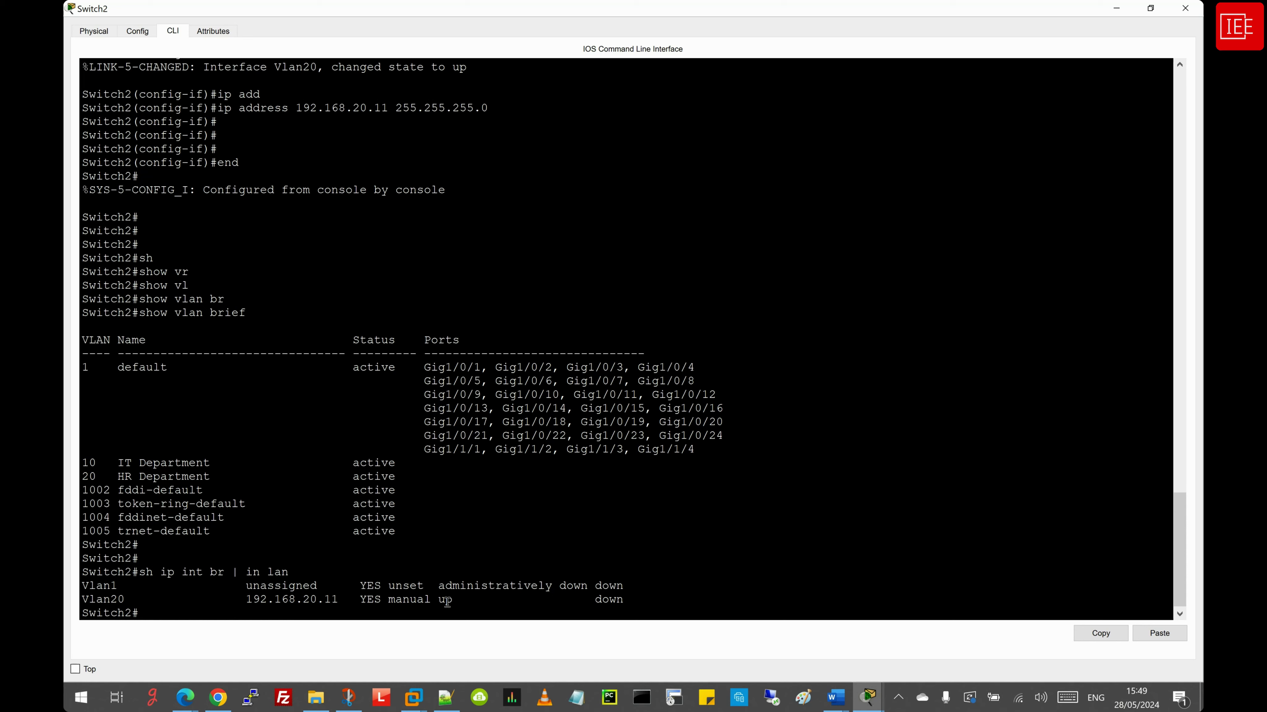
pyautogui.moveTo(623, 603); pyautogui.dragTo(445, 600)
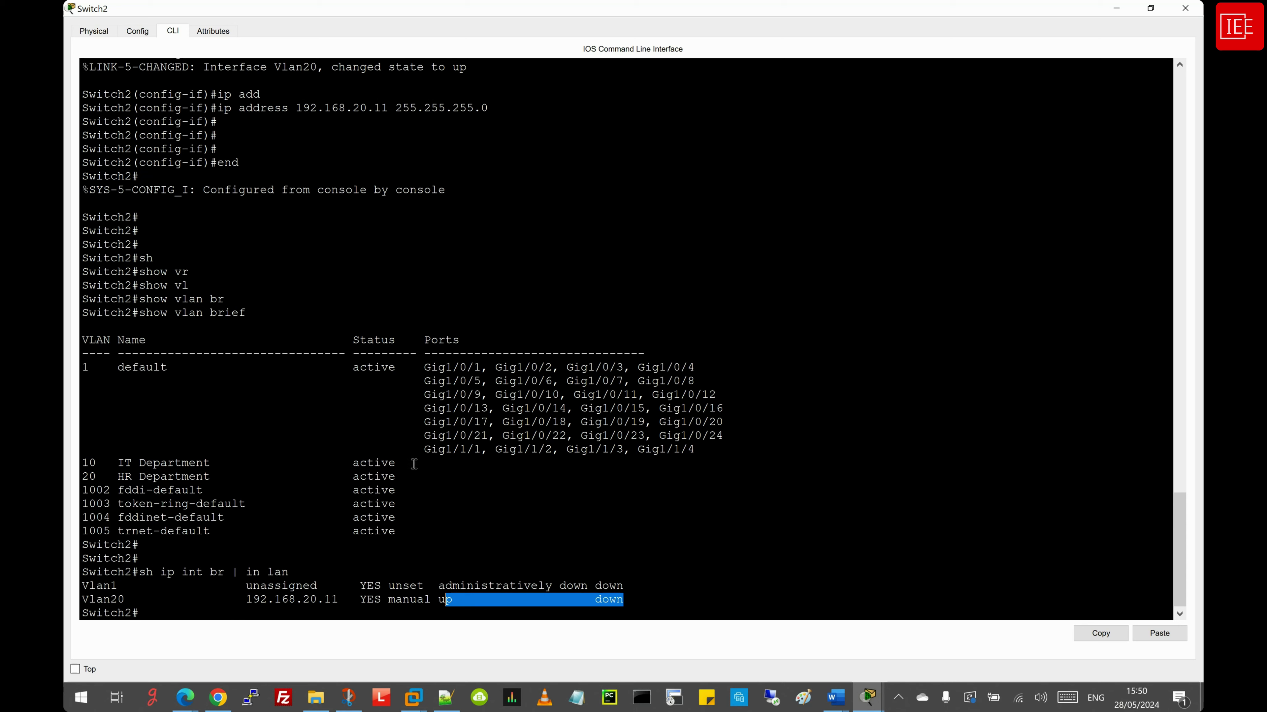
pyautogui.click(174, 621)
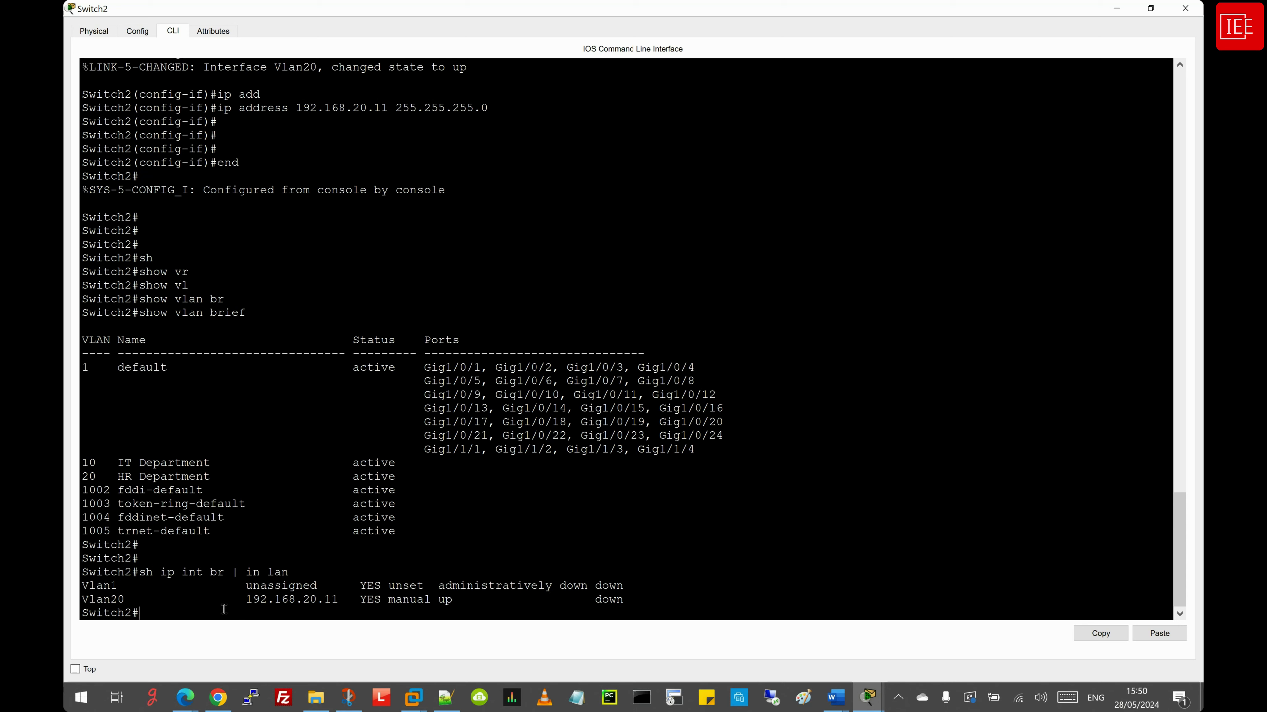
# Switch to Switch1's command line and show its brief IP interface list filtered by "lan" to check the VLAN 10 interface
pyautogui.moveTo(868, 696)
pyautogui.click(1023, 623)
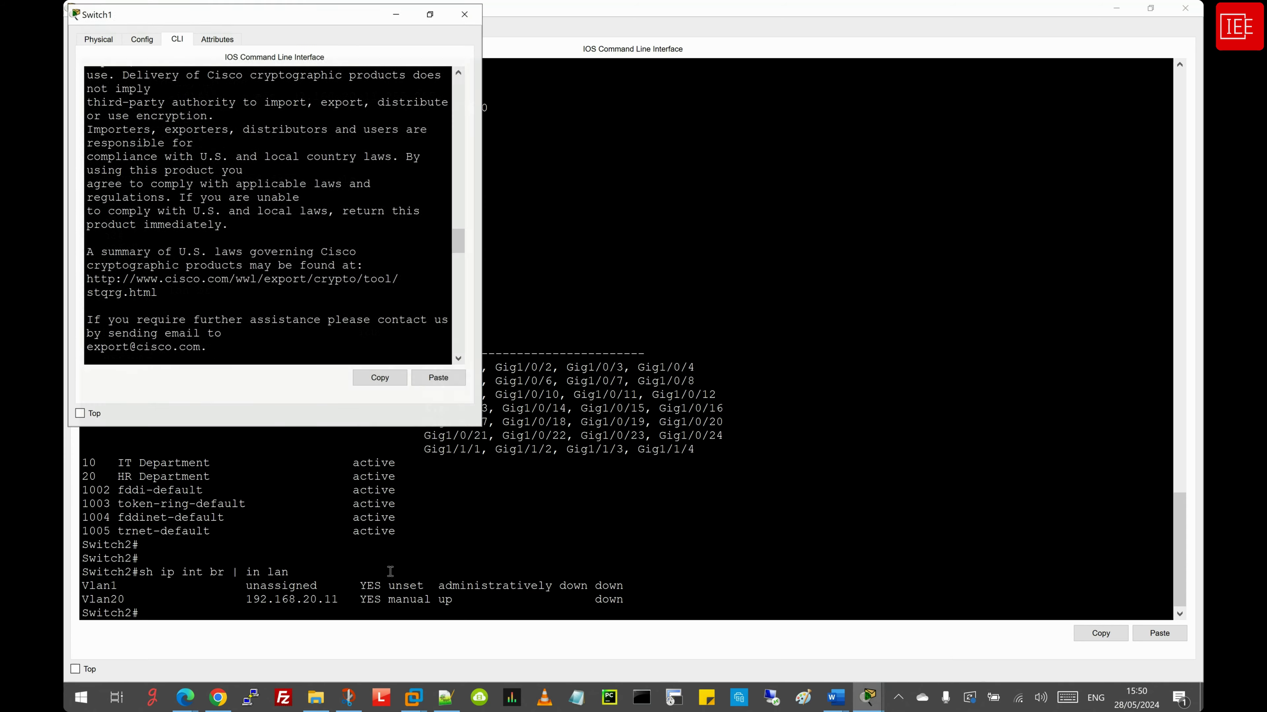
pyautogui.click(430, 14)
pyautogui.click(929, 166)
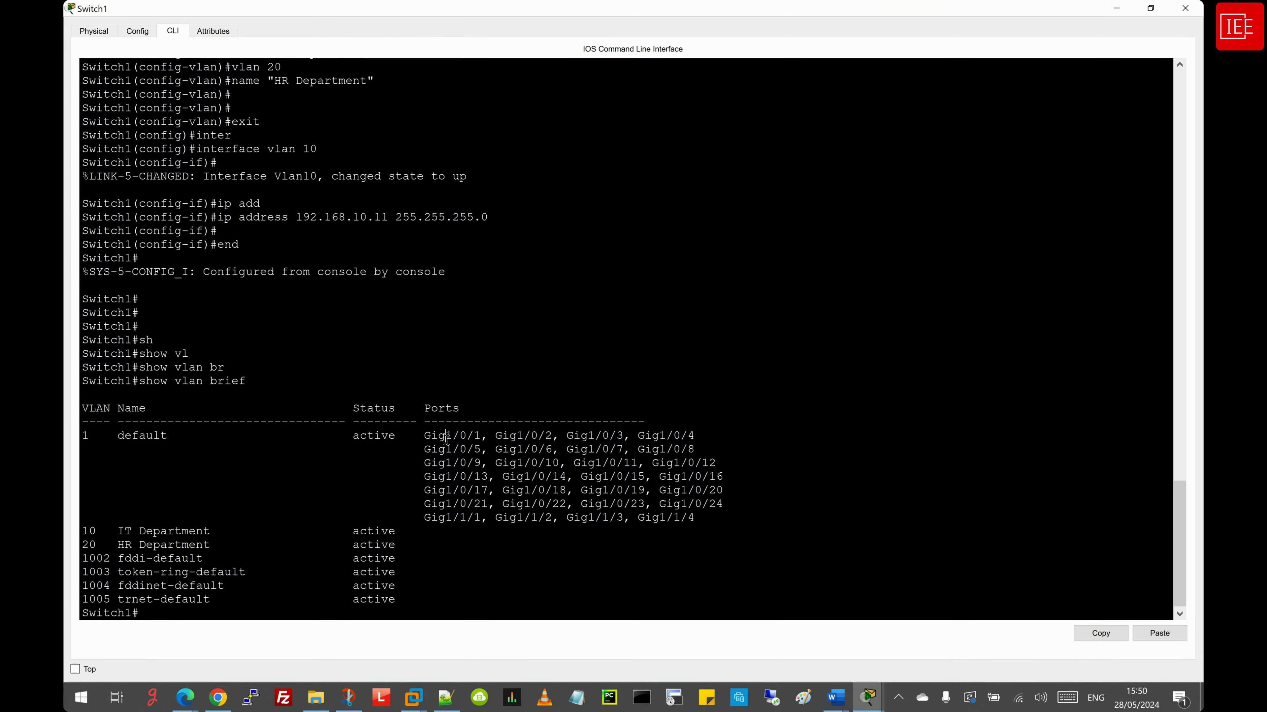
pyautogui.press('Return')
pyautogui.press('Return')
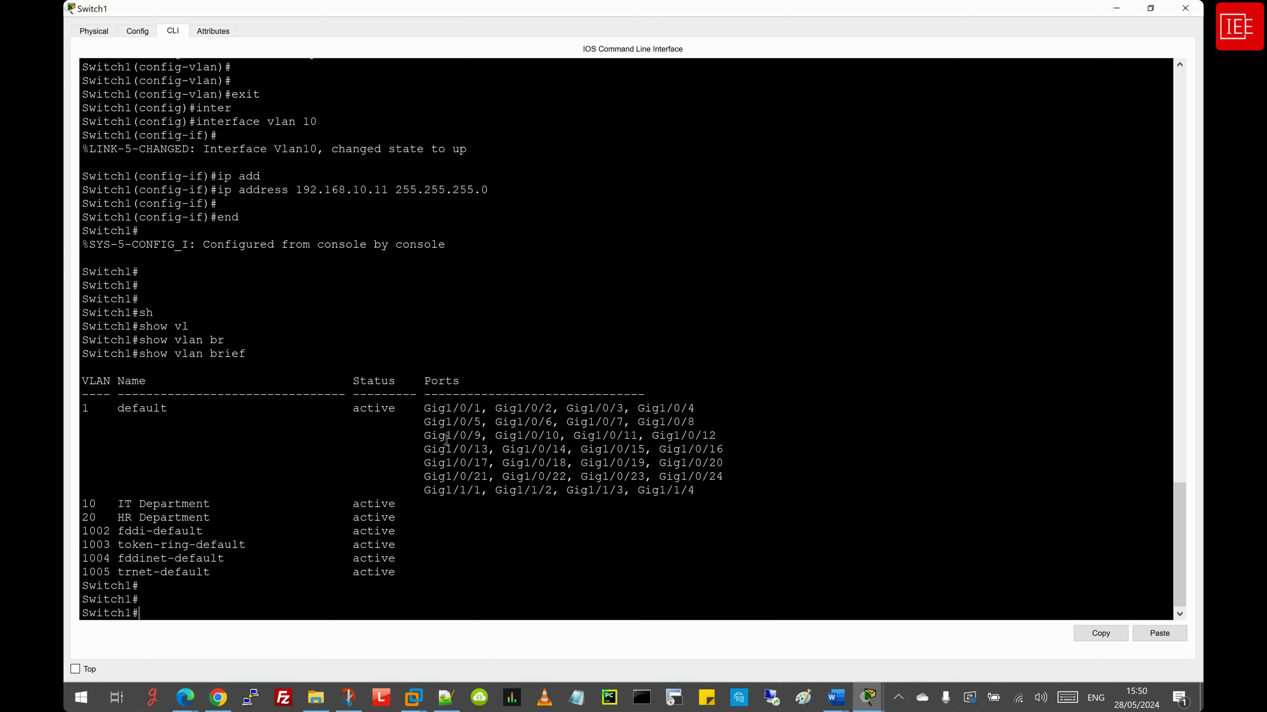
pyautogui.write('sh ip int br |  in lan')
pyautogui.press('Return')
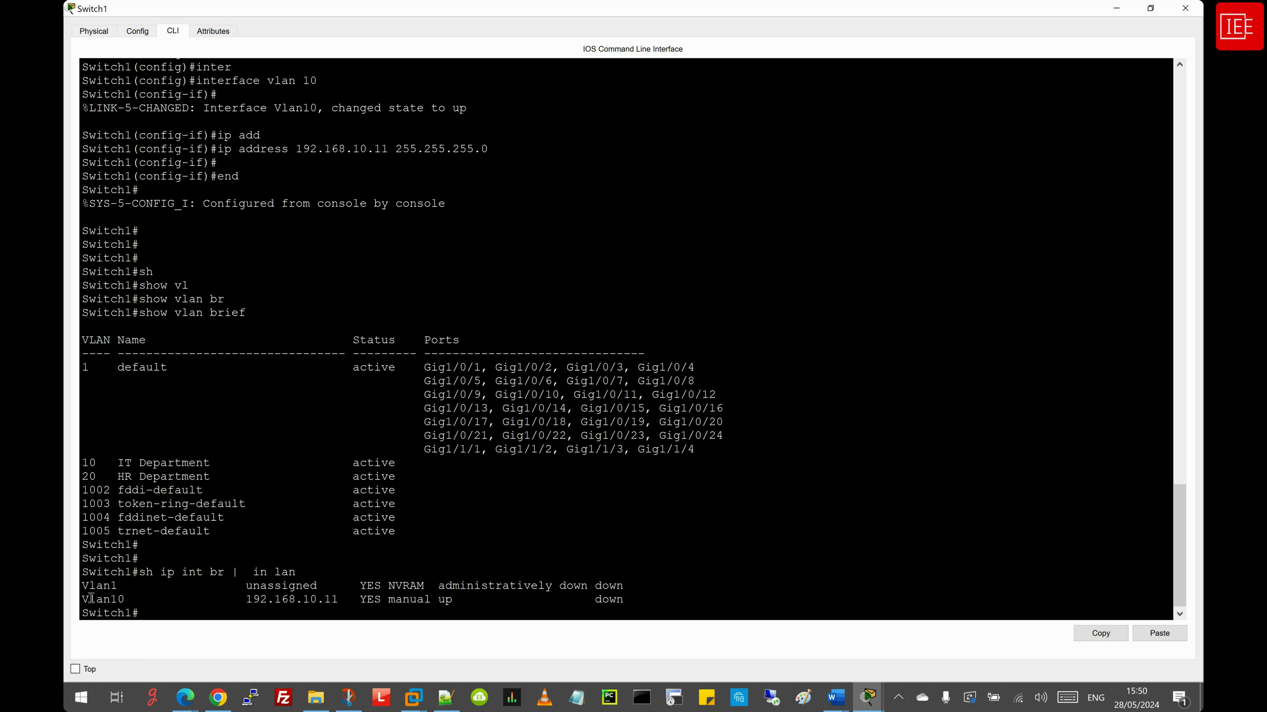
pyautogui.moveTo(84, 599); pyautogui.dragTo(436, 606)
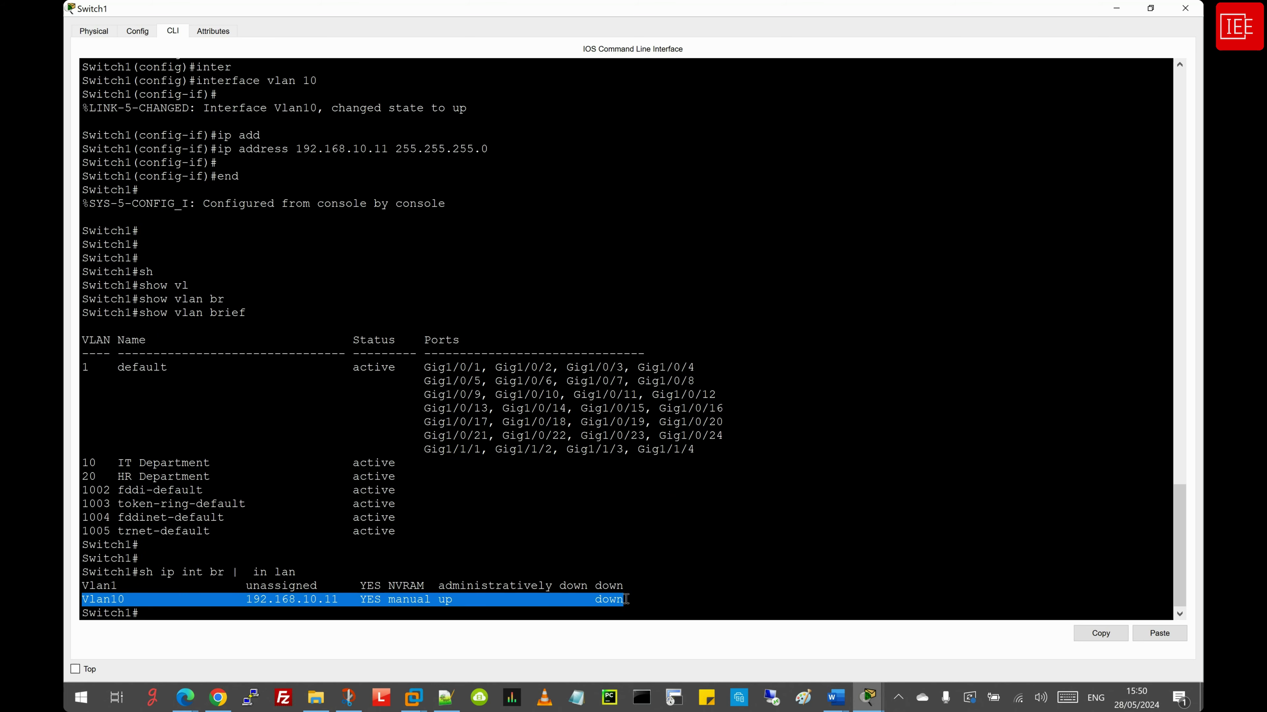
pyautogui.click(97, 599)
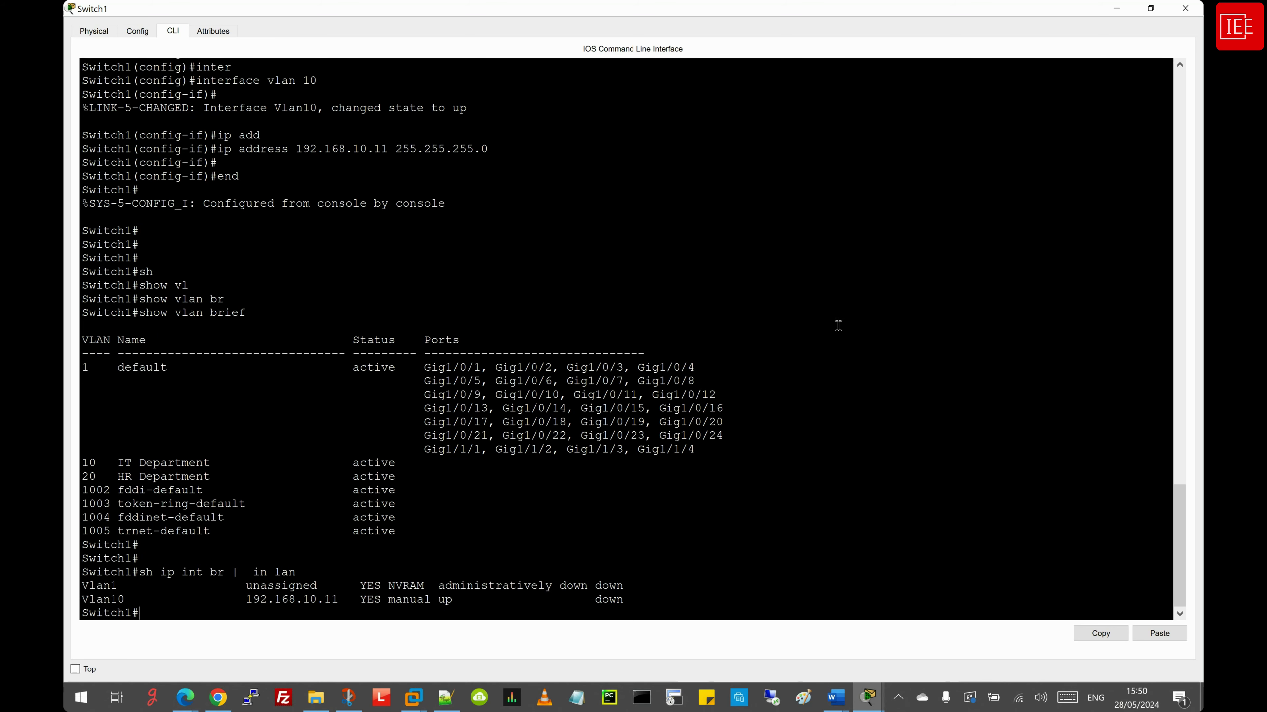
# Return to the topology and open Switch3's command line at full size
pyautogui.click(868, 701)
pyautogui.click(679, 624)
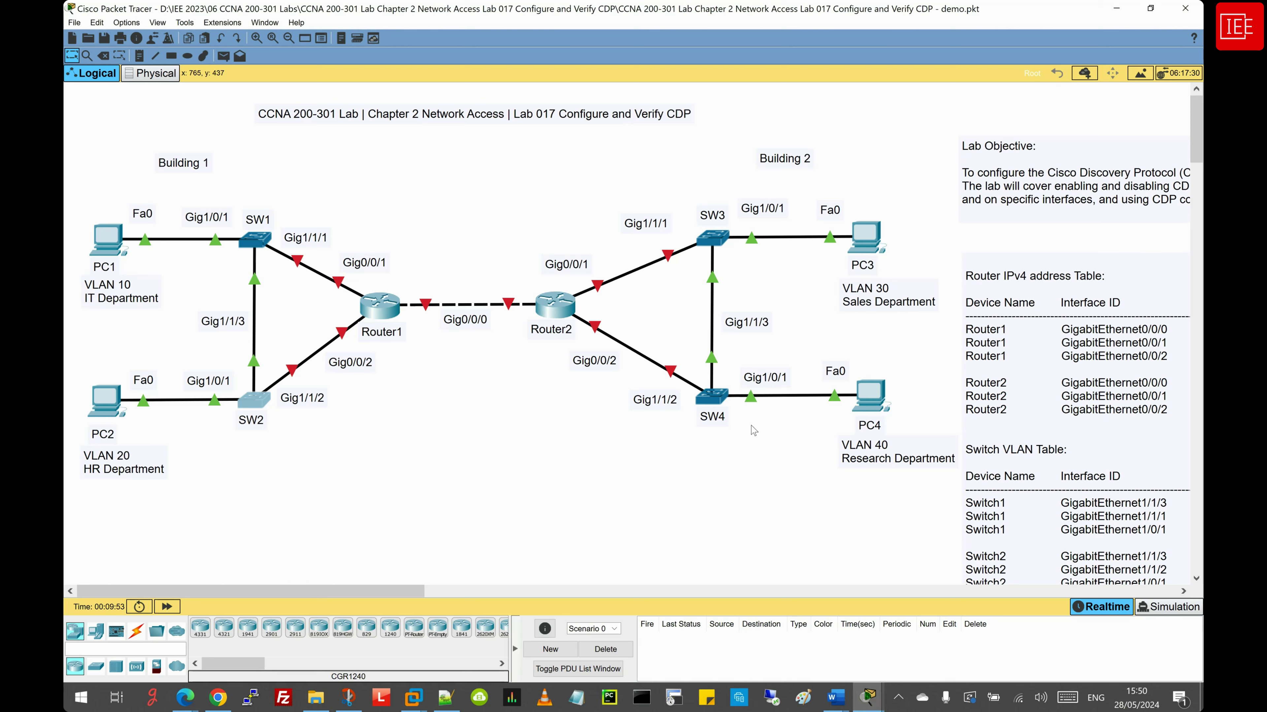
pyautogui.click(713, 238)
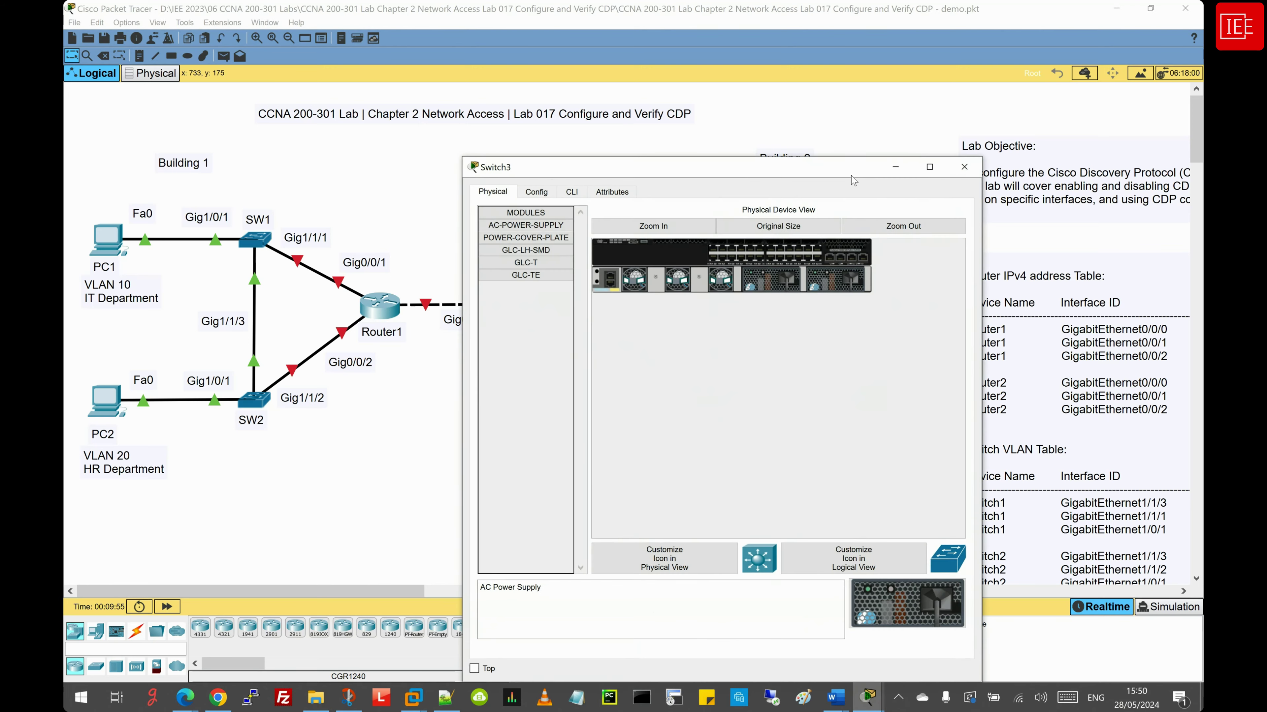
pyautogui.doubleClick(922, 165)
pyautogui.click(174, 31)
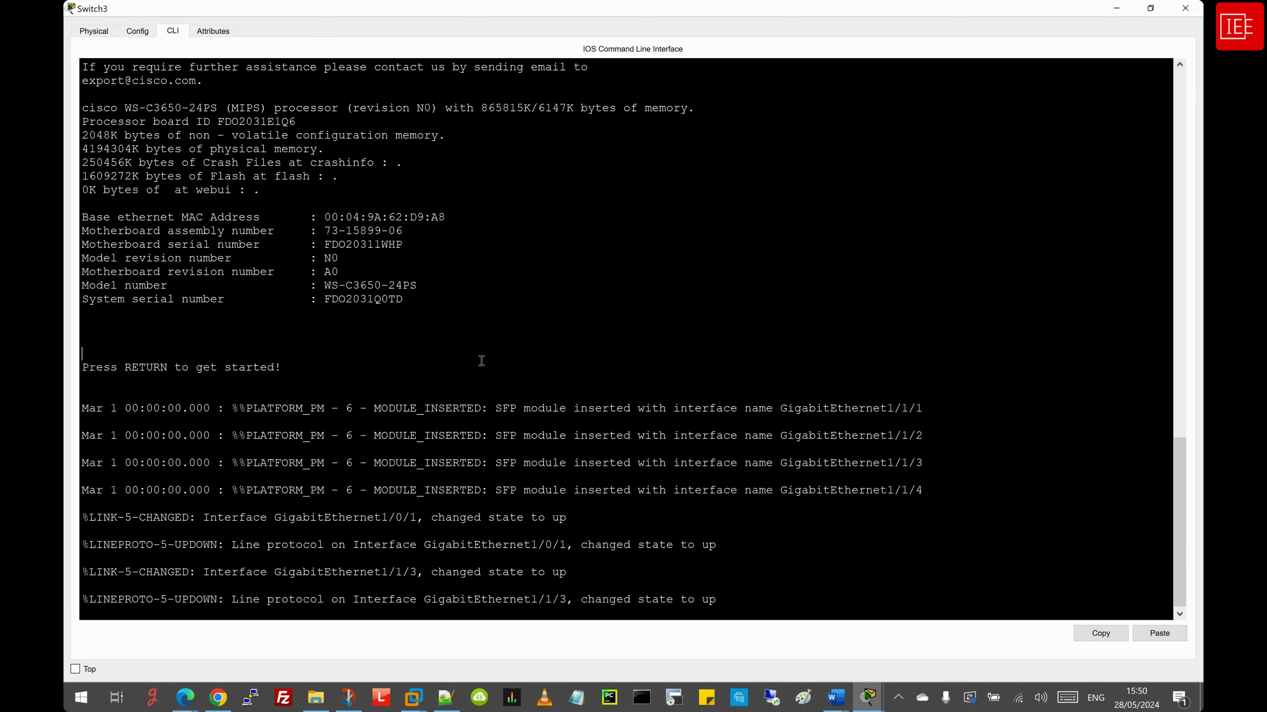
# Enter privileged mode and then global configuration mode on Switch3
pyautogui.press('Return')
pyautogui.press('Return')
pyautogui.write('en')
pyautogui.press('Return')
pyautogui.write('condfig')
pyautogui.press('Tab')
pyautogui.press('BackSpace')
pyautogui.press('BackSpace')
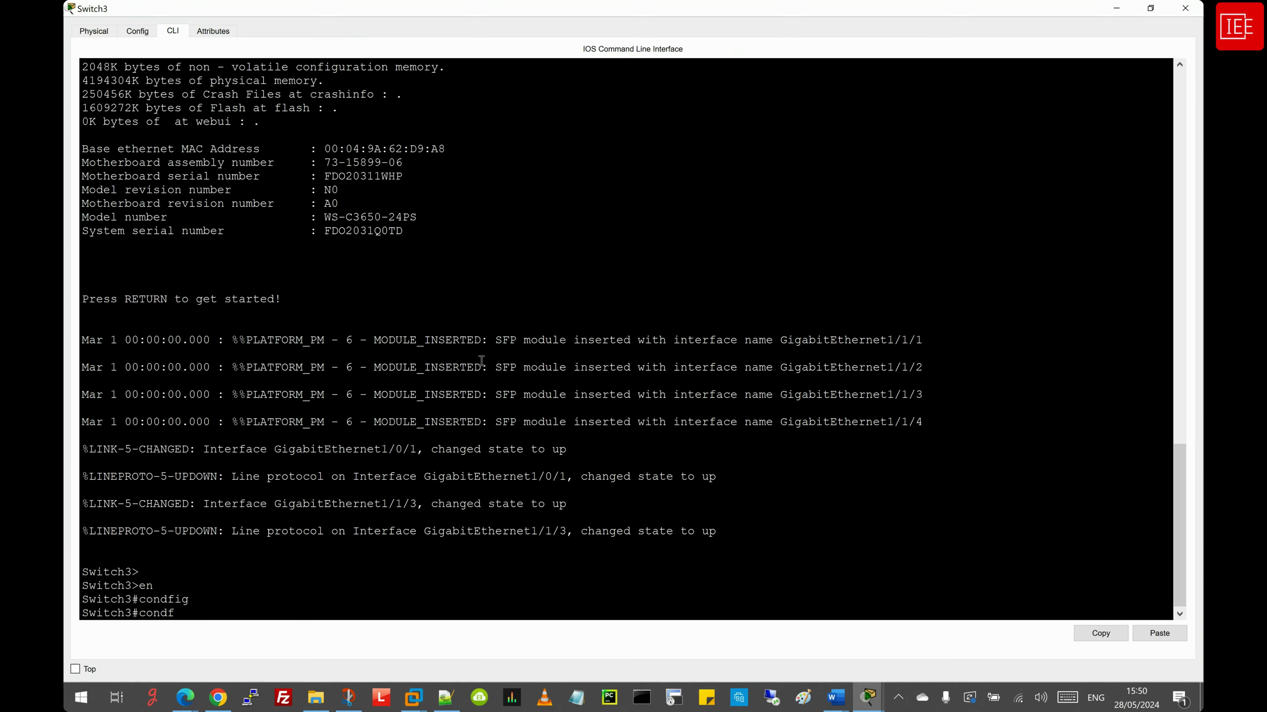
pyautogui.press('BackSpace')
pyautogui.press('Tab')
pyautogui.press('BackSpace')
pyautogui.write('fi')
pyautogui.press('Tab')
pyautogui.write('ter')
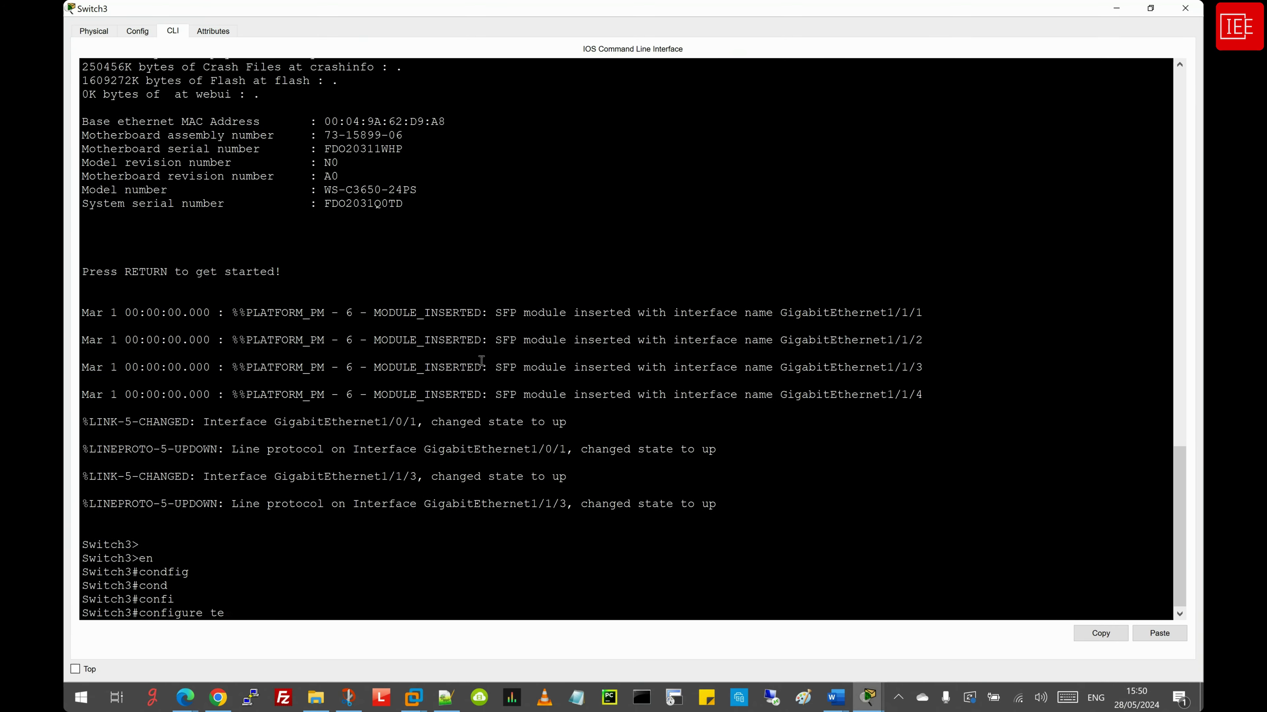
pyautogui.press('Tab')
pyautogui.press('Return')
# Create VLAN 30 on Switch3 and name it "Sales Department"
pyautogui.write('vl')
pyautogui.press('Tab')
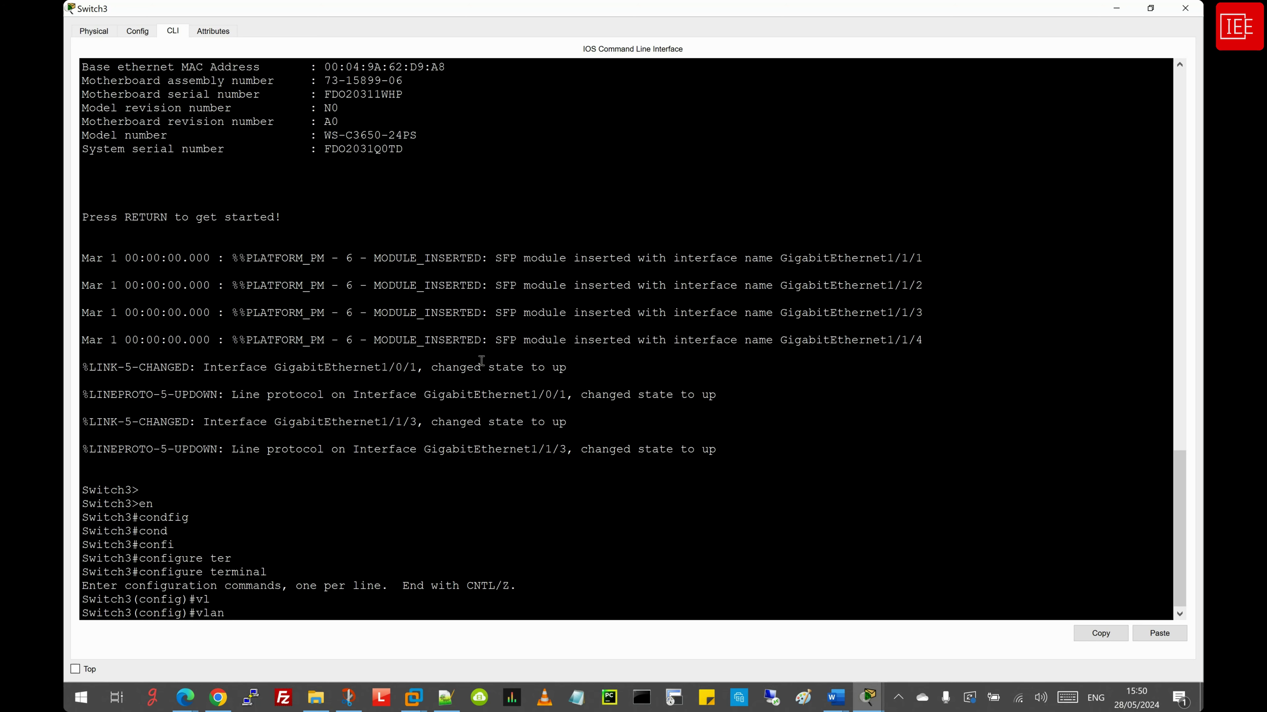
pyautogui.write('30')
pyautogui.press('Return')
pyautogui.write('nam')
pyautogui.press('Tab')
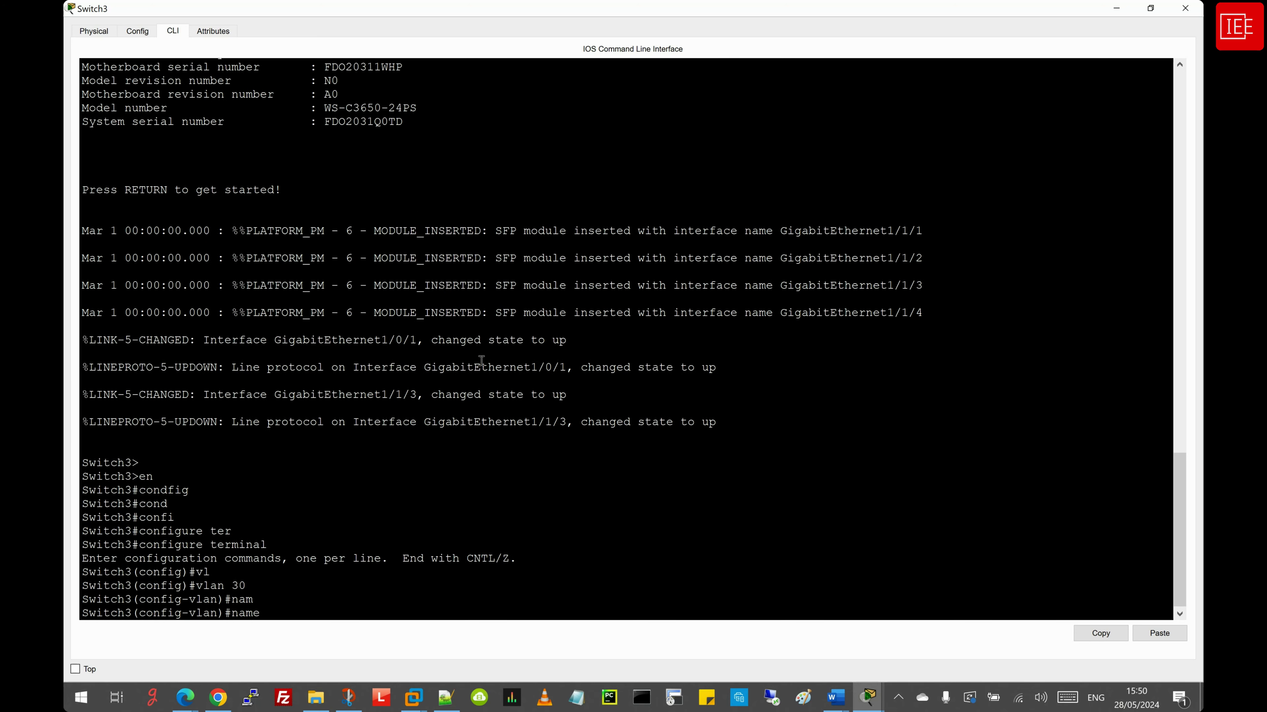
pyautogui.write('"Sales Department')
pyautogui.press('Return')
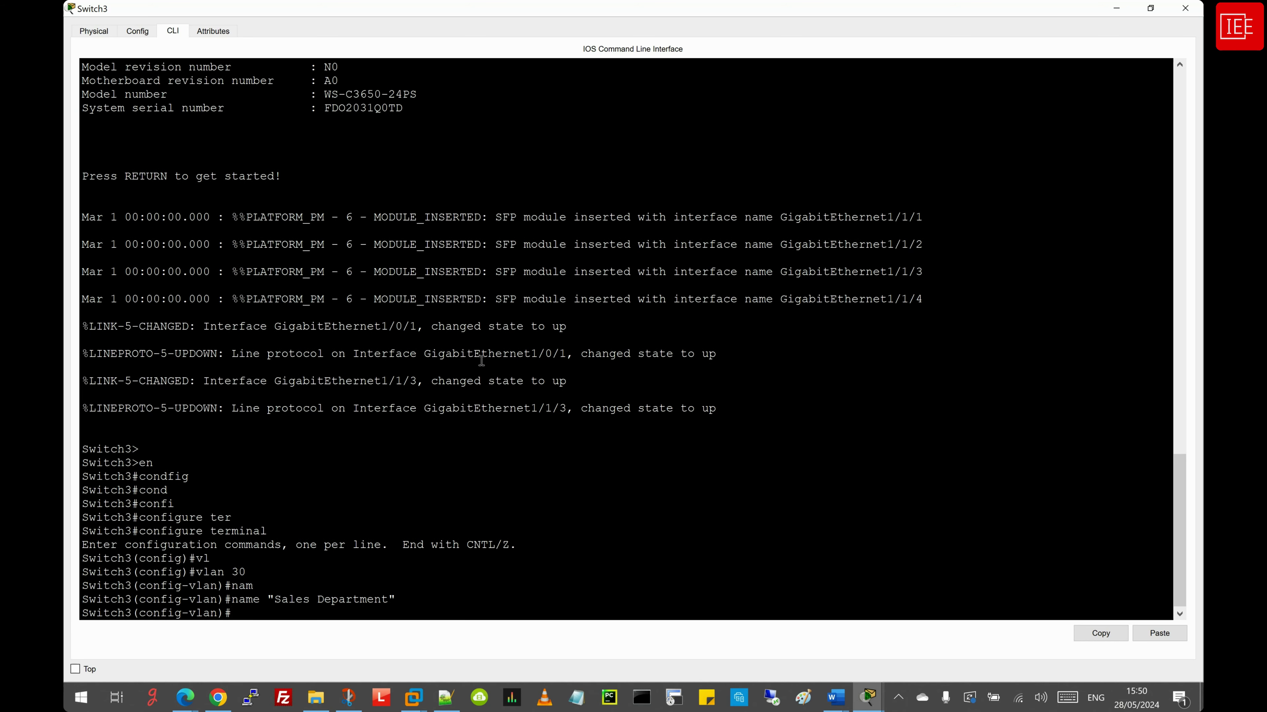
pyautogui.press('Return')
# Create VLAN 40 on Switch3
pyautogui.press('Up')
pyautogui.press('Up')
pyautogui.press('Up')
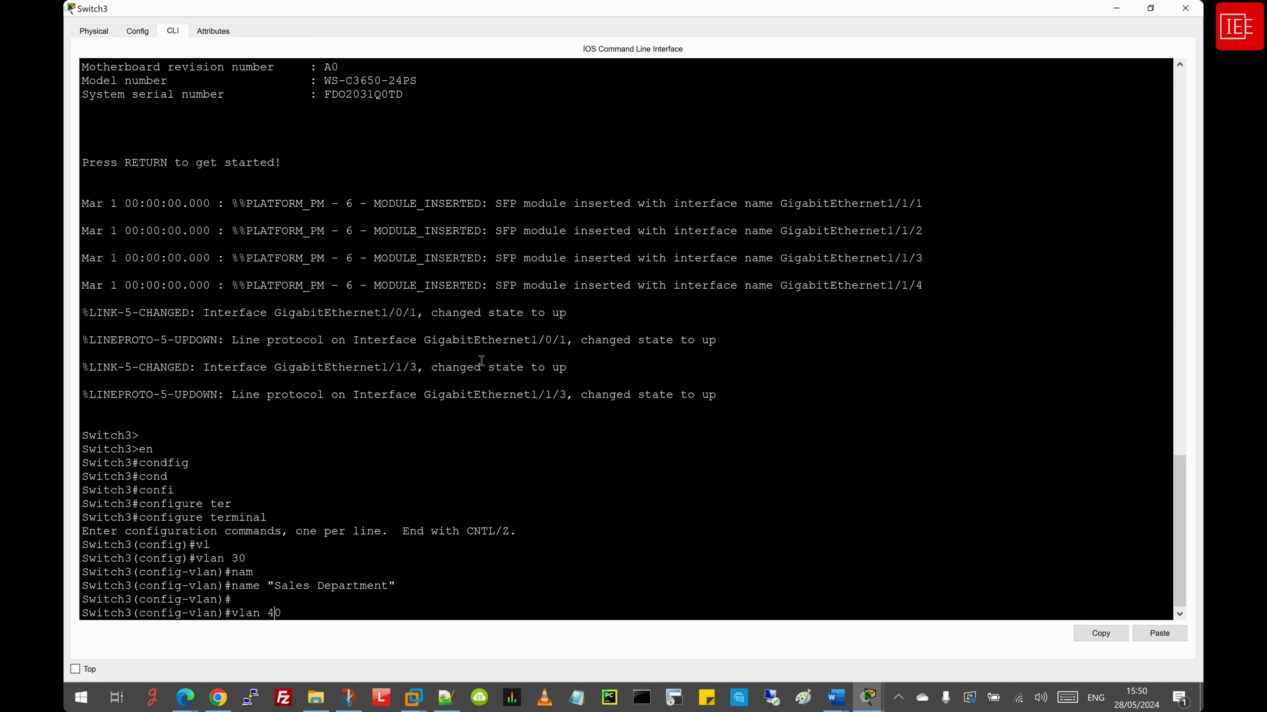
pyautogui.press('Return')
# Name Switch3's VLAN 40 "Research Department" and return to global configuration mode
pyautogui.press('Up')
pyautogui.press('Up')
pyautogui.press('Left')
pyautogui.press('Delete')
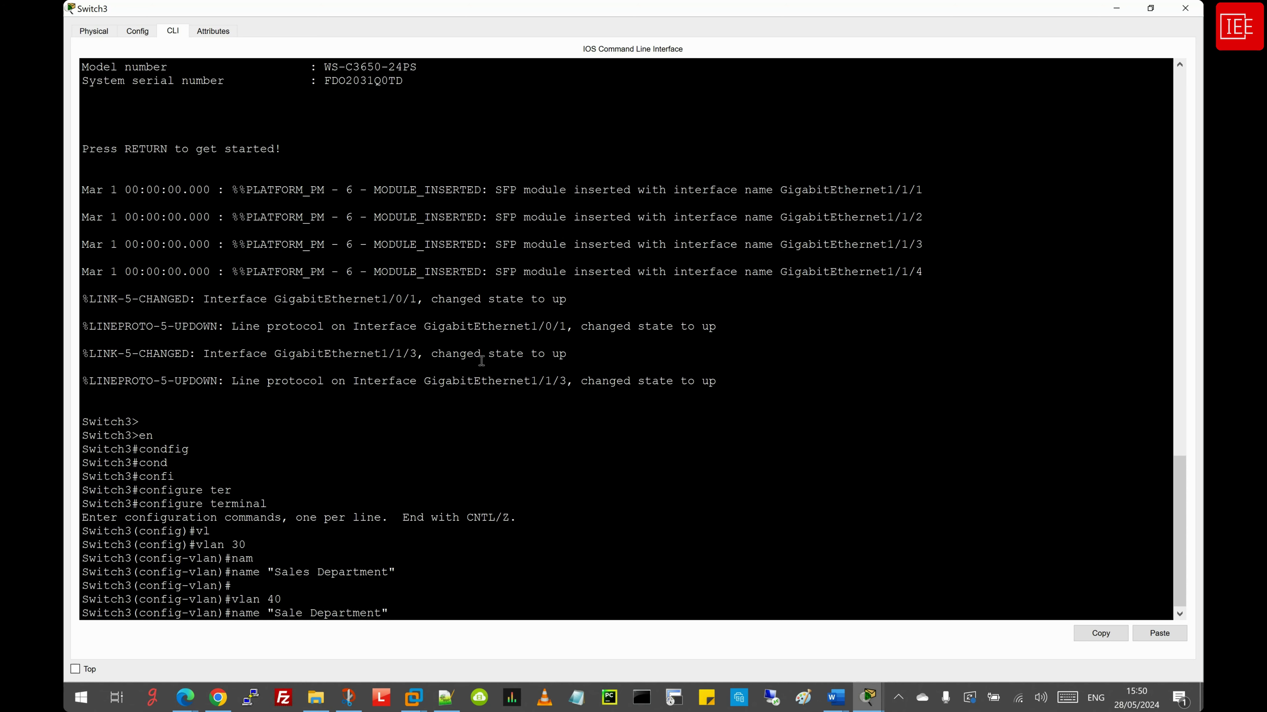
pyautogui.press('BackSpace')
pyautogui.press('BackSpace')
pyautogui.press('BackSpace')
pyautogui.press('BackSpace')
pyautogui.write('Research')
pyautogui.press('Return')
pyautogui.press('Return')
pyautogui.press('Return')
pyautogui.press('Return')
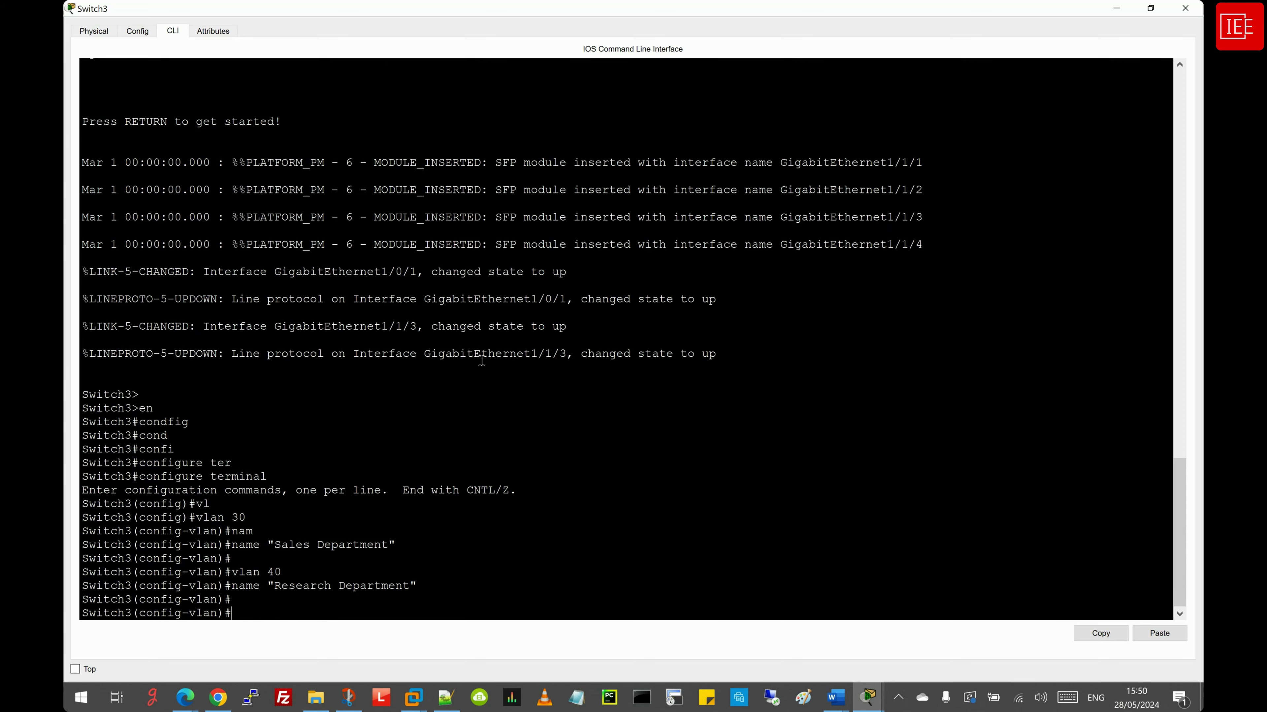
pyautogui.write('exit')
pyautogui.press('Return')
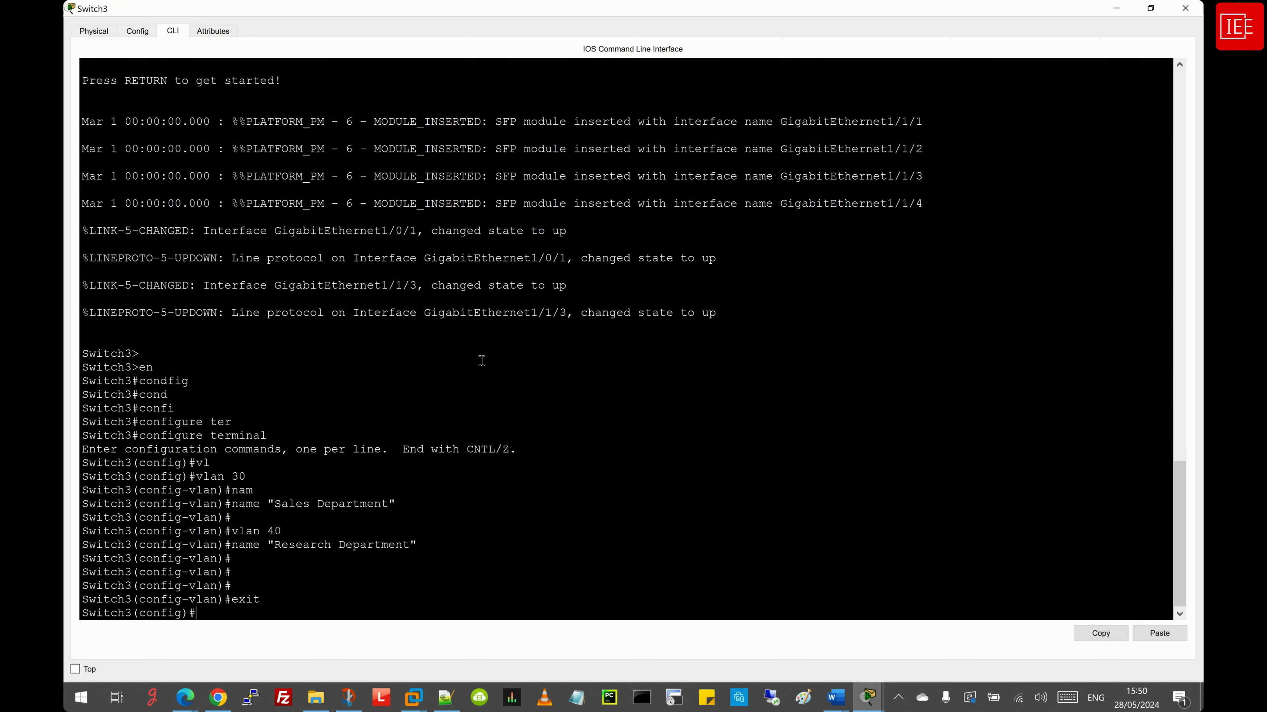
# Create the VLAN 30 switch virtual interface on Switch3 and enter its configuration
pyautogui.write('inter')
pyautogui.press('Tab')
pyautogui.write('vl')
pyautogui.press('Tab')
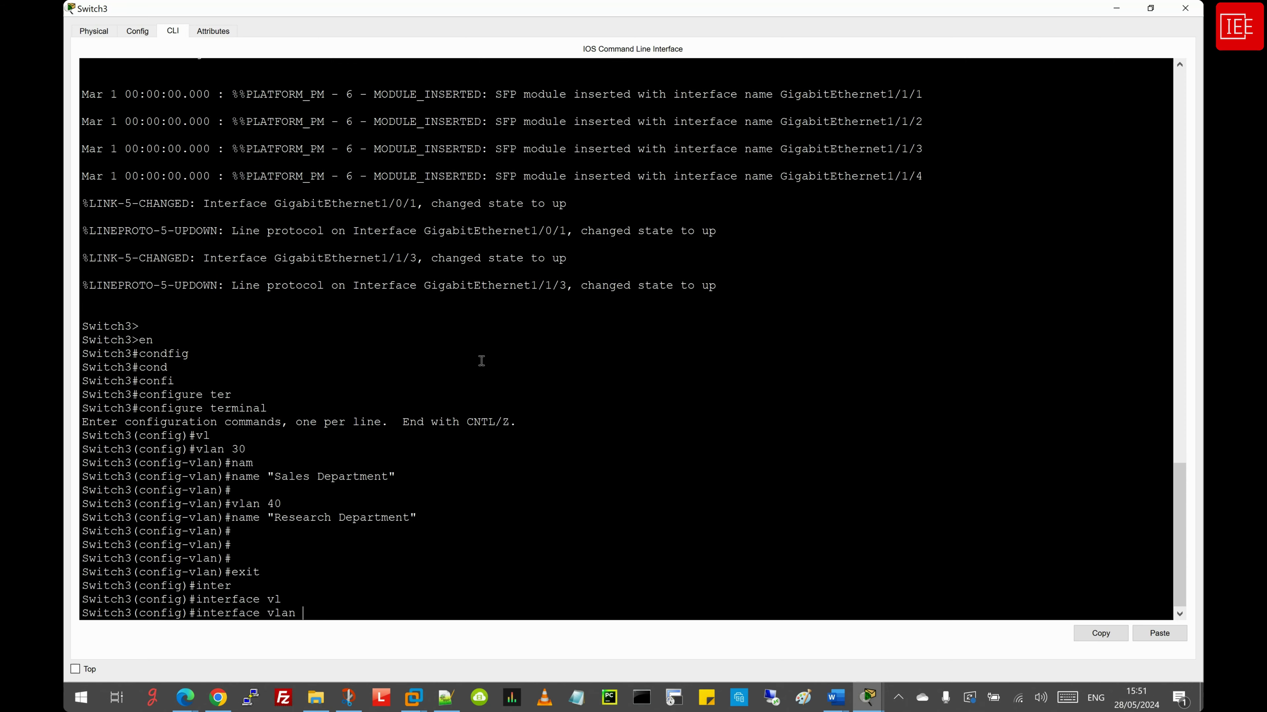
pyautogui.write('30')
pyautogui.press('Return')
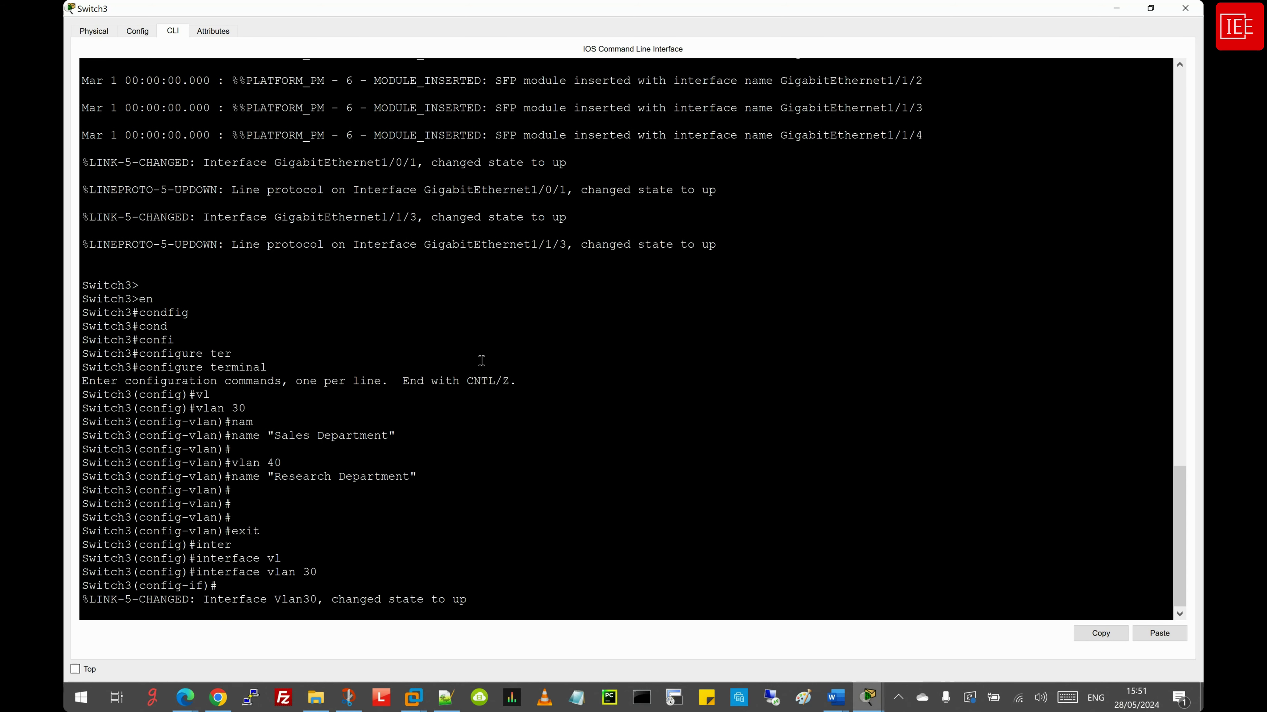
# Assign IP address 192.168.30.11 with mask 255.255.255.0 to Switch3's VLAN 30 interface
pyautogui.write('ip add')
pyautogui.press('Tab')
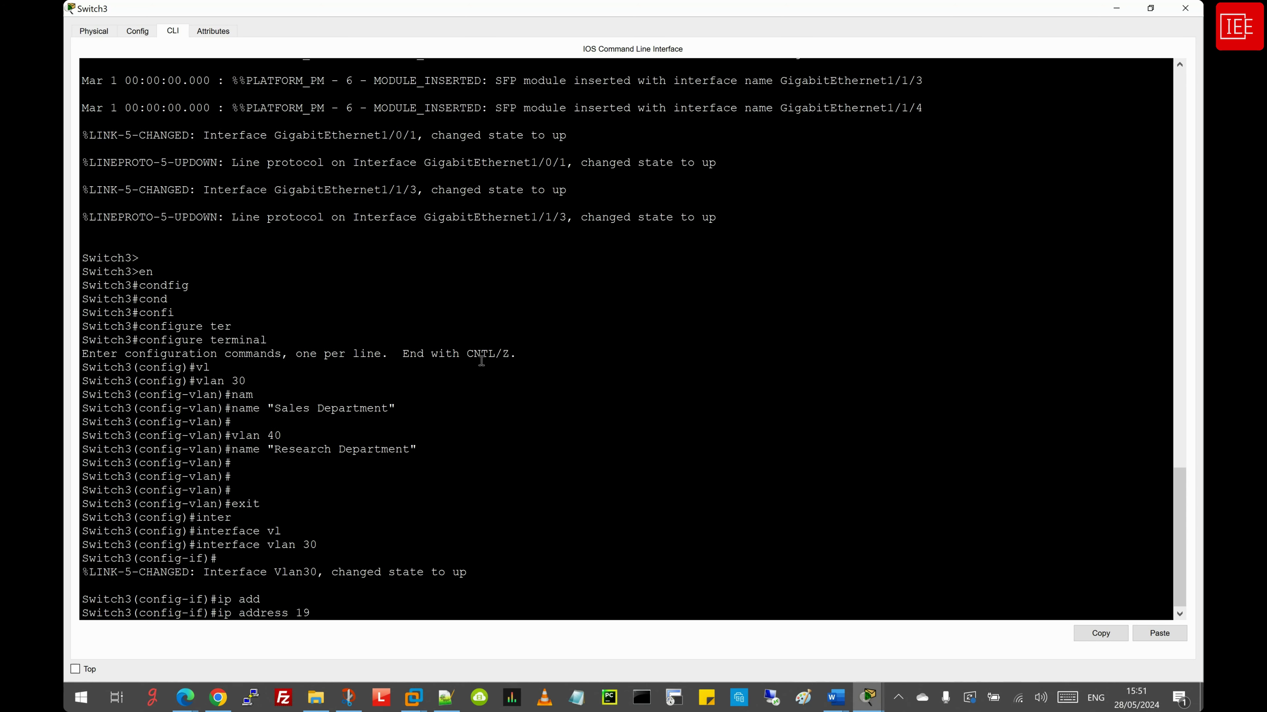
pyautogui.write('192.168.30.10')
pyautogui.write(' 255.255.255.0')
pyautogui.press('Return')
pyautogui.press('Return')
pyautogui.press('Return')
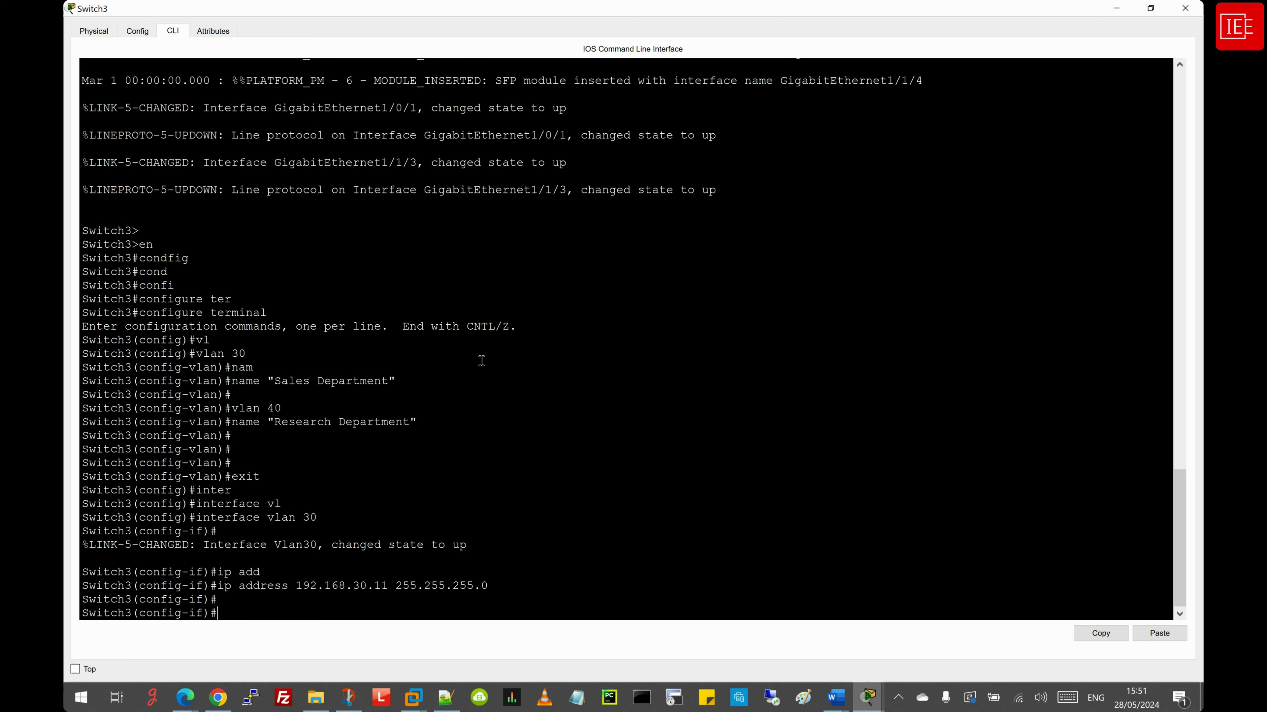
# Leave interface and global configuration on Switch3 and return to privileged mode
pyautogui.write('exit')
pyautogui.press('Return')
pyautogui.press('Return')
pyautogui.press('Return')
pyautogui.press('Return')
pyautogui.write('end')
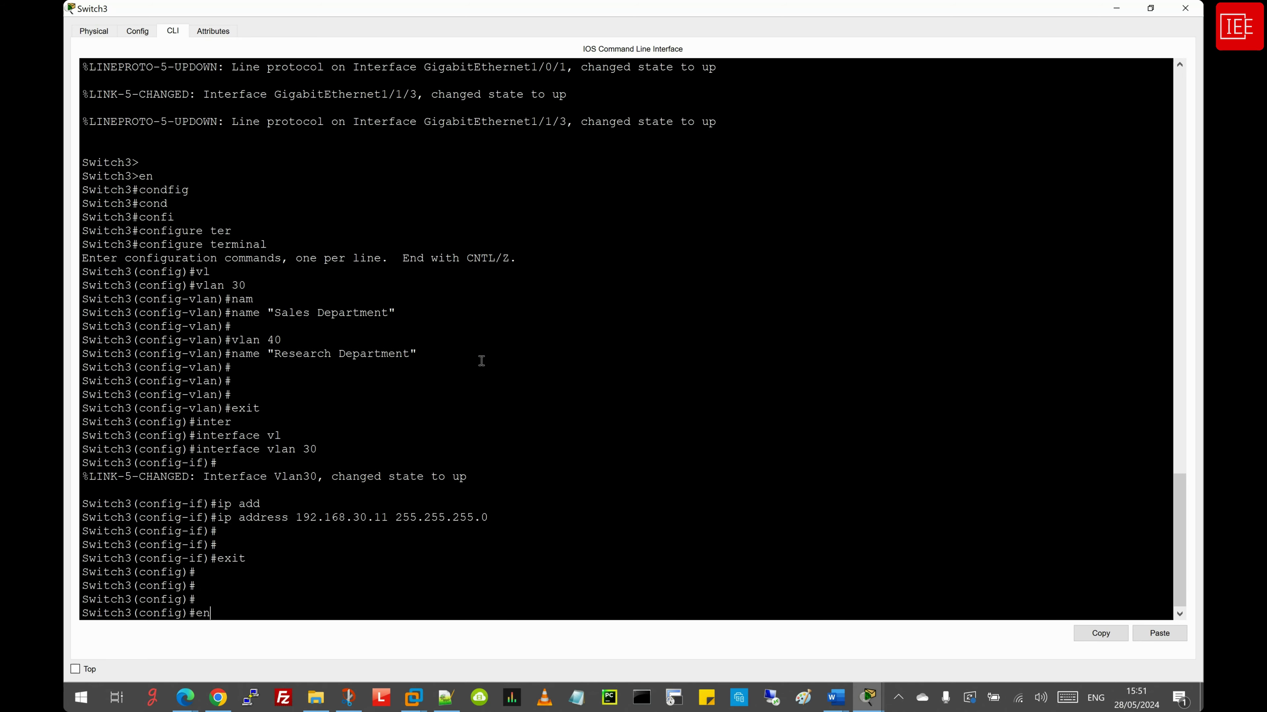
pyautogui.press('Return')
pyautogui.press('Return')
pyautogui.press('Return')
# Show Switch3's brief IP interface list filtered by "lan" to check the VLAN 30 interface
pyautogui.write('sh ip ion')
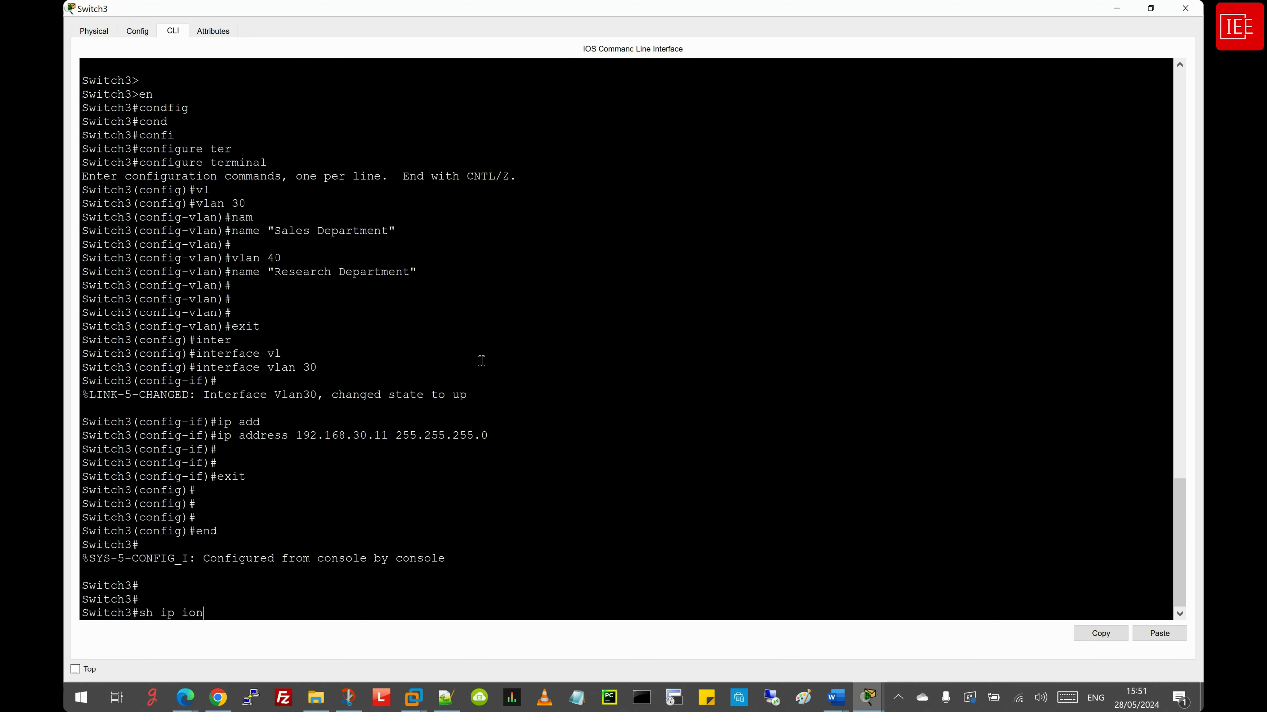
pyautogui.press('BackSpace')
pyautogui.press('BackSpace')
pyautogui.write('nt br | in lan')
pyautogui.press('Return')
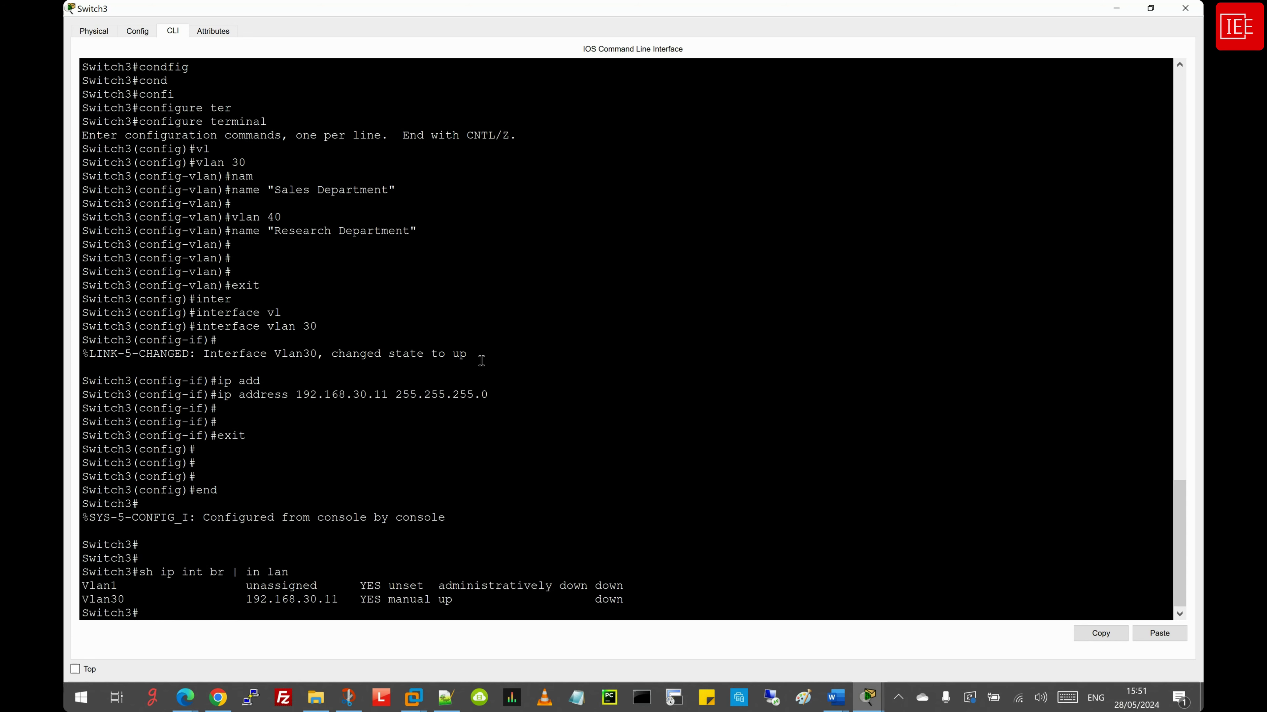
pyautogui.press('Return')
pyautogui.press('Return')
# Show the brief VLAN list on Switch3 and check the entries for VLANs 30 and 40
pyautogui.write('sh vl')
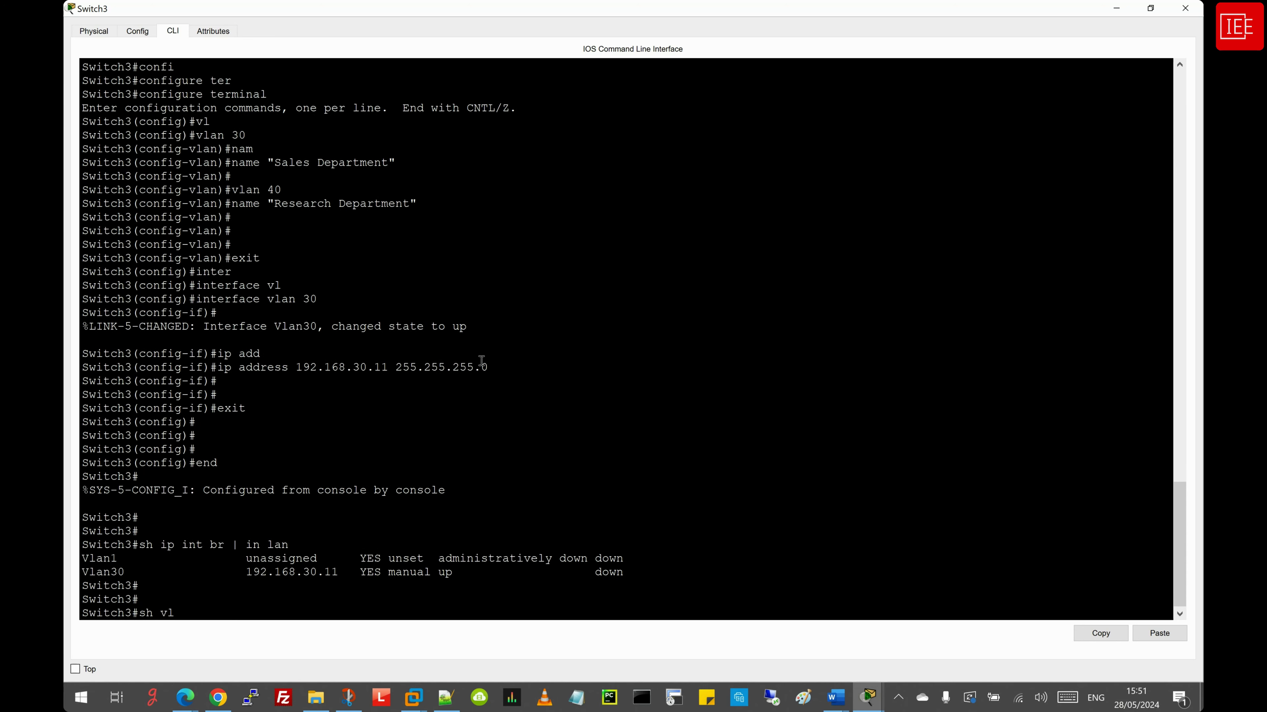
pyautogui.press('Tab')
pyautogui.write('br')
pyautogui.press('Tab')
pyautogui.press('Return')
pyautogui.press('Return')
pyautogui.press('Return')
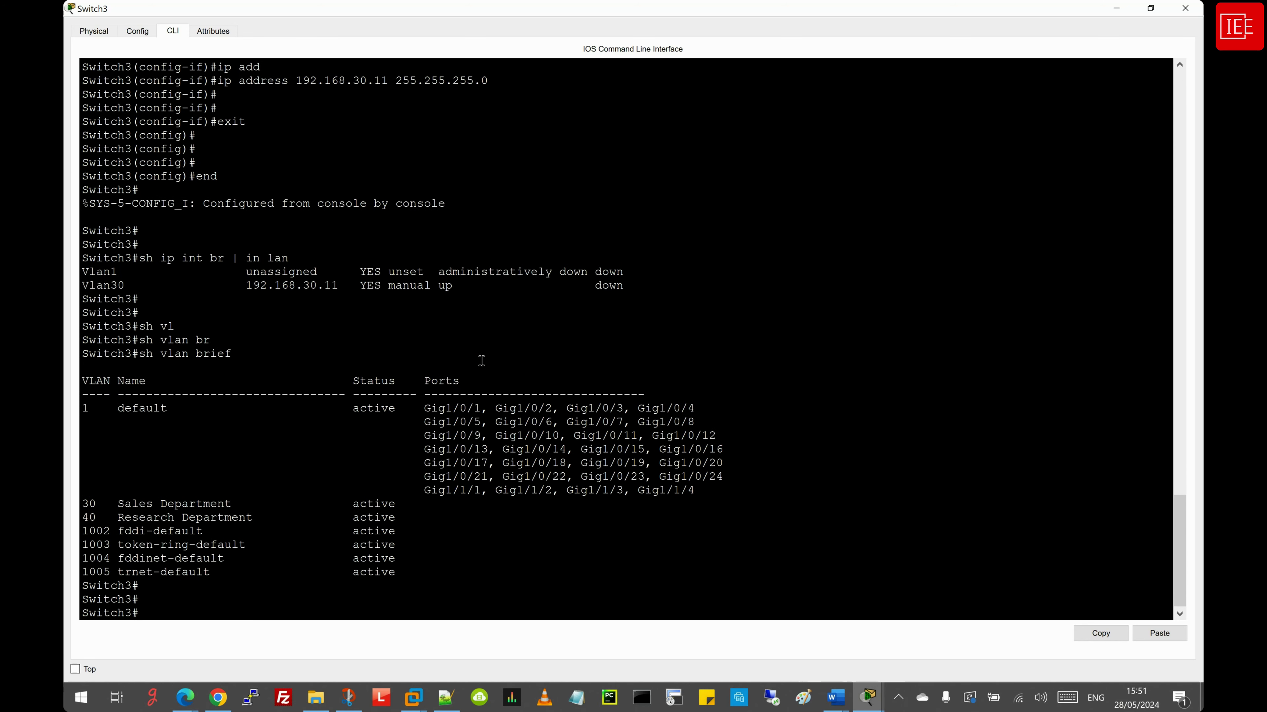
pyautogui.moveTo(424, 505)
pyautogui.mouseDown()
pyautogui.moveTo(77, 504)
pyautogui.moveTo(424, 518)
pyautogui.mouseUp()
# Return to the topology and open Switch4's command line at full size
pyautogui.moveTo(868, 697)
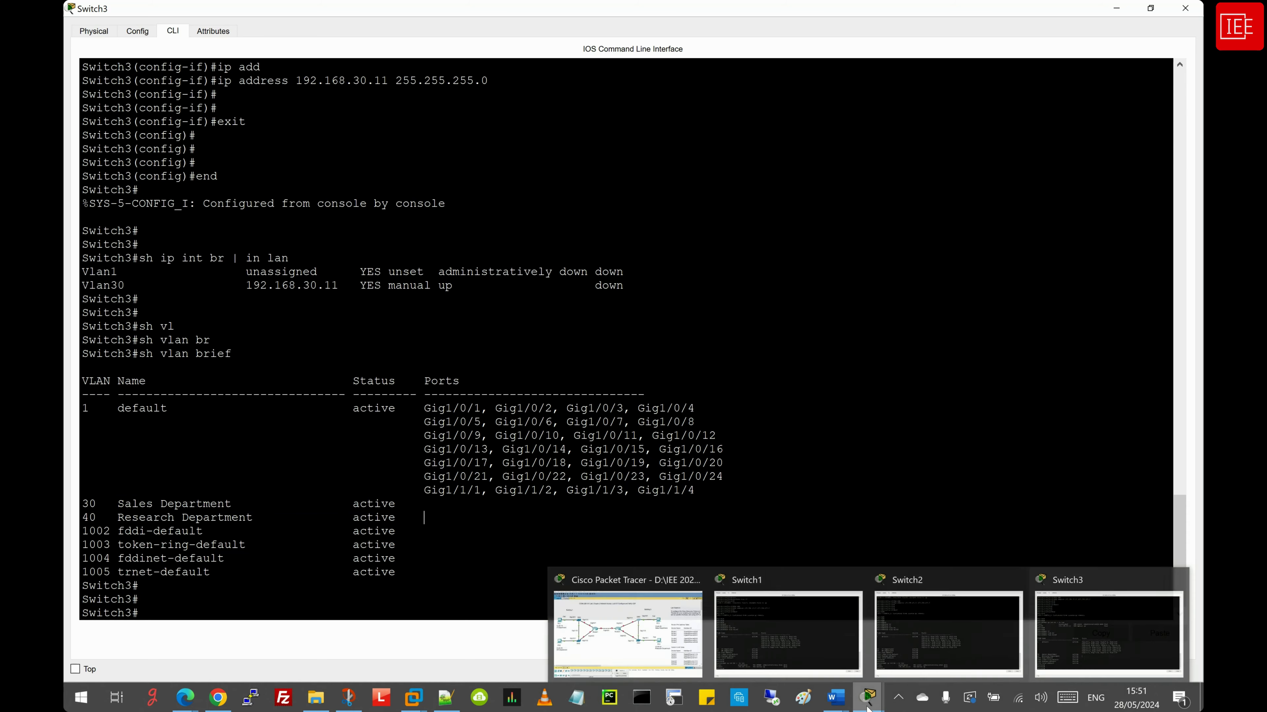
pyautogui.click(631, 641)
pyautogui.click(713, 405)
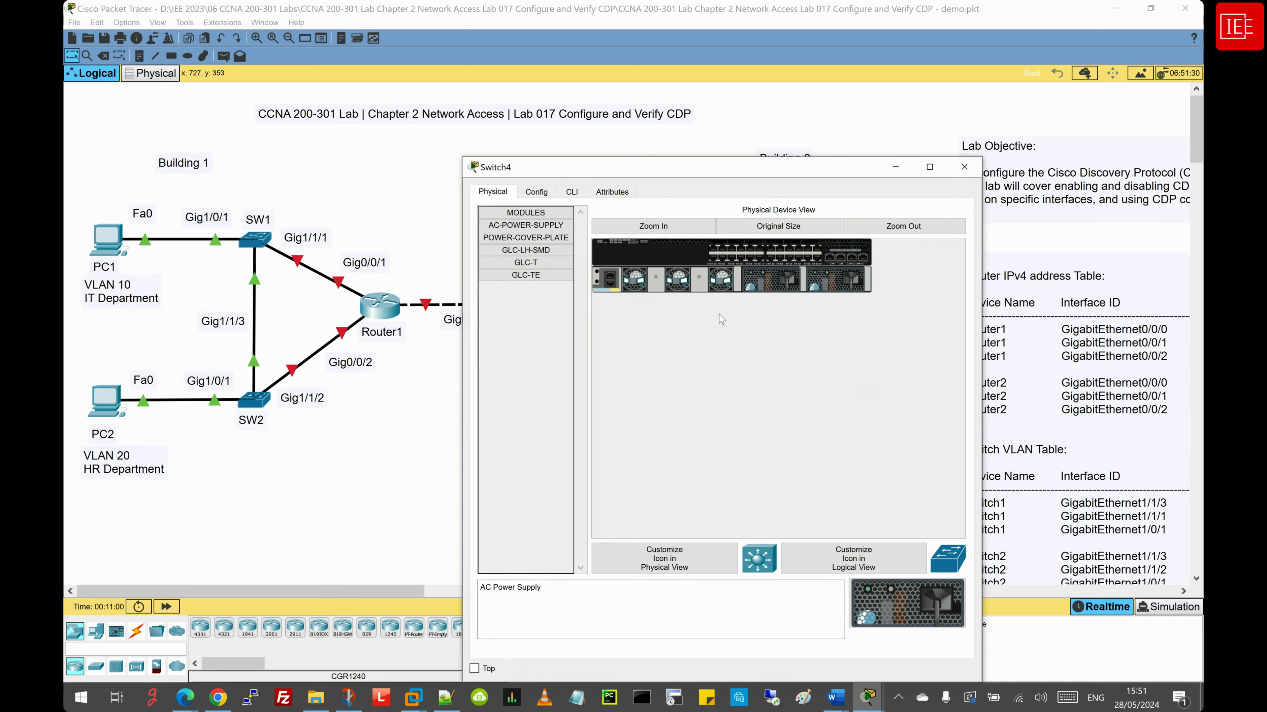
pyautogui.click(929, 167)
pyautogui.click(173, 31)
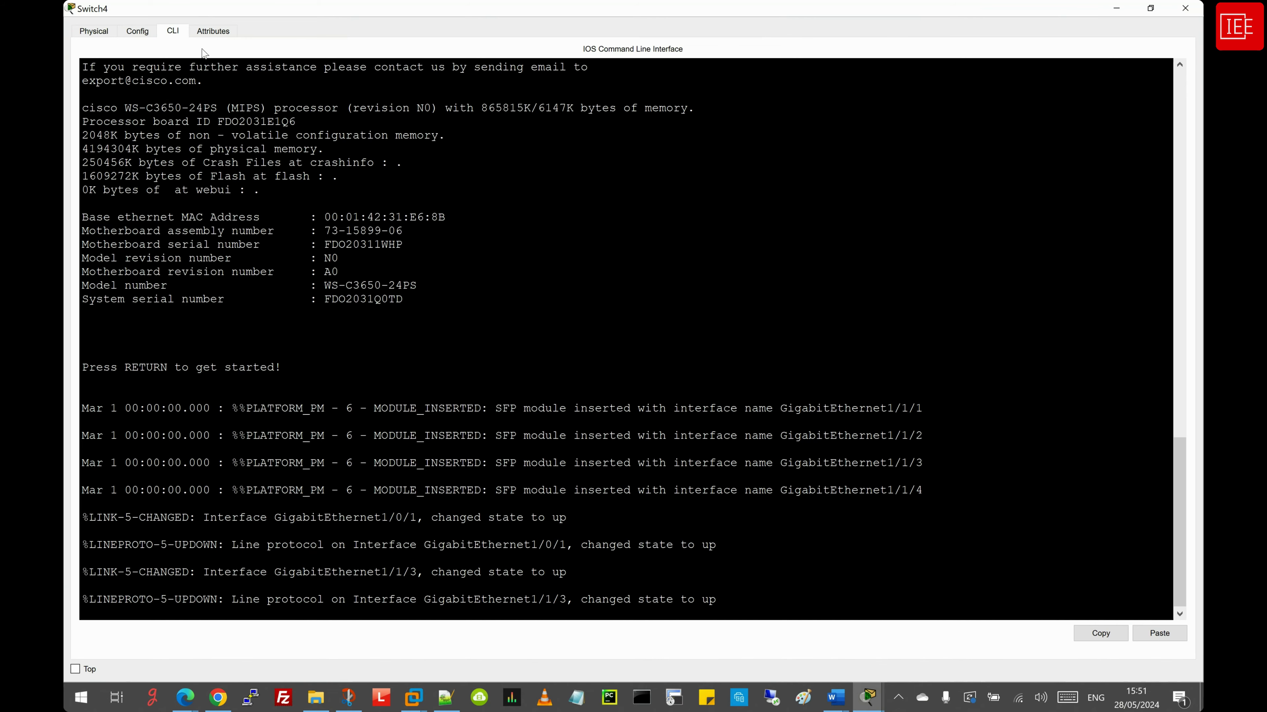
# Enter privileged mode and global configuration mode on Switch4
pyautogui.press('Return')
pyautogui.press('Return')
pyautogui.write('en')
pyautogui.press('Return')
pyautogui.write('config')
pyautogui.press('Tab')
pyautogui.write('ter')
pyautogui.press('Tab')
pyautogui.press('Return')
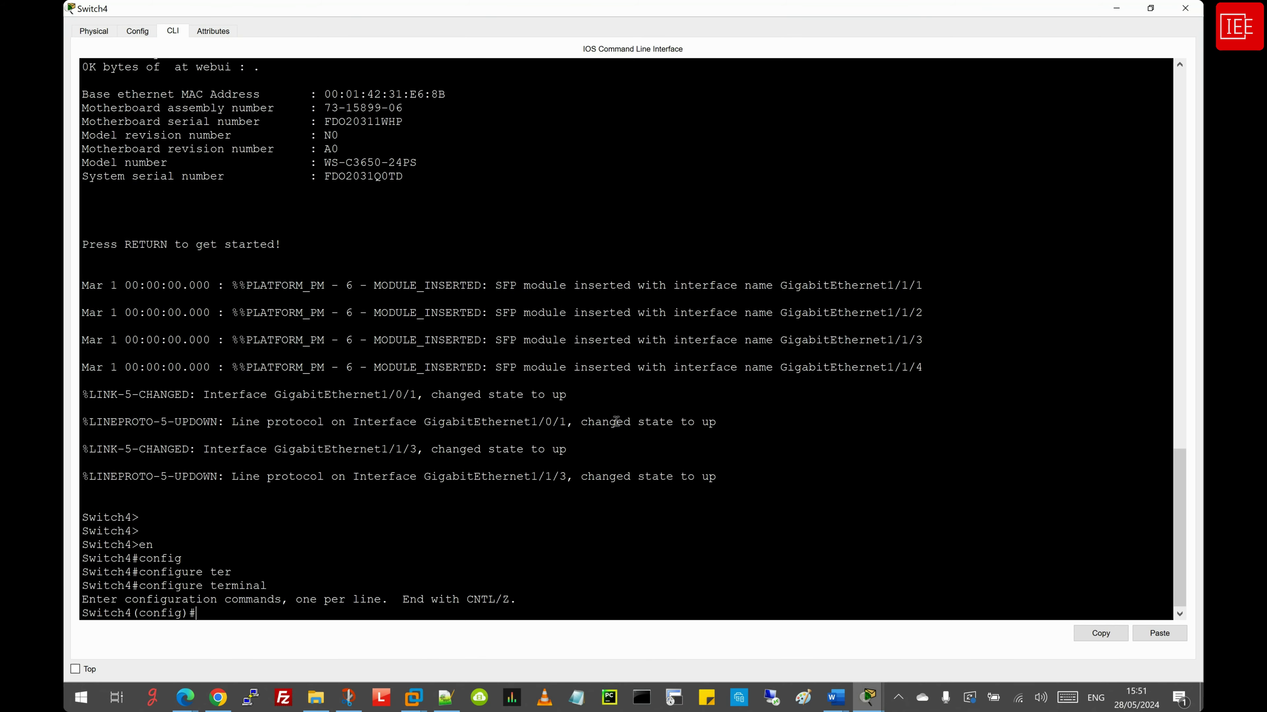
# Create VLAN 30 on Switch4 and name it "Sales Department"
pyautogui.write('vlan')
pyautogui.press('Tab')
pyautogui.write('3')
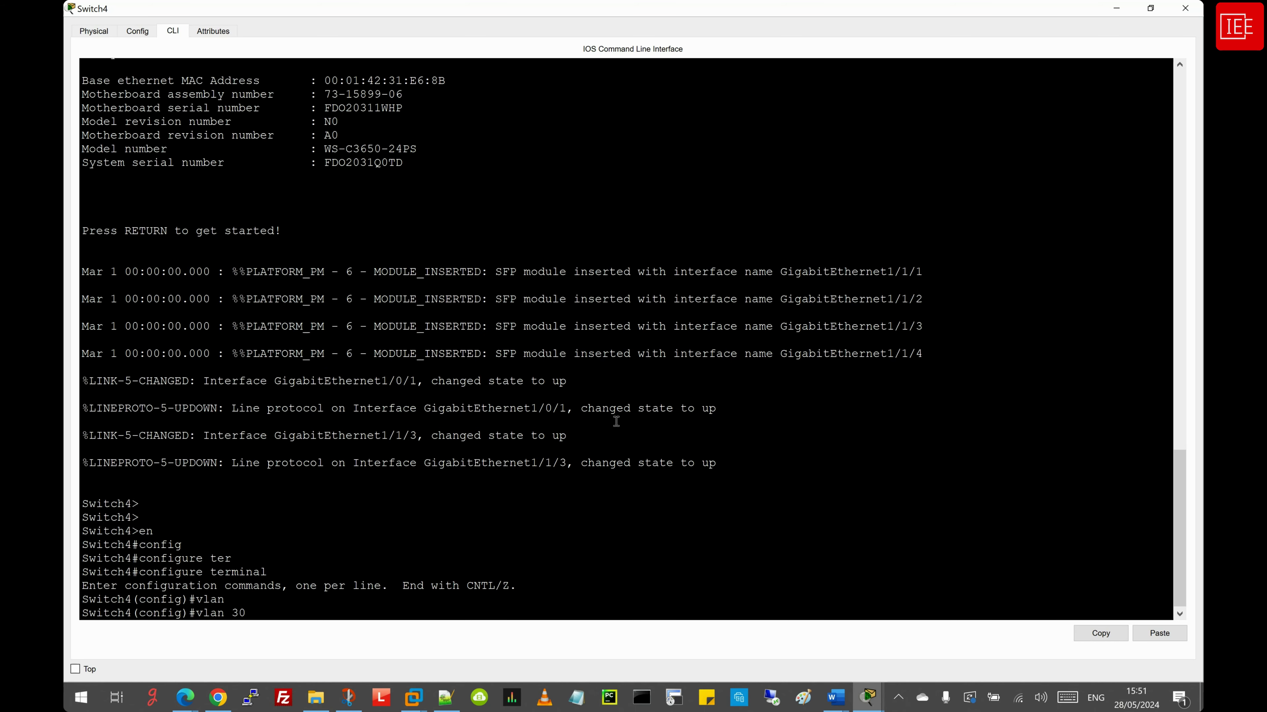
pyautogui.write('0')
pyautogui.press('Return')
pyautogui.write('nam')
pyautogui.press('Tab')
pyautogui.write('"Sales Depar')
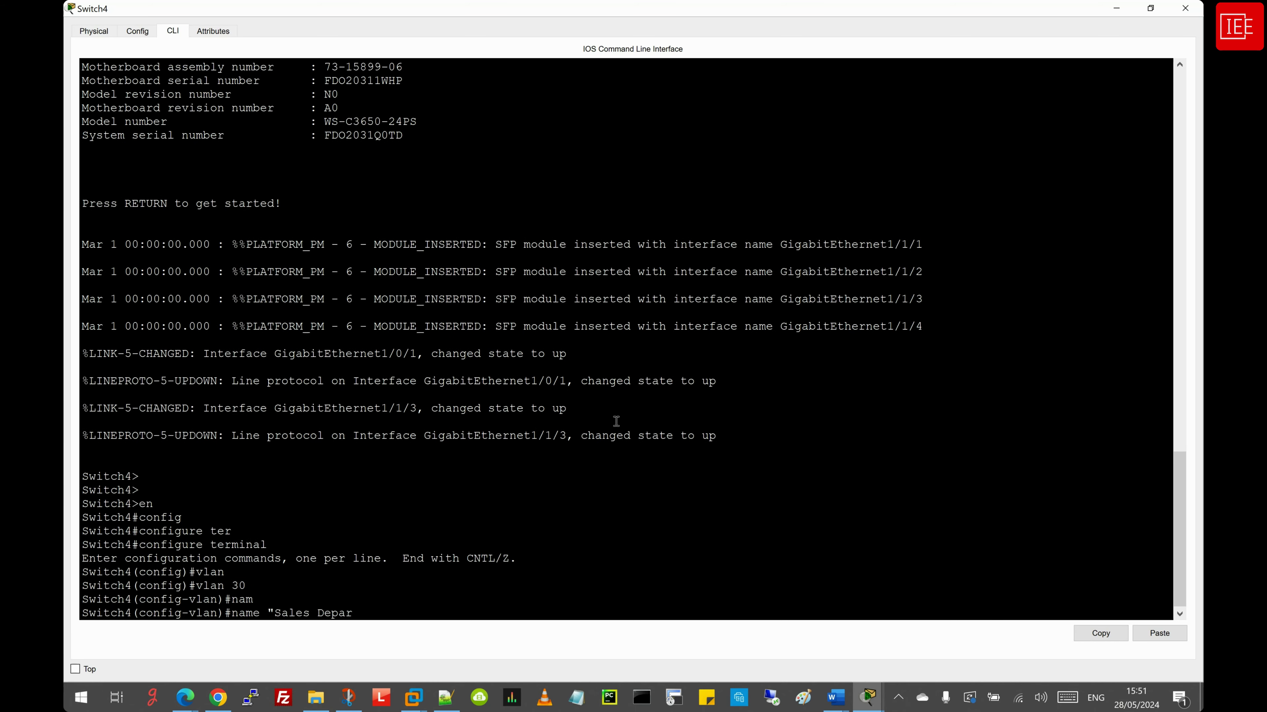
pyautogui.write('tment"')
pyautogui.press('Return')
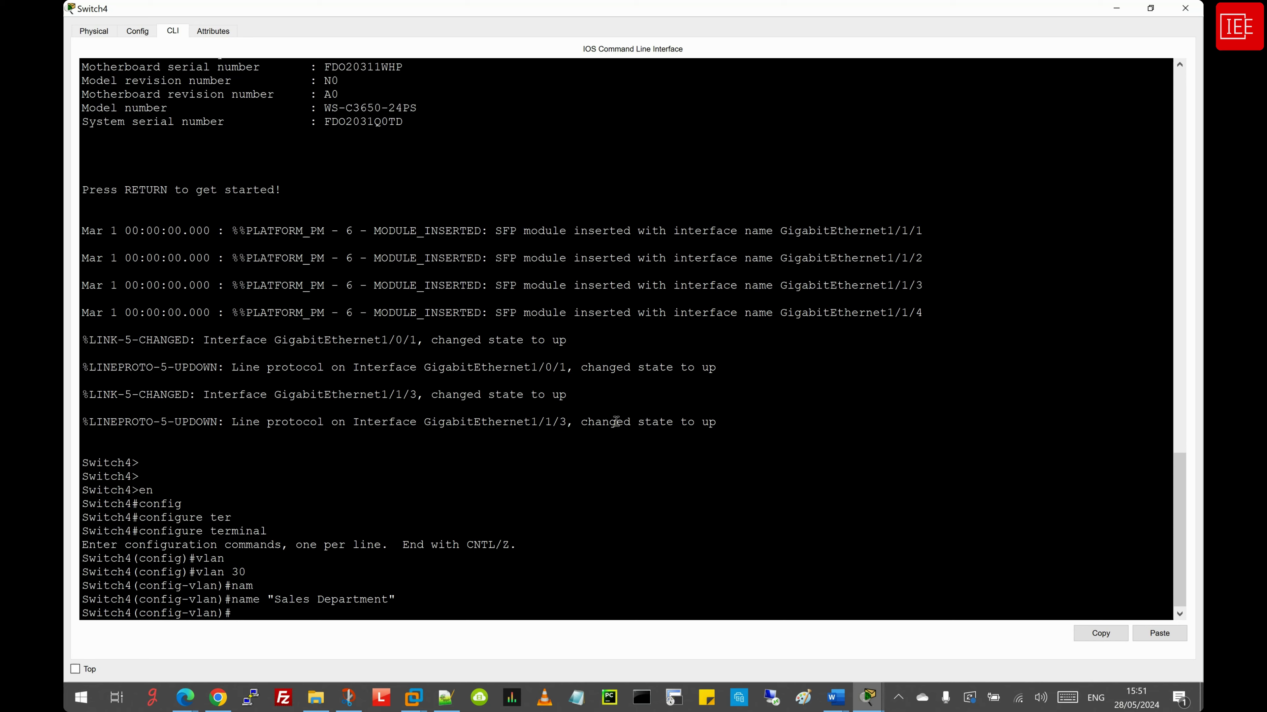
# Create VLAN 40 on Switch4
pyautogui.write('vlan 30')
pyautogui.press('BackSpace')
pyautogui.write('4')
pyautogui.press('Return')
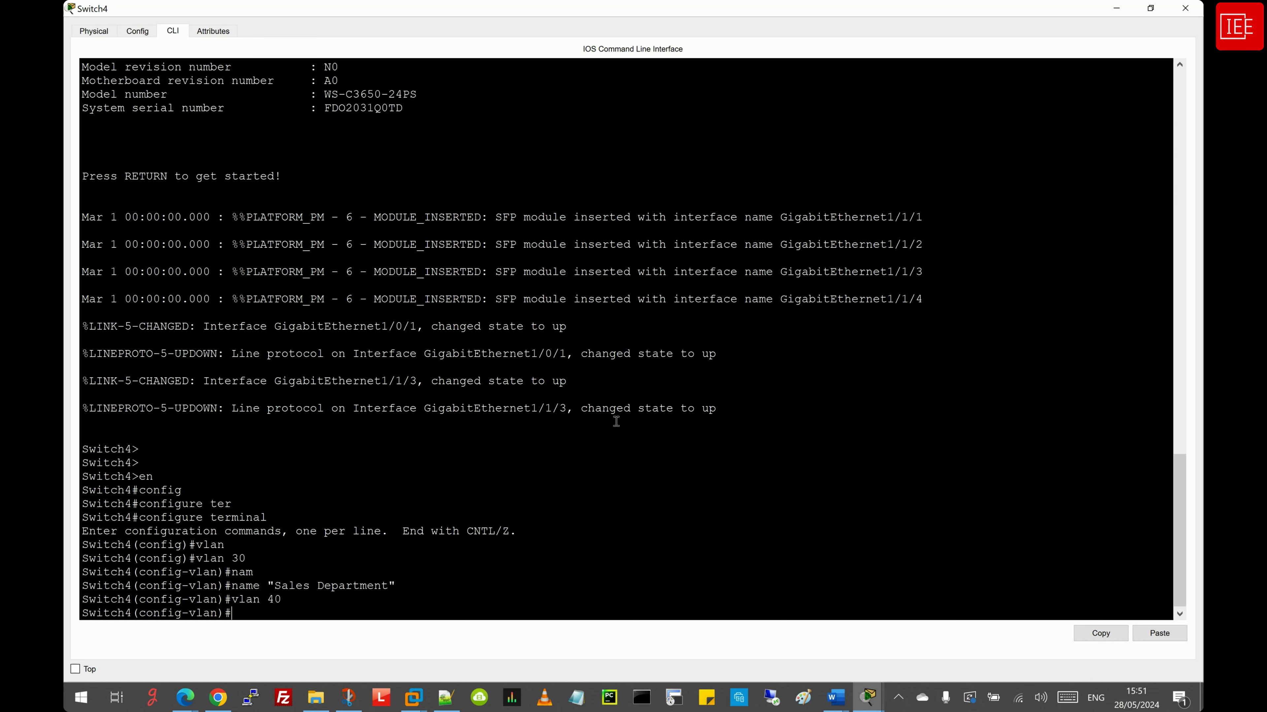
# Name Switch4's VLAN 40 "Research Department" and return to global configuration mode
pyautogui.write('vlan 40')
pyautogui.press('Down')
pyautogui.press('Left')
pyautogui.press('BackSpace')
pyautogui.press('BackSpace')
pyautogui.press('BackSpace')
pyautogui.press('BackSpace')
pyautogui.press('BackSpace')
pyautogui.write('Research')
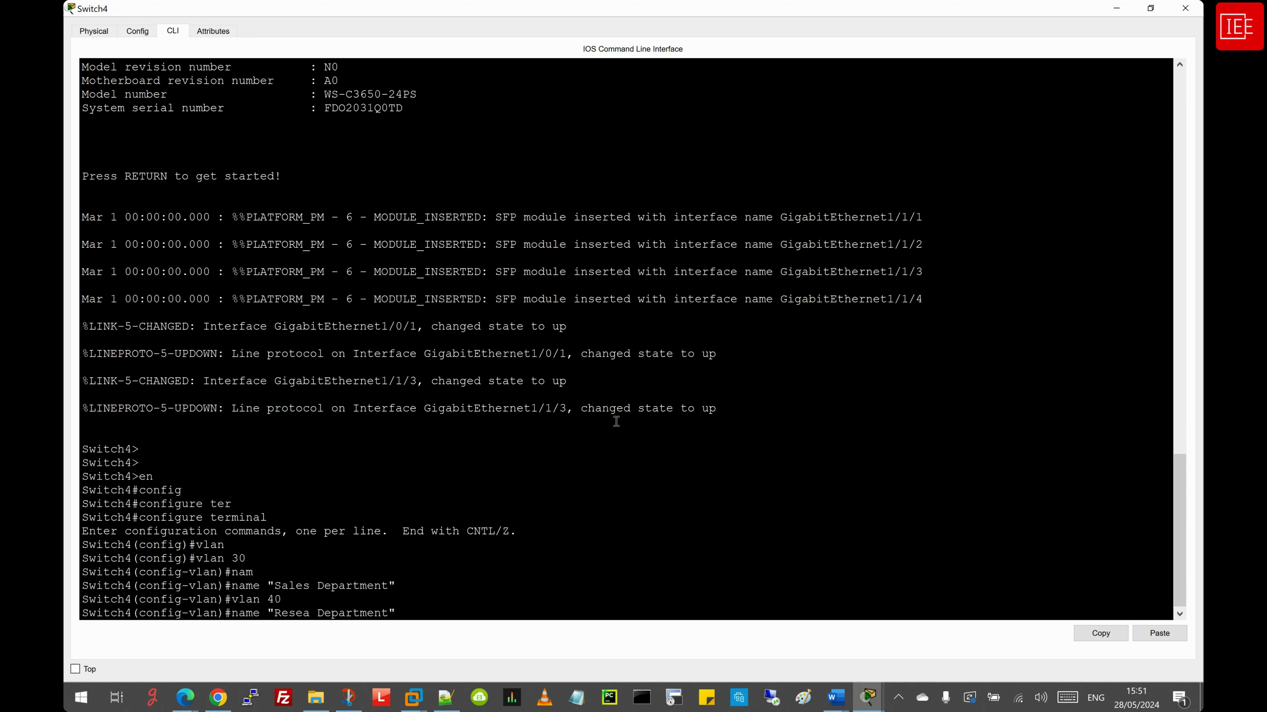
pyautogui.press('Return')
pyautogui.press('Return')
pyautogui.write('exit')
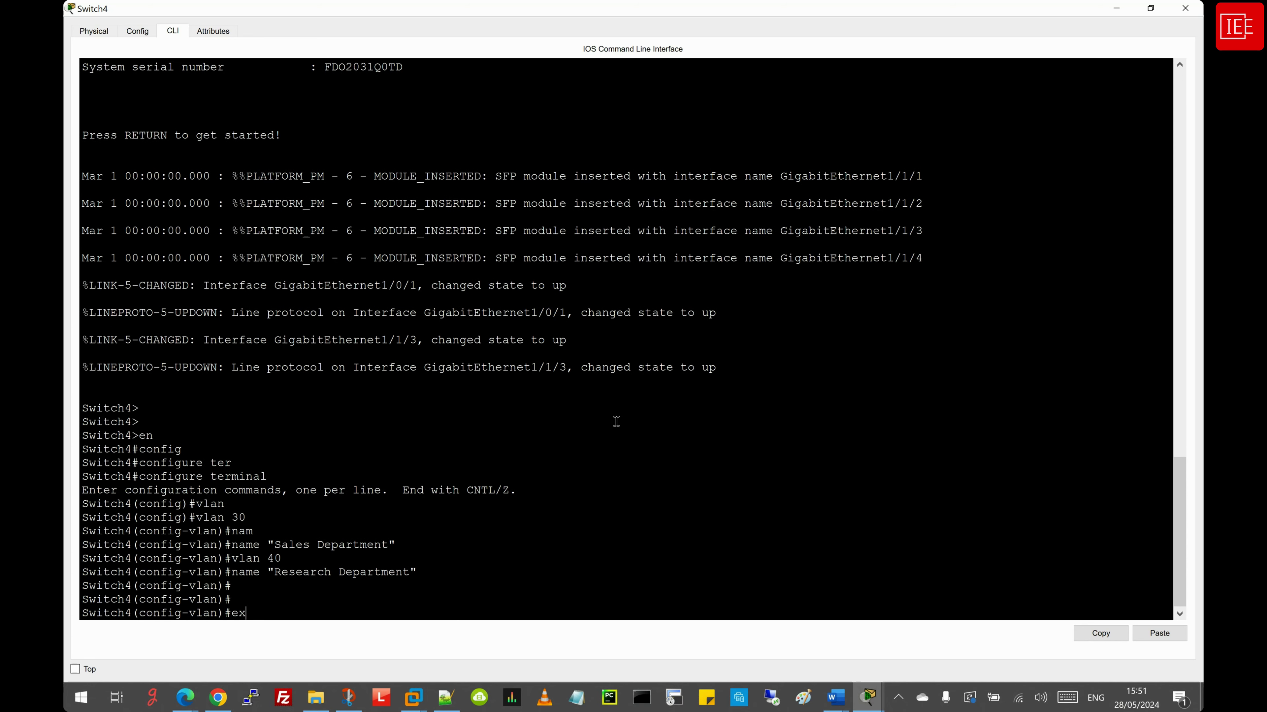
pyautogui.press('Return')
# Create the VLAN 40 switch virtual interface on Switch4 and enter its configuration
pyautogui.write('inter')
pyautogui.press('Tab')
pyautogui.write('vl')
pyautogui.press('Tab')
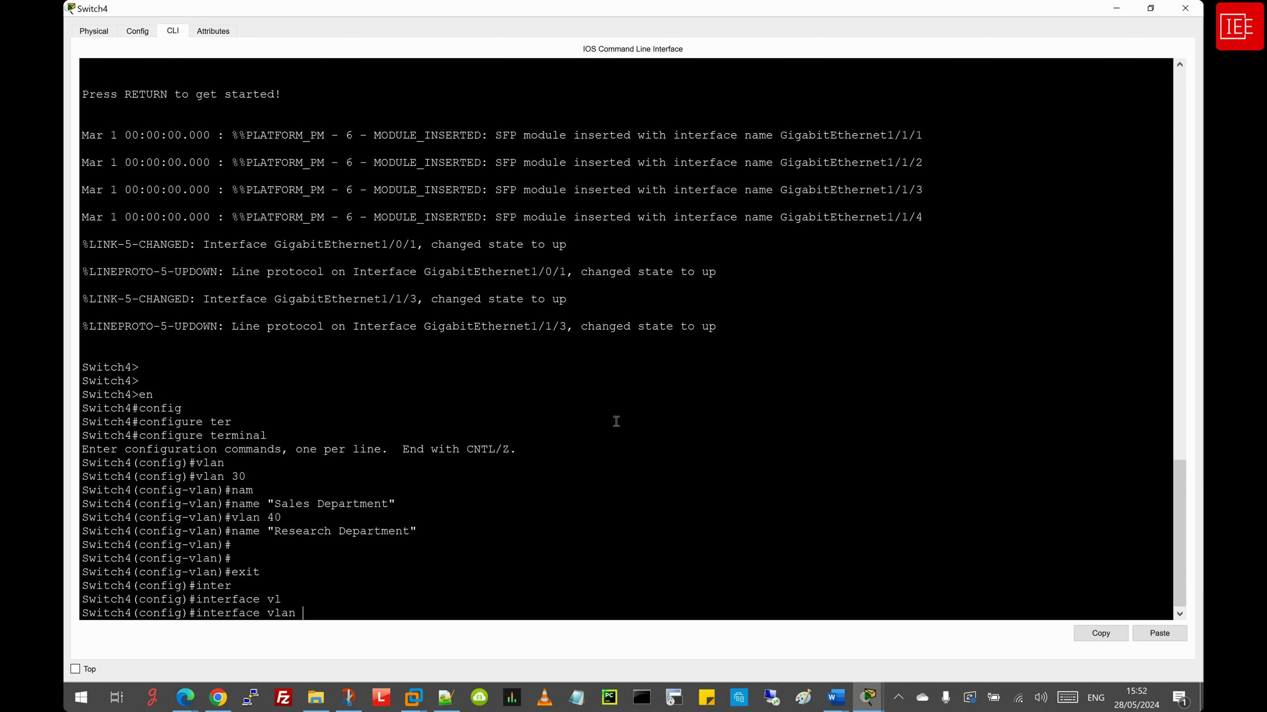
pyautogui.write('40')
pyautogui.press('Return')
# Assign 192.168.40.11 with mask 255.255.255.0 to Switch4's VLAN 40 interface and return to privileged mode
pyautogui.write('ip add')
pyautogui.press('Tab')
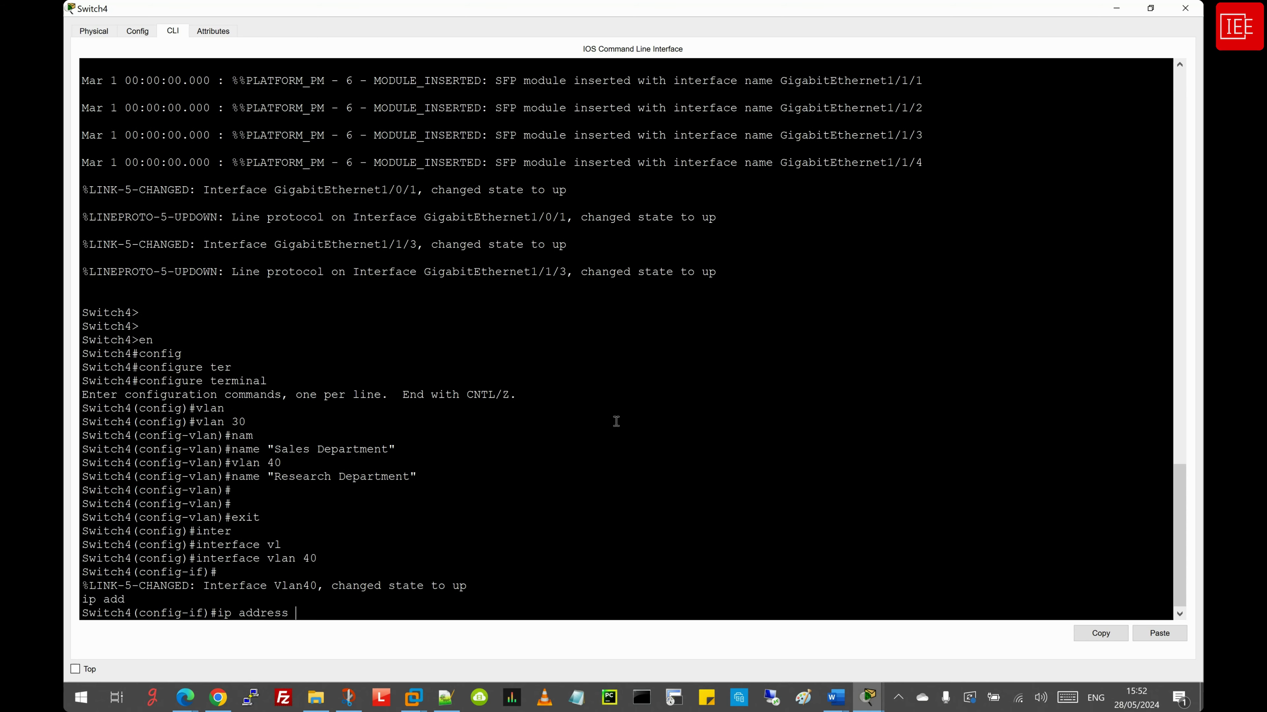
pyautogui.write('192.168.40.11 255.255.255.0')
pyautogui.press('Return')
pyautogui.press('Return')
pyautogui.press('Return')
pyautogui.press('Return')
pyautogui.press('Return')
pyautogui.write('e')
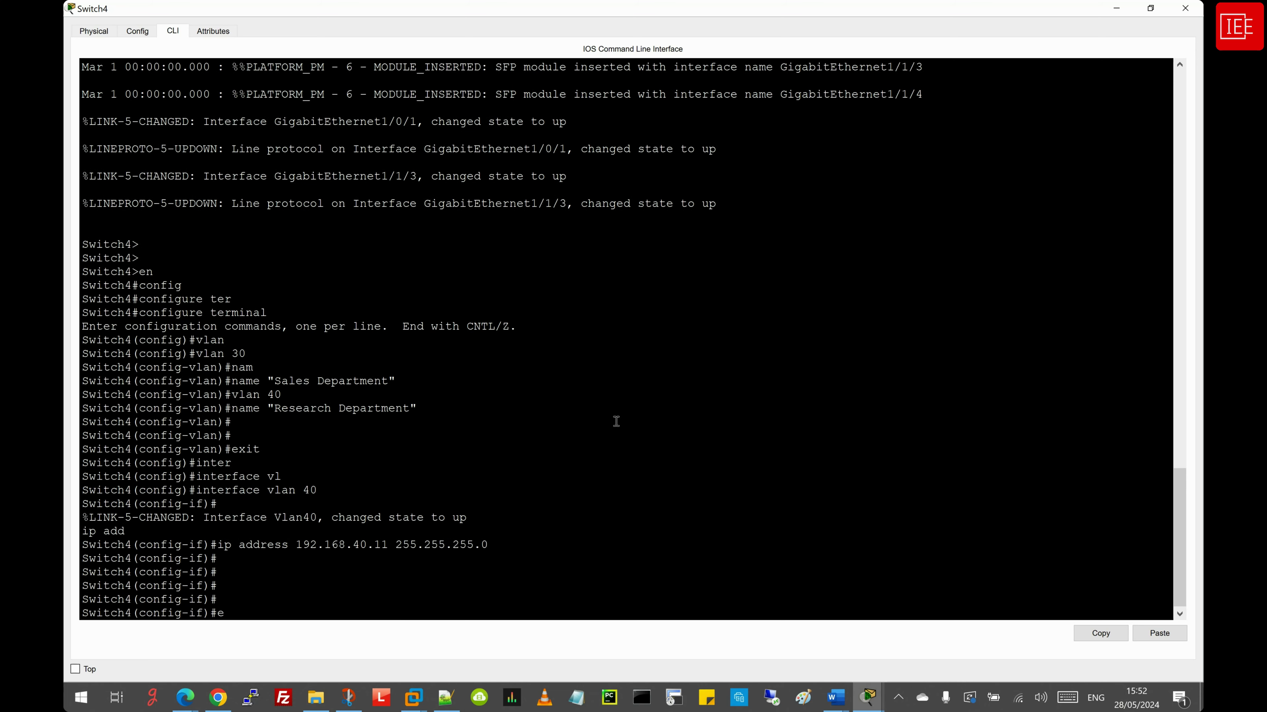
pyautogui.write('nd')
pyautogui.press('Return')
pyautogui.press('Return')
# Show Switch4's full brief IP interface list and examine the VLAN 40 interface's address and status
pyautogui.write('h ip')
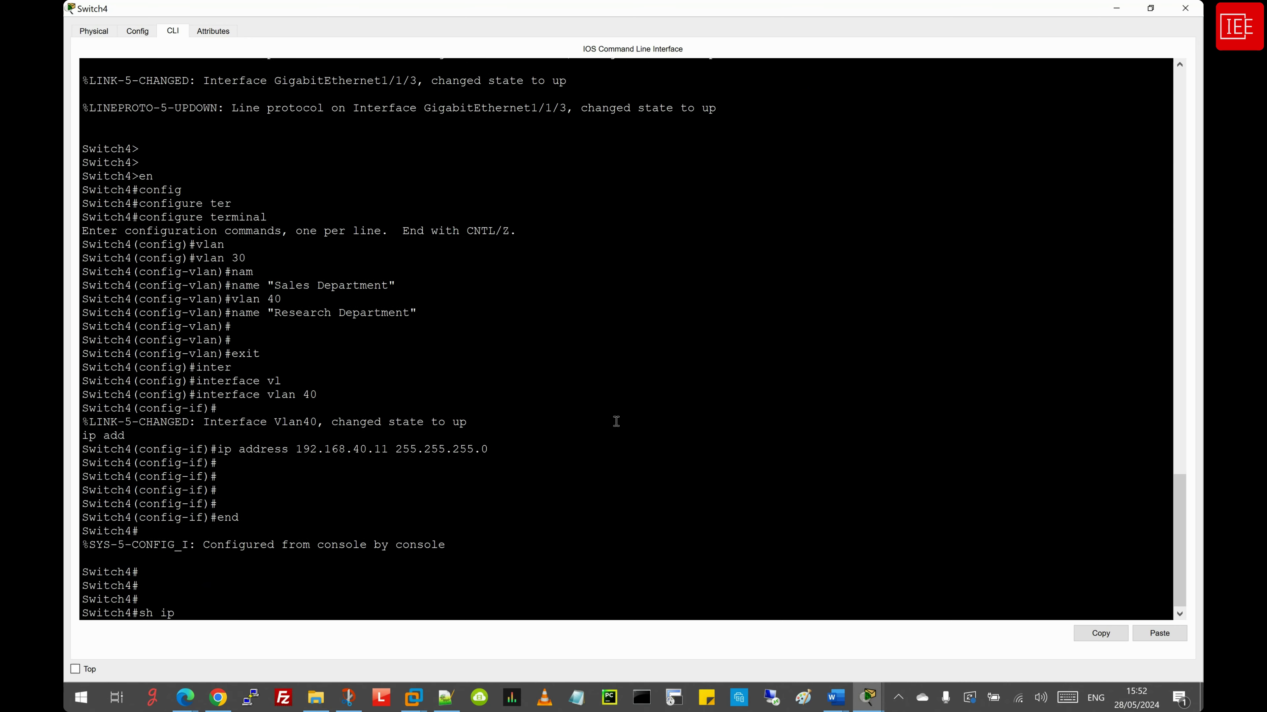
pyautogui.write(' int br')
pyautogui.press('Return')
pyautogui.press('Return')
pyautogui.press('Return')
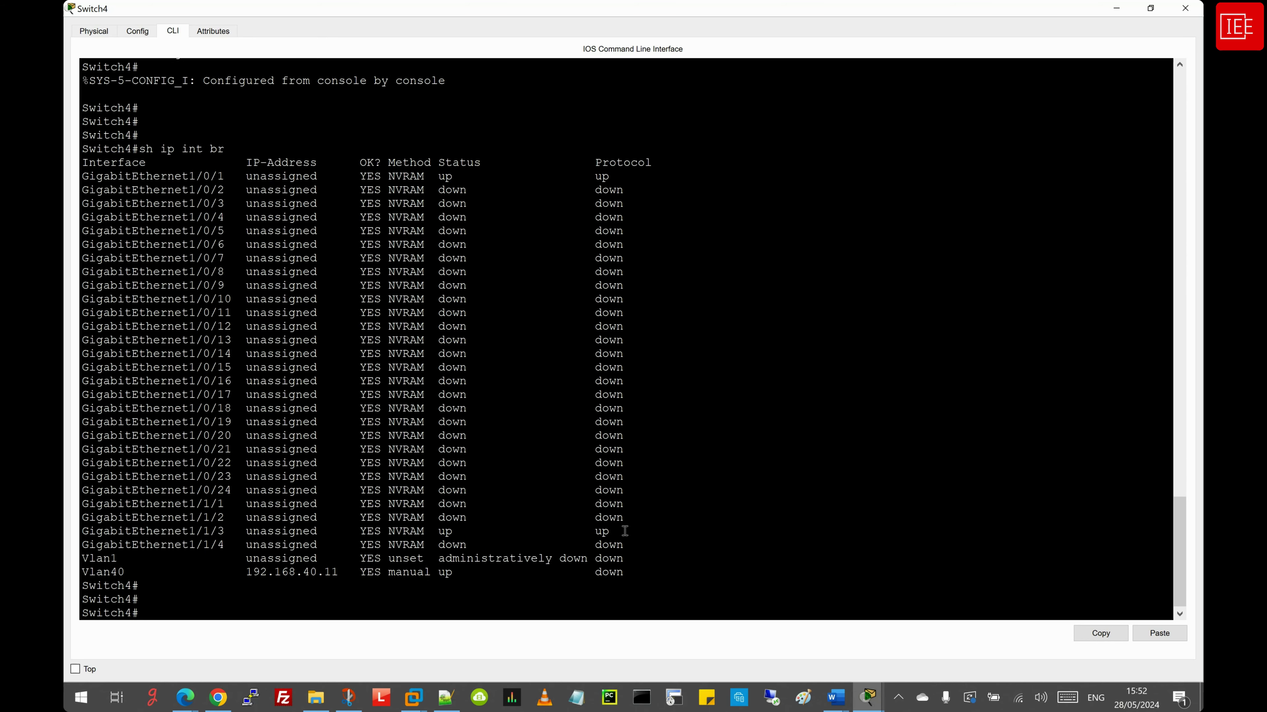
pyautogui.moveTo(638, 586); pyautogui.dragTo(85, 574)
pyautogui.click(326, 603)
# Show the brief VLAN list on Switch4 and examine the entries for VLANs 30 and 40
pyautogui.press('Return')
pyautogui.press('Return')
pyautogui.write('sh')
pyautogui.press('Tab')
pyautogui.write('v')
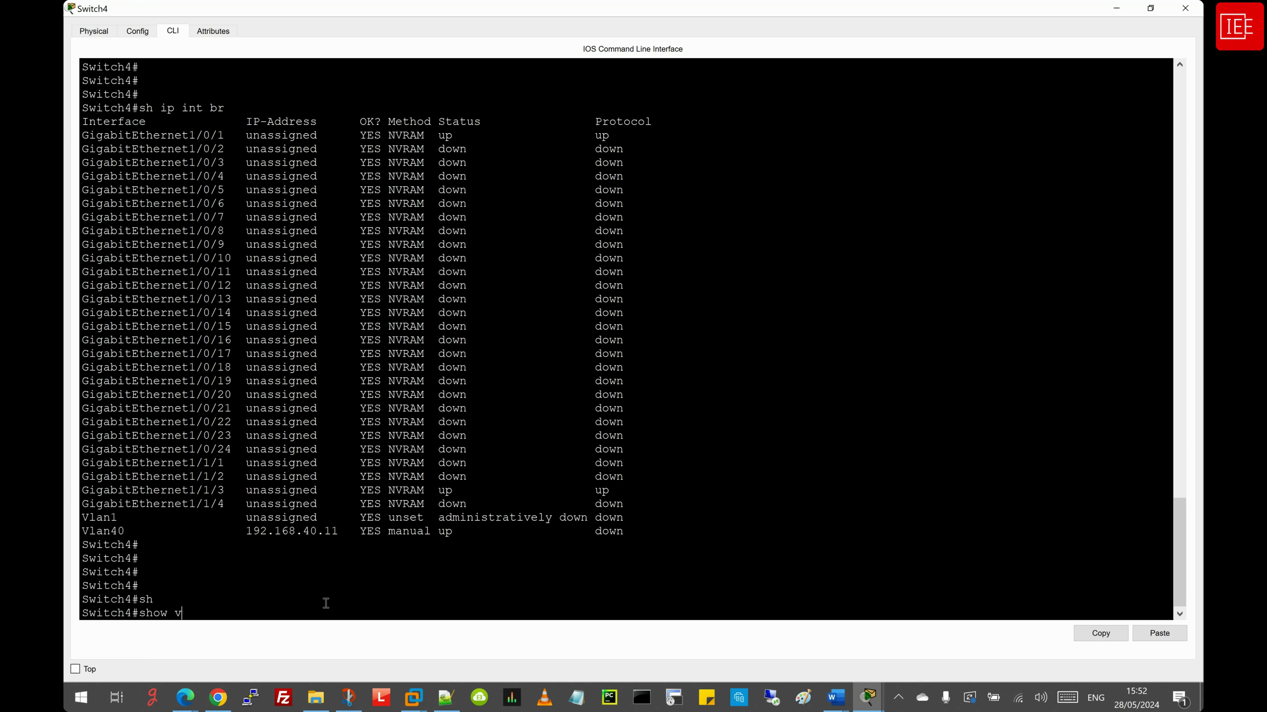
pyautogui.write('l')
pyautogui.press('Tab')
pyautogui.write('br')
pyautogui.press('Tab')
pyautogui.press('Return')
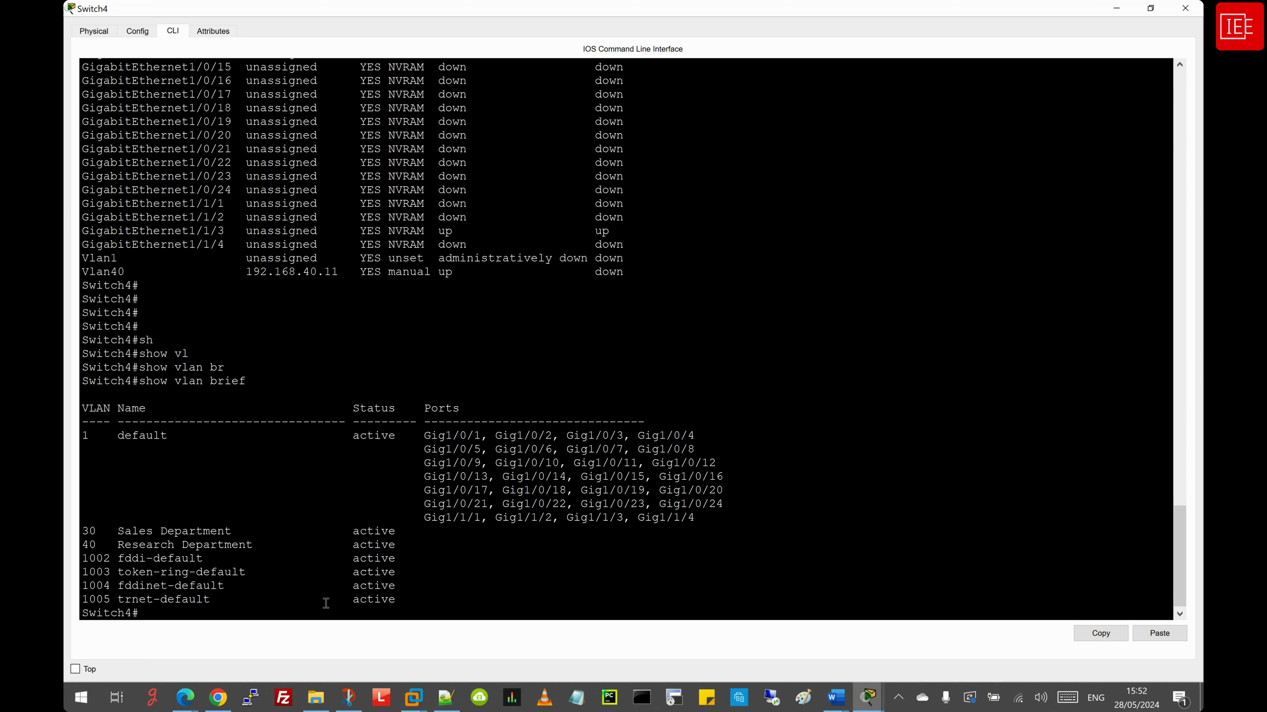
pyautogui.moveTo(439, 545); pyautogui.dragTo(69, 533)
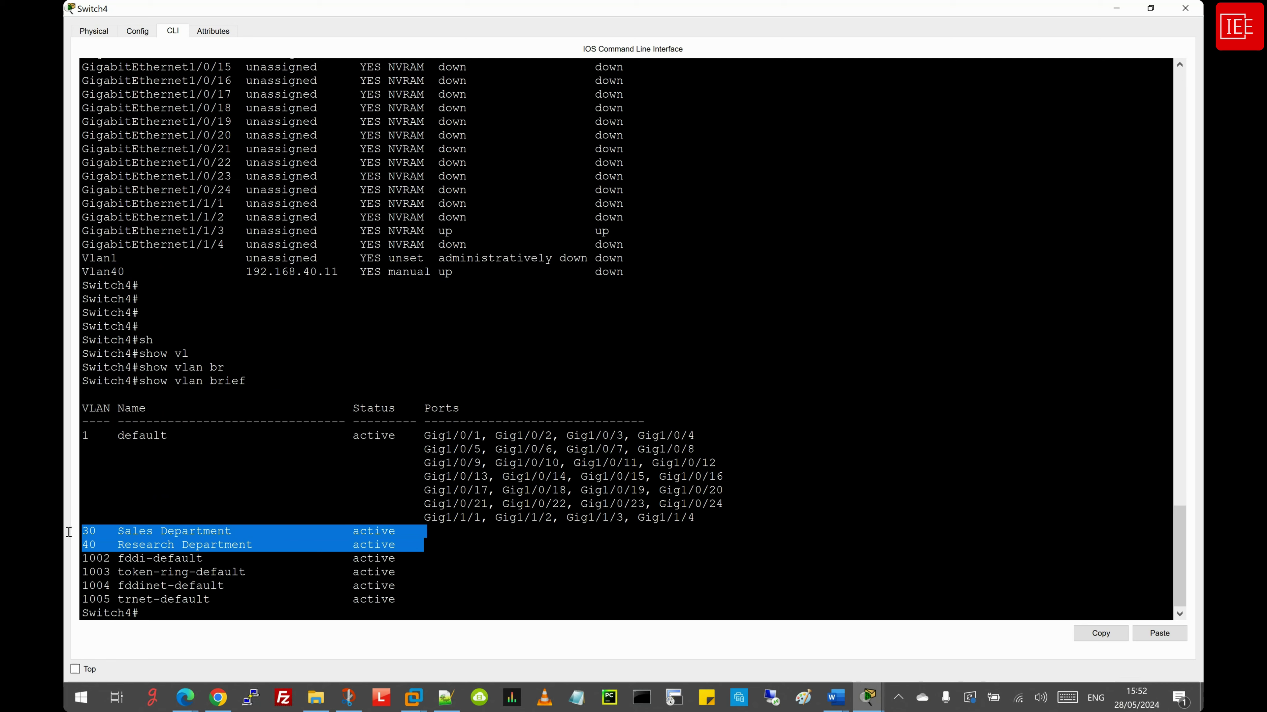
pyautogui.click(178, 611)
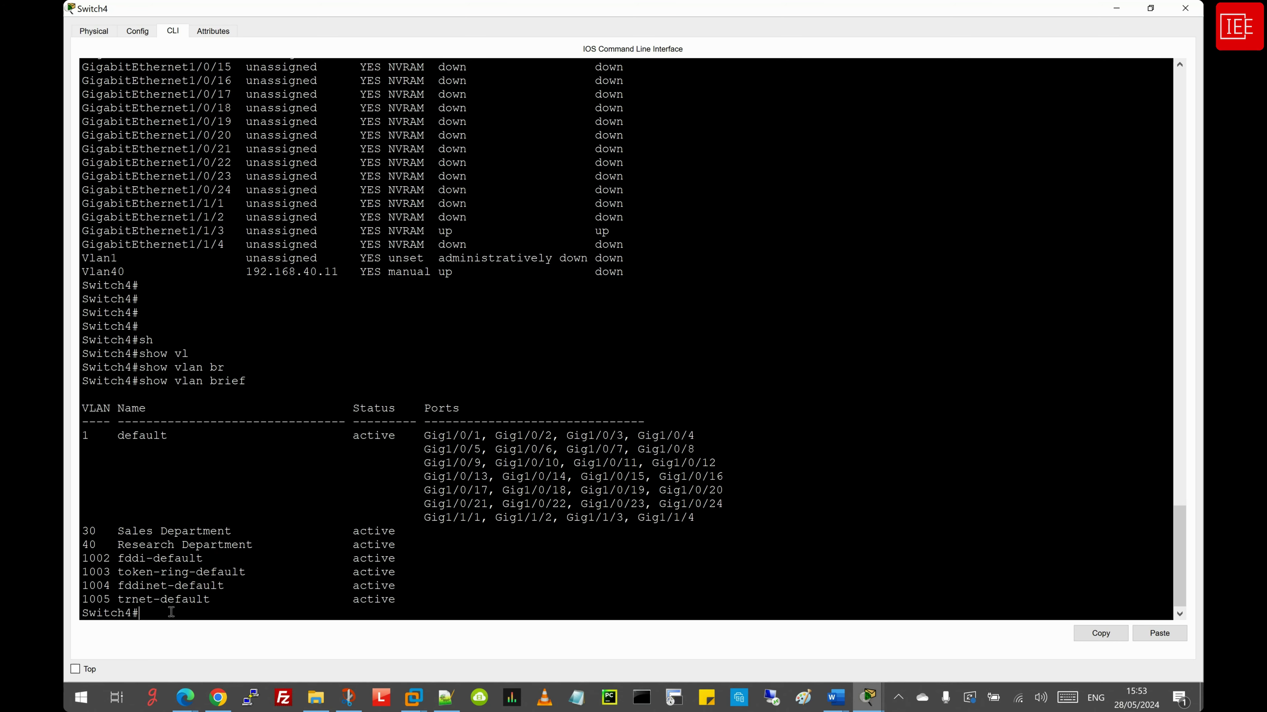
# Switch to Switch1's console and enter global configuration mode
pyautogui.press('Return')
pyautogui.press('Return')
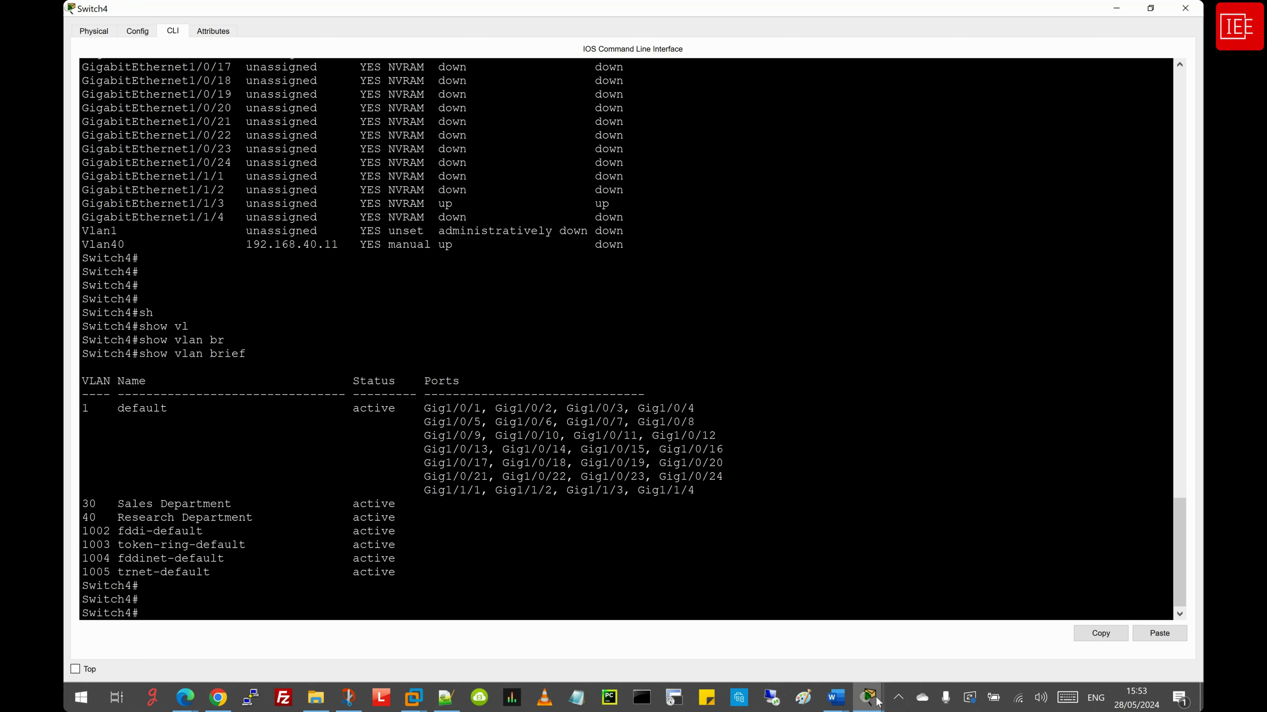
pyautogui.moveTo(868, 697)
pyautogui.click(661, 638)
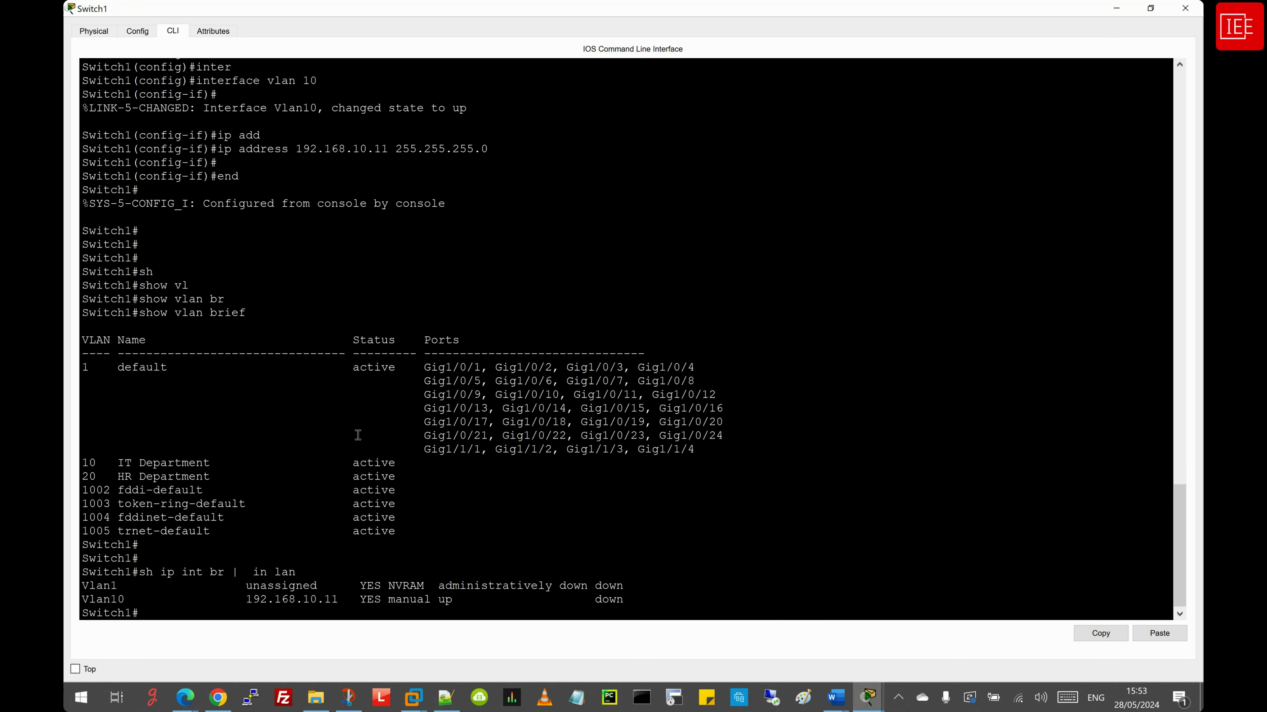
pyautogui.press('Return')
pyautogui.press('Return')
pyautogui.write('configure t')
pyautogui.press('Tab')
pyautogui.write('t')
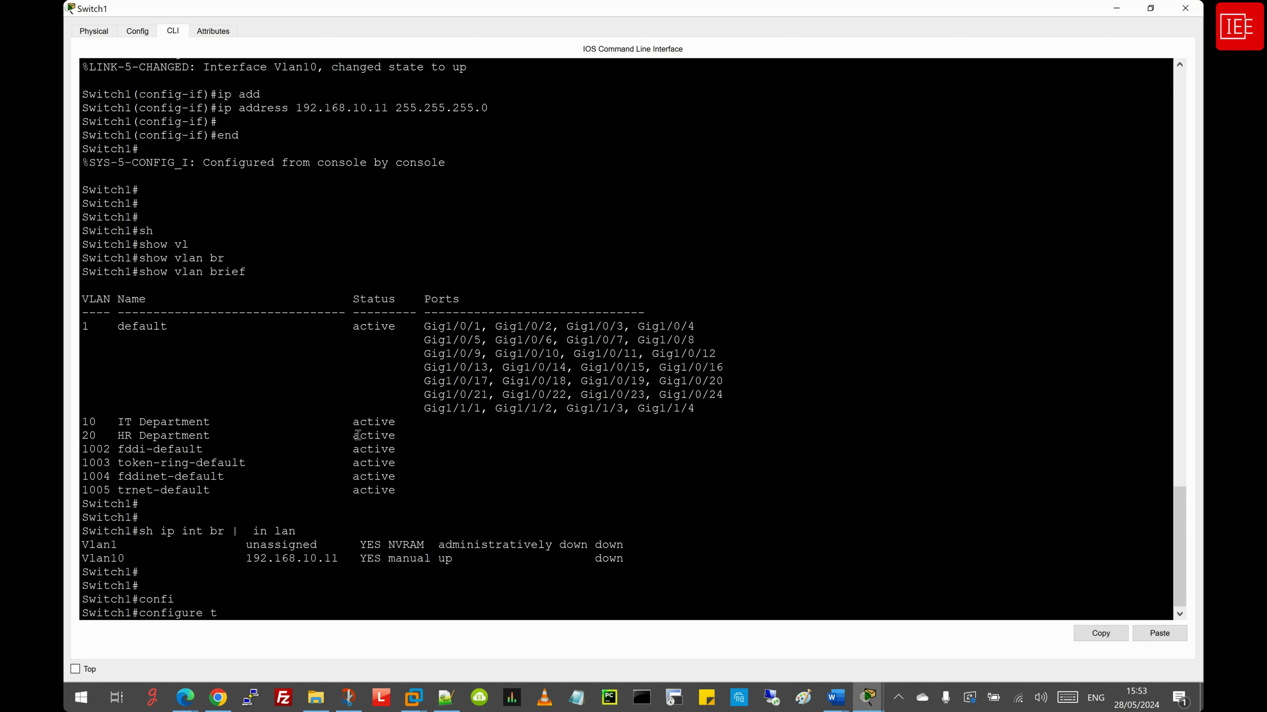
pyautogui.write('erminal')
pyautogui.press('Tab')
pyautogui.press('Return')
# Enter interface configuration for GigabitEthernet 1/1/3 on Switch1
pyautogui.write('inter')
pyautogui.press('Tab')
pyautogui.write('gig')
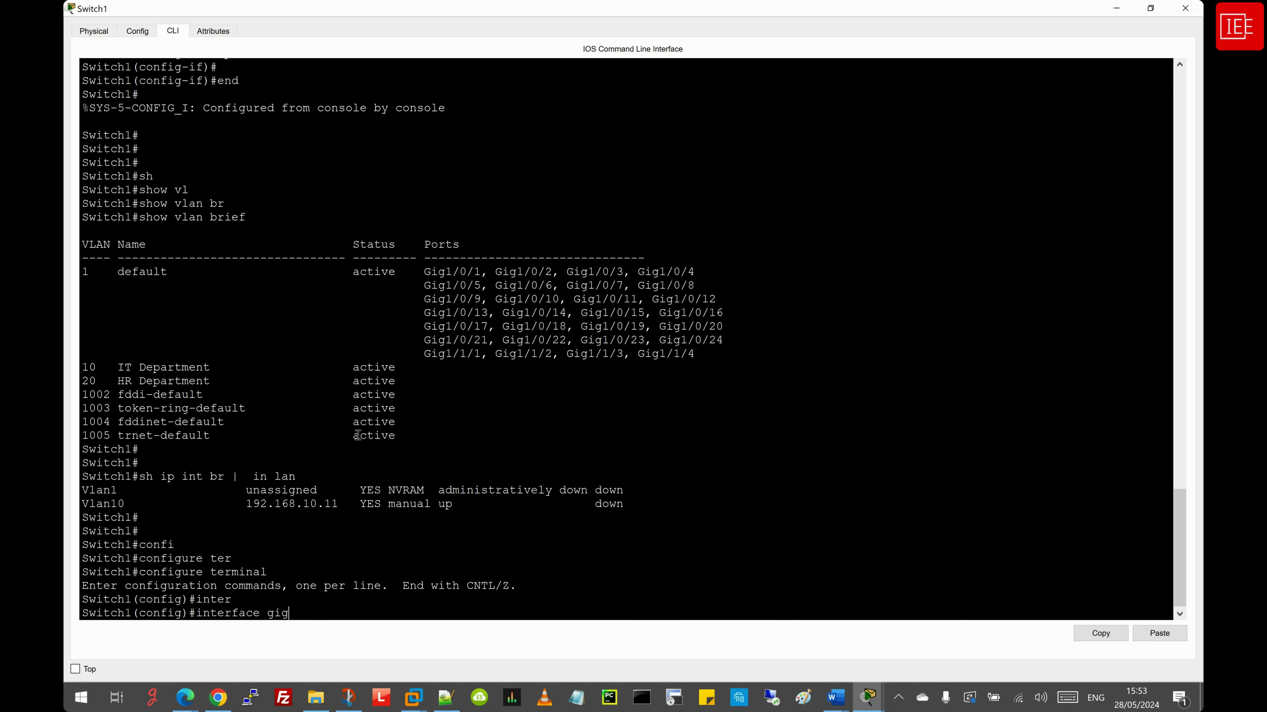
pyautogui.press('Tab')
pyautogui.write('1/1/3')
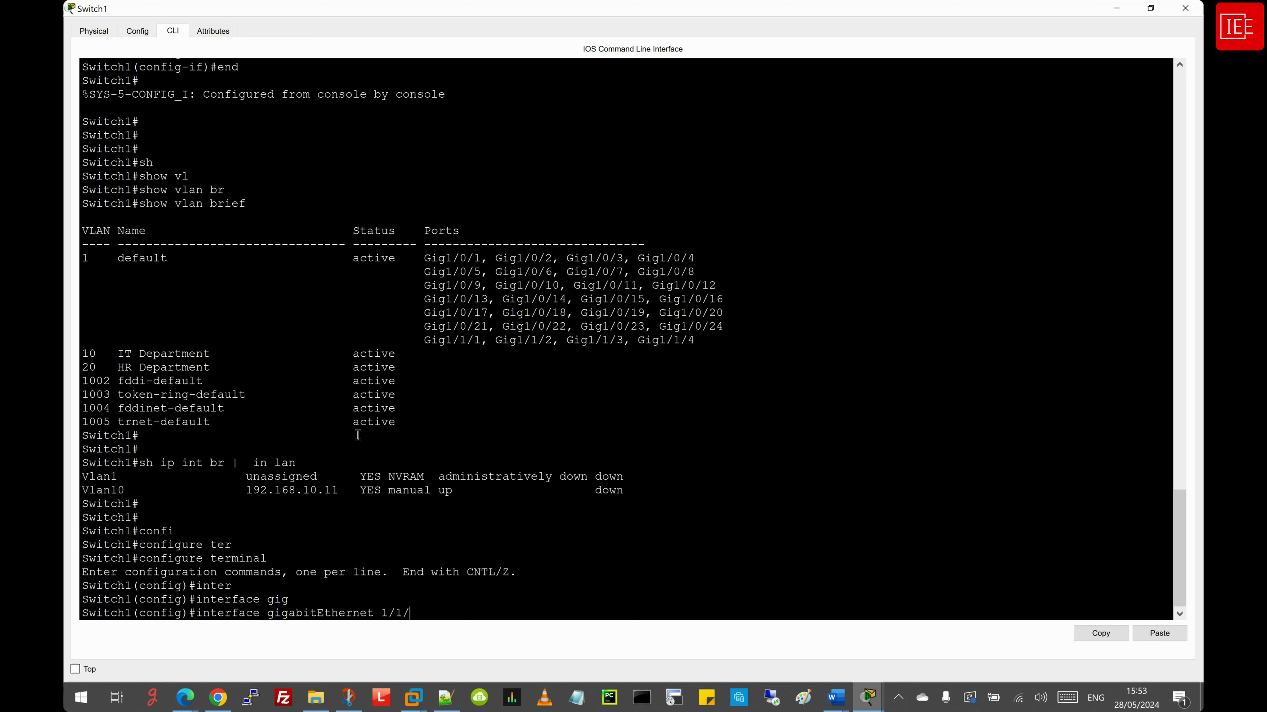
pyautogui.press('Return')
# Set the description of Switch1's GigabitEthernet 1/1/3 to "Link to Switch2", including the quotation marks
pyautogui.write('de')
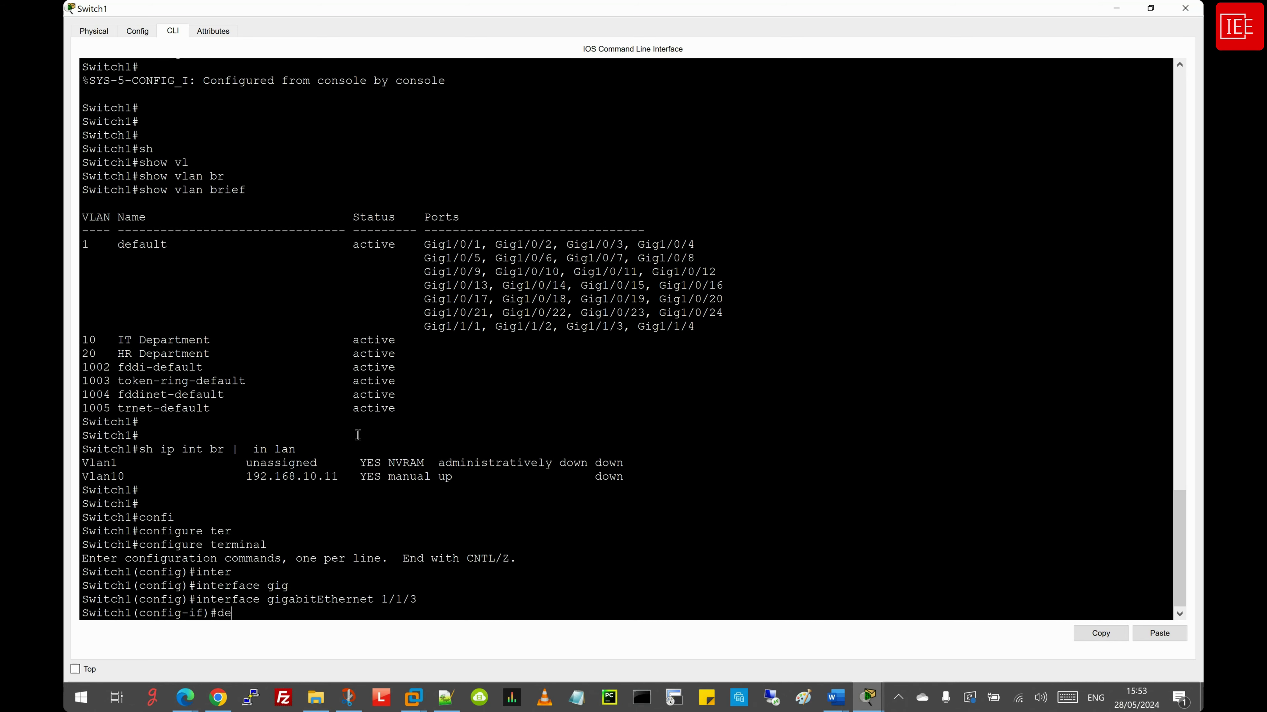
pyautogui.press('Tab')
pyautogui.write('sc')
pyautogui.press('Tab')
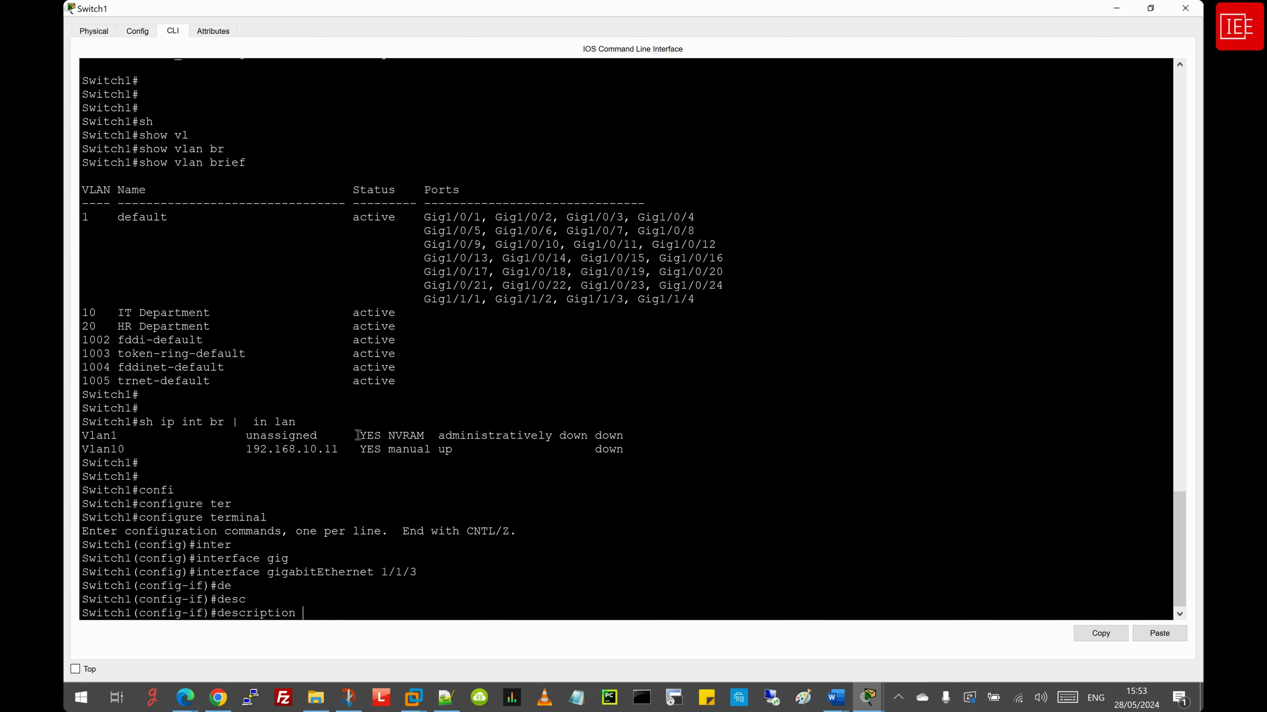
pyautogui.write('Link to Switch2')
pyautogui.press('Return')
pyautogui.press('Return')
# Set Switch1's GigabitEthernet 1/1/3 to switchport trunk mode
pyautogui.write('swi')
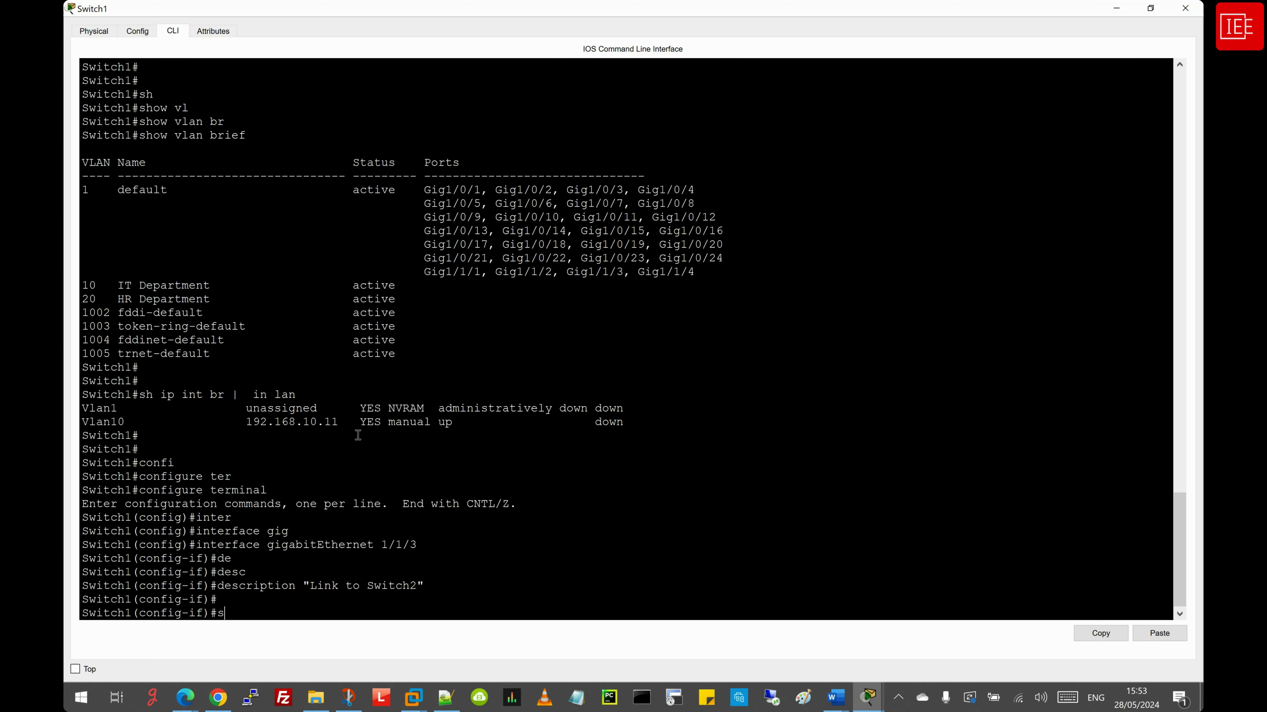
pyautogui.press('Tab')
pyautogui.write('mo')
pyautogui.press('Tab')
pyautogui.write('tr')
pyautogui.press('Tab')
pyautogui.press('Return')
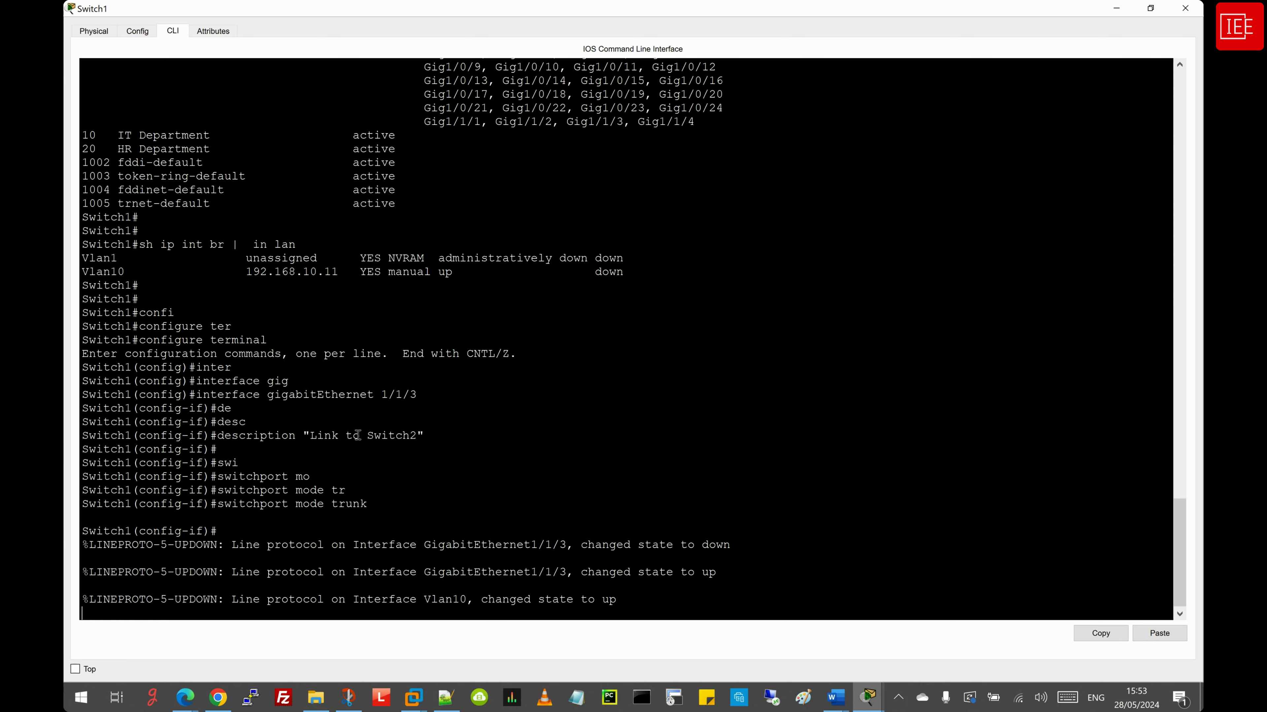
pyautogui.press('Return')
pyautogui.press('Return')
pyautogui.press('Return')
pyautogui.press('Return')
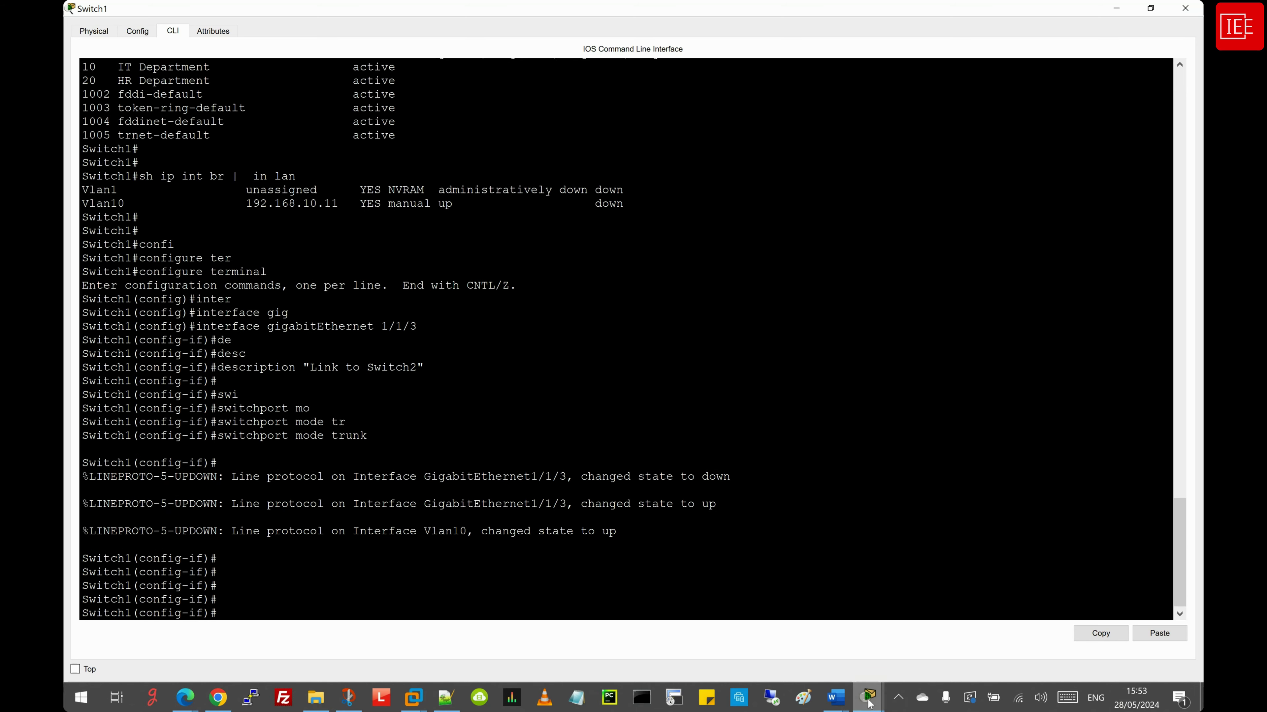
# Switch to Switch2's console and enter global configuration mode
pyautogui.click(854, 689)
pyautogui.click(802, 634)
pyautogui.press('Return')
pyautogui.press('Return')
pyautogui.press('Return')
pyautogui.press('Return')
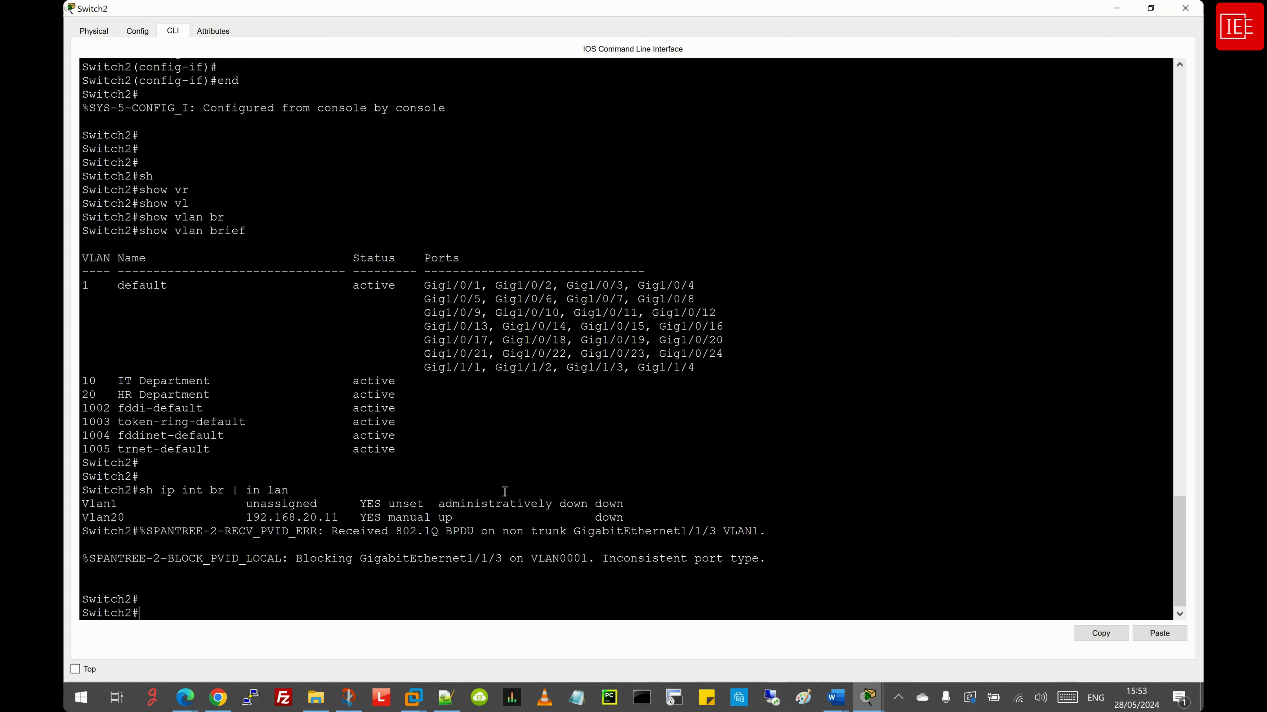
pyautogui.write('confi')
pyautogui.press('Tab')
pyautogui.write('ter')
pyautogui.press('Tab')
pyautogui.press('Return')
# Enter interface configuration for GigabitEthernet 1/1/3 on Switch2
pyautogui.write('inter')
pyautogui.press('Tab')
pyautogui.write('gig')
pyautogui.press('Tab')
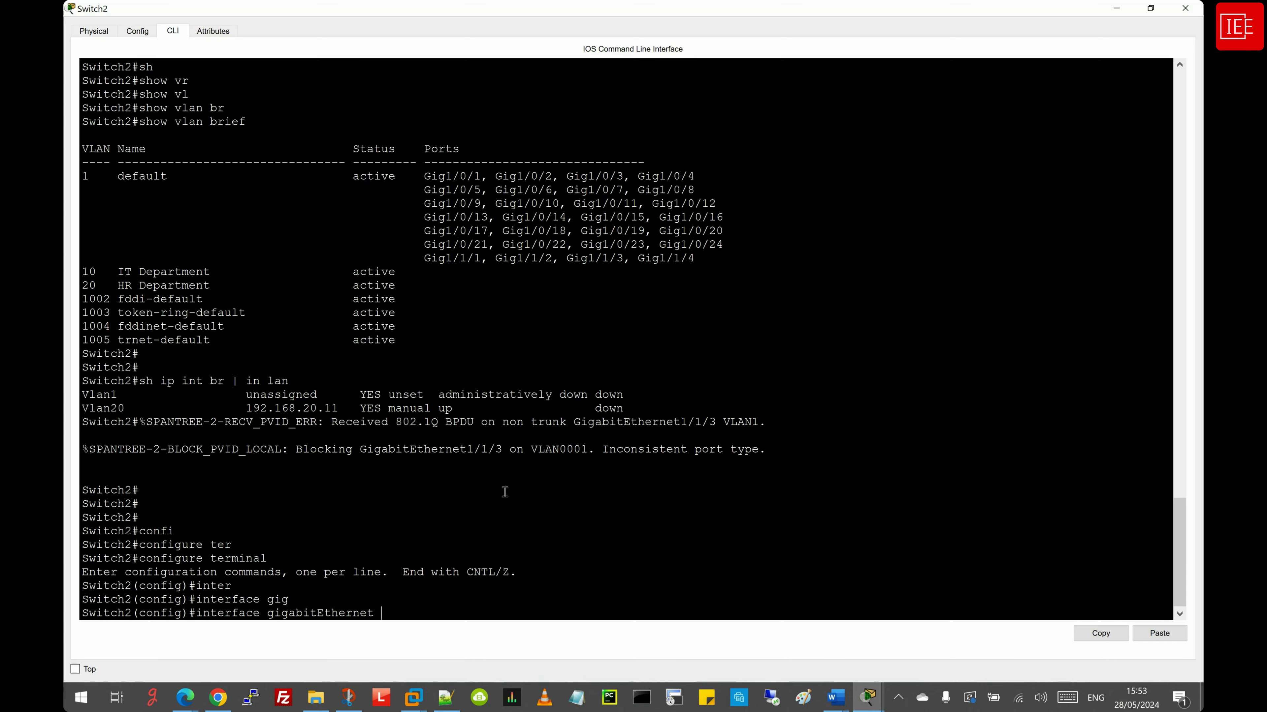
pyautogui.write('1/1/1')
pyautogui.press('Return')
# Set the description of Switch2's GigabitEthernet 1/1/3 to "Link to Switch1", including the quotation marks
pyautogui.write('desc')
pyautogui.press('Tab')
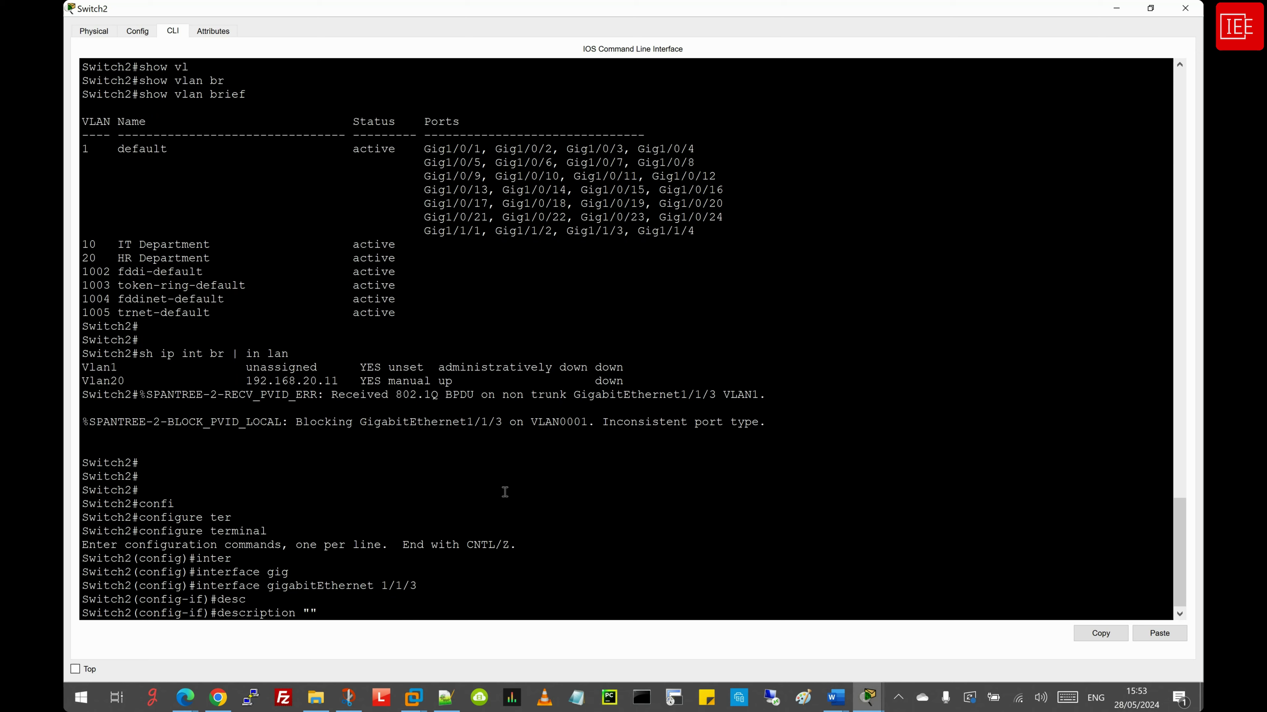
pyautogui.write('"Link to Switch3')
pyautogui.press('BackSpace')
pyautogui.write('1')
pyautogui.press('Return')
# Set Switch2's GigabitEthernet 1/1/3 to switchport trunk mode and return to privileged mode
pyautogui.write('swi')
pyautogui.press('Tab')
pyautogui.write('mo')
pyautogui.press('Tab')
pyautogui.write('tr')
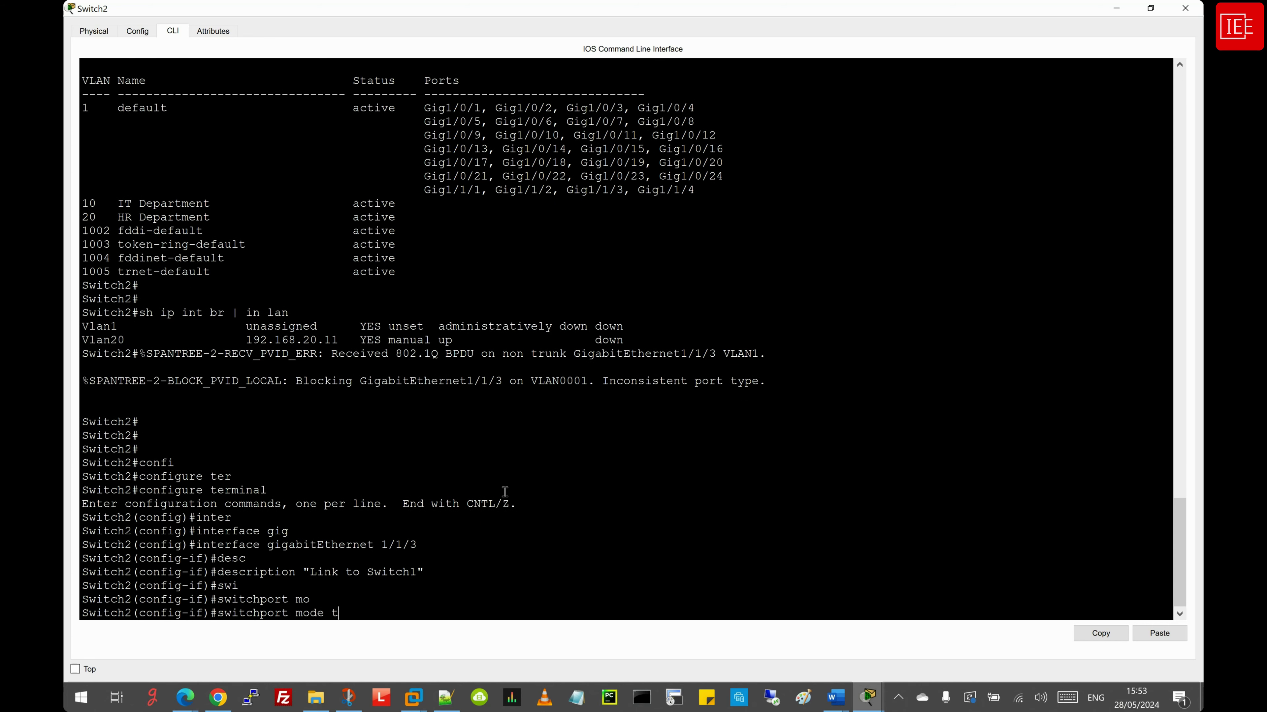
pyautogui.press('Tab')
pyautogui.press('Return')
pyautogui.press('Return')
pyautogui.write('e')
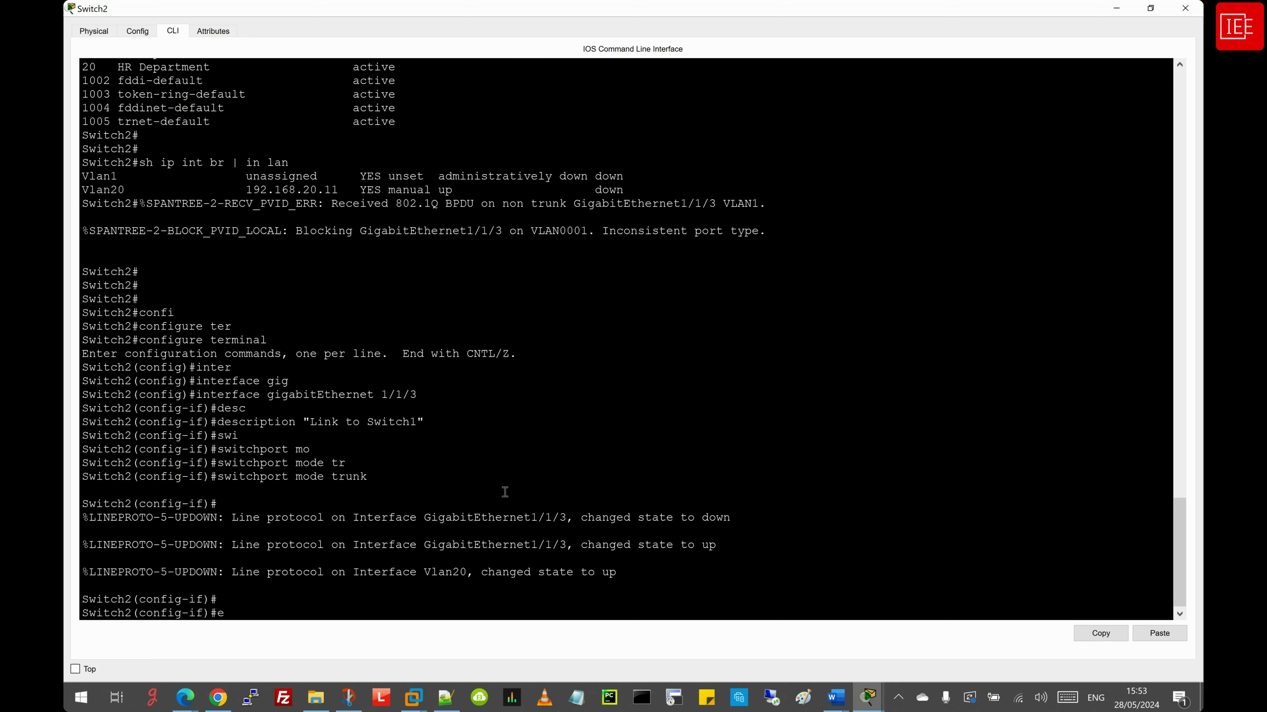
pyautogui.write('nd')
pyautogui.press('Return')
pyautogui.press('Return')
pyautogui.press('Return')
pyautogui.press('Return')
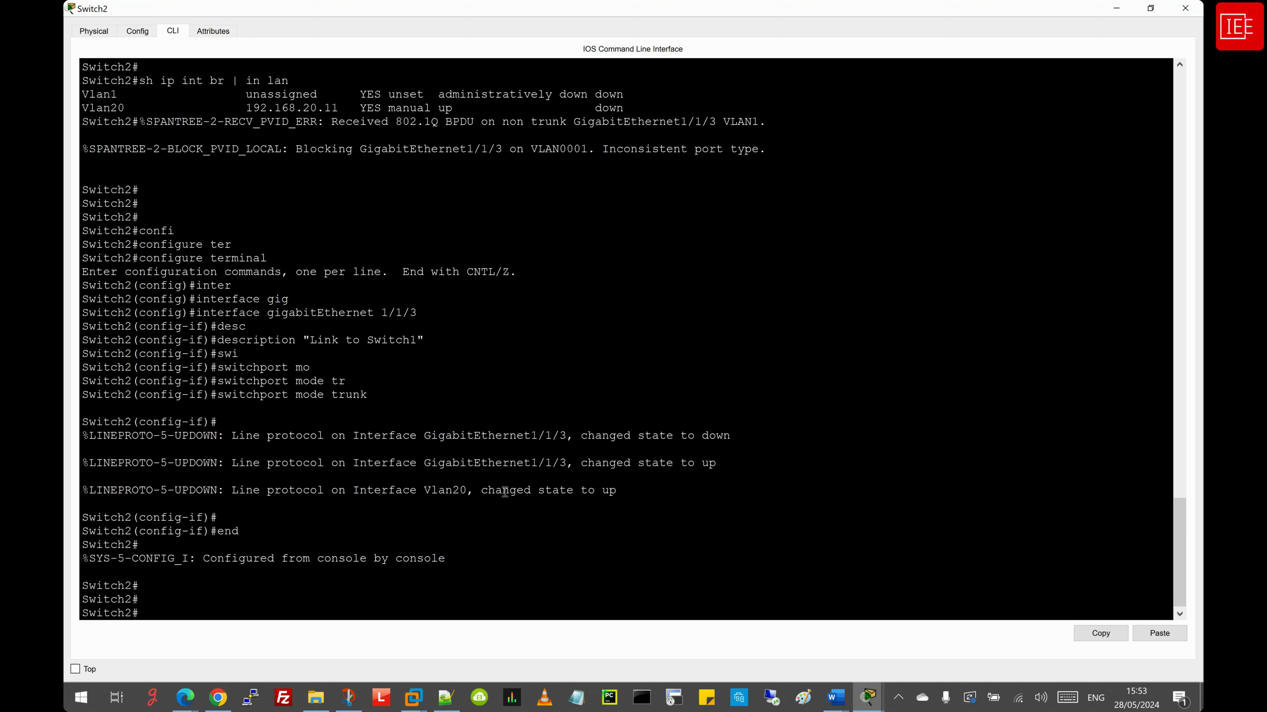
# Show the trunk interfaces on Switch2
pyautogui.press('Return')
pyautogui.write('sh inter')
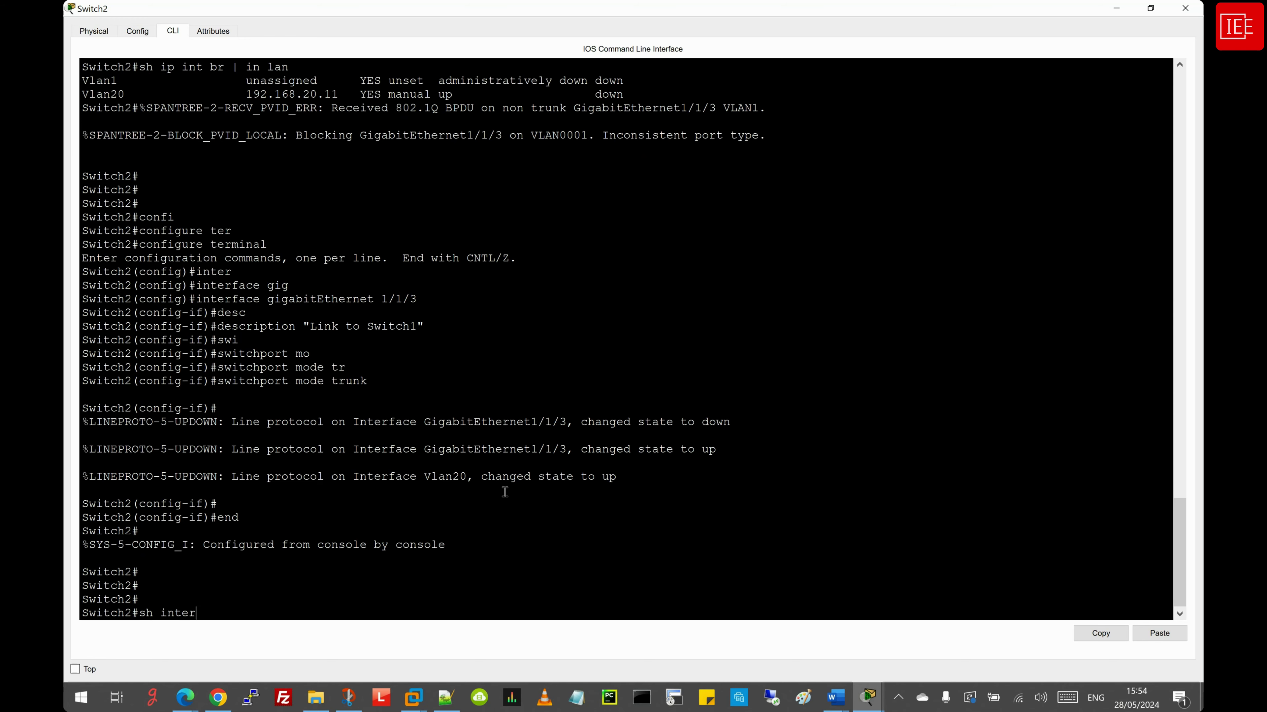
pyautogui.press('Tab')
pyautogui.write('tr')
pyautogui.press('Tab')
pyautogui.press('Return')
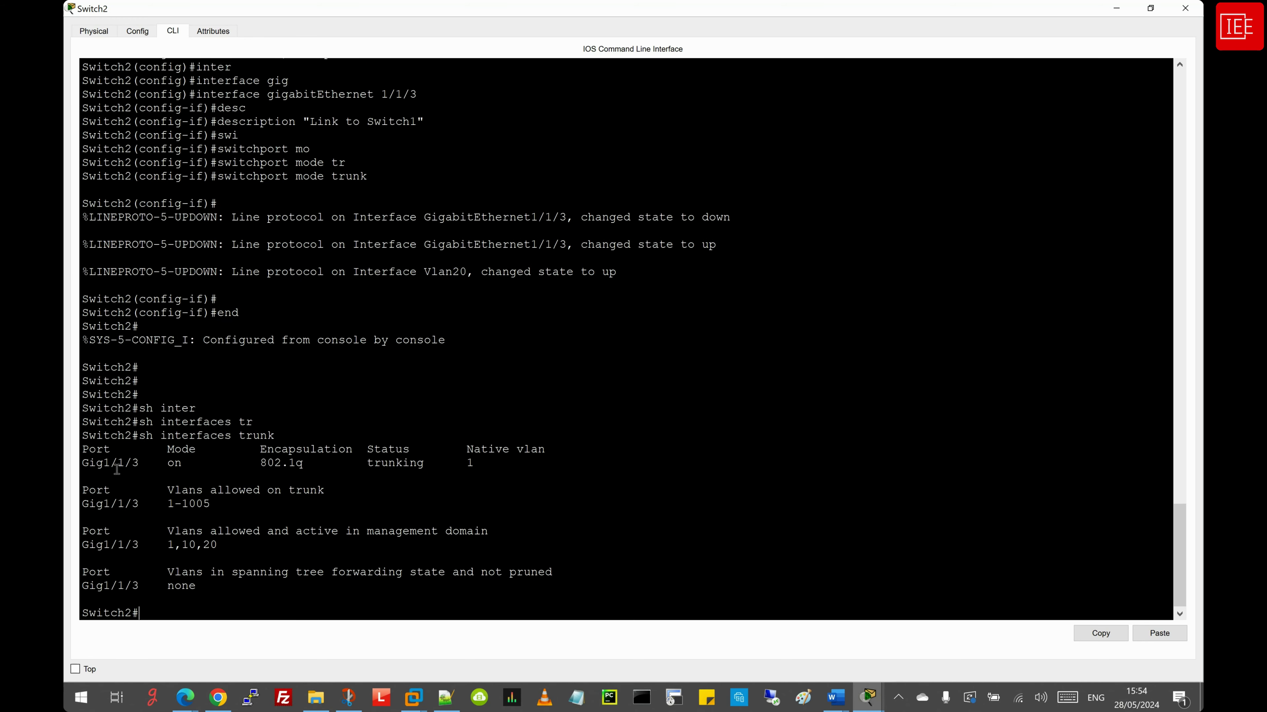
# Examine the mode, encapsulation, status, native VLAN and allowed VLANs of Gig1/1/3 in Switch2's trunk output
pyautogui.moveTo(84, 449); pyautogui.dragTo(623, 449)
pyautogui.click(100, 459)
pyautogui.moveTo(168, 463); pyautogui.dragTo(183, 463)
pyautogui.click(188, 479)
pyautogui.click(289, 467)
pyautogui.moveTo(488, 465); pyautogui.dragTo(437, 450)
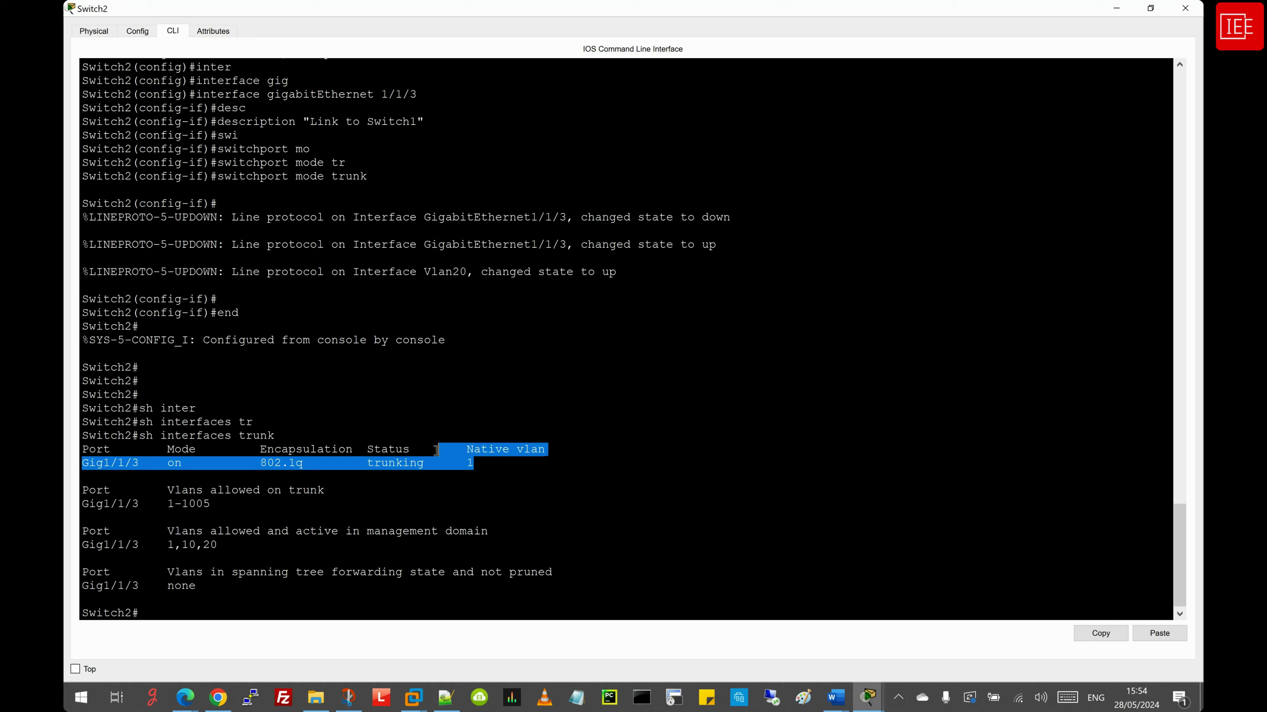
pyautogui.click(257, 503)
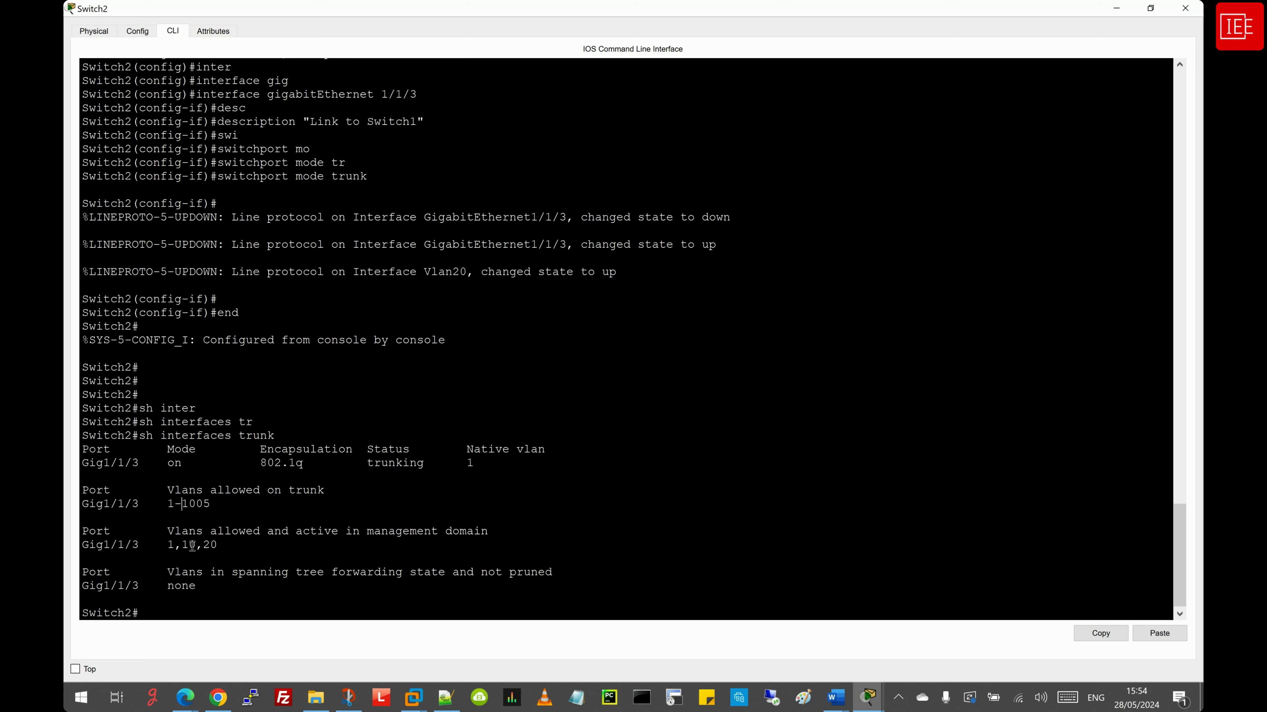
pyautogui.click(204, 609)
# Switch to Switch1's console and leave interface configuration for privileged mode
pyautogui.click(867, 696)
pyautogui.click(629, 638)
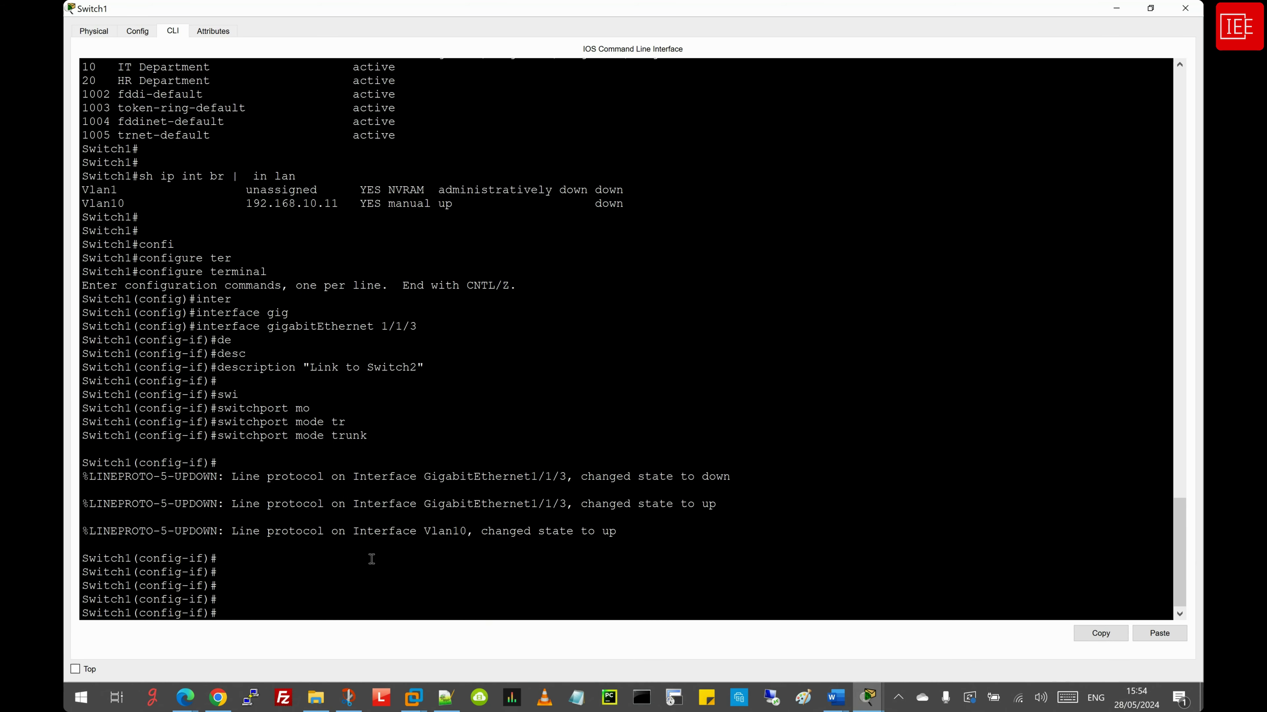
pyautogui.press('Return')
pyautogui.press('Return')
pyautogui.write('end')
pyautogui.press('Return')
pyautogui.press('Return')
pyautogui.press('Return')
# Show the status of all interfaces on Switch1
pyautogui.write('sh')
pyautogui.press('Tab')
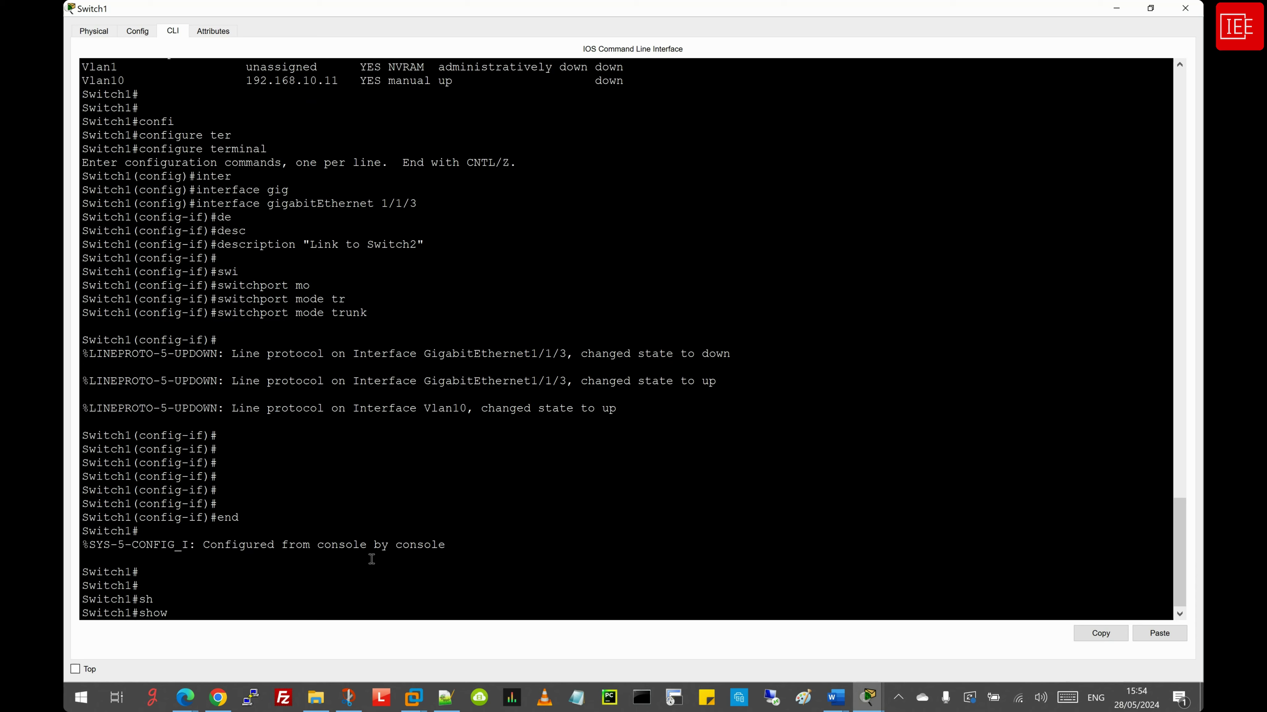
pyautogui.write('inter')
pyautogui.press('Tab')
pyautogui.write('st')
pyautogui.press('Tab')
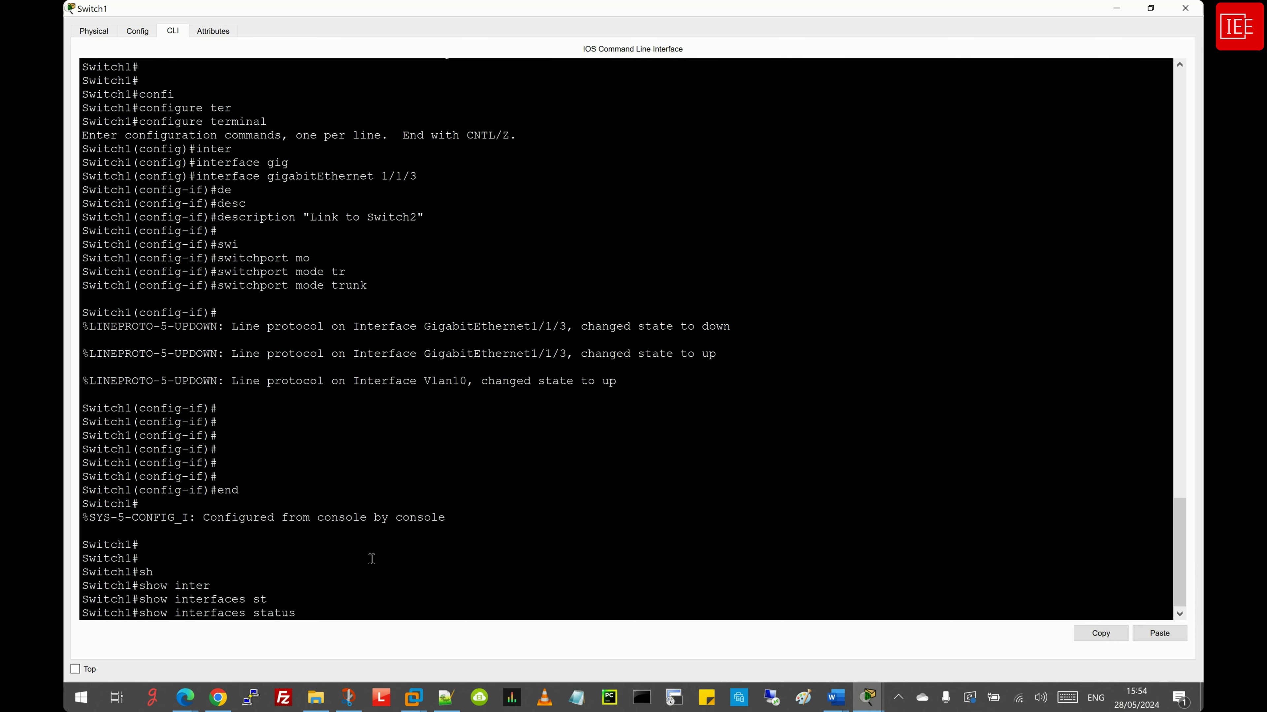
pyautogui.press('Return')
pyautogui.press('space')
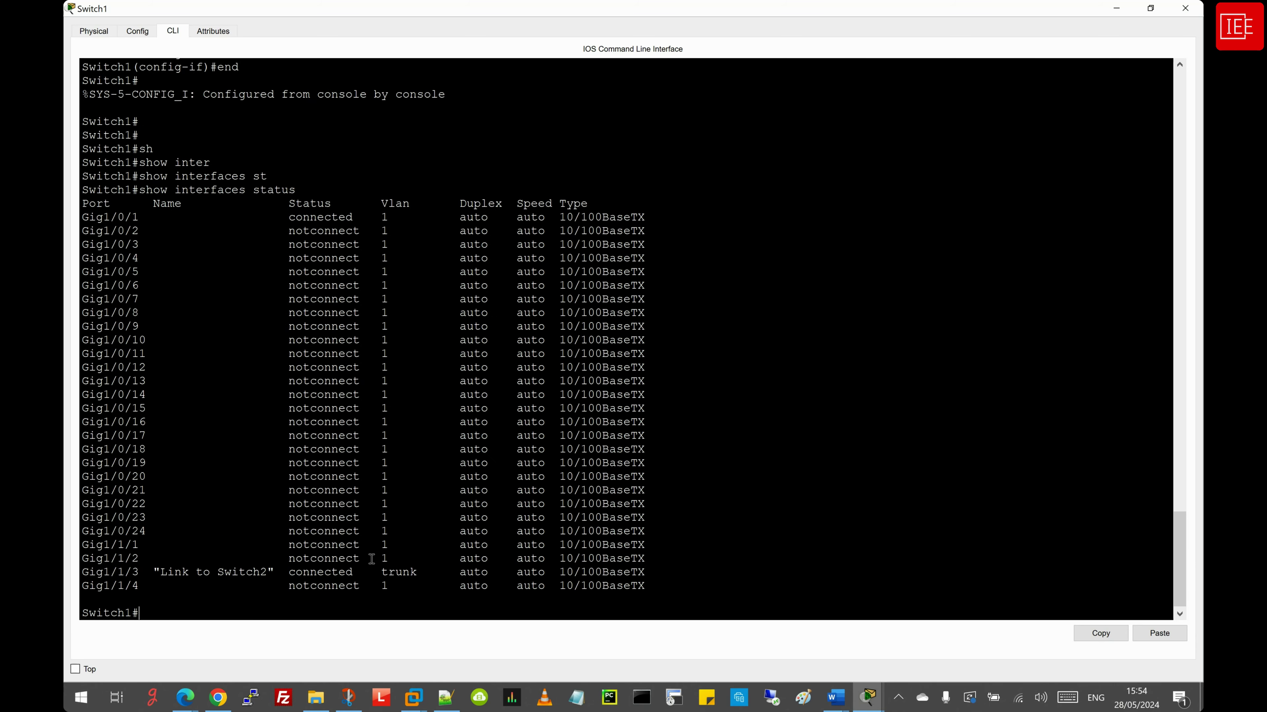
pyautogui.press('Return')
pyautogui.press('Return')
pyautogui.press('Return')
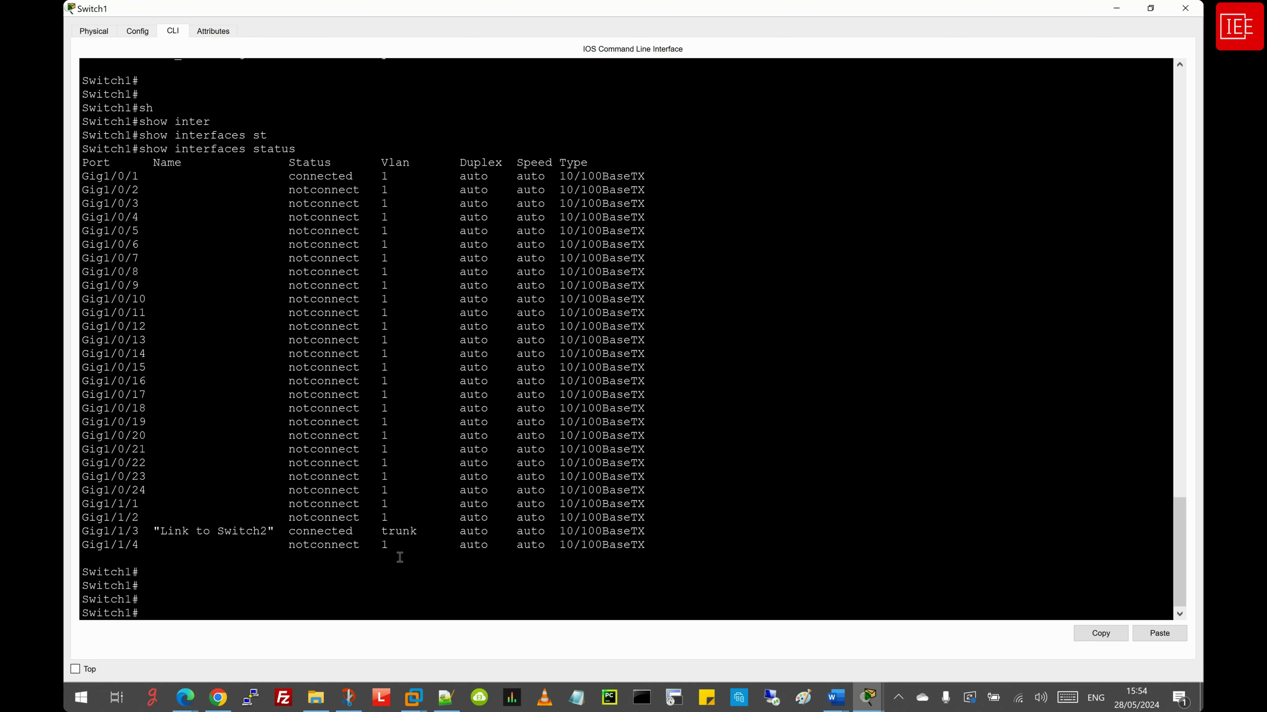
# Examine the name, connection status and VLAN entry of Gig1/1/3 in Switch1's interface status list
pyautogui.moveTo(81, 531); pyautogui.dragTo(666, 532)
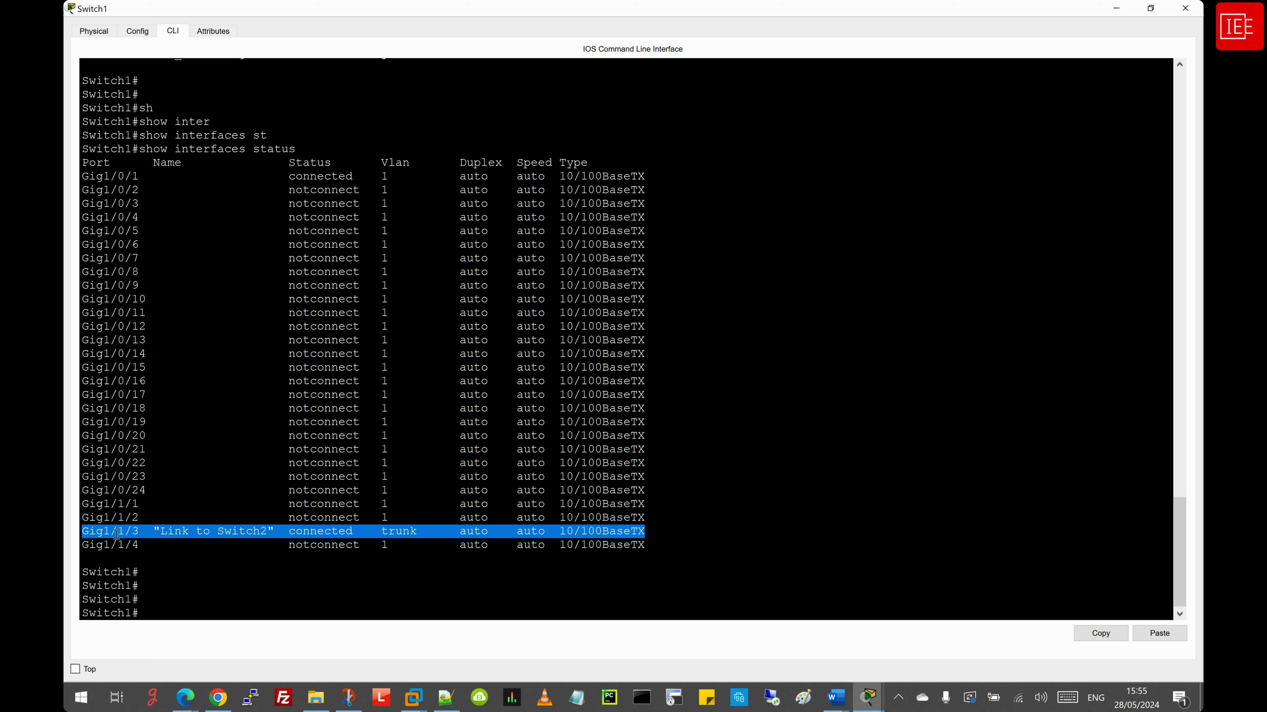
pyautogui.moveTo(157, 533); pyautogui.dragTo(275, 531)
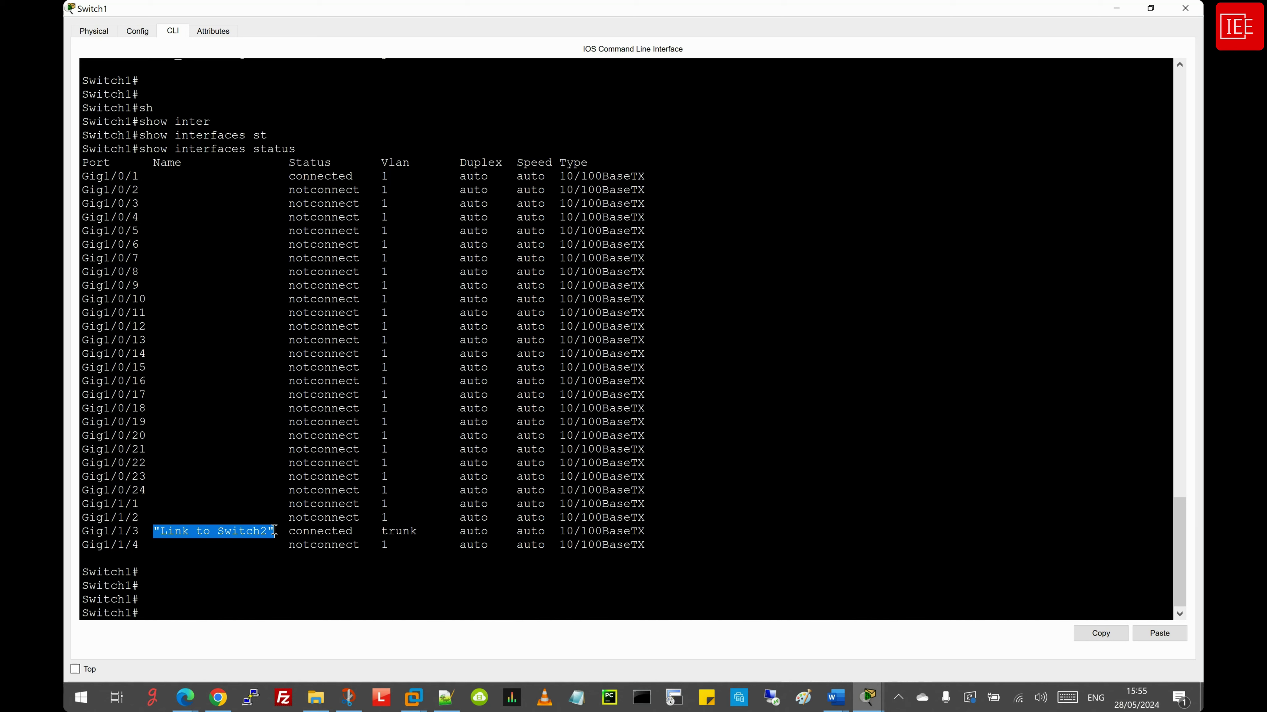
pyautogui.doubleClick(315, 533)
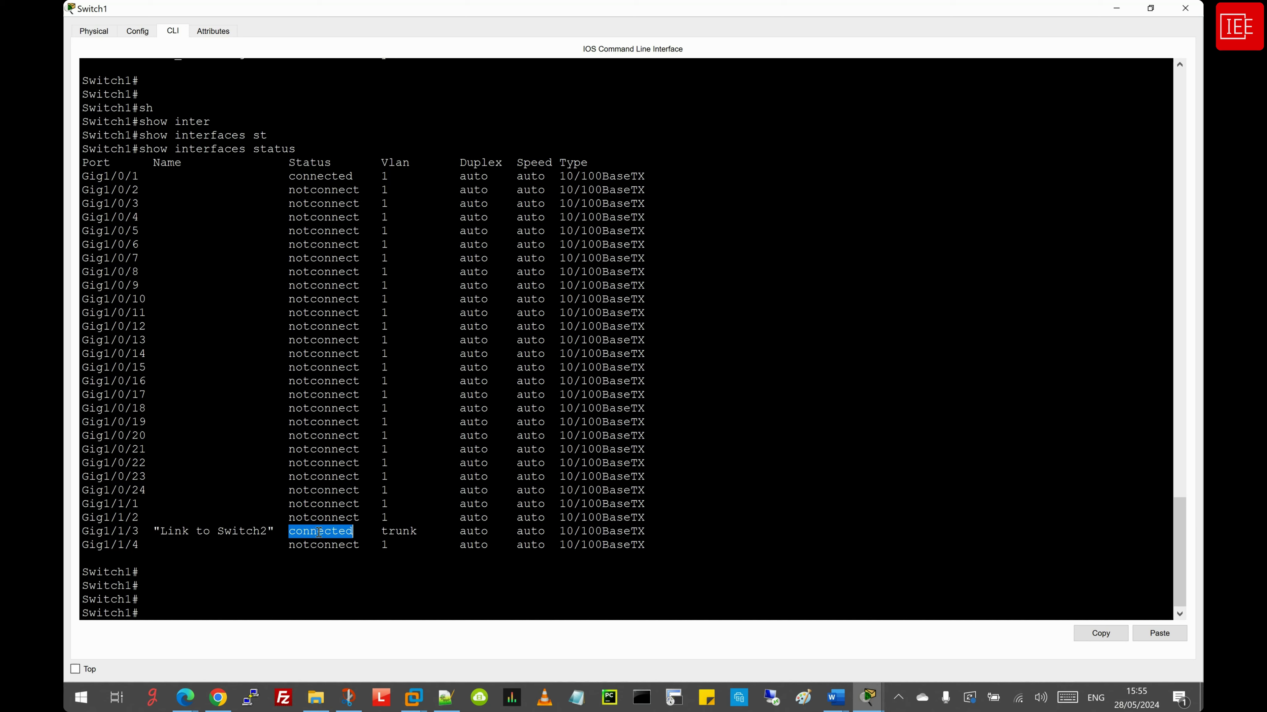
pyautogui.doubleClick(398, 532)
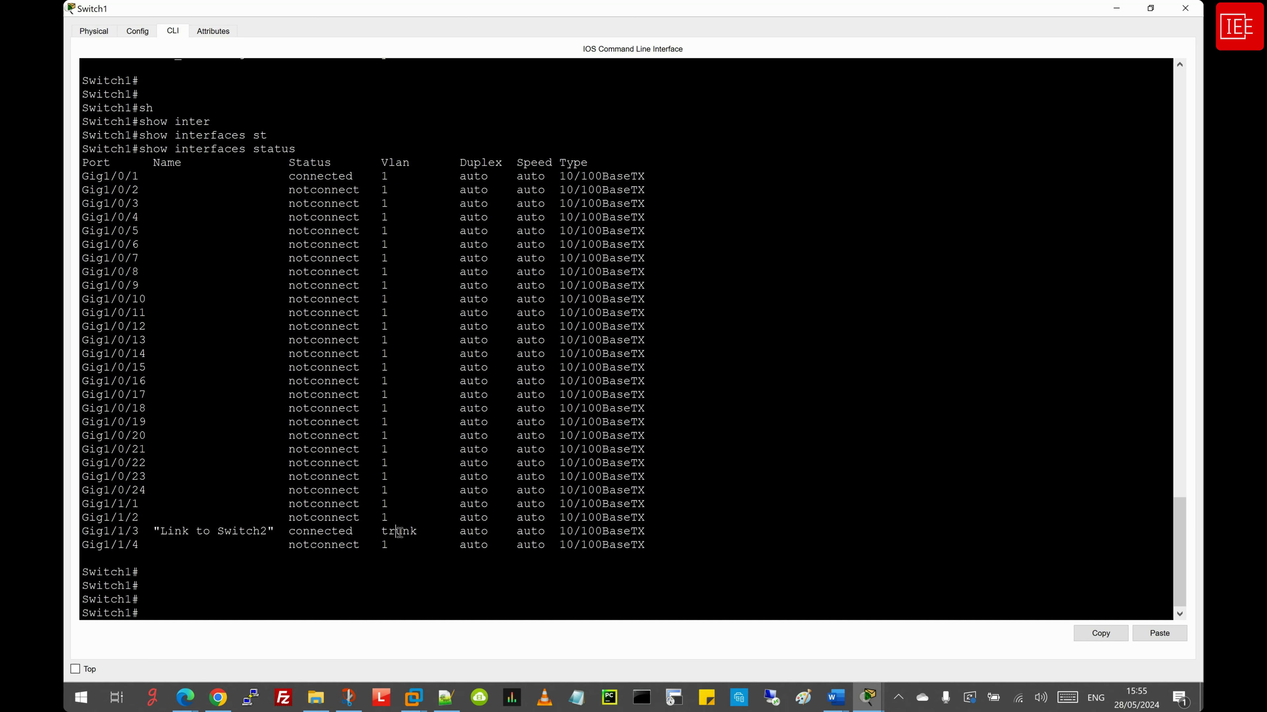
# Show the trunk interfaces on Switch1 and examine the trunking details of Gig1/1/3
pyautogui.click(238, 602)
pyautogui.write('sh int')
pyautogui.press('Tab')
pyautogui.write('tr')
pyautogui.press('Tab')
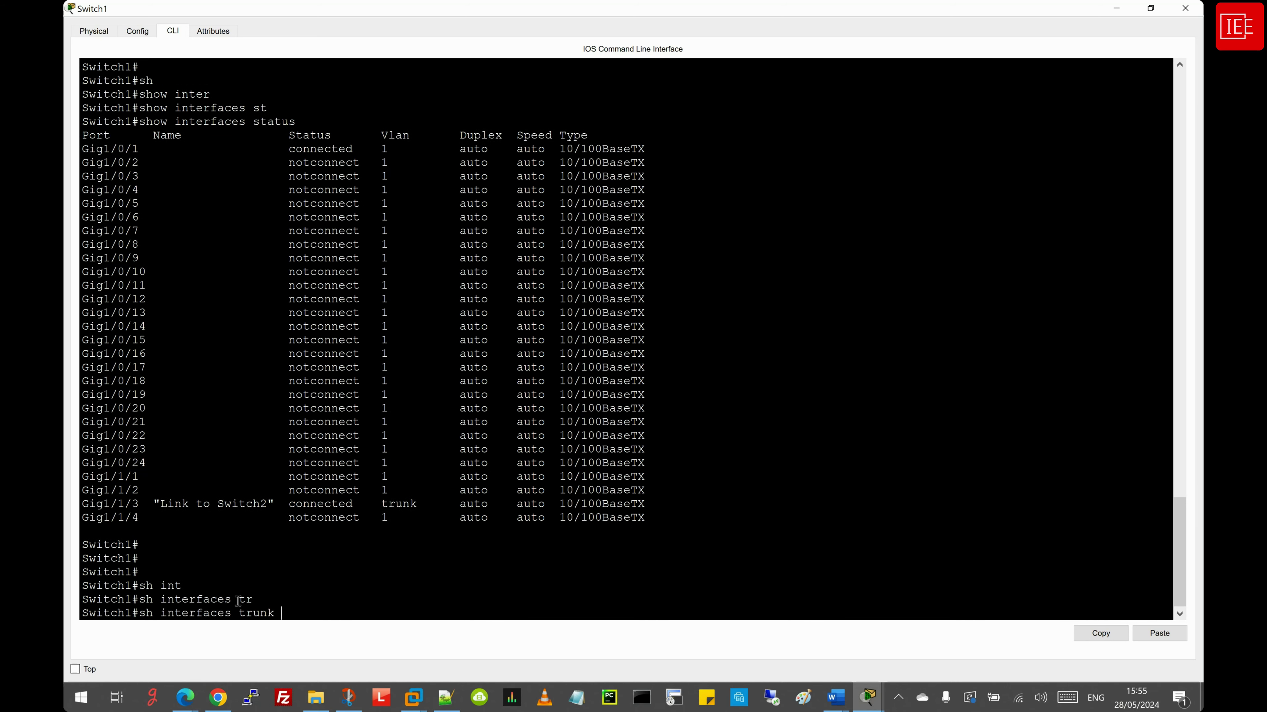
pyautogui.press('Return')
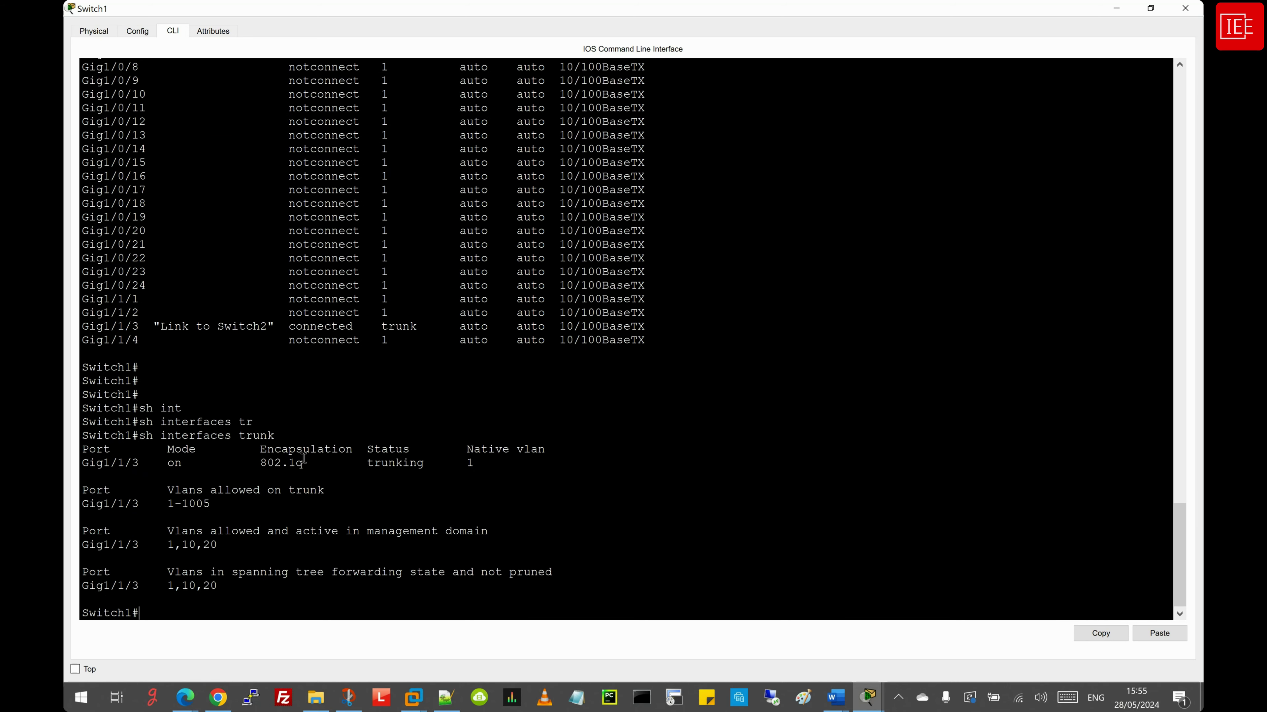
pyautogui.moveTo(260, 593); pyautogui.dragTo(81, 439)
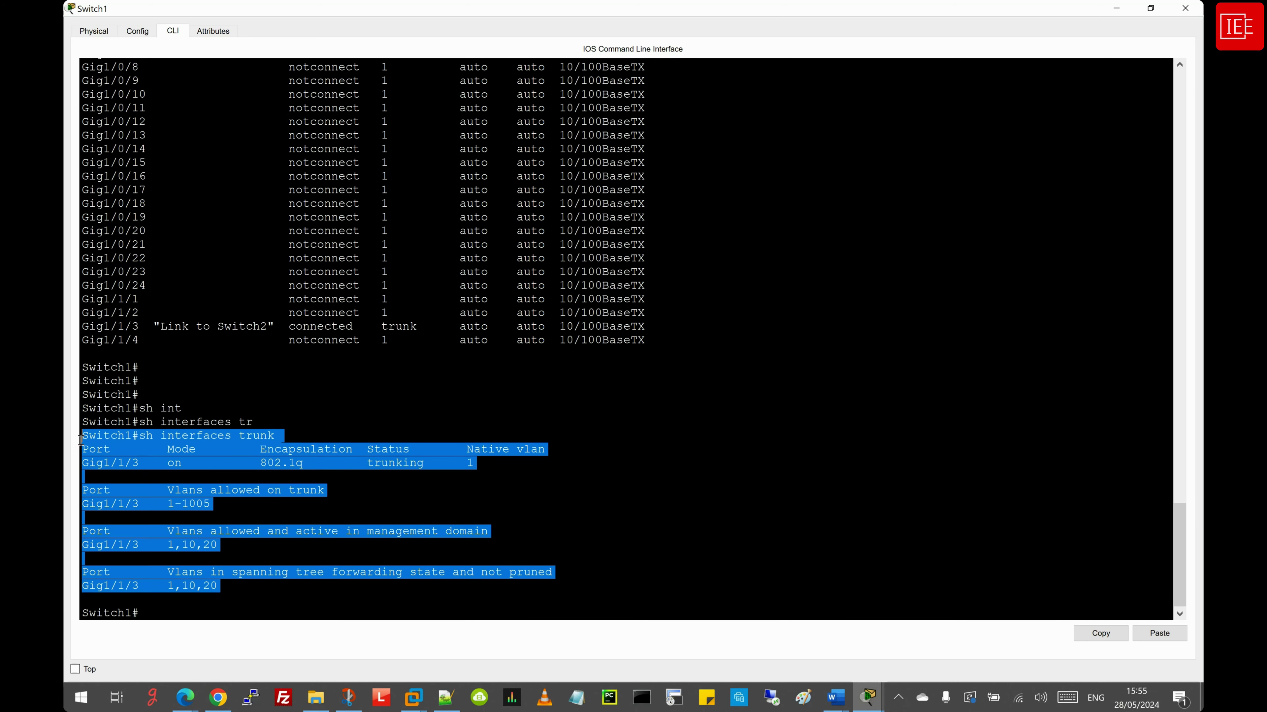
pyautogui.click(157, 479)
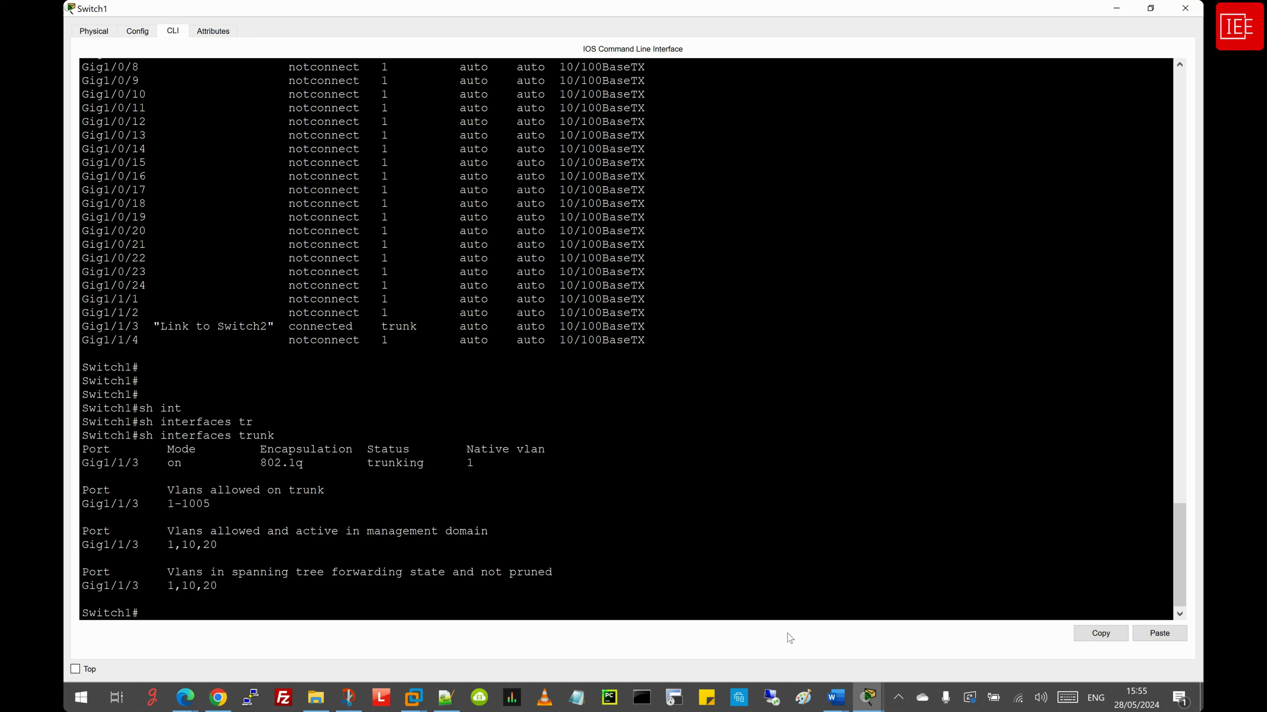
# Switch to Switch3's console and enter global configuration mode
pyautogui.moveTo(868, 697)
pyautogui.click(964, 613)
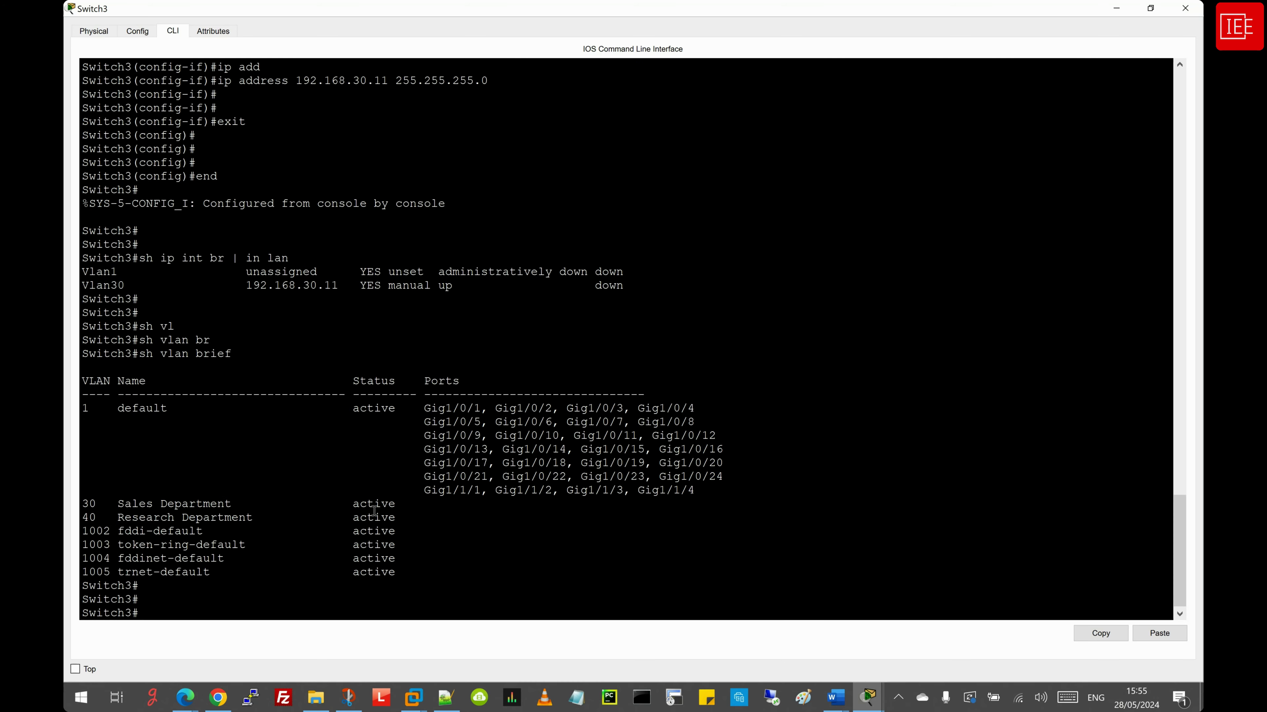
pyautogui.press('Return')
pyautogui.press('Return')
pyautogui.write('config')
pyautogui.press('Tab')
pyautogui.write('ter')
pyautogui.press('Tab')
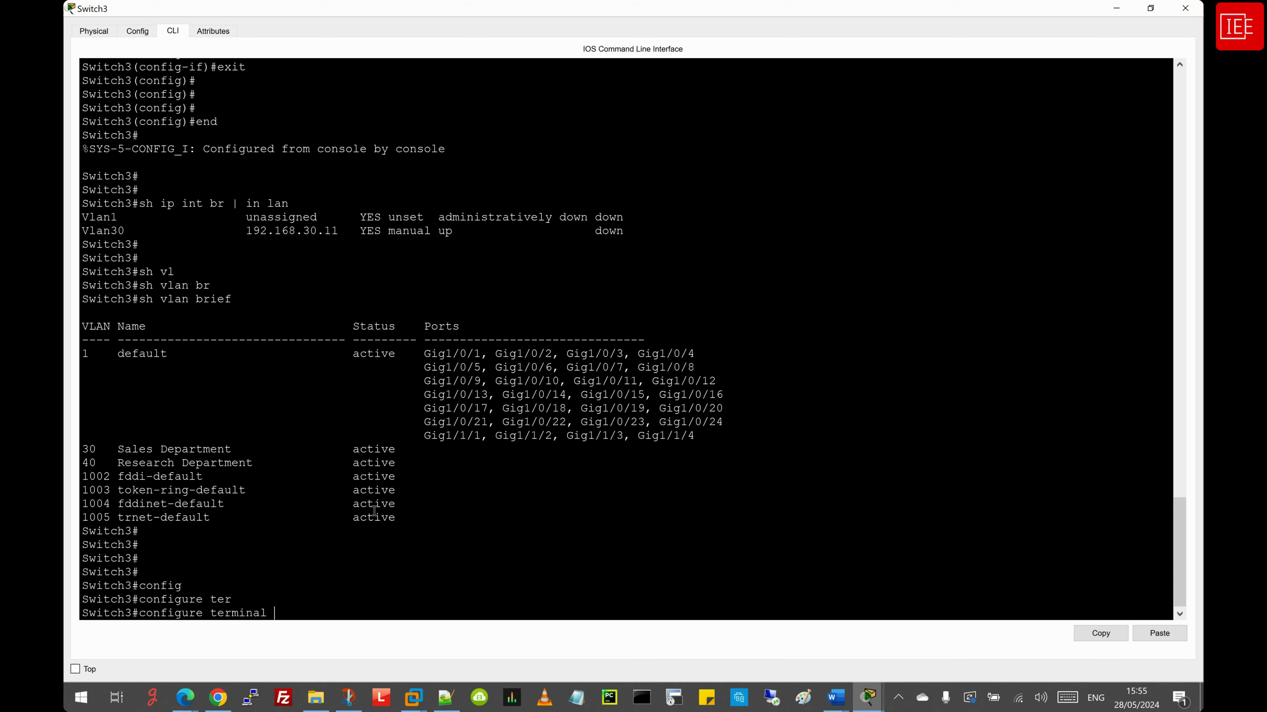
pyautogui.press('Return')
# Enter interface configuration for GigabitEthernet 1/1/3 on Switch3
pyautogui.write('inter')
pyautogui.press('Tab')
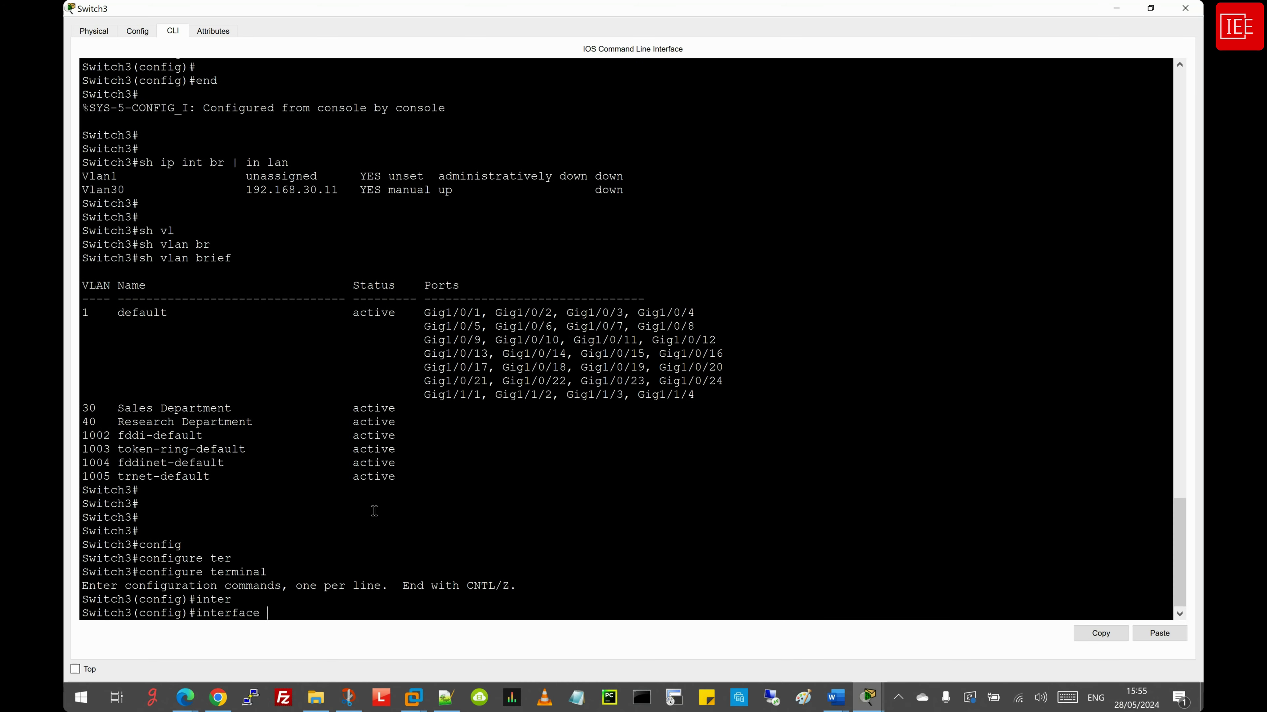
pyautogui.write('gig')
pyautogui.press('Tab')
pyautogui.write('1')
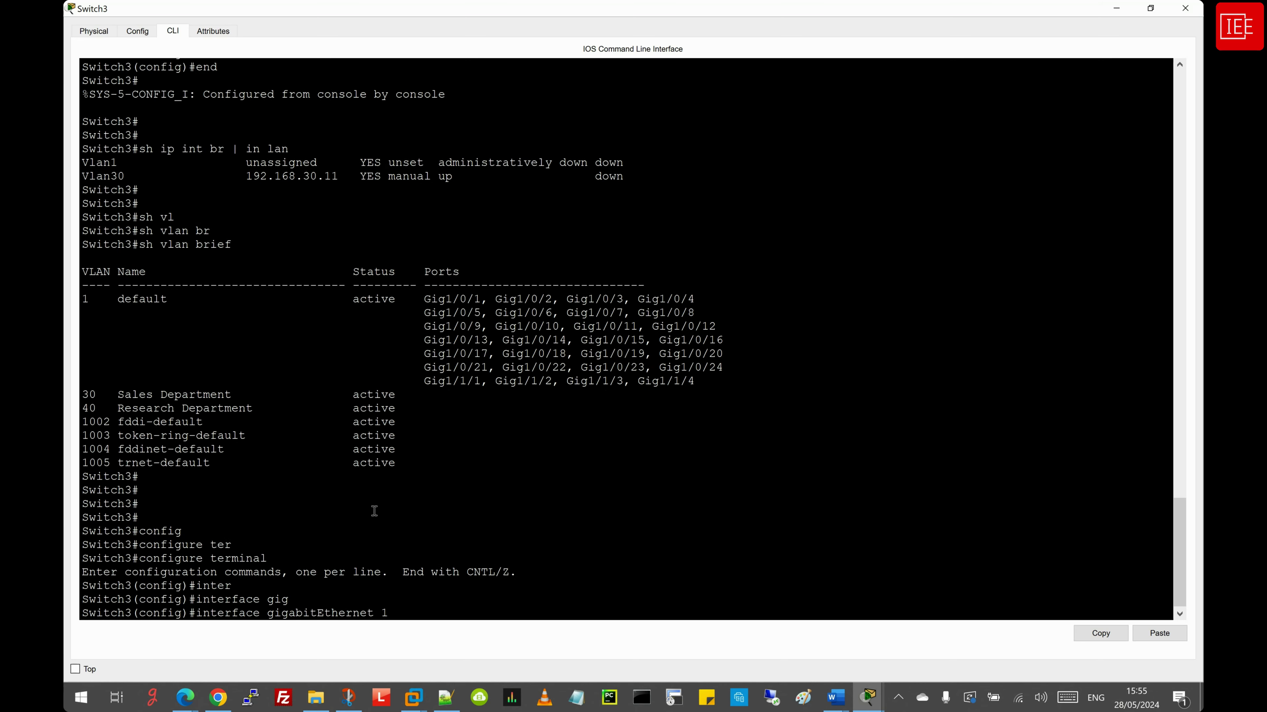
pyautogui.write('/1/3')
pyautogui.press('Return')
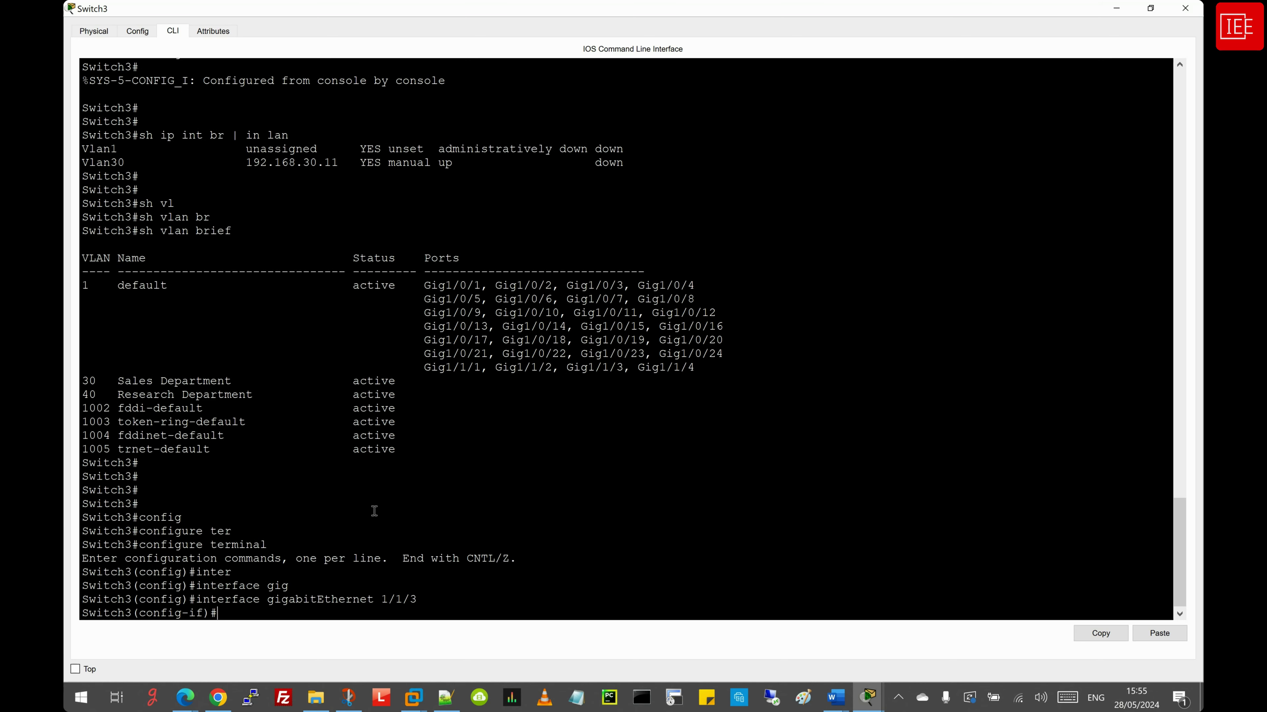
# Set the description of Switch3's GigabitEthernet 1/1/3 to "Link to Switch4"
pyautogui.write('desc')
pyautogui.press('Tab')
pyautogui.write('""')
pyautogui.press('Left')
pyautogui.write('Link to Swi')
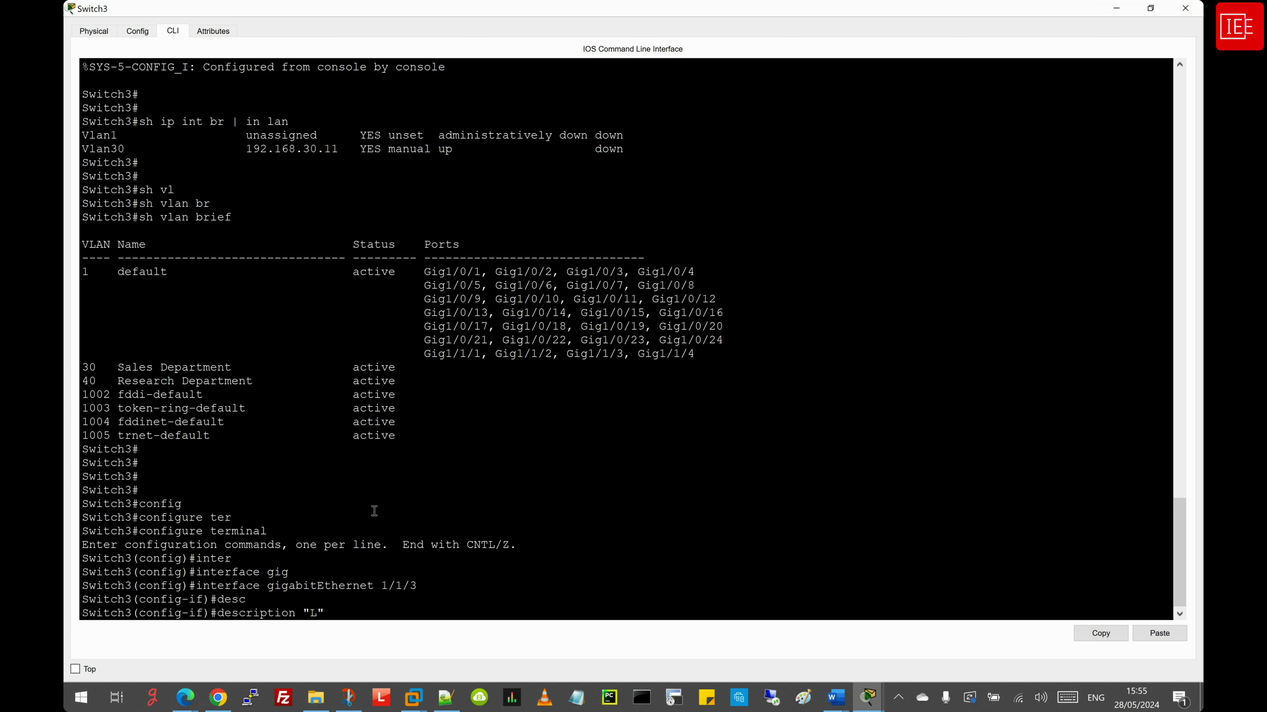
pyautogui.write('tch4')
pyautogui.press('Return')
# Set the switchport mode of Switch3's GigabitEthernet 1/1/3 to trunk
pyautogui.write('s')
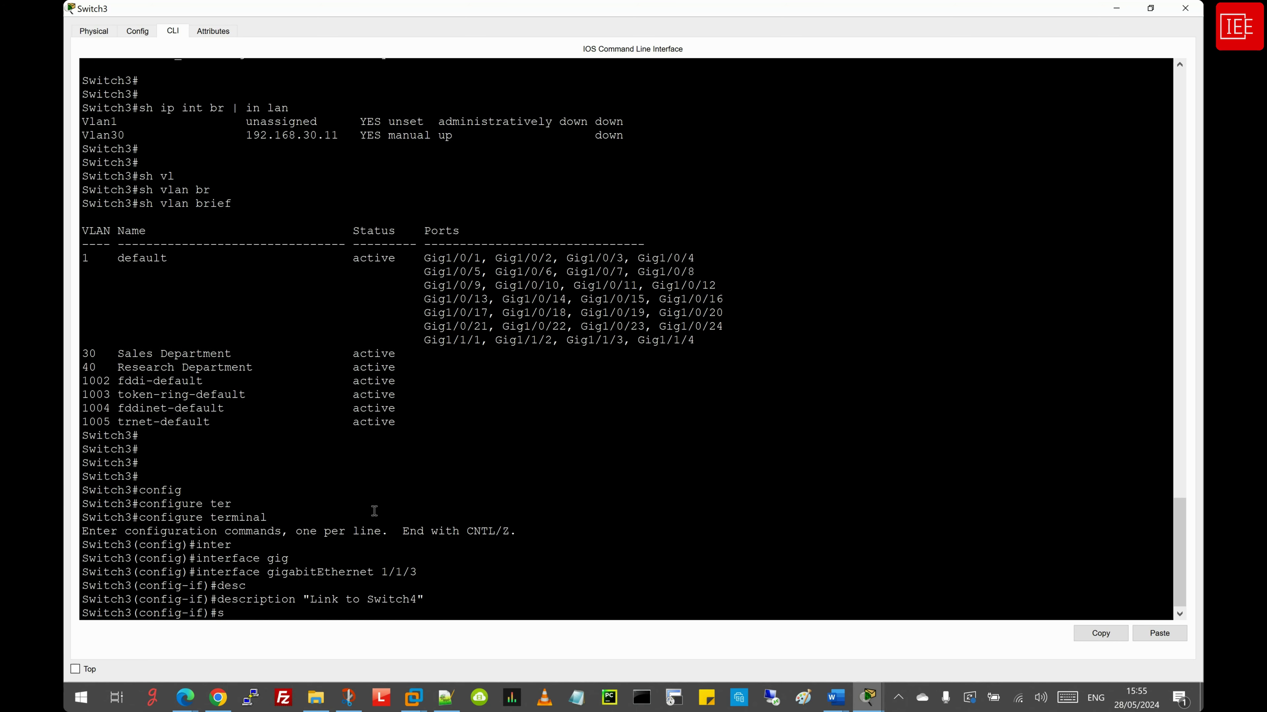
pyautogui.write('wi')
pyautogui.press('Tab')
pyautogui.write('mo')
pyautogui.press('Tab')
pyautogui.write('tr')
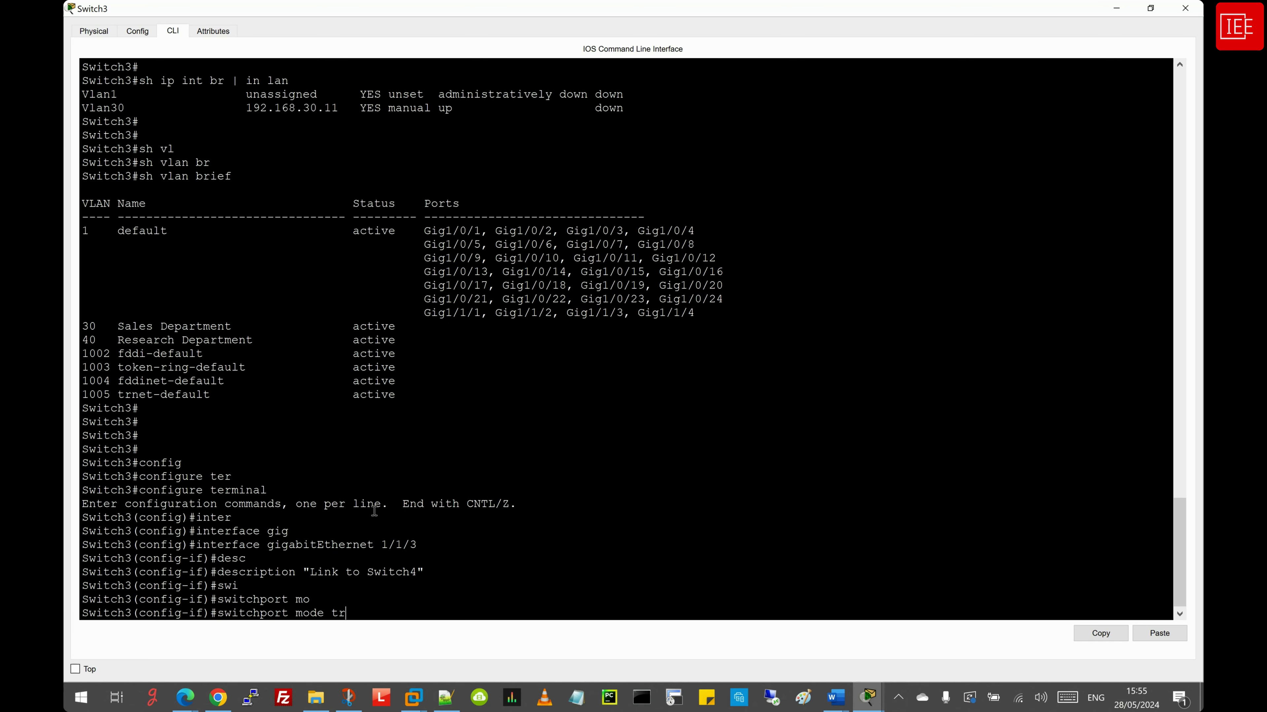
pyautogui.press('Tab')
pyautogui.press('Return')
pyautogui.press('Return')
pyautogui.press('Return')
pyautogui.press('Return')
pyautogui.press('Return')
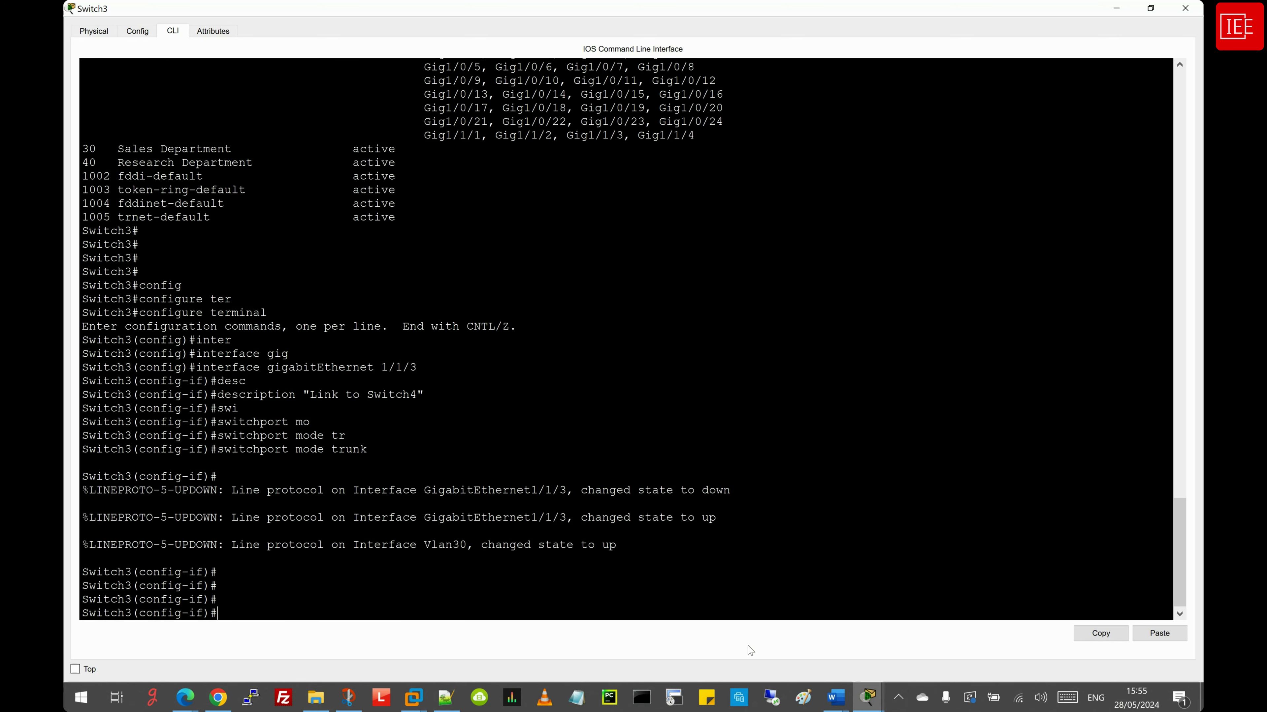
# Switch to Switch4's console and enter global configuration mode
pyautogui.click(868, 697)
pyautogui.click(1083, 630)
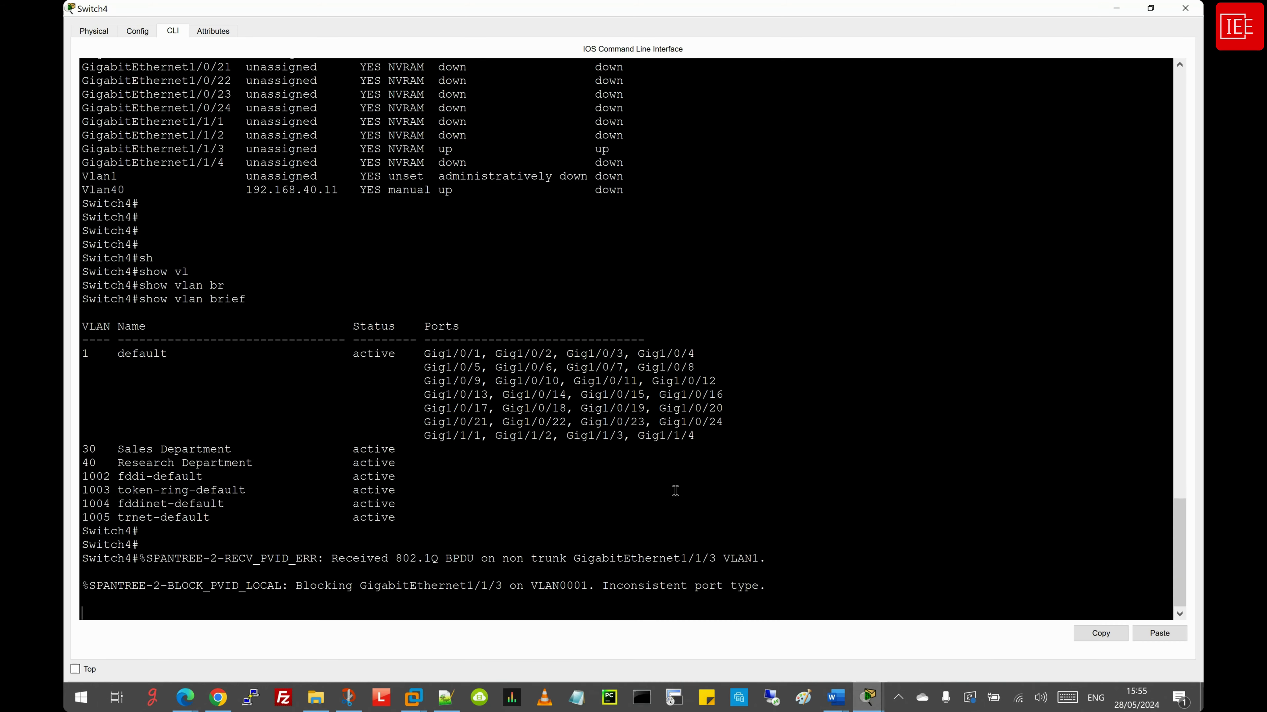
pyautogui.press('Return')
pyautogui.press('Return')
pyautogui.write('confi')
pyautogui.press('Tab')
pyautogui.write('ter')
pyautogui.press('Tab')
pyautogui.press('Return')
# Enter interface configuration for GigabitEthernet 1/1/3 on Switch4
pyautogui.write('inter')
pyautogui.press('Tab')
pyautogui.write('gig')
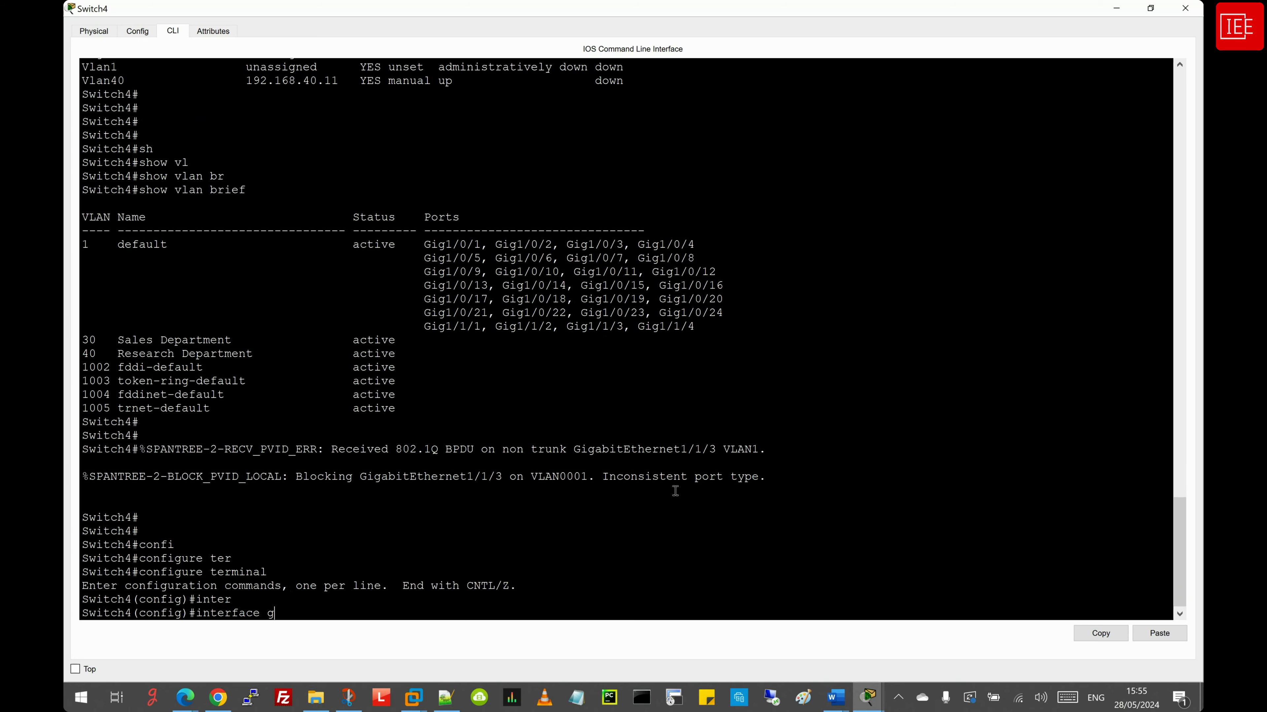
pyautogui.press('Tab')
pyautogui.write('1/1/43')
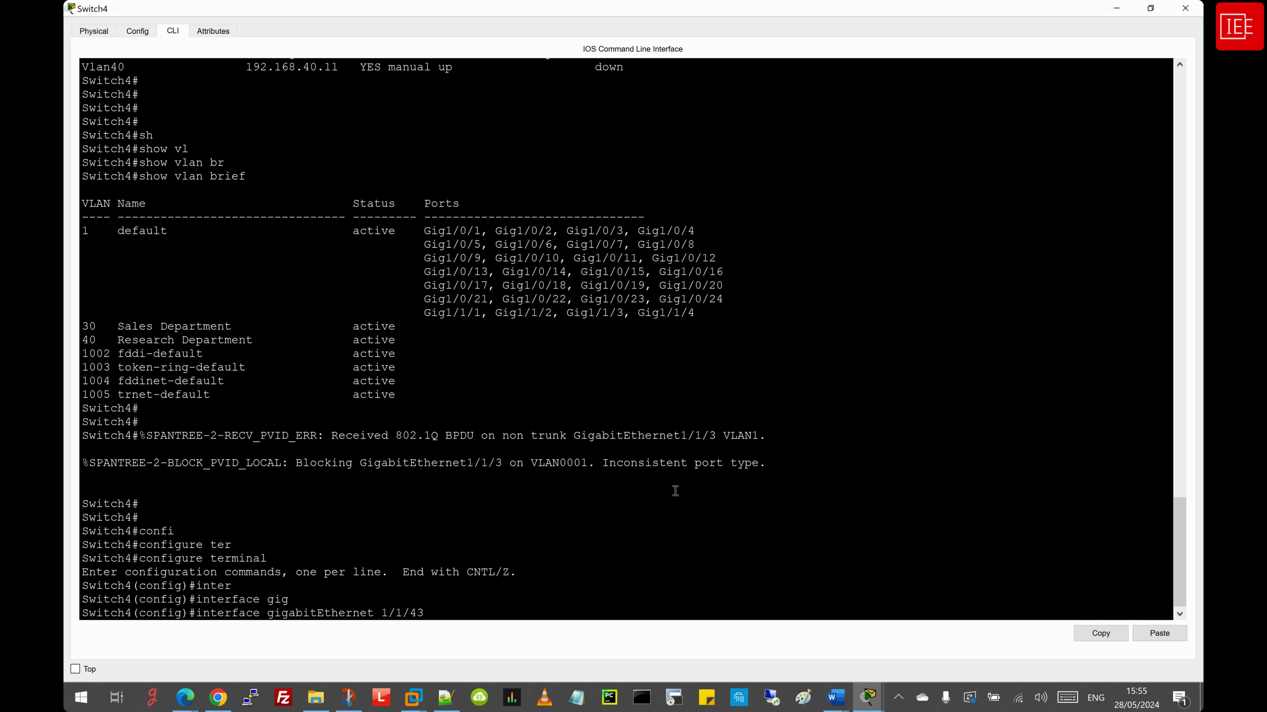
pyautogui.press('Return')
# Set the description of Switch4's GigabitEthernet 1/1/3 to "Link to Switch3"
pyautogui.write('desc')
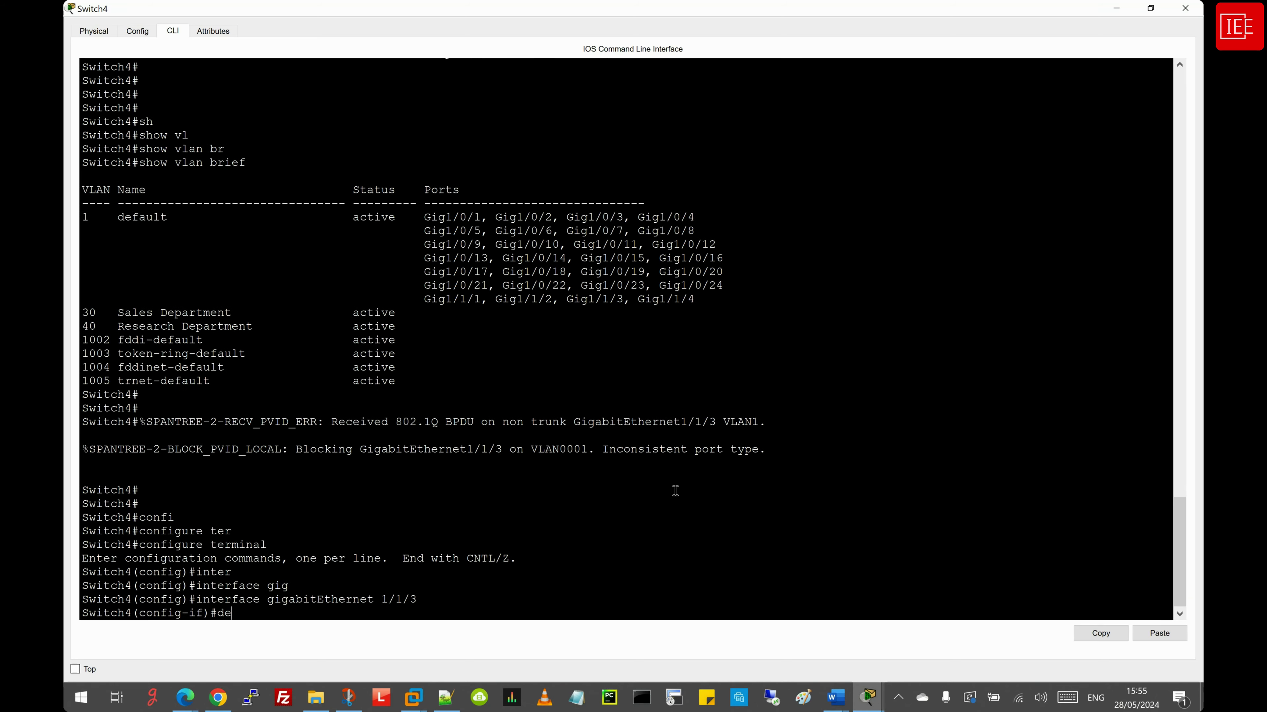
pyautogui.press('Tab')
pyautogui.write('"L')
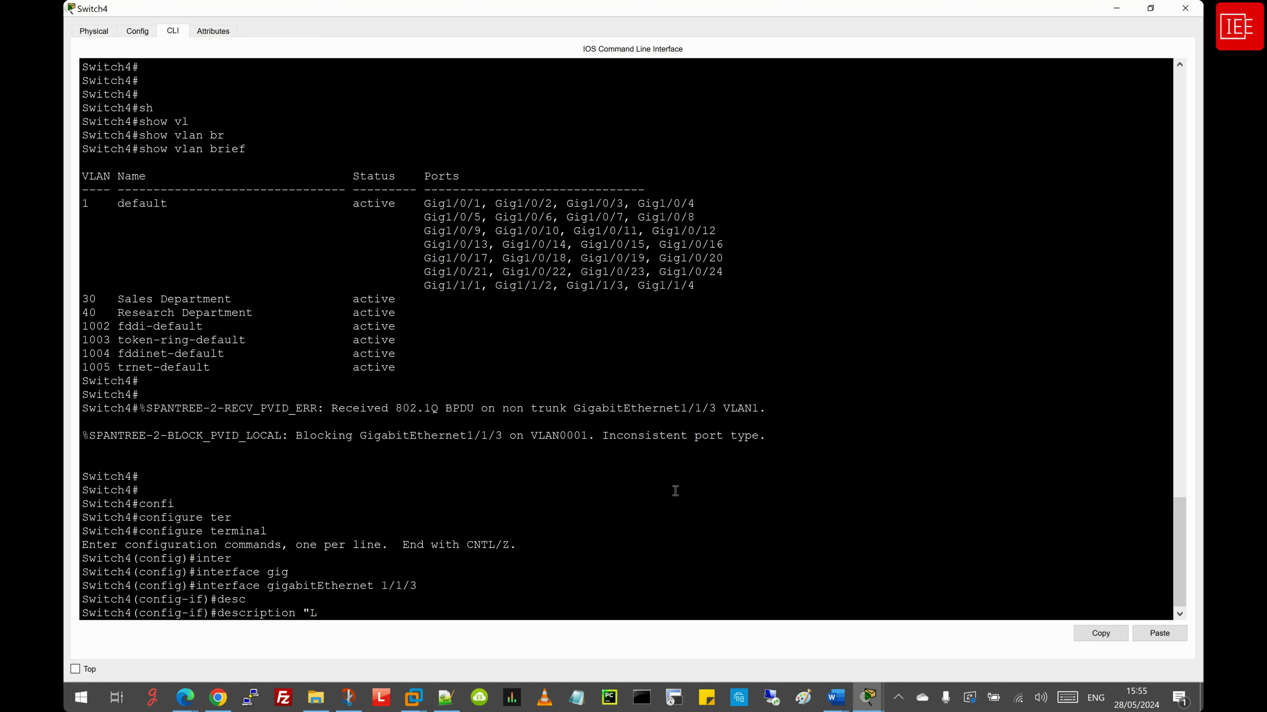
pyautogui.write('ink to Swit')
pyautogui.write('ch3"')
pyautogui.press('Return')
# Set the switchport mode of Switch4's GigabitEthernet 1/1/3 to trunk
pyautogui.write('swi')
pyautogui.press('Tab')
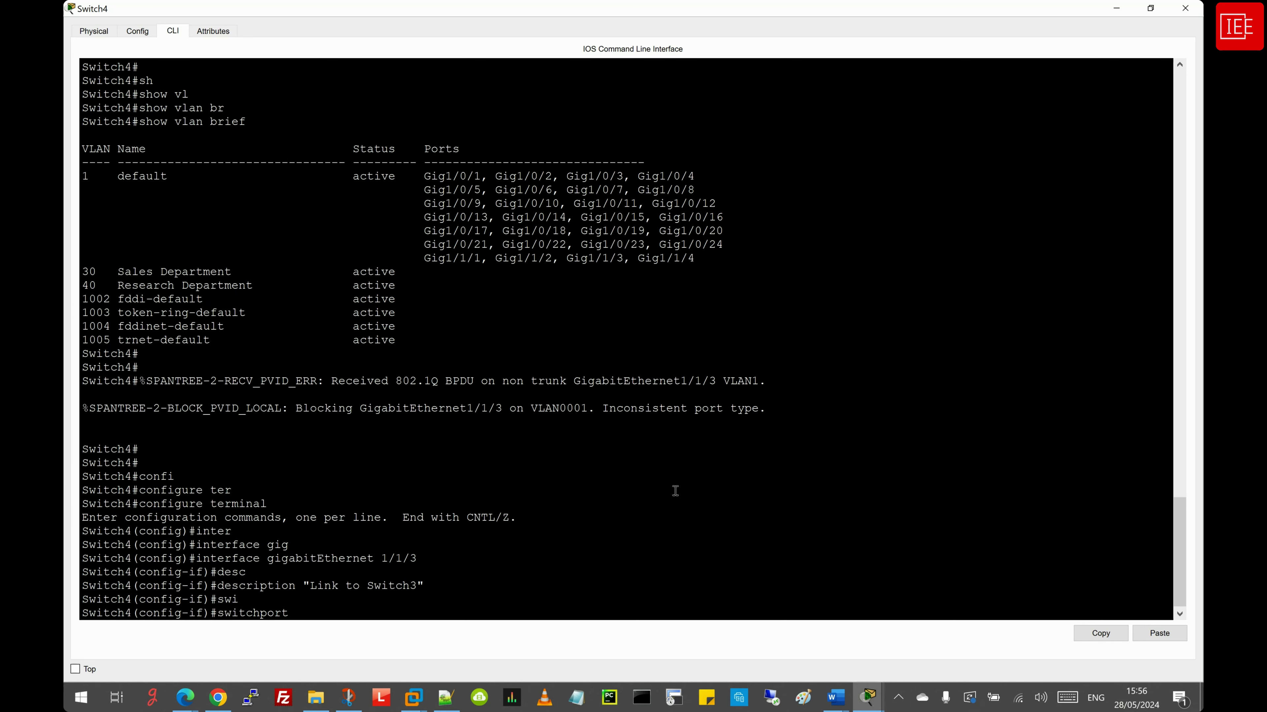
pyautogui.write('mo')
pyautogui.press('Tab')
pyautogui.write('tr')
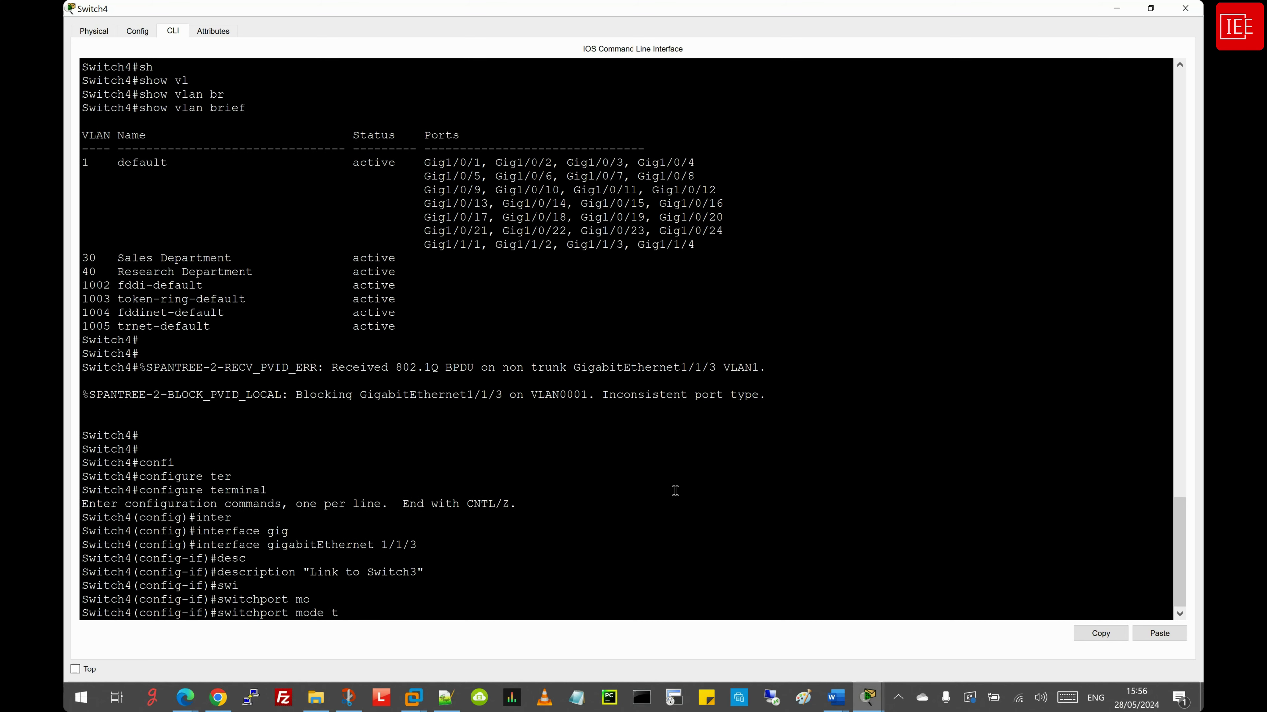
pyautogui.press('Tab')
pyautogui.press('Return')
pyautogui.press('Return')
pyautogui.press('Return')
# Leave interface configuration on Switch4 and return to privileged mode
pyautogui.write('end')
pyautogui.press('Return')
pyautogui.press('Return')
pyautogui.press('Return')
pyautogui.press('Return')
pyautogui.press('Return')
pyautogui.press('Return')
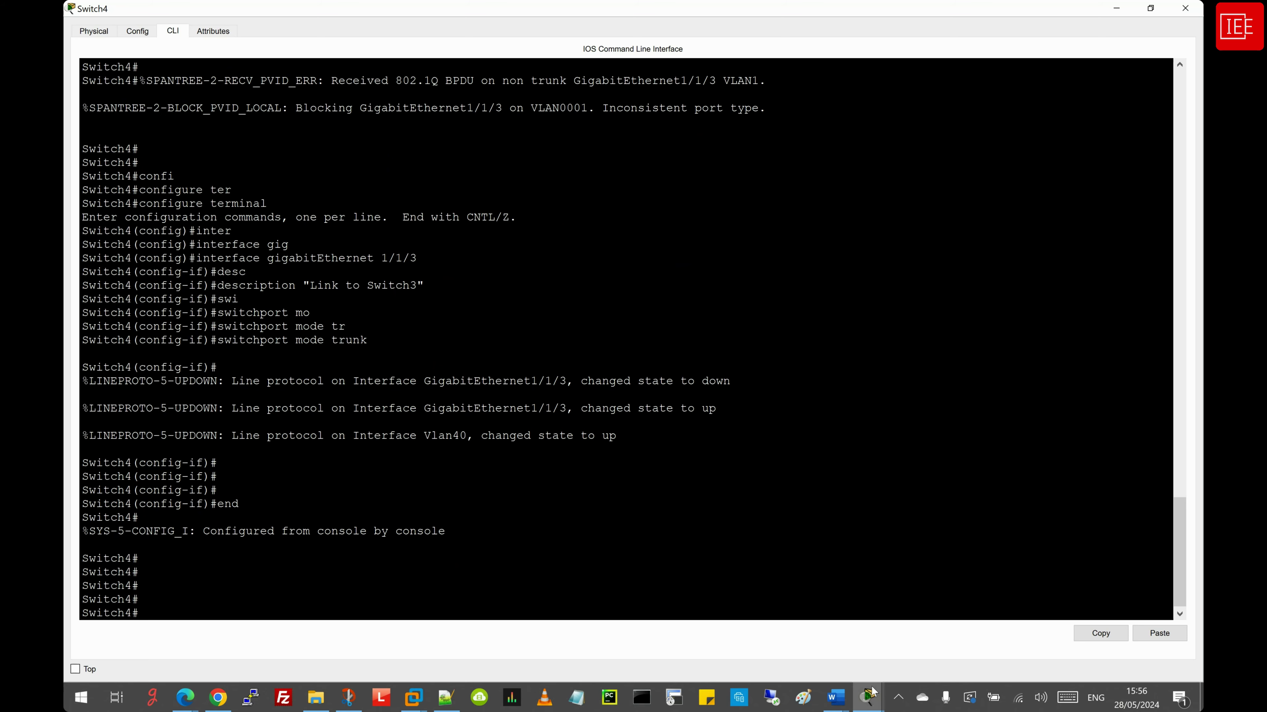
# Switch back to Switch3's console and leave interface configuration for privileged mode
pyautogui.moveTo(868, 696)
pyautogui.click(967, 630)
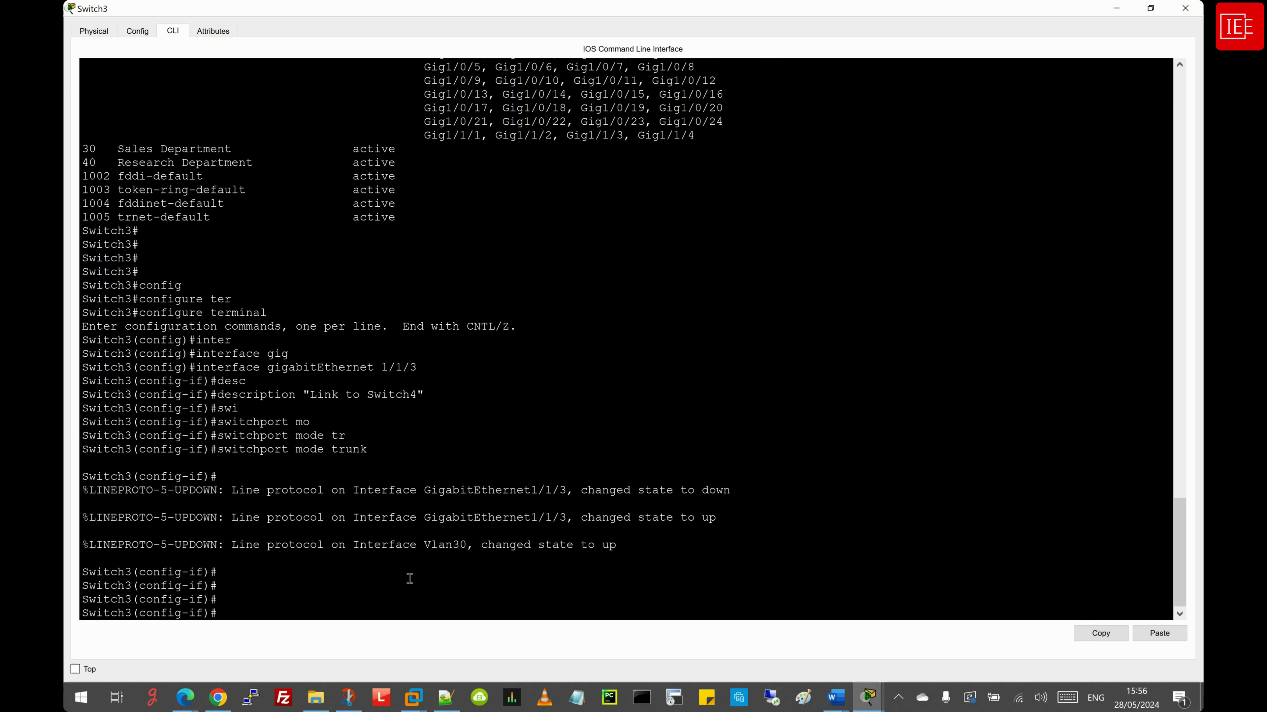
pyautogui.press('Return')
pyautogui.press('Return')
pyautogui.press('Return')
pyautogui.write('end')
pyautogui.press('Return')
pyautogui.press('Return')
pyautogui.press('Return')
pyautogui.press('Return')
# Show the trunk interfaces on Switch3 and examine the trunking details of Gig1/1/3
pyautogui.write('sh')
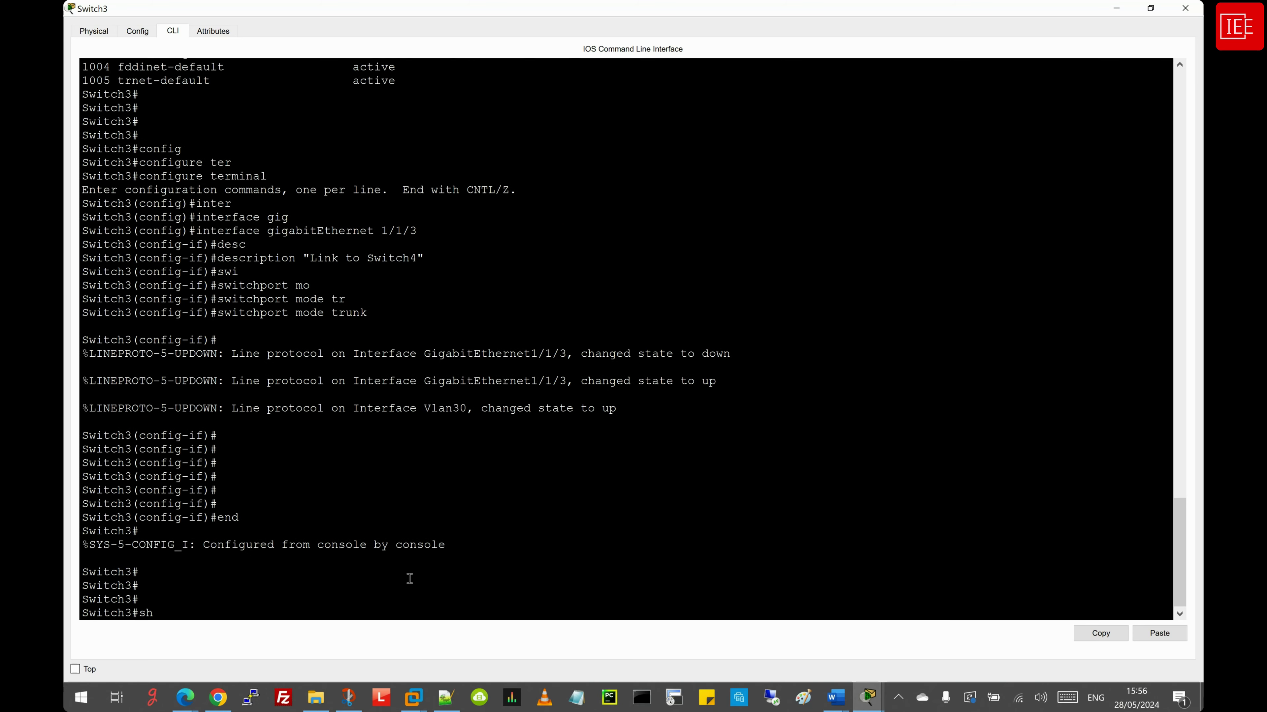
pyautogui.press('Tab')
pyautogui.write('inter')
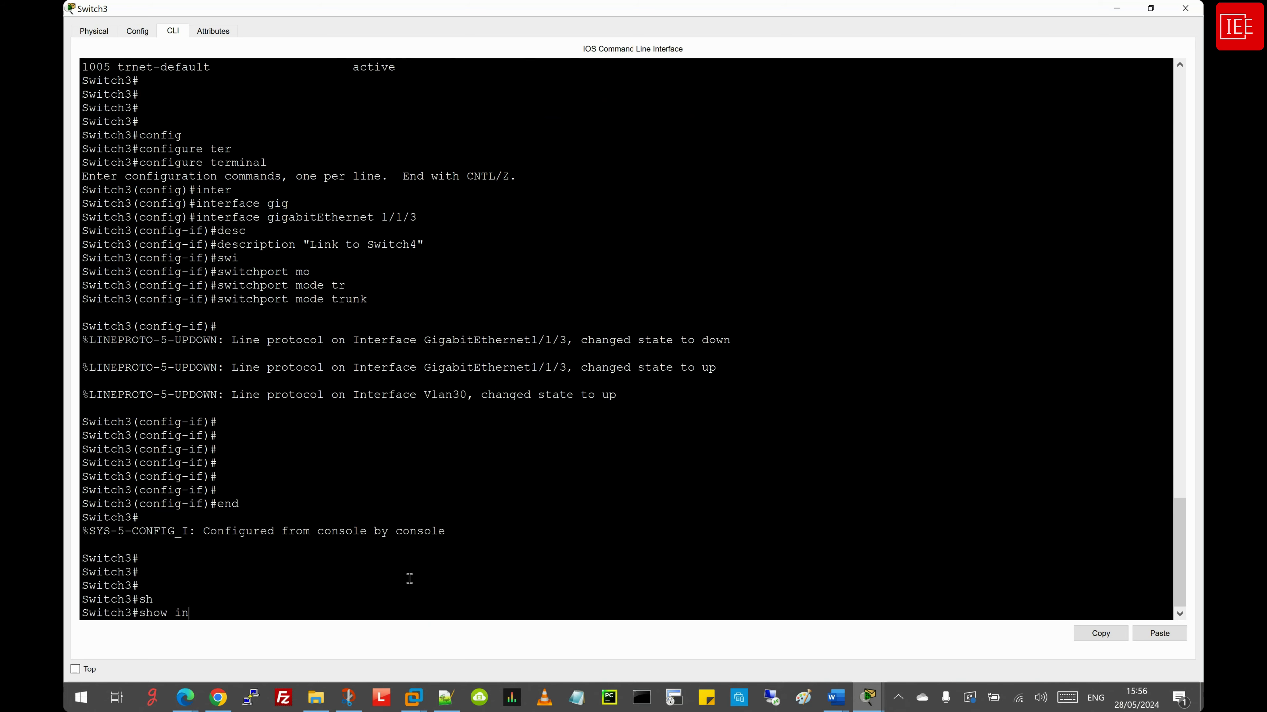
pyautogui.press('Tab')
pyautogui.write('tr')
pyautogui.press('Tab')
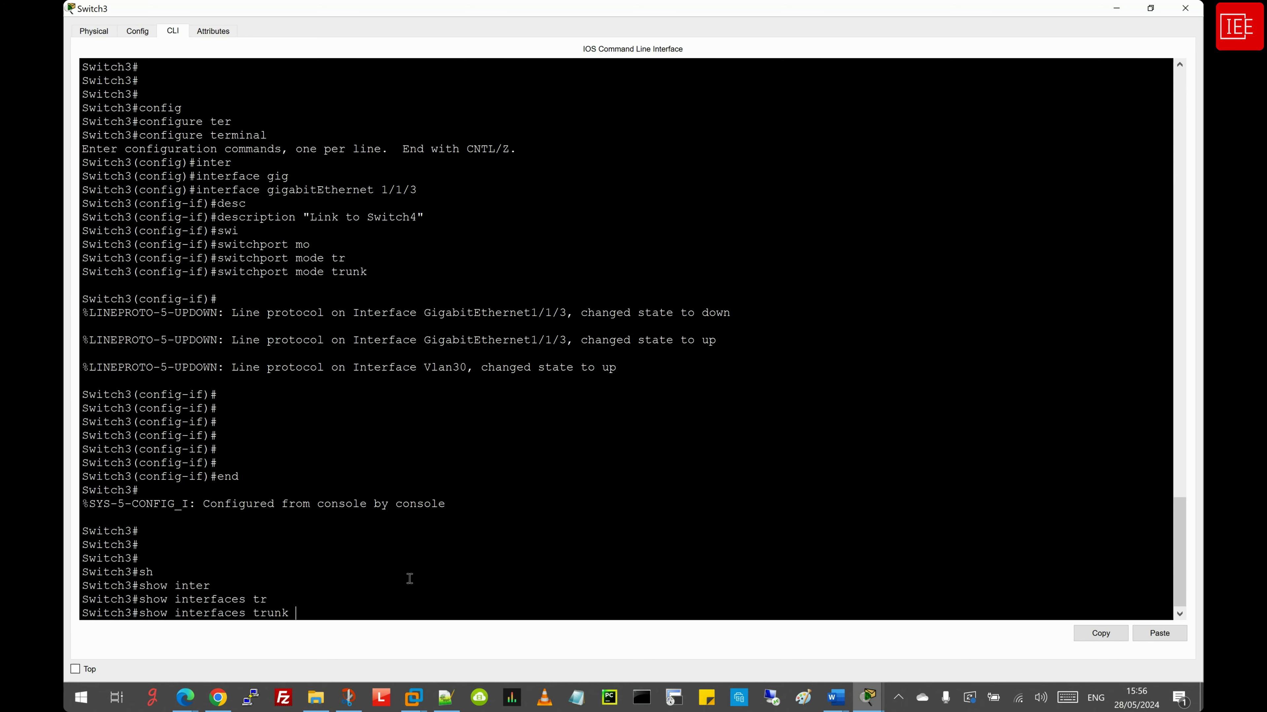
pyautogui.press('Return')
pyautogui.moveTo(205, 602); pyautogui.dragTo(81, 449)
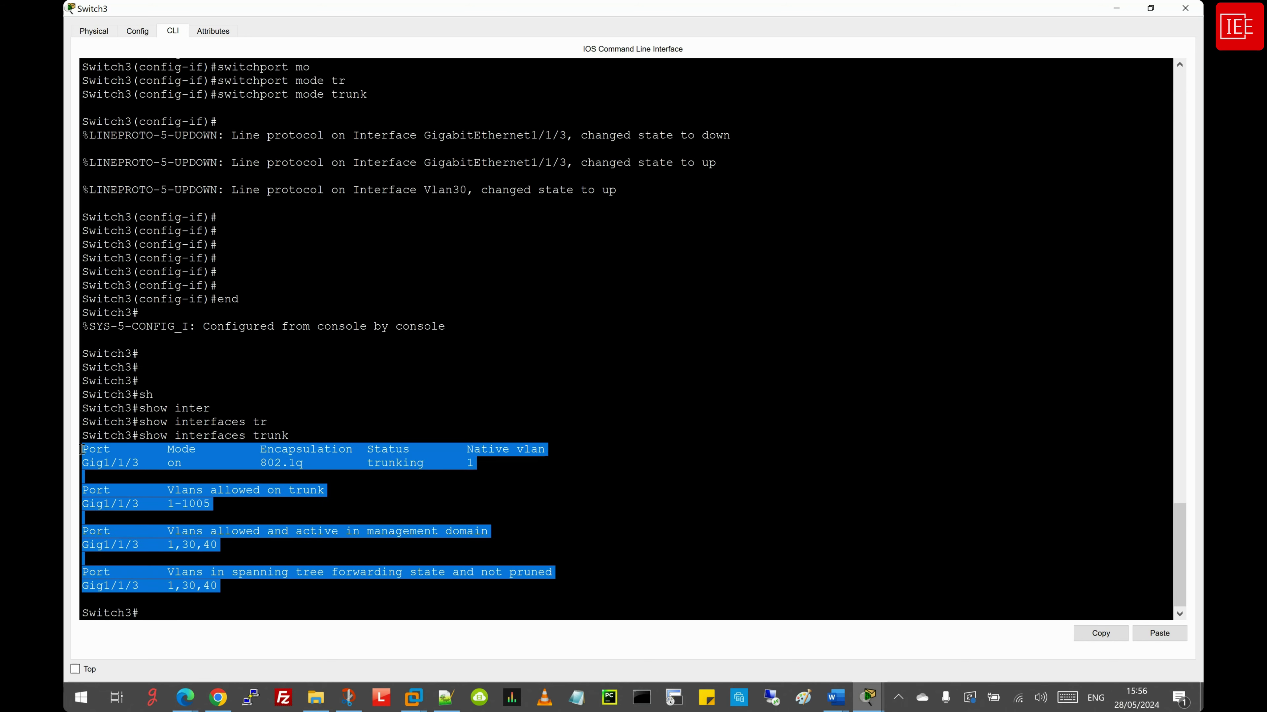
pyautogui.click(295, 553)
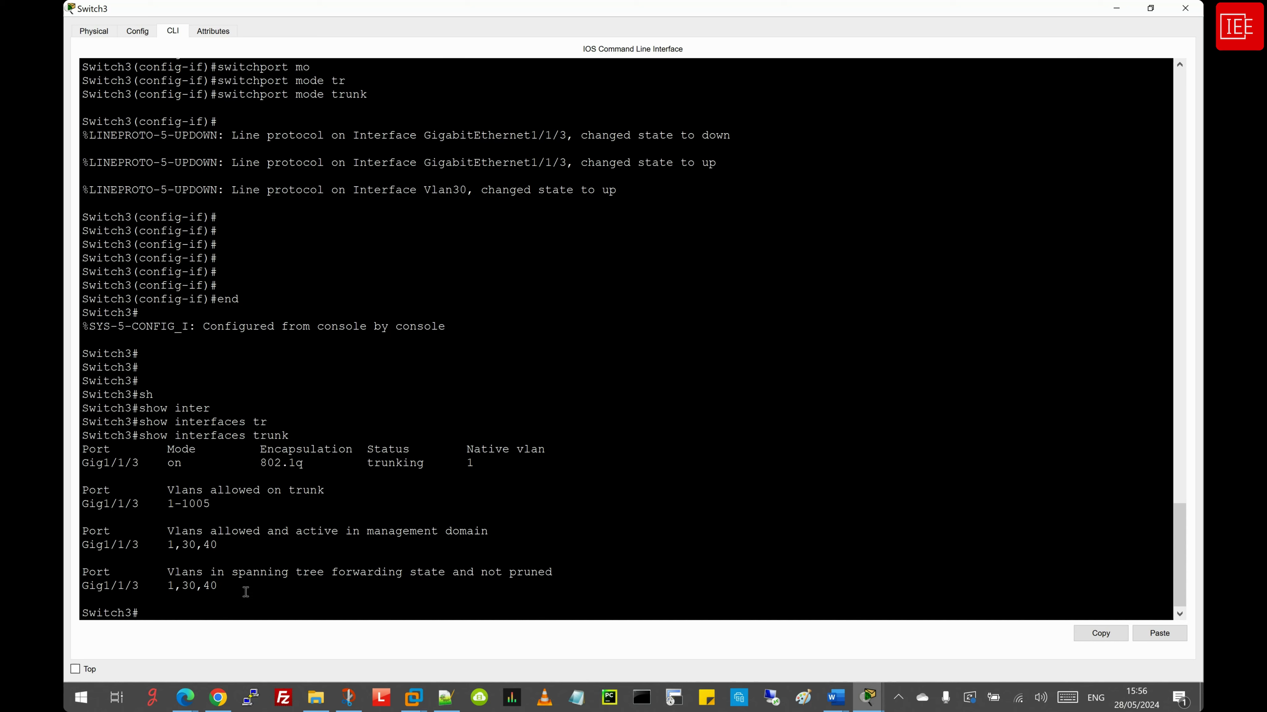
# Switch to Switch4's console, show its trunk interfaces and examine the trunking details of Gig1/1/3
pyautogui.moveTo(868, 696)
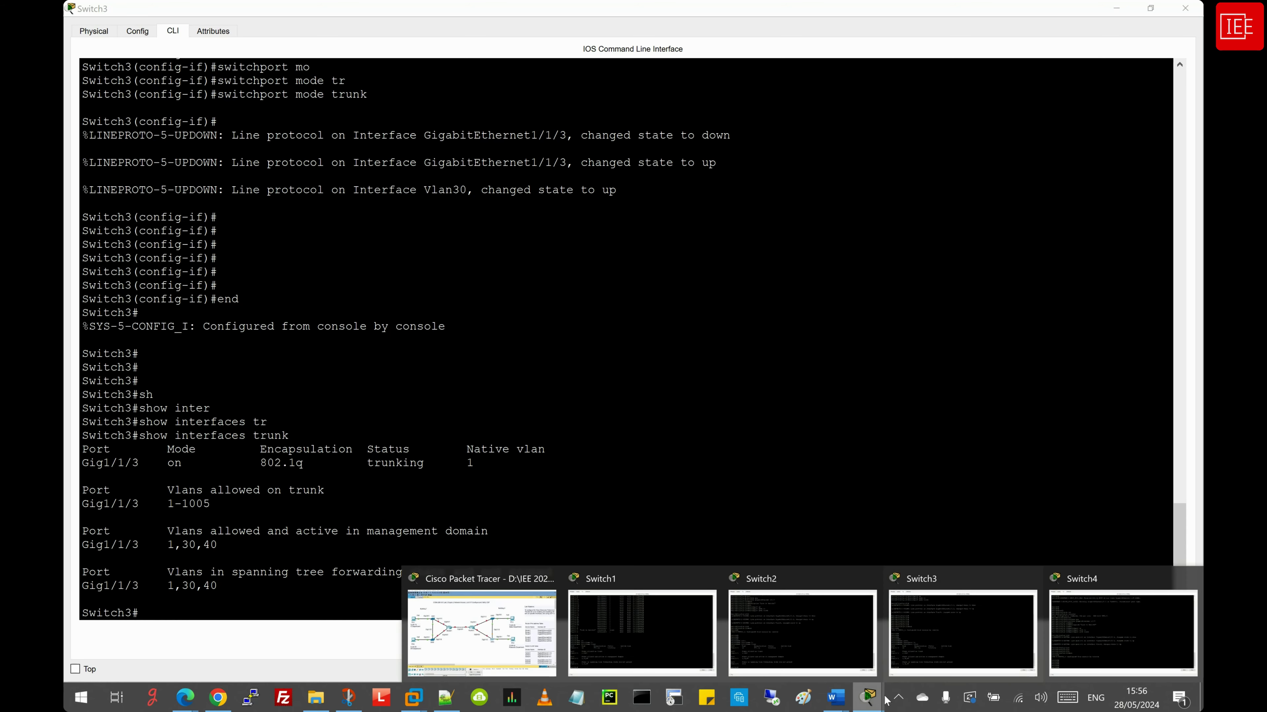
pyautogui.click(958, 626)
pyautogui.press('Return')
pyautogui.press('Return')
pyautogui.press('Return')
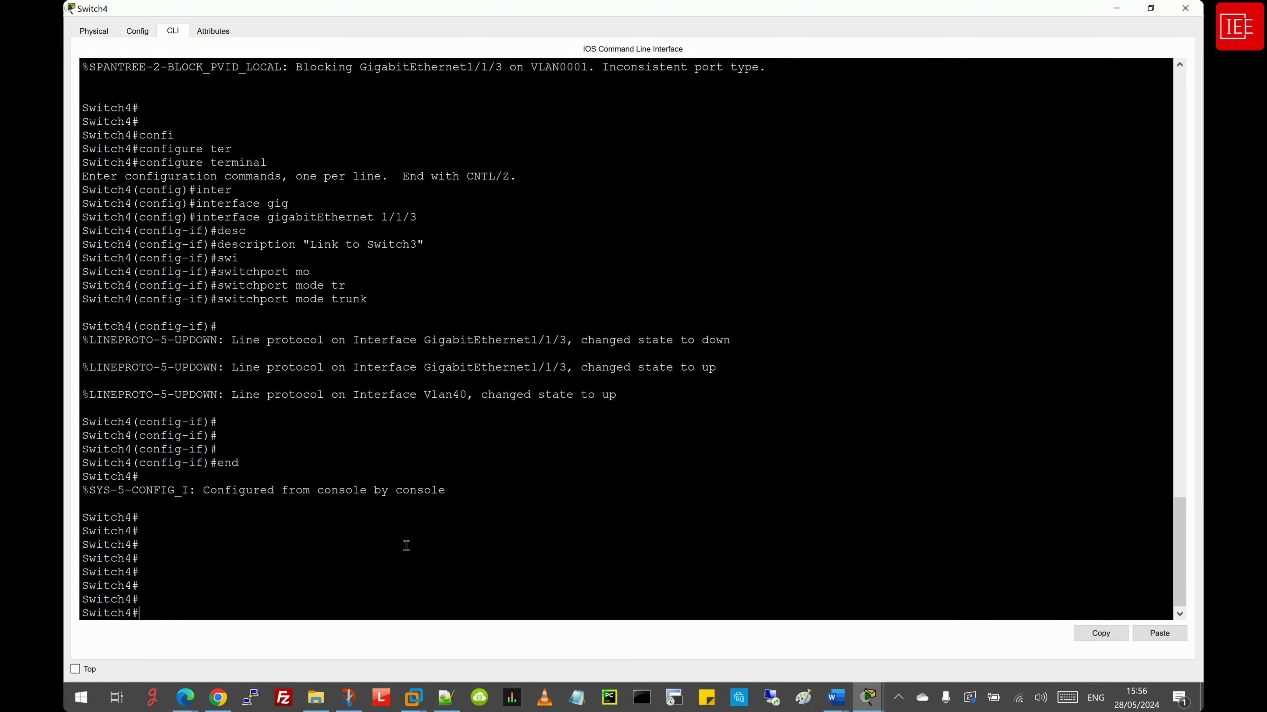
pyautogui.write('sh int tr')
pyautogui.press('Tab')
pyautogui.press('Return')
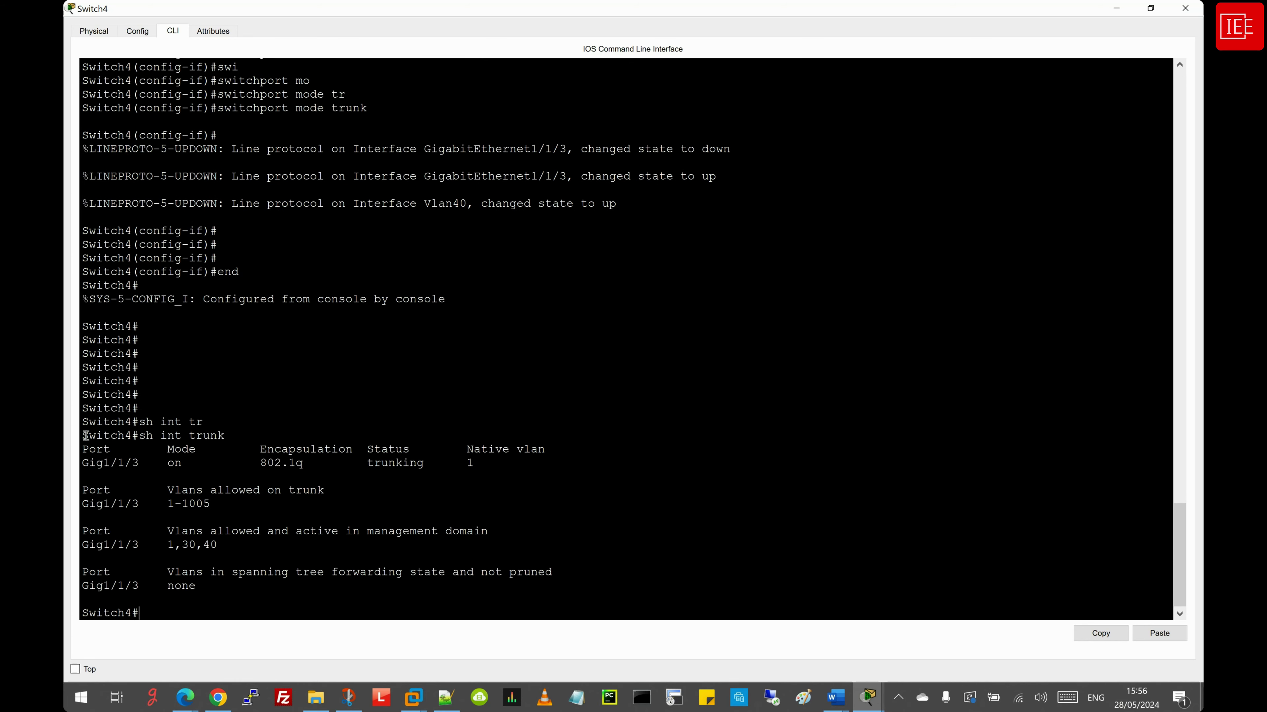
pyautogui.moveTo(88, 436); pyautogui.dragTo(497, 569)
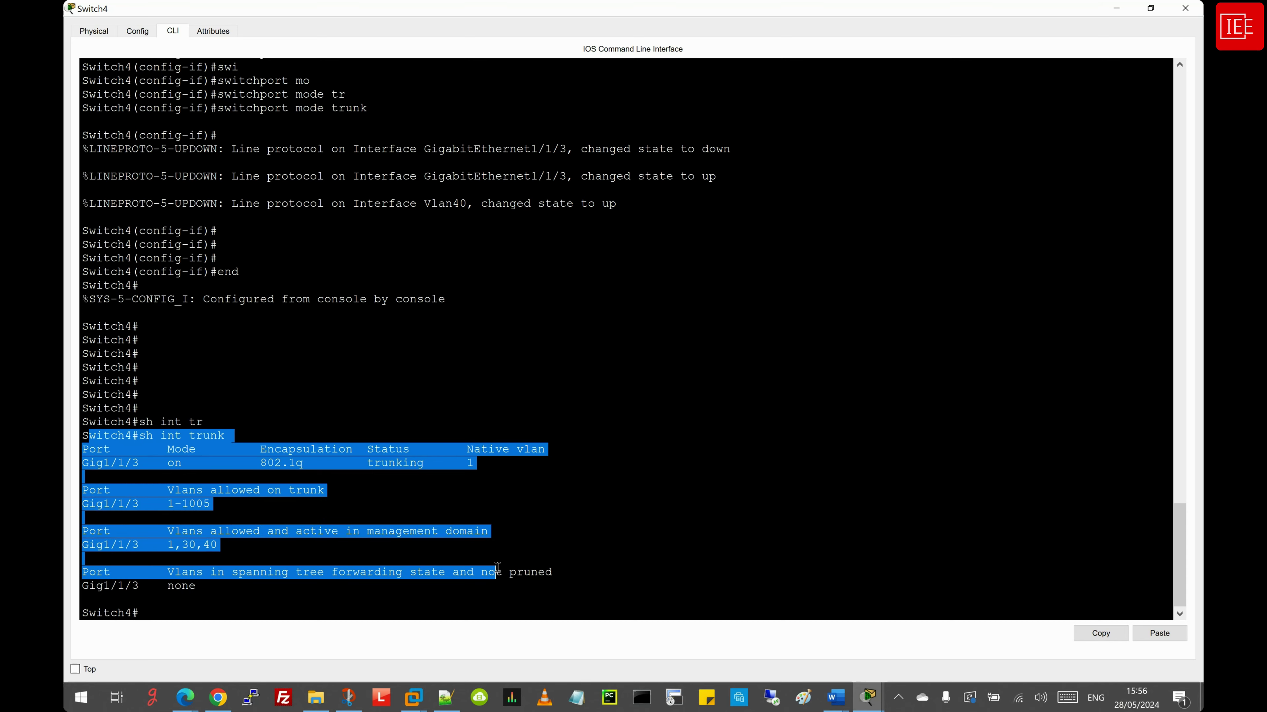
pyautogui.click(327, 611)
# Switch to Switch1's console and enter global configuration mode
pyautogui.click(869, 700)
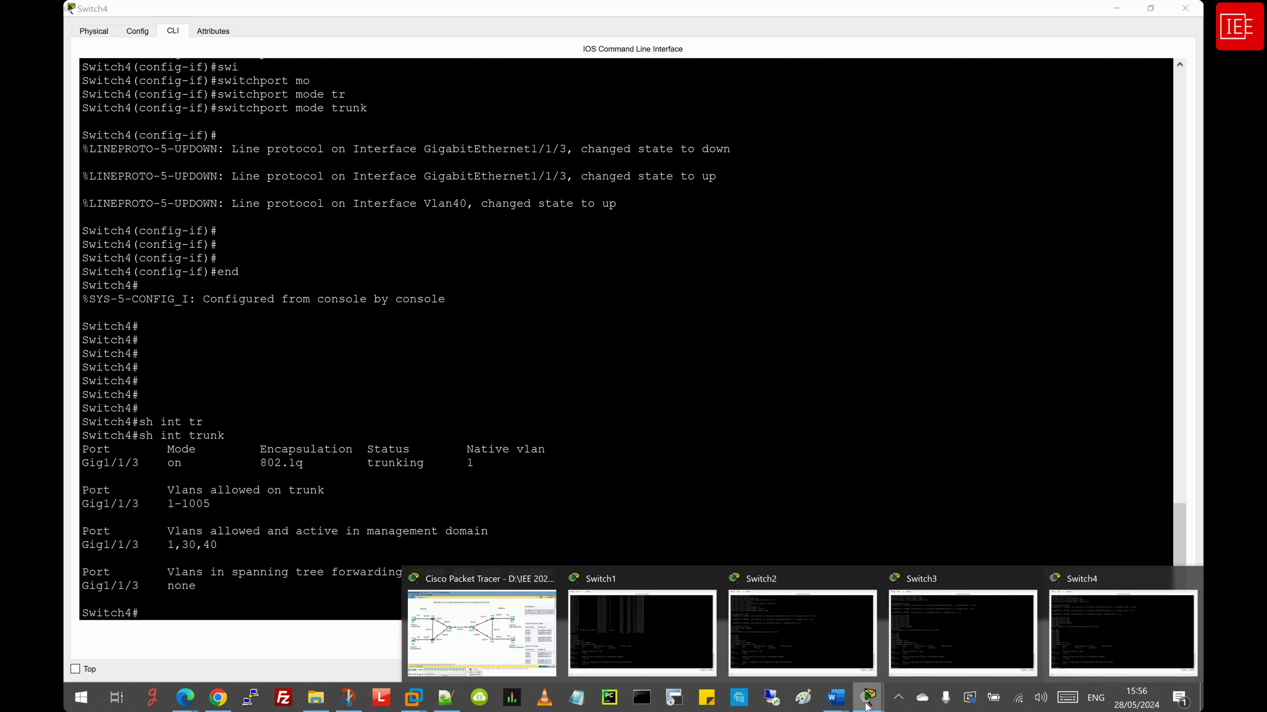
pyautogui.click(644, 640)
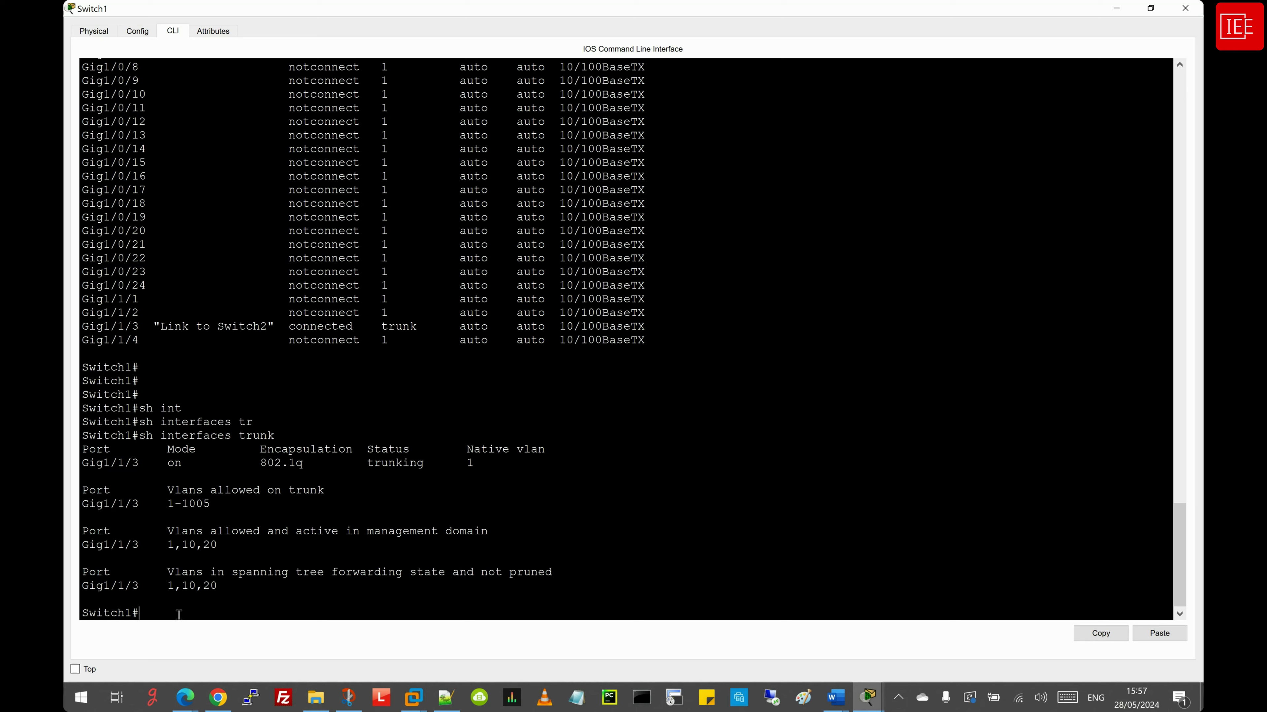
pyautogui.write('config')
pyautogui.press('Tab')
pyautogui.write('ter')
pyautogui.press('Tab')
pyautogui.press('Return')
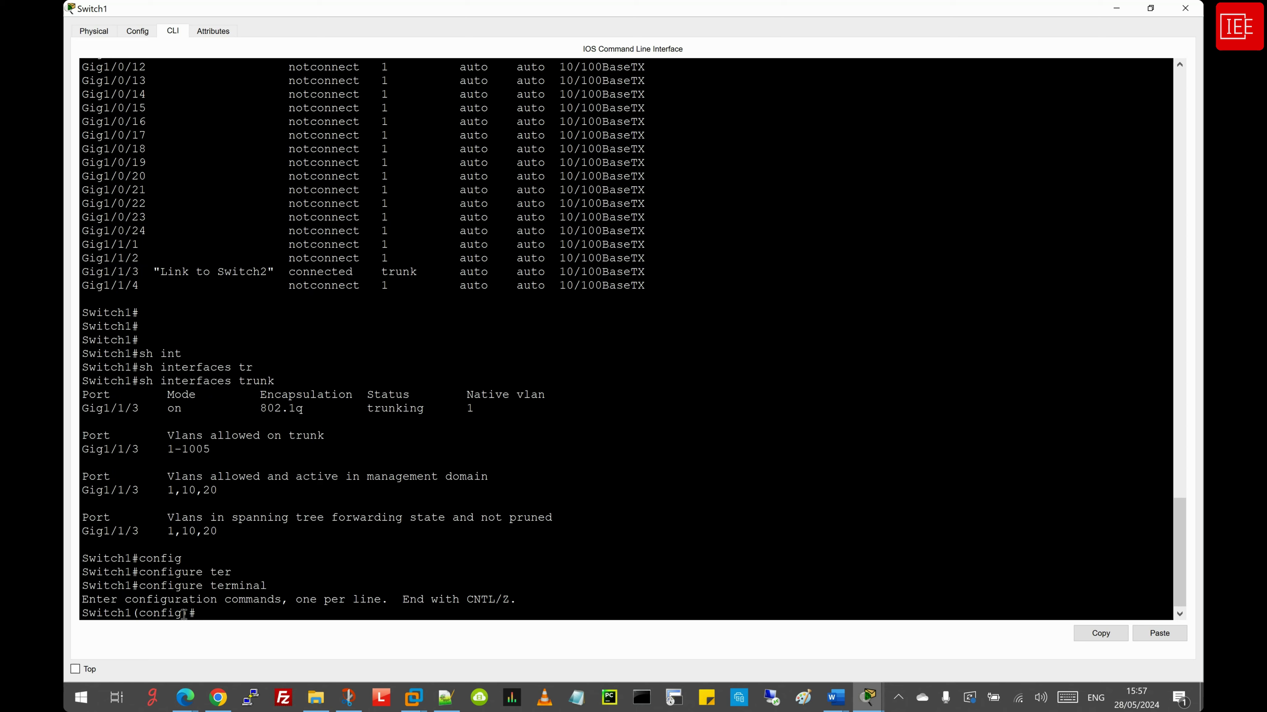
# Enter interface configuration for GigabitEthernet 1/0/1 on Switch1
pyautogui.write('inter')
pyautogui.press('Tab')
pyautogui.write('gig')
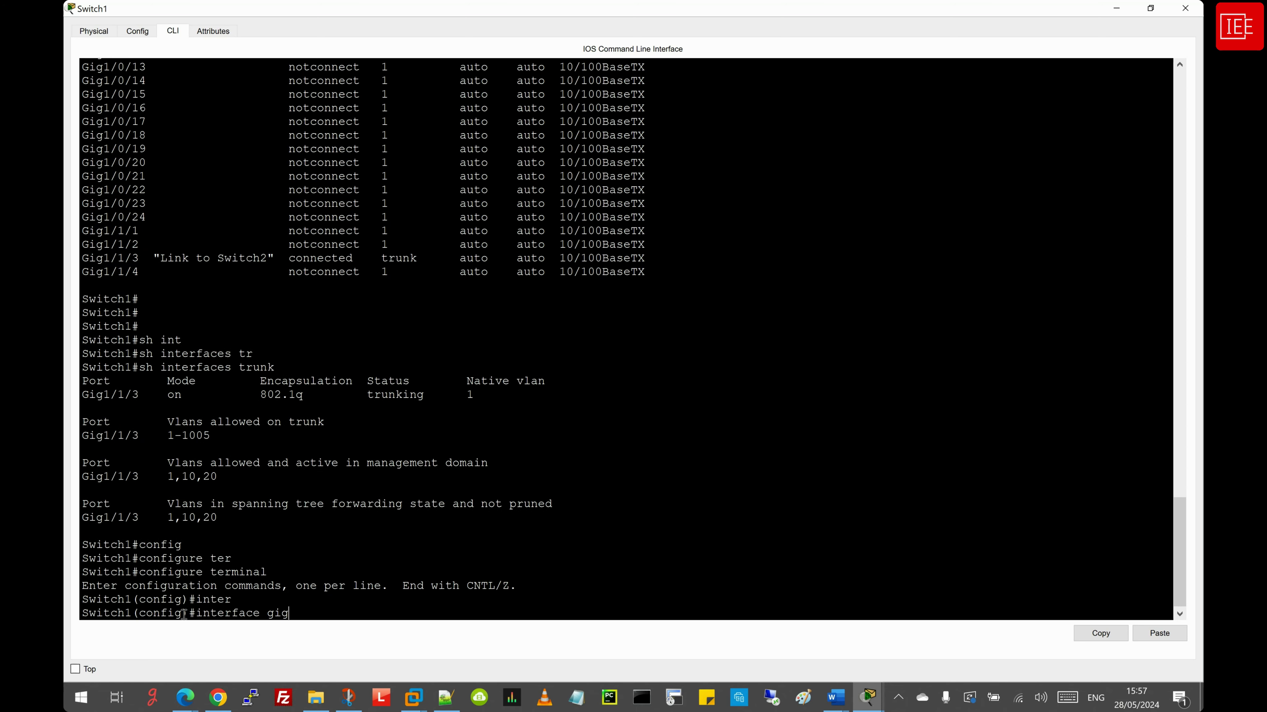
pyautogui.press('Tab')
pyautogui.write('1/0')
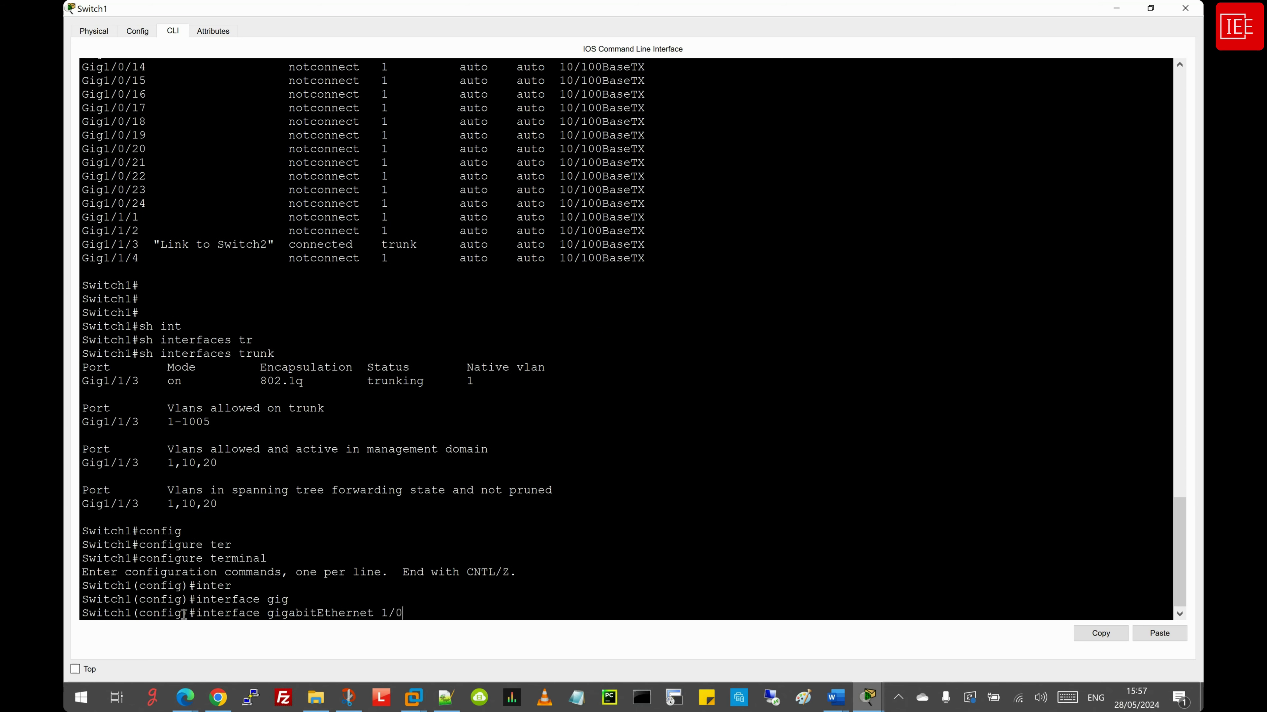
pyautogui.write('/1')
pyautogui.press('Return')
# Set the description of Switch1's GigabitEthernet 1/0/1 to "Link to end host"
pyautogui.write('desc')
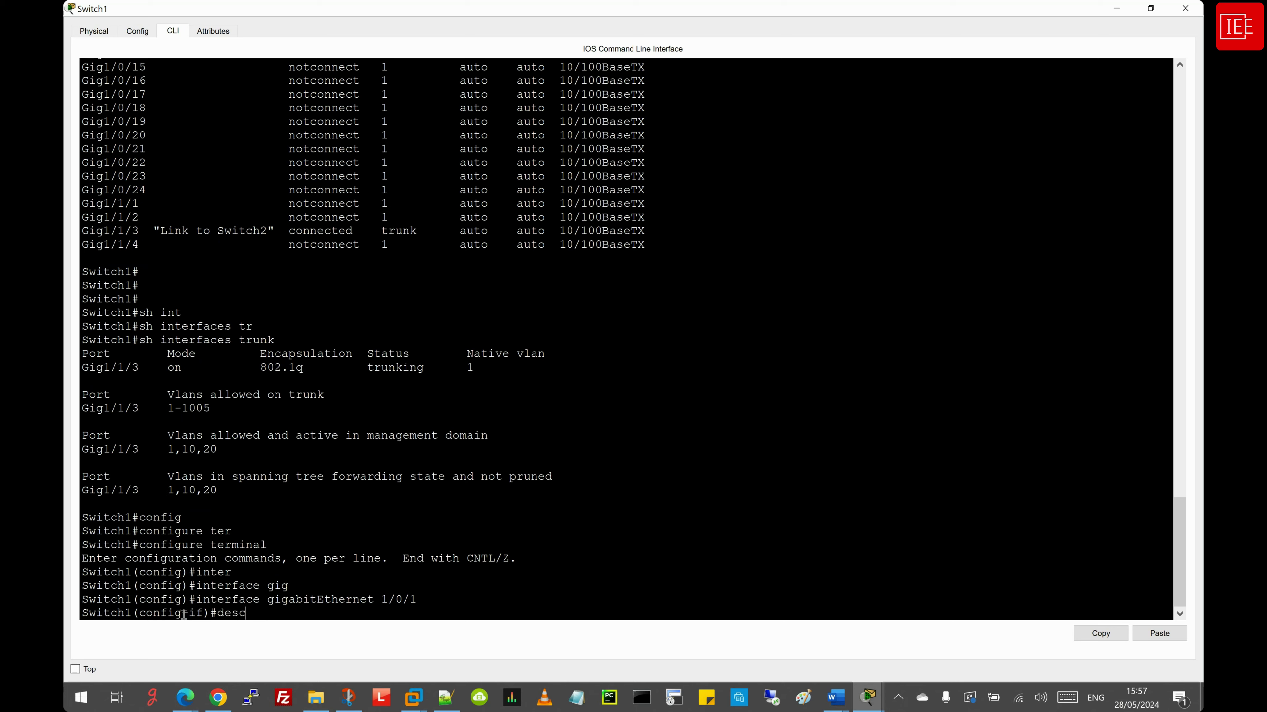
pyautogui.press('Tab')
pyautogui.write('""')
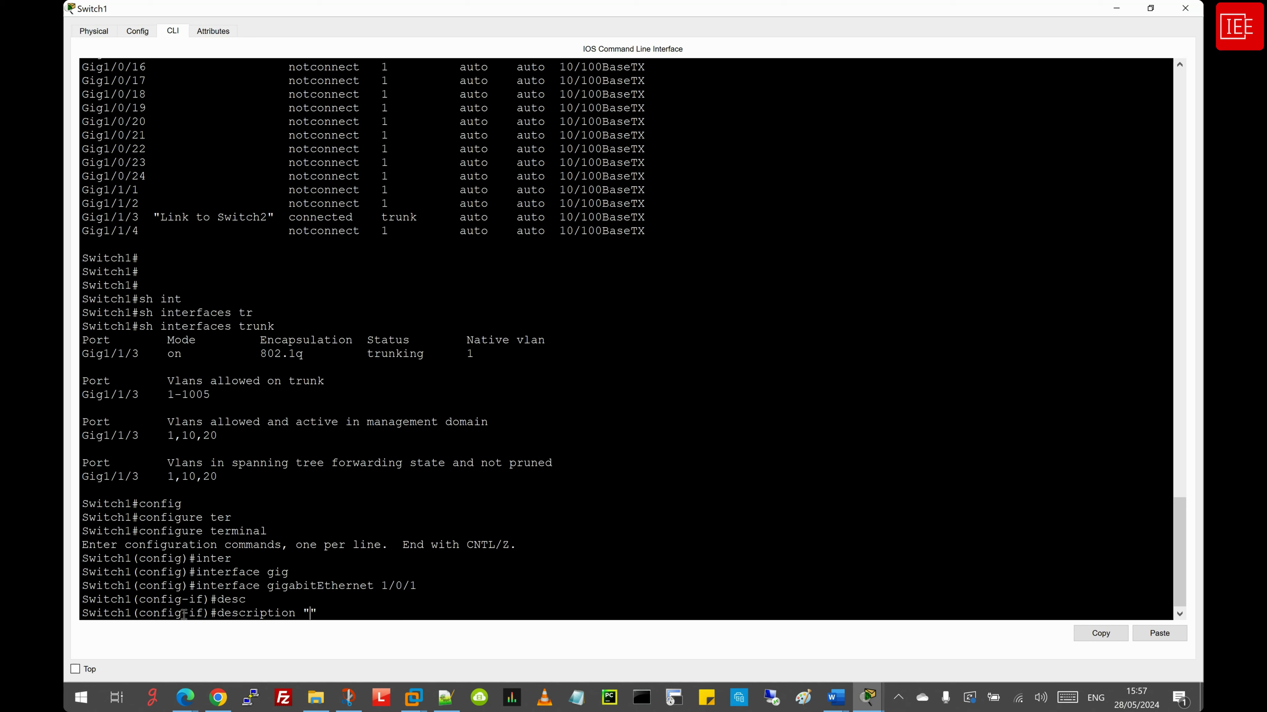
pyautogui.write('Link to end host')
pyautogui.press('Return')
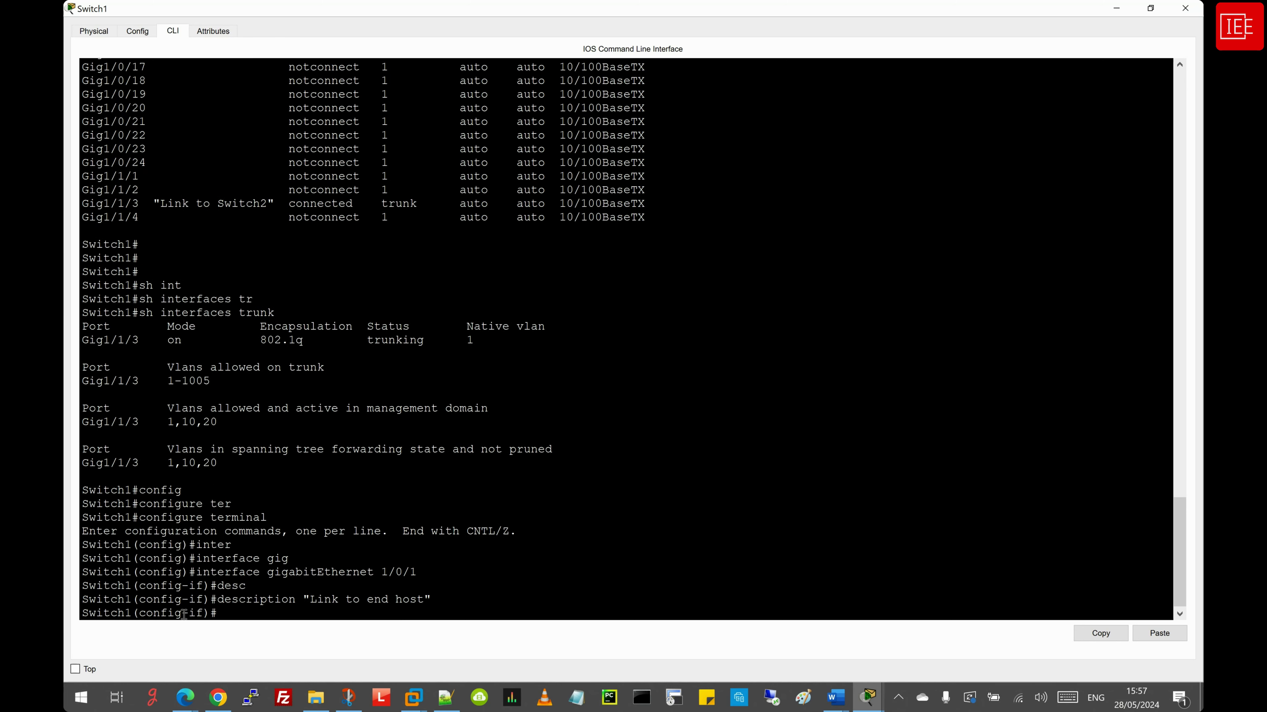
# Set Switch1's GigabitEthernet 1/0/1 to access mode with switchport mode access
pyautogui.write('swi')
pyautogui.press('Tab')
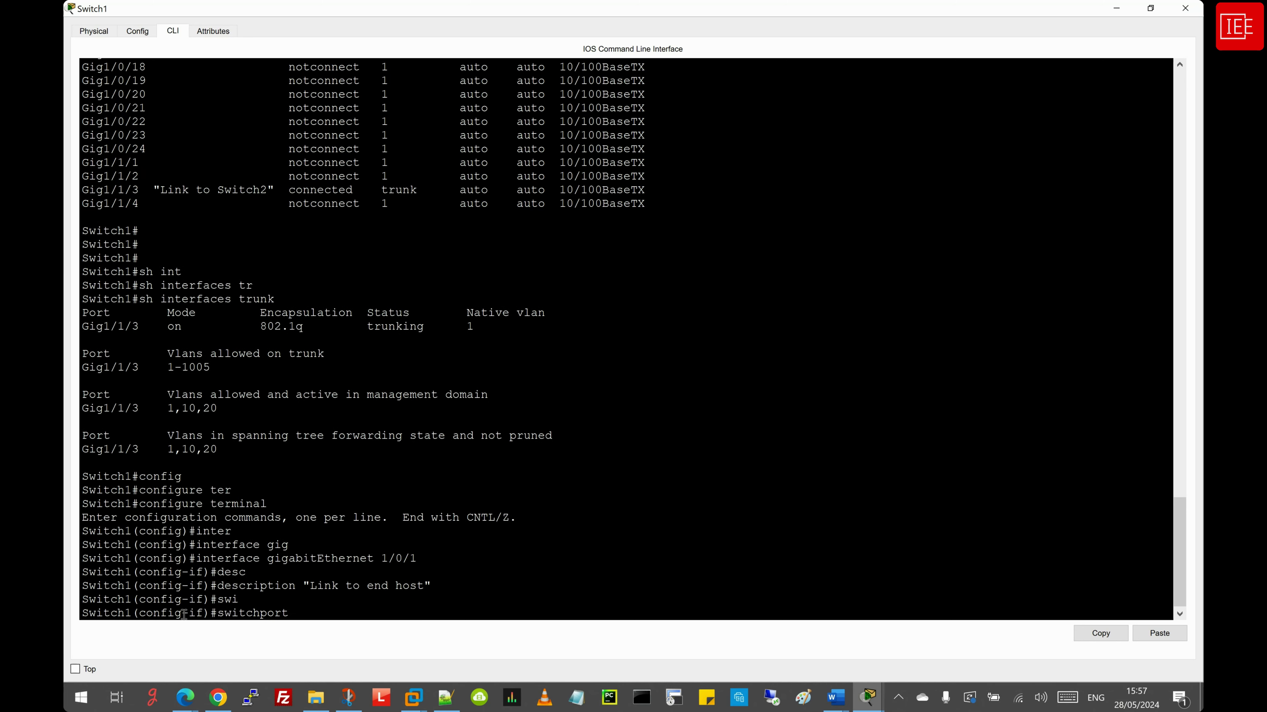
pyautogui.write('mo')
pyautogui.press('Tab')
pyautogui.write('acc')
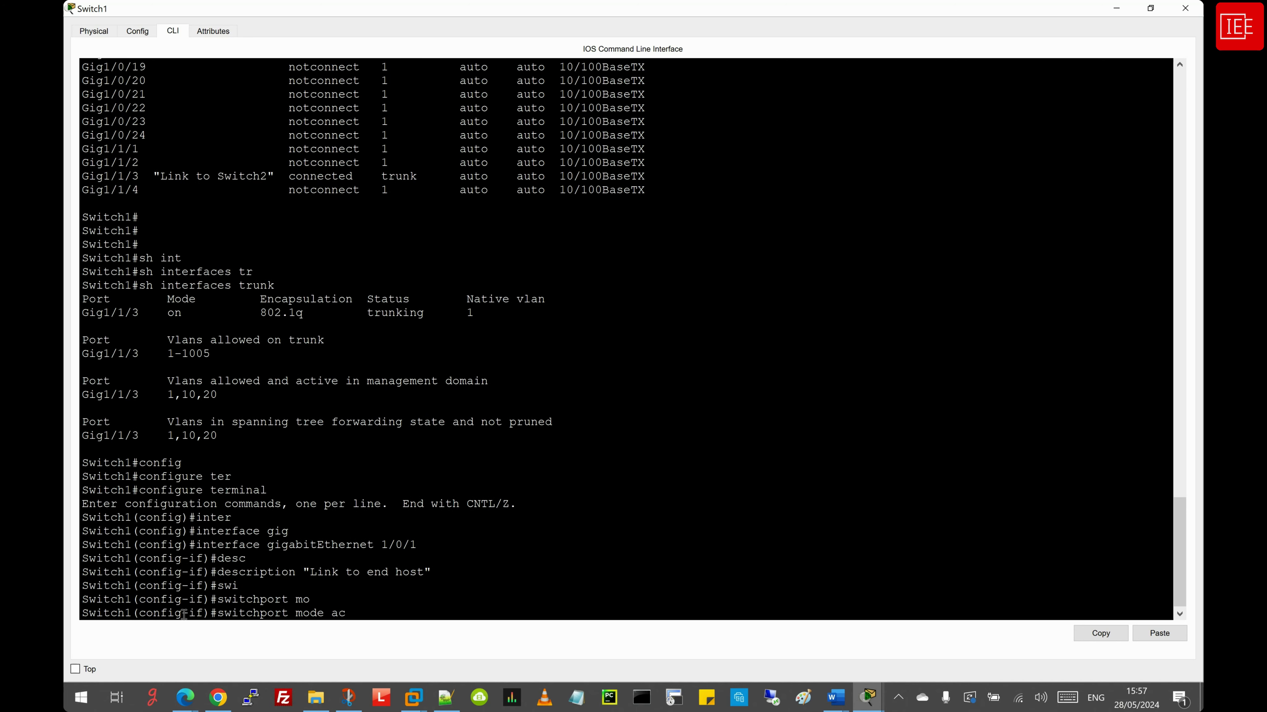
pyautogui.press('Tab')
pyautogui.press('Return')
# Assign Switch1's GigabitEthernet 1/0/1 to access VLAN 10
pyautogui.write('sw')
pyautogui.press('Tab')
pyautogui.write('acc')
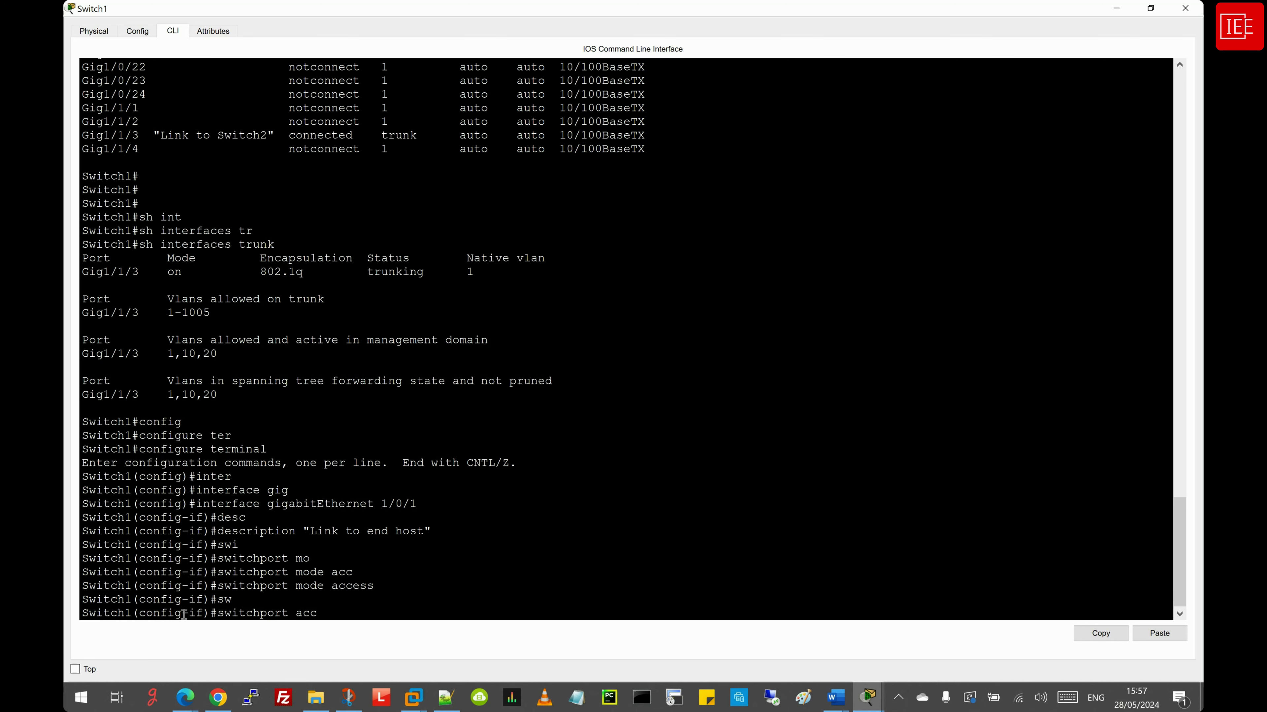
pyautogui.press('Tab')
pyautogui.write('vl')
pyautogui.press('Tab')
pyautogui.write('10')
pyautogui.press('Return')
pyautogui.press('Return')
pyautogui.press('Return')
# Enter interface configuration for GigabitEthernet 1/1/1 on Switch1
pyautogui.press('Up')
pyautogui.press('Up')
pyautogui.press('Up')
pyautogui.press('Up')
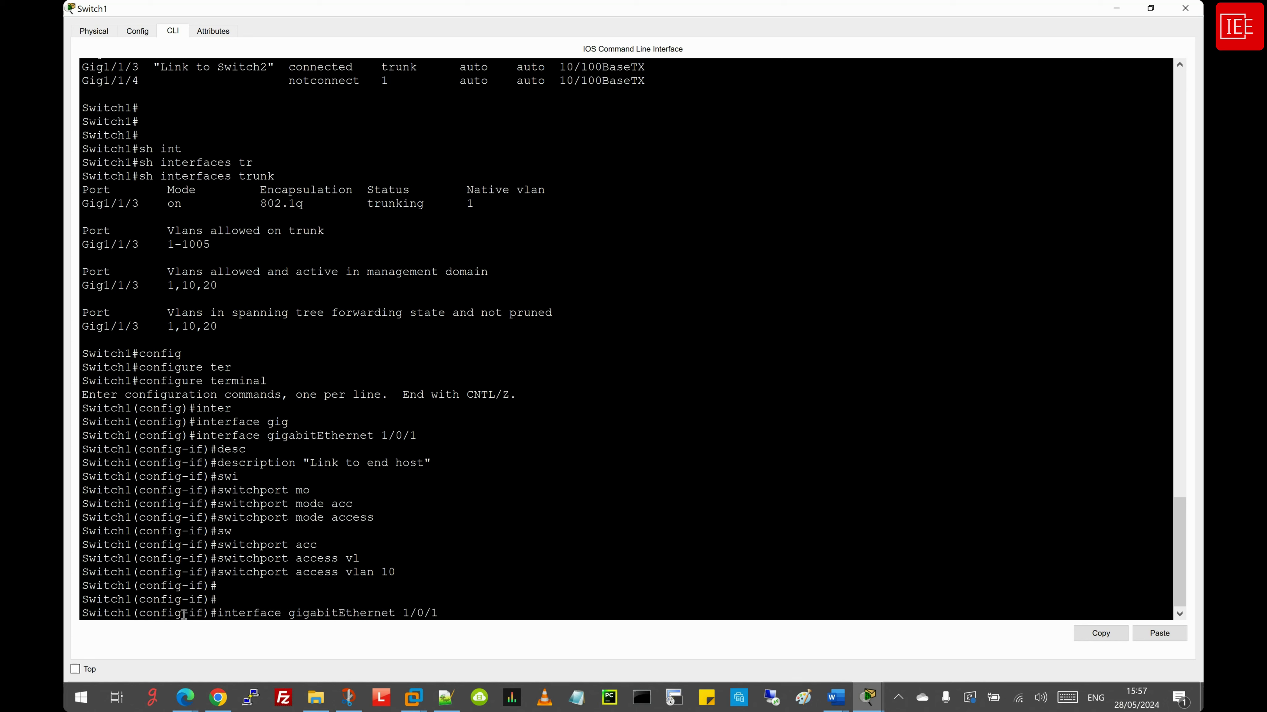
pyautogui.press('BackSpace')
pyautogui.press('BackSpace')
pyautogui.press('BackSpace')
pyautogui.write('1/1')
pyautogui.press('Return')
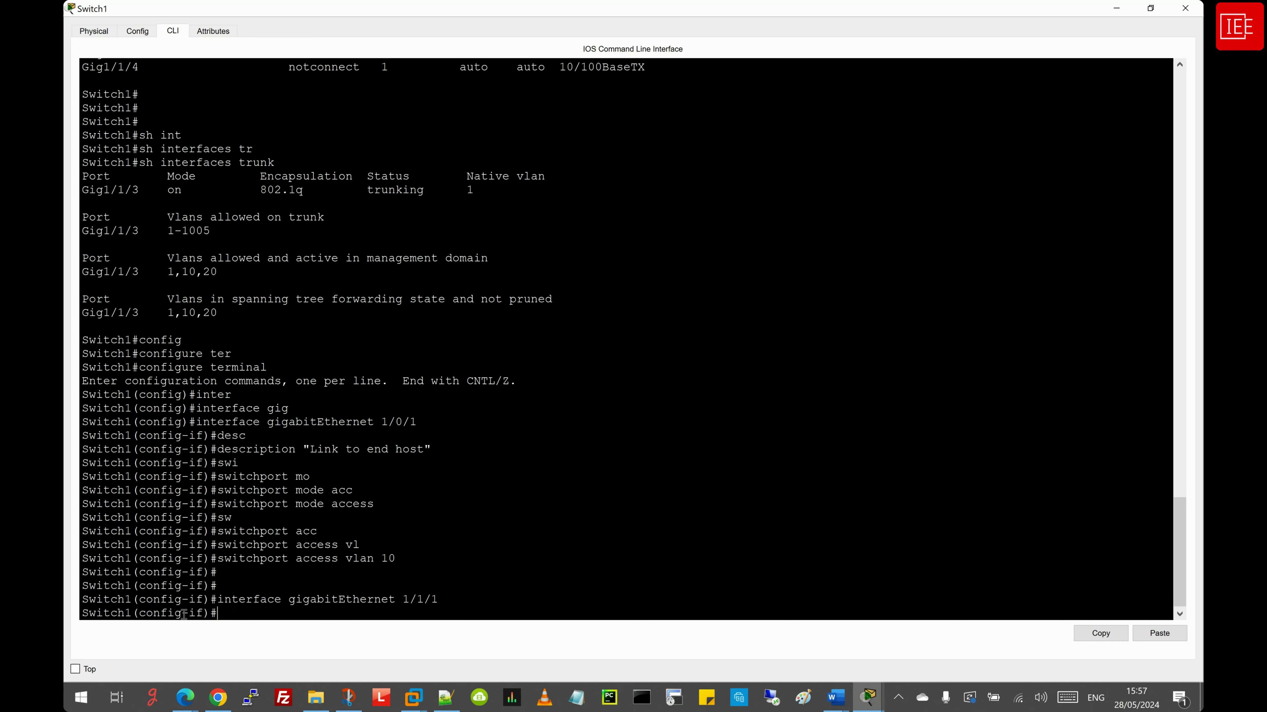
# Set the description of Switch1's GigabitEthernet 1/1/1 to "Link to Router1"
pyautogui.press('Up')
pyautogui.press('Up')
pyautogui.press('Up')
pyautogui.press('Up')
pyautogui.press('Left')
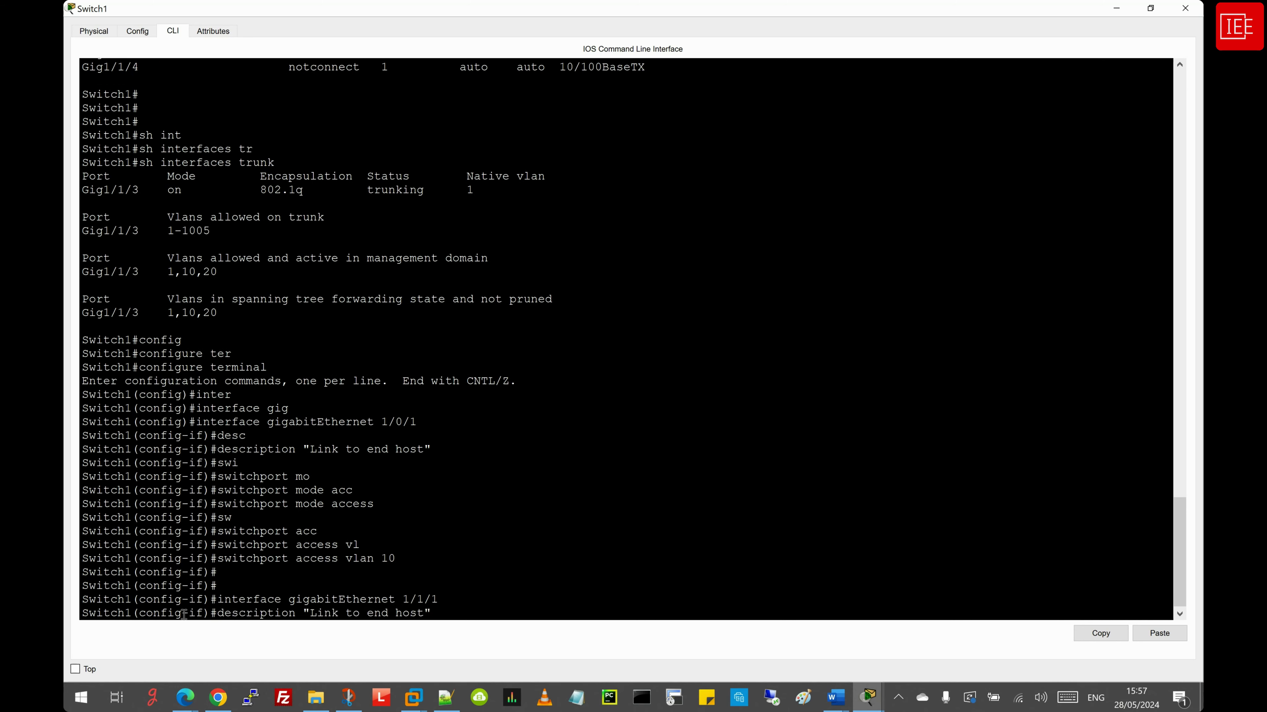
pyautogui.press('BackSpace')
pyautogui.press('BackSpace')
pyautogui.press('BackSpace')
pyautogui.press('BackSpace')
pyautogui.press('BackSpace')
pyautogui.press('BackSpace')
pyautogui.press('BackSpace')
pyautogui.press('BackSpace')
pyautogui.write('Ro')
pyautogui.press('BackSpace')
pyautogui.press('BackSpace')
pyautogui.write('Router1')
pyautogui.press('Return')
# Set Switch1's GigabitEthernet 1/1/1 to access mode with switchport mode access
pyautogui.press('Up')
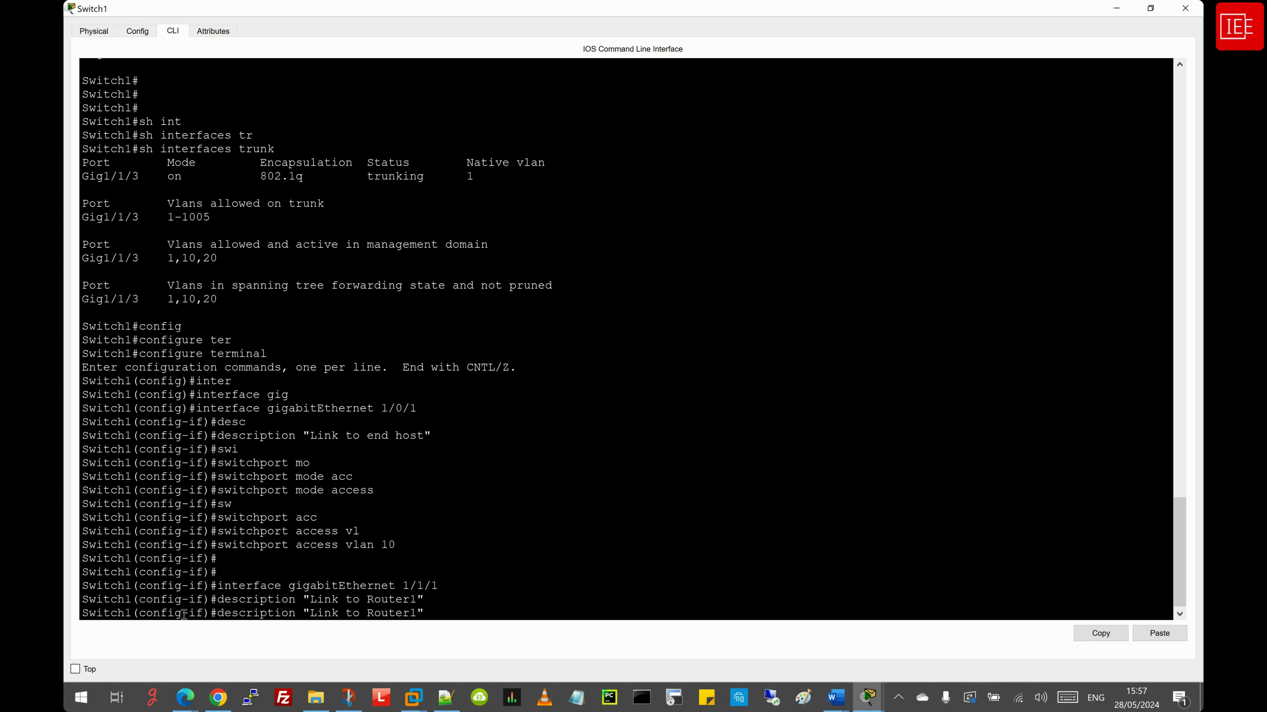
pyautogui.press('Up')
pyautogui.press('Up')
pyautogui.press('Up')
pyautogui.press('Return')
# Assign Switch1's GigabitEthernet 1/1/1 to access VLAN 10
pyautogui.press('Up')
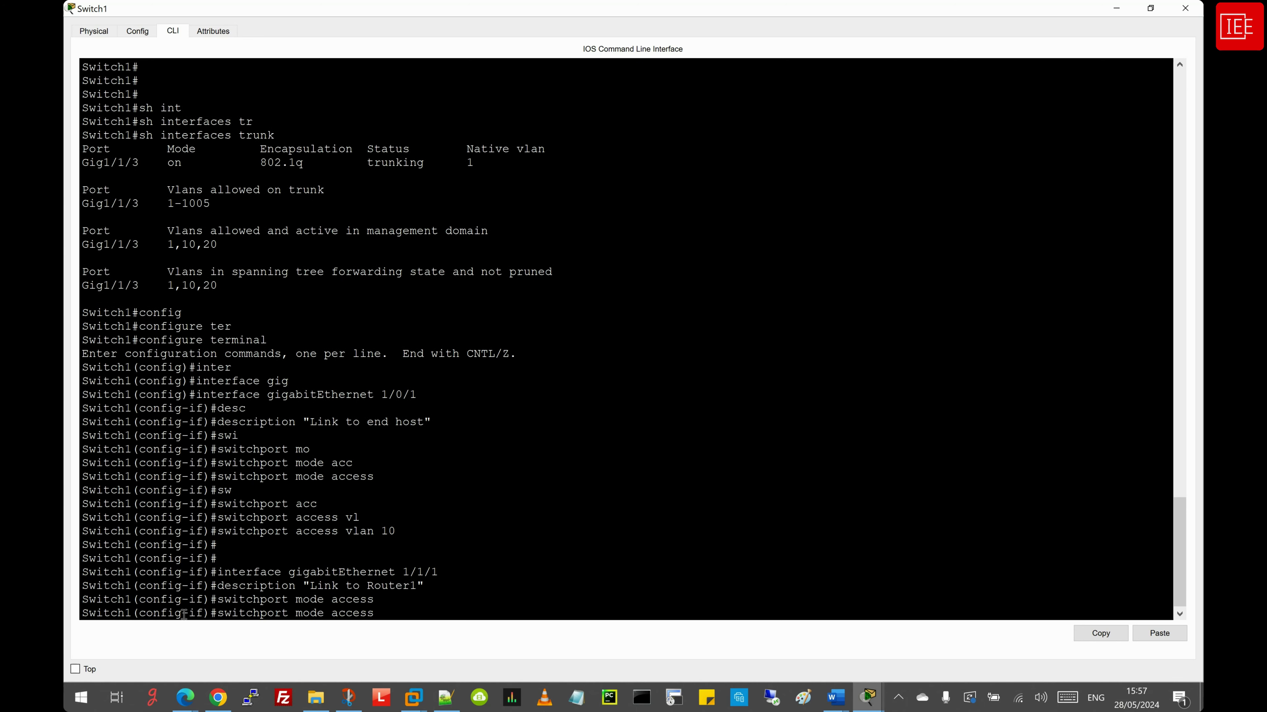
pyautogui.press('Up')
pyautogui.press('Up')
pyautogui.press('Up')
pyautogui.press('Return')
pyautogui.press('Return')
pyautogui.press('Return')
pyautogui.press('Return')
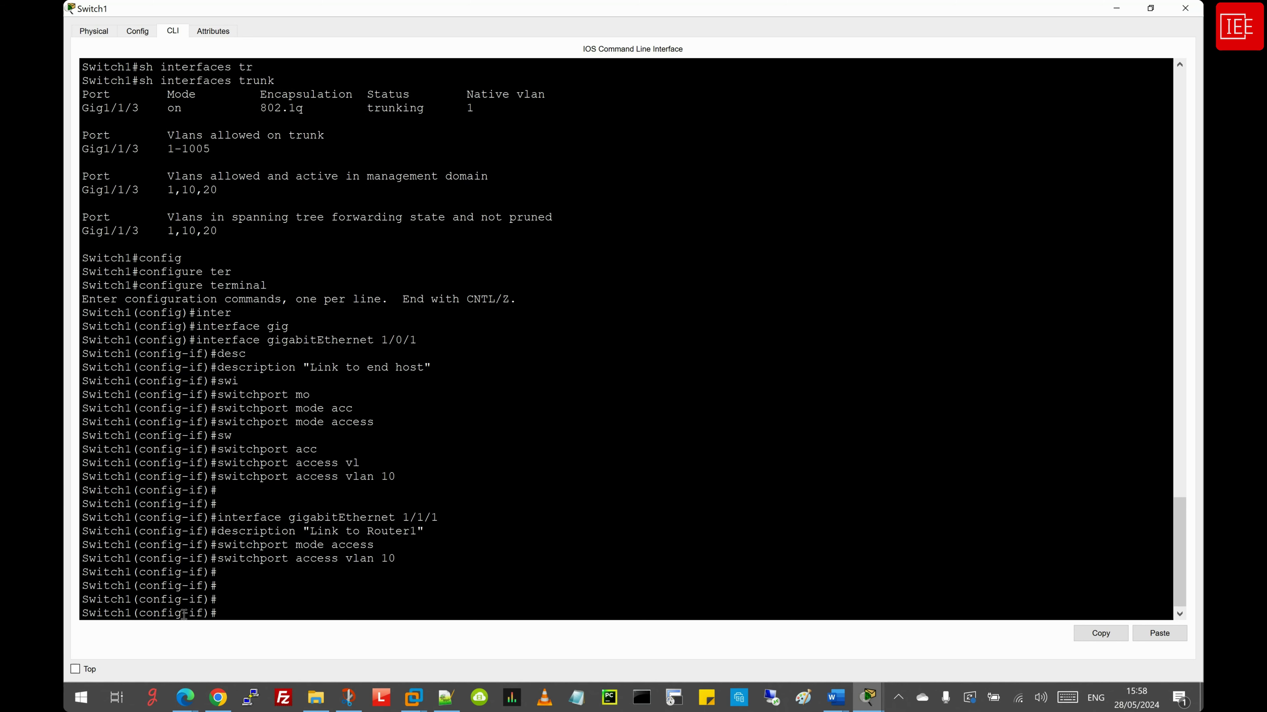
# End configuration mode on Switch1 and return to the privileged EXEC prompt
pyautogui.press('Return')
pyautogui.press('Return')
pyautogui.write('end')
pyautogui.press('Return')
pyautogui.press('Return')
pyautogui.press('Return')
pyautogui.press('Return')
pyautogui.press('Return')
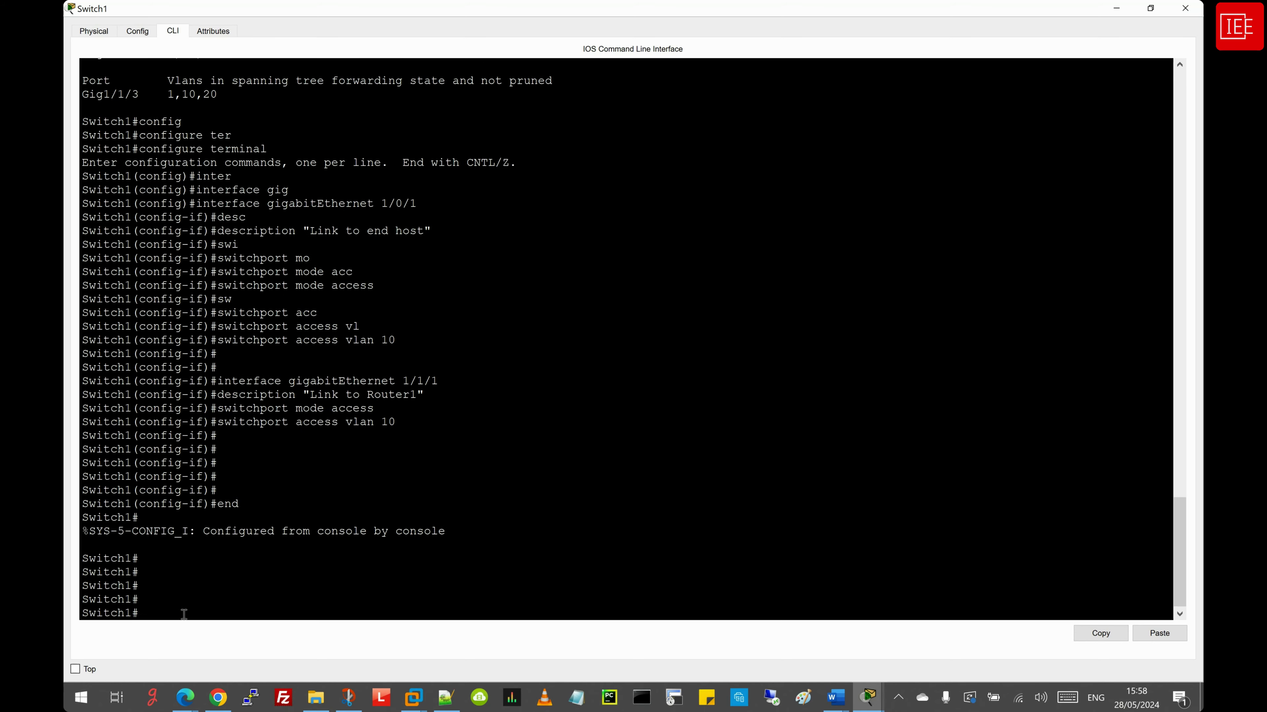
# Show the status of Switch1's interfaces and examine the connection status and VLAN of Gig1/0/1 and Gig1/1/1
pyautogui.write('sh inter')
pyautogui.press('Tab')
pyautogui.write('sta')
pyautogui.press('Tab')
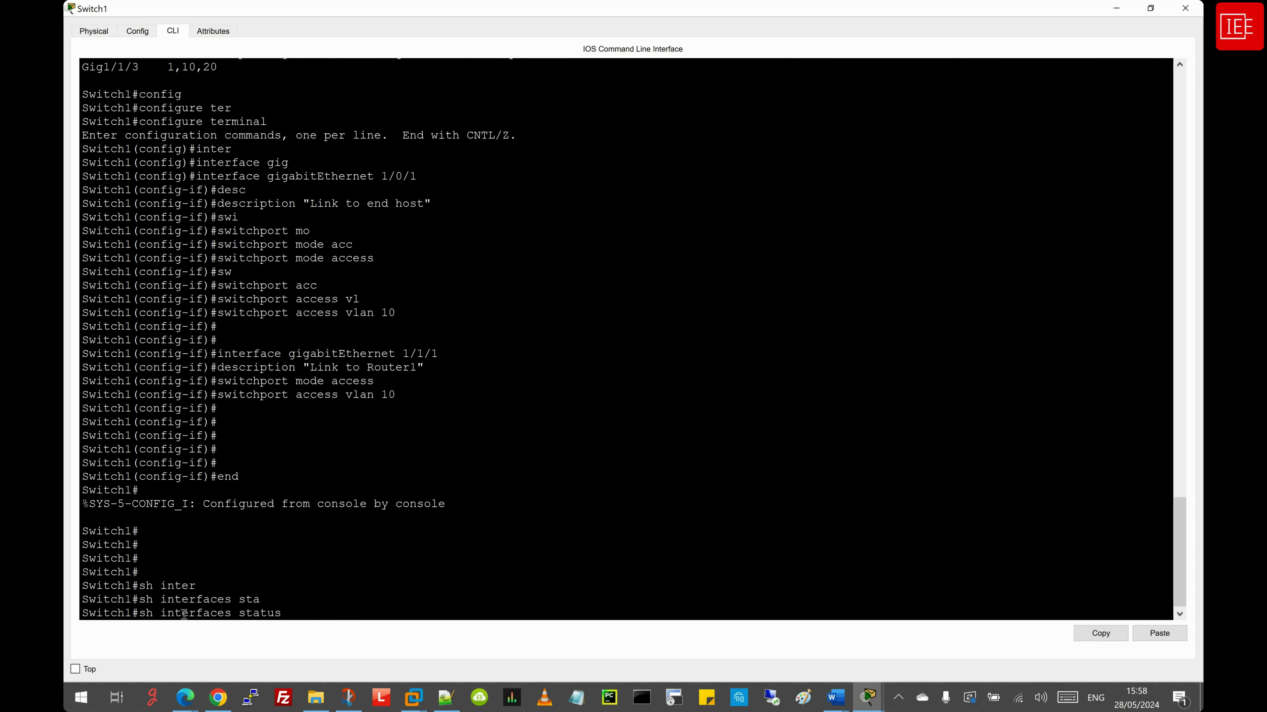
pyautogui.press('Return')
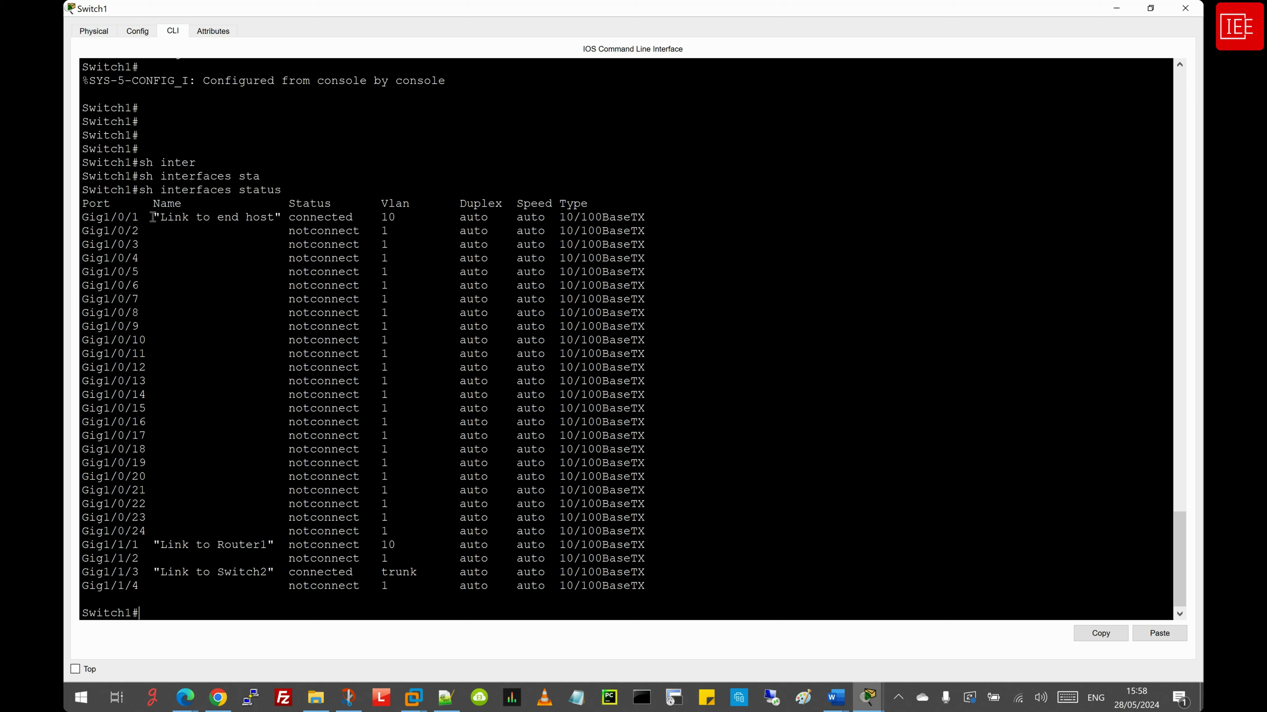
pyautogui.moveTo(289, 217); pyautogui.dragTo(357, 218)
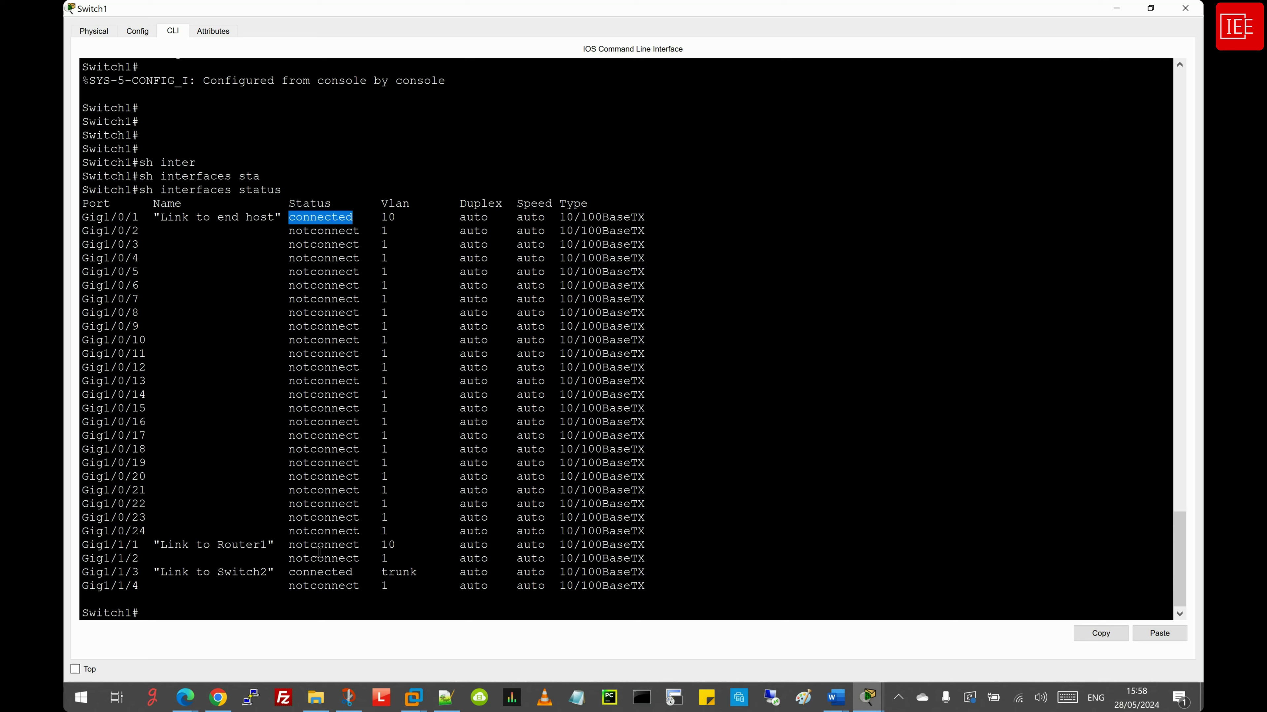
pyautogui.moveTo(224, 544); pyautogui.dragTo(396, 544)
pyautogui.click(311, 546)
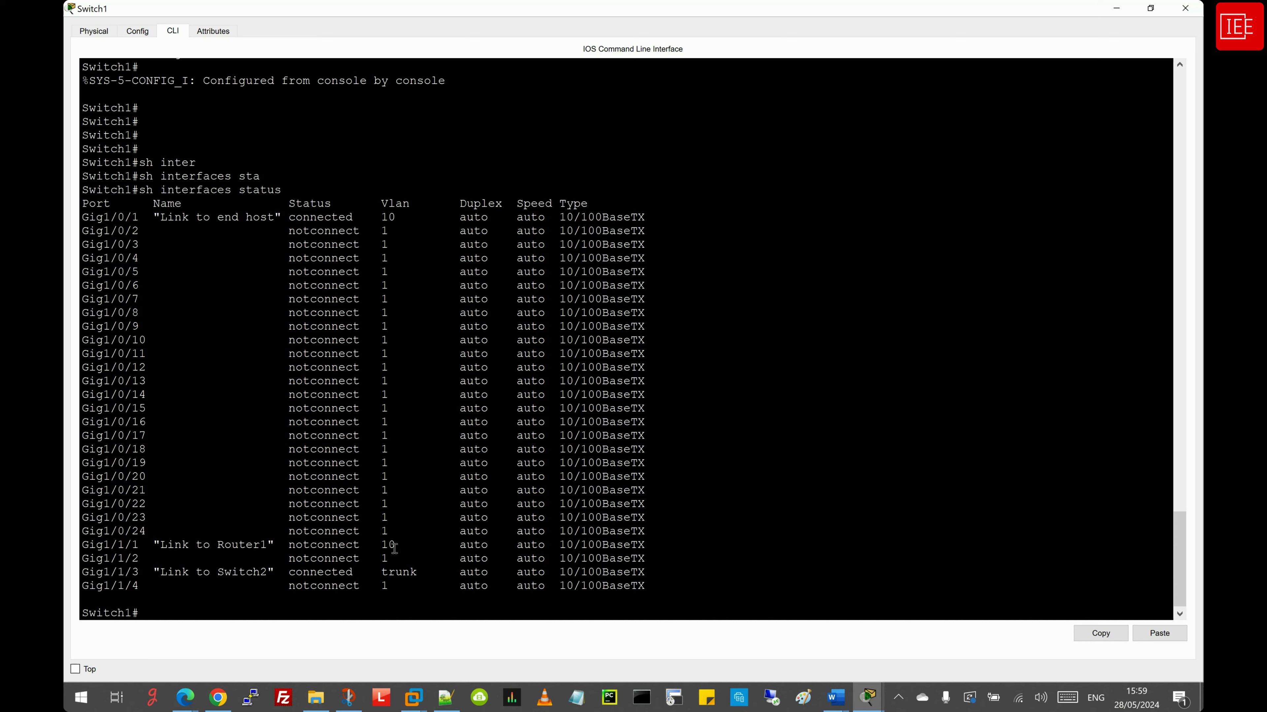
pyautogui.moveTo(380, 545); pyautogui.dragTo(396, 546)
pyautogui.click(233, 585)
pyautogui.press('Return')
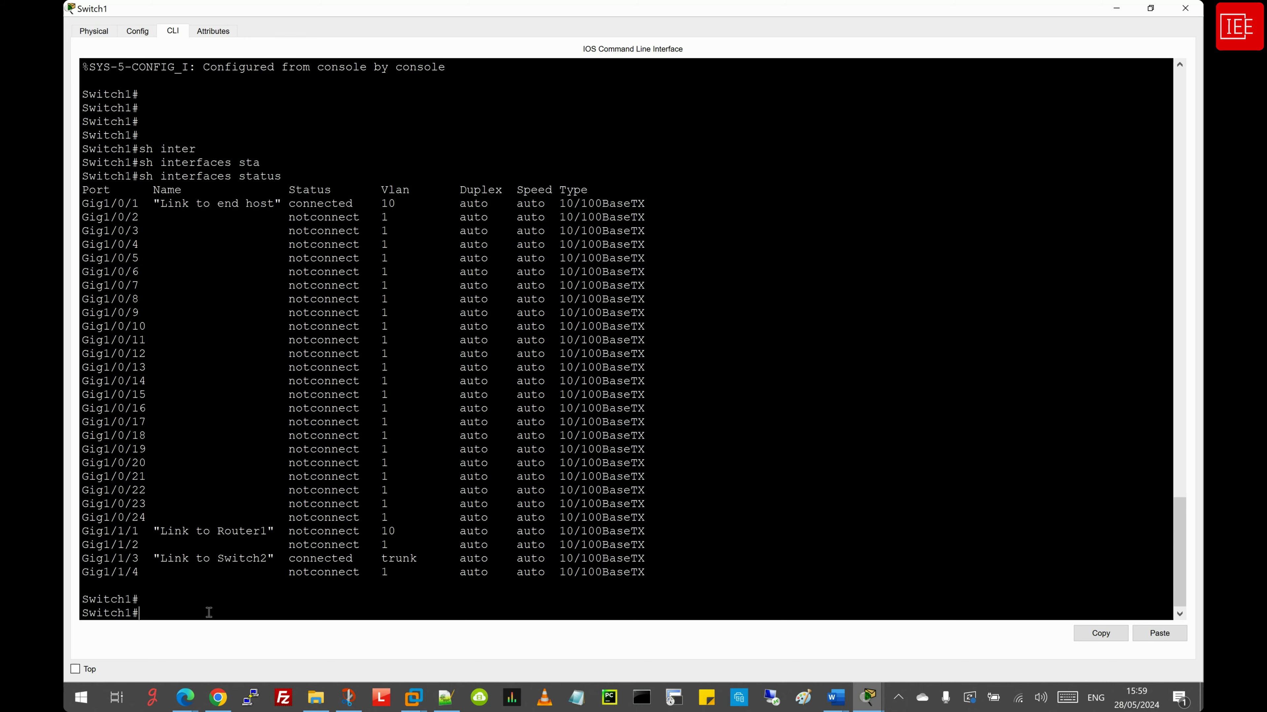
# Show the running-config section for 1/0/1$ on Switch1 and examine its description and access settings
pyautogui.write('sh run | sec 1/0/1$')
pyautogui.press('Return')
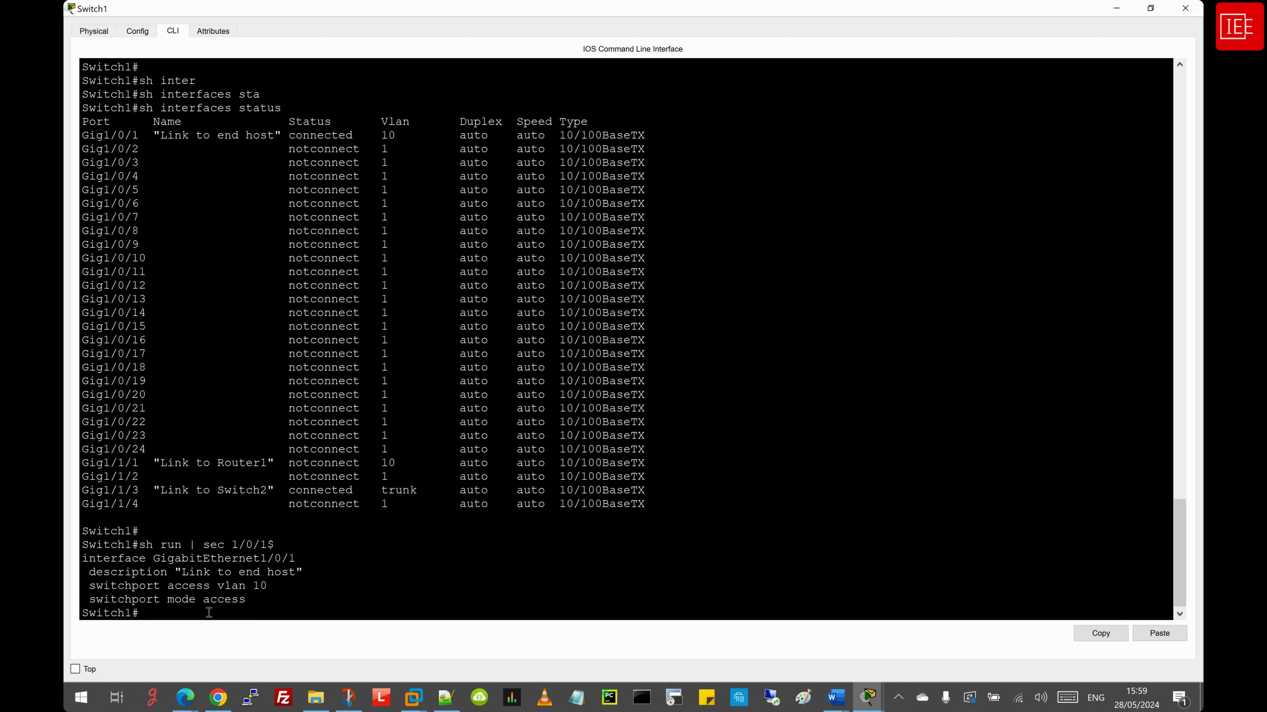
pyautogui.moveTo(82, 556); pyautogui.dragTo(276, 598)
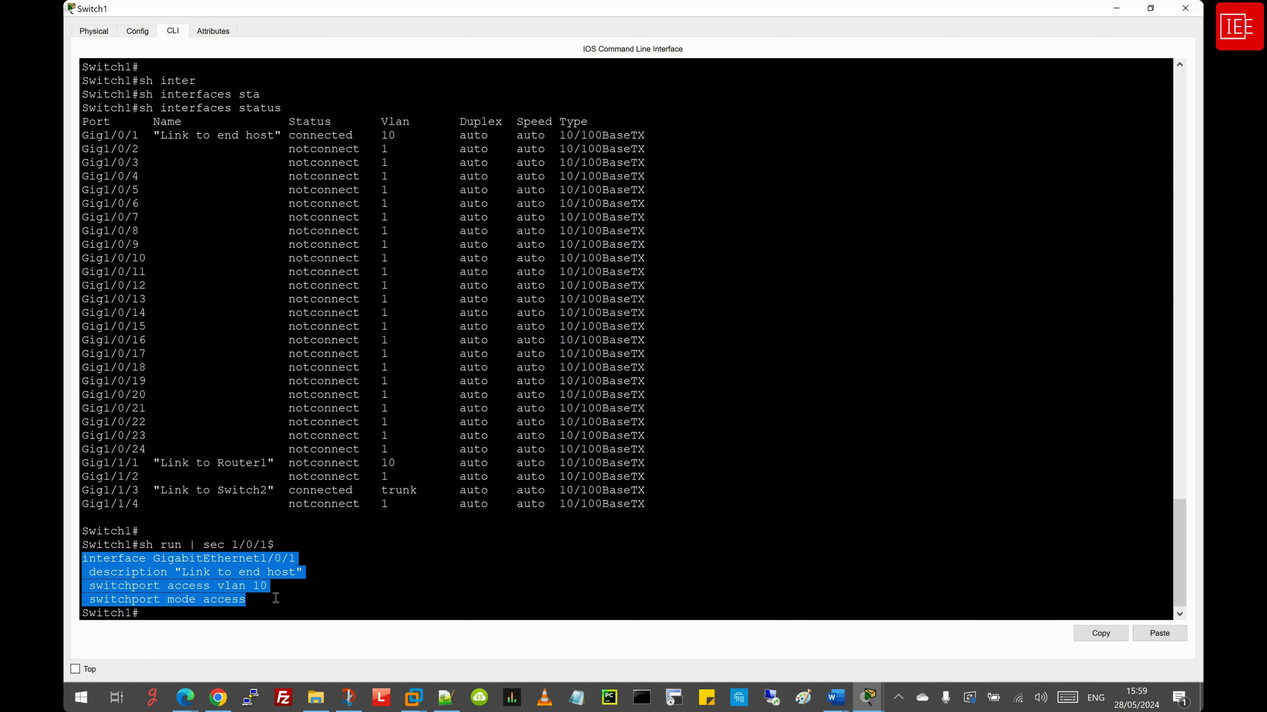
pyautogui.click(189, 611)
pyautogui.click(300, 614)
# Show the running-config section for 1/1/1$ on Switch1
pyautogui.press('Up')
pyautogui.press('Left')
pyautogui.press('Left')
pyautogui.press('Left')
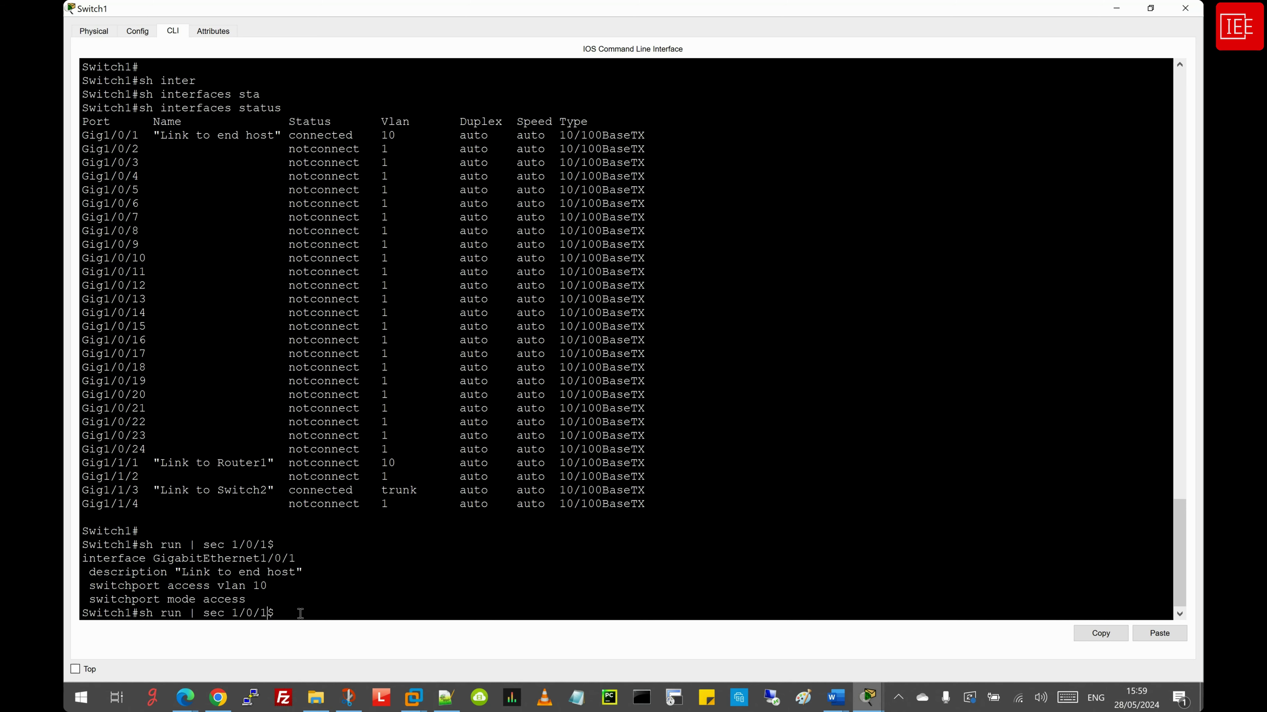
pyautogui.press('BackSpace')
pyautogui.write('1')
pyautogui.press('Return')
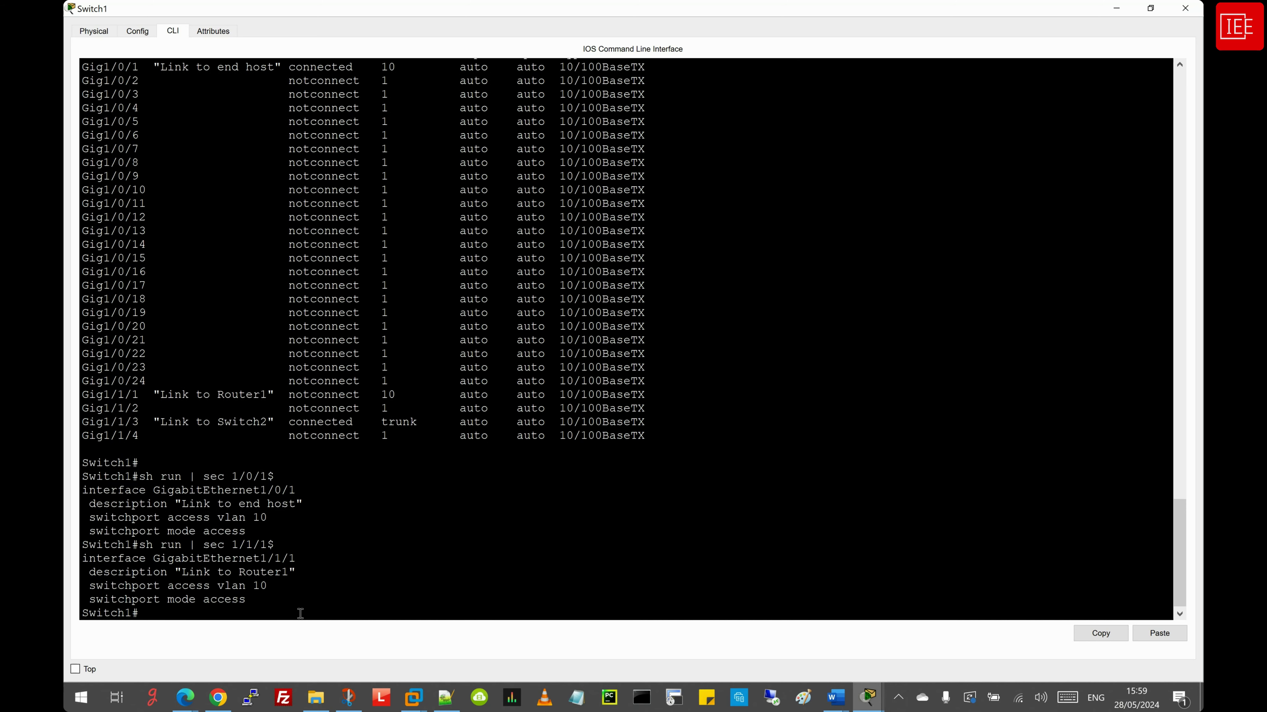
# Show the running-config section for 1/1/3$ on Switch1
pyautogui.press('Up')
pyautogui.press('BackSpace')
pyautogui.press('BackSpace')
pyautogui.write('3$')
pyautogui.press('Return')
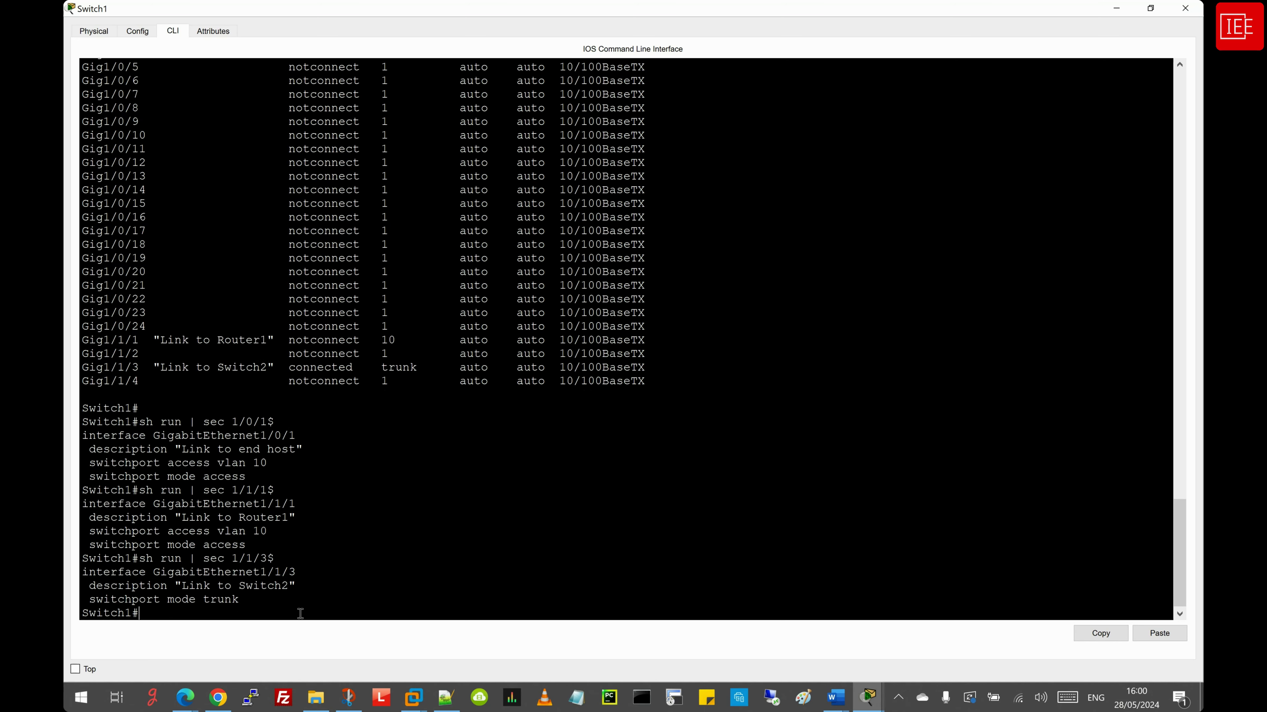
# Switch to Switch2's console and bring up a fresh prompt
pyautogui.click(851, 701)
pyautogui.click(793, 643)
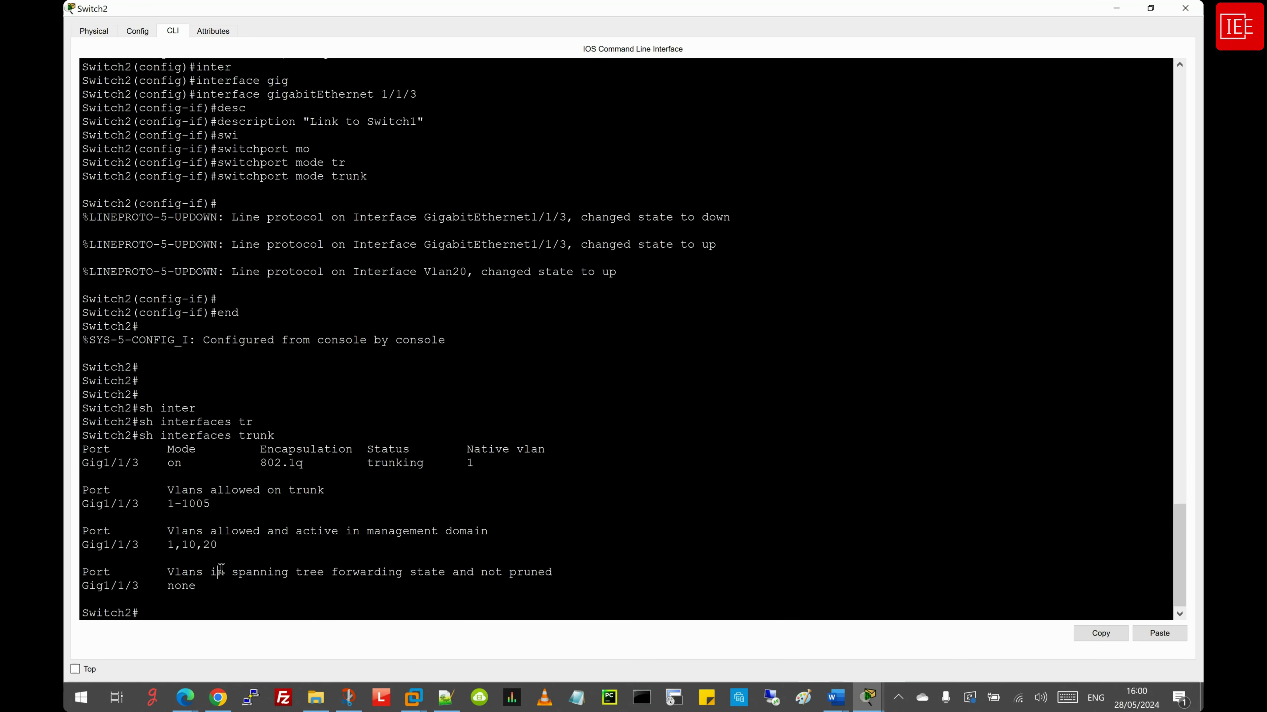
pyautogui.press('Return')
pyautogui.press('Return')
pyautogui.press('Return')
# Show the status of Switch2's interfaces and examine the Gig1/1/3 entry
pyautogui.write('sh')
pyautogui.press('Tab')
pyautogui.write('inte')
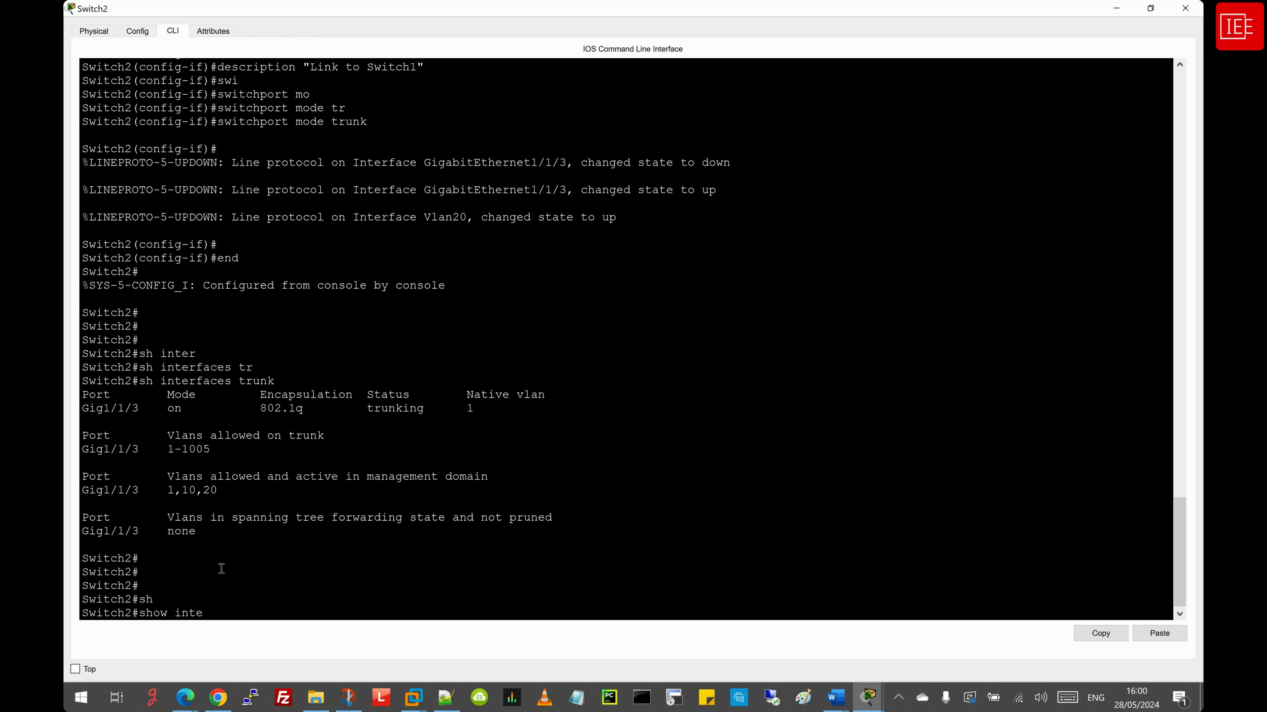
pyautogui.write('r')
pyautogui.press('Tab')
pyautogui.write('st')
pyautogui.press('Tab')
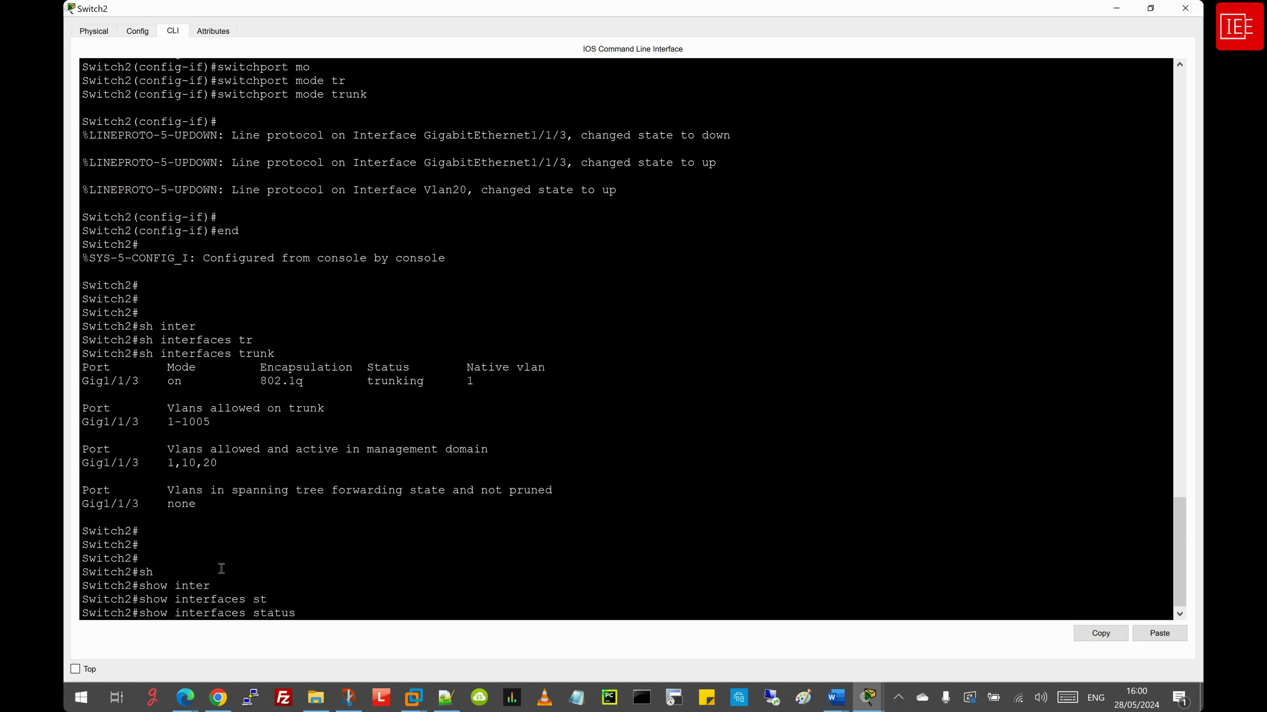
pyautogui.press('Return')
pyautogui.press('space')
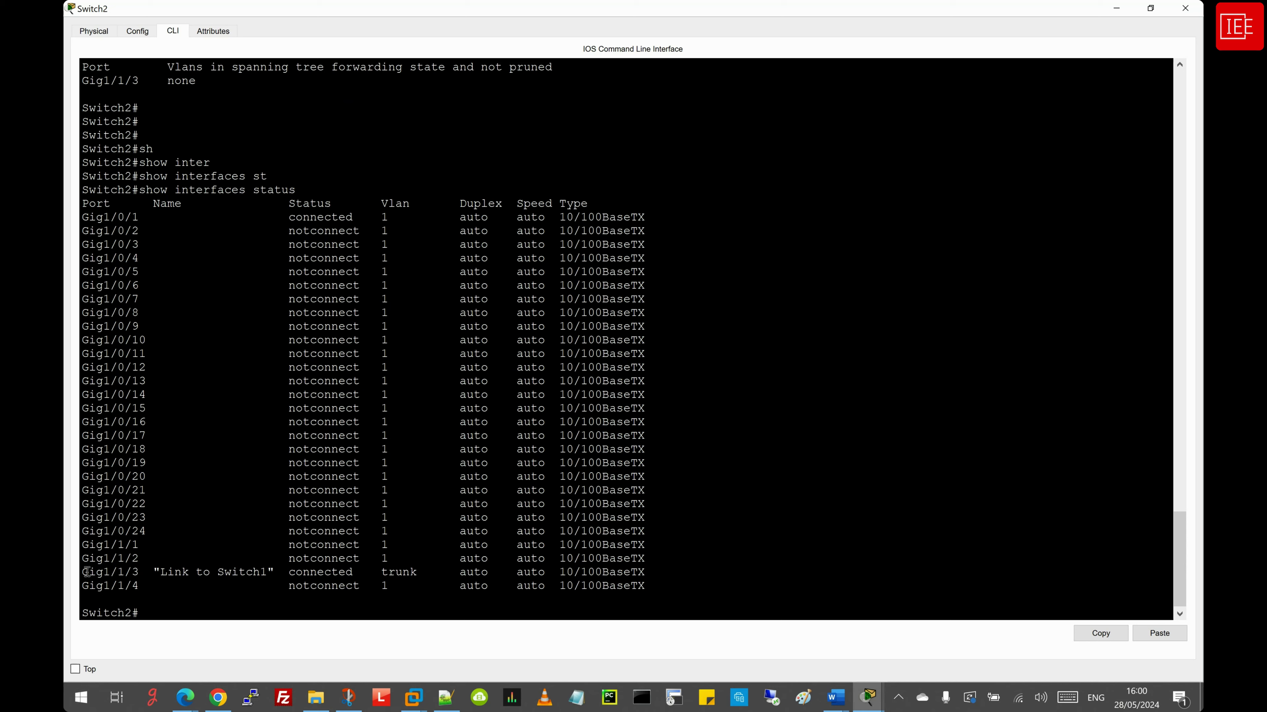
pyautogui.moveTo(86, 571); pyautogui.dragTo(646, 574)
pyautogui.click(167, 612)
# Enter global configuration mode on Switch2 with configure terminal
pyautogui.write('config')
pyautogui.press('Tab')
pyautogui.write('ter')
pyautogui.press('Tab')
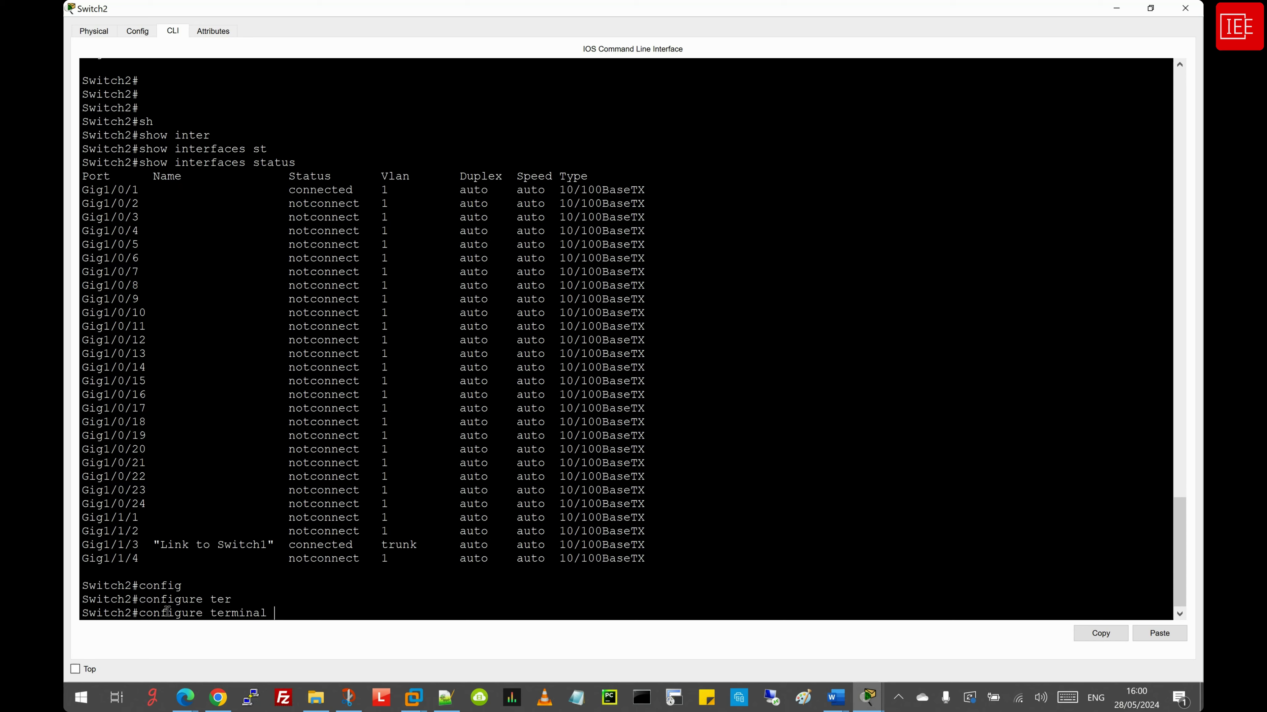
pyautogui.press('Return')
# Enter interface configuration for GigabitEthernet 1/0/1 on Switch2
pyautogui.write('in')
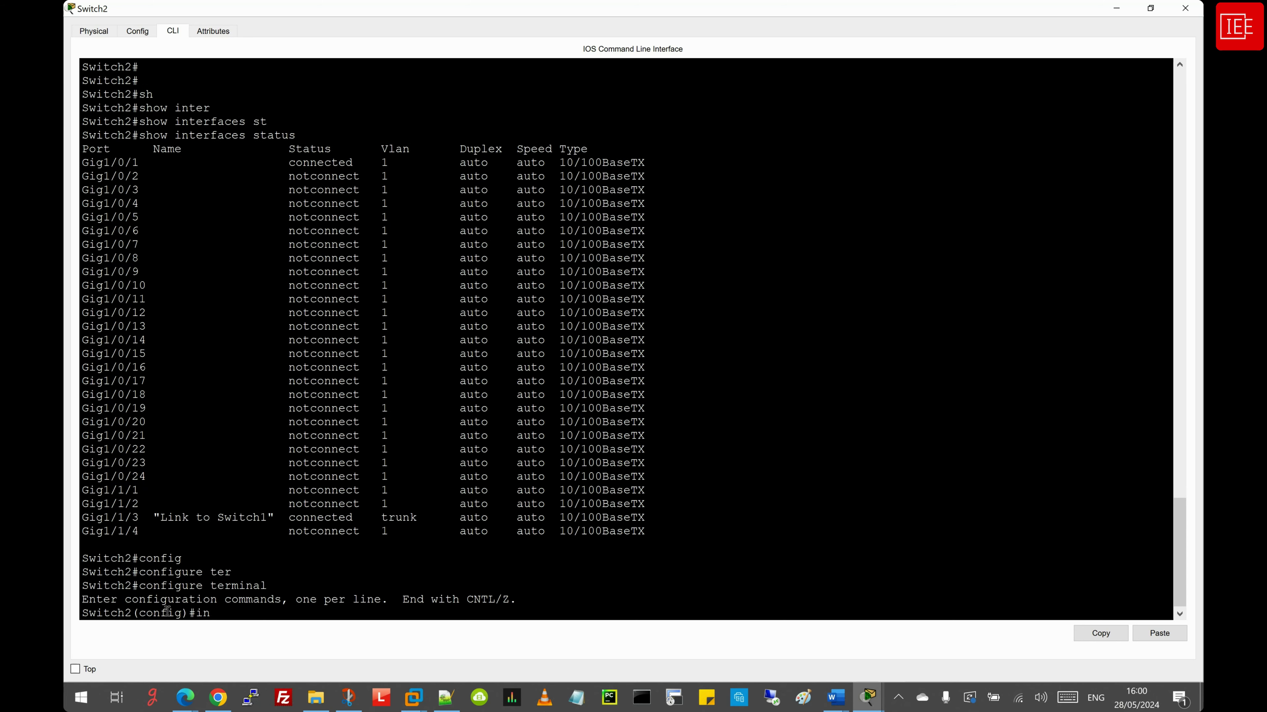
pyautogui.write('ter')
pyautogui.press('Tab')
pyautogui.write('gig')
pyautogui.press('Tab')
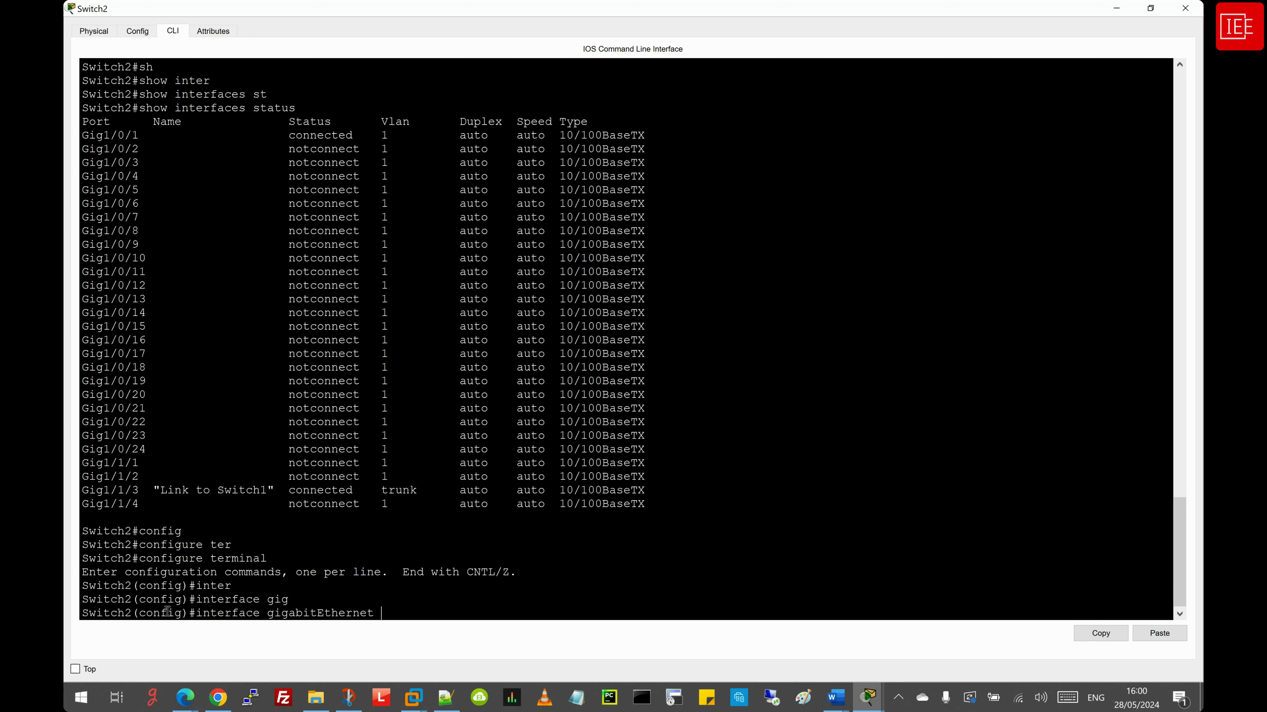
pyautogui.write('1/0/1')
pyautogui.press('Return')
# Set the description of Switch2's GigabitEthernet 1/0/1 to "Link to End Host"
pyautogui.write('desc')
pyautogui.press('Tab')
pyautogui.write('""')
pyautogui.write('Link to En')
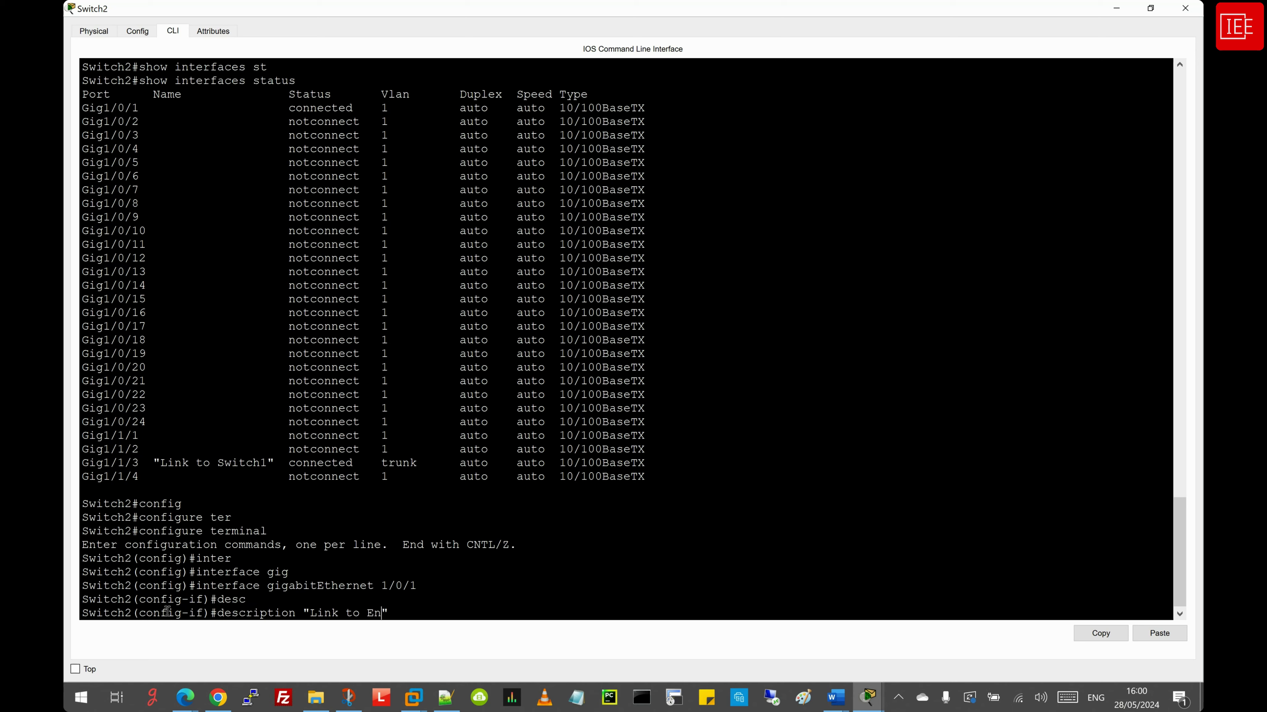
pyautogui.write('d Host')
pyautogui.press('Return')
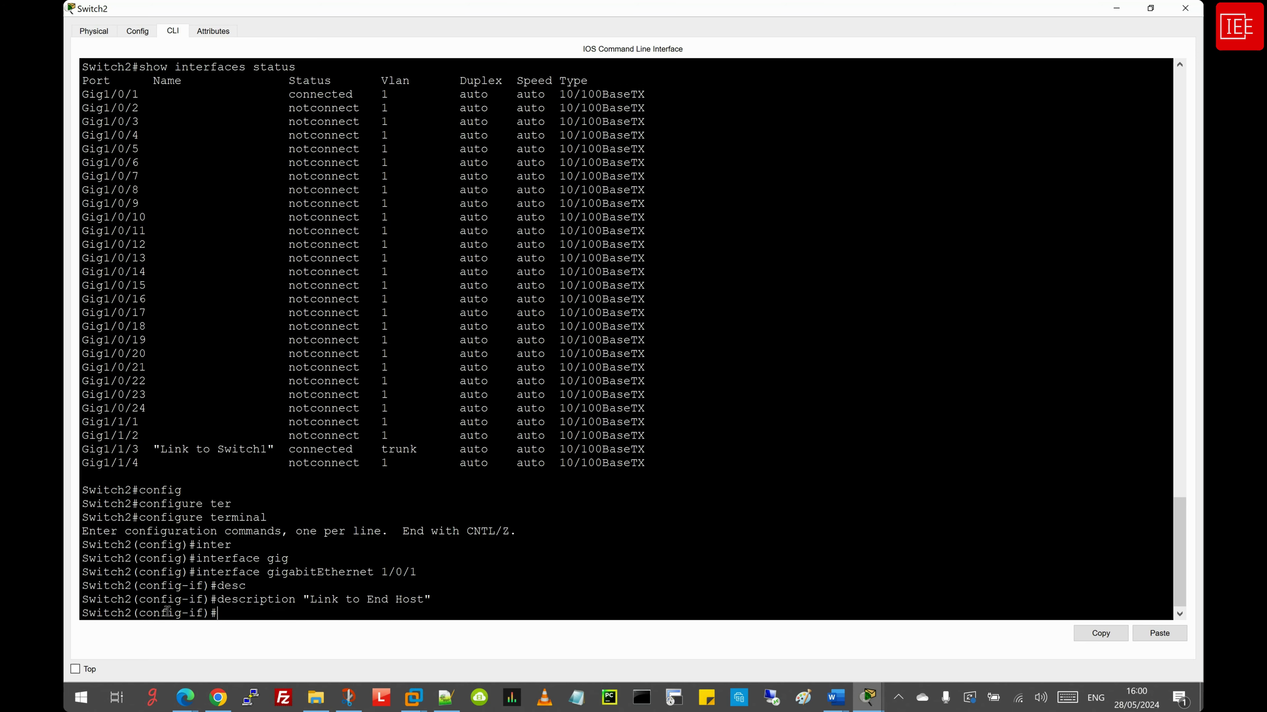
# Set Switch2's GigabitEthernet 1/0/1 to access mode with switchport mode access
pyautogui.write('swi')
pyautogui.press('Tab')
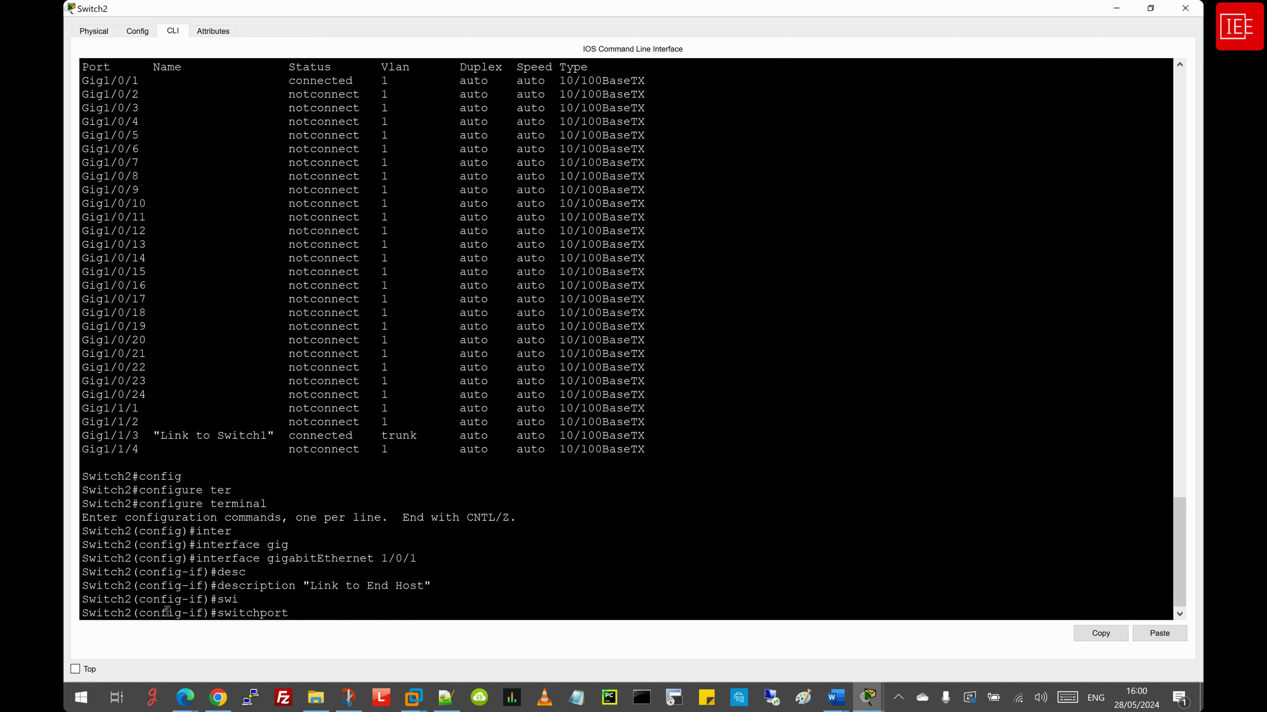
pyautogui.write('mo')
pyautogui.press('Tab')
pyautogui.write('acc')
pyautogui.press('Tab')
pyautogui.press('Return')
# Assign Switch2's GigabitEthernet 1/0/1 to access VLAN 20
pyautogui.write('s')
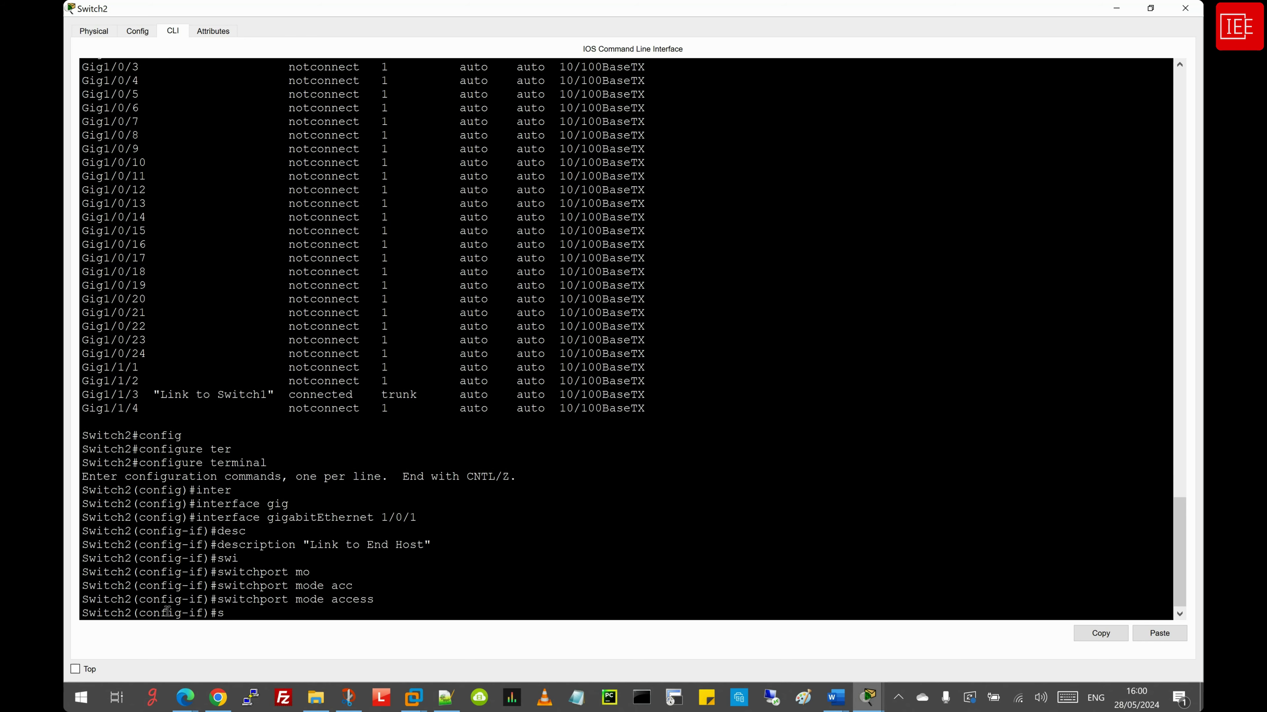
pyautogui.write('w')
pyautogui.press('Tab')
pyautogui.write('acc')
pyautogui.press('Tab')
pyautogui.write('vl')
pyautogui.press('Tab')
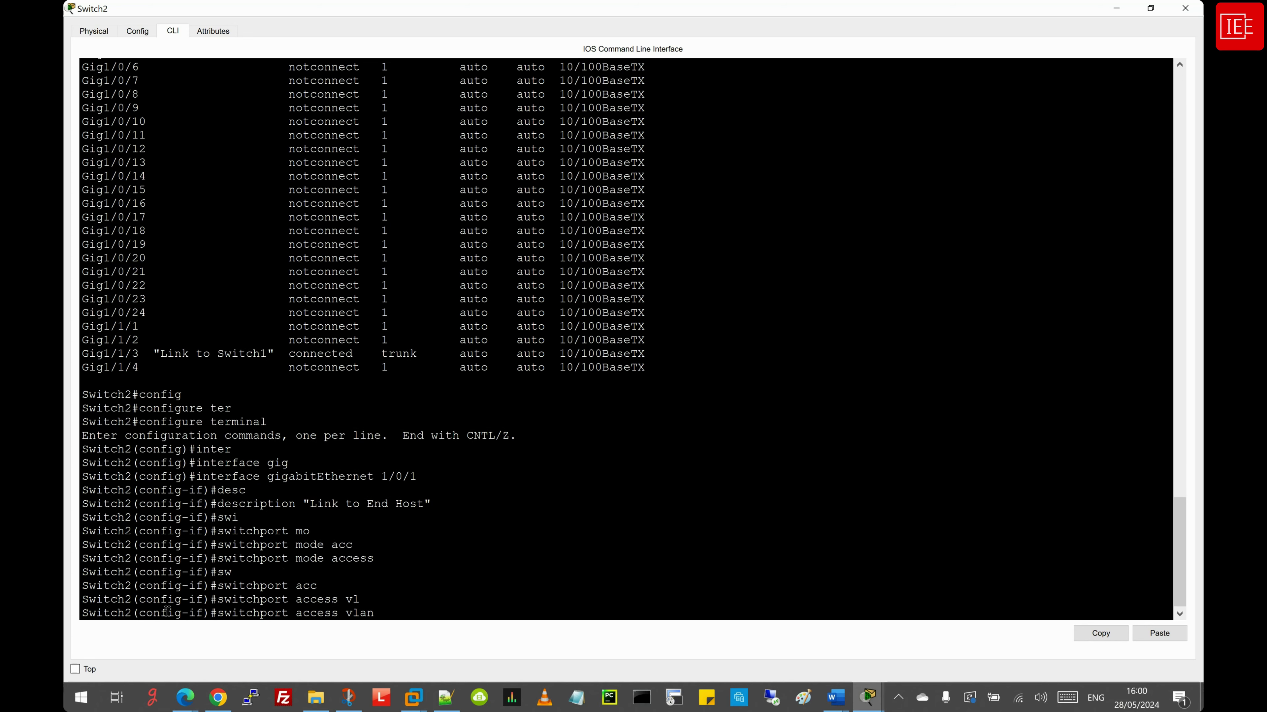
pyautogui.write('1')
pyautogui.press('BackSpace')
pyautogui.write('20')
pyautogui.press('Return')
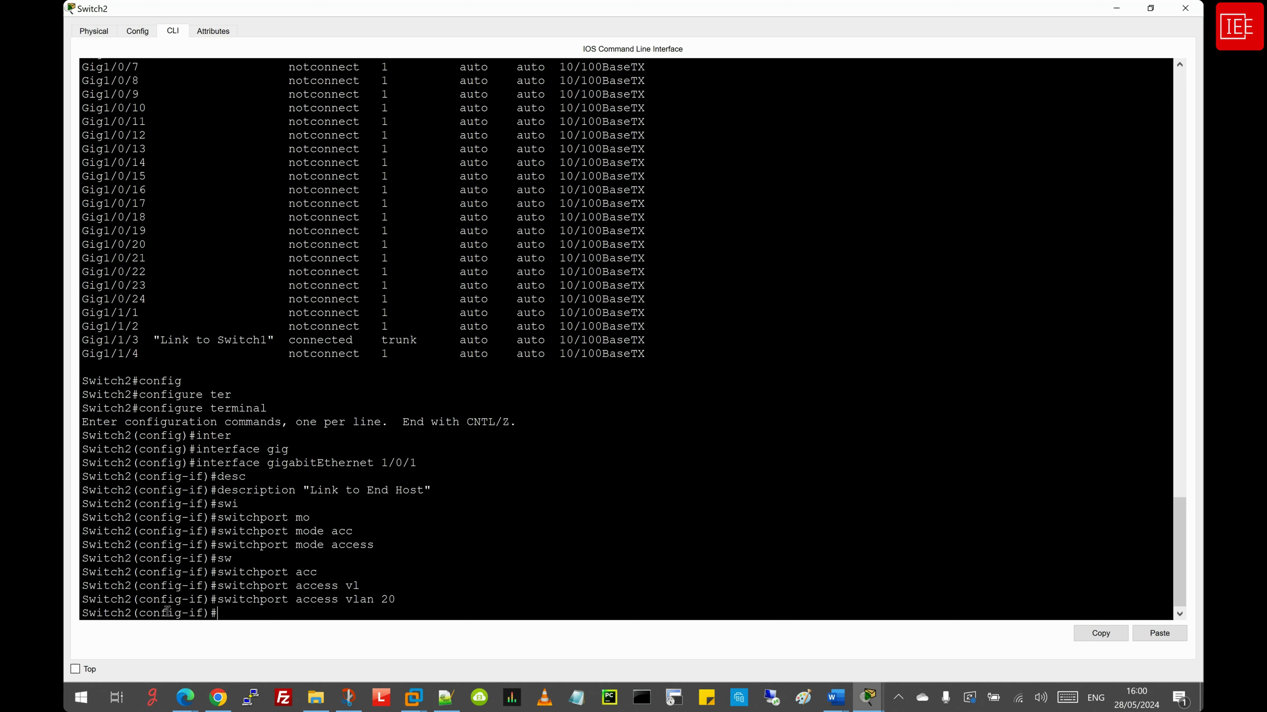
pyautogui.press('Return')
pyautogui.press('Return')
pyautogui.press('Return')
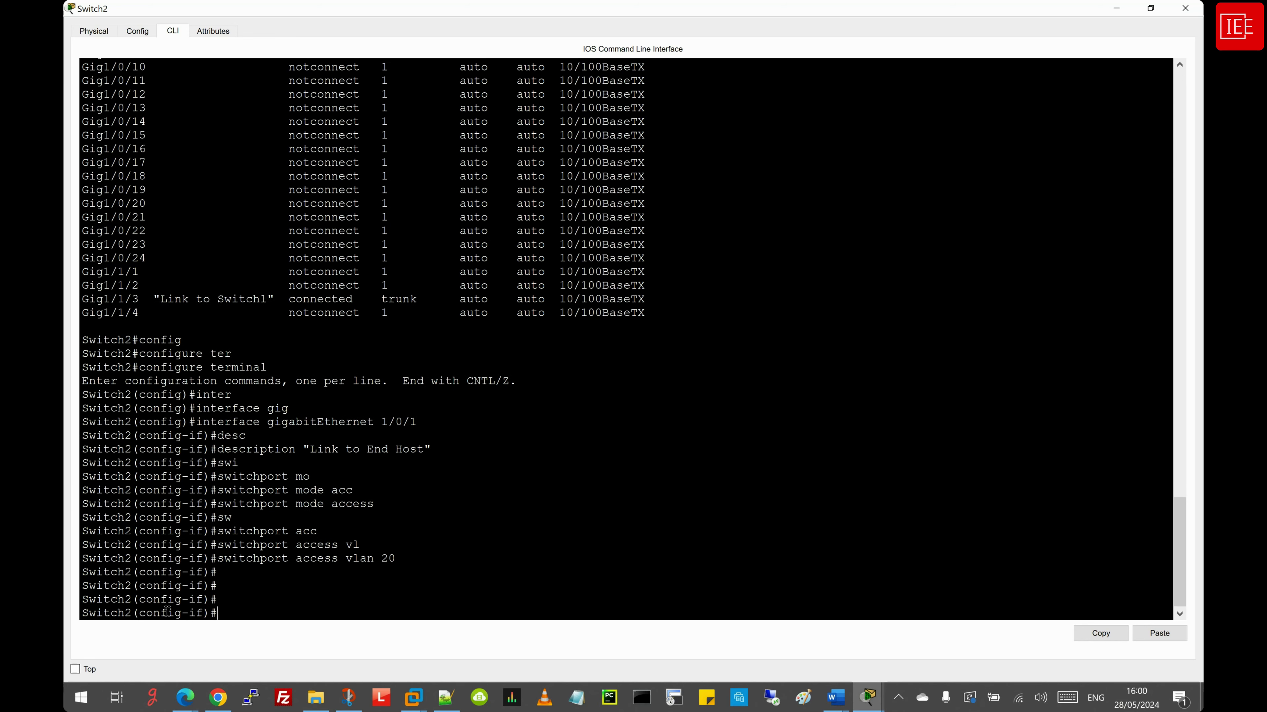
# Enter interface configuration for GigabitEthernet 1/1/2 on Switch2
pyautogui.press('Up')
pyautogui.press('Up')
pyautogui.press('Up')
pyautogui.press('Up')
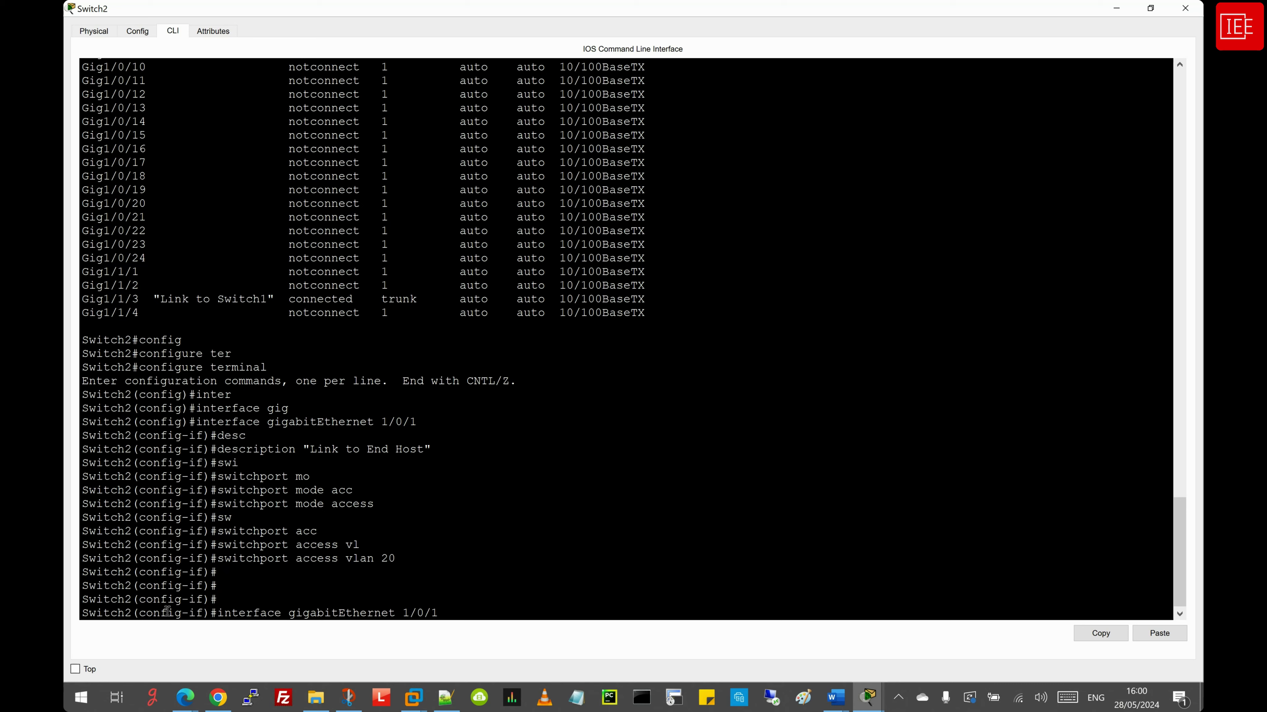
pyautogui.press('BackSpace')
pyautogui.write('1')
pyautogui.press('Right')
pyautogui.press('BackSpace')
pyautogui.write('2')
pyautogui.press('Return')
# Set the description of Switch2's GigabitEthernet 1/1/2 to "Link to Router1"
pyautogui.press('Up')
pyautogui.press('Up')
pyautogui.press('Up')
pyautogui.press('Up')
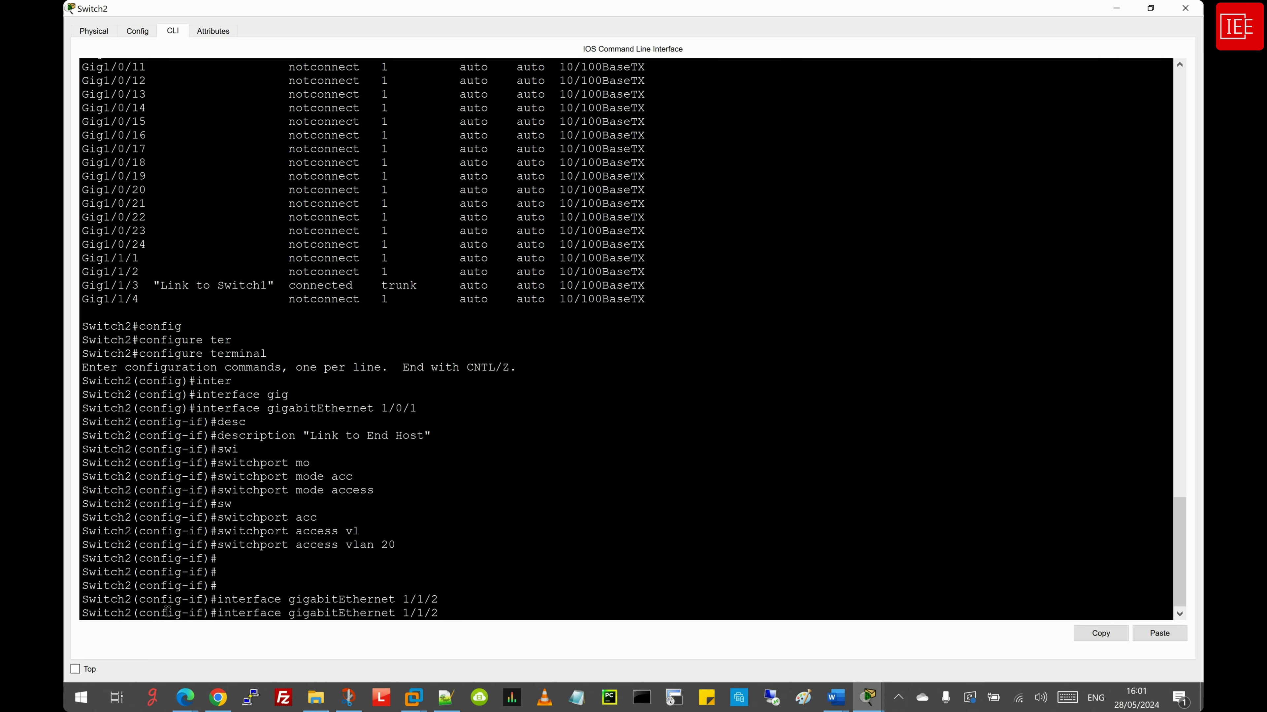
pyautogui.press('BackSpace')
pyautogui.press('BackSpace')
pyautogui.press('BackSpace')
pyautogui.press('BackSpace')
pyautogui.press('BackSpace')
pyautogui.press('BackSpace')
pyautogui.press('BackSpace')
pyautogui.press('BackSpace')
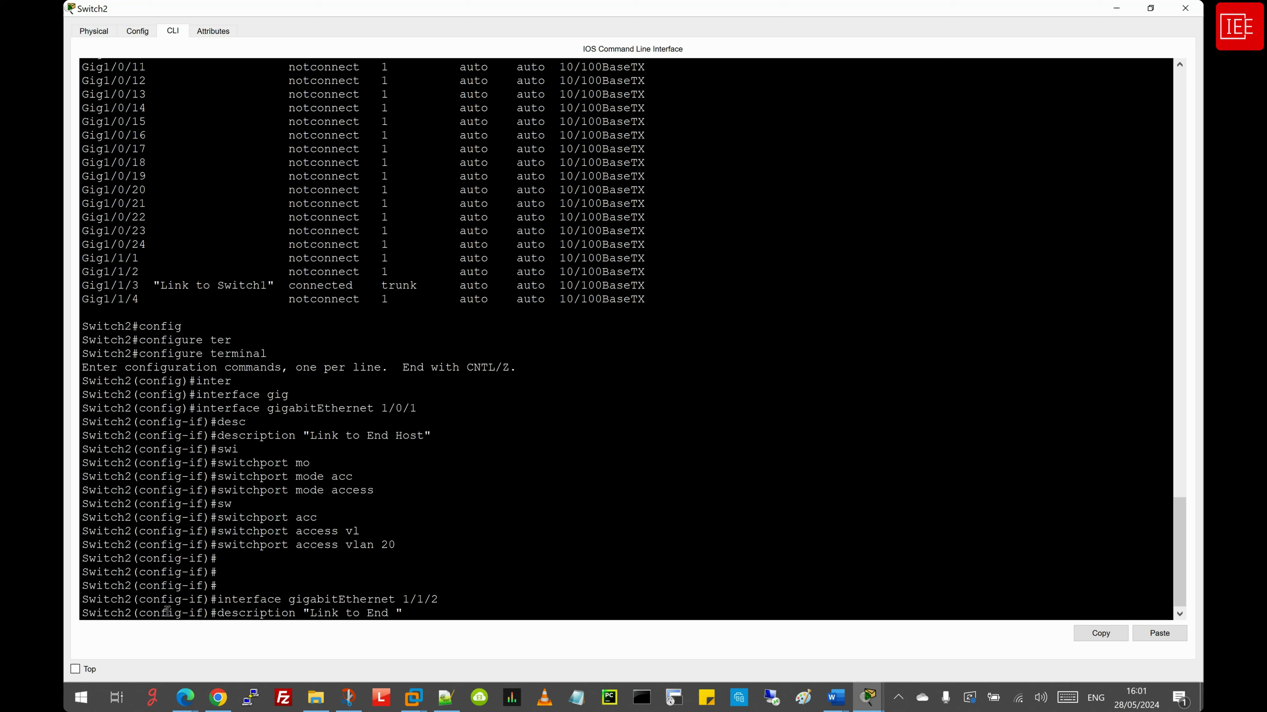
pyautogui.write('Router1')
pyautogui.press('Return')
# Set Switch2's GigabitEthernet 1/1/2 to access mode with switchport mode access
pyautogui.press('Up')
pyautogui.press('Up')
pyautogui.press('Up')
pyautogui.press('Up')
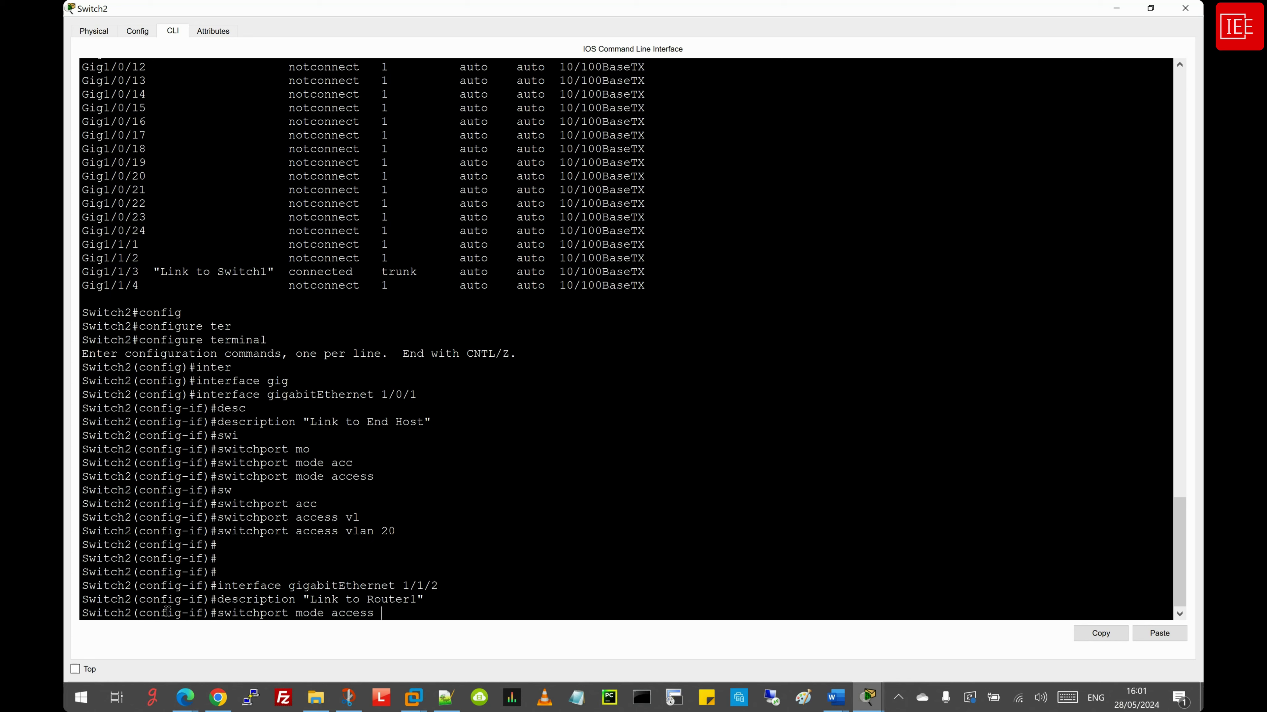
pyautogui.press('Return')
# Assign Switch2's GigabitEthernet 1/1/2 to access VLAN 20
pyautogui.press('Up')
pyautogui.press('Up')
pyautogui.press('Up')
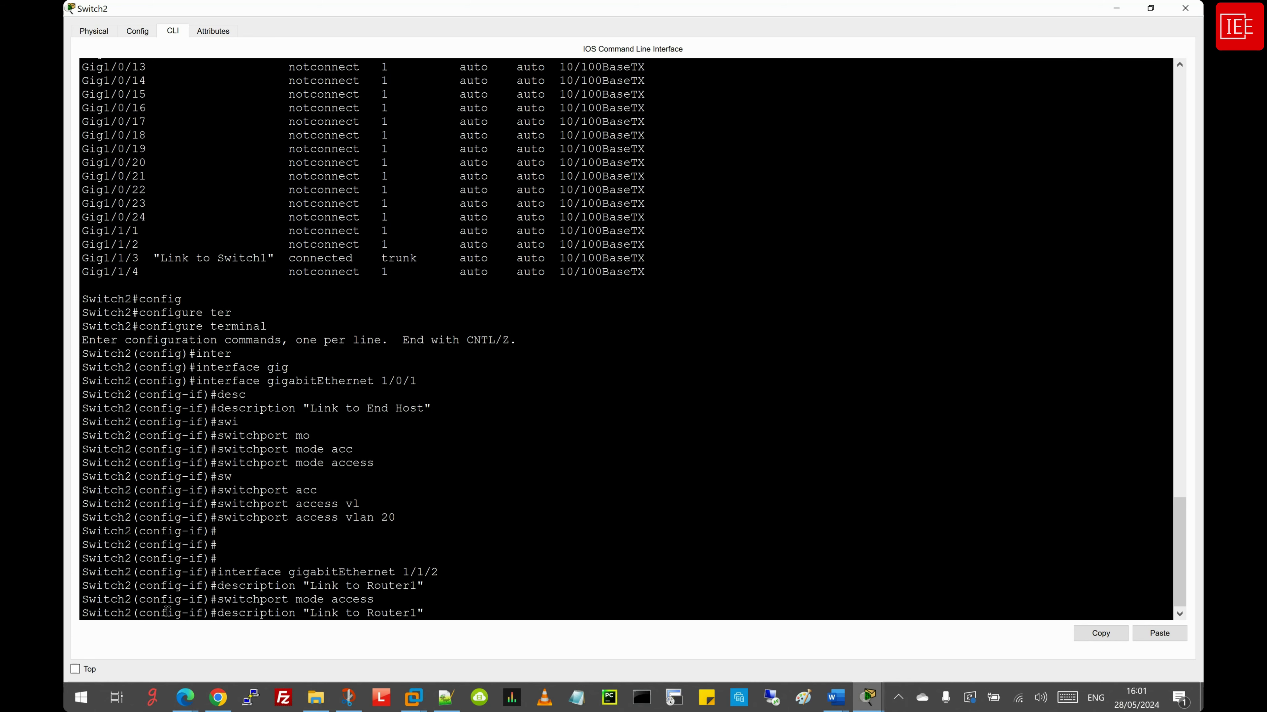
pyautogui.press('Up')
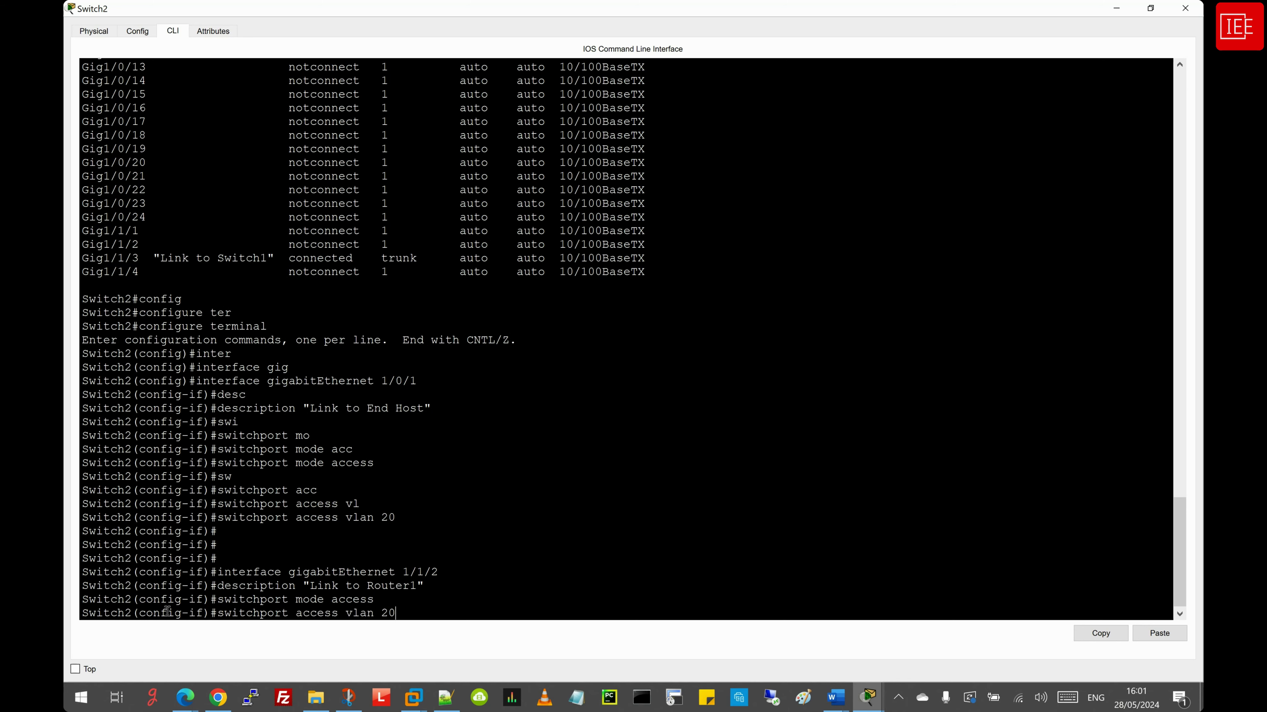
pyautogui.press('Return')
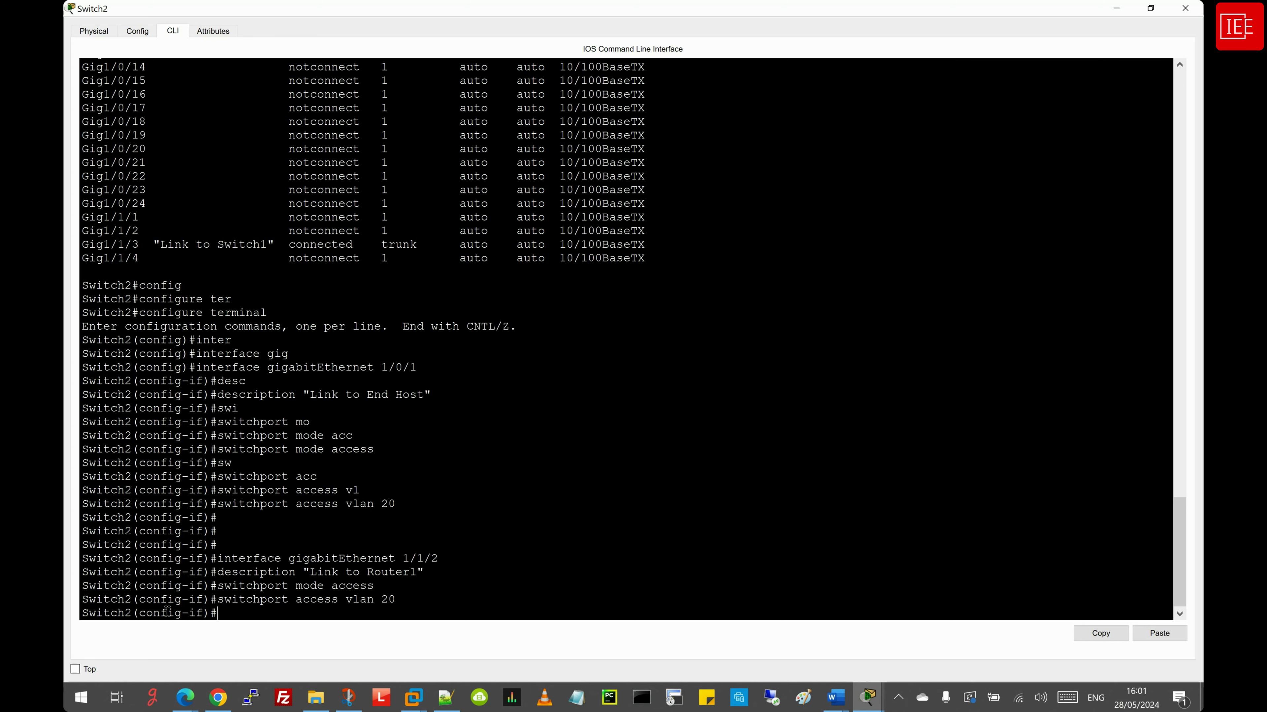
# Leave configuration mode on Switch2 and return to the privileged EXEC prompt
pyautogui.press('Return')
pyautogui.press('Return')
pyautogui.write('end')
pyautogui.press('Return')
pyautogui.press('Return')
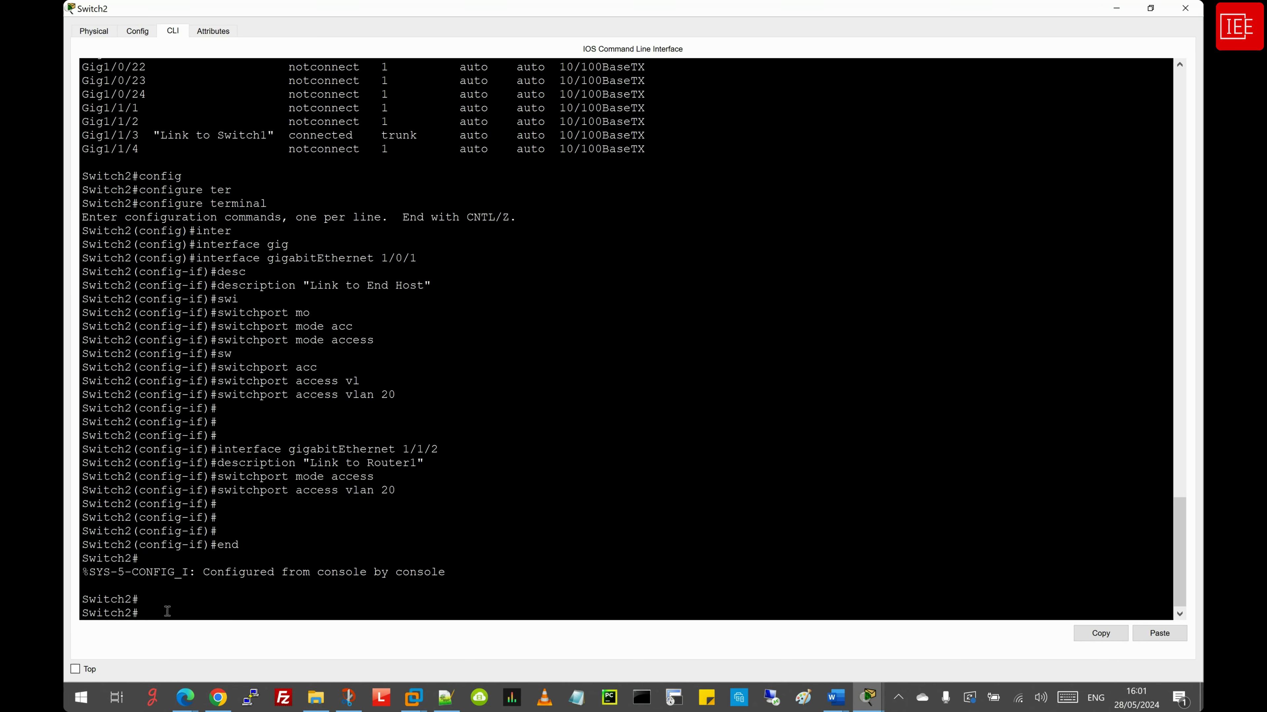
# Display the complete port status list of Switch2 with show interfaces status
pyautogui.write('sh int')
pyautogui.press('Tab')
pyautogui.write('st')
pyautogui.press('Tab')
pyautogui.press('Return')
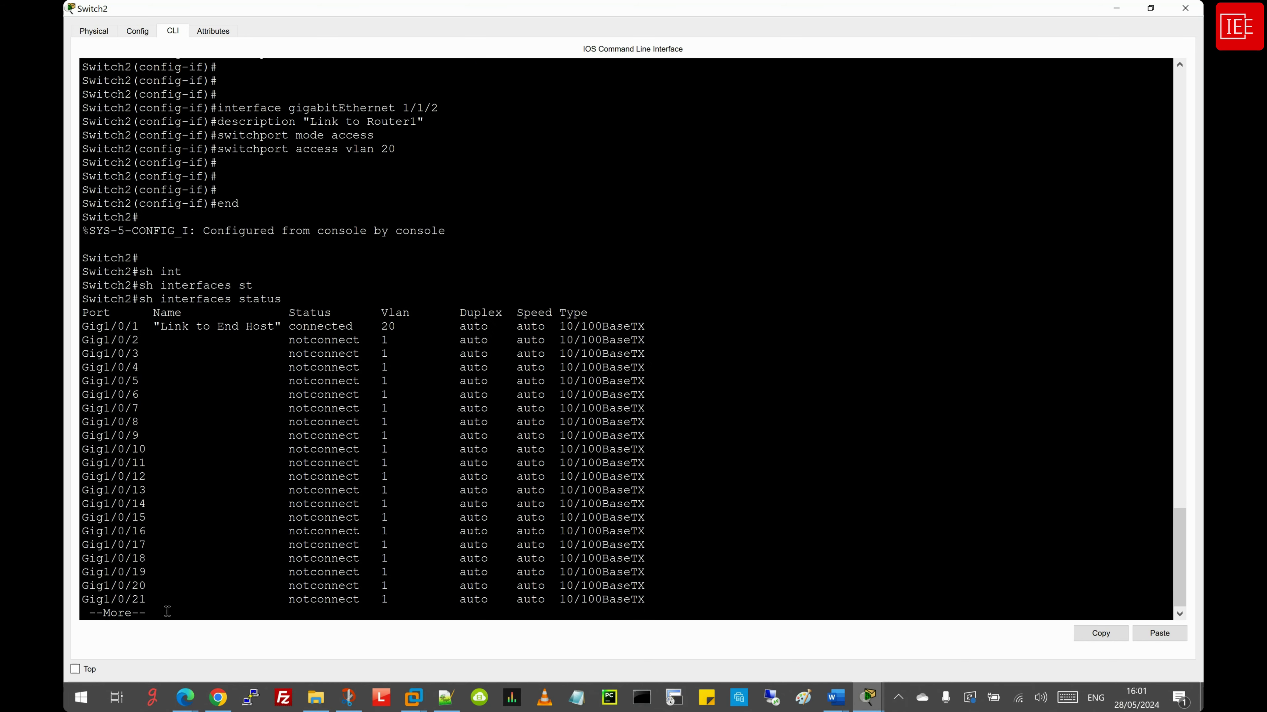
pyautogui.press('space')
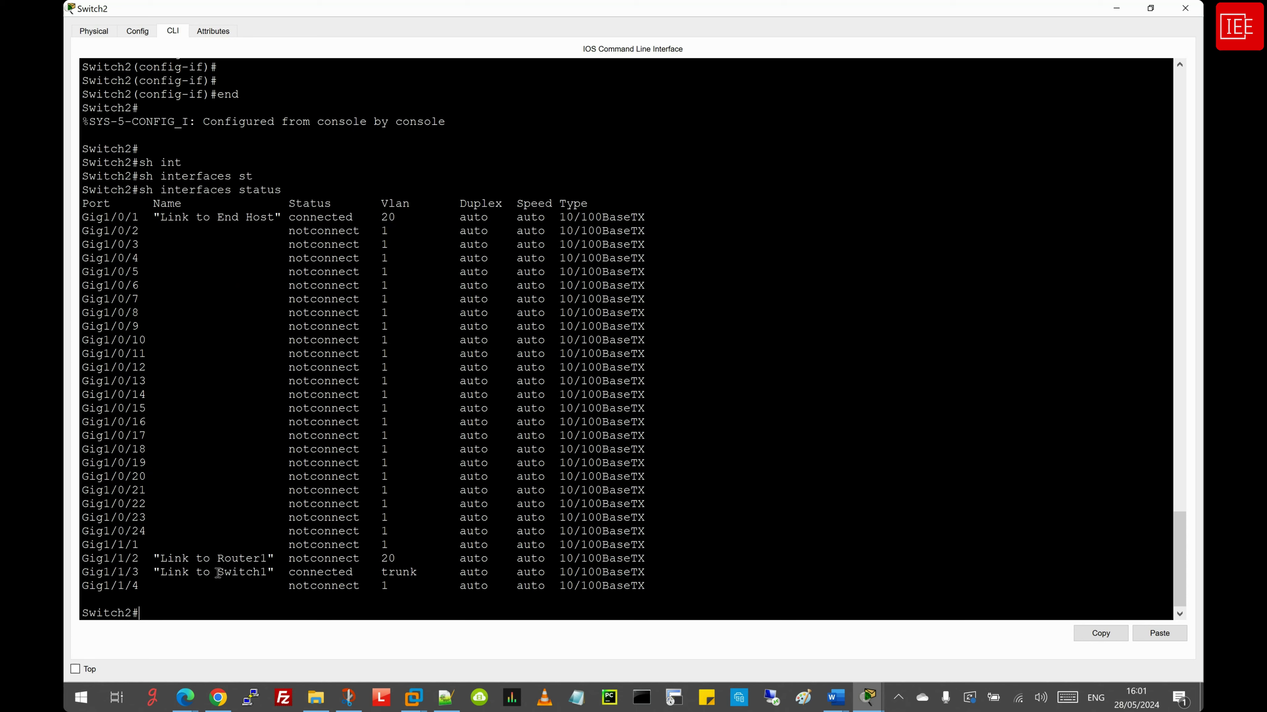
# Examine the Gig1/1/2, Gig1/1/3 and Gig1/0/1 rows in Switch2's status list, checking the name, status and VLAN columns
pyautogui.moveTo(83, 559); pyautogui.dragTo(658, 556)
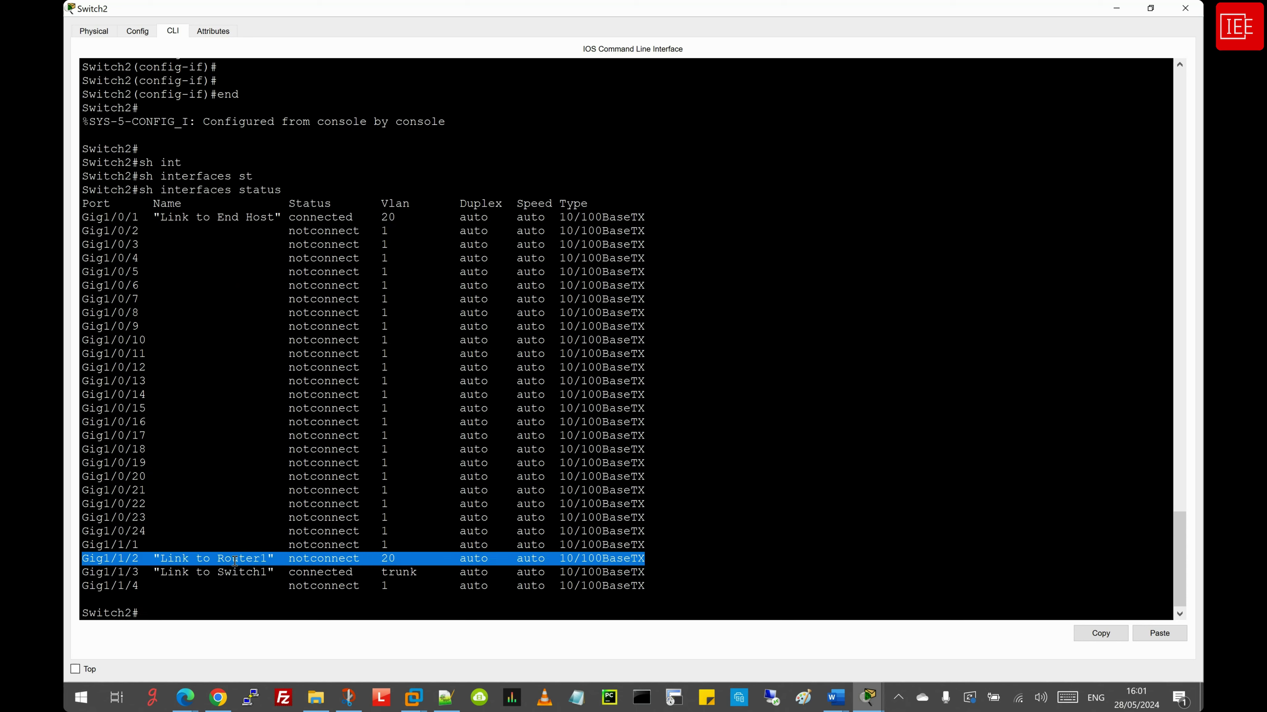
pyautogui.moveTo(82, 572); pyautogui.dragTo(682, 572)
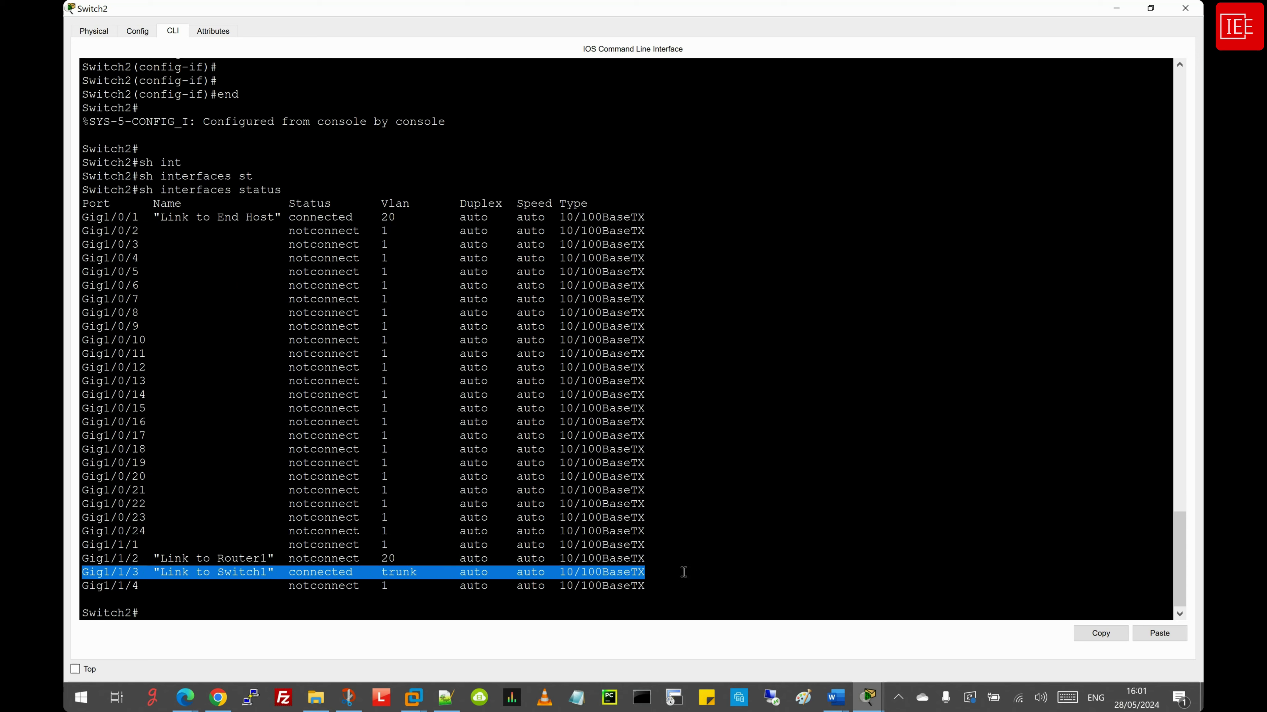
pyautogui.click(370, 580)
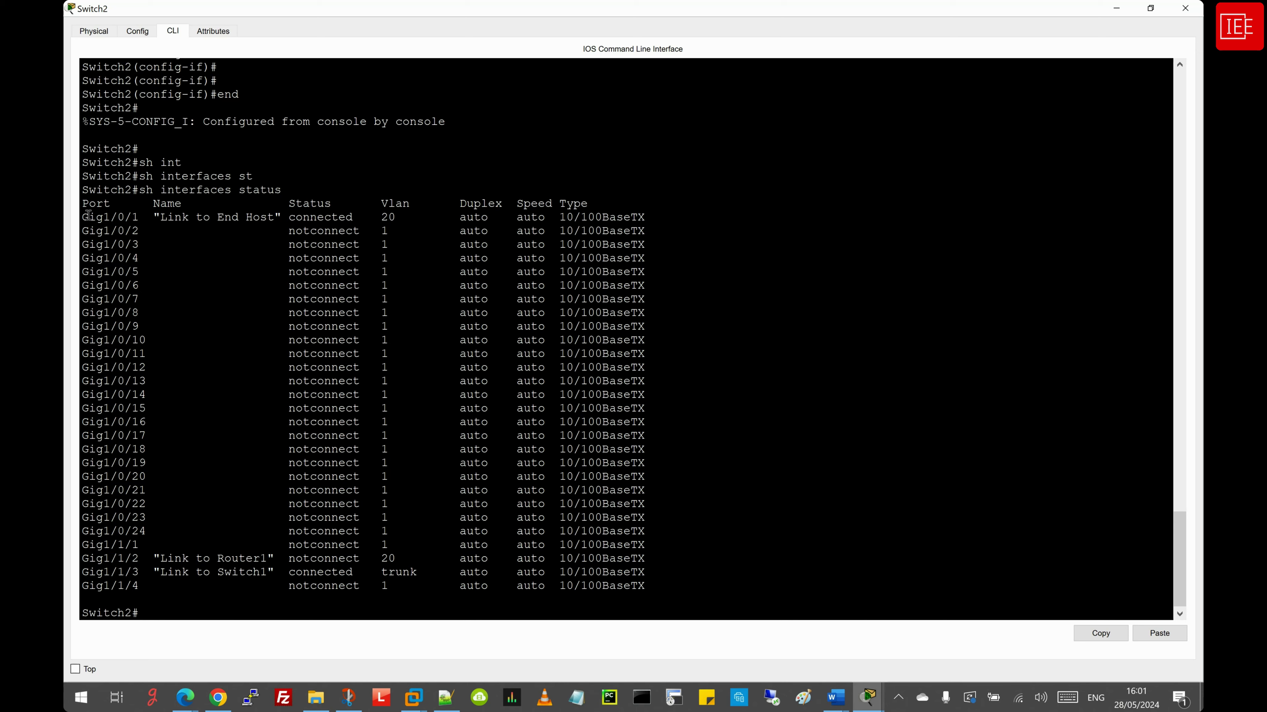
pyautogui.moveTo(86, 218); pyautogui.dragTo(648, 217)
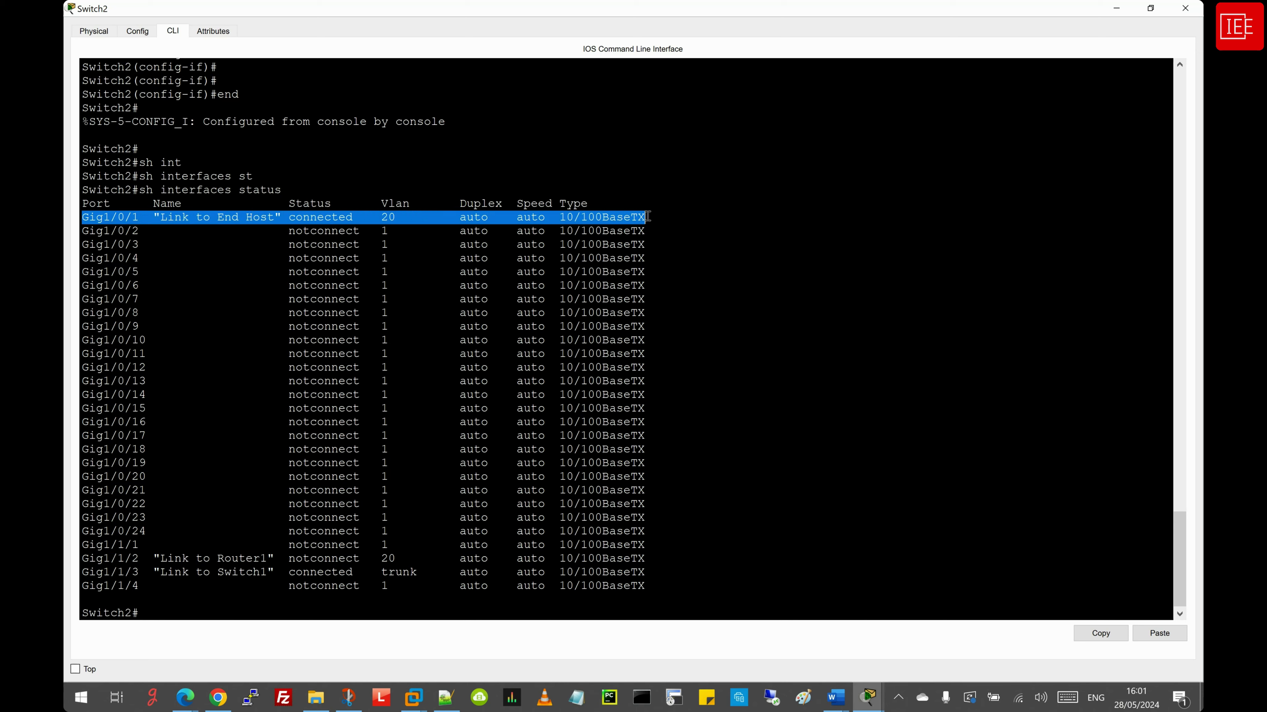
pyautogui.click(232, 221)
pyautogui.doubleClick(314, 220)
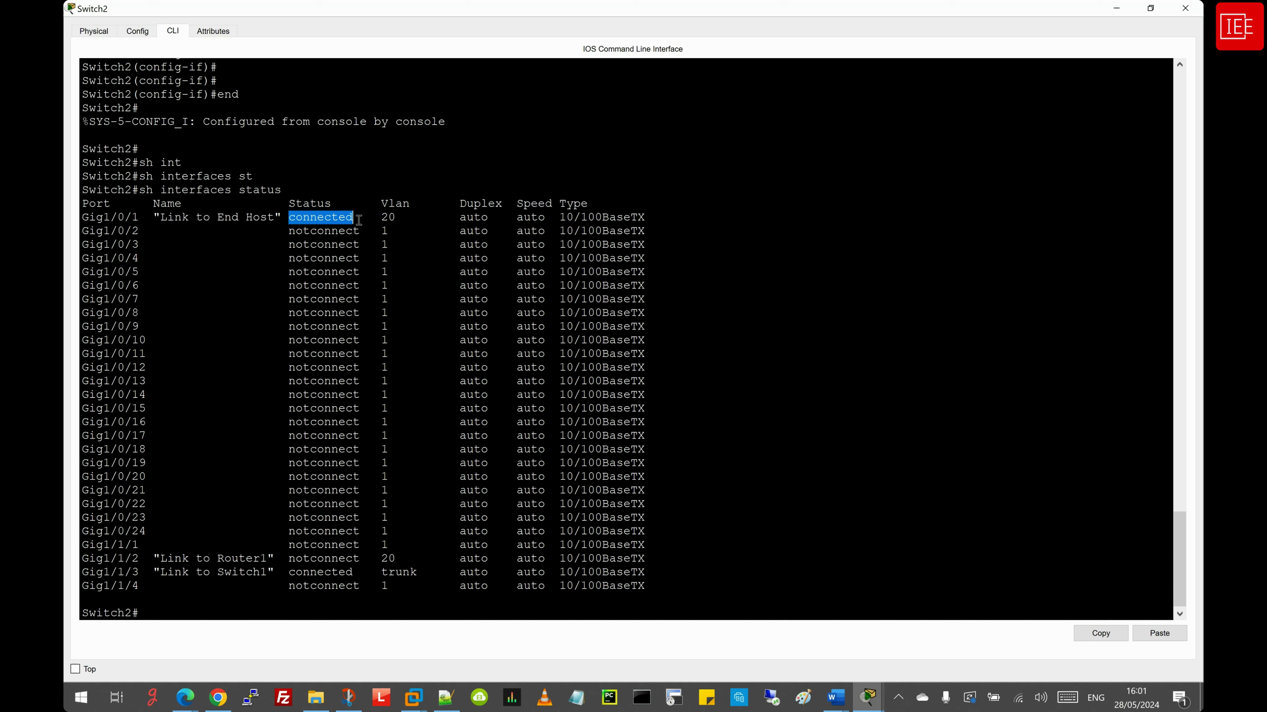
pyautogui.moveTo(380, 218)
pyautogui.mouseDown()
pyautogui.moveTo(405, 218)
pyautogui.moveTo(395, 217)
pyautogui.mouseUp()
pyautogui.click(189, 608)
pyautogui.press('Return')
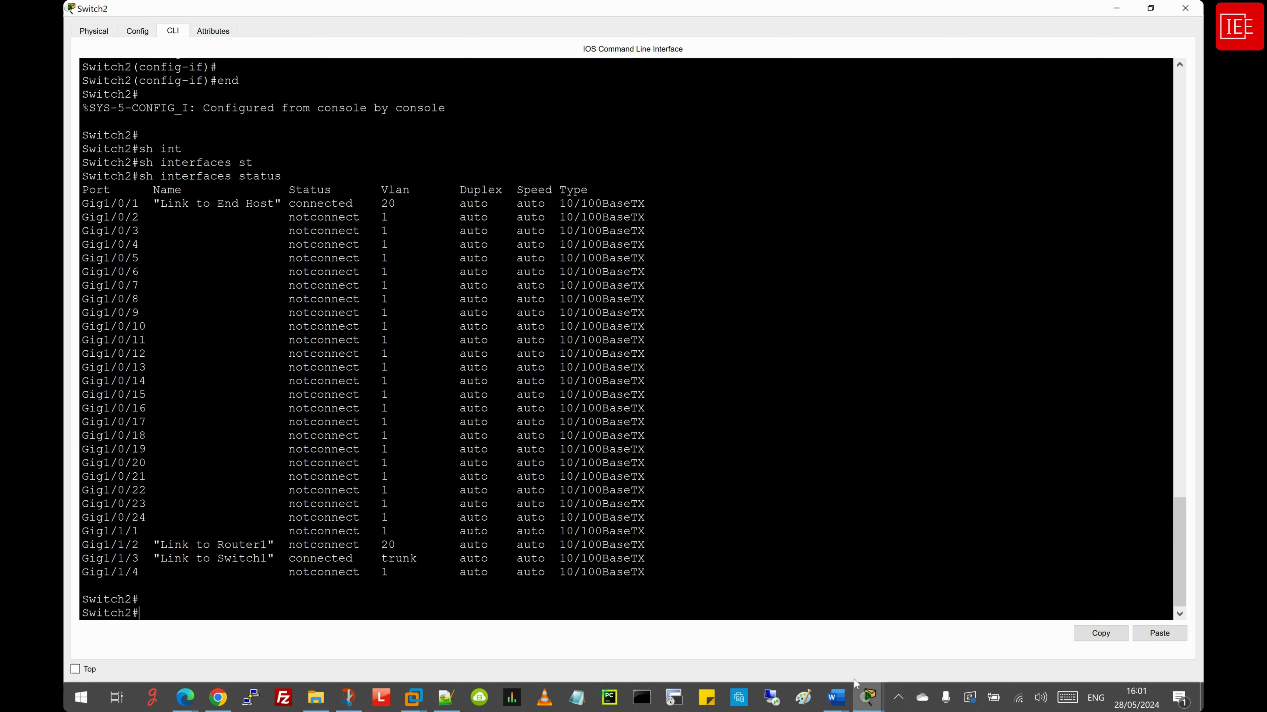
# Switch to the Switch3 console and enter global configuration mode
pyautogui.moveTo(867, 699)
pyautogui.click(954, 614)
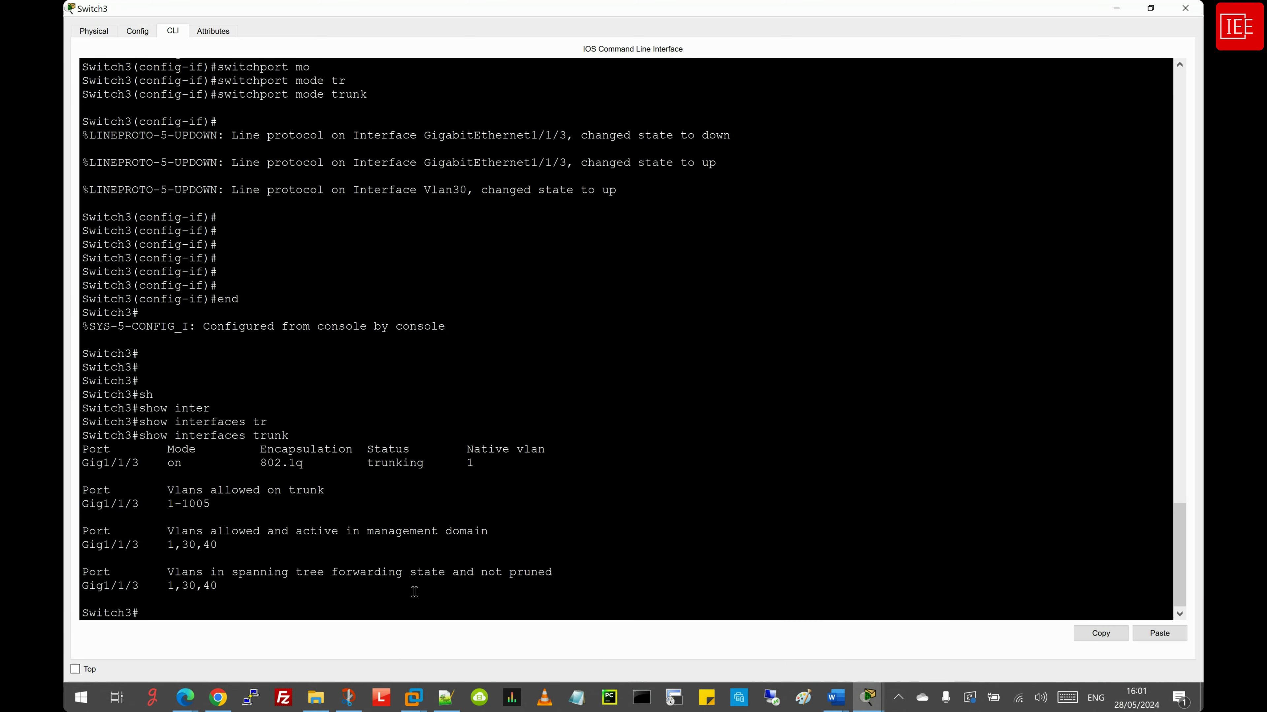
pyautogui.press('Return')
pyautogui.press('Return')
pyautogui.write('config')
pyautogui.press('Tab')
pyautogui.write('ter')
pyautogui.press('Tab')
pyautogui.press('Return')
# Enter interface configuration for GigabitEthernet 1/0/1 on Switch3
pyautogui.write('inter')
pyautogui.press('Tab')
pyautogui.write('gig')
pyautogui.press('Tab')
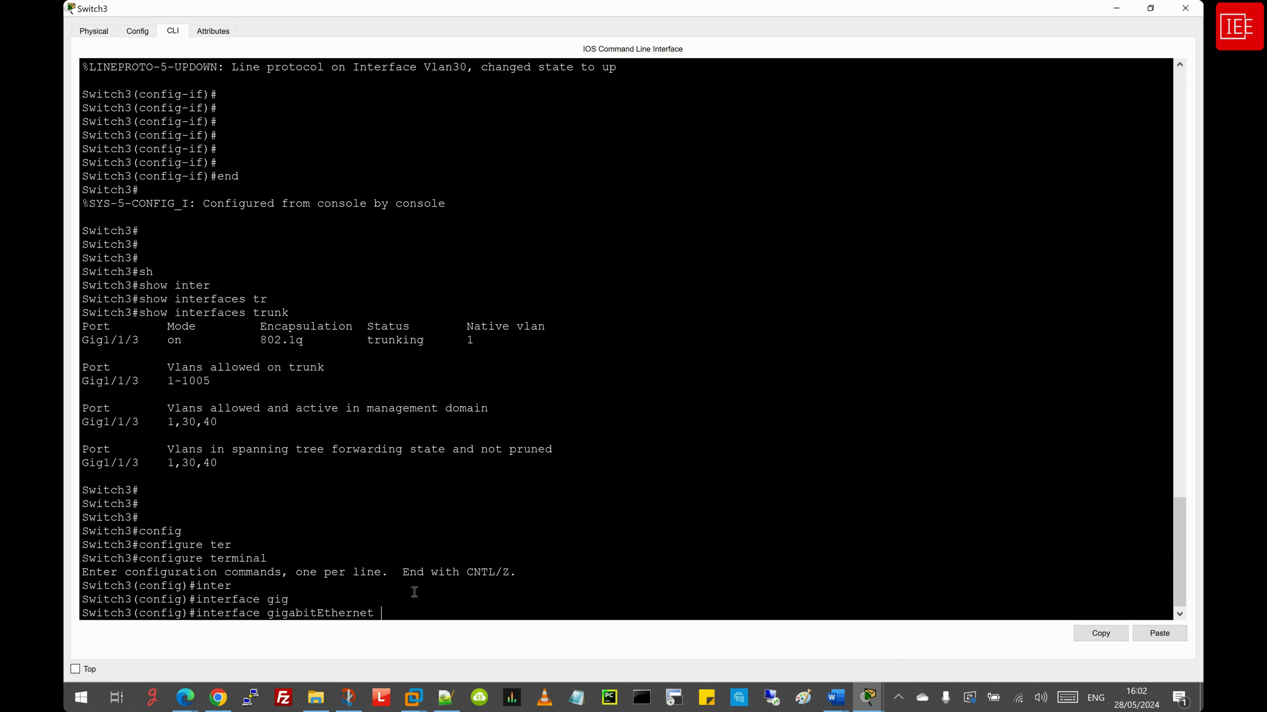
pyautogui.write('1/0/1')
pyautogui.press('Return')
# Set the description of Switch3's GigabitEthernet 1/0/1 to "Link to End Host"
pyautogui.write('desc')
pyautogui.press('Tab')
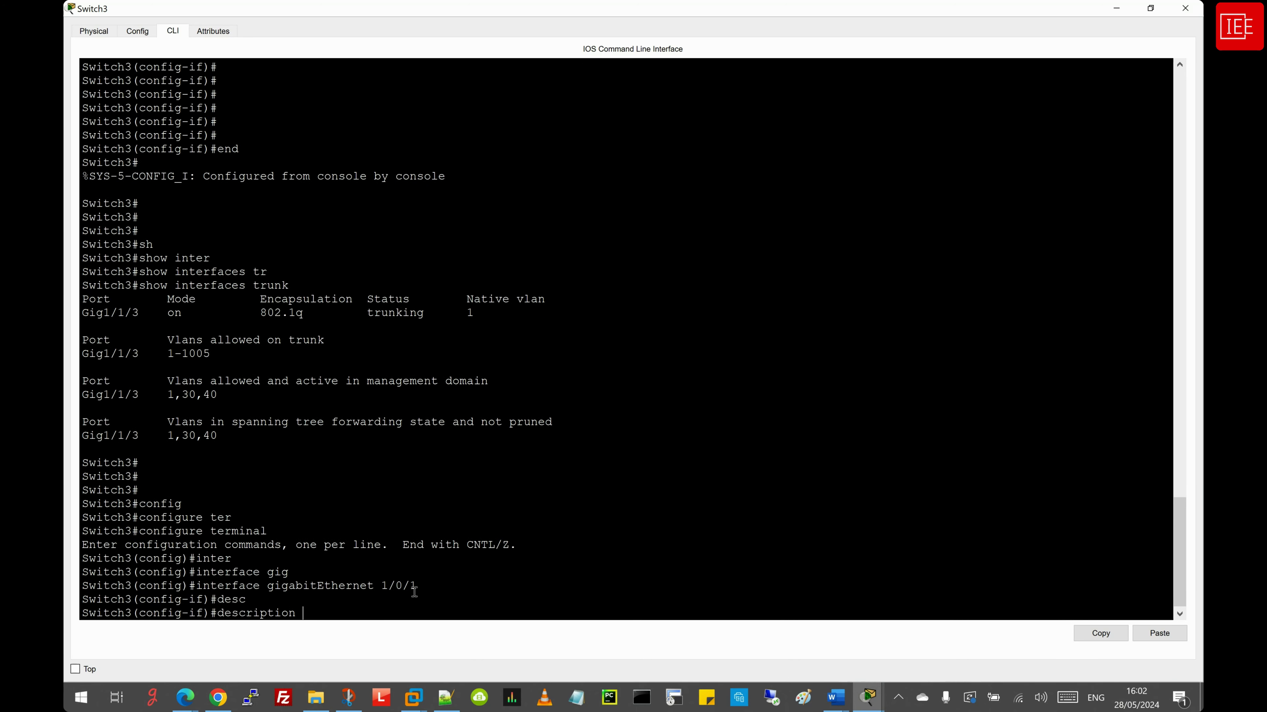
pyautogui.write('""')
pyautogui.write('Link to End H')
pyautogui.write('ost')
pyautogui.press('Return')
# Set Switch3's GigabitEthernet 1/0/1 to access mode with switchport mode access
pyautogui.write('swi')
pyautogui.press('Tab')
pyautogui.write('acc')
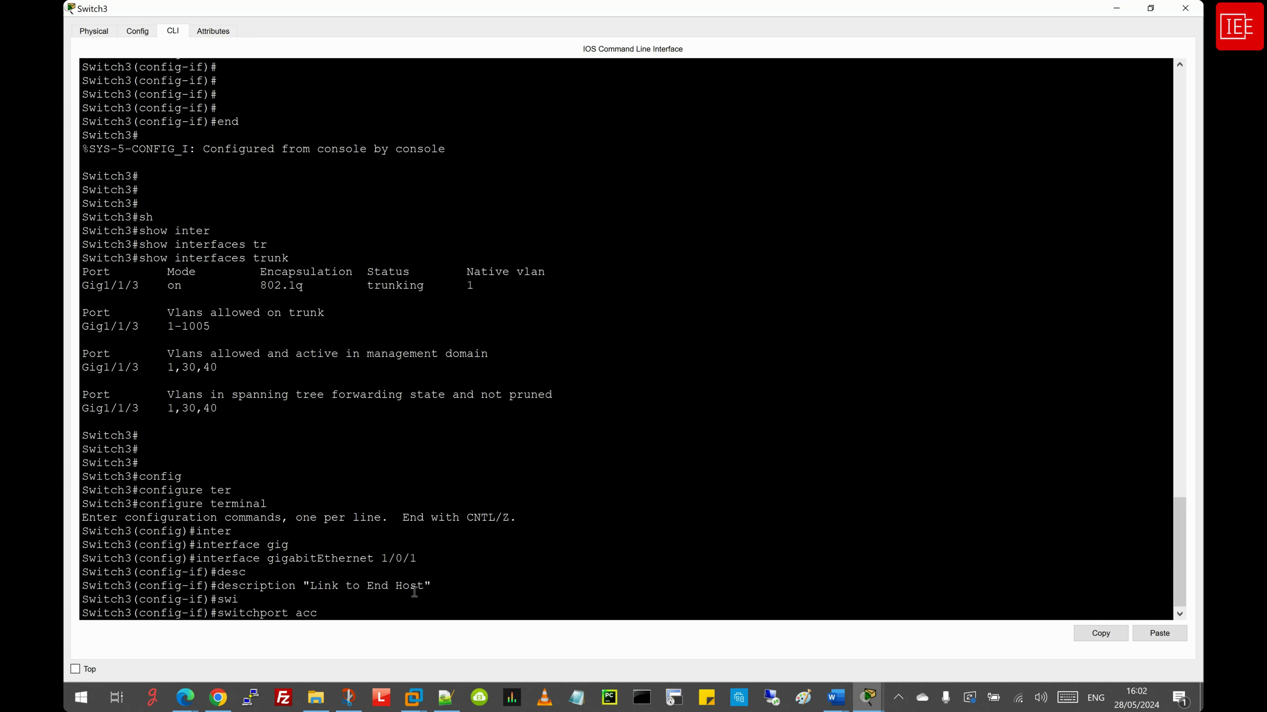
pyautogui.press('Tab')
pyautogui.press('BackSpace')
pyautogui.press('BackSpace')
pyautogui.press('BackSpace')
pyautogui.press('BackSpace')
pyautogui.press('BackSpace')
pyautogui.press('BackSpace')
pyautogui.press('BackSpace')
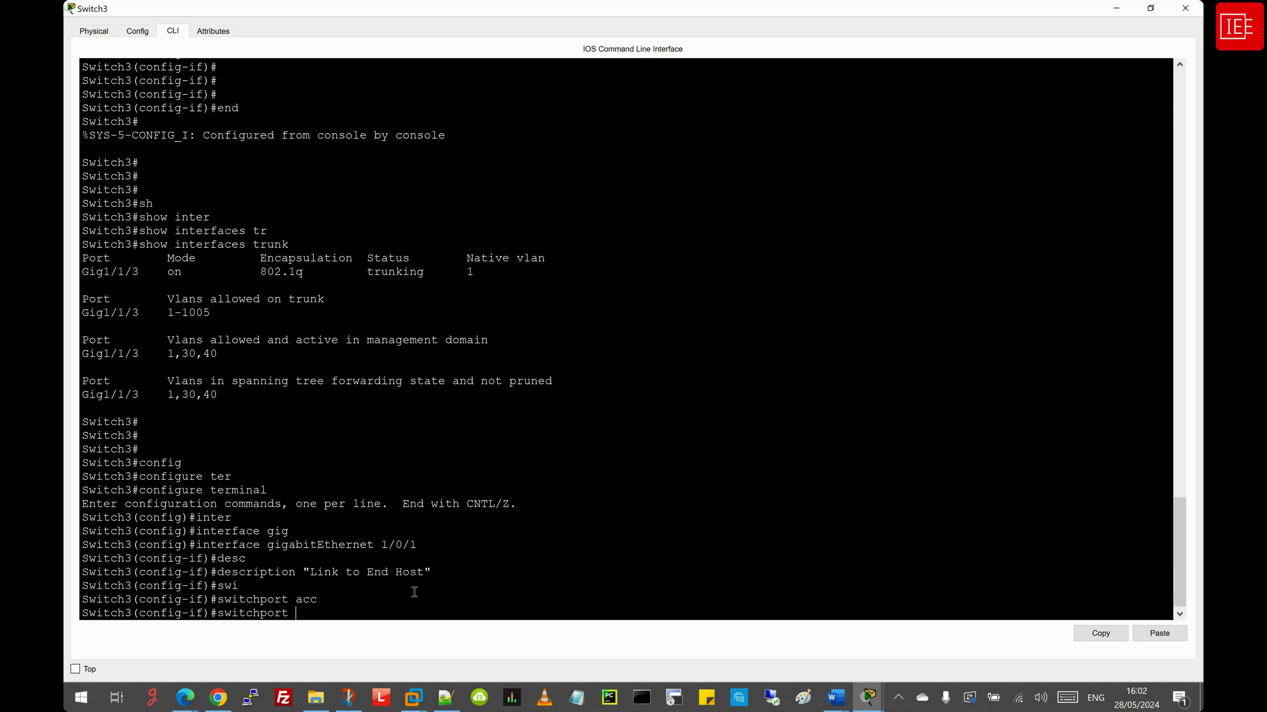
pyautogui.write('mo')
pyautogui.press('Tab')
pyautogui.write('acc')
pyautogui.press('Tab')
pyautogui.press('Return')
# Assign Switch3's GigabitEthernet 1/0/1 to access VLAN 30
pyautogui.write('sw')
pyautogui.press('Tab')
pyautogui.write('acc')
pyautogui.press('Tab')
pyautogui.write('vl')
pyautogui.press('Tab')
pyautogui.write('30')
pyautogui.press('Return')
pyautogui.press('Return')
pyautogui.press('Return')
# Enter interface configuration for GigabitEthernet 1/1/1 on Switch3
pyautogui.press('Up')
pyautogui.press('Up')
pyautogui.press('Up')
pyautogui.press('Up')
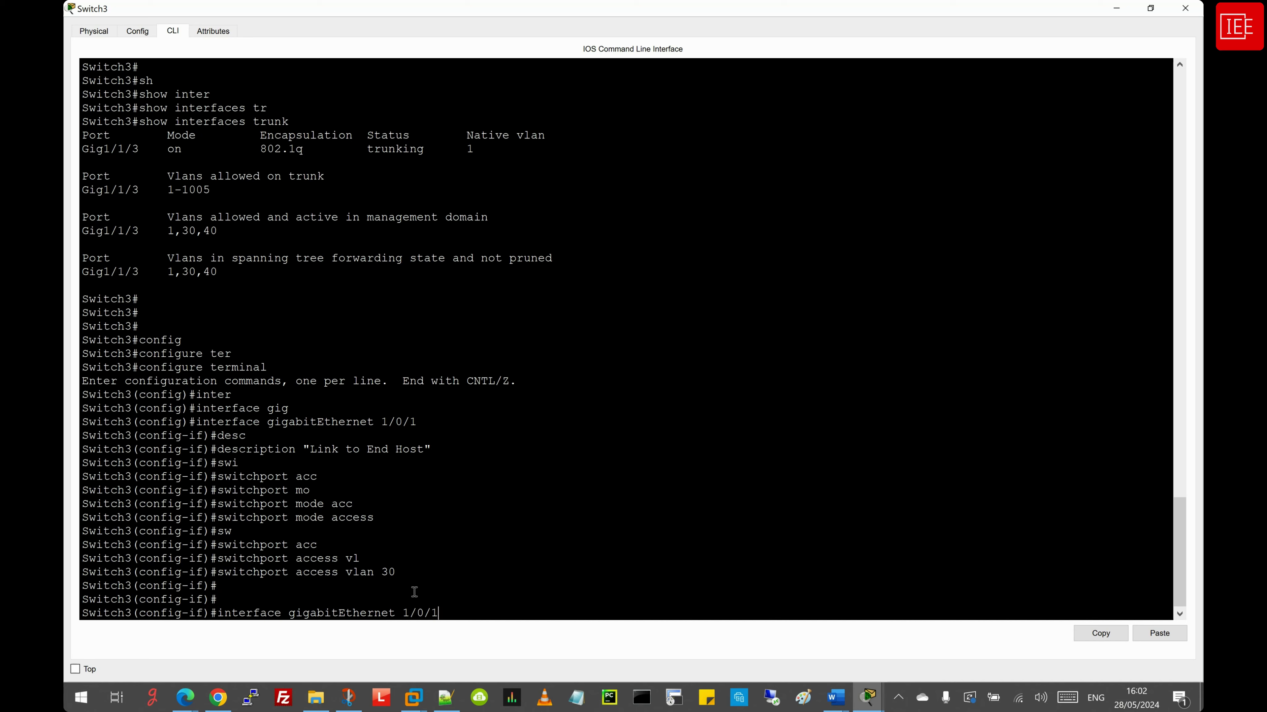
pyautogui.press('BackSpace')
pyautogui.write('1')
pyautogui.press('Return')
# Set the description of Switch3's GigabitEthernet 1/1/1 to "Link to Router2"
pyautogui.press('Up')
pyautogui.press('Up')
pyautogui.press('Up')
pyautogui.press('Up')
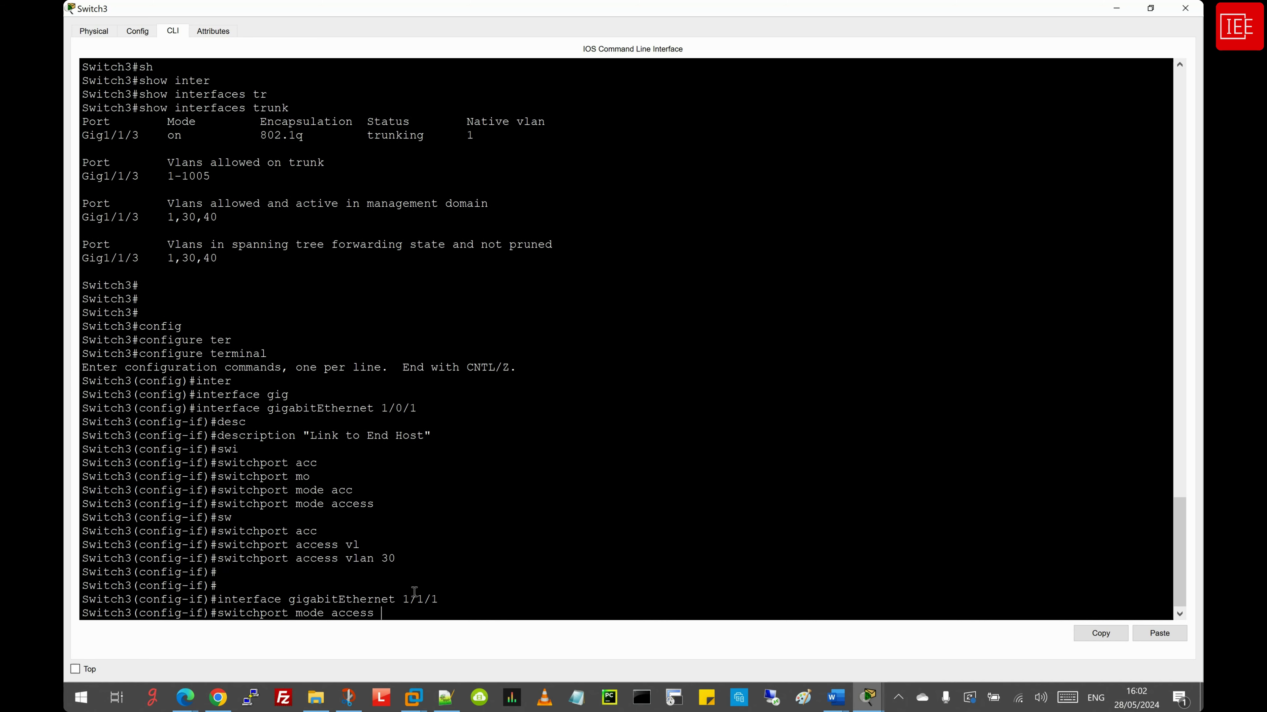
pyautogui.press('BackSpace')
pyautogui.press('BackSpace')
pyautogui.press('BackSpace')
pyautogui.press('BackSpace')
pyautogui.press('BackSpace')
pyautogui.press('BackSpace')
pyautogui.press('BackSpace')
pyautogui.press('BackSpace')
pyautogui.press('BackSpace')
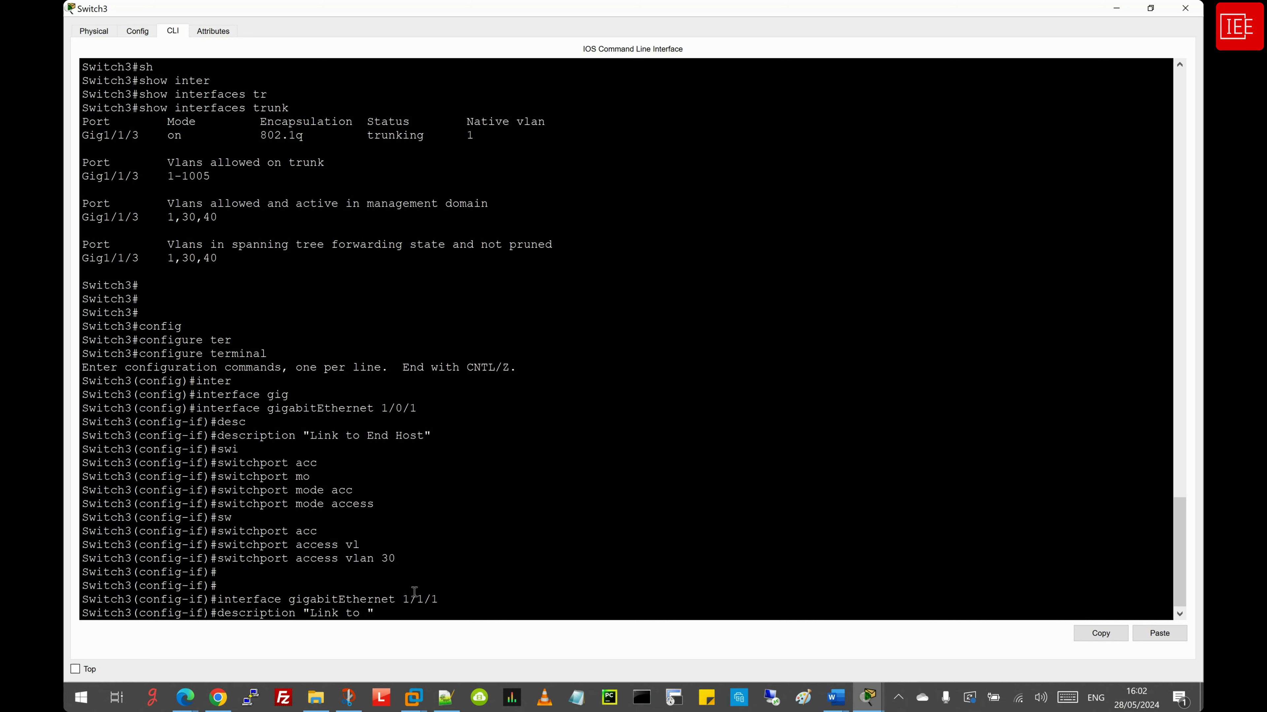
pyautogui.write('Router"')
pyautogui.press('Left')
pyautogui.write('2')
pyautogui.press('Return')
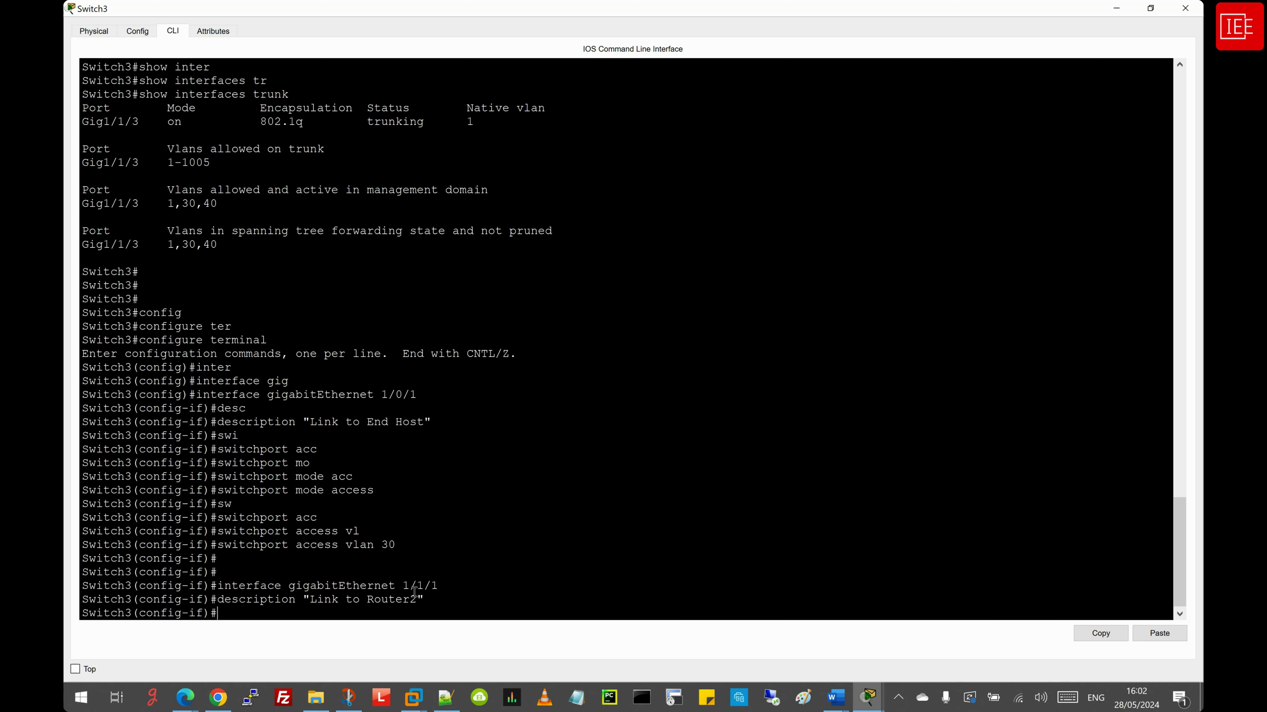
pyautogui.press('Return')
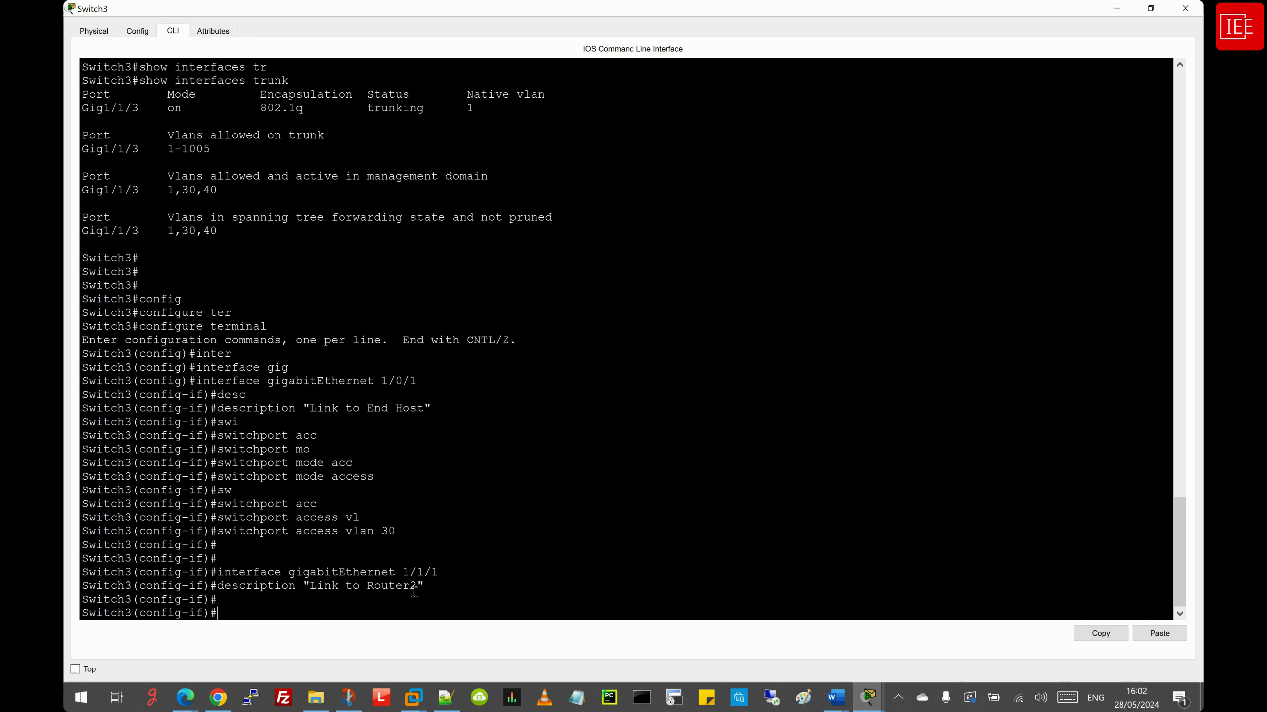
# Set Switch3's GigabitEthernet 1/1/1 to access mode with switchport mode access
pyautogui.press('Up')
pyautogui.press('Up')
pyautogui.press('Up')
pyautogui.press('Up')
pyautogui.press('Return')
# Assign Switch3's GigabitEthernet 1/1/1 to access VLAN 30
pyautogui.press('Up')
pyautogui.press('Up')
pyautogui.press('Up')
pyautogui.press('Up')
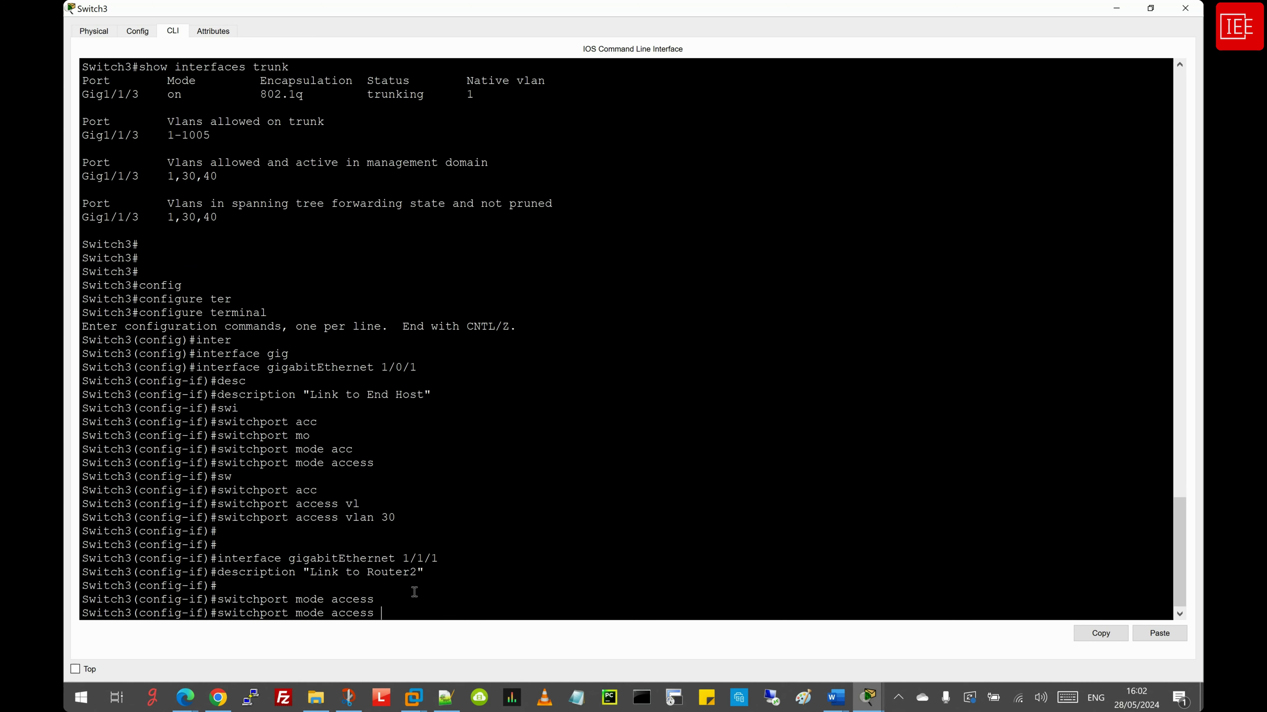
pyautogui.press('Return')
pyautogui.press('Return')
pyautogui.press('Return')
pyautogui.press('Return')
pyautogui.press('Return')
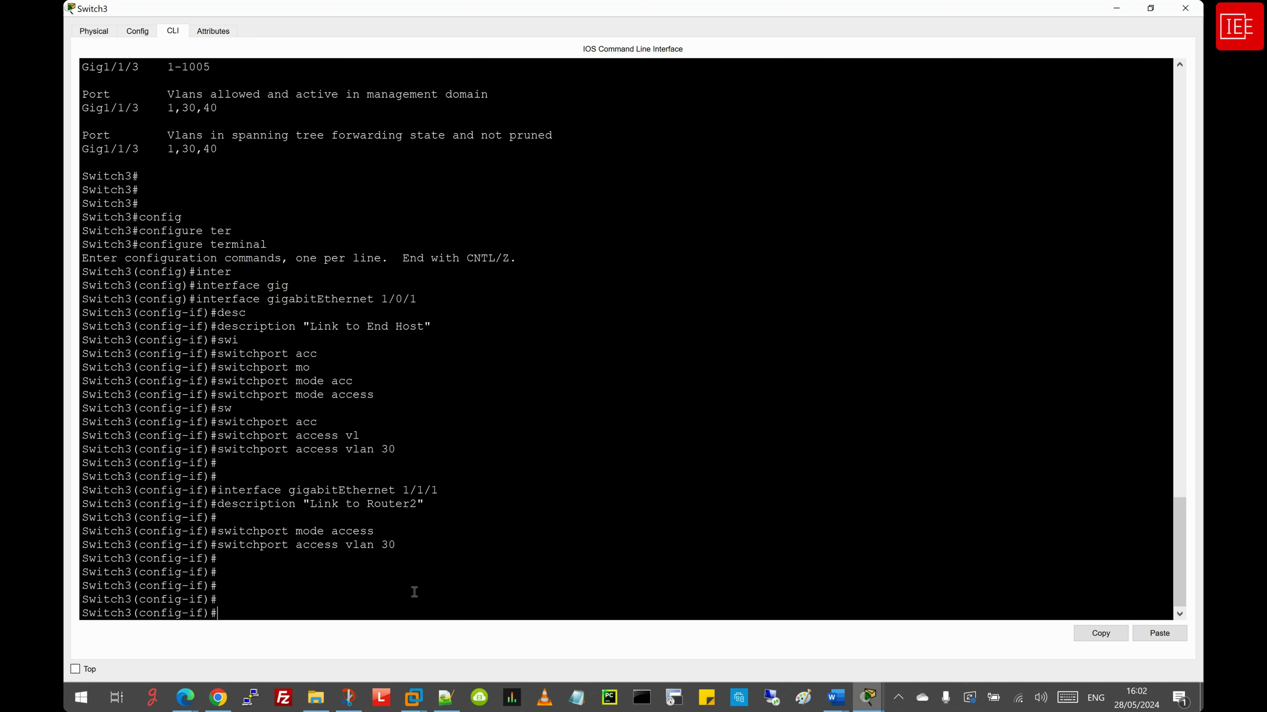
# Leave configuration mode on Switch3 and return to the privileged EXEC prompt
pyautogui.write('end')
pyautogui.press('Return')
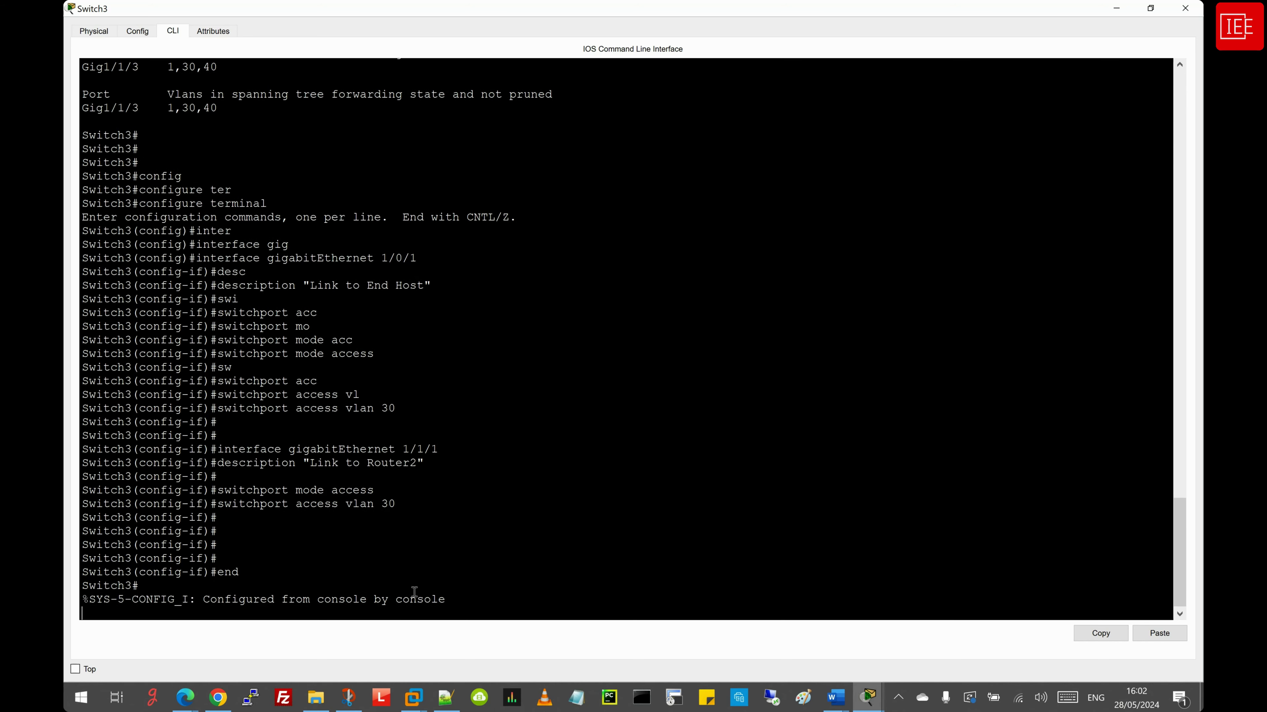
pyautogui.press('Return')
pyautogui.press('Return')
pyautogui.press('Return')
pyautogui.press('Return')
pyautogui.press('Return')
# Display Switch3's interface summary with sh ip int br and examine the GigabitEthernet1/1/3 row
pyautogui.write('sh')
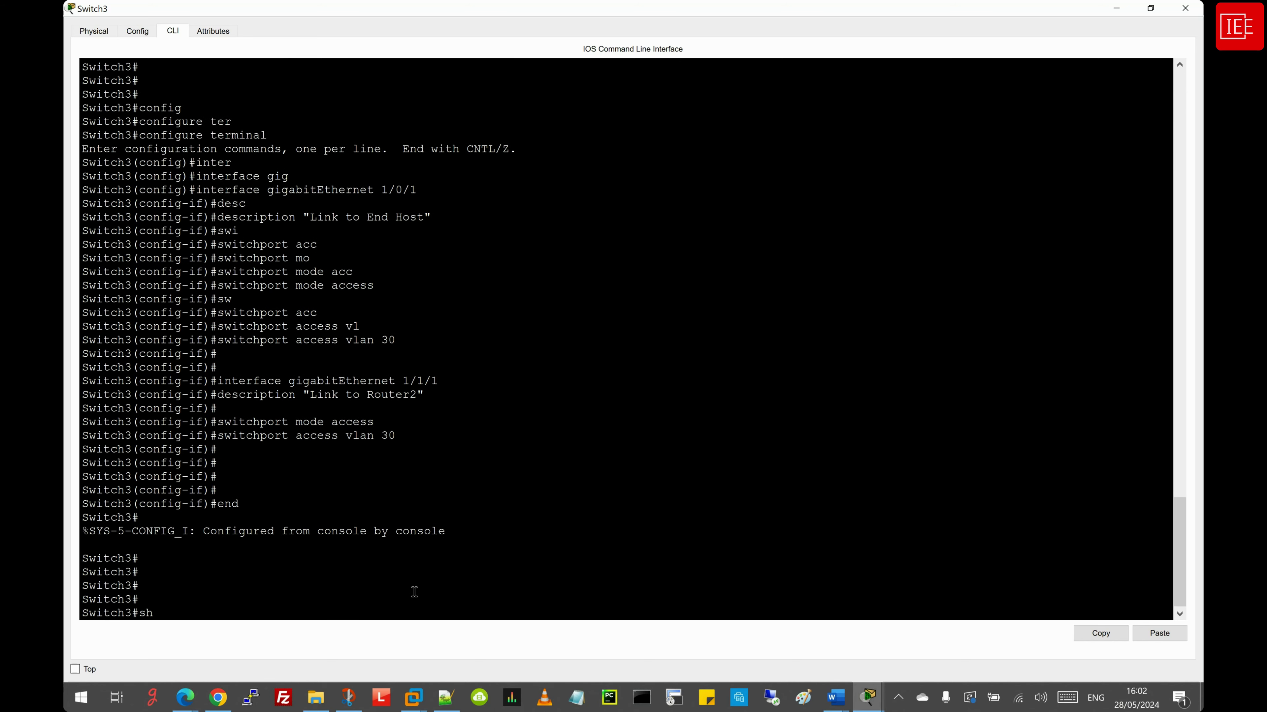
pyautogui.write(' ip int br')
pyautogui.press('Return')
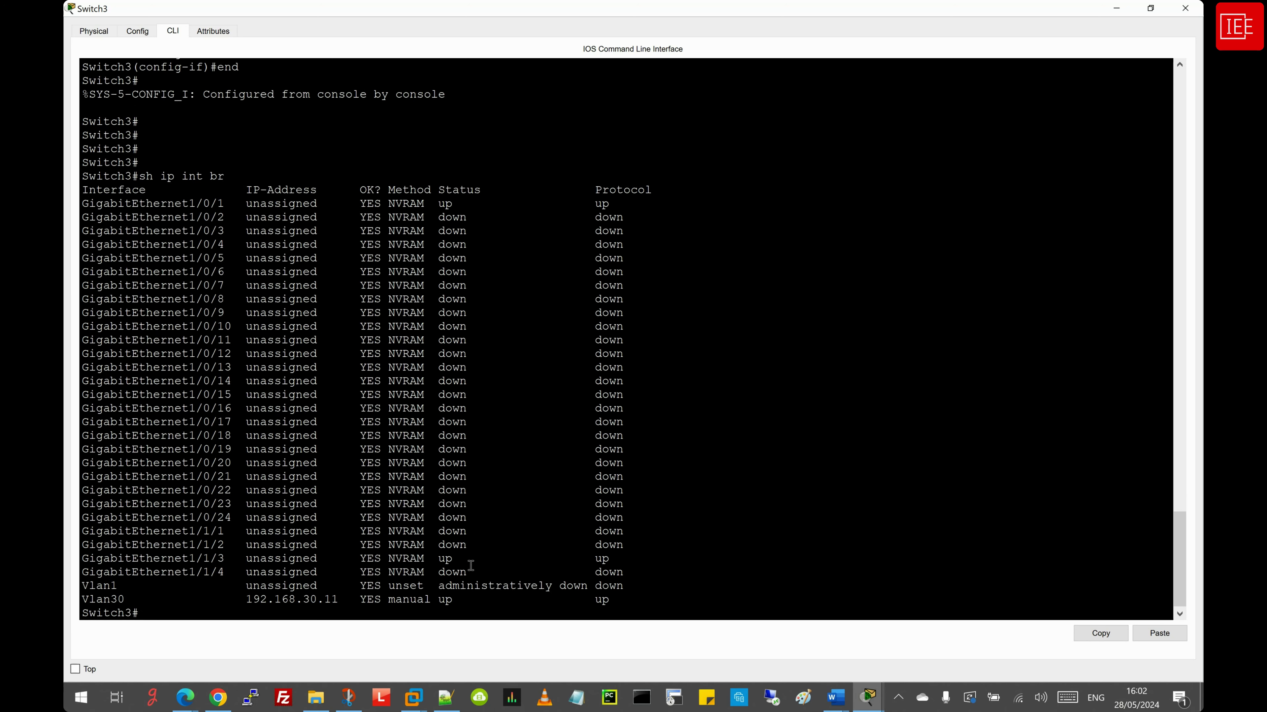
pyautogui.moveTo(463, 559); pyautogui.dragTo(107, 559)
pyautogui.click(502, 575)
pyautogui.press('Return')
pyautogui.press('Return')
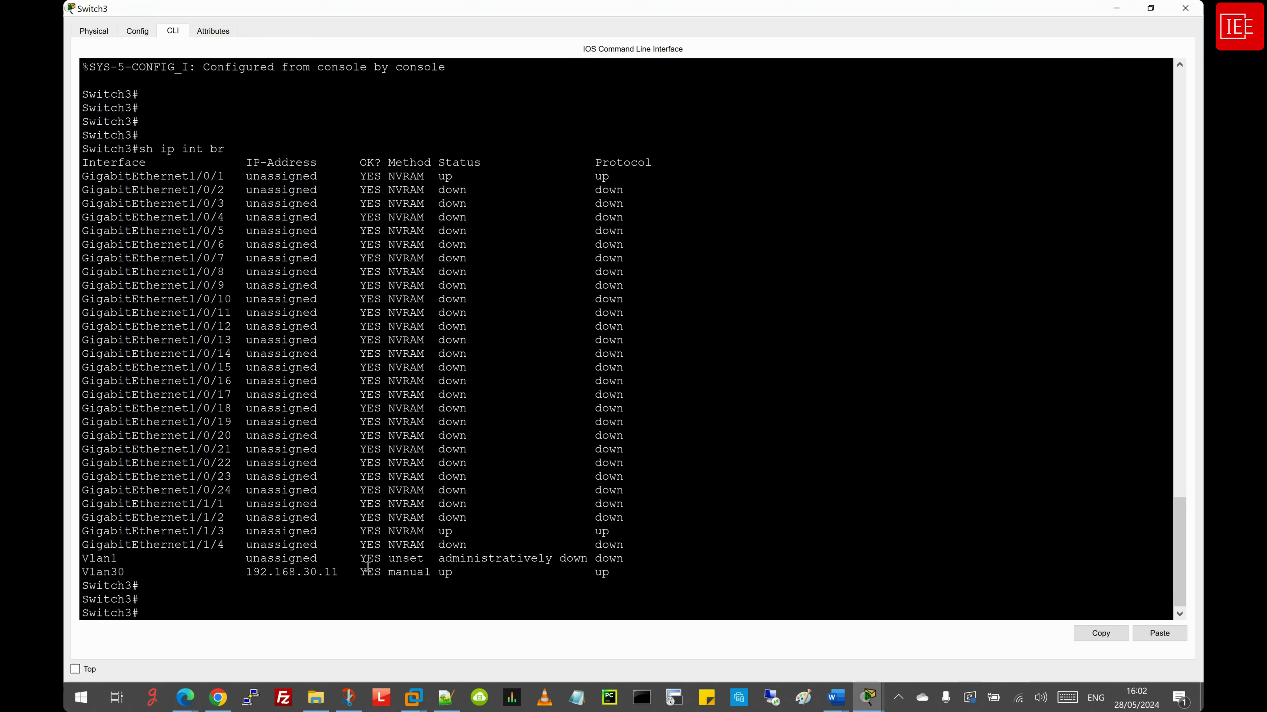
# Display the complete port status list of Switch3 with show interfaces status
pyautogui.write('sh int')
pyautogui.press('Tab')
pyautogui.write('sta')
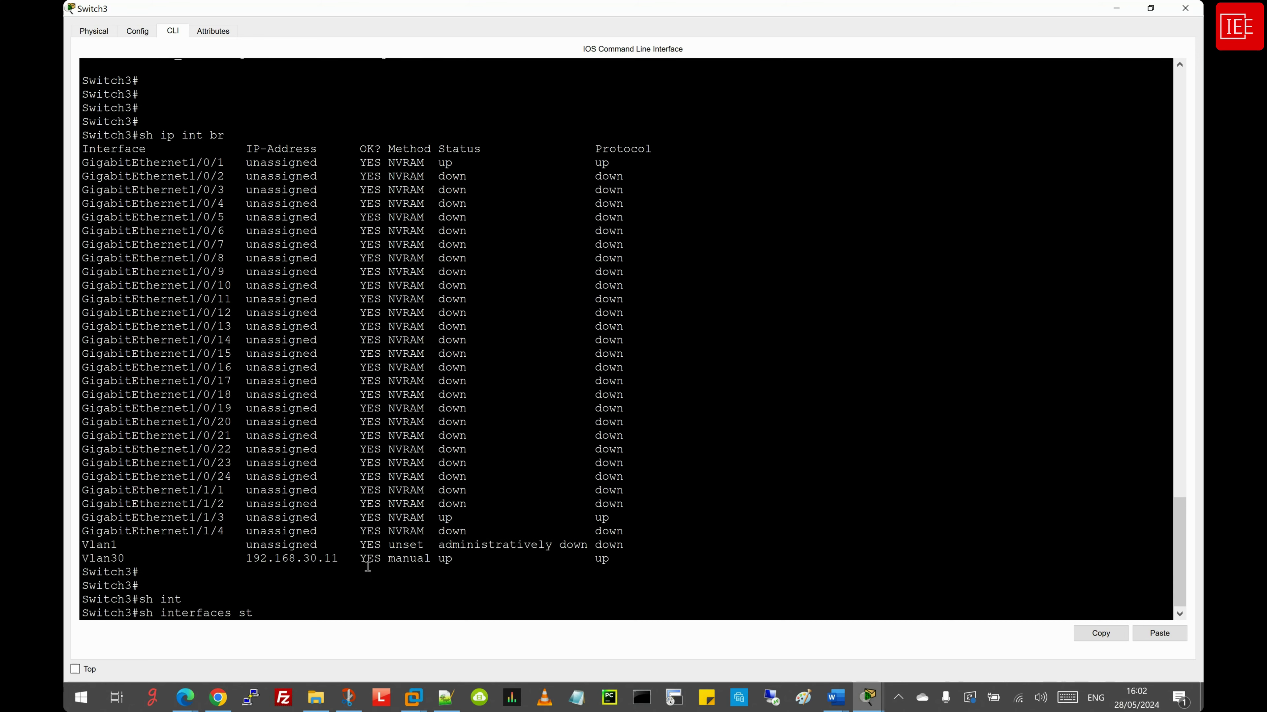
pyautogui.press('Tab')
pyautogui.press('Return')
pyautogui.press('space')
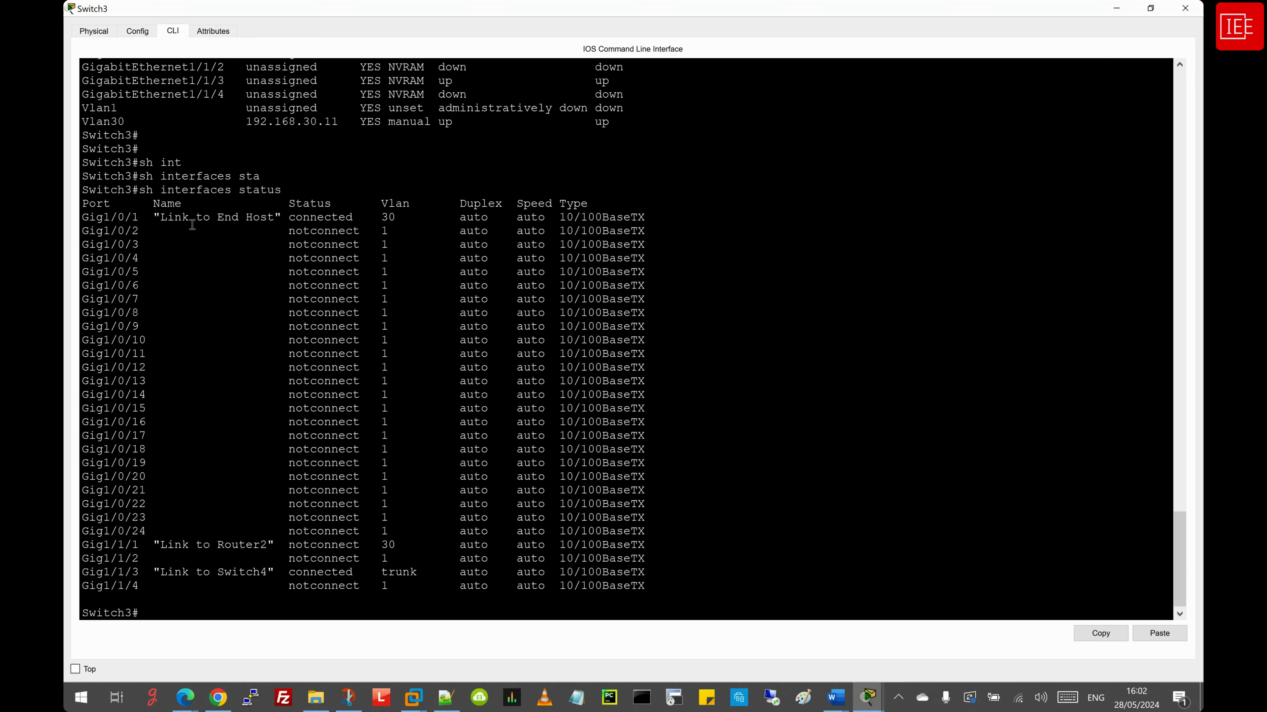
# Examine the name, status and VLAN of Gig1/0/1, Gig1/1/1 and Gig1/1/3 in Switch3's port status list
pyautogui.moveTo(86, 221); pyautogui.dragTo(393, 221)
pyautogui.click(224, 220)
pyautogui.moveTo(84, 545); pyautogui.dragTo(139, 543)
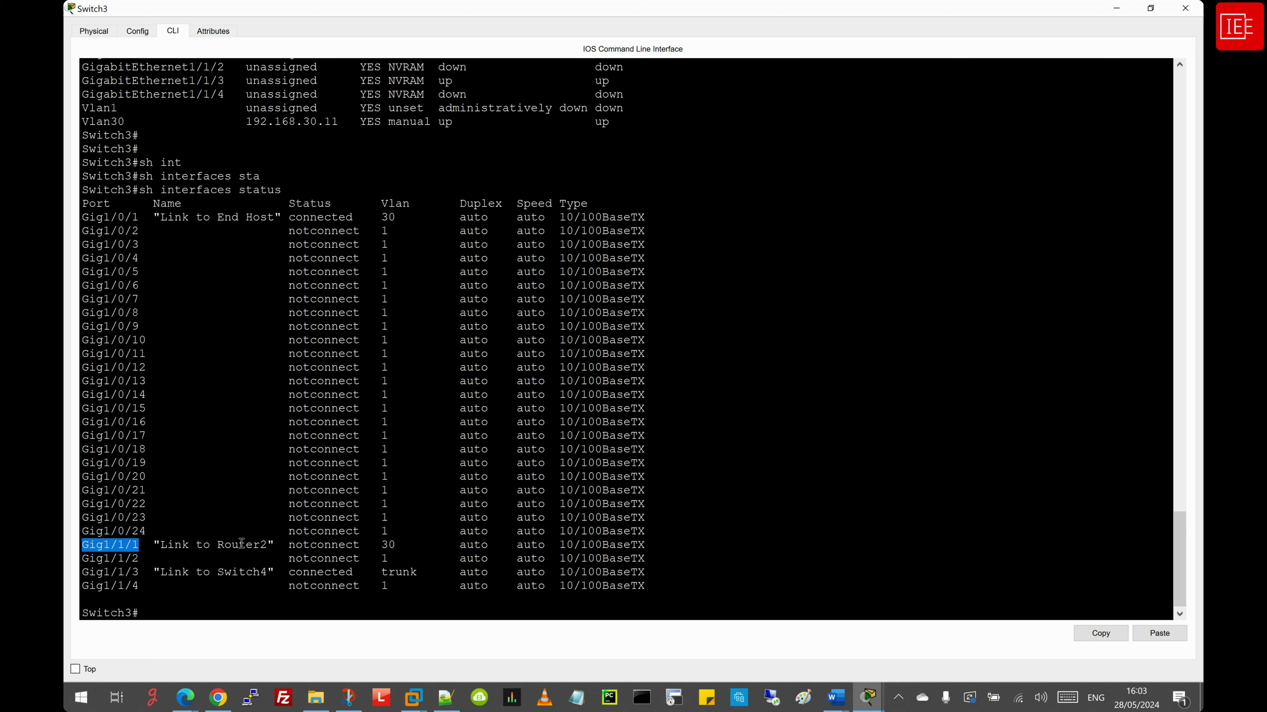
pyautogui.doubleClick(322, 546)
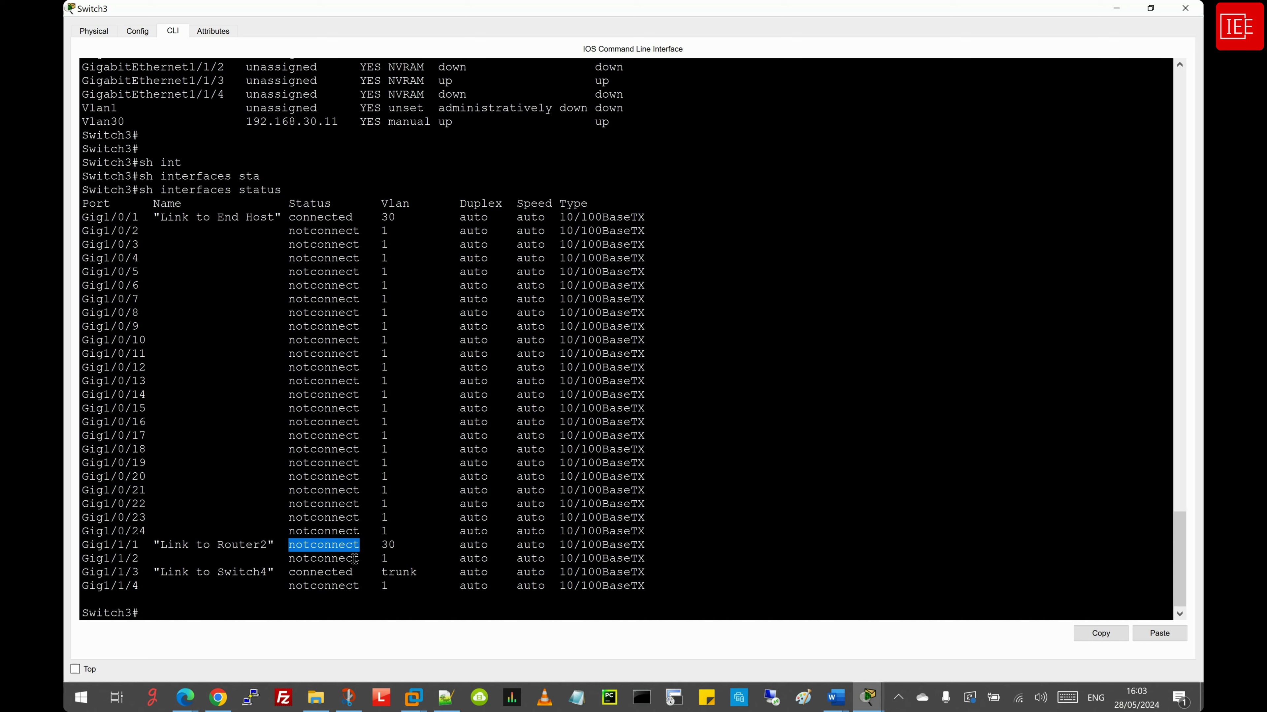
pyautogui.doubleClick(397, 545)
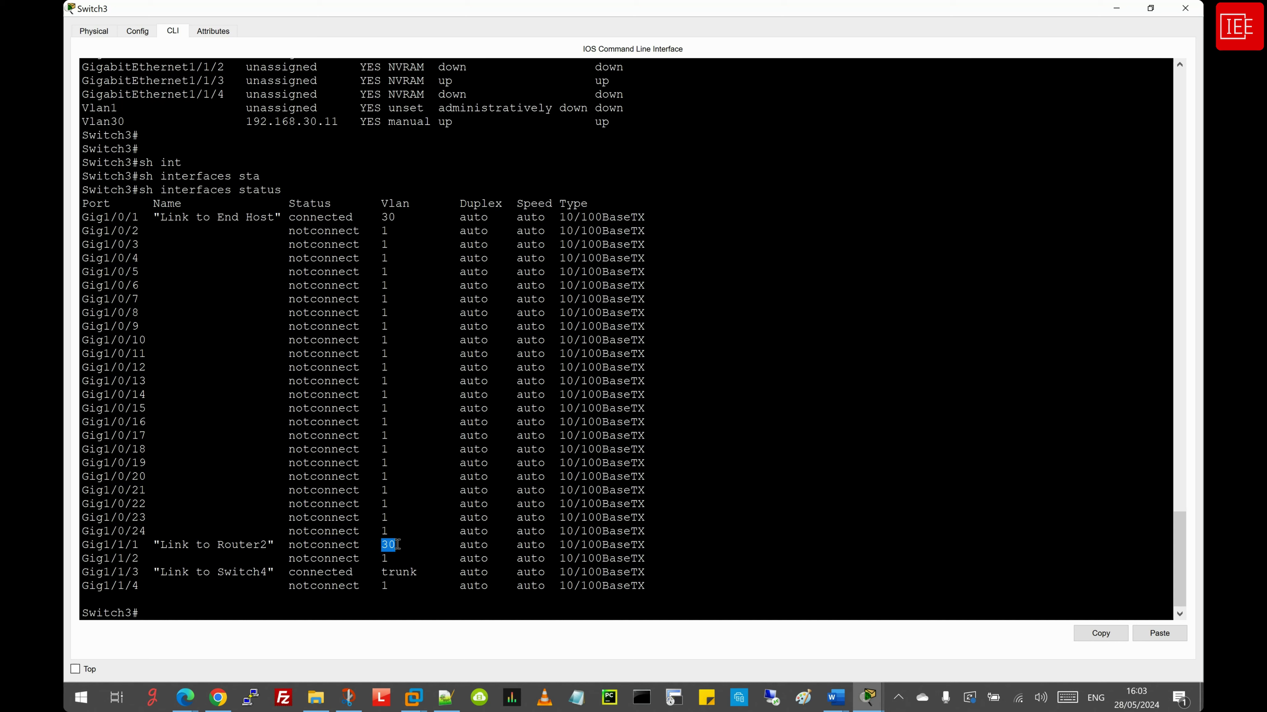
pyautogui.click(161, 572)
pyautogui.moveTo(82, 572); pyautogui.dragTo(140, 572)
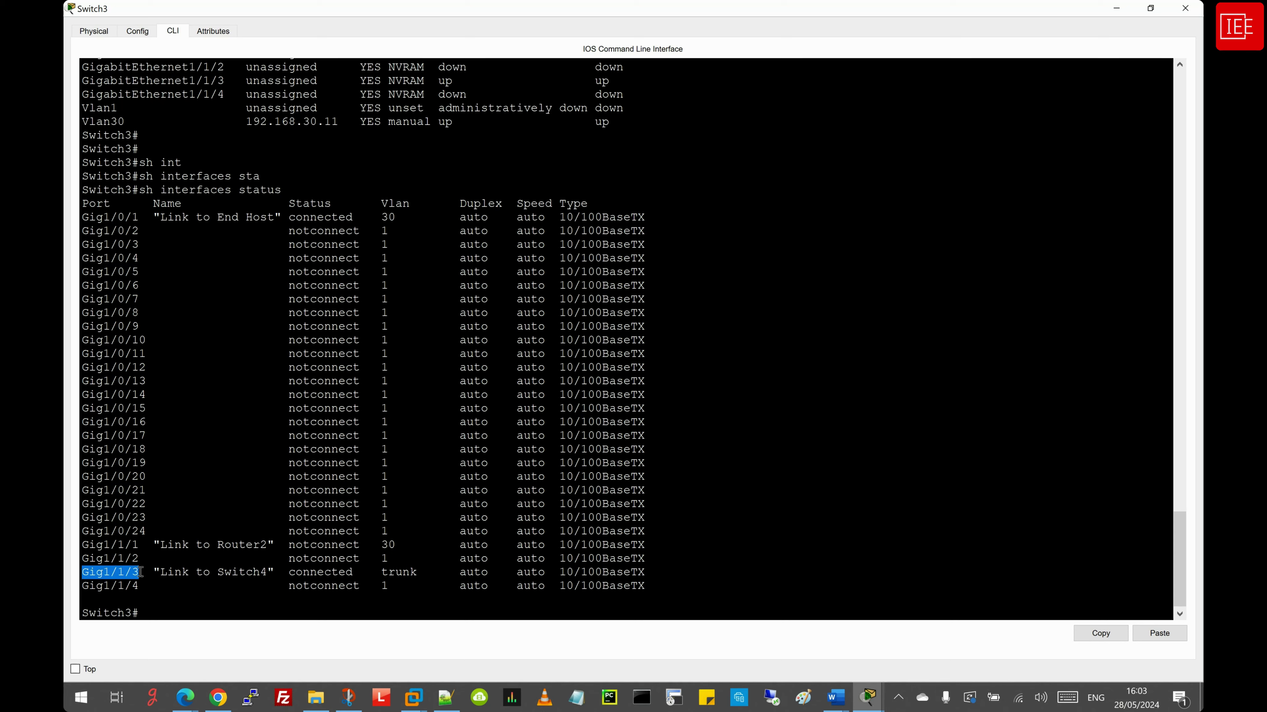
pyautogui.click(239, 573)
pyautogui.doubleClick(313, 574)
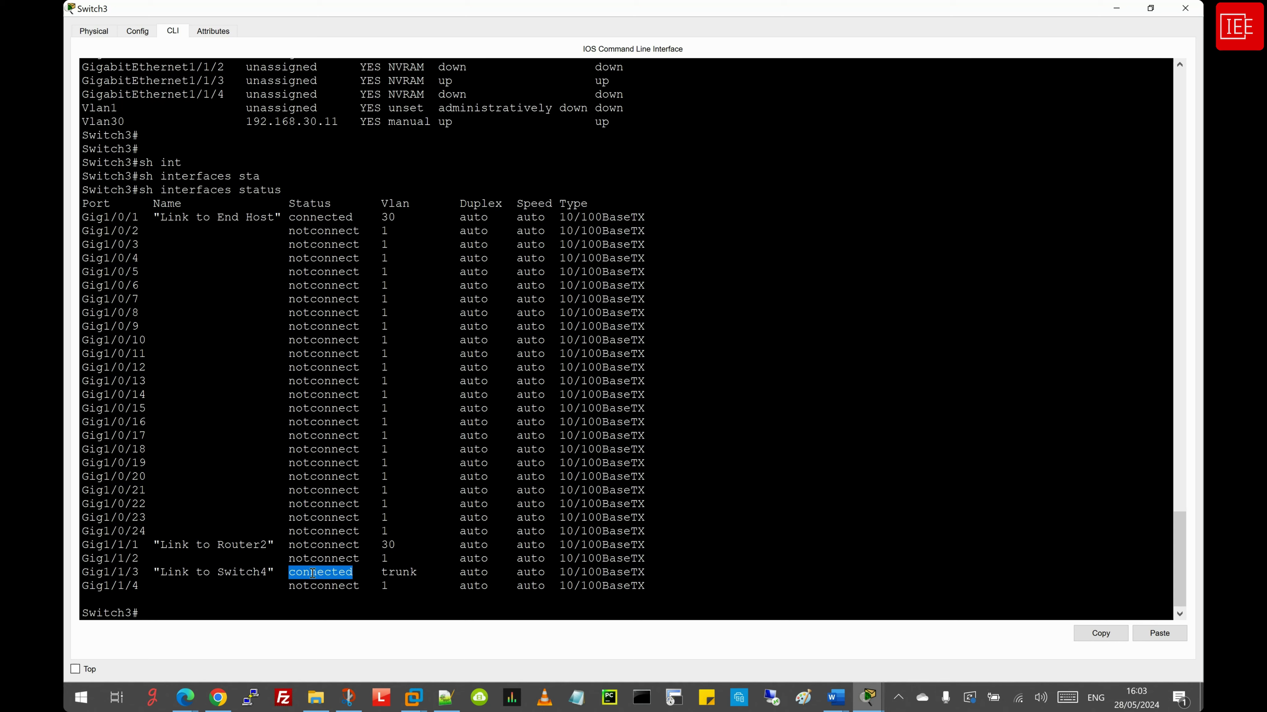
pyautogui.click(195, 573)
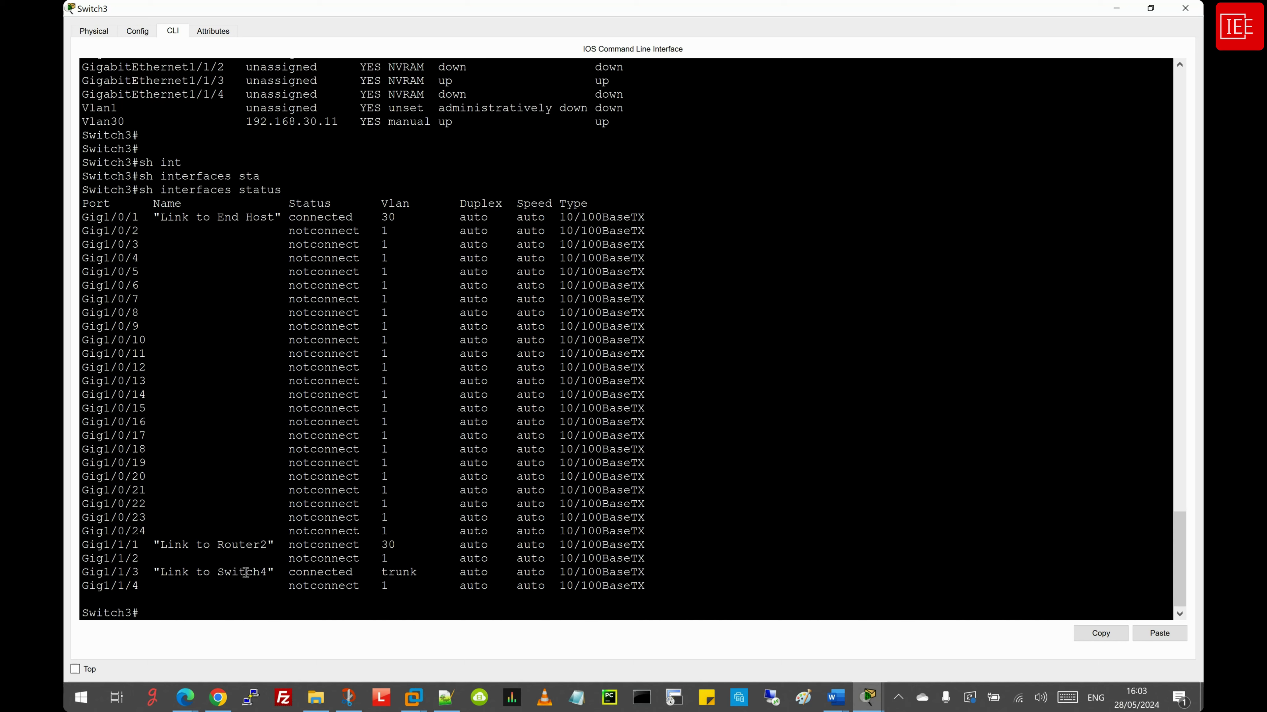
pyautogui.doubleClick(394, 574)
pyautogui.click(199, 606)
# Switch to Switch4's command line and enter global configuration mode
pyautogui.moveTo(868, 696)
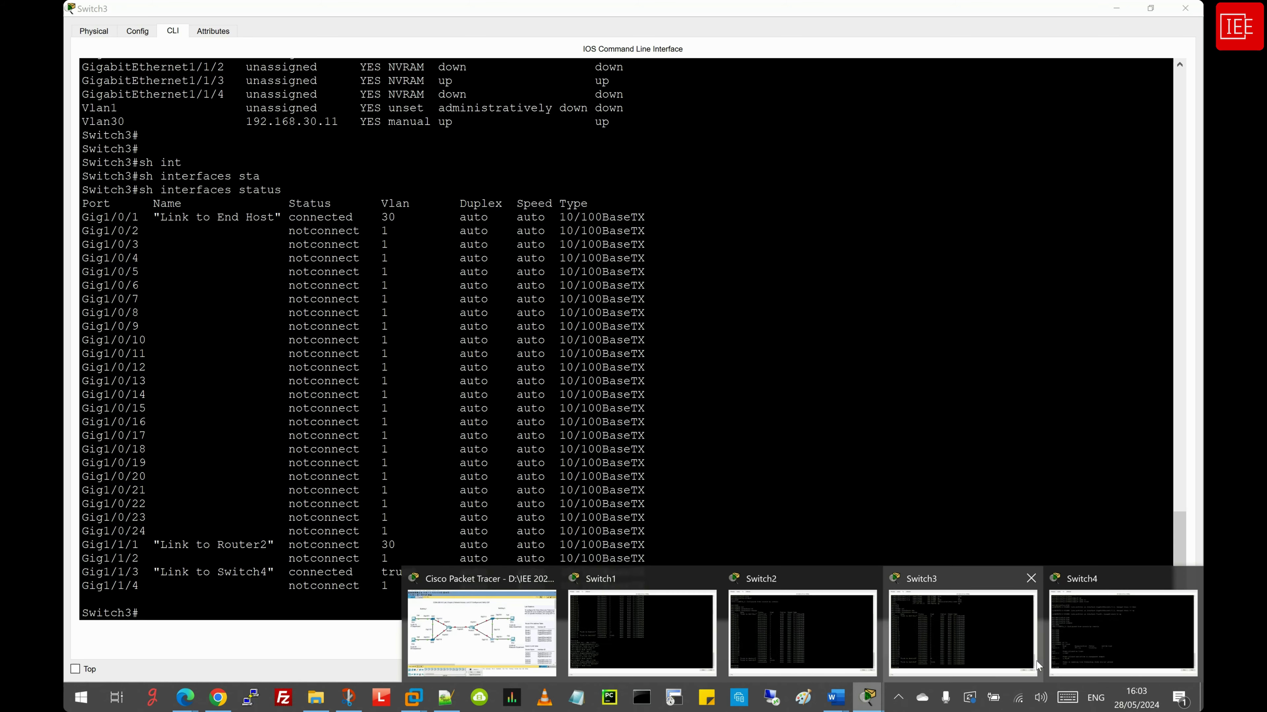
pyautogui.click(1062, 643)
pyautogui.press('Return')
pyautogui.press('Return')
pyautogui.write('confi')
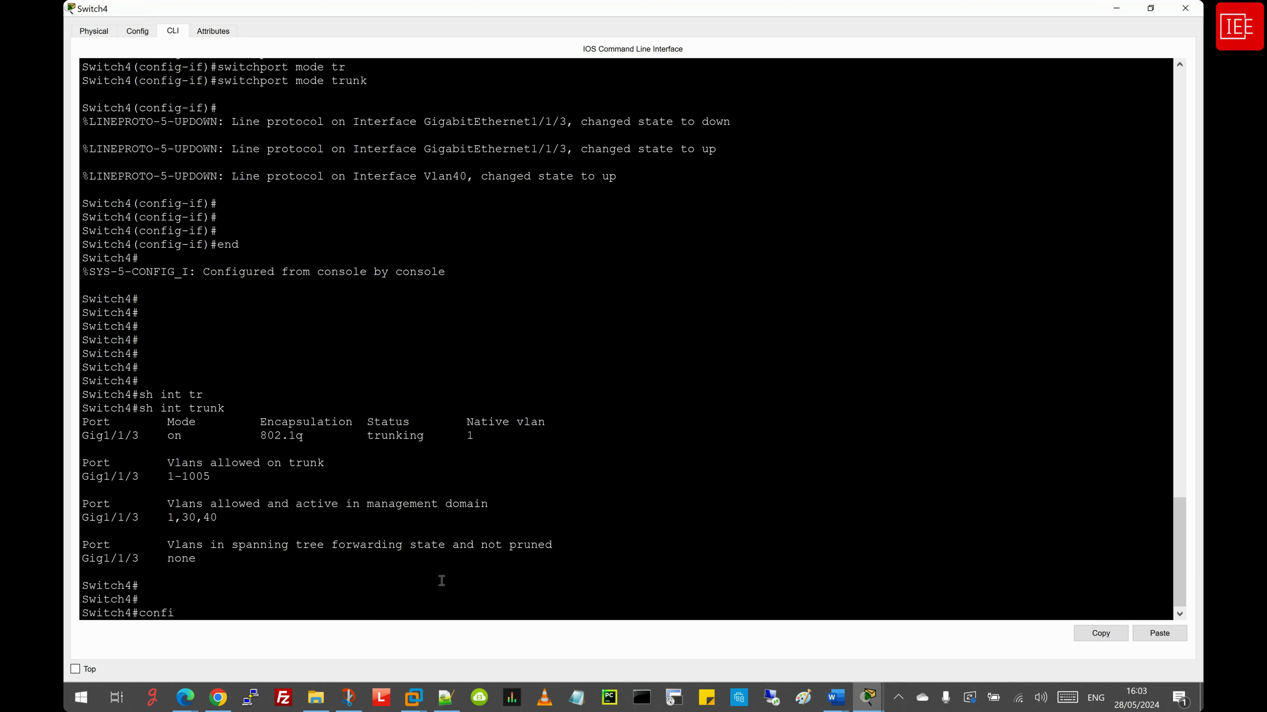
pyautogui.write('g')
pyautogui.press('Tab')
pyautogui.write('ter')
pyautogui.press('Tab')
pyautogui.press('Return')
# Give Switch4's GigabitEthernet 1/0/1 interface the description "Link to End Host"
pyautogui.write('inter')
pyautogui.press('Tab')
pyautogui.write('gig')
pyautogui.press('Tab')
pyautogui.write('1/0/1')
pyautogui.press('Return')
pyautogui.write('desc')
pyautogui.press('Tab')
pyautogui.write('"Link')
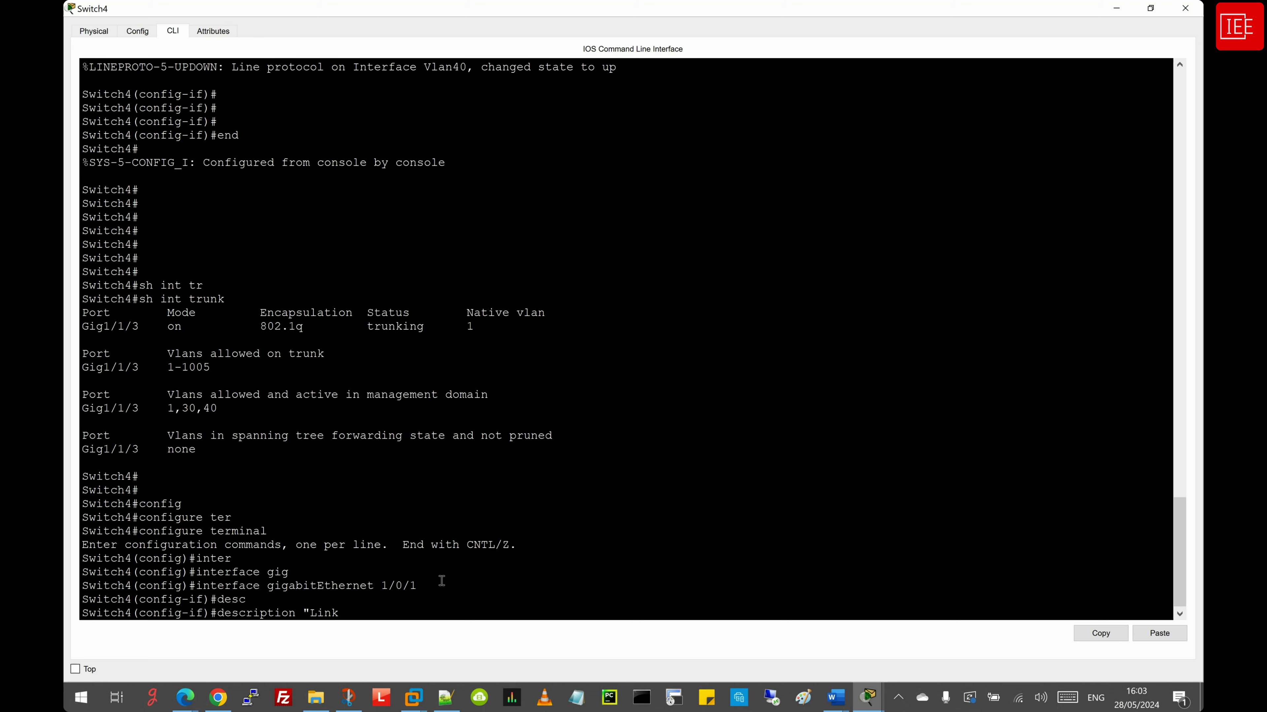
pyautogui.write(' to End Host"')
pyautogui.press('Return')
# Set Switch4's GigabitEthernet 1/0/1 to switchport access mode
pyautogui.write('swi')
pyautogui.press('Tab')
pyautogui.write('mo')
pyautogui.press('Tab')
pyautogui.write('acc')
pyautogui.press('Tab')
pyautogui.press('Return')
# Assign Switch4's GigabitEthernet 1/0/1 to access VLAN 40
pyautogui.write('s')
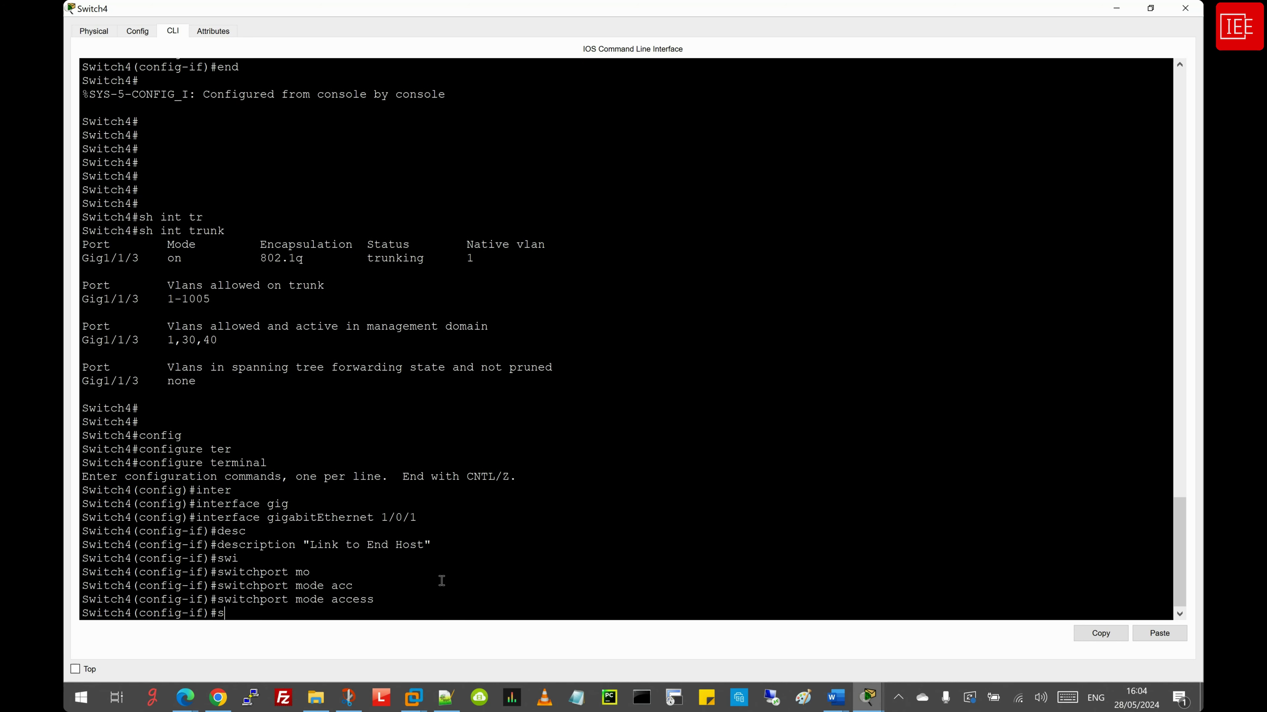
pyautogui.write('w')
pyautogui.press('Tab')
pyautogui.write('acc')
pyautogui.press('Tab')
pyautogui.write('vl')
pyautogui.press('Tab')
pyautogui.write('40')
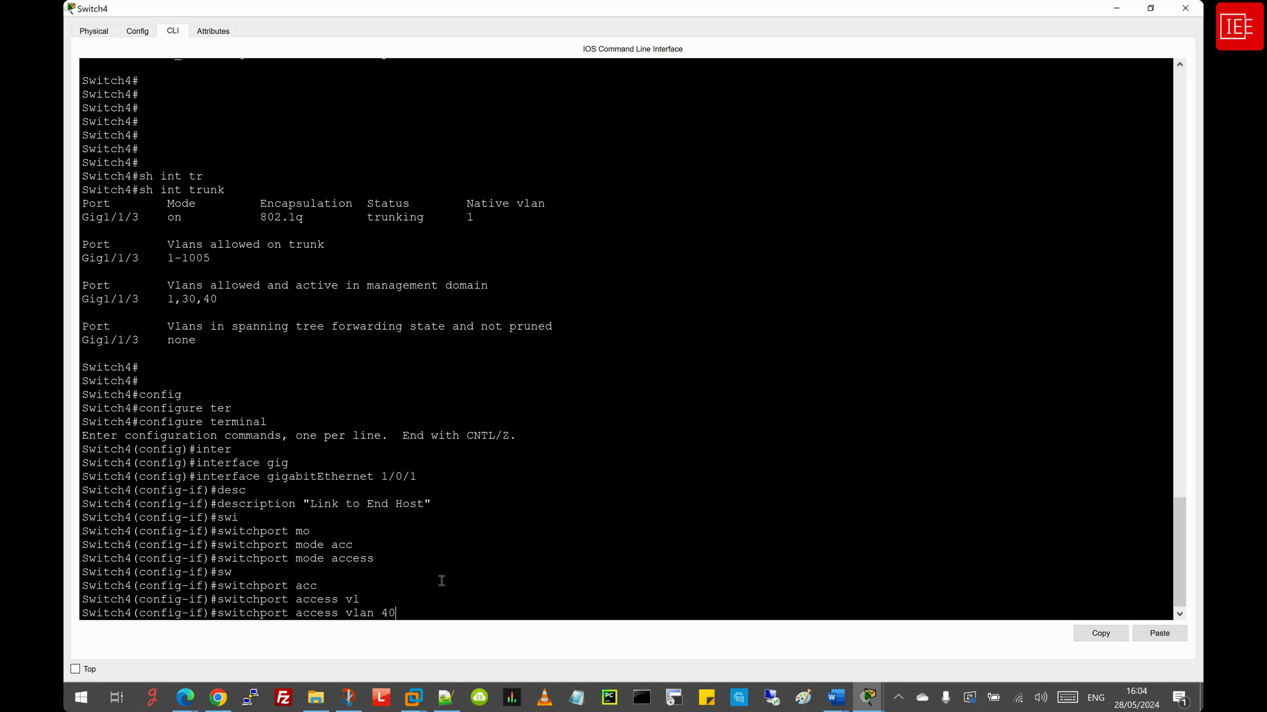
pyautogui.press('Return')
pyautogui.press('Return')
pyautogui.press('Return')
# Enter interface configuration for Switch4's GigabitEthernet 1/1/2 and give it the description "Link to Router2"
pyautogui.press('Up')
pyautogui.press('Up')
pyautogui.press('Up')
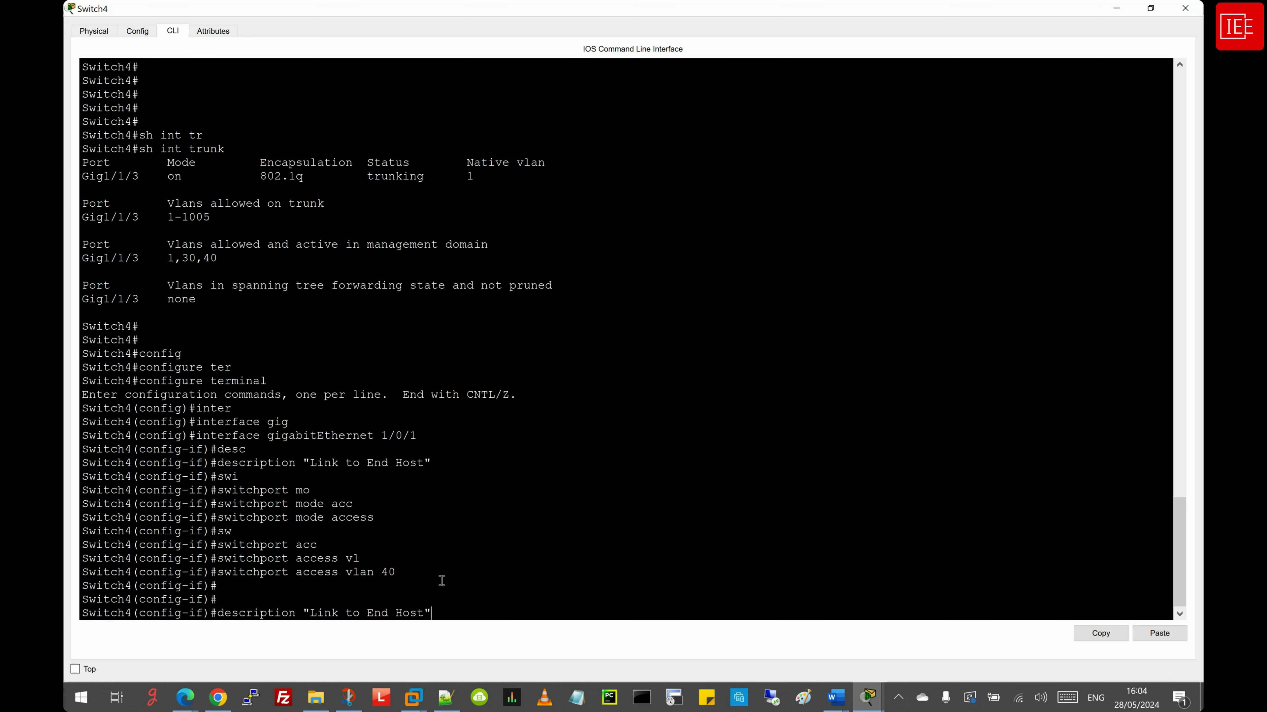
pyautogui.press('Up')
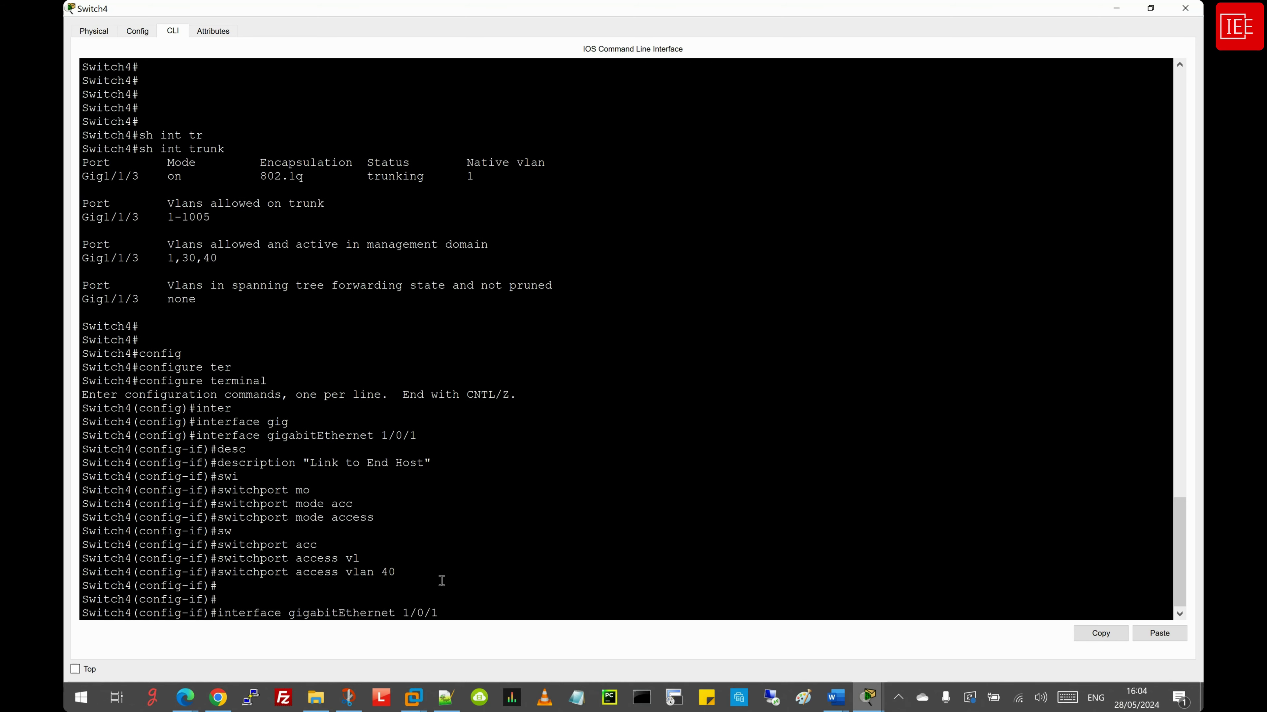
pyautogui.press('BackSpace')
pyautogui.write('2')
pyautogui.press('Left')
pyautogui.press('Left')
pyautogui.press('BackSpace')
pyautogui.write('1')
pyautogui.press('Return')
pyautogui.write('desc')
pyautogui.press('Tab')
pyautogui.write('""')
pyautogui.press('Left')
pyautogui.write('Link to ')
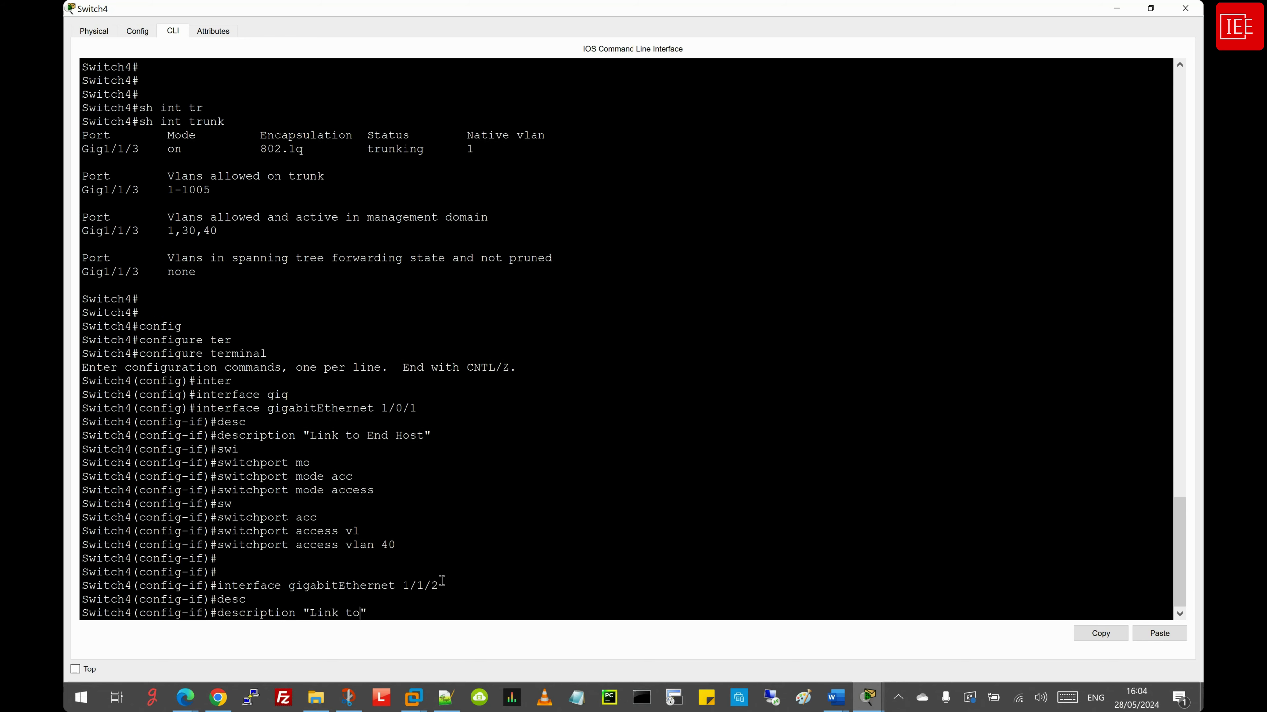
pyautogui.write('Router2')
pyautogui.press('Return')
# Set Switch4's GigabitEthernet 1/1/2 to switchport access mode
pyautogui.press('Up')
pyautogui.press('Up')
pyautogui.press('Up')
pyautogui.press('Up')
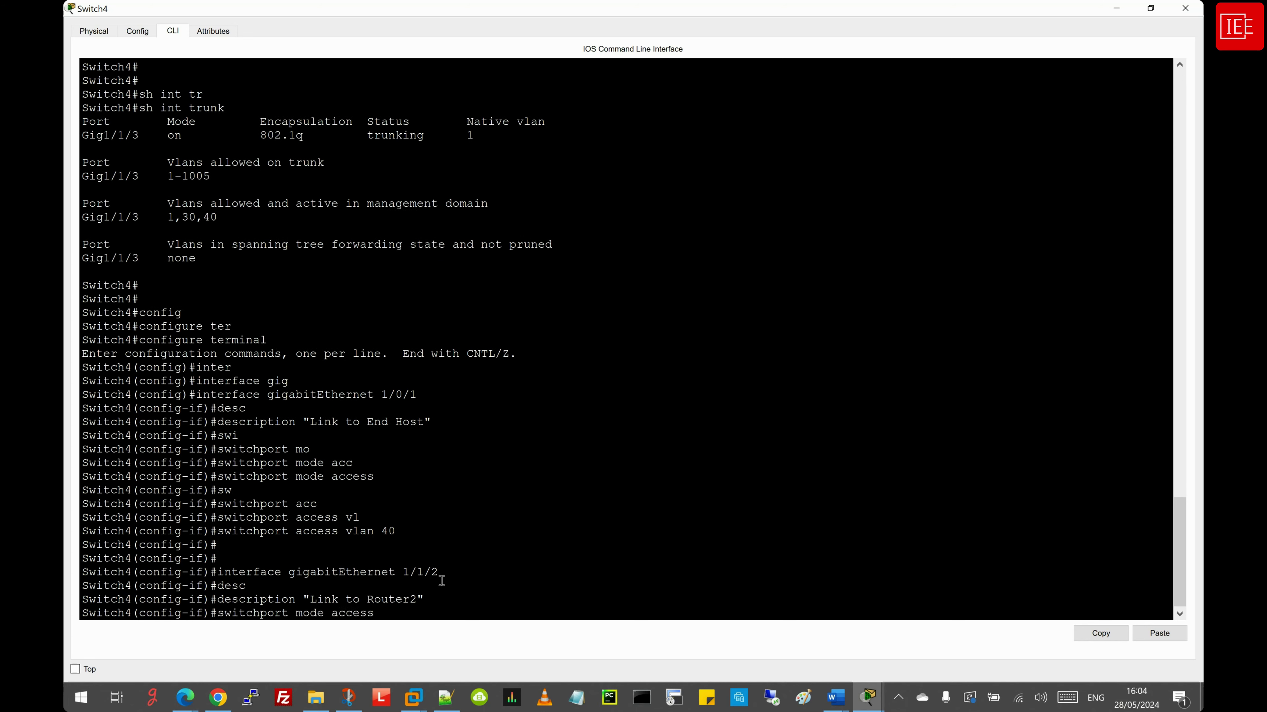
pyautogui.press('Return')
# Assign Switch4's GigabitEthernet 1/1/2 to access VLAN 40
pyautogui.press('Up')
pyautogui.press('Up')
pyautogui.press('Up')
pyautogui.press('Up')
pyautogui.press('Up')
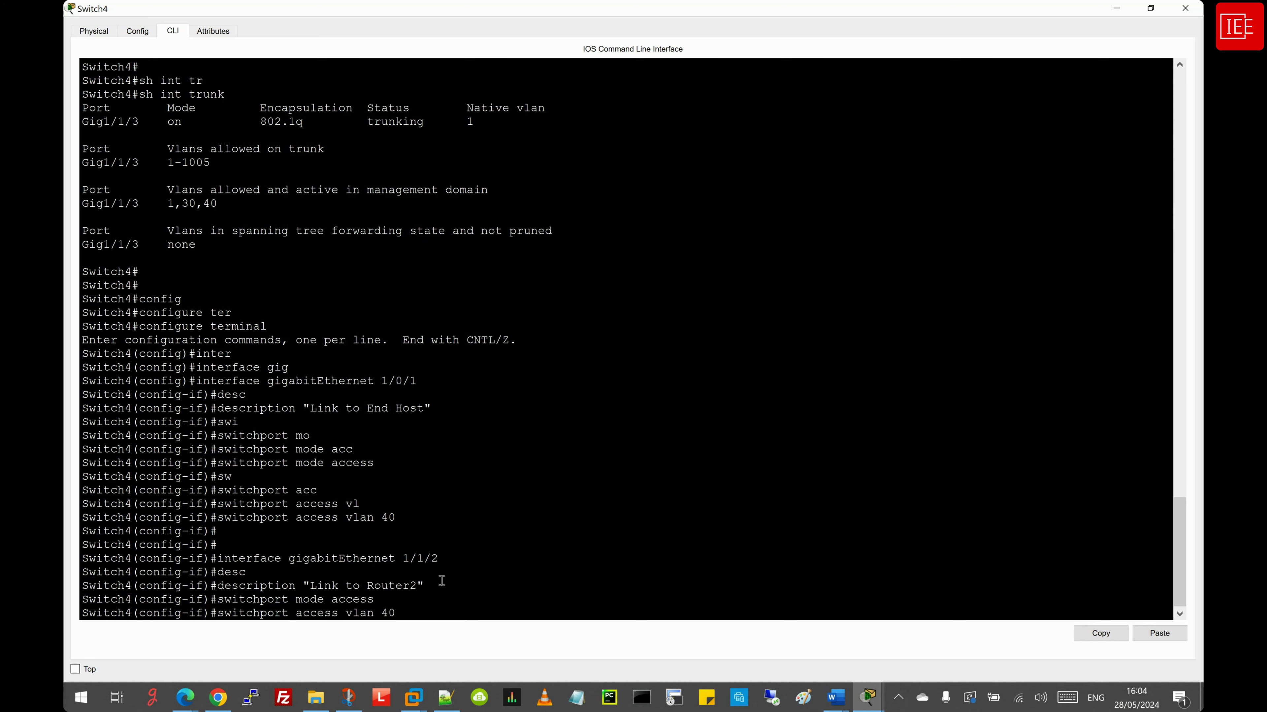
pyautogui.press('Return')
pyautogui.press('Return')
pyautogui.press('Return')
pyautogui.press('Return')
# Leave configuration mode on Switch4 and return to the privileged EXEC prompt
pyautogui.write('end')
pyautogui.press('Return')
pyautogui.press('Return')
pyautogui.press('Return')
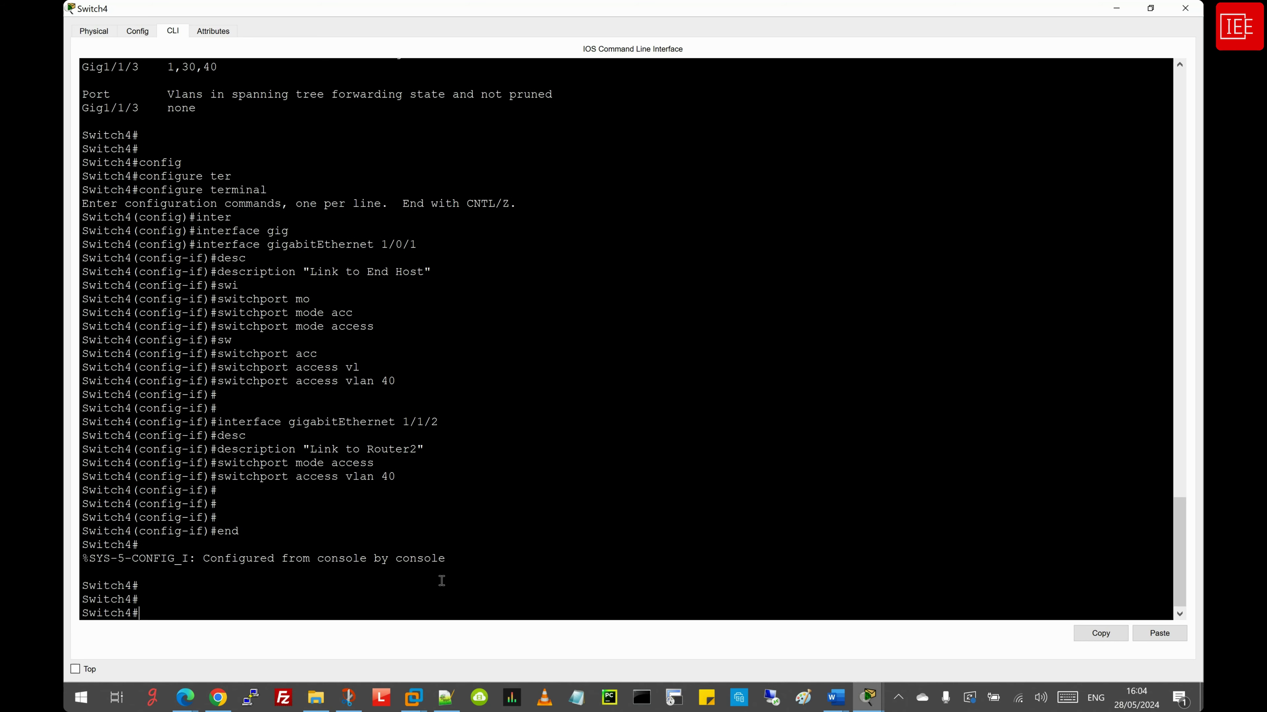
# Display Switch4's port status list with show interfaces status and examine the Gig1/0/1, Gig1/1/2 and Gig1/1/3 rows
pyautogui.write('sh')
pyautogui.press('Tab')
pyautogui.write('inter')
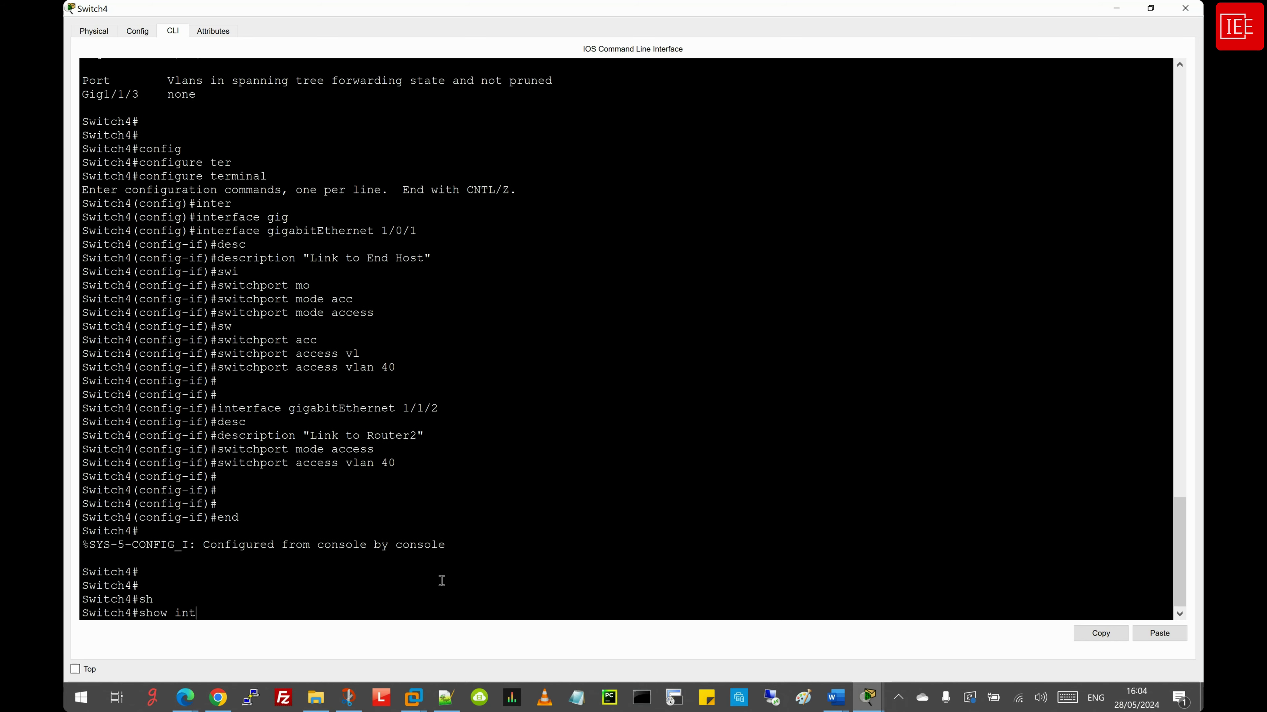
pyautogui.press('Tab')
pyautogui.write('st')
pyautogui.press('Tab')
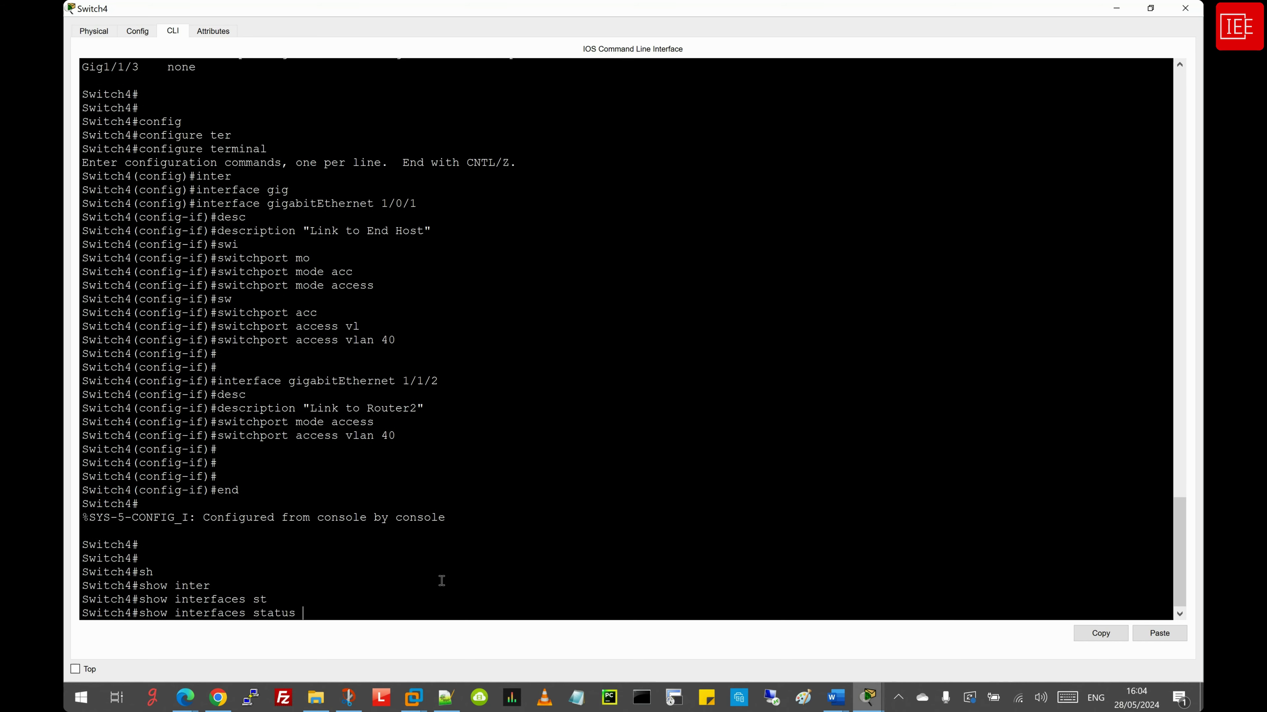
pyautogui.press('Return')
pyautogui.press('space')
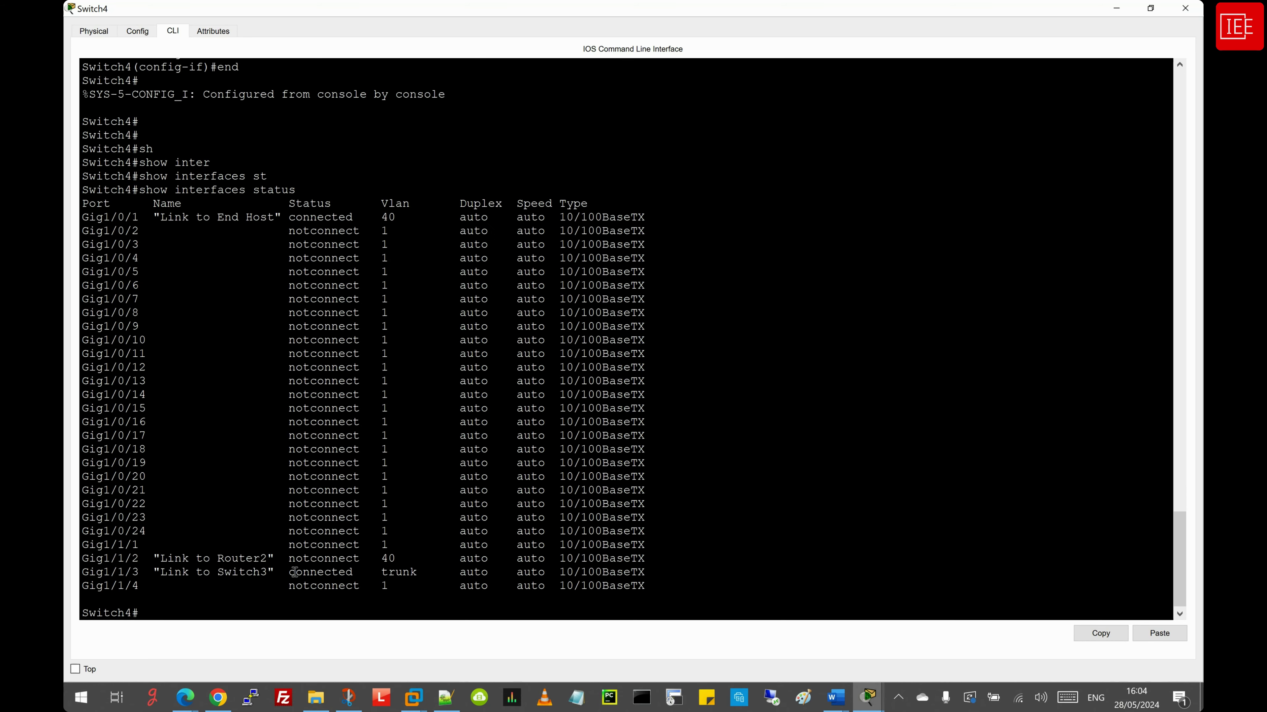
pyautogui.moveTo(84, 558); pyautogui.dragTo(653, 571)
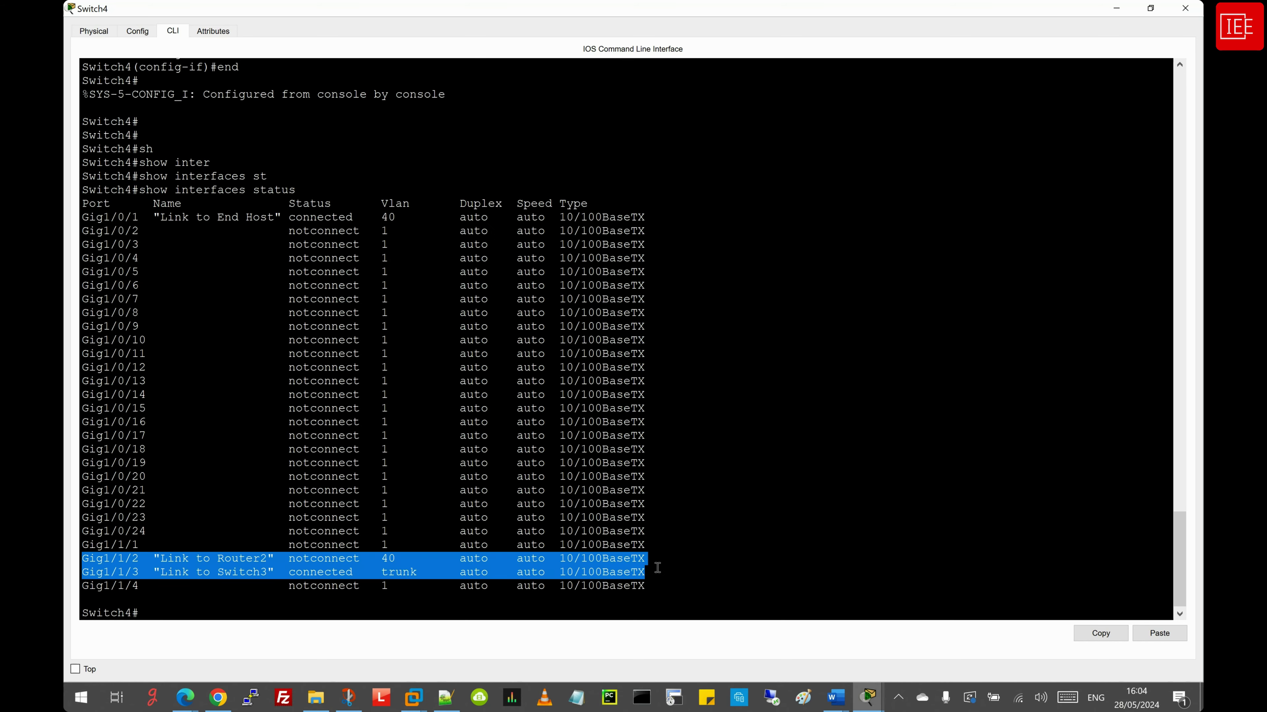
pyautogui.moveTo(652, 223); pyautogui.dragTo(93, 225)
pyautogui.click(172, 606)
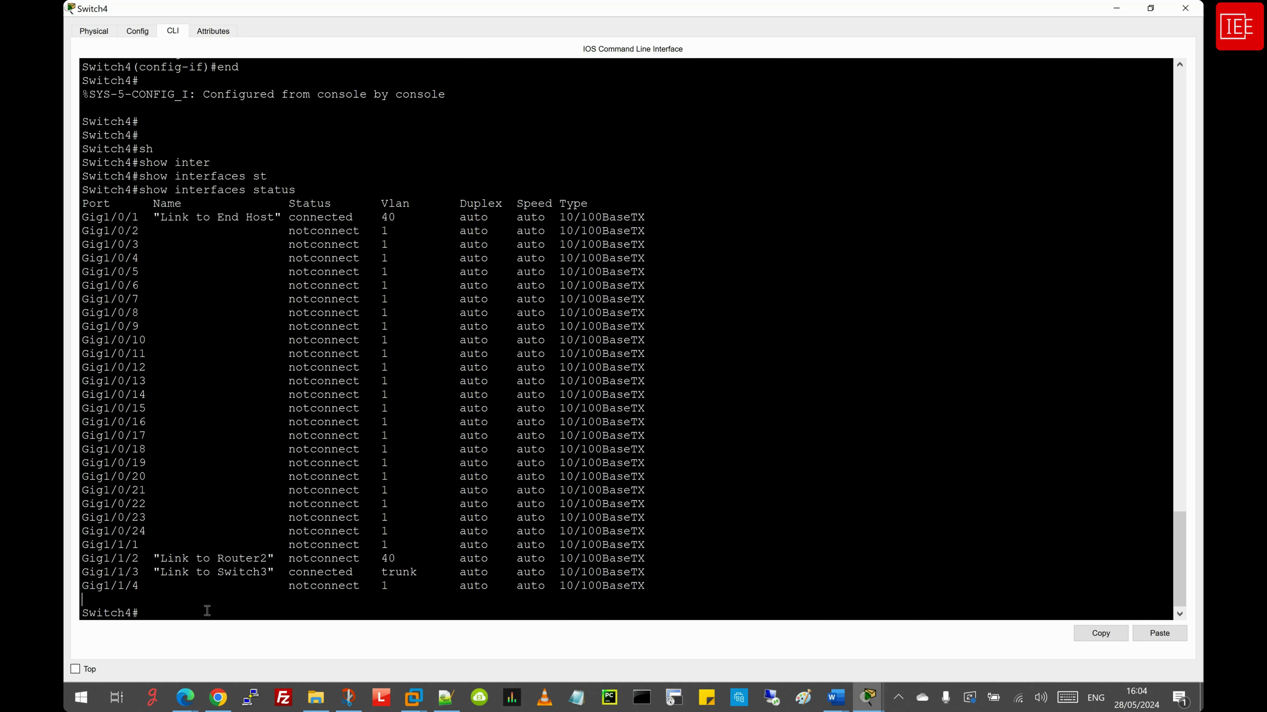
# Display Switch4's VLAN table with show vlan brief
pyautogui.press('Return')
pyautogui.press('Return')
pyautogui.press('Return')
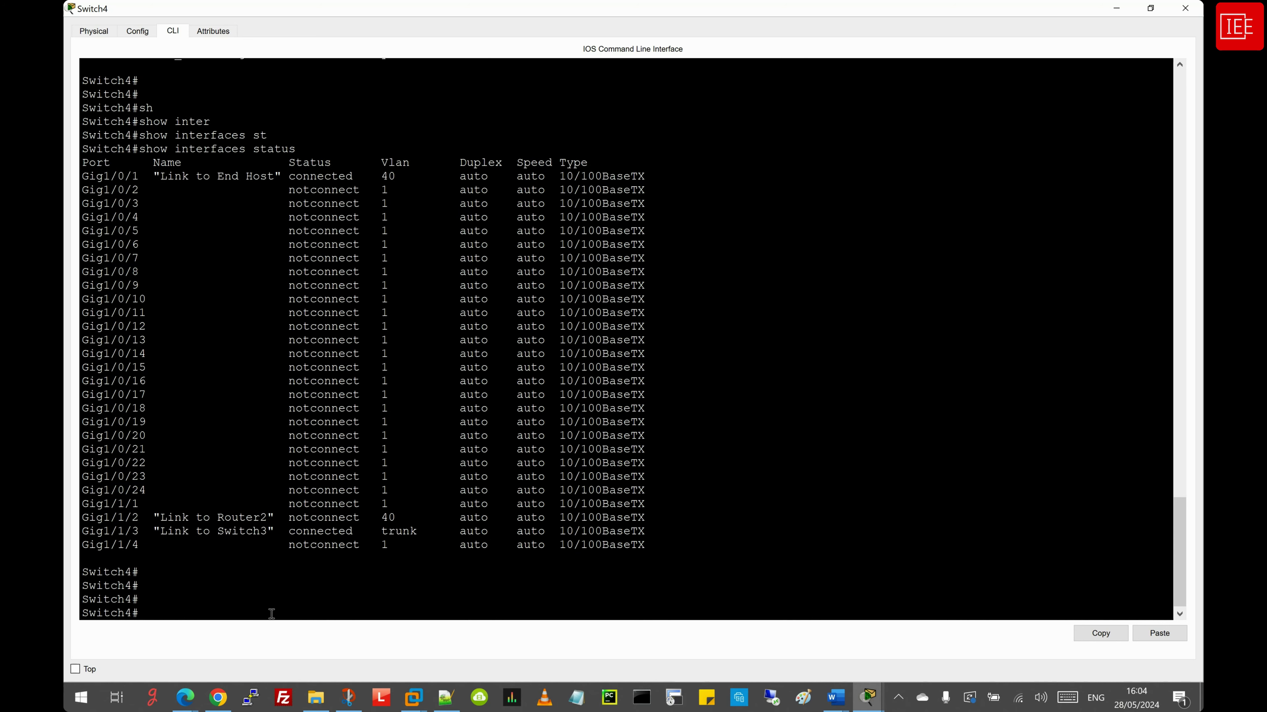
pyautogui.write('sh')
pyautogui.press('Tab')
pyautogui.write('vl')
pyautogui.press('Tab')
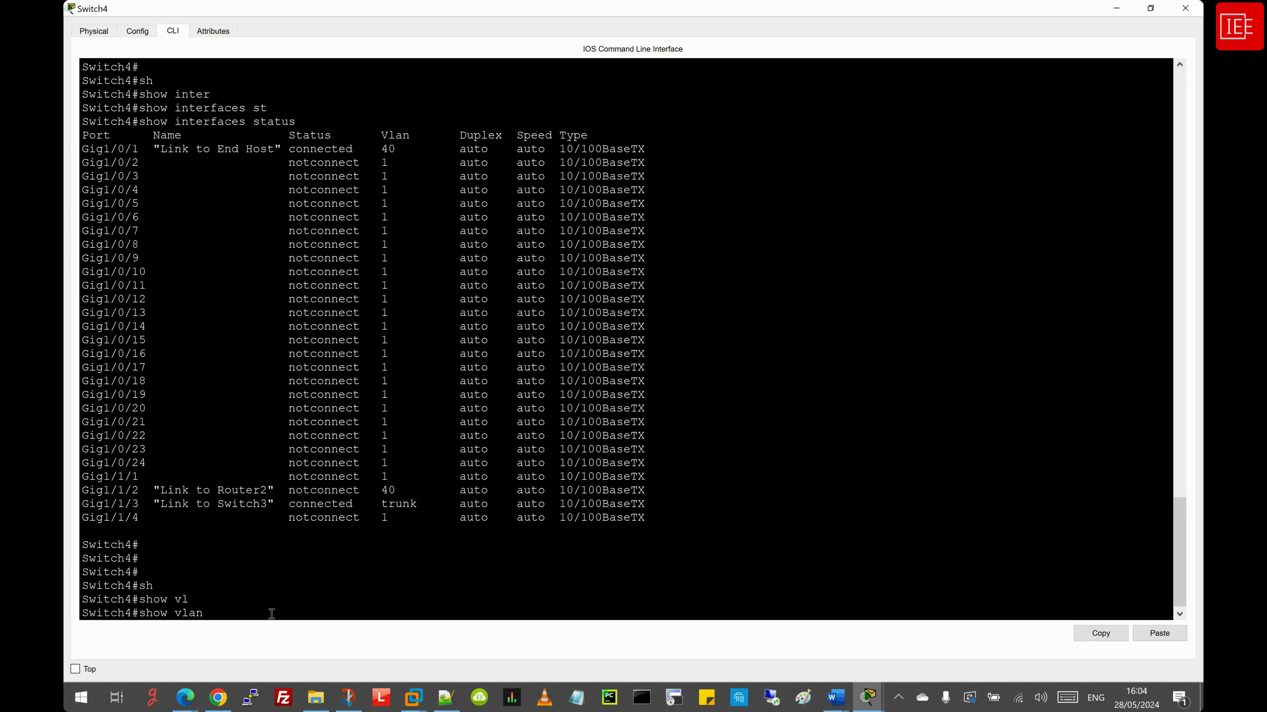
pyautogui.write('br')
pyautogui.press('Tab')
pyautogui.press('Return')
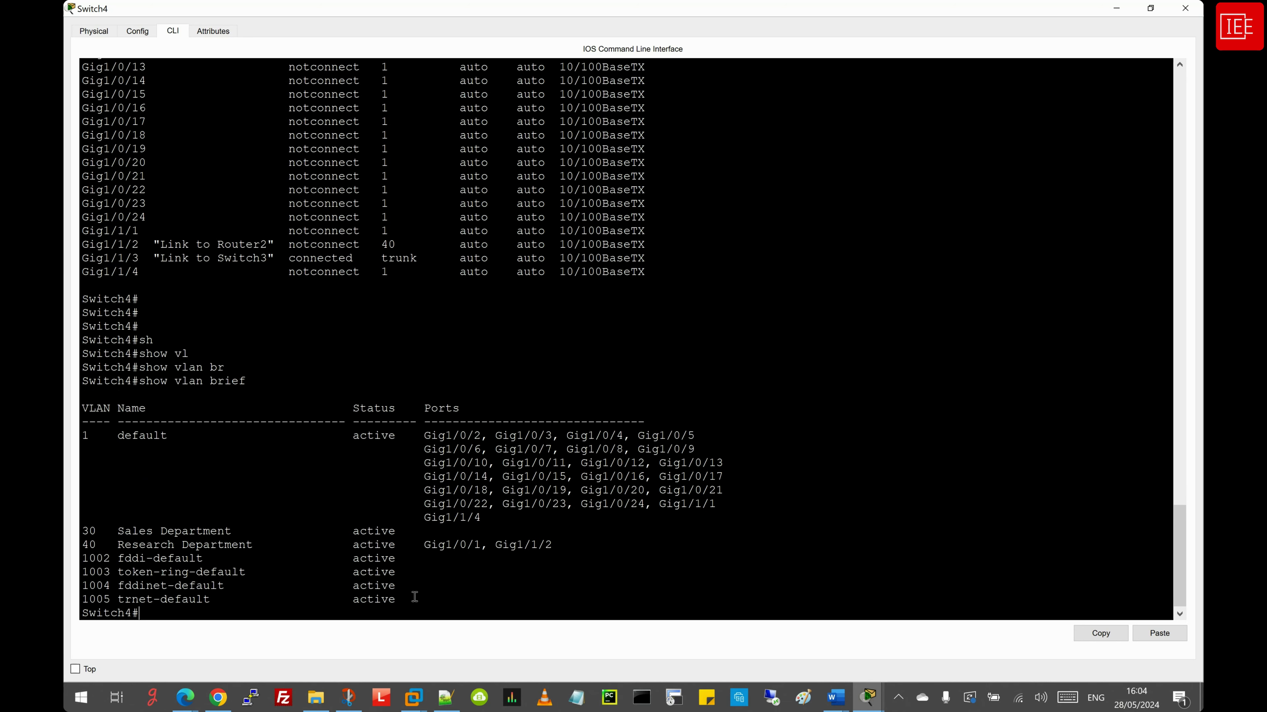
# Examine the VLAN 40 Research Department row and its assigned ports in Switch4's VLAN table
pyautogui.moveTo(583, 547); pyautogui.dragTo(81, 546)
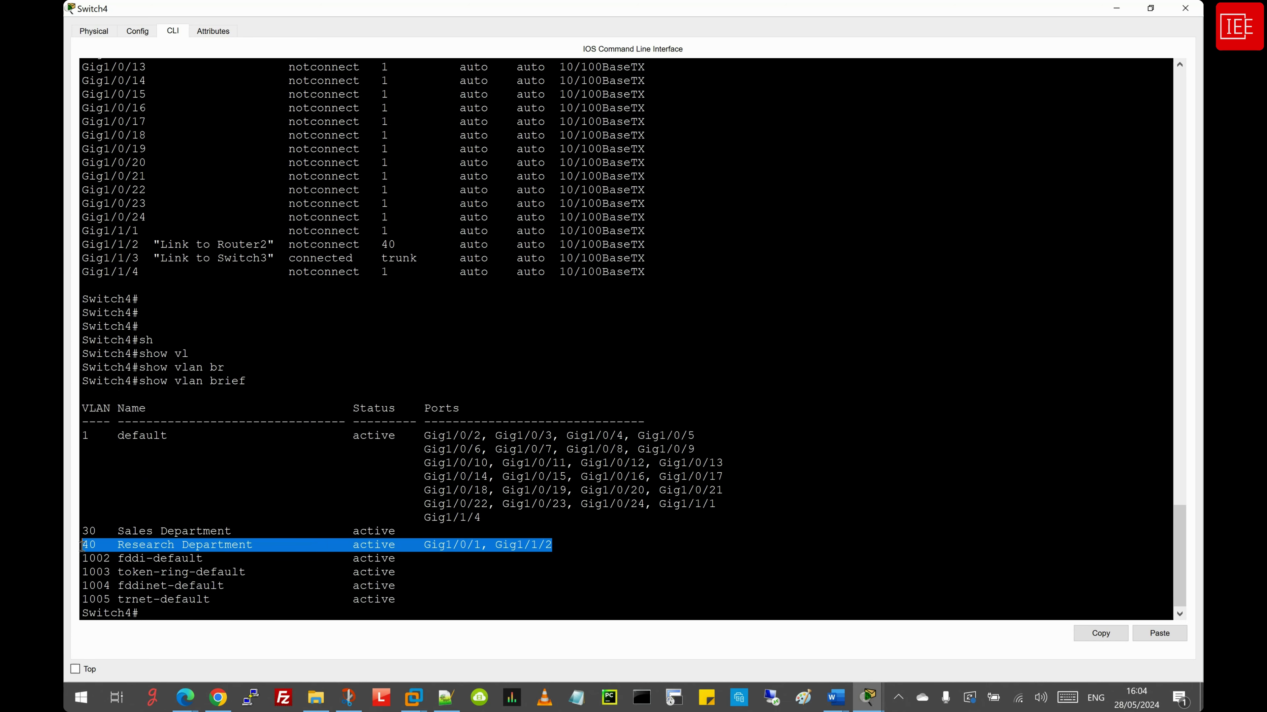
pyautogui.click(448, 544)
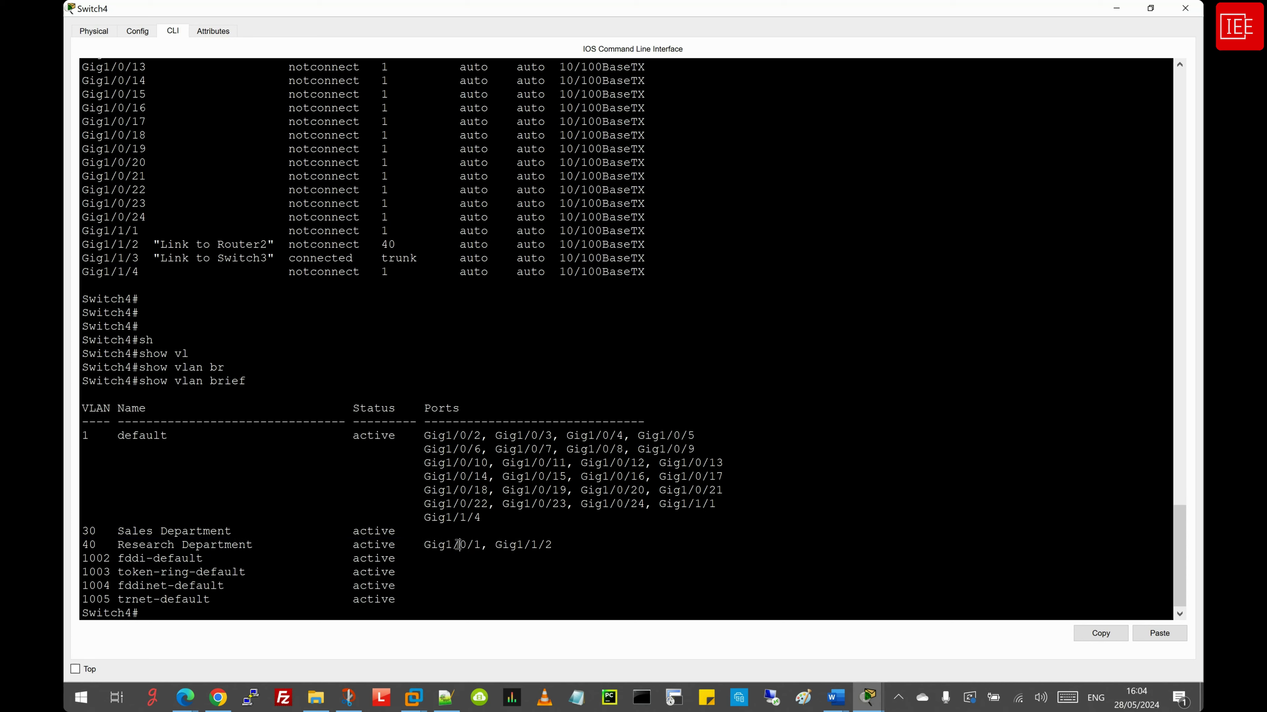
pyautogui.moveTo(552, 545); pyautogui.dragTo(421, 549)
pyautogui.click(436, 546)
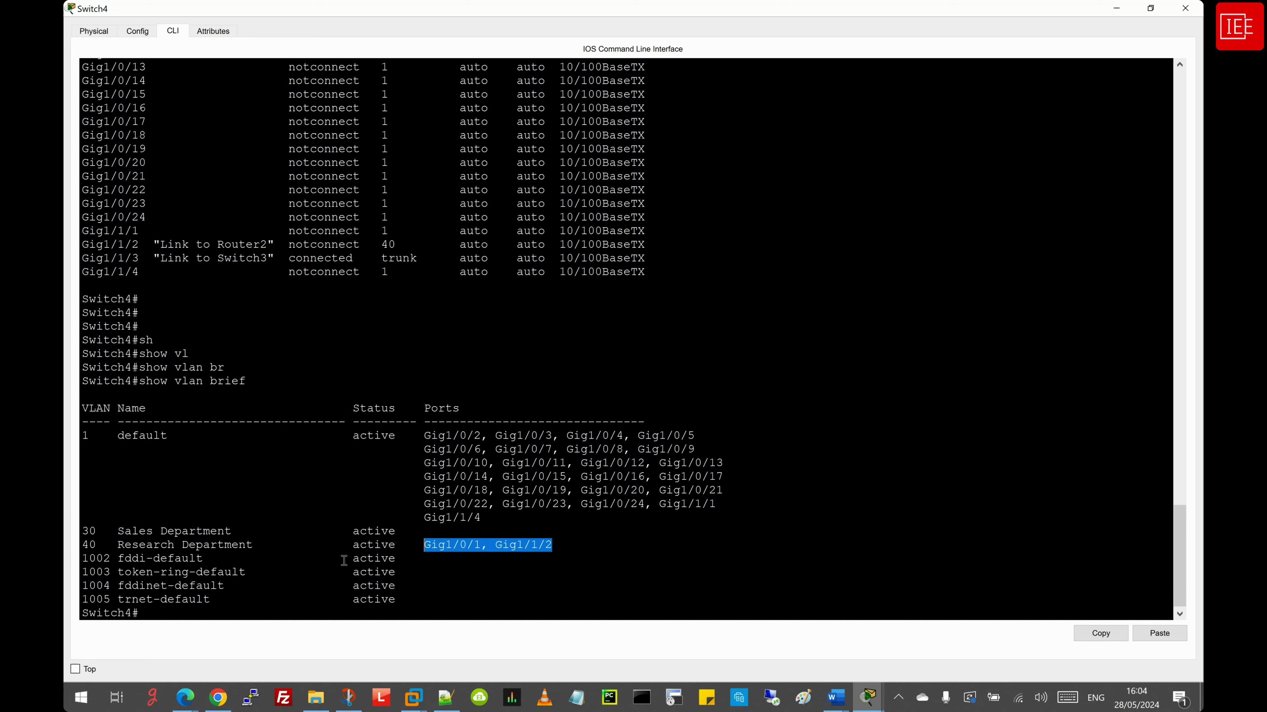
pyautogui.moveTo(86, 545); pyautogui.dragTo(588, 547)
pyautogui.click(271, 584)
# Switch to Switch3's command line, run show vlan brief and examine the ports assigned to VLAN 30 Sales Department
pyautogui.click(877, 703)
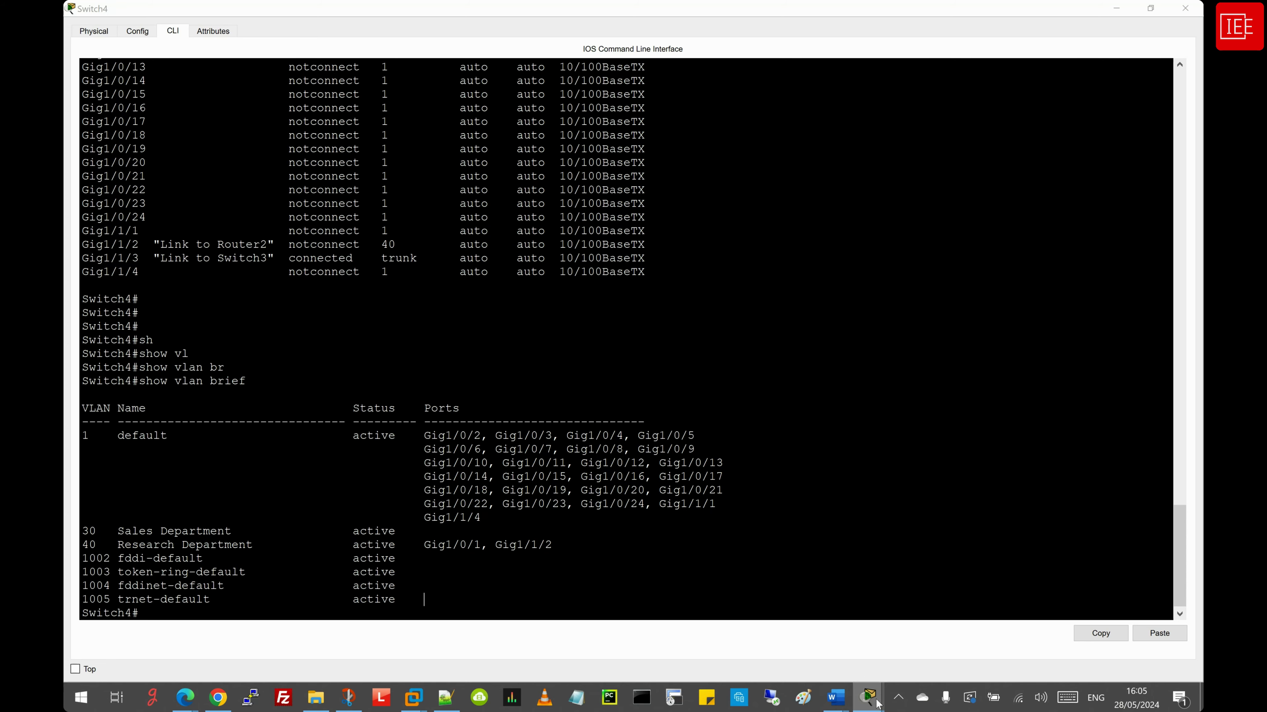
pyautogui.click(643, 596)
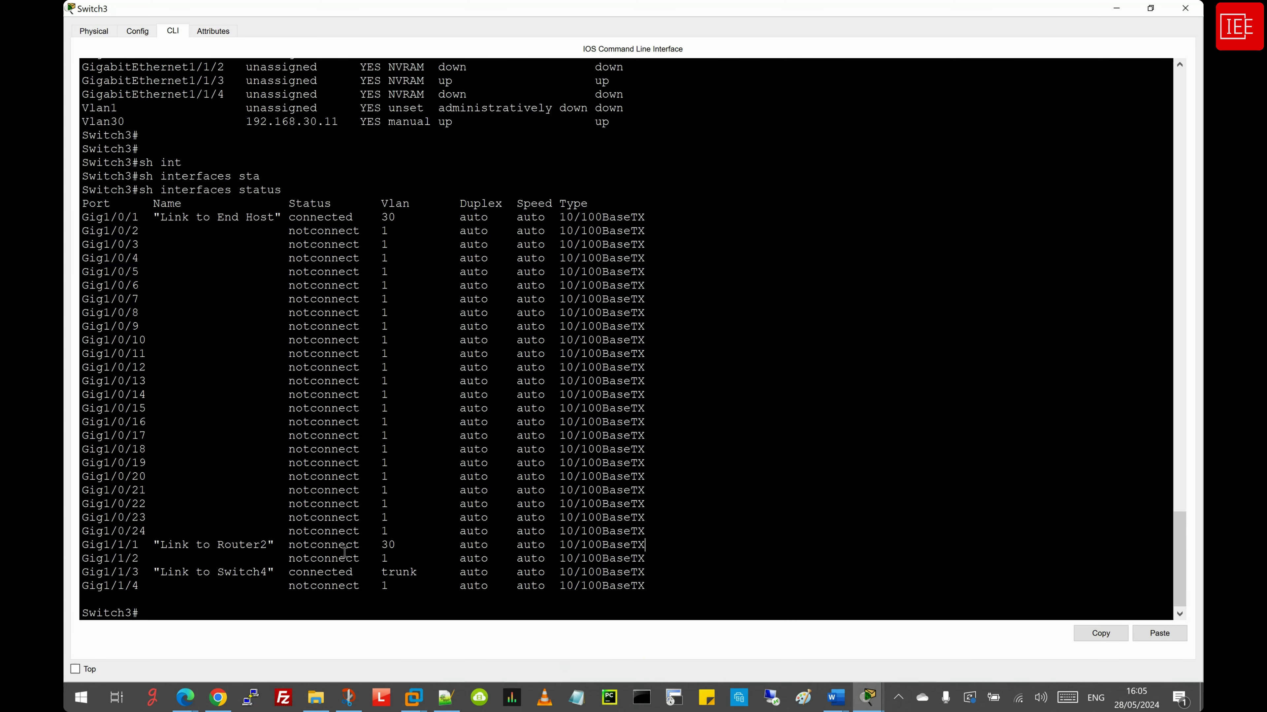
pyautogui.press('Return')
pyautogui.write('sh')
pyautogui.press('Tab')
pyautogui.write('vl')
pyautogui.press('Tab')
pyautogui.write('br')
pyautogui.press('Tab')
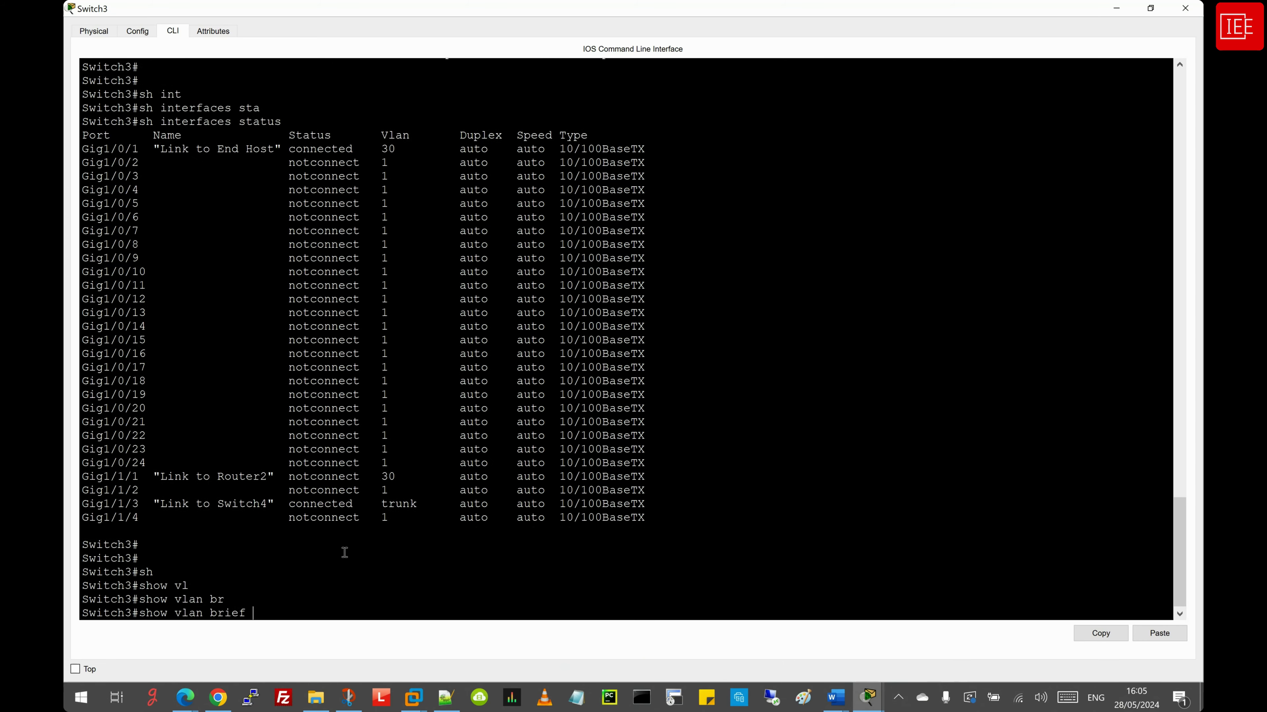
pyautogui.press('Return')
pyautogui.moveTo(552, 531); pyautogui.dragTo(73, 535)
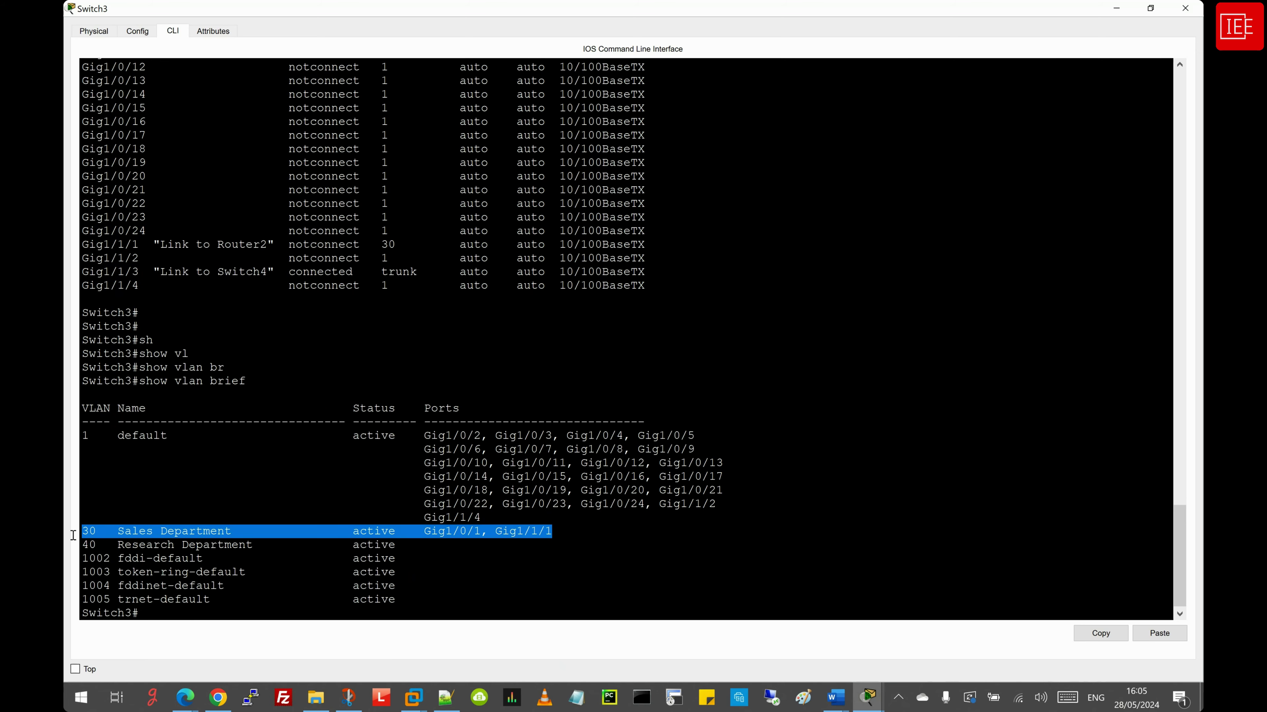
pyautogui.click(132, 543)
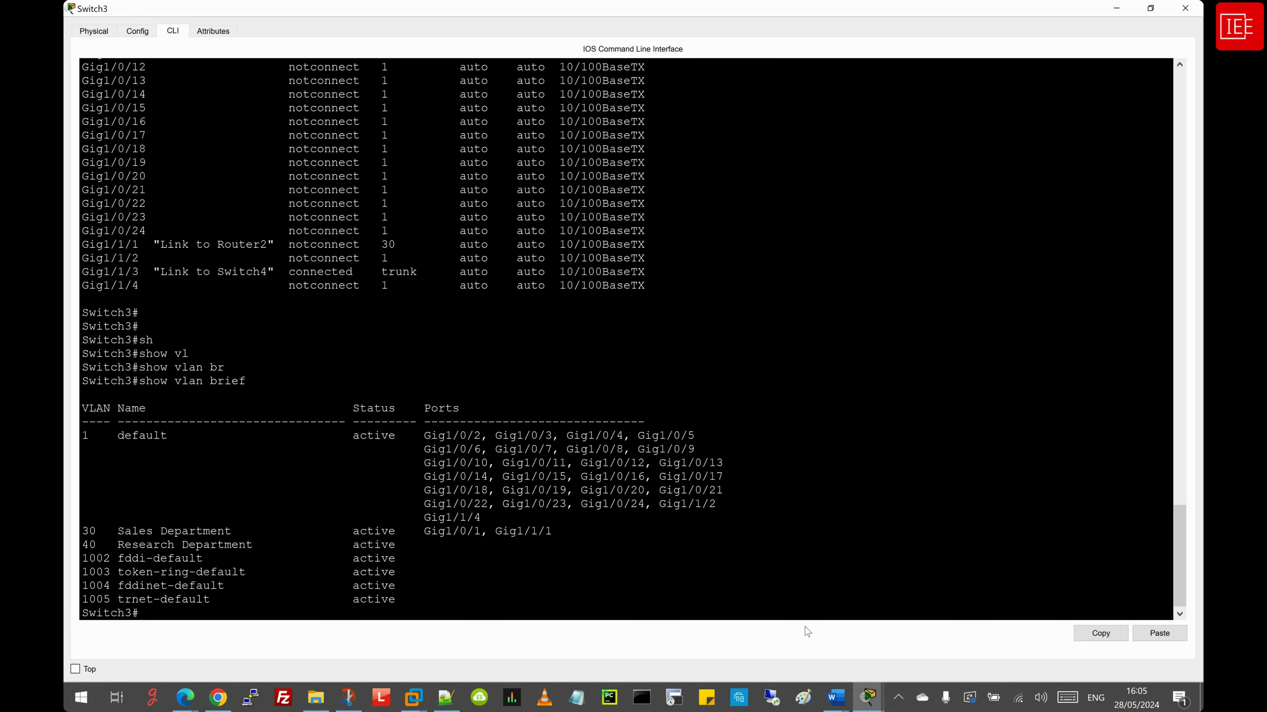
# Switch to Switch1's command line, run show vlan brief and examine the ports assigned to VLAN 10 IT Department
pyautogui.moveTo(868, 698)
pyautogui.click(782, 660)
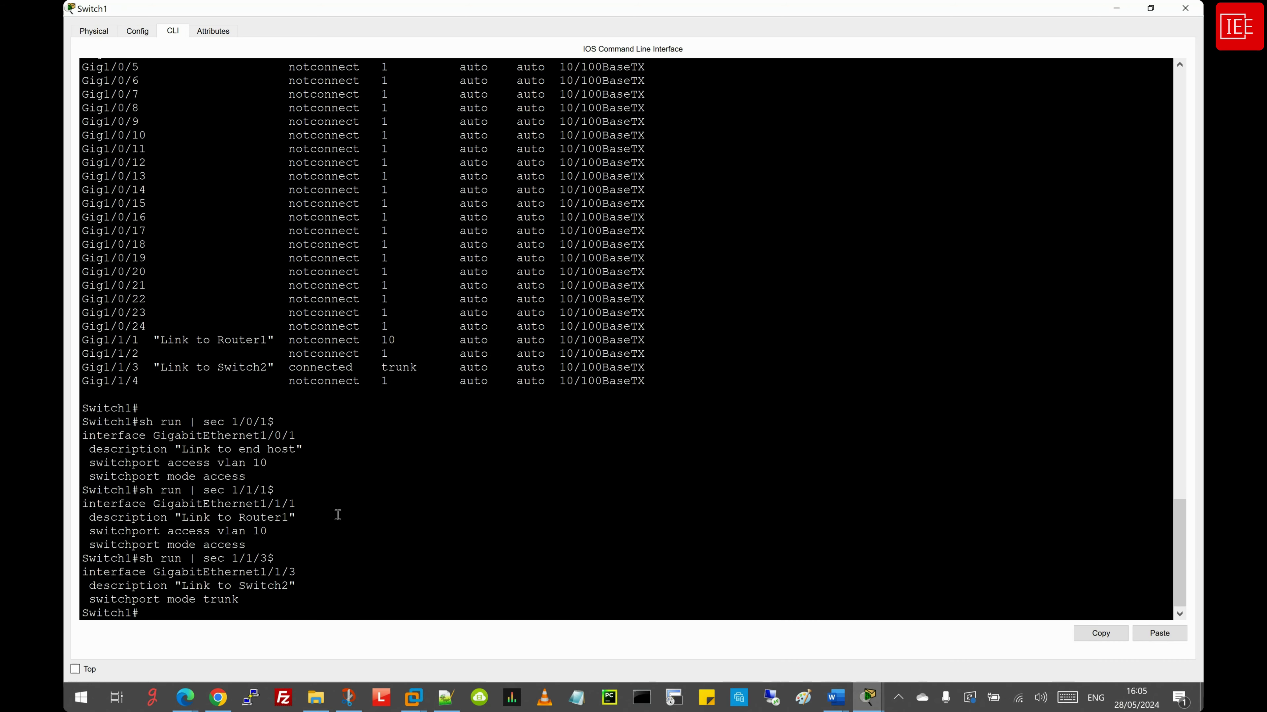
pyautogui.press('Return')
pyautogui.press('Return')
pyautogui.press('Return')
pyautogui.write('sh')
pyautogui.press('Tab')
pyautogui.write('vl')
pyautogui.press('Tab')
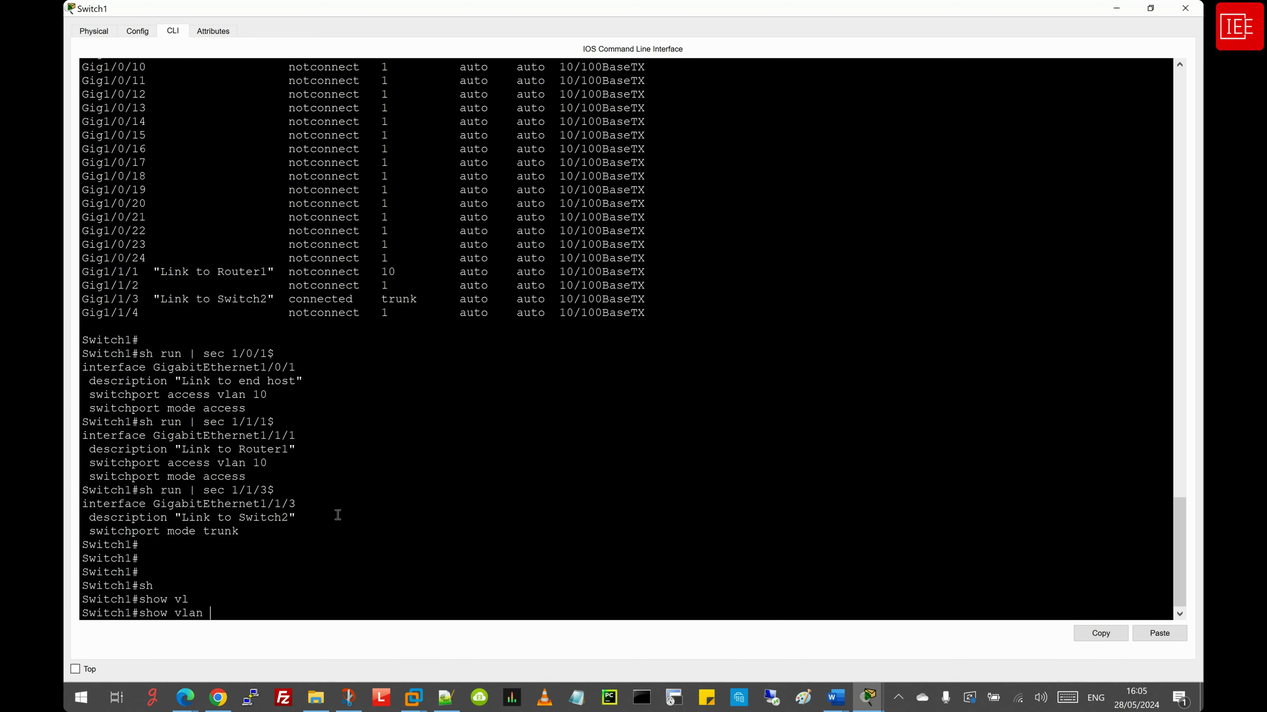
pyautogui.write('br')
pyautogui.press('Tab')
pyautogui.press('Return')
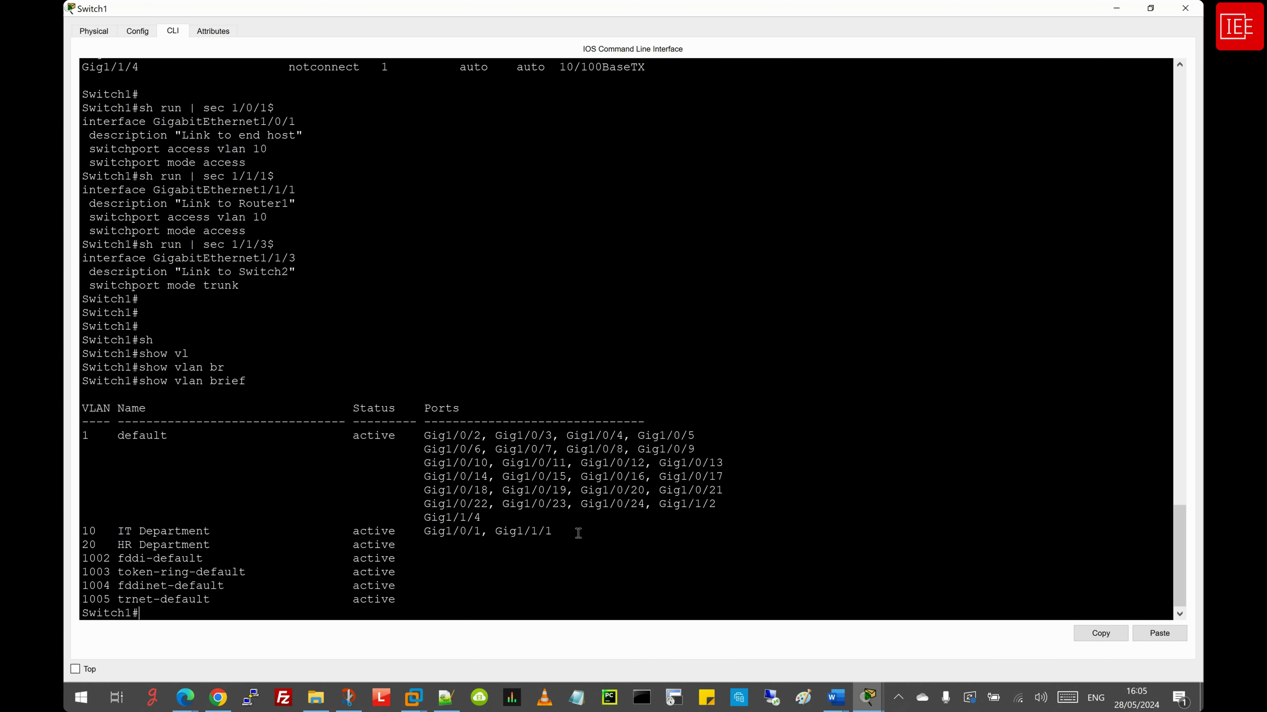
pyautogui.moveTo(576, 532); pyautogui.dragTo(67, 535)
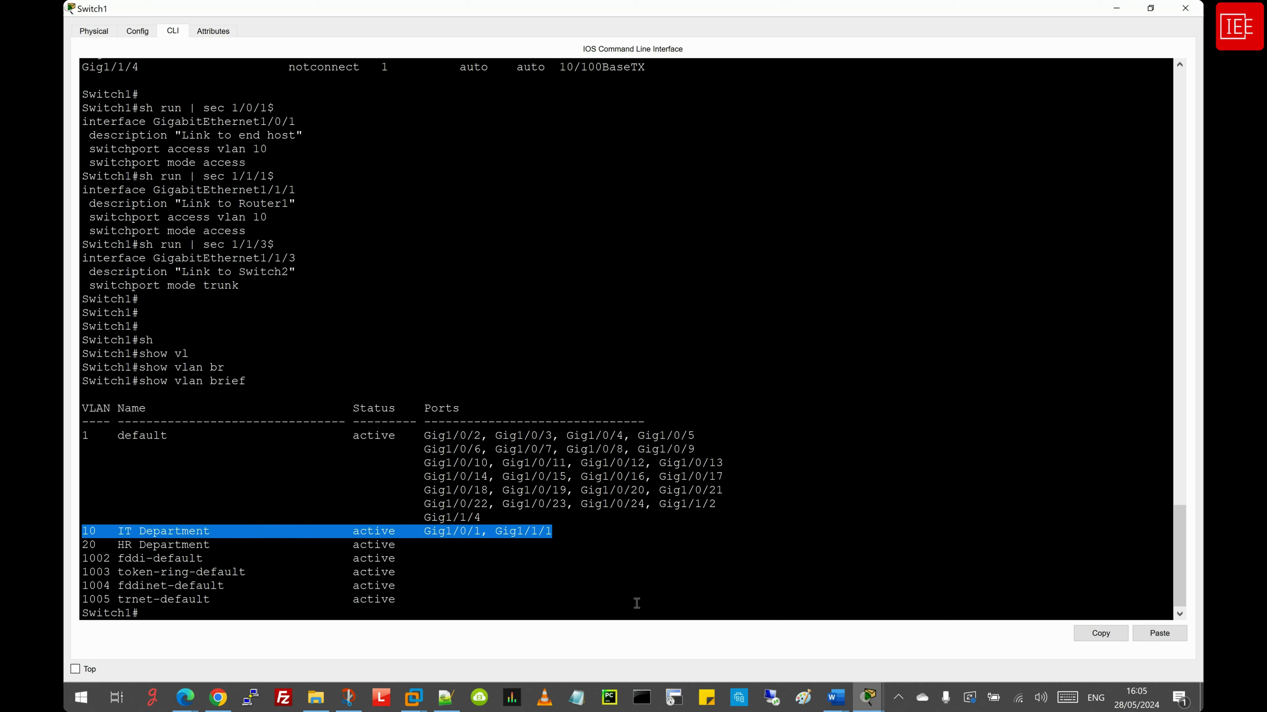
# Switch to Switch2's command line, run show vlan brief and examine the ports assigned to VLAN 20 HR Department
pyautogui.moveTo(868, 697)
pyautogui.click(782, 624)
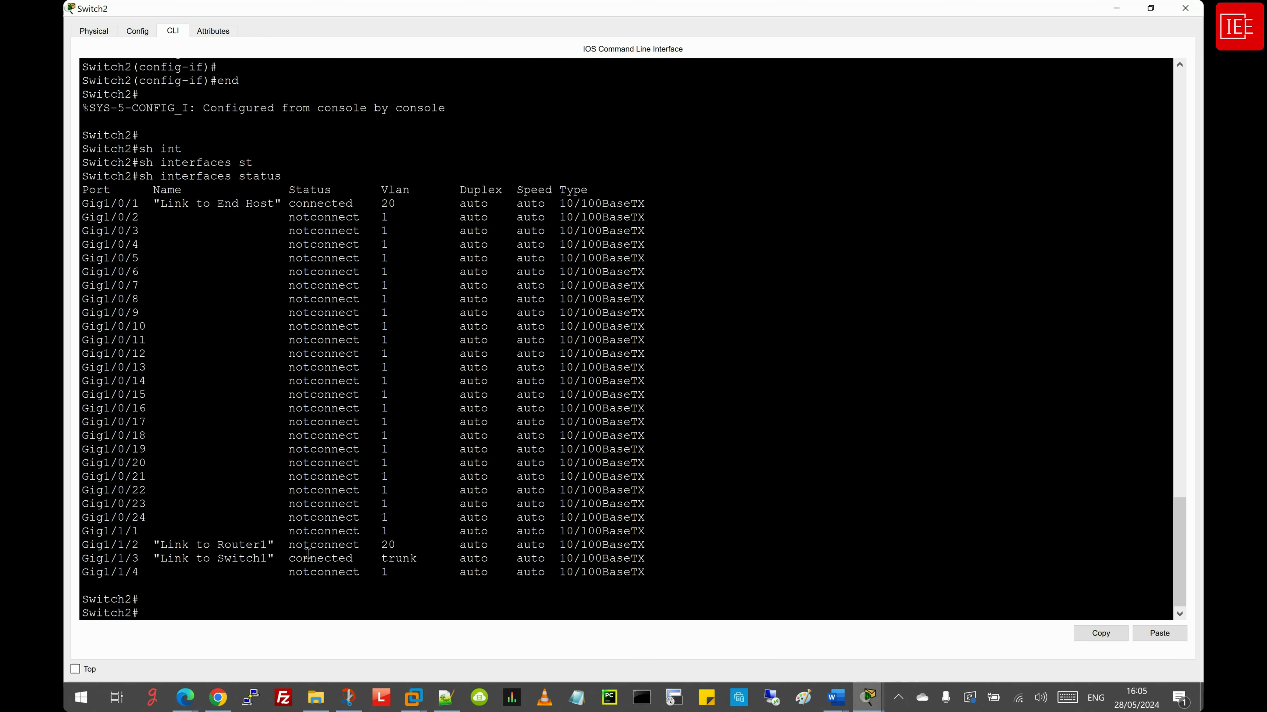
pyautogui.press('Return')
pyautogui.press('Return')
pyautogui.press('Return')
pyautogui.write('sh')
pyautogui.press('Tab')
pyautogui.write('vl')
pyautogui.press('Tab')
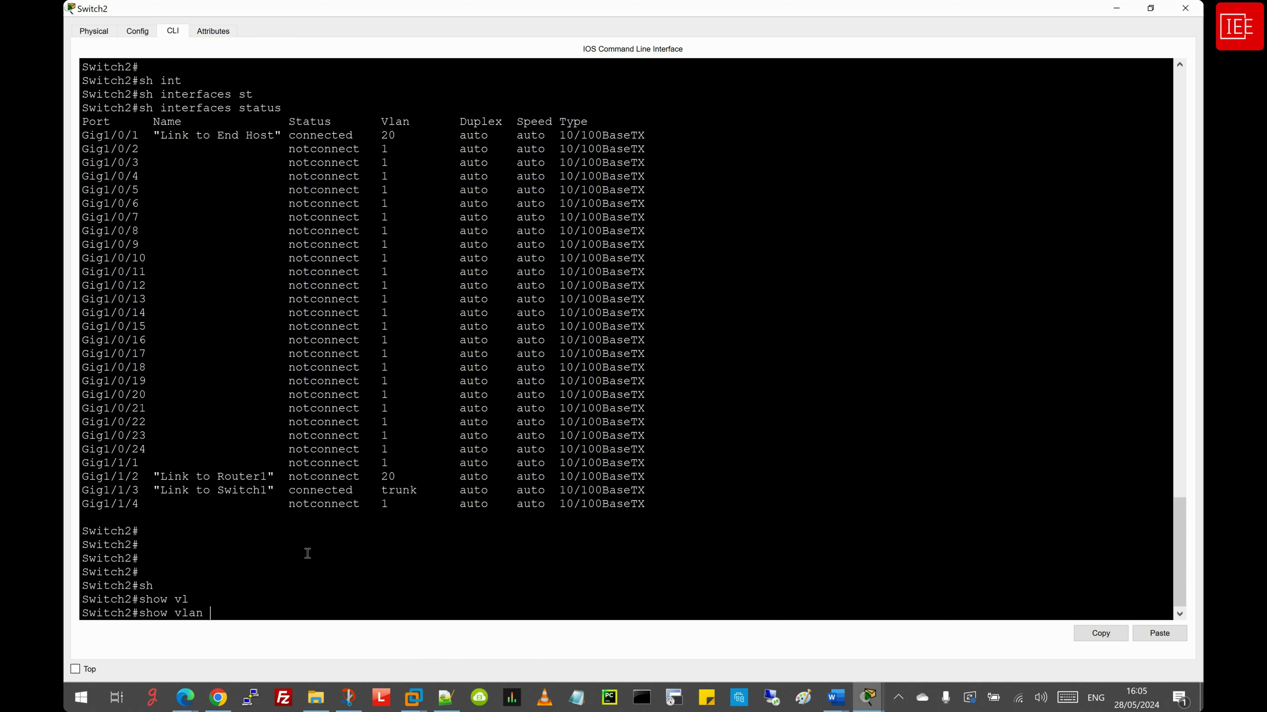
pyautogui.write('br')
pyautogui.press('Tab')
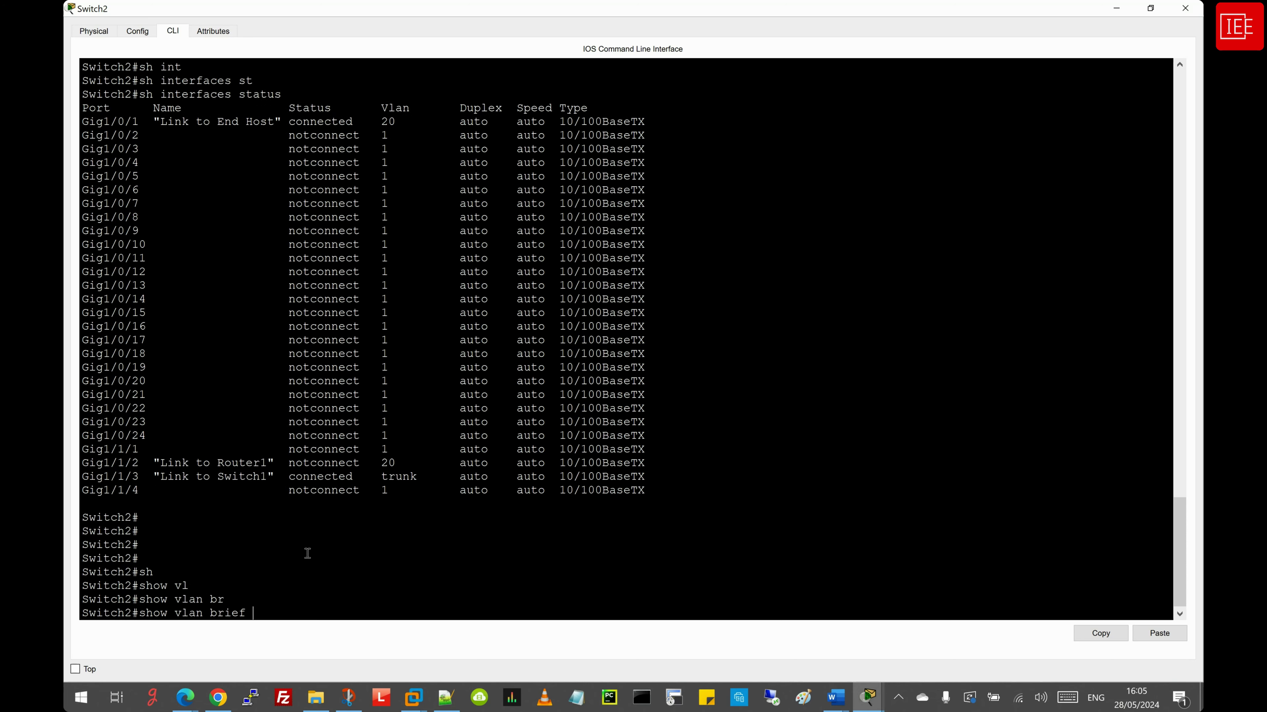
pyautogui.press('Return')
pyautogui.moveTo(563, 548); pyautogui.dragTo(71, 543)
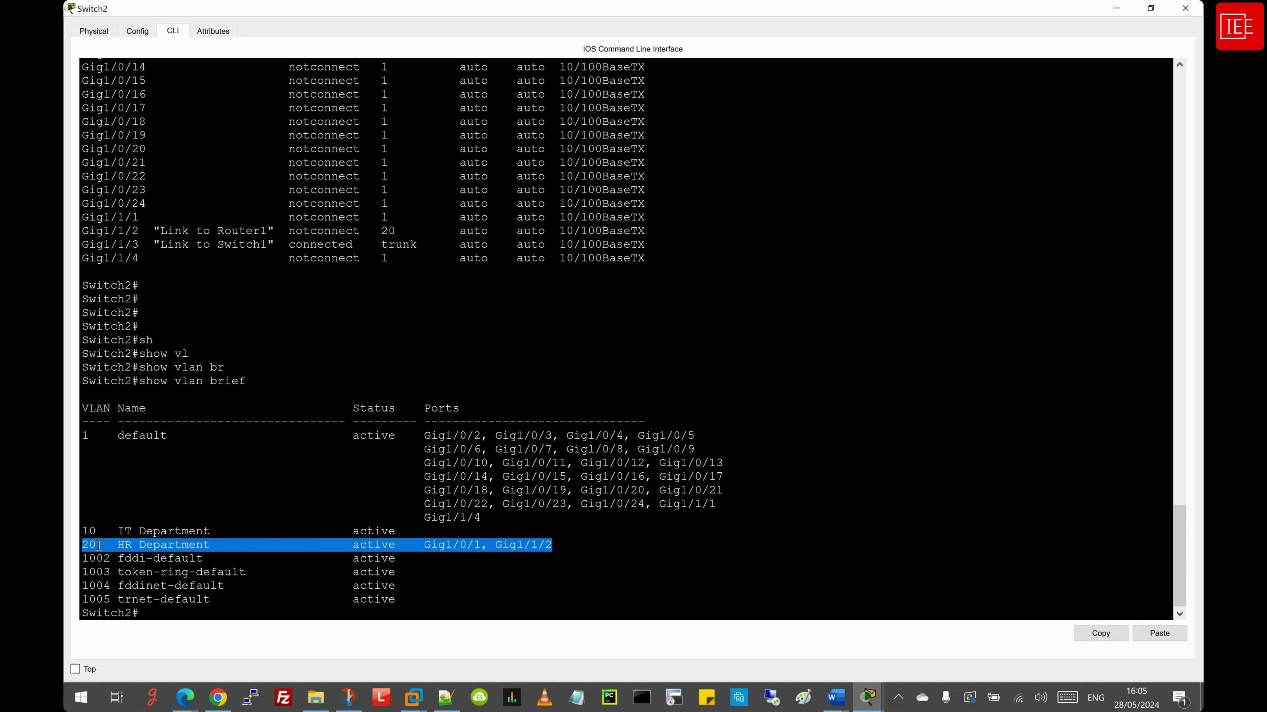
pyautogui.click(408, 538)
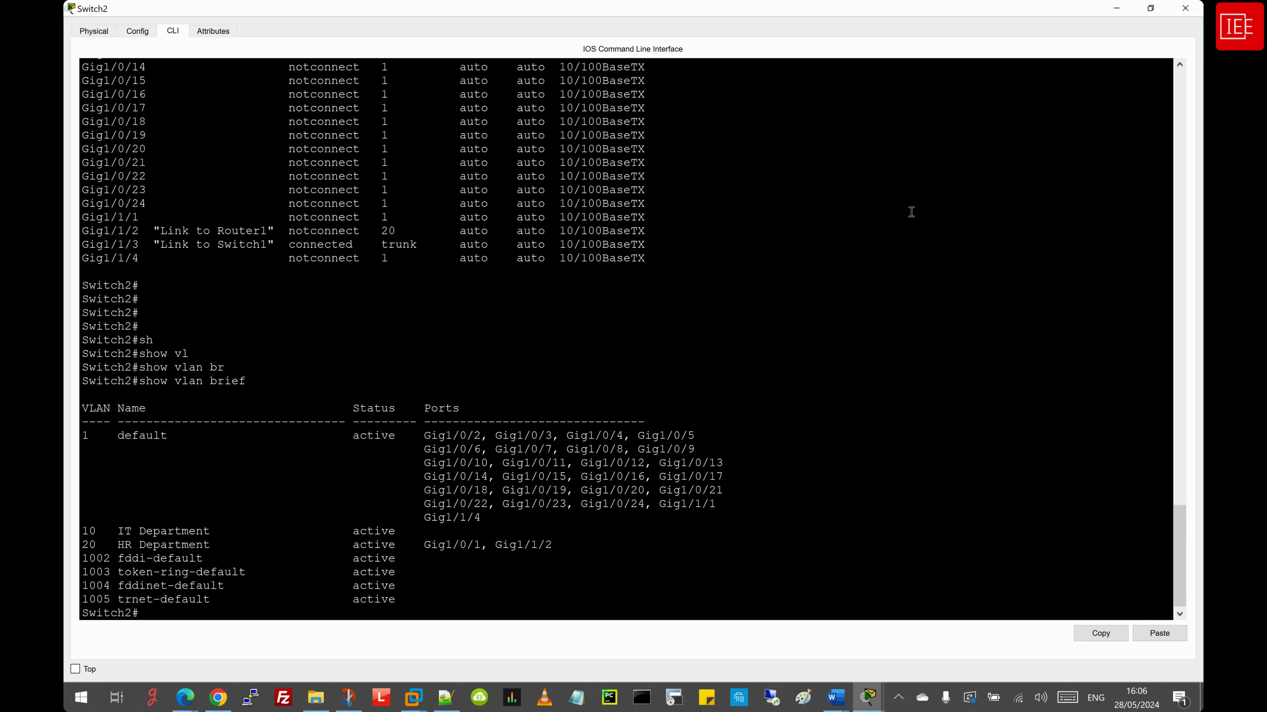
# Return to the network topology and open Router1's command line in a maximized window
pyautogui.click(1115, 9)
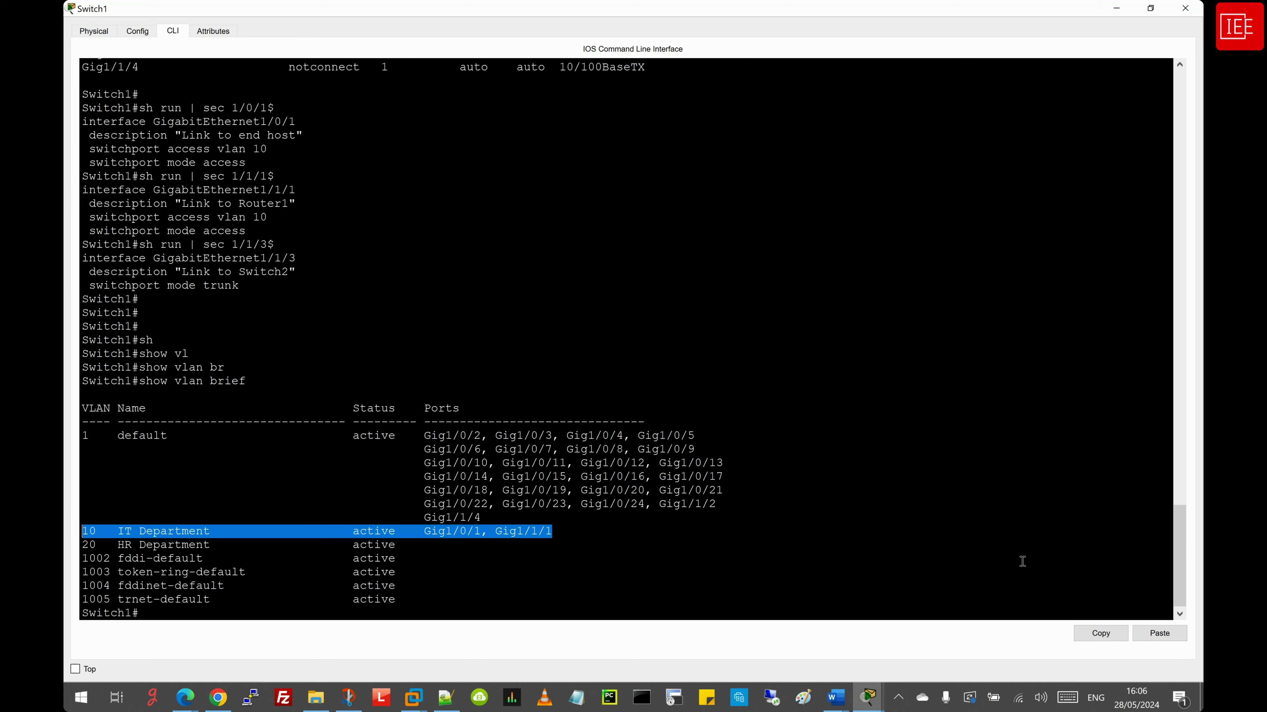
pyautogui.click(868, 697)
pyautogui.click(471, 639)
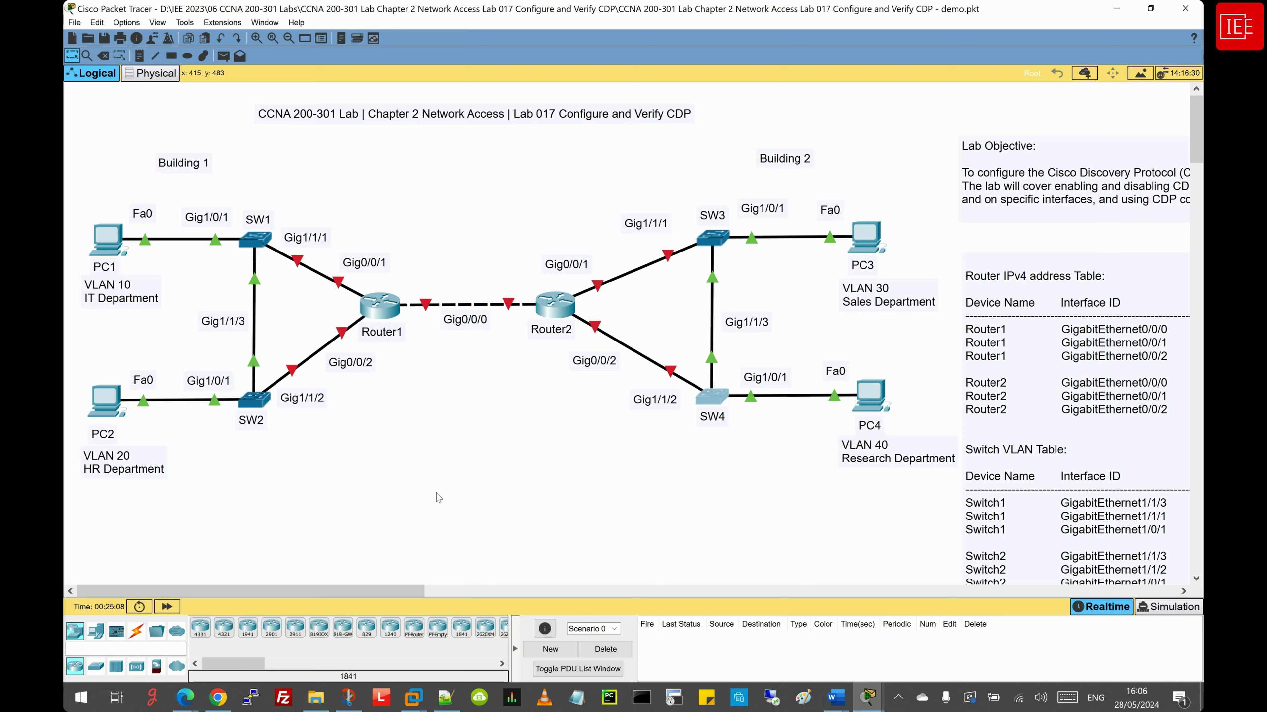
pyautogui.click(386, 313)
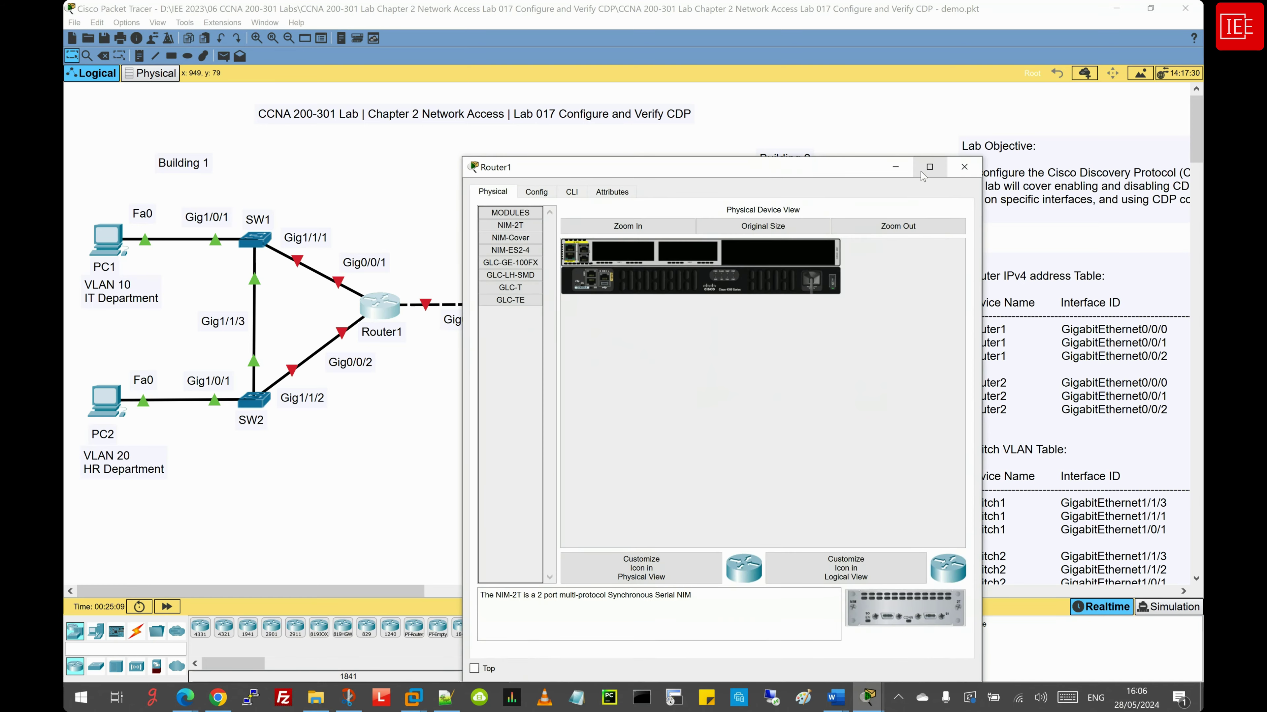
pyautogui.click(930, 167)
pyautogui.click(171, 31)
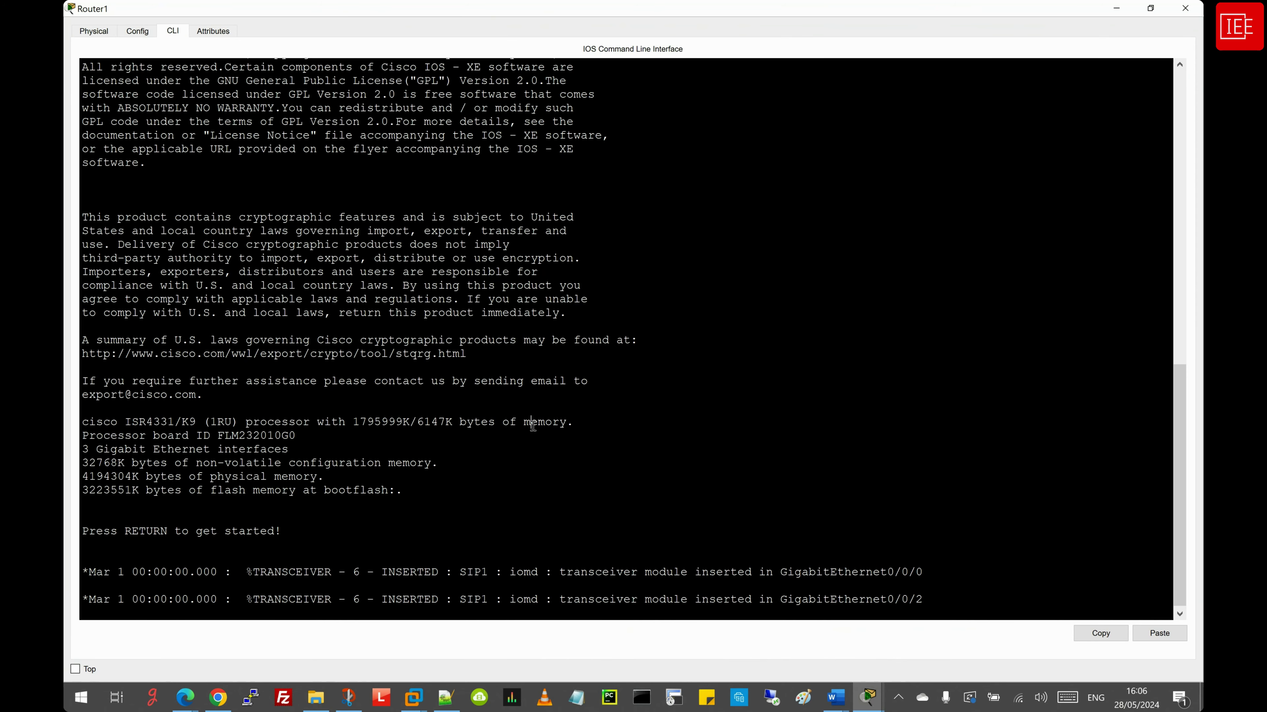
# Enter privileged mode on Router1 with en and start global configuration with configure terminal
pyautogui.press('Return')
pyautogui.press('Return')
pyautogui.write('en')
pyautogui.press('Return')
pyautogui.write('confi')
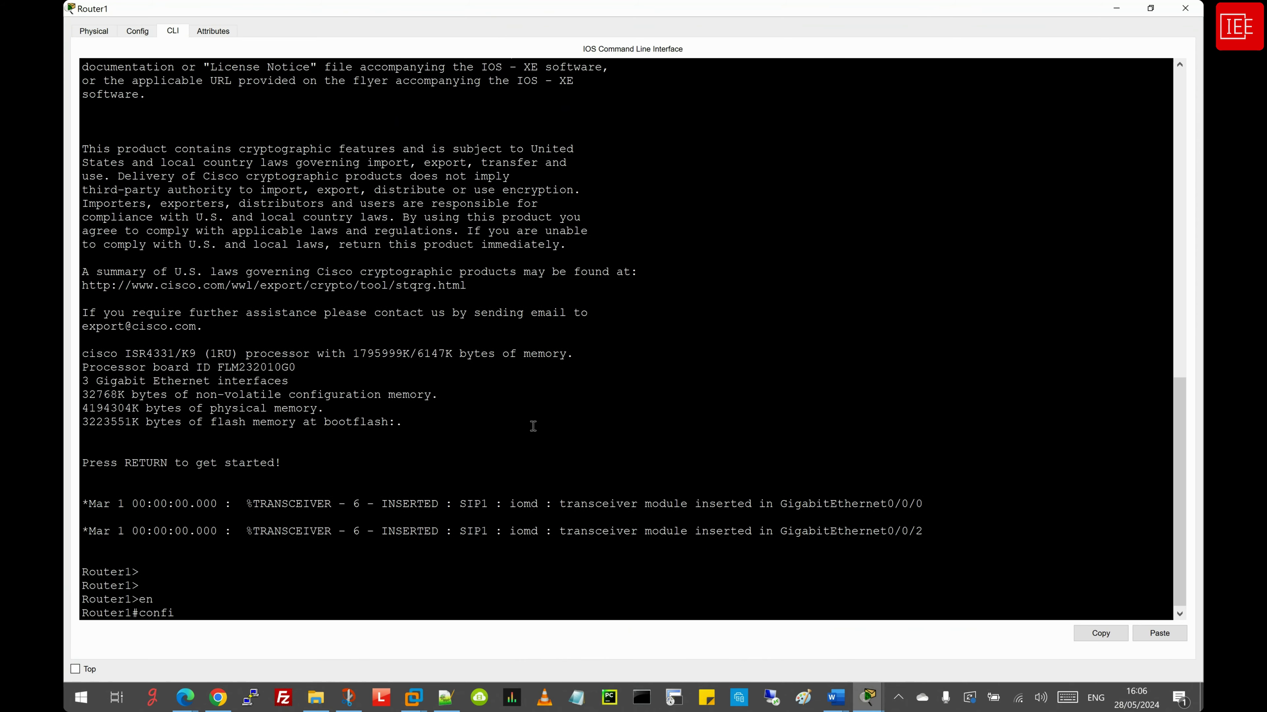
pyautogui.press('Tab')
pyautogui.write('ter')
pyautogui.press('Tab')
pyautogui.press('Return')
pyautogui.press('Return')
pyautogui.press('Return')
pyautogui.press('Return')
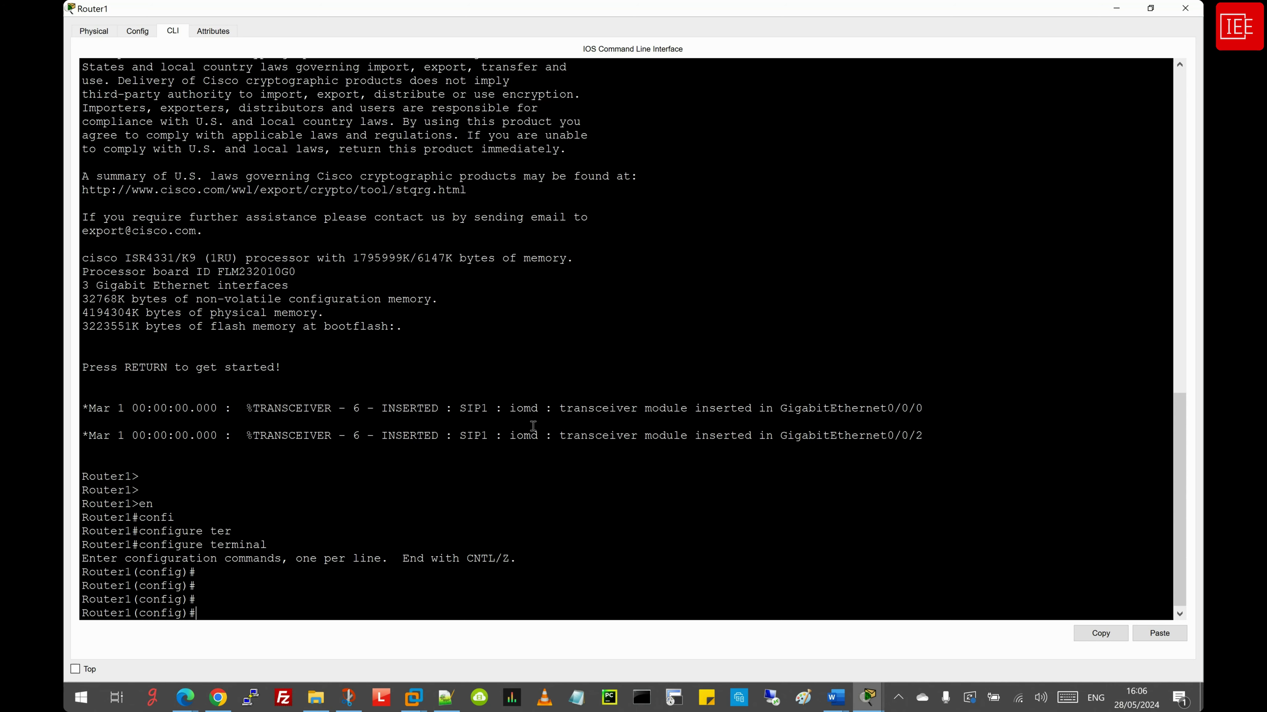
# Enter interface gigabitEthernet 0/0/0 on Router1 and set its description to "Link to Router2"
pyautogui.write('int')
pyautogui.press('BackSpace')
pyautogui.press('BackSpace')
pyautogui.press('BackSpace')
pyautogui.write('inter')
pyautogui.press('Tab')
pyautogui.write('ig')
pyautogui.press('Tab')
pyautogui.press('BackSpace')
pyautogui.press('BackSpace')
pyautogui.write('gig')
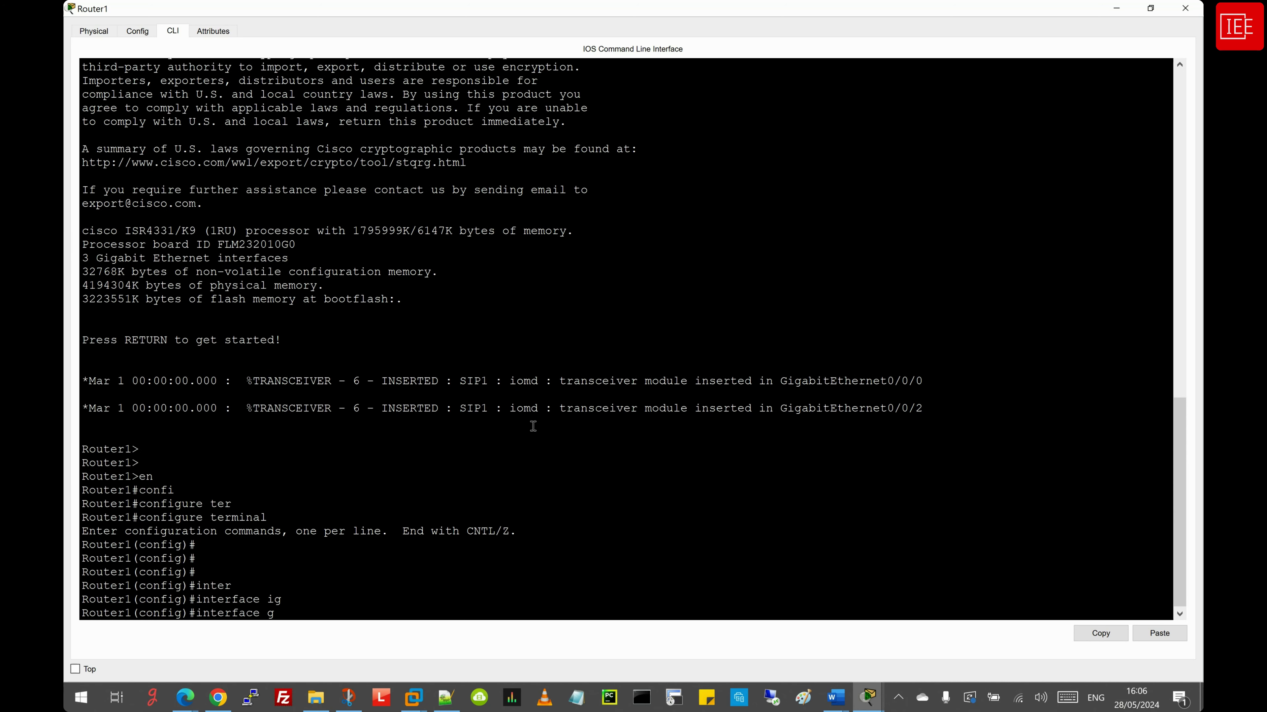
pyautogui.press('Tab')
pyautogui.write('0/0/0')
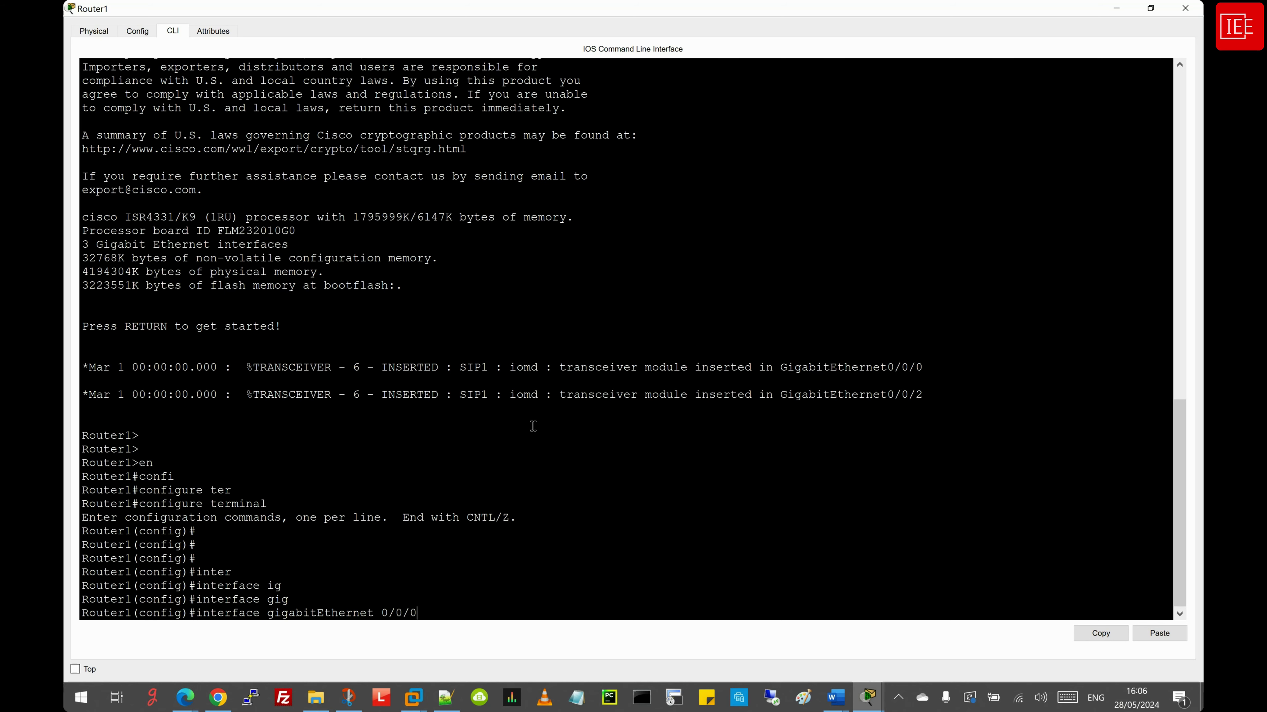
pyautogui.press('Return')
pyautogui.write('desc')
pyautogui.press('Tab')
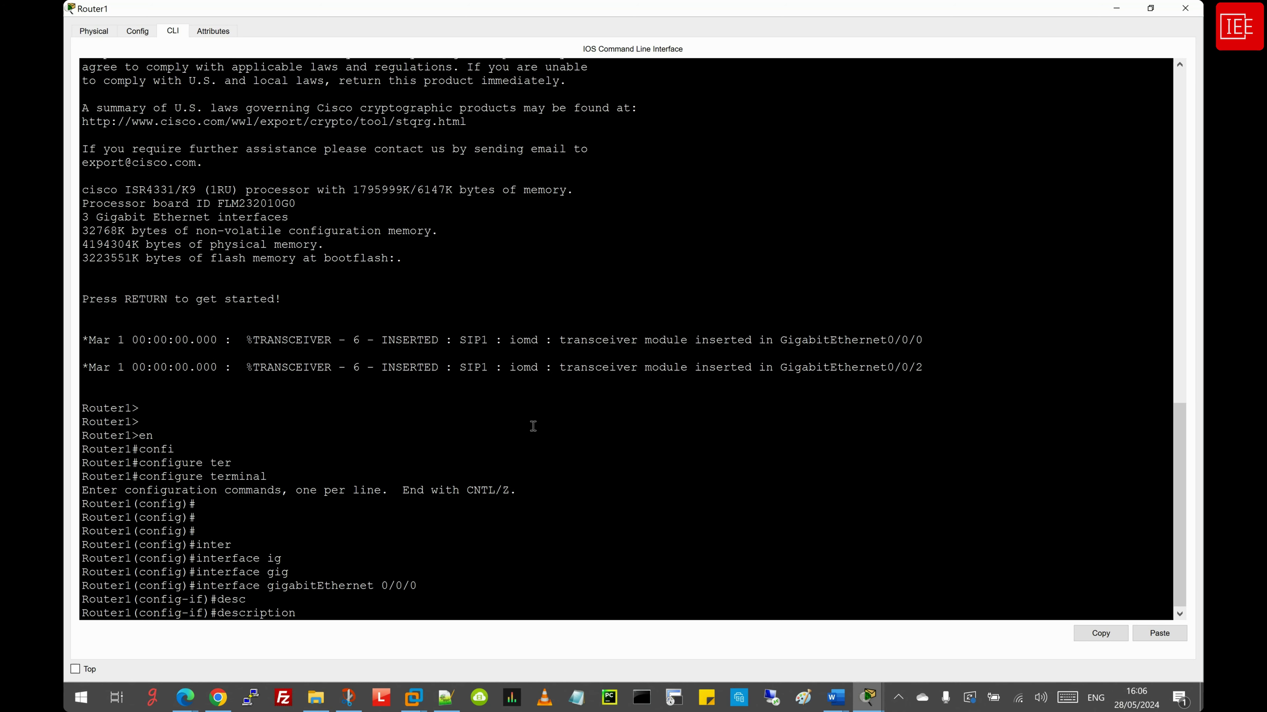
pyautogui.write('Link to Router2')
pyautogui.press('Return')
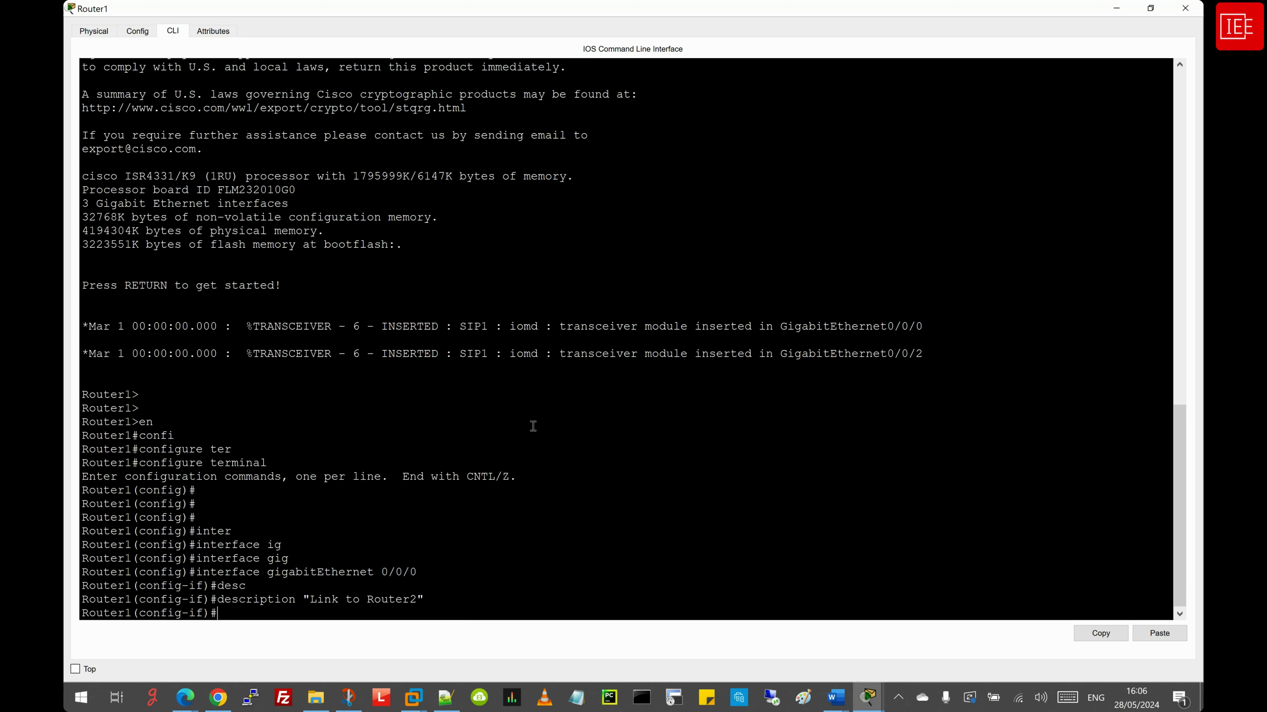
# Assign IP address 10.10.10.1 with mask 255.255.255.252 to Router1's GigabitEthernet0/0/0
pyautogui.write('ip add')
pyautogui.press('Tab')
pyautogui.write('192')
pyautogui.press('BackSpace')
pyautogui.press('BackSpace')
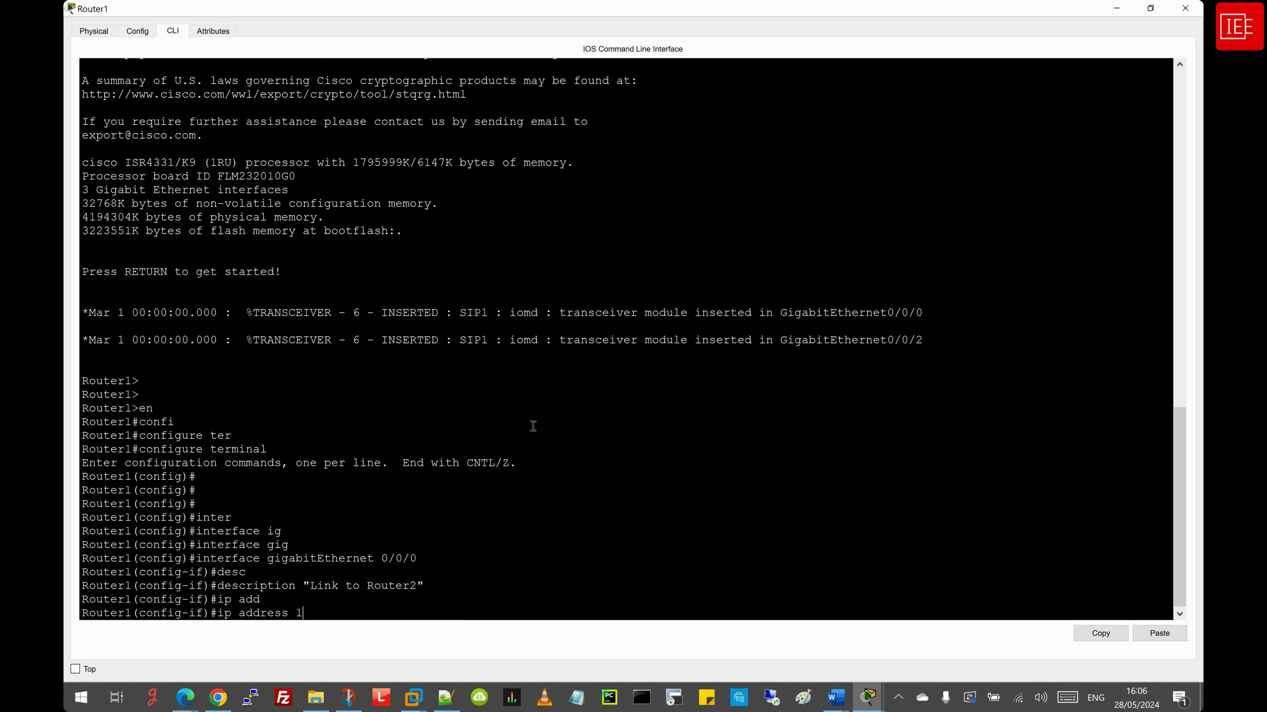
pyautogui.write('0.')
pyautogui.write('10.10.1 255.255.255.252')
pyautogui.press('Return')
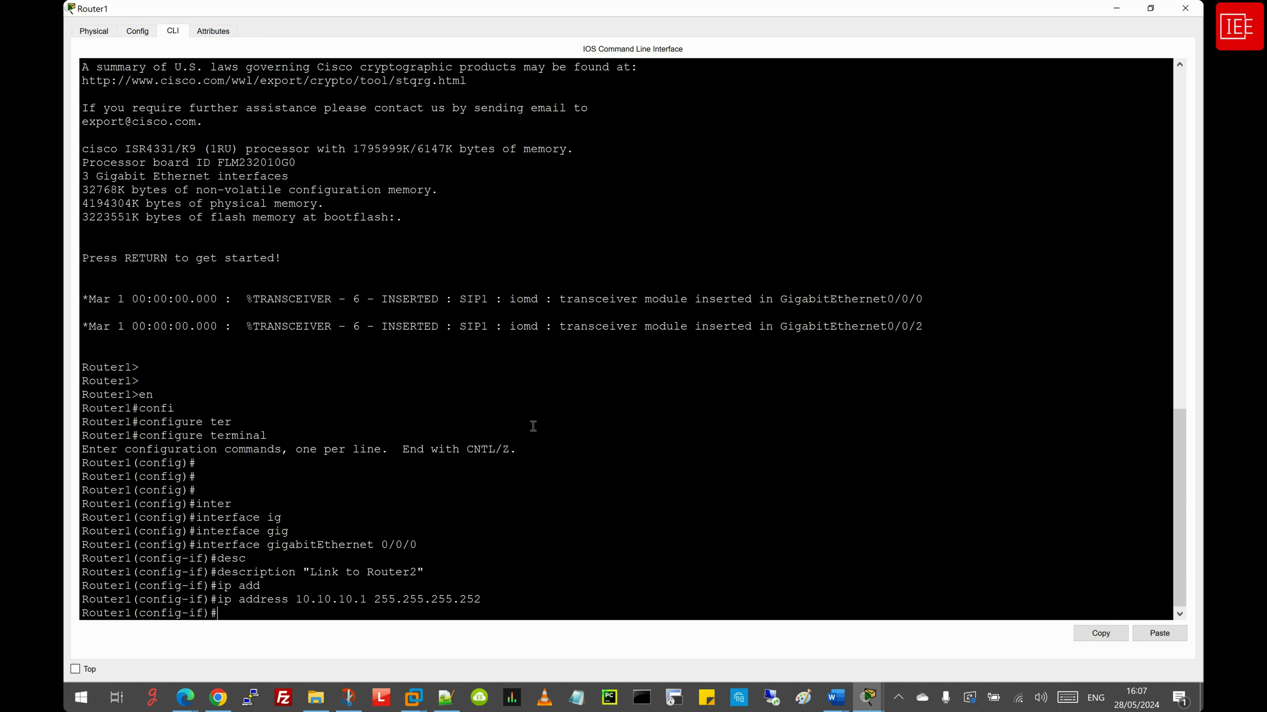
# Enable Router1's GigabitEthernet0/0/0 interface with no sh
pyautogui.write('no sh')
pyautogui.press('Return')
pyautogui.press('Return')
pyautogui.press('Return')
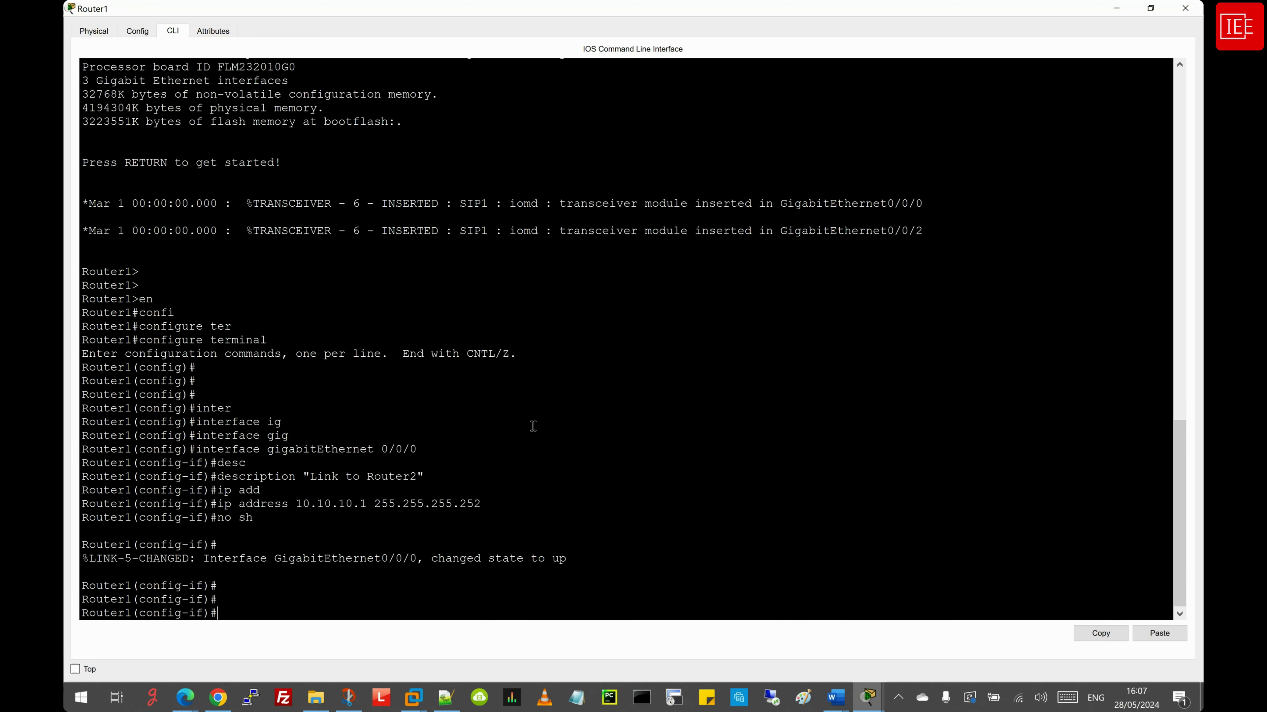
pyautogui.press('Return')
pyautogui.press('Return')
# Enter interface gigabitEthernet 0/0/1 on Router1 and set its description to "Link to Switch1"
pyautogui.press('Up')
pyautogui.press('Up')
pyautogui.press('Up')
pyautogui.press('Up')
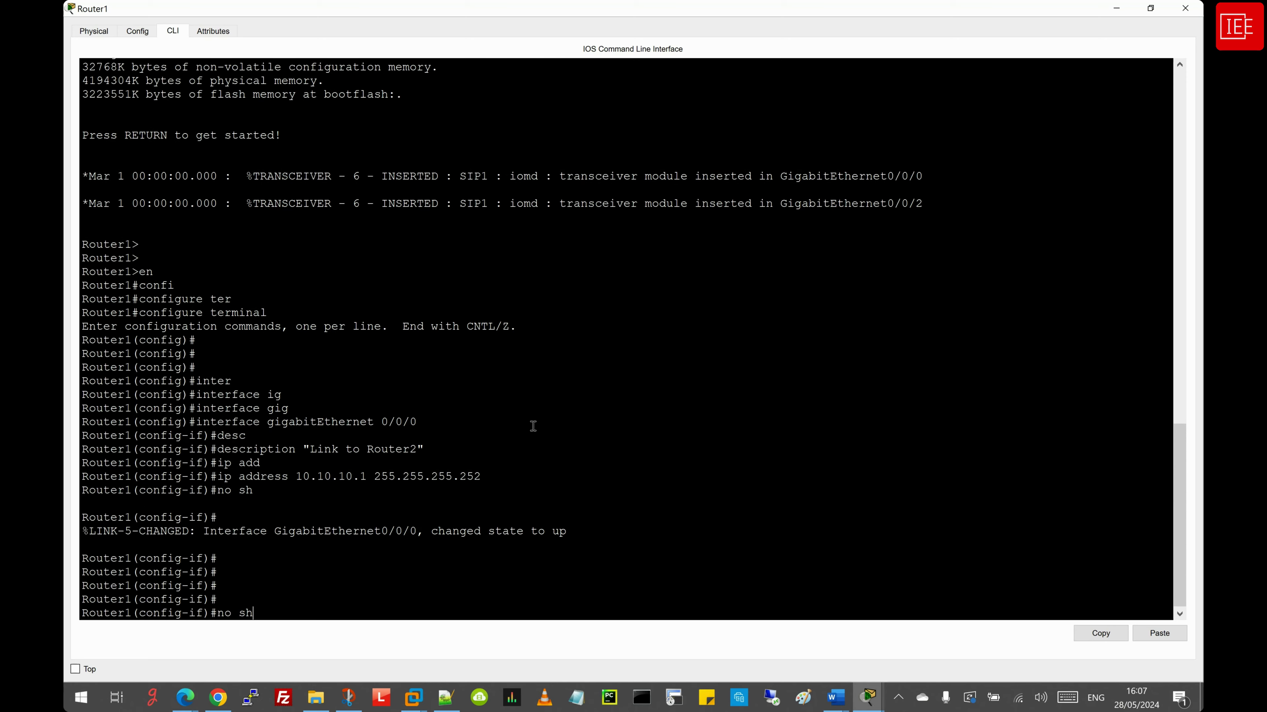
pyautogui.press('Down')
pyautogui.press('Up')
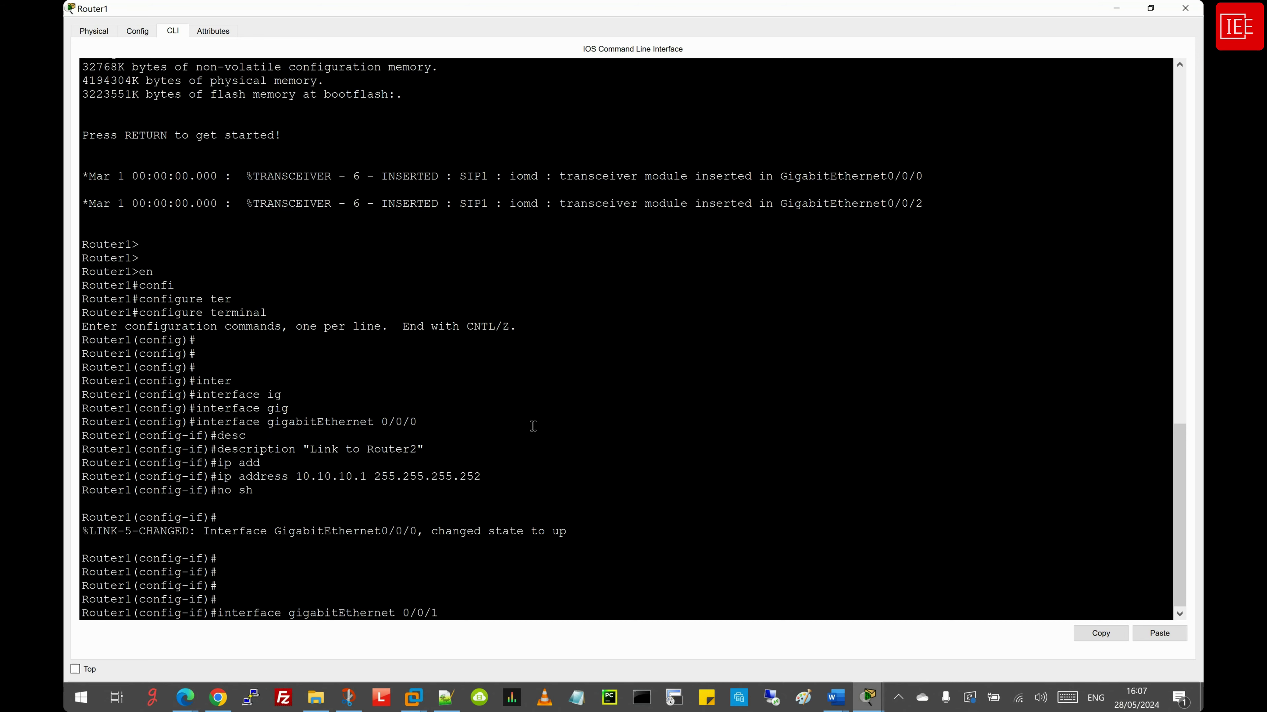
pyautogui.press('Return')
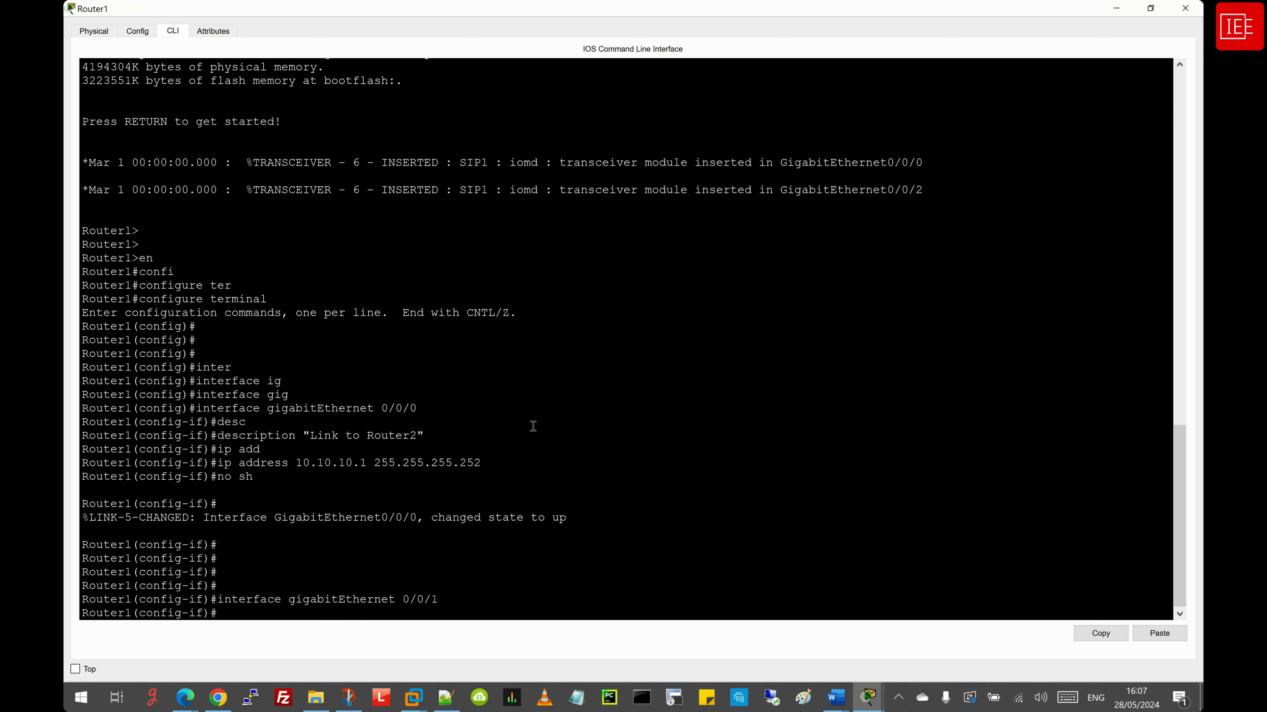
pyautogui.write('desc')
pyautogui.press('Tab')
pyautogui.write('""')
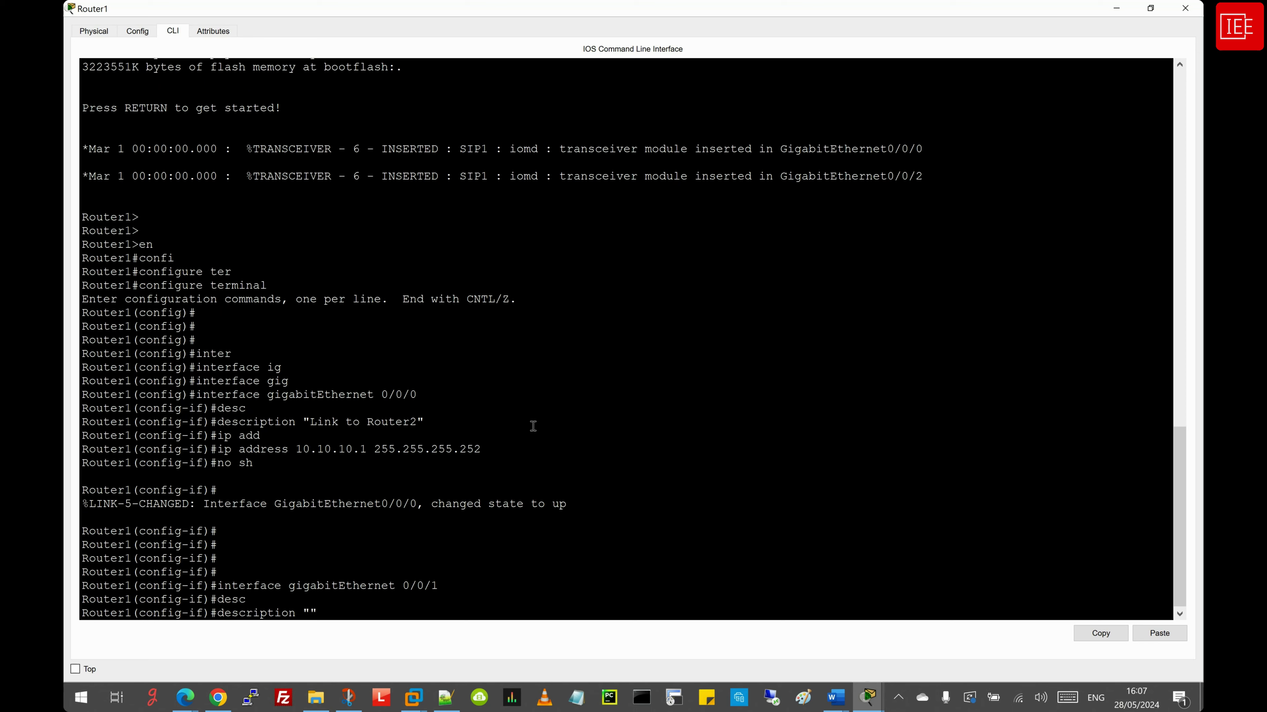
pyautogui.press('Left')
pyautogui.write('Link to Switch1')
pyautogui.press('Return')
# Assign IP address 192.168.10.10 with mask 255.255.255.0 to Router1's GigabitEthernet0/0/1
pyautogui.write('ip add')
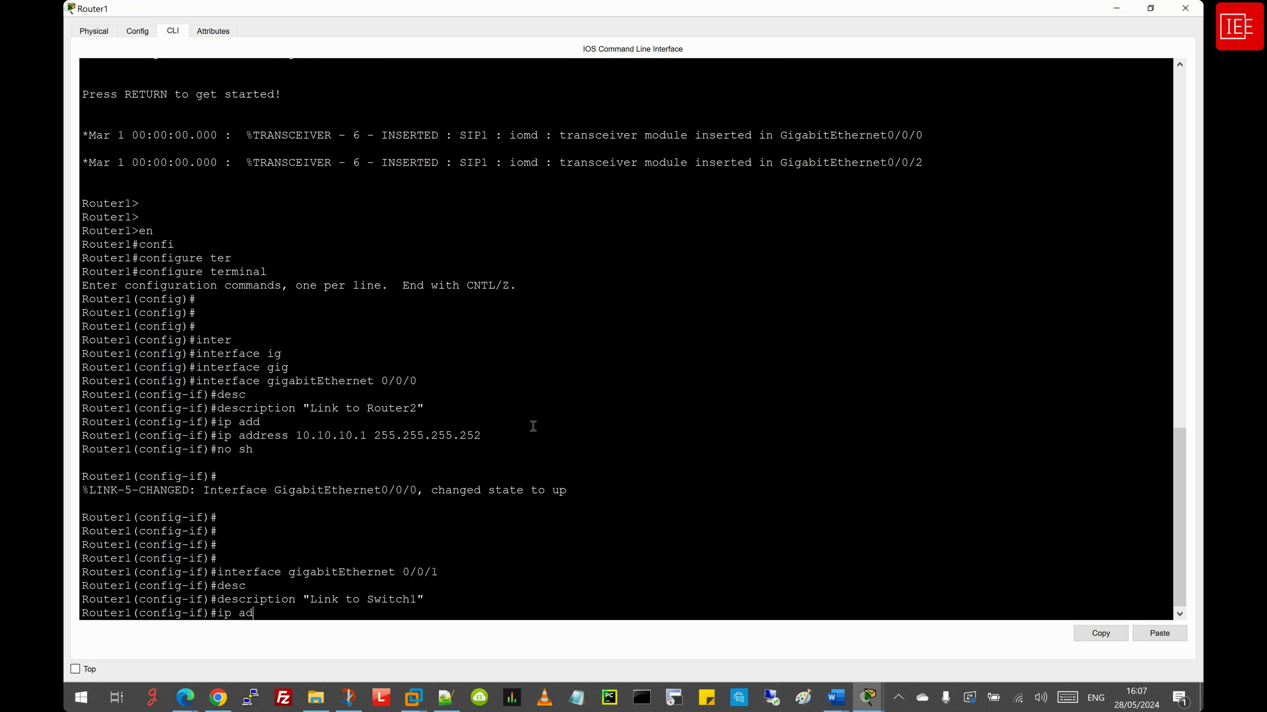
pyautogui.press('Tab')
pyautogui.write('1')
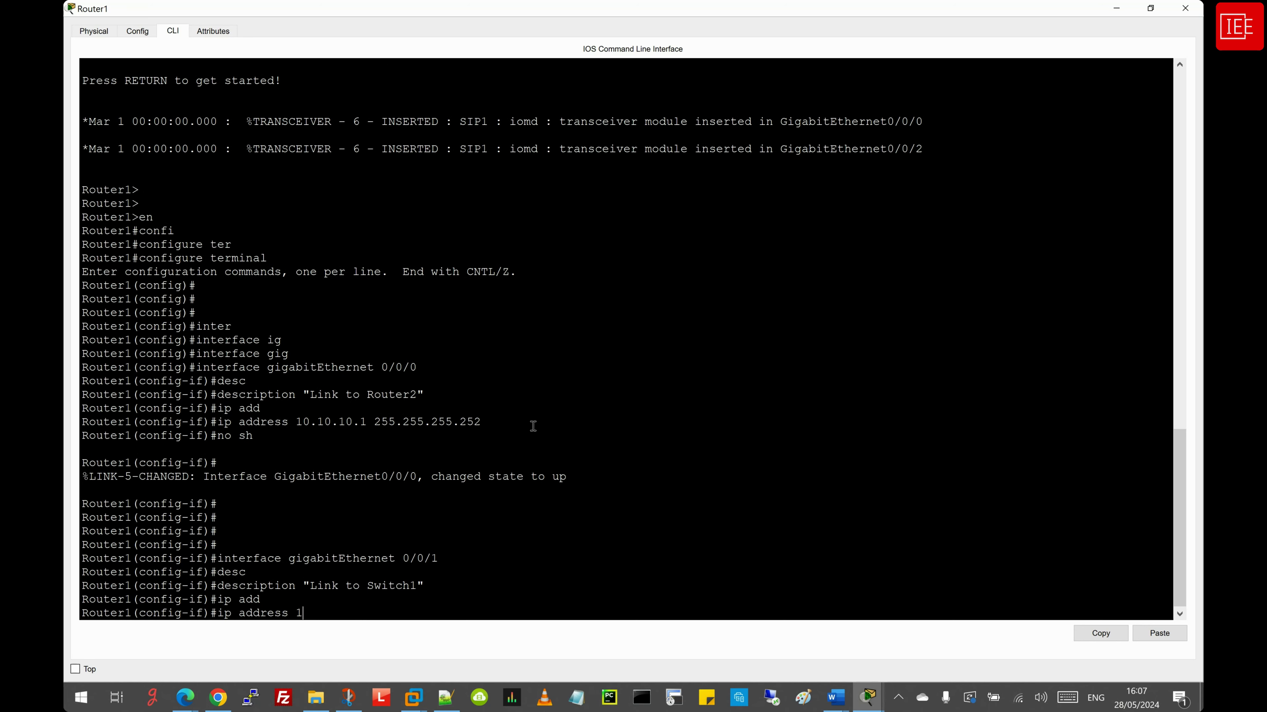
pyautogui.write('92.168.10.10 255.255.255.0')
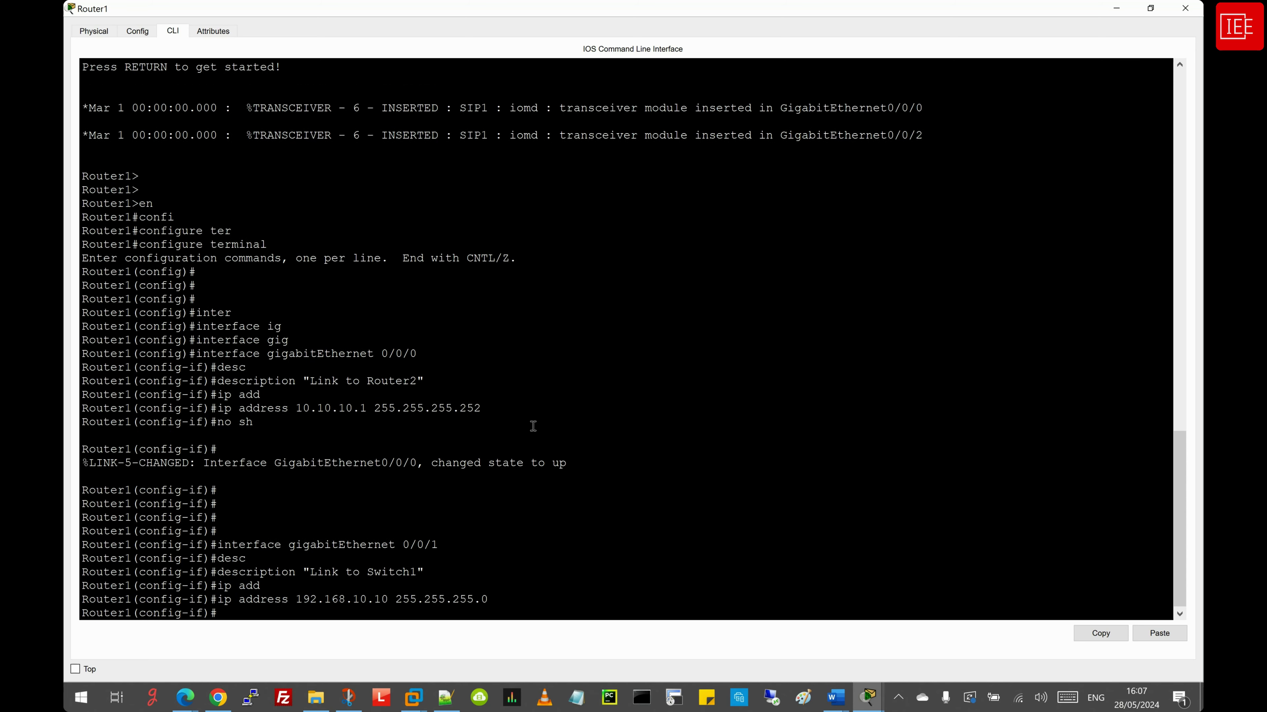
pyautogui.press('Return')
pyautogui.press('Return')
pyautogui.press('Return')
# Enable Router1's GigabitEthernet0/0/1 interface with no shut
pyautogui.write('no shut')
pyautogui.press('Return')
pyautogui.press('Return')
pyautogui.press('Return')
pyautogui.press('Return')
pyautogui.press('Return')
pyautogui.press('Return')
# Enter interface gigabitEthernet 0/0/2 on Router1 and set its description to "Link to Switch2"
pyautogui.write('i')
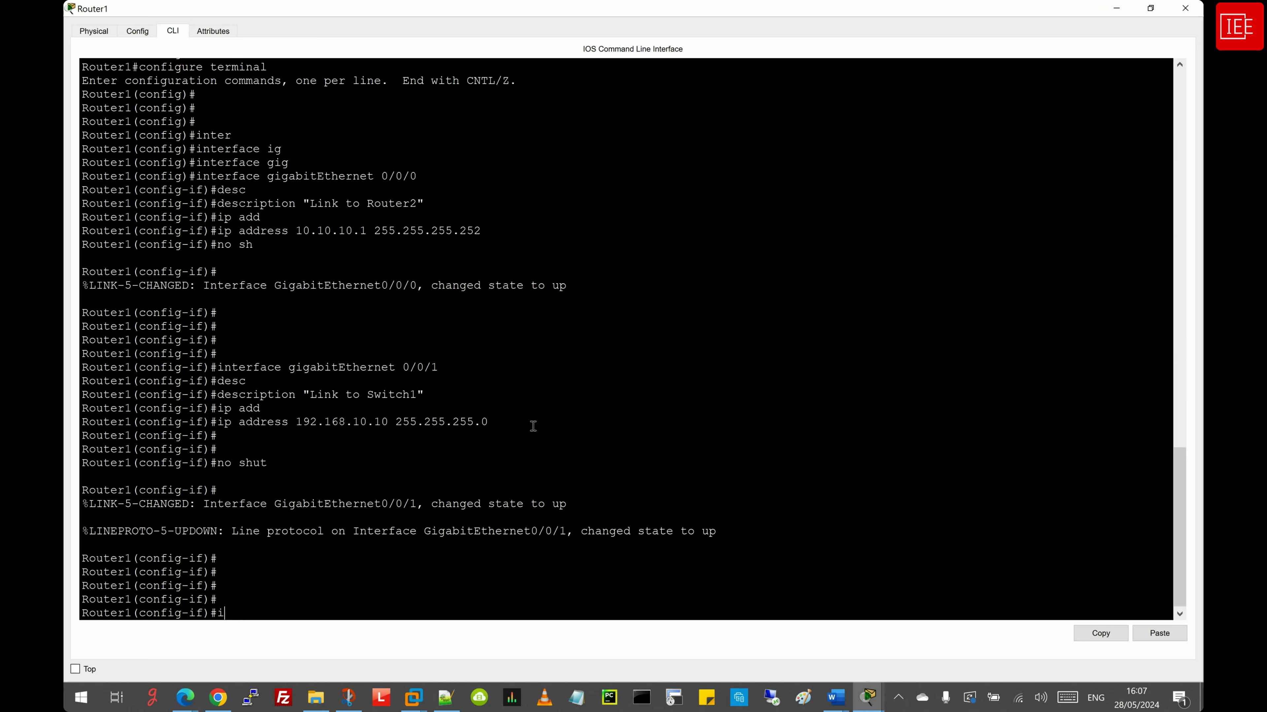
pyautogui.press('Up')
pyautogui.press('Up')
pyautogui.press('Up')
pyautogui.press('Up')
pyautogui.press('Up')
pyautogui.press('Up')
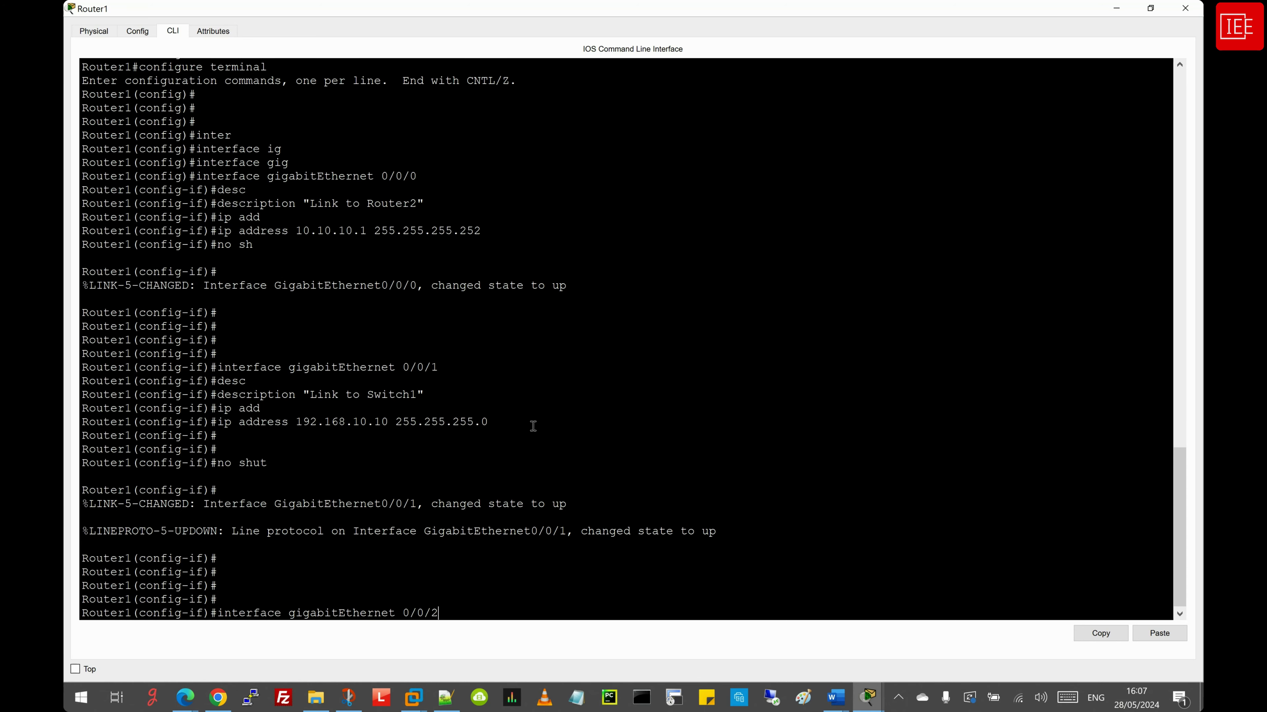
pyautogui.press('Return')
pyautogui.write('desc')
pyautogui.press('Tab')
pyautogui.write('""')
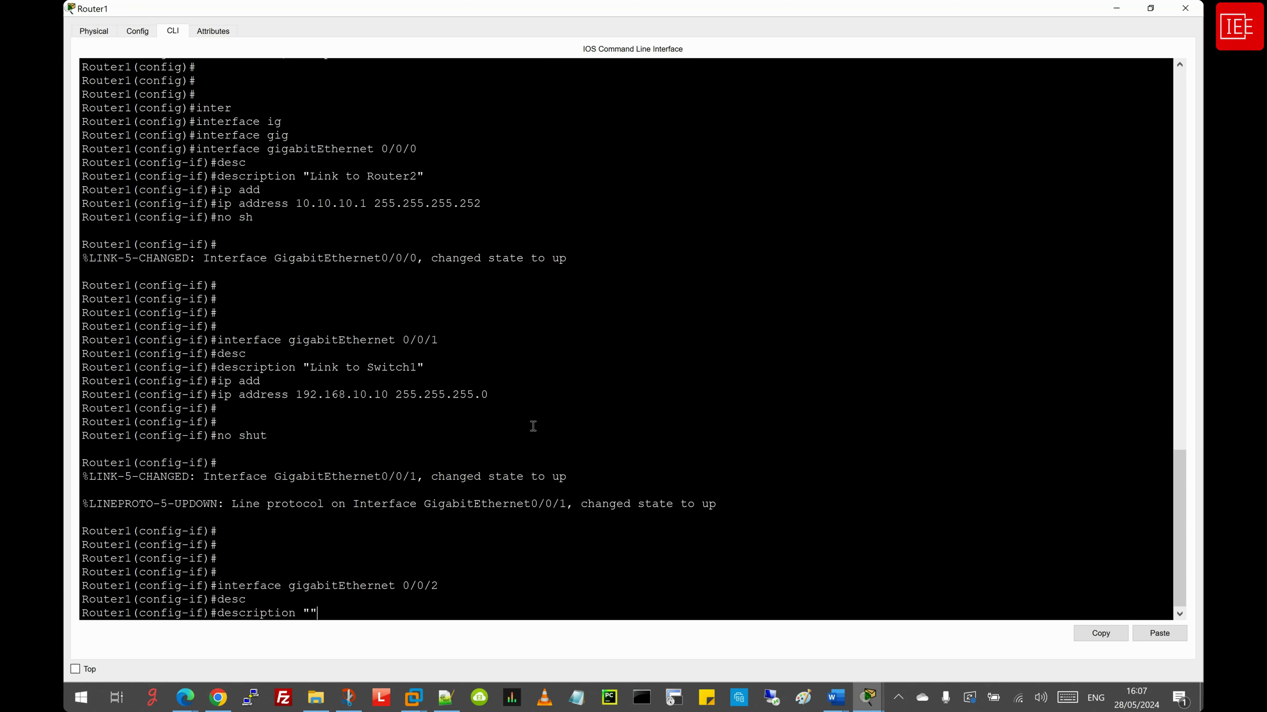
pyautogui.write('Link to Switch2')
pyautogui.press('Return')
# Assign IP address 192.168.20.10 with mask 255.255.255.0 to Router1's GigabitEthernet0/0/2
pyautogui.write('ip add')
pyautogui.press('Tab')
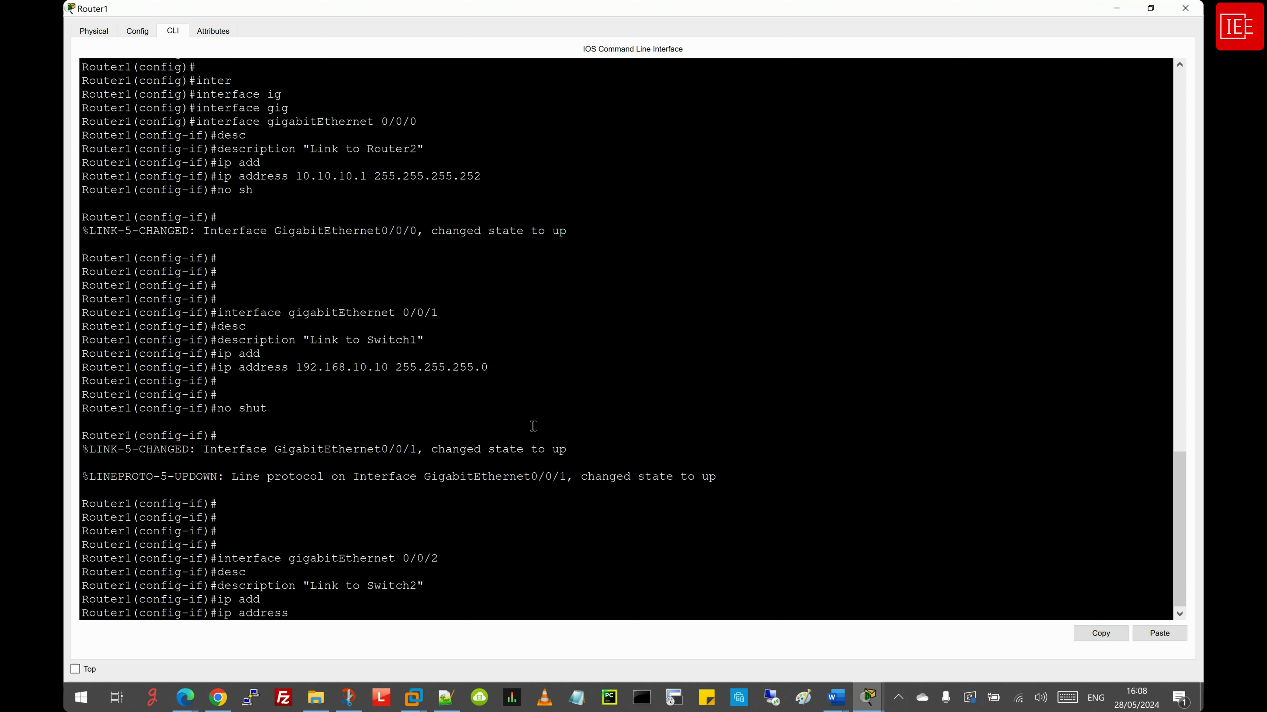
pyautogui.write('192.168.20.10 255.255.255.0')
pyautogui.press('Return')
# Enable Router1's GigabitEthernet0/0/2 interface with no sh
pyautogui.write('no sh')
pyautogui.press('Return')
pyautogui.press('Return')
pyautogui.press('Return')
pyautogui.press('Return')
pyautogui.press('Return')
pyautogui.press('Return')
pyautogui.press('Return')
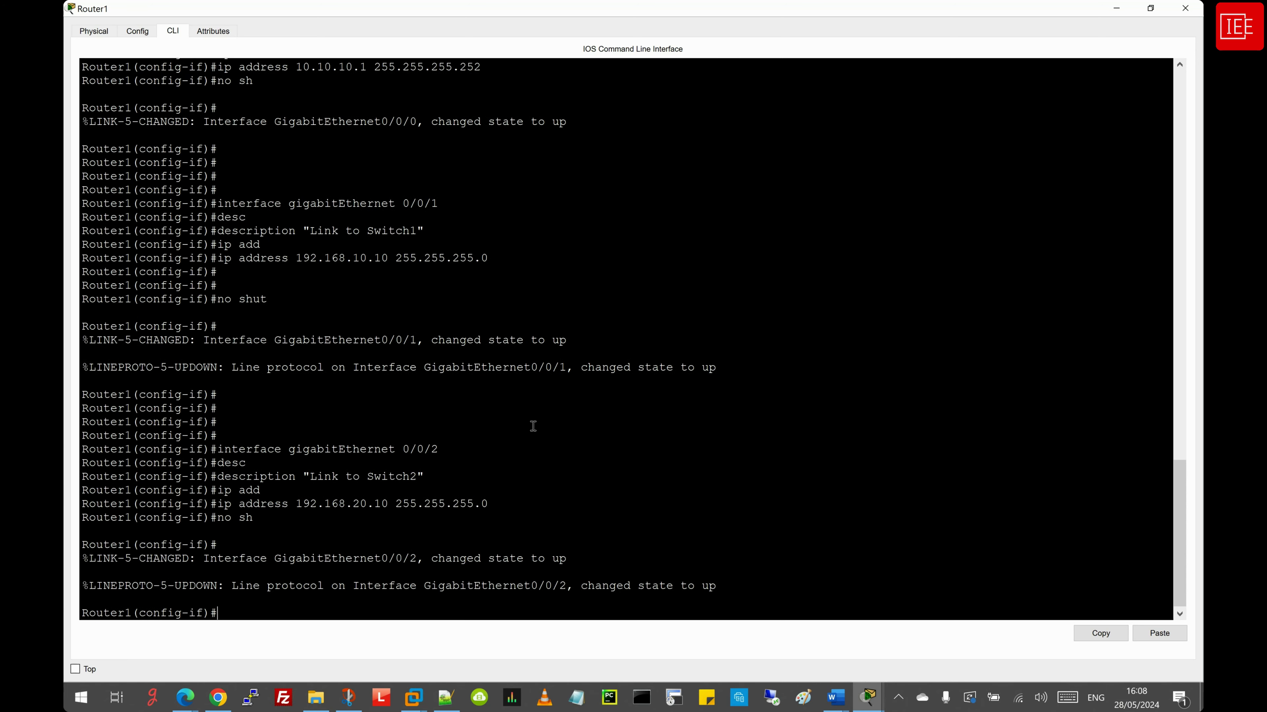
# Leave configuration mode on Router1 and return to the privileged prompt with end
pyautogui.write('end')
pyautogui.press('Return')
pyautogui.press('Return')
pyautogui.press('Return')
pyautogui.press('Return')
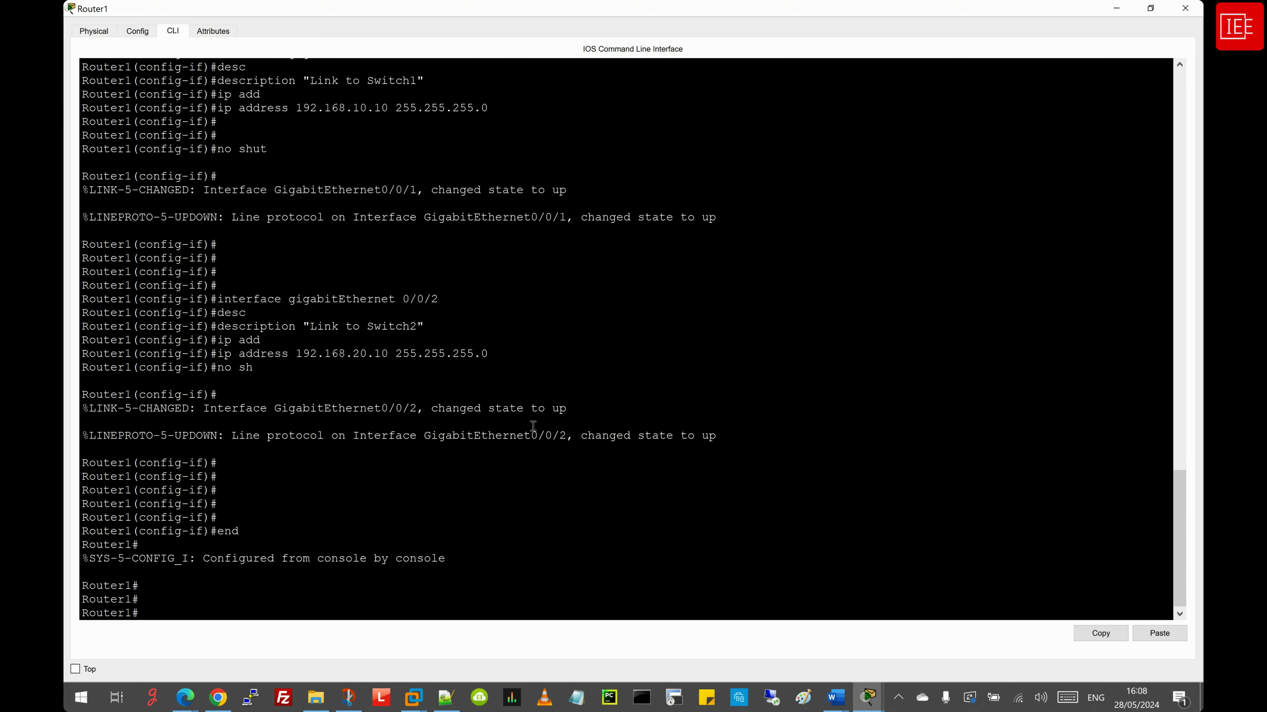
# Display the brief IP interface summary on Router1 and check each interface's address and status
pyautogui.write('sh i')
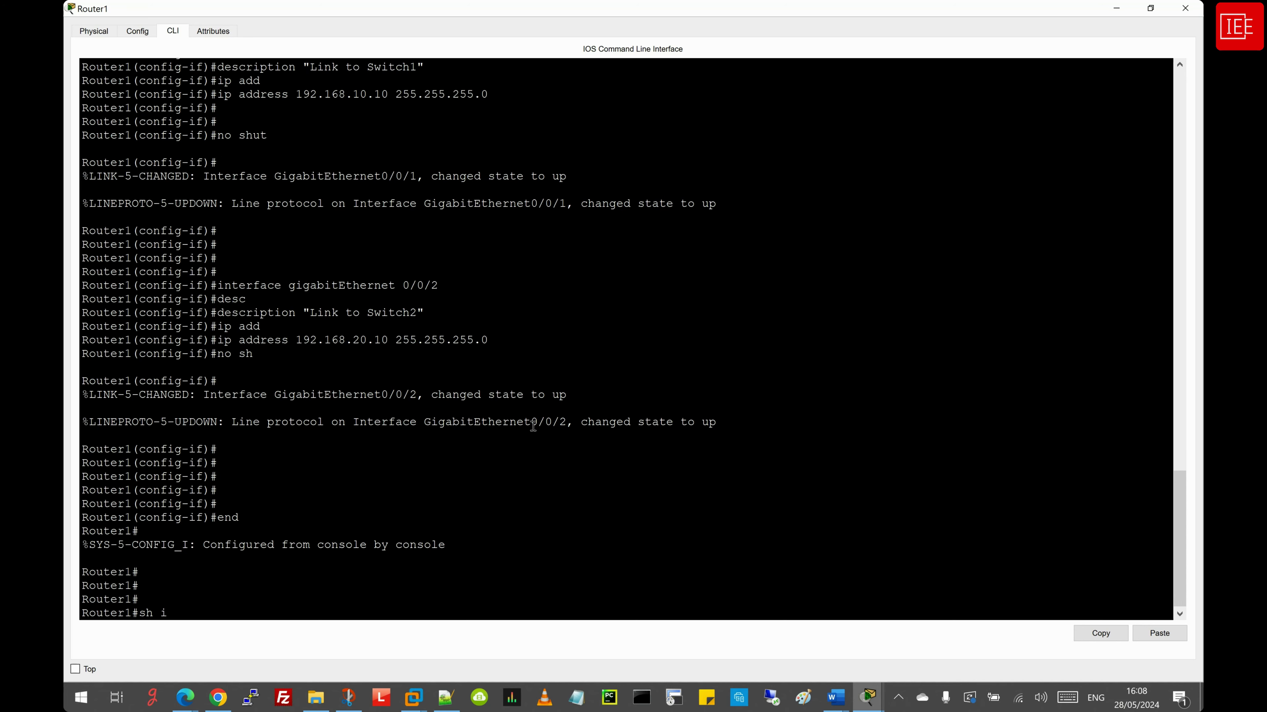
pyautogui.write('p int br')
pyautogui.press('Return')
pyautogui.moveTo(677, 585); pyautogui.dragTo(76, 558)
pyautogui.click(298, 594)
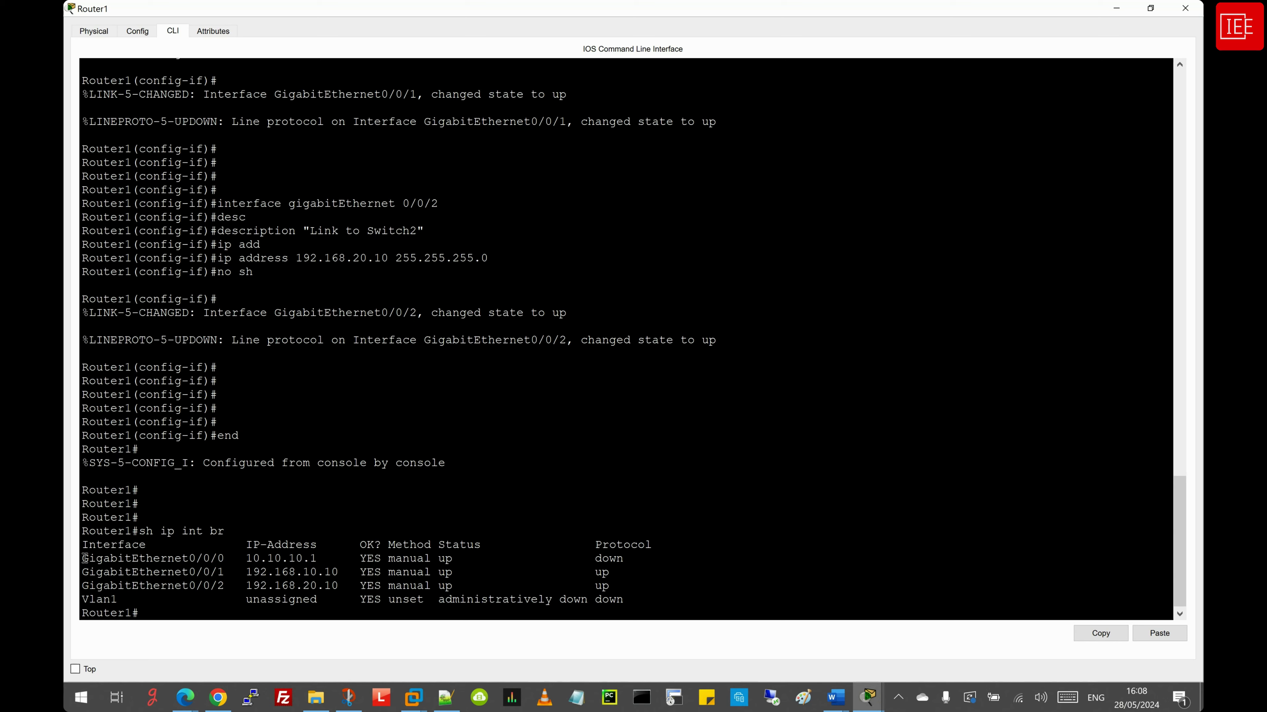
pyautogui.moveTo(83, 559); pyautogui.dragTo(638, 563)
pyautogui.click(584, 571)
pyautogui.press('Return')
pyautogui.press('Return')
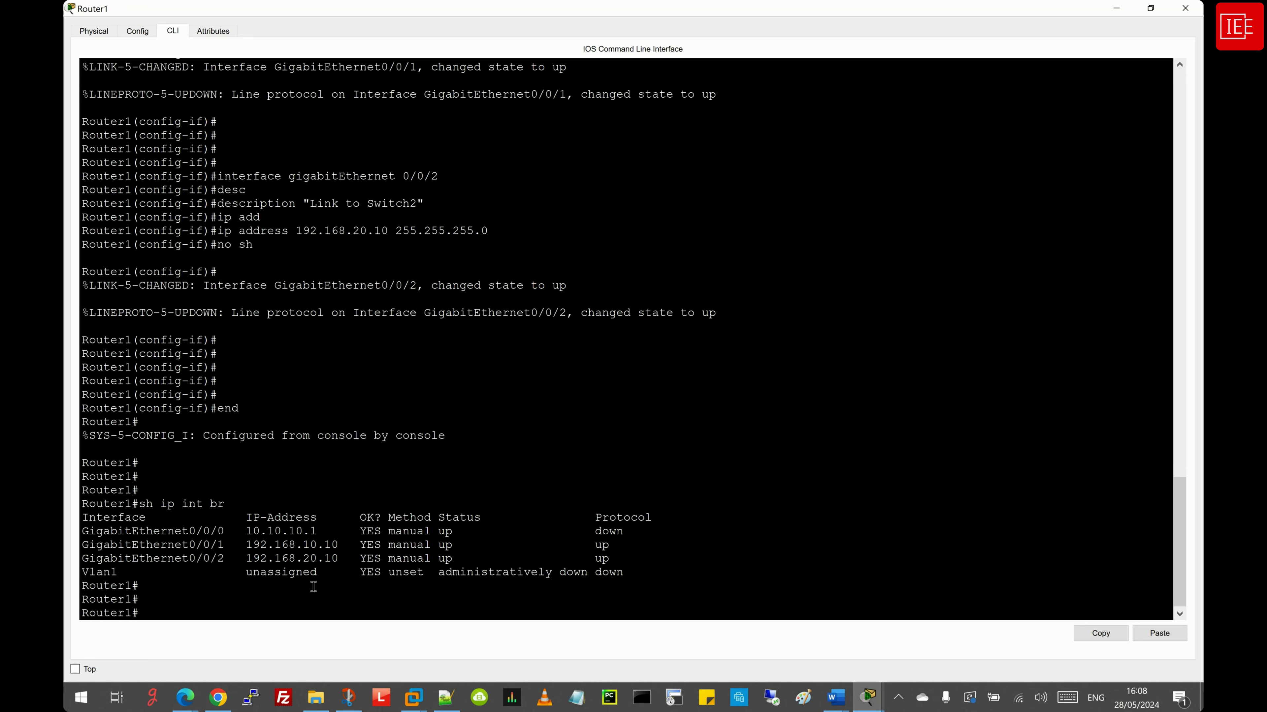
# Enter global configuration mode on Router1 with configure terminal
pyautogui.write('config')
pyautogui.press('Tab')
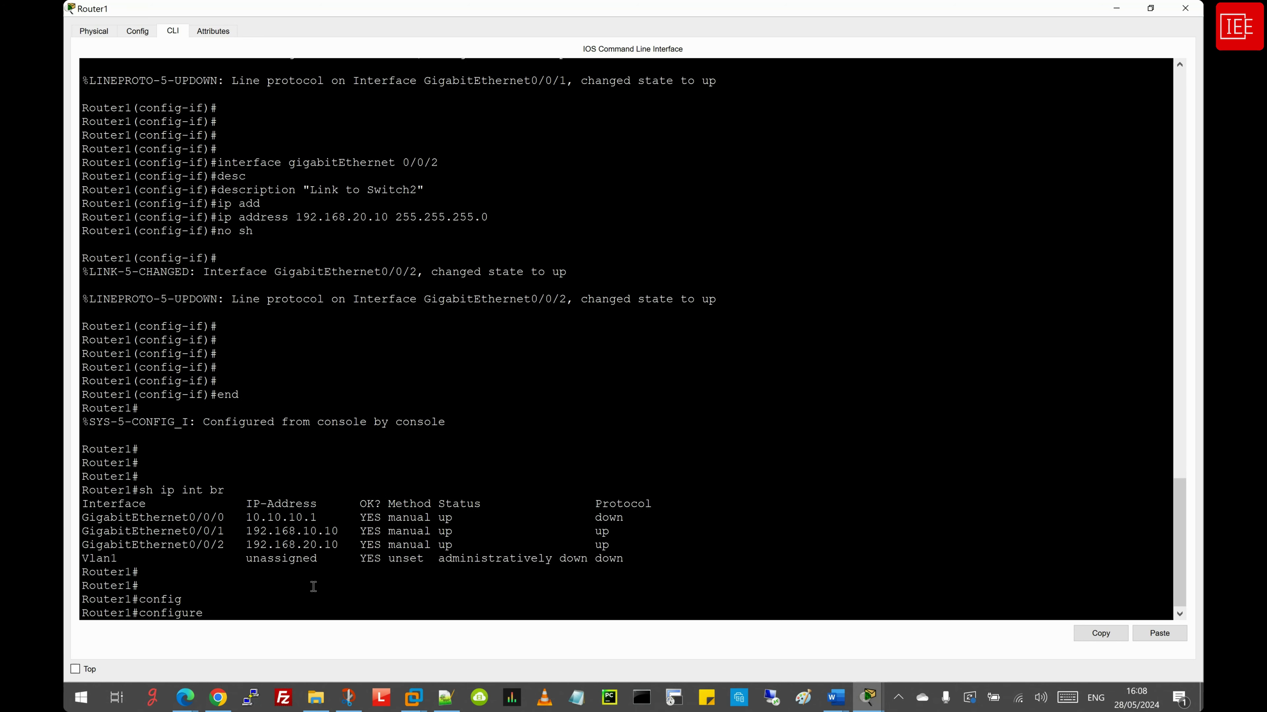
pyautogui.write('ter')
pyautogui.press('Tab')
pyautogui.press('Return')
pyautogui.press('Return')
pyautogui.press('Return')
pyautogui.press('Return')
# Add a default static route 0.0.0.0 0.0.0.0 with next hop 10.10.10.2 on Router1, consulting the command help for each argument
pyautogui.write('ip rou')
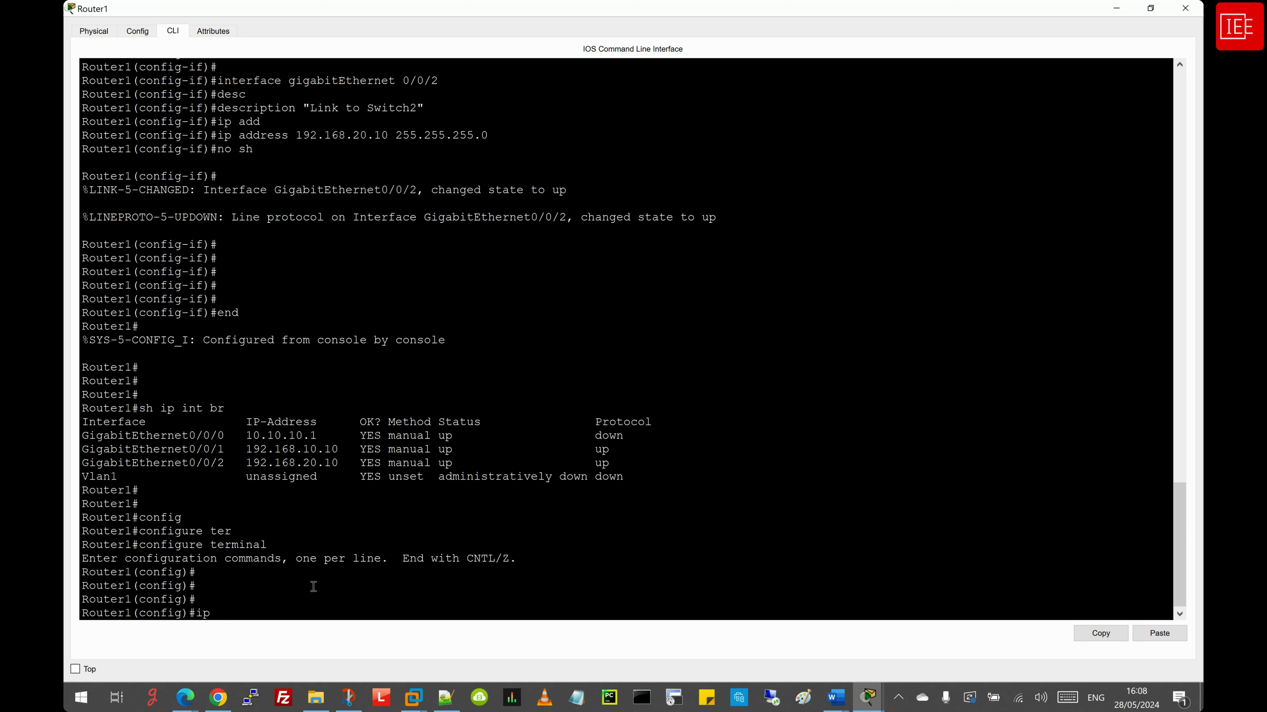
pyautogui.press('Tab')
pyautogui.press('BackSpace')
pyautogui.press('BackSpace')
pyautogui.press('BackSpace')
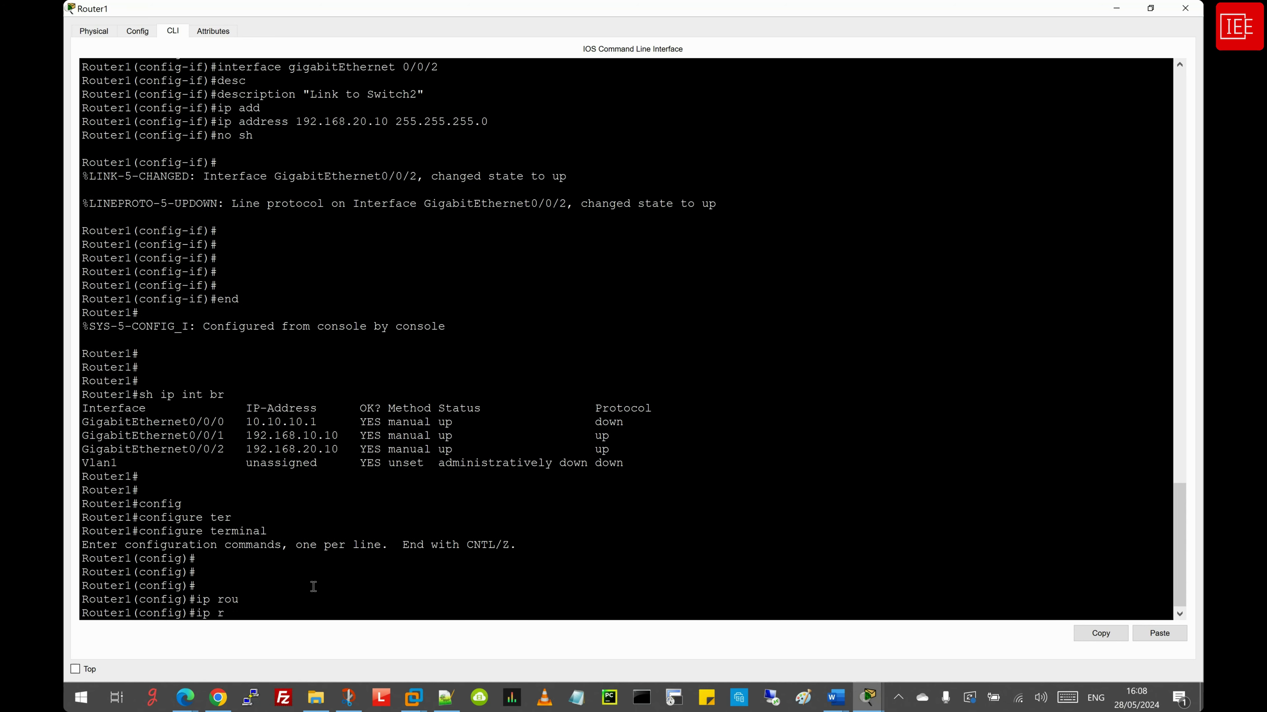
pyautogui.write('route ?')
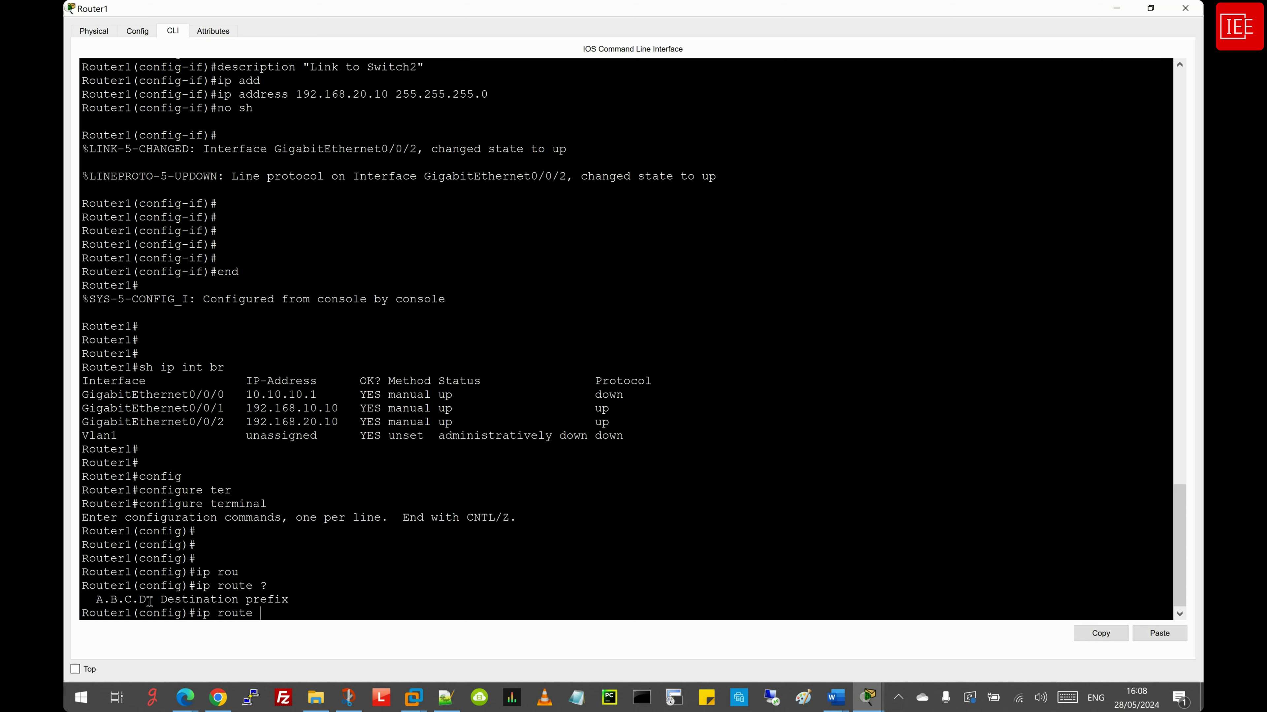
pyautogui.write('0.0.0.0')
pyautogui.write('?')
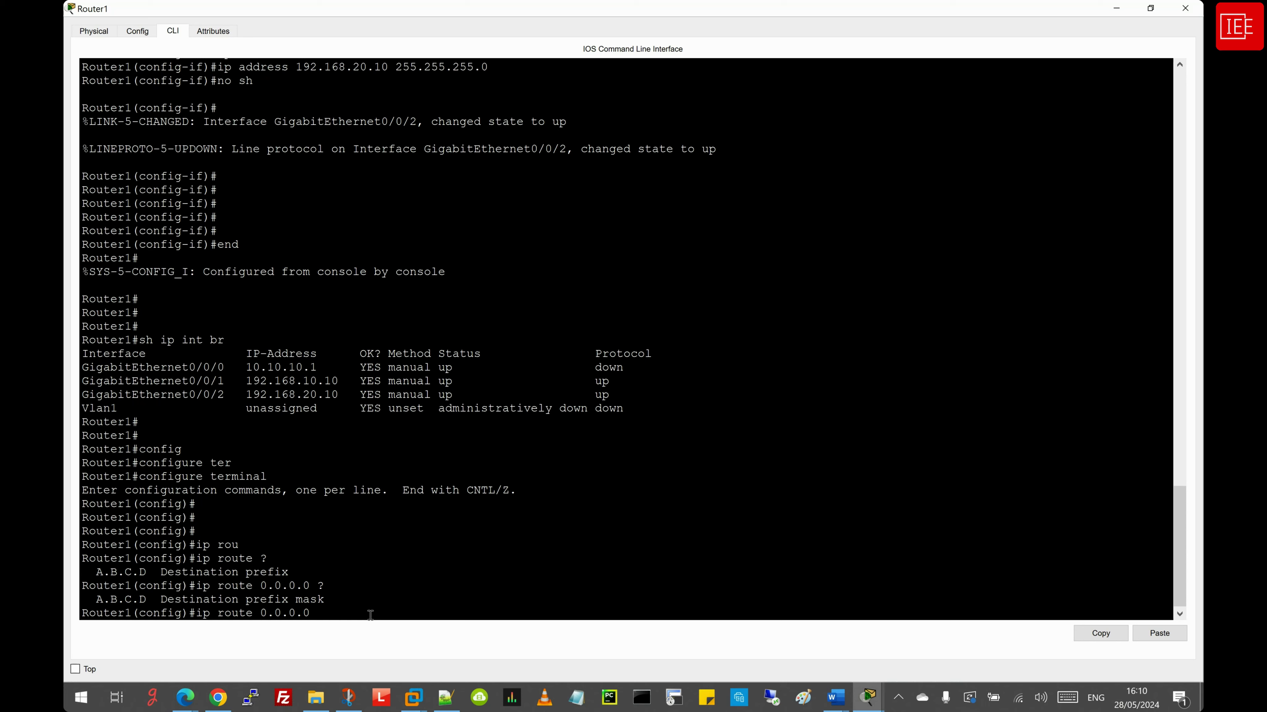
pyautogui.write('0.0.0.0 ')
pyautogui.write('?')
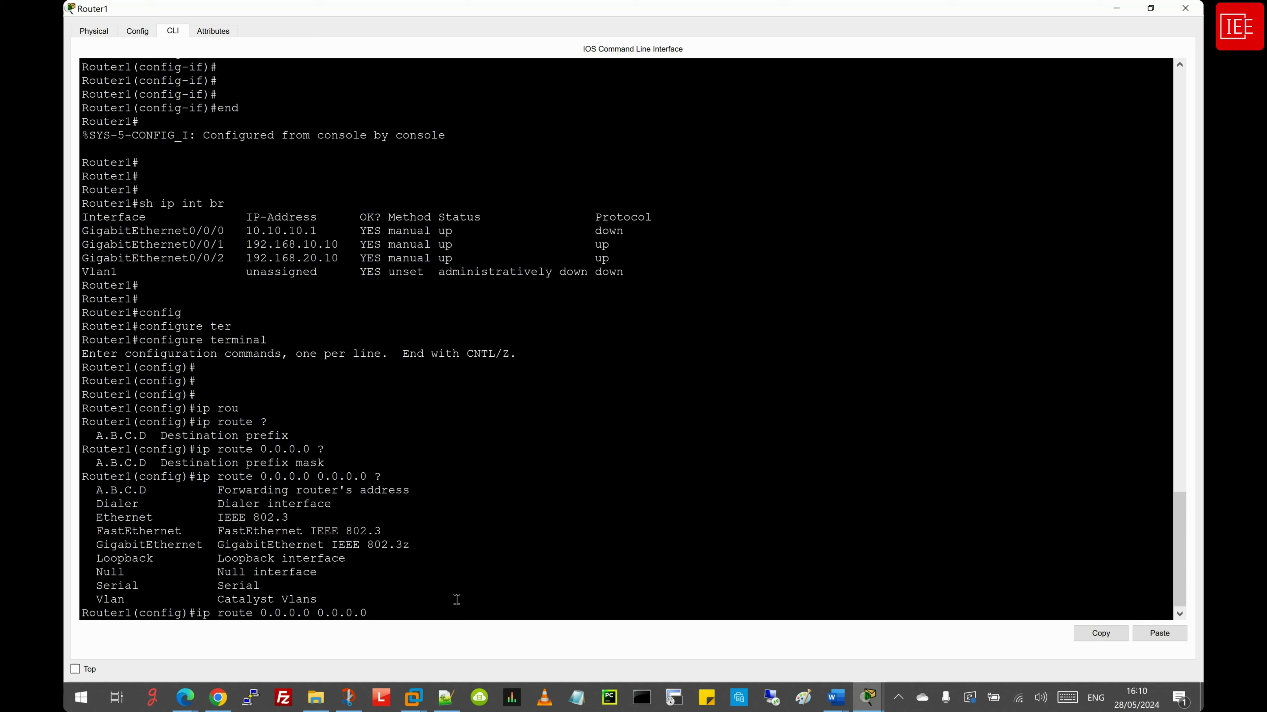
pyautogui.write('10.10.10.2')
pyautogui.press('Return')
pyautogui.press('Return')
pyautogui.press('Return')
# End the configuration session on Router1 and return to privileged EXEC mode
pyautogui.write('end')
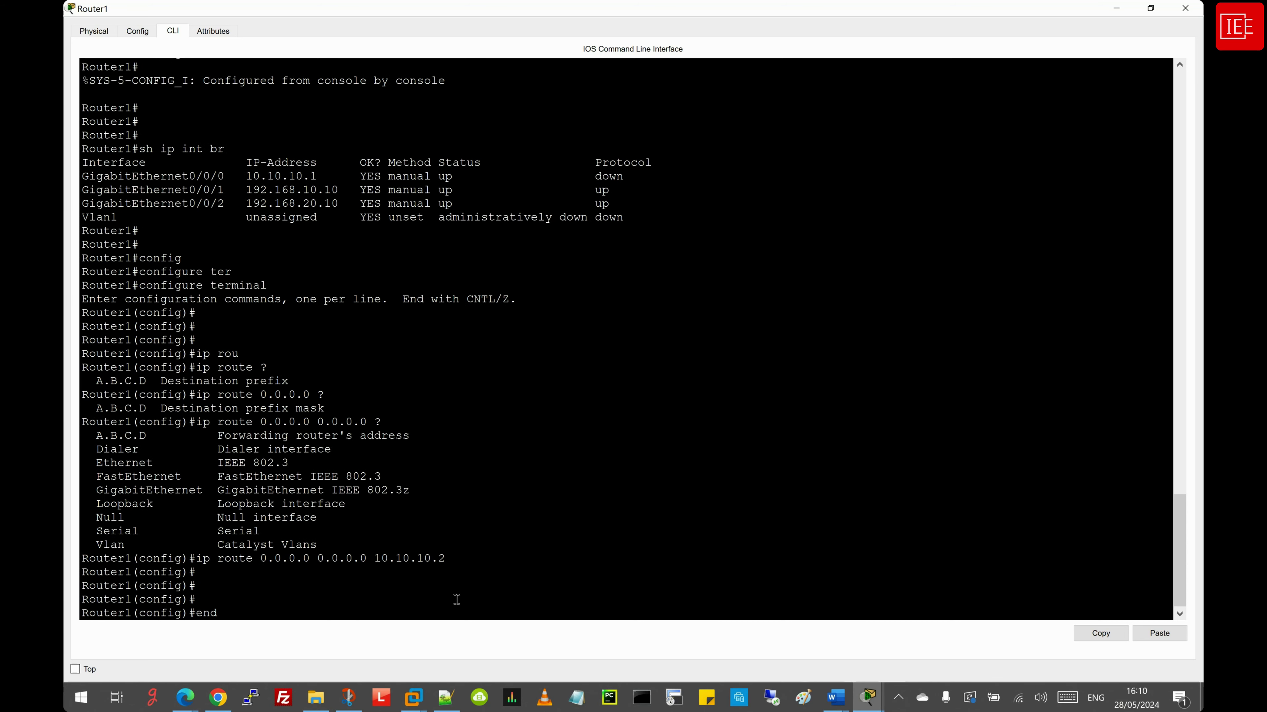
pyautogui.press('Return')
pyautogui.press('Return')
pyautogui.press('Return')
pyautogui.press('Return')
pyautogui.press('Return')
pyautogui.press('Return')
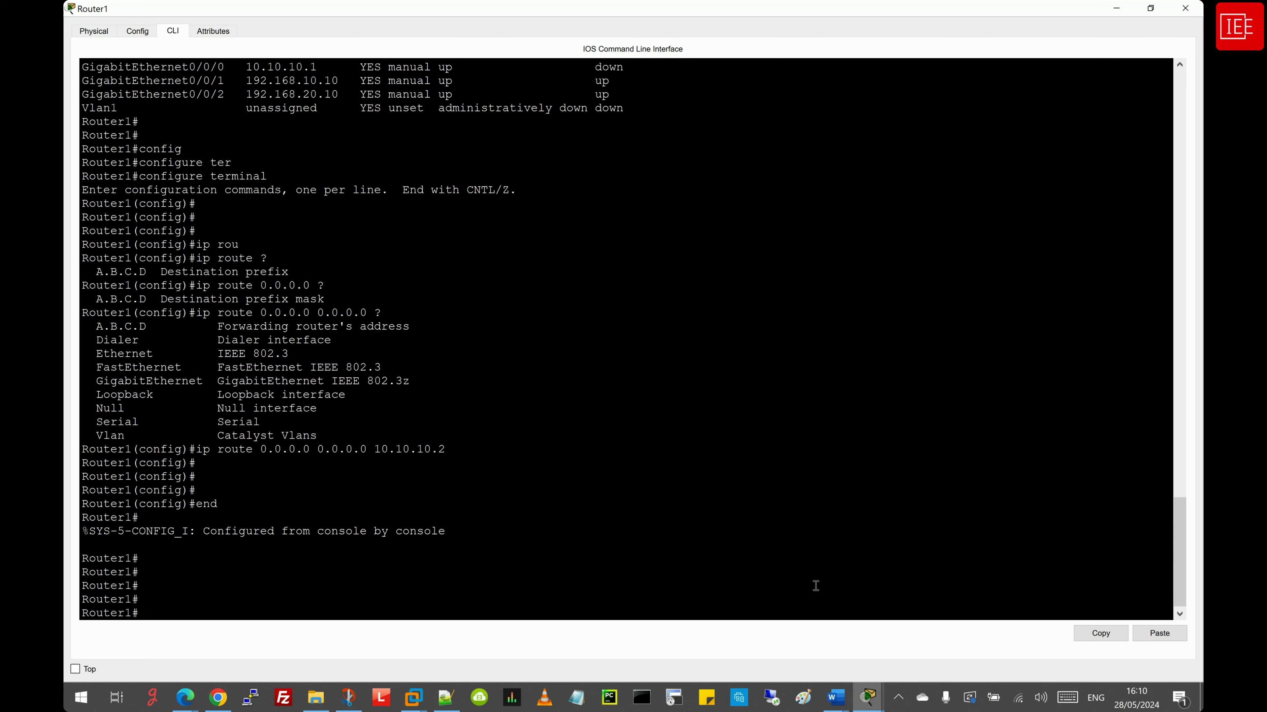
# Return to the network topology and open Router2's command line in a maximized window
pyautogui.click(868, 698)
pyautogui.click(321, 631)
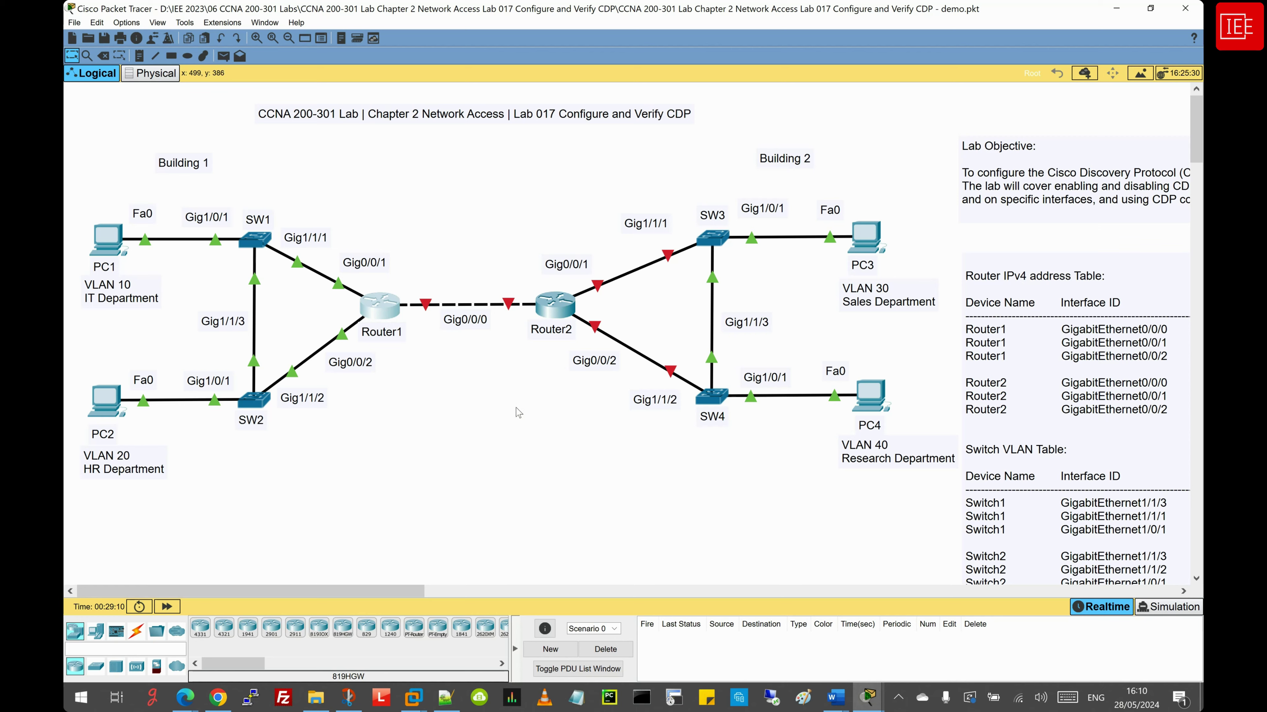
pyautogui.click(562, 333)
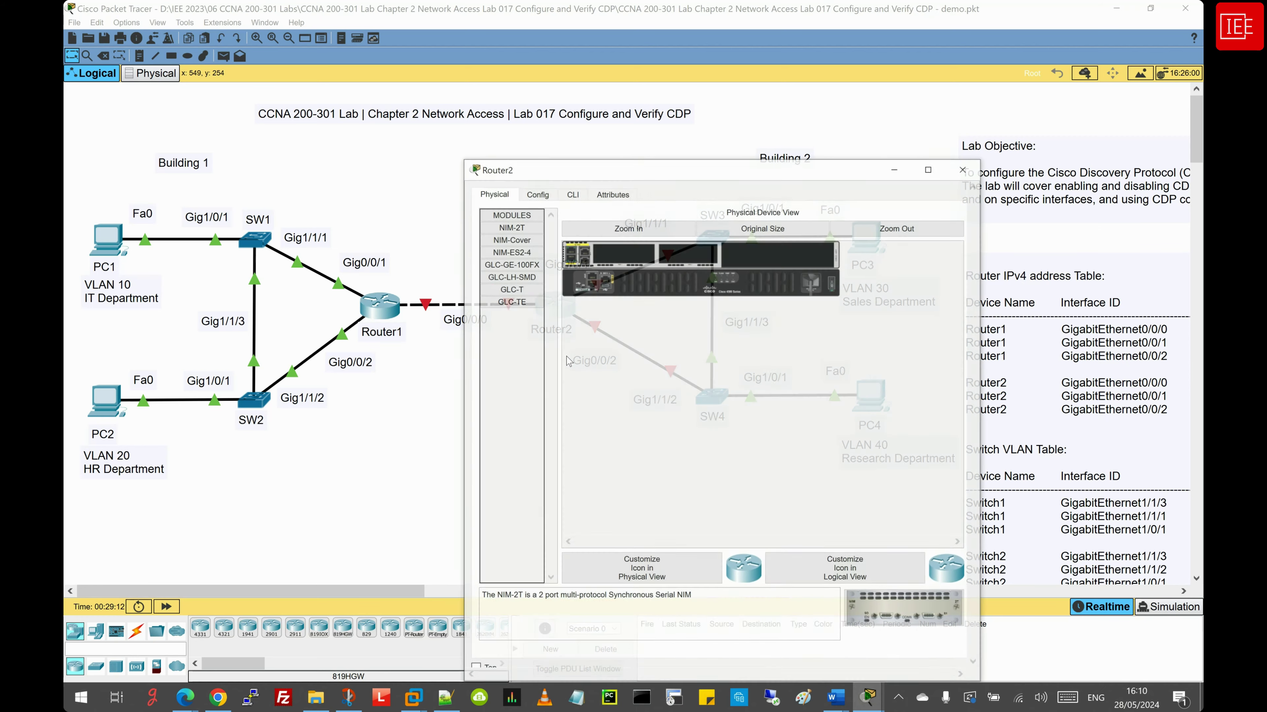
pyautogui.click(572, 192)
pyautogui.click(929, 168)
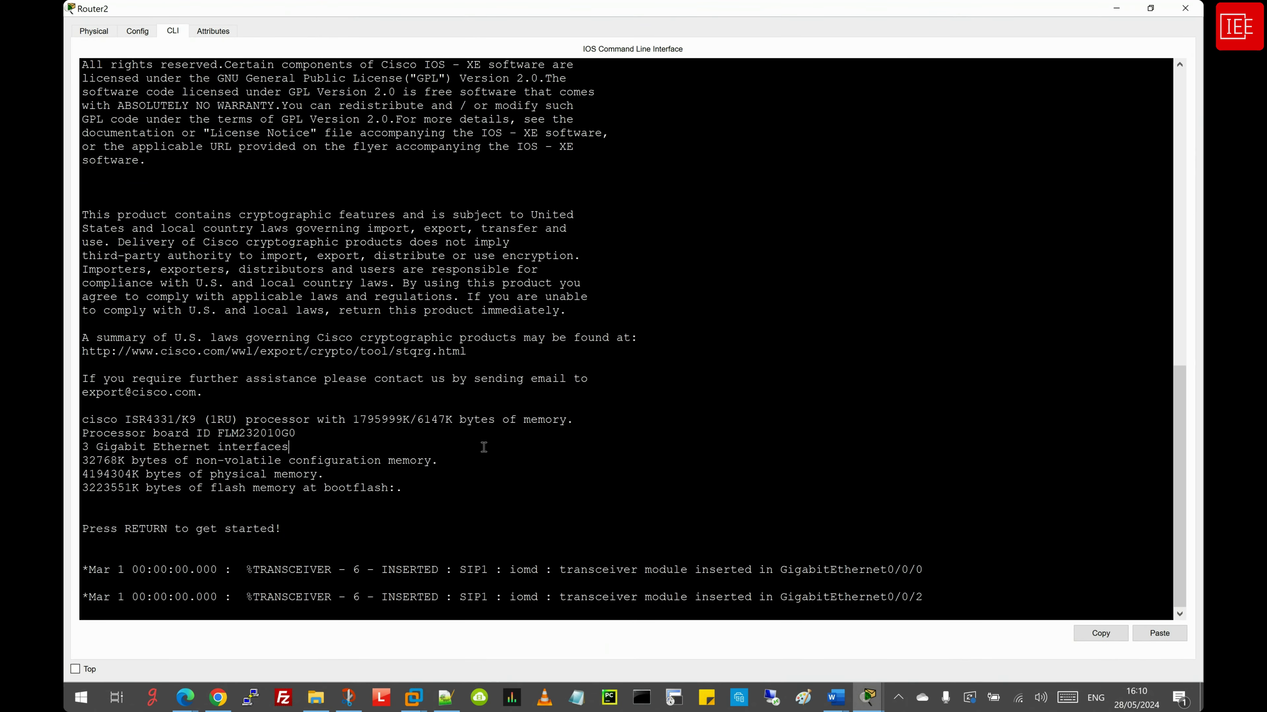
# Enable privileged EXEC mode on Router2 and enter global configuration mode
pyautogui.press('Return')
pyautogui.press('Return')
pyautogui.press('Return')
pyautogui.press('Return')
pyautogui.write('en')
pyautogui.press('Return')
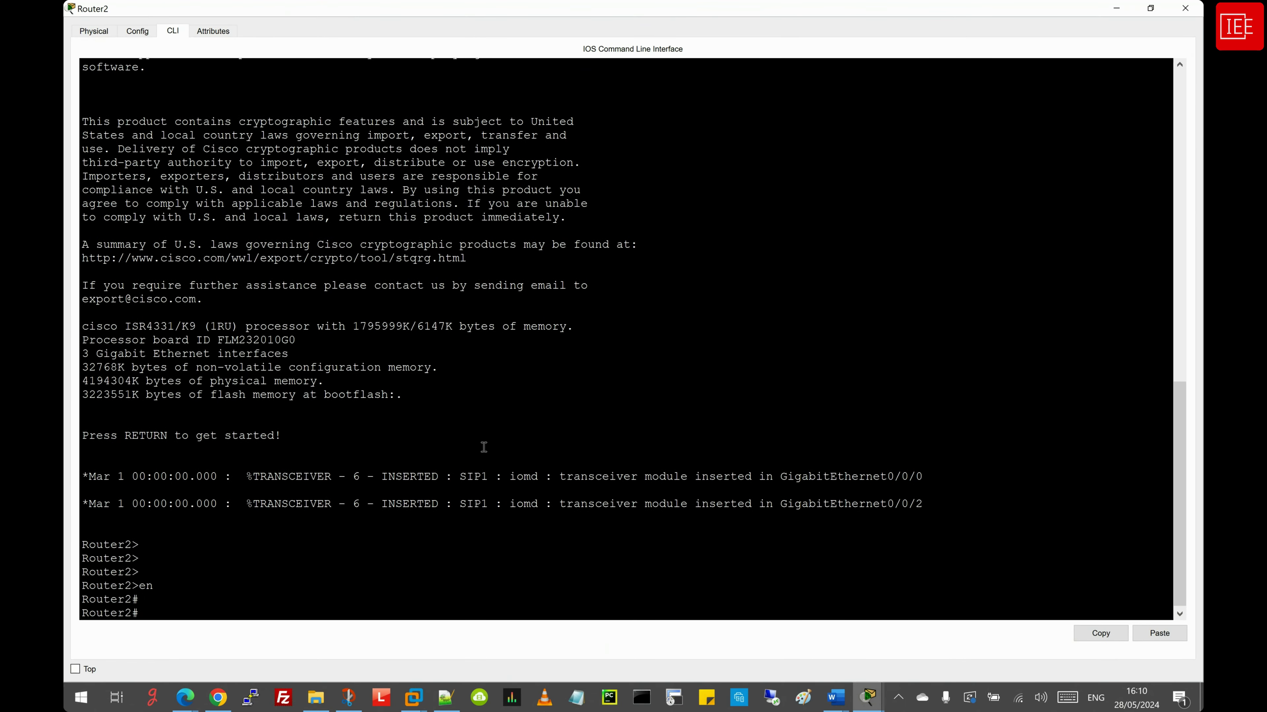
pyautogui.press('Return')
pyautogui.write('configure ter')
pyautogui.press('Tab')
pyautogui.press('Return')
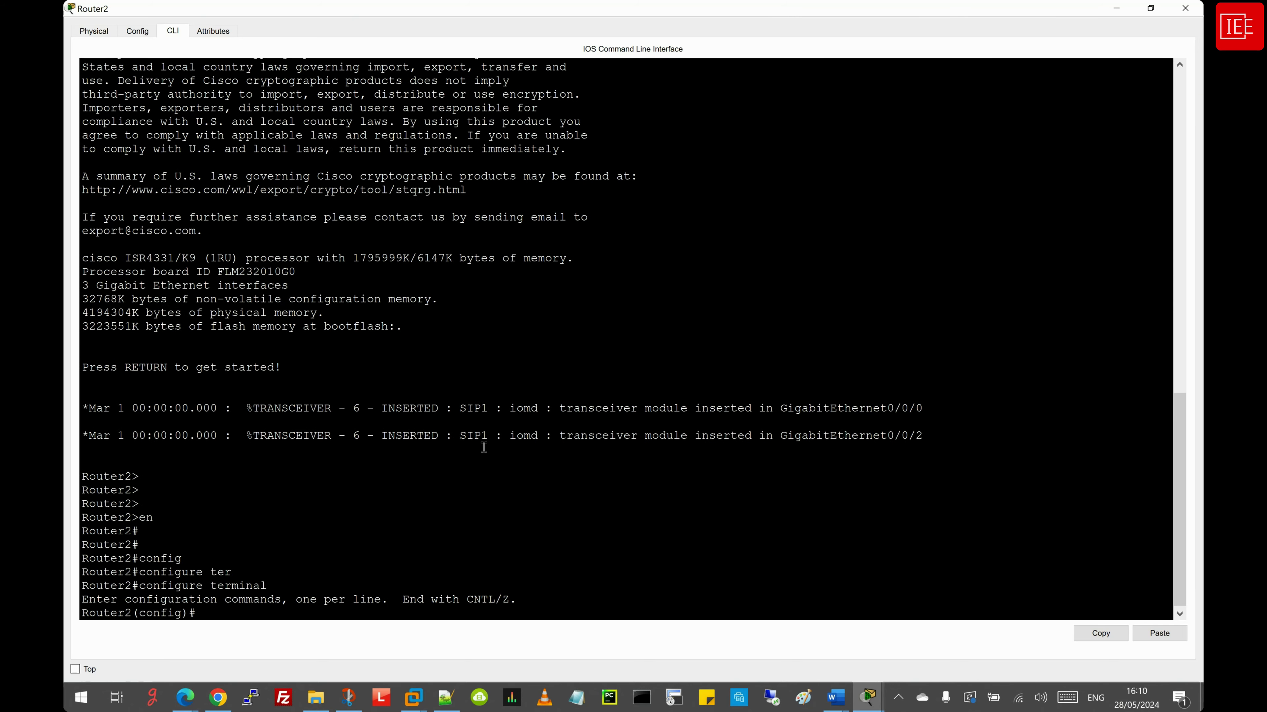
# Enter interface gigabitEthernet 0/0/0 on Router2 and give it the description "Link to Router1"
pyautogui.write('inter')
pyautogui.press('Tab')
pyautogui.write('gig')
pyautogui.press('Tab')
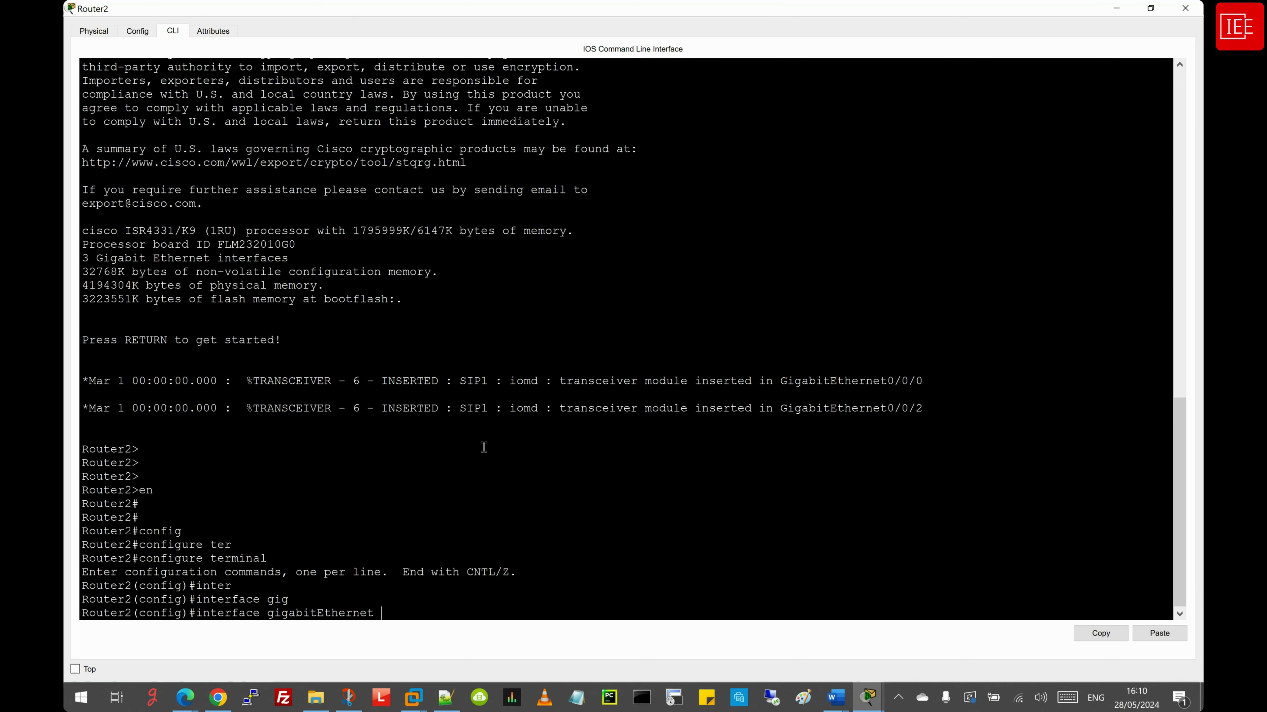
pyautogui.write('0/0/0')
pyautogui.press('Return')
pyautogui.write('desc')
pyautogui.press('Tab')
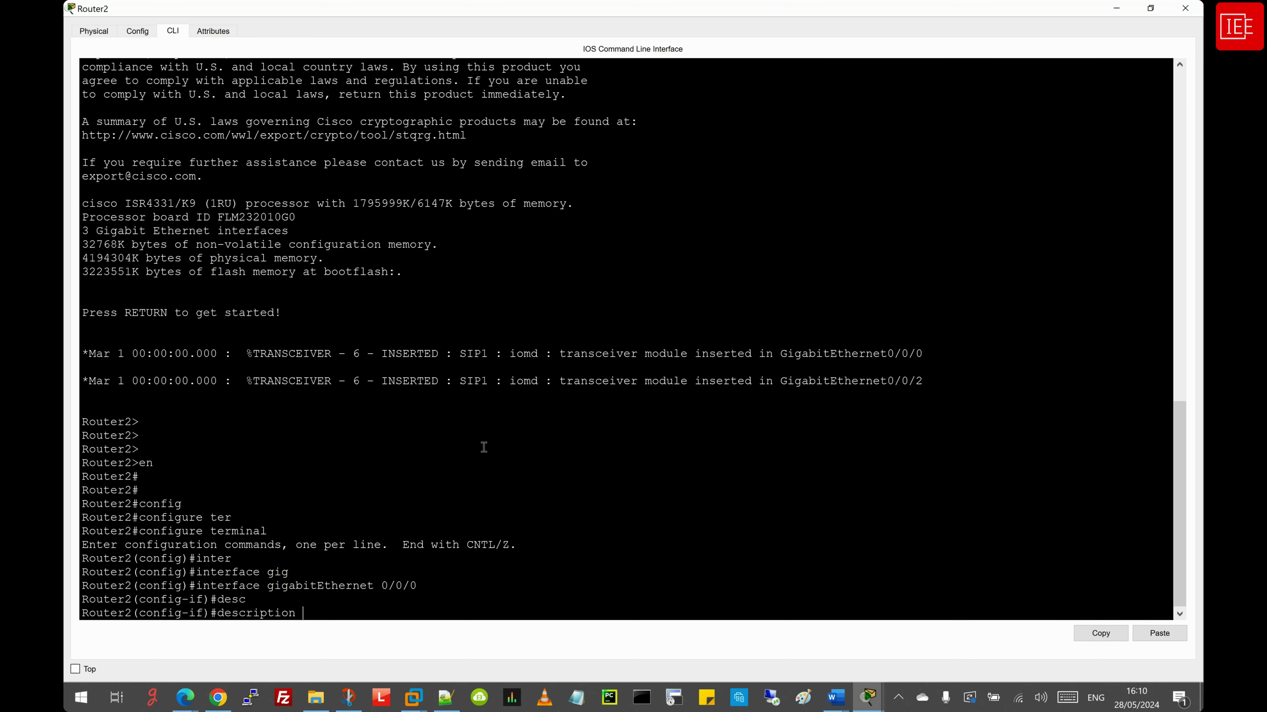
pyautogui.write('""')
pyautogui.write('Link to Router')
pyautogui.write('1')
pyautogui.press('Return')
# Assign IP address 10.10.10.2 with mask 255.255.255.252 to Router2's gigabitEthernet 0/0/0
pyautogui.write('ip address')
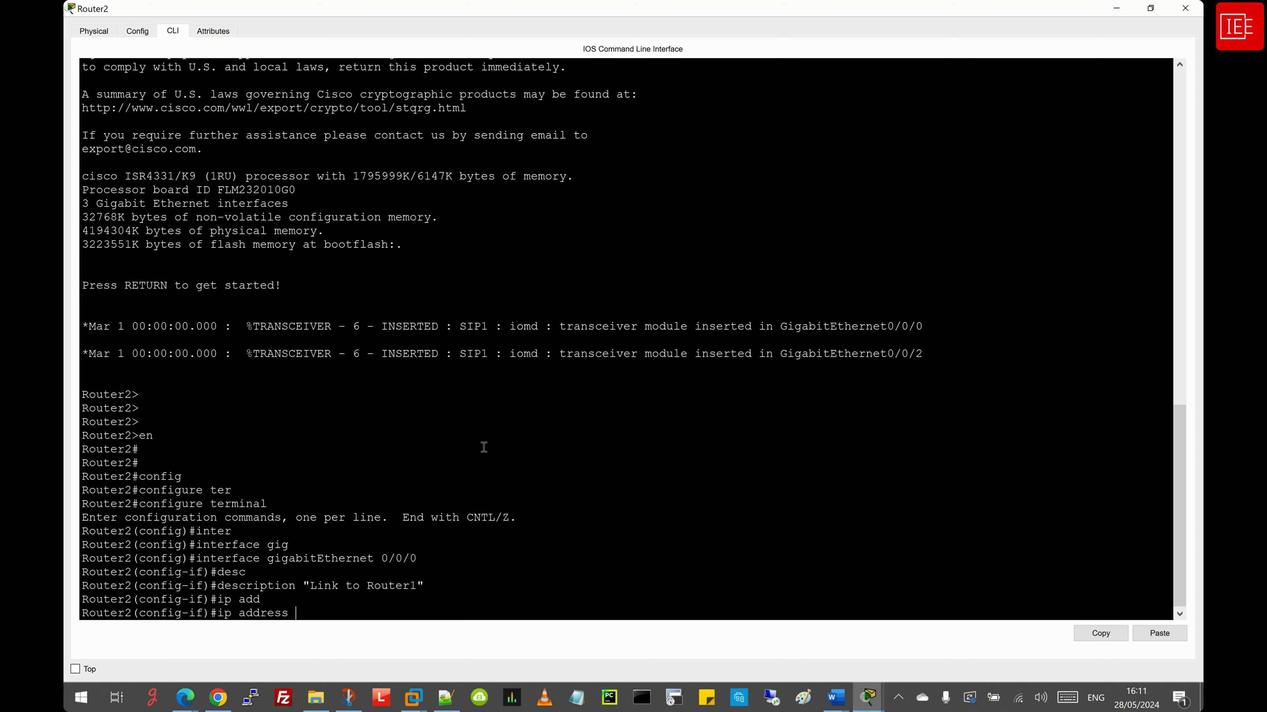
pyautogui.write('10.10.10.2 255.255.255.252')
pyautogui.press('Return')
pyautogui.press('Return')
# Enable Router2's gigabitEthernet 0/0/0 interface with no shut
pyautogui.write('no shut')
pyautogui.press('Return')
pyautogui.press('Return')
pyautogui.press('Return')
pyautogui.press('Return')
pyautogui.press('Return')
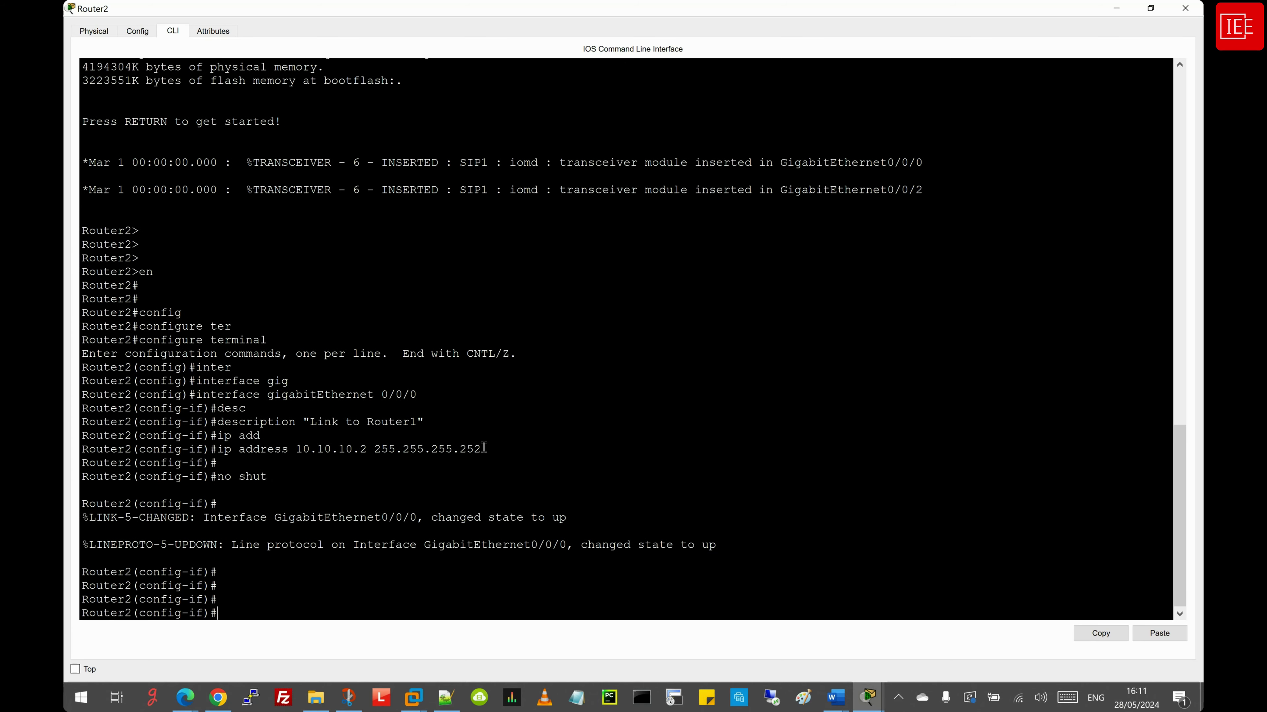
pyautogui.press('Return')
pyautogui.press('Return')
# Enter interface gigabitEthernet 0/0/1 on Router2 and give it the description "Link to Switch3"
pyautogui.press('Up')
pyautogui.press('Up')
pyautogui.press('Up')
pyautogui.press('Up')
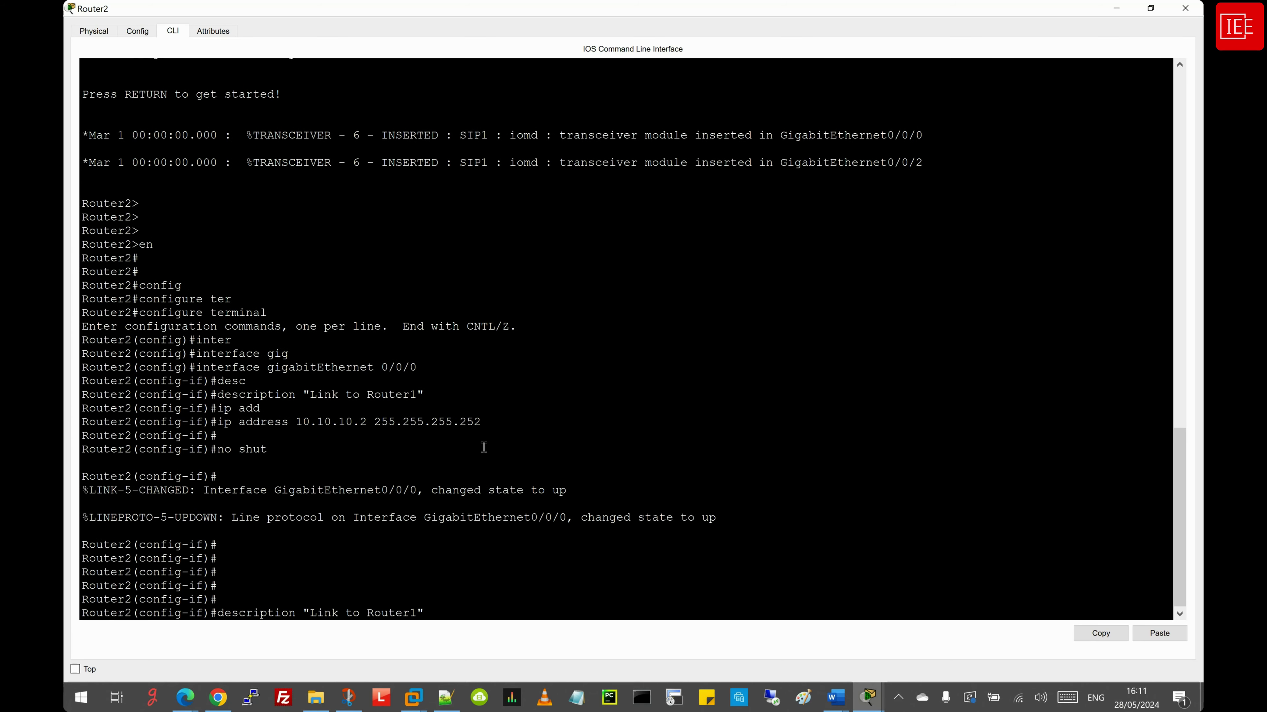
pyautogui.press('BackSpace')
pyautogui.write('1')
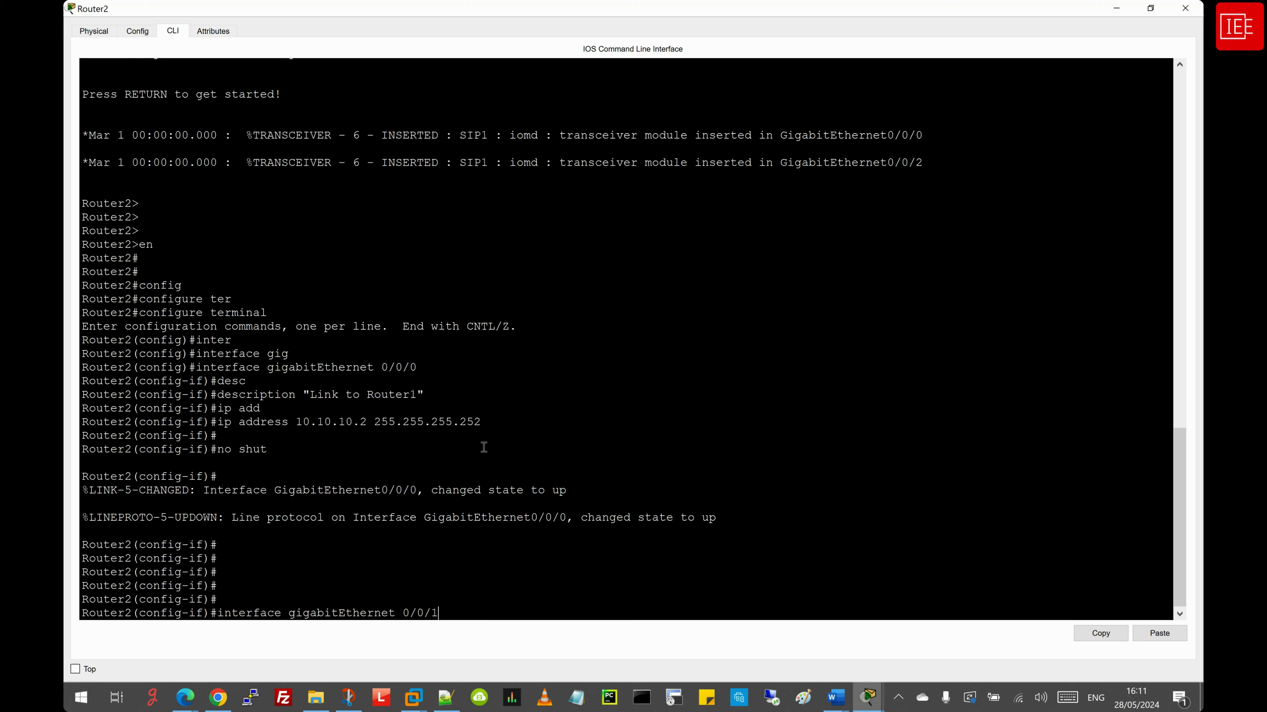
pyautogui.press('Return')
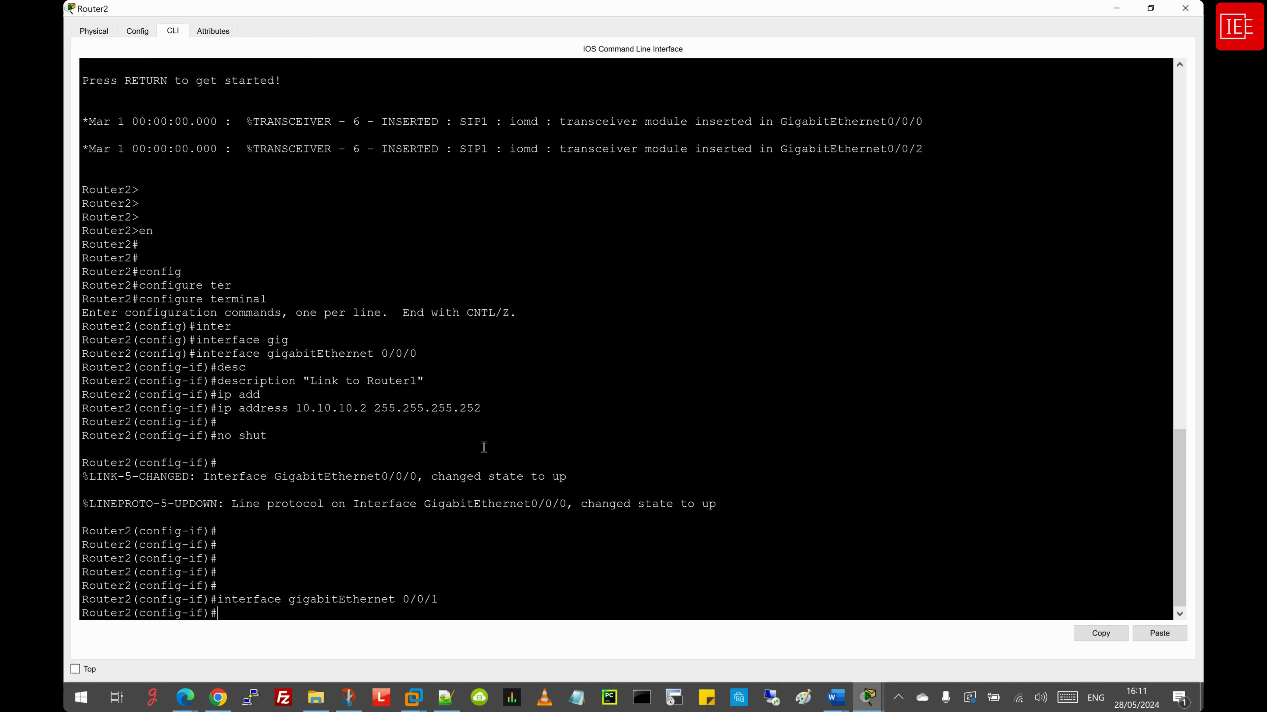
pyautogui.write('desc`')
pyautogui.press('Tab')
pyautogui.press('Tab')
pyautogui.write('""Link to Switch')
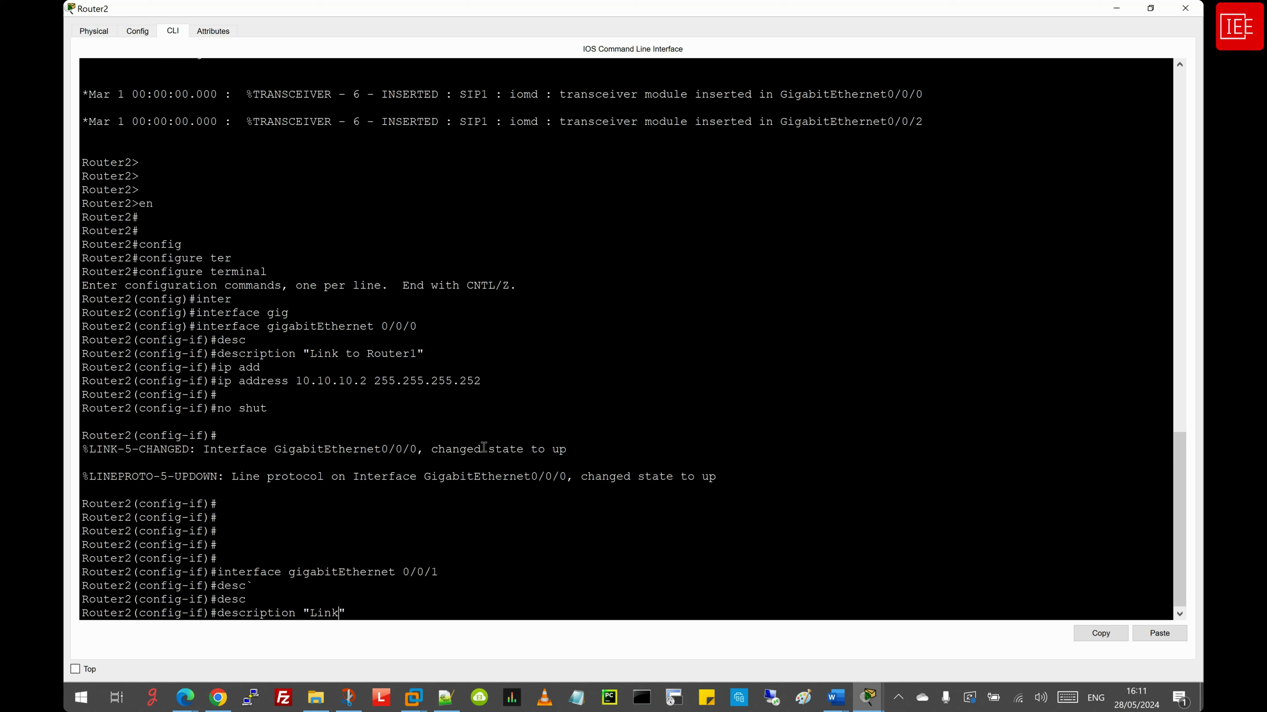
pyautogui.write('3')
pyautogui.press('Return')
pyautogui.write('swi')
pyautogui.press('Tab')
pyautogui.write('mo')
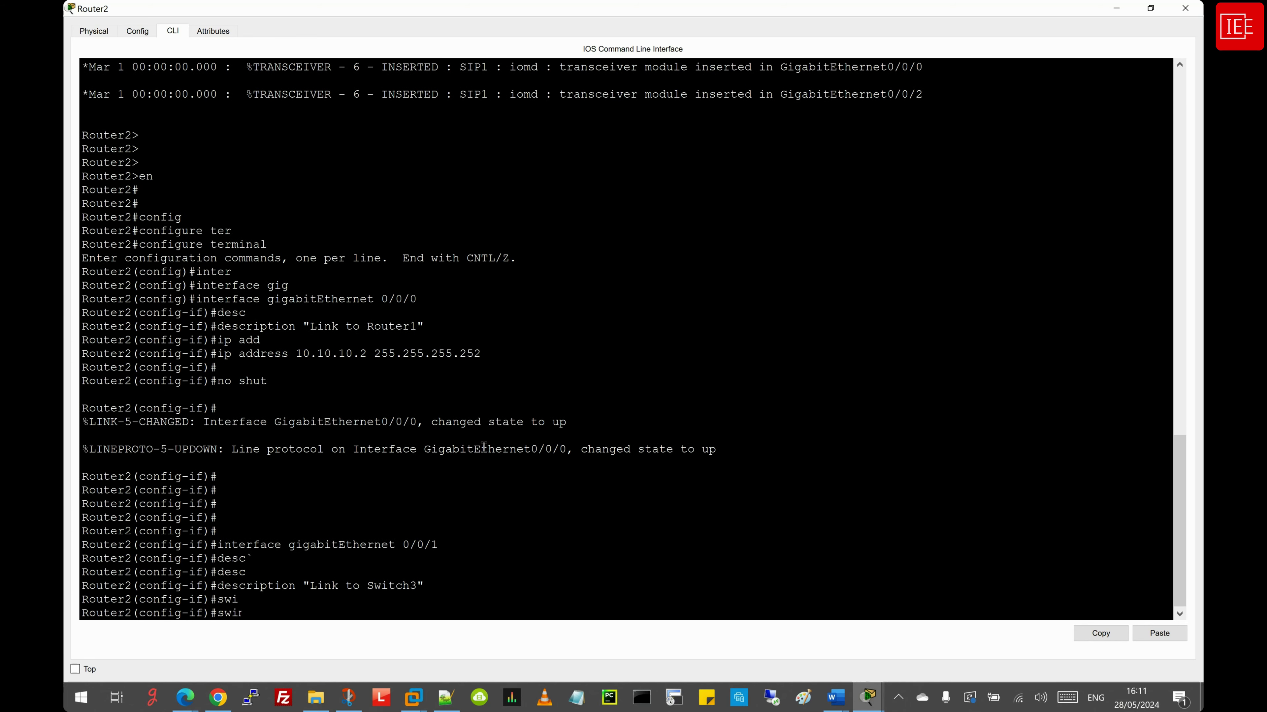
pyautogui.press('Tab')
pyautogui.press('BackSpace')
pyautogui.press('BackSpace')
pyautogui.press('BackSpace')
pyautogui.press('Tab')
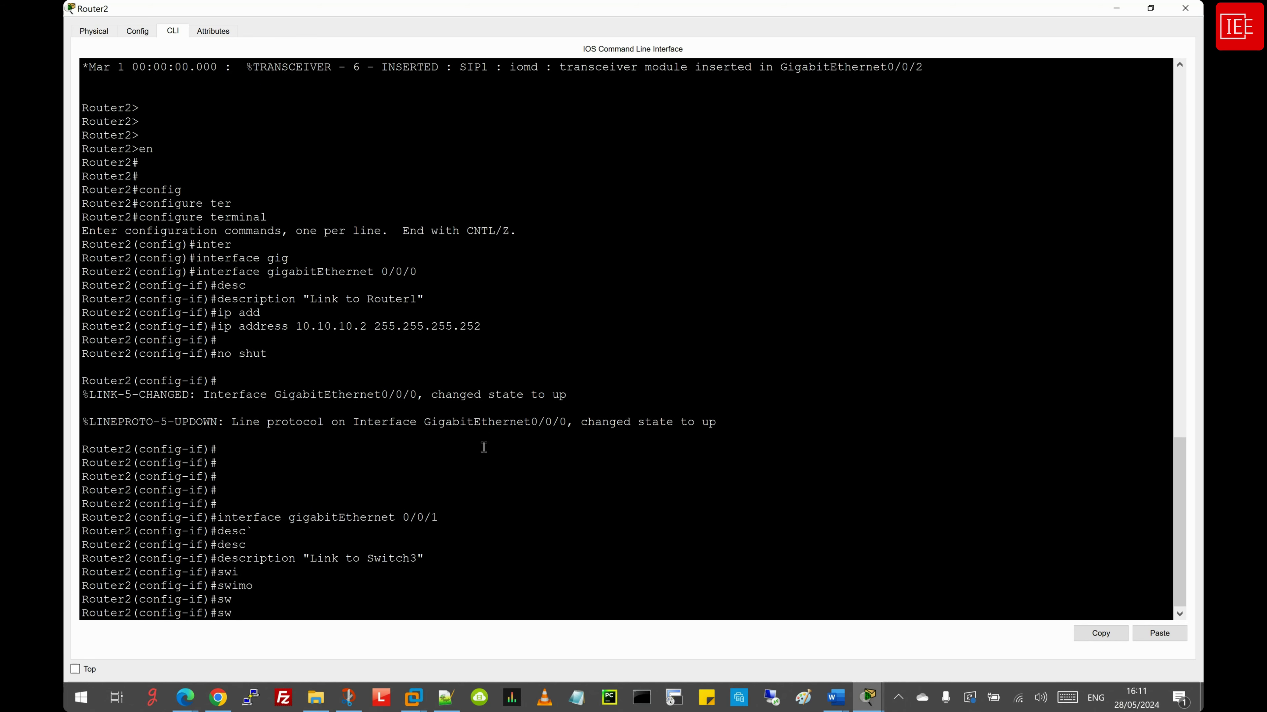
pyautogui.press('BackSpace')
pyautogui.press('BackSpace')
# Assign IP address 192.168.30.10 with mask 255.255.255.0 to Router2's gigabitEthernet 0/0/1
pyautogui.write('ip add')
pyautogui.press('Tab')
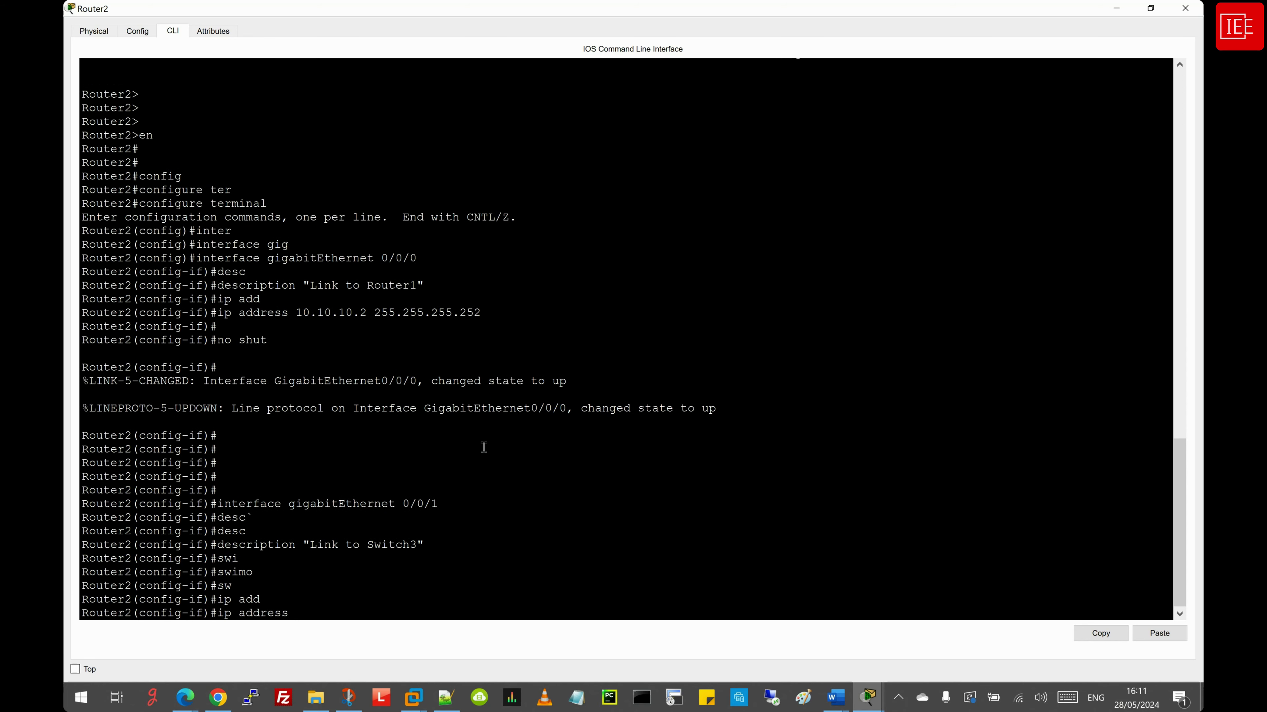
pyautogui.write('192.168.30.10 255.255.255.0')
pyautogui.press('Return')
# Enable Router2's gigabitEthernet 0/0/1 interface with no shutdown
pyautogui.write('no sh')
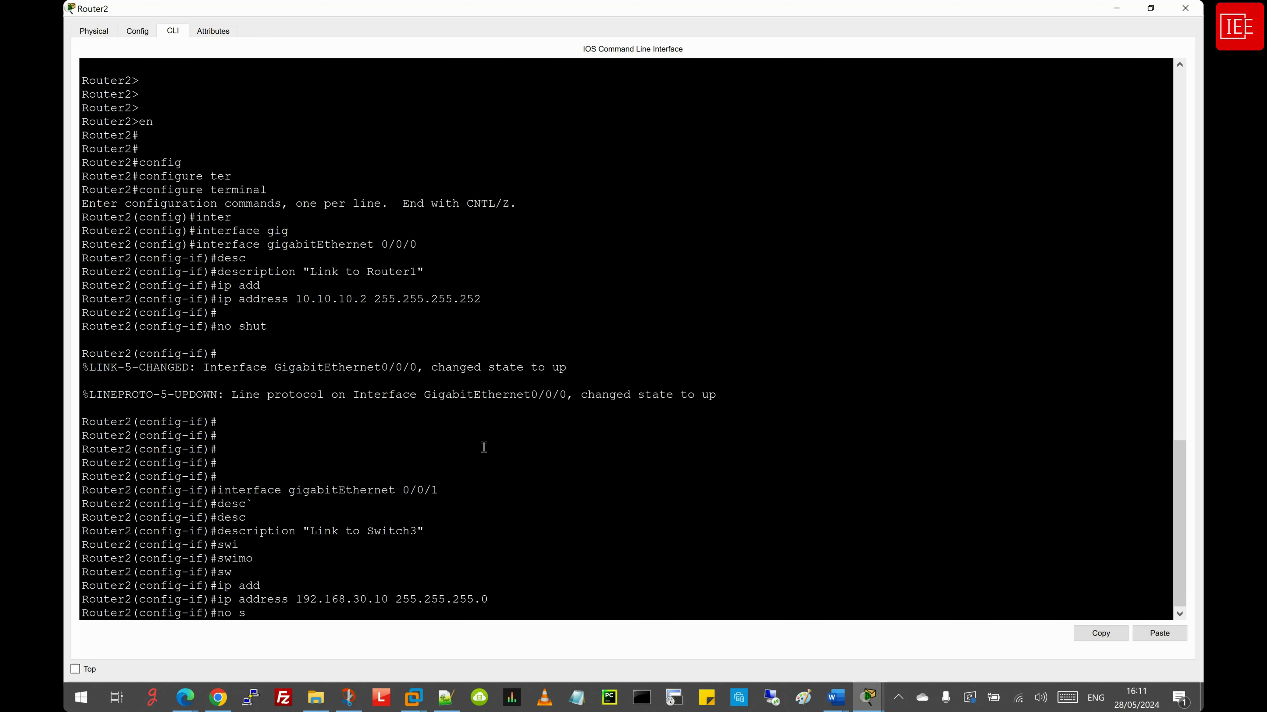
pyautogui.press('Return')
pyautogui.press('Return')
pyautogui.press('Return')
pyautogui.press('Return')
pyautogui.press('Return')
pyautogui.press('Return')
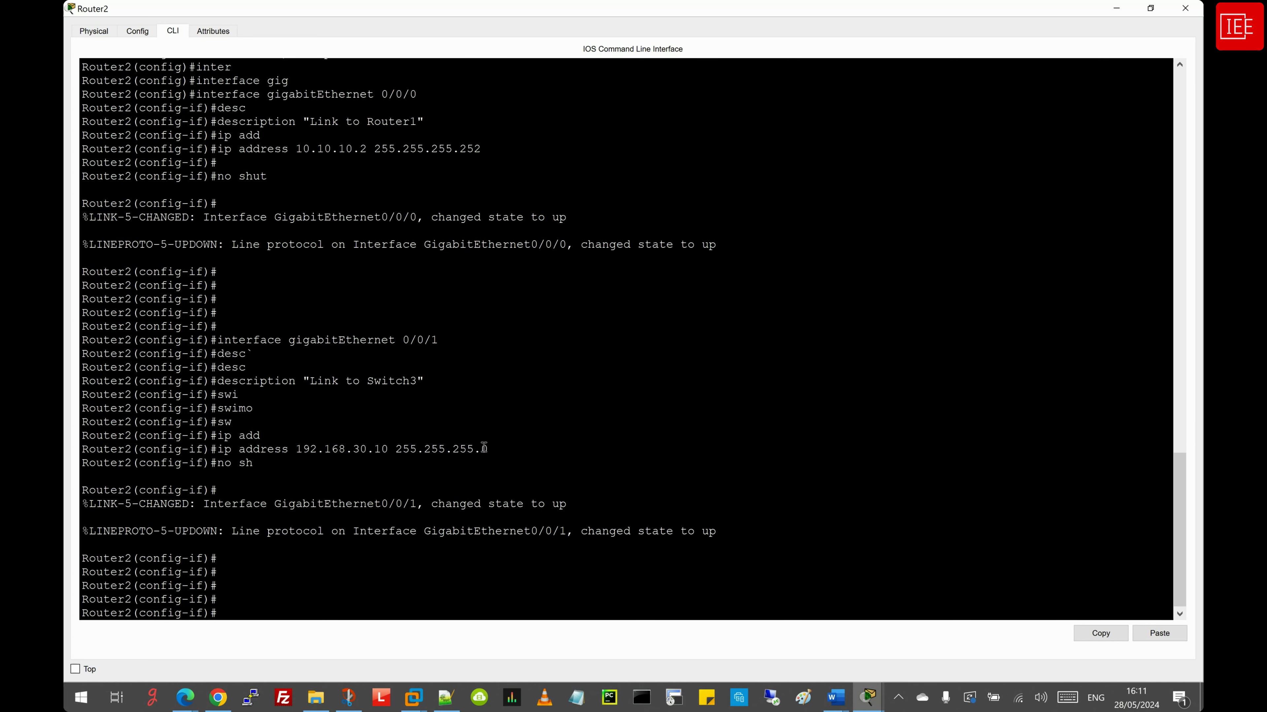
# Enter interface gigabitEthernet 0/0/2 on Router2 and give it the description "Link to Switch4"
pyautogui.press('Up')
pyautogui.press('Up')
pyautogui.press('Up')
pyautogui.press('Up')
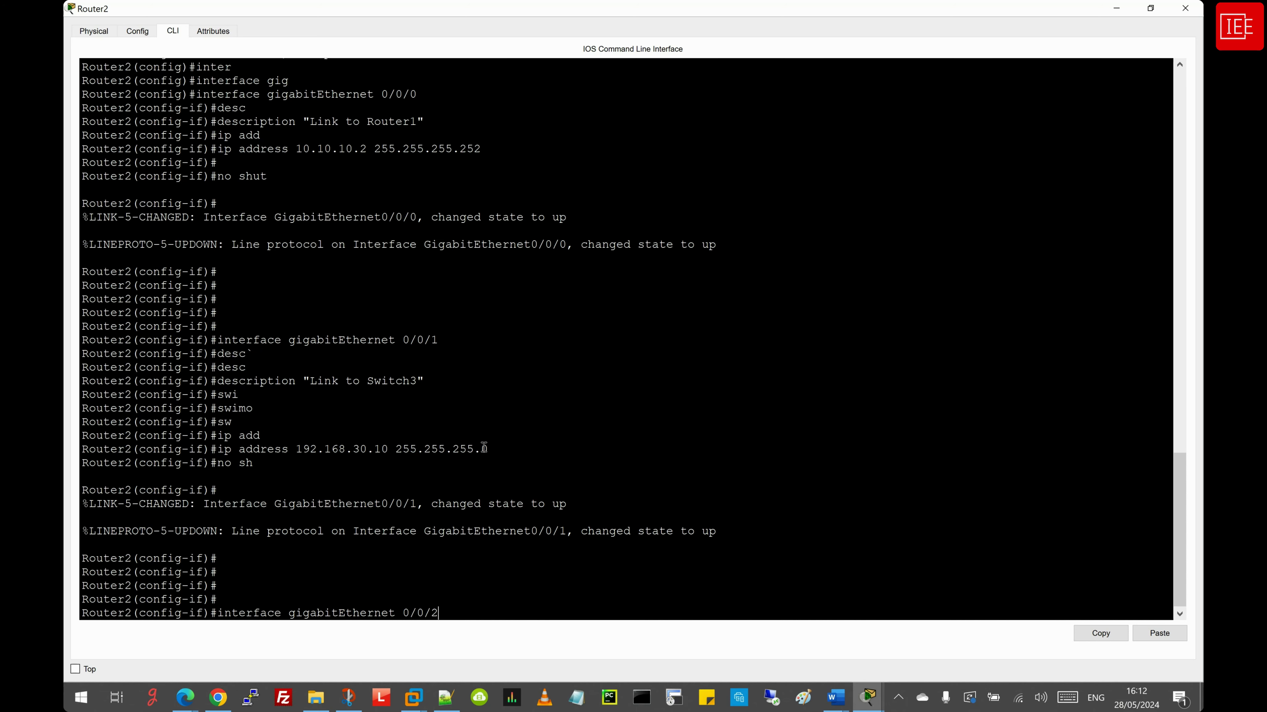
pyautogui.press('Return')
pyautogui.write('desc')
pyautogui.press('Tab')
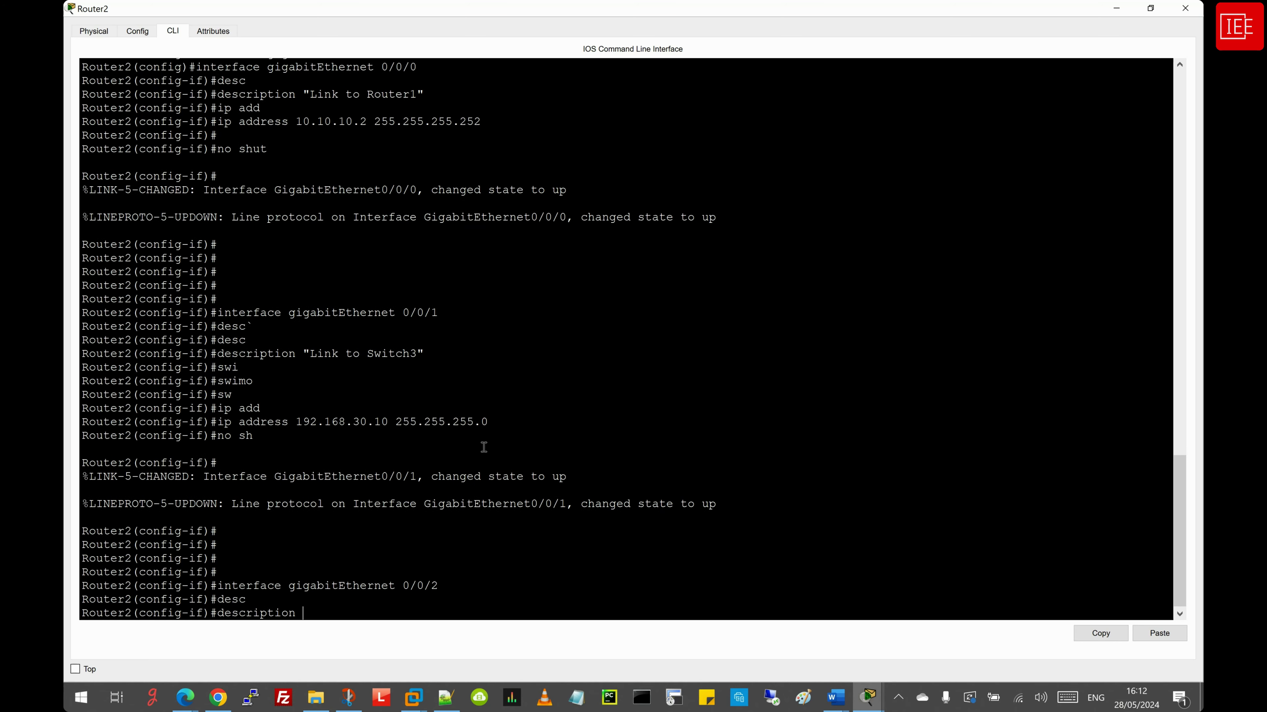
pyautogui.write('""')
pyautogui.write('Link to Switch')
pyautogui.write('4')
pyautogui.press('Return')
# Assign IP address 192.168.40.10 with mask 255.255.255.0 to Router2's gigabitEthernet 0/0/2
pyautogui.write('ip add')
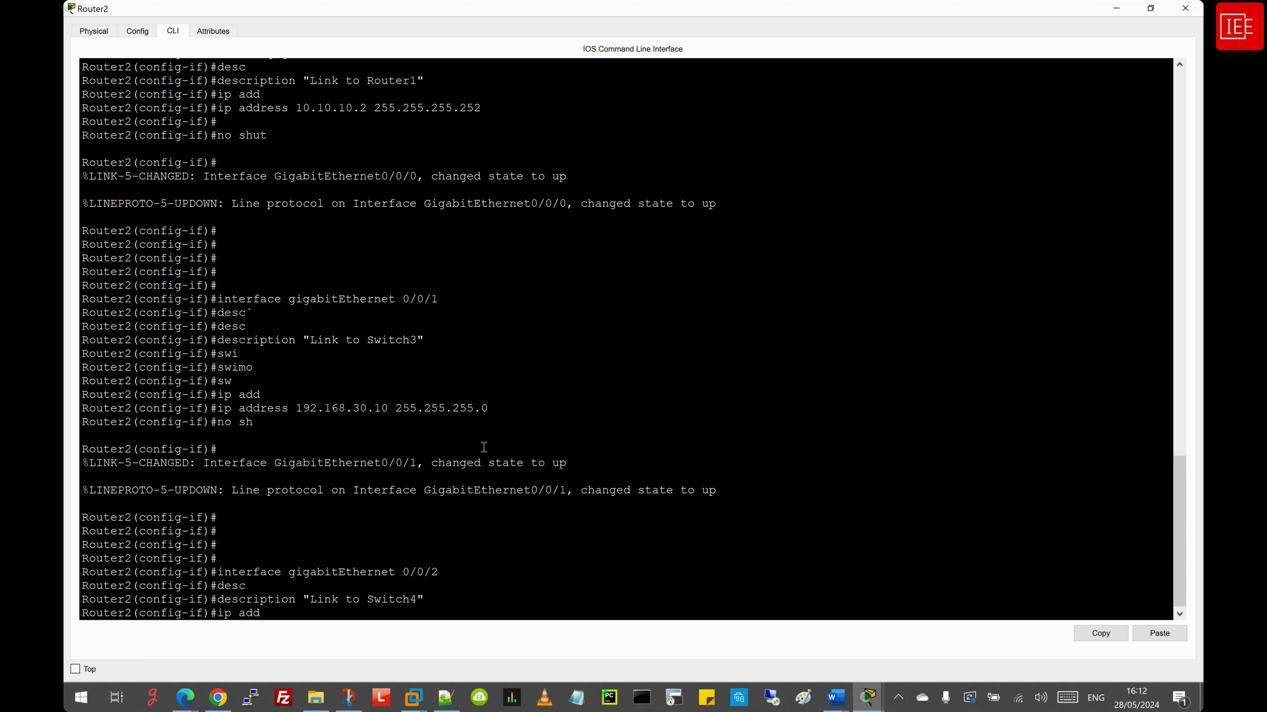
pyautogui.press('Tab')
pyautogui.write('192.168.40')
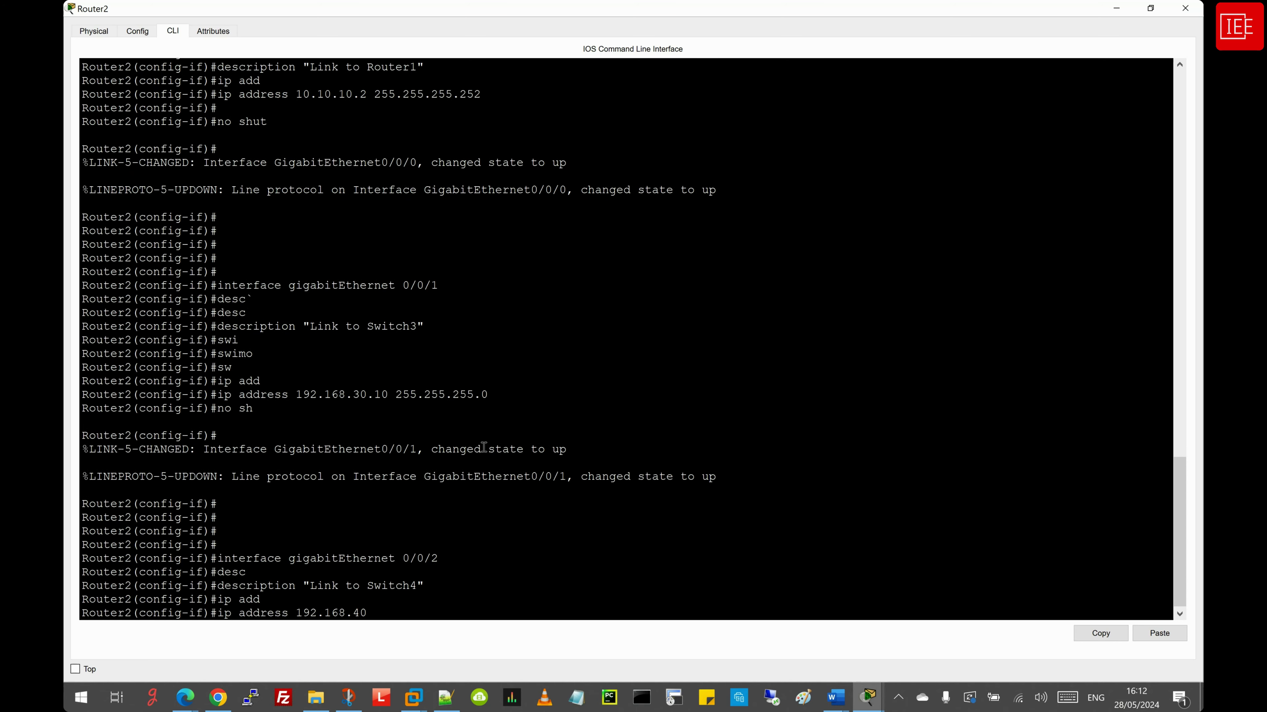
pyautogui.write('.10 255.255.255.0')
pyautogui.press('Return')
pyautogui.press('Return')
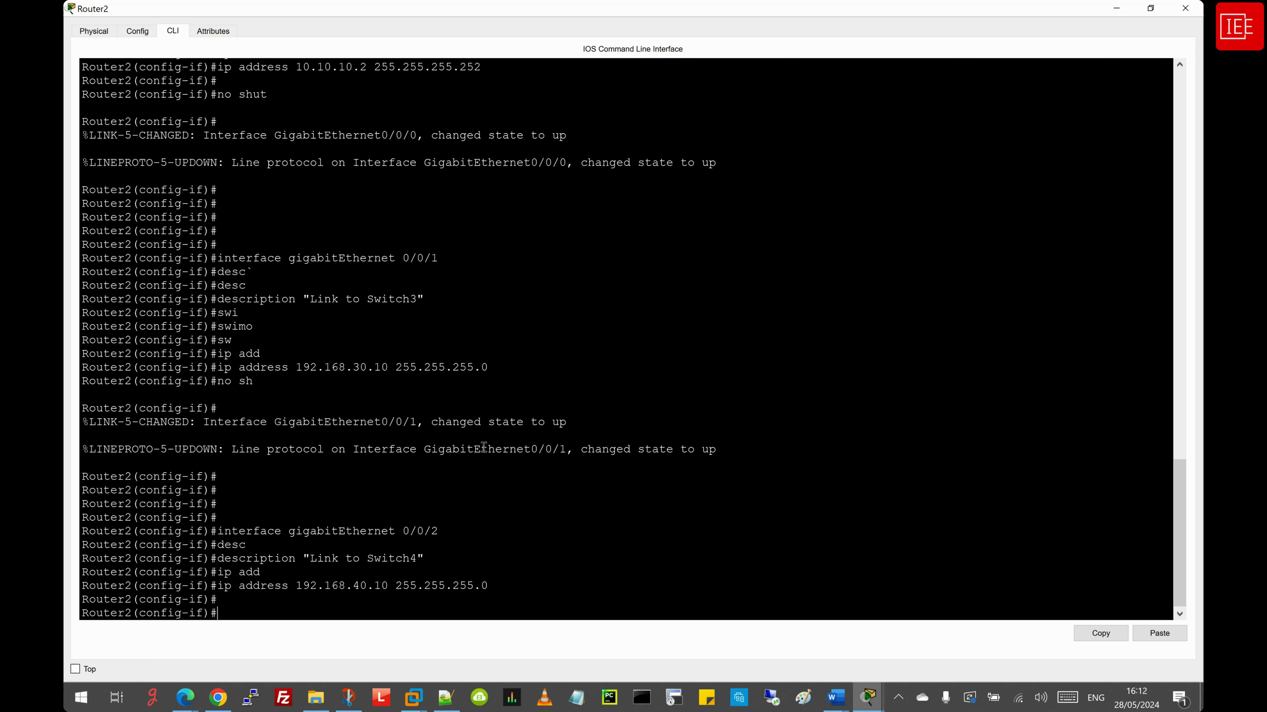
# Enable Router2's gigabitEthernet 0/0/2 interface with no shut
pyautogui.write('no shut')
pyautogui.press('Return')
pyautogui.press('Return')
pyautogui.press('Return')
pyautogui.press('Return')
pyautogui.press('Return')
pyautogui.press('Return')
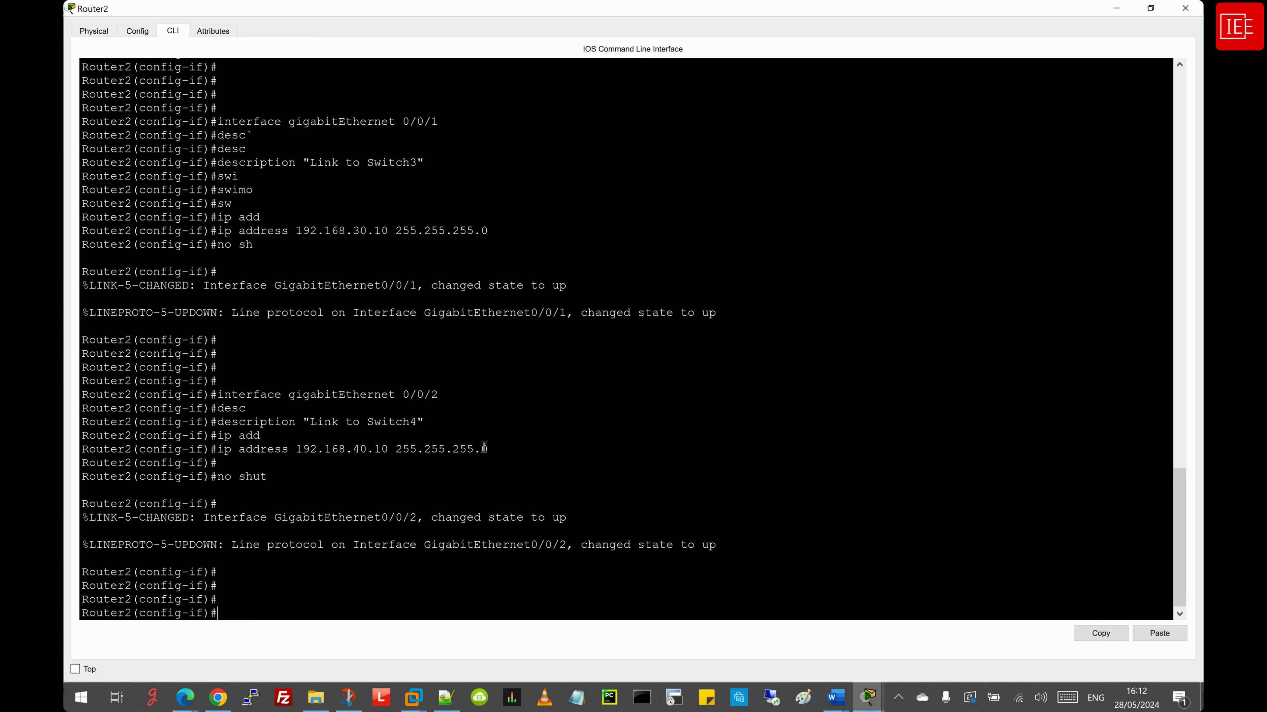
# Leave configuration mode on Router2 and check the address and status of its gigabit interfaces with sh ip int br
pyautogui.write('end')
pyautogui.press('Return')
pyautogui.press('Return')
pyautogui.press('Return')
pyautogui.press('Return')
pyautogui.press('Return')
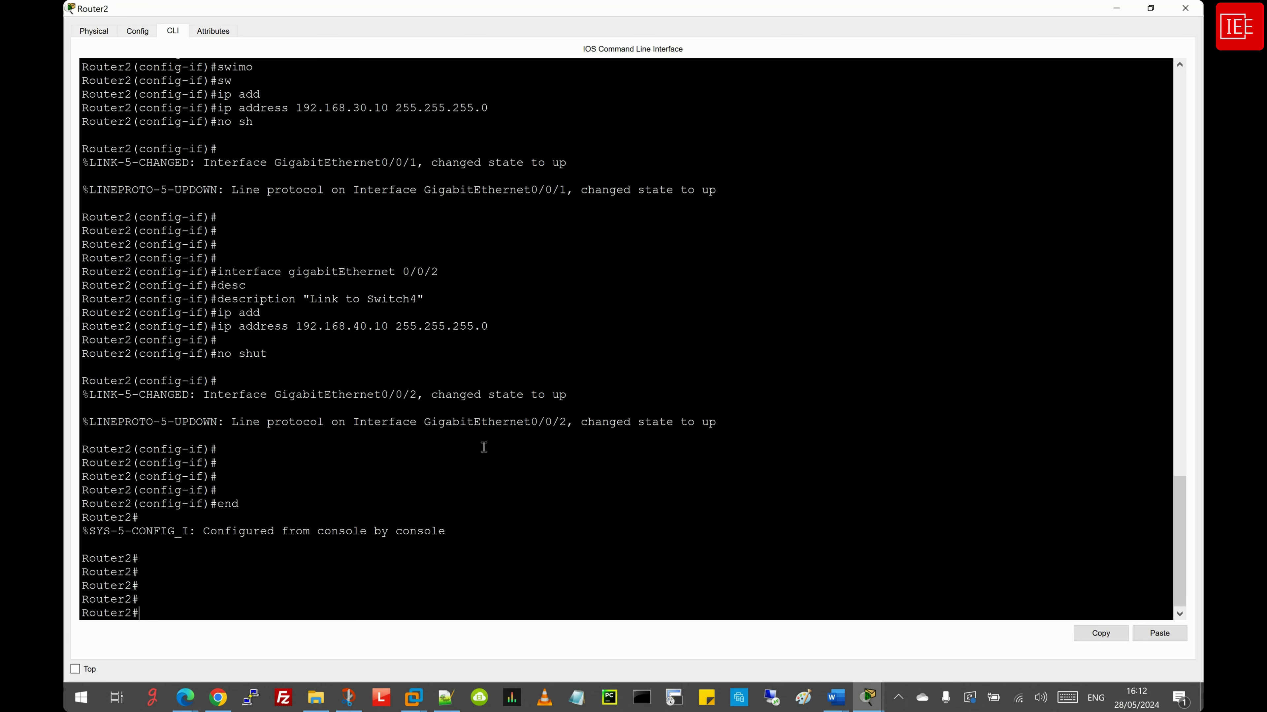
pyautogui.write('sh ip int br')
pyautogui.press('Return')
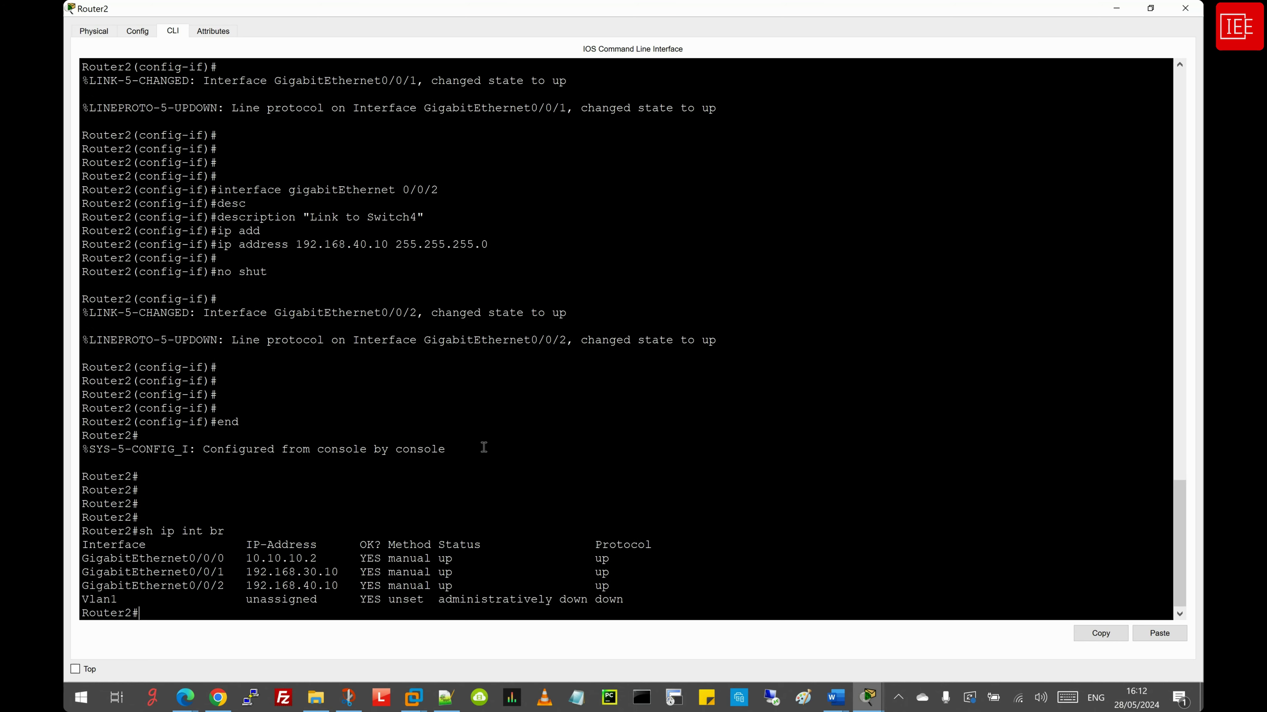
pyautogui.press('Return')
pyautogui.press('Return')
pyautogui.moveTo(631, 558); pyautogui.dragTo(82, 532)
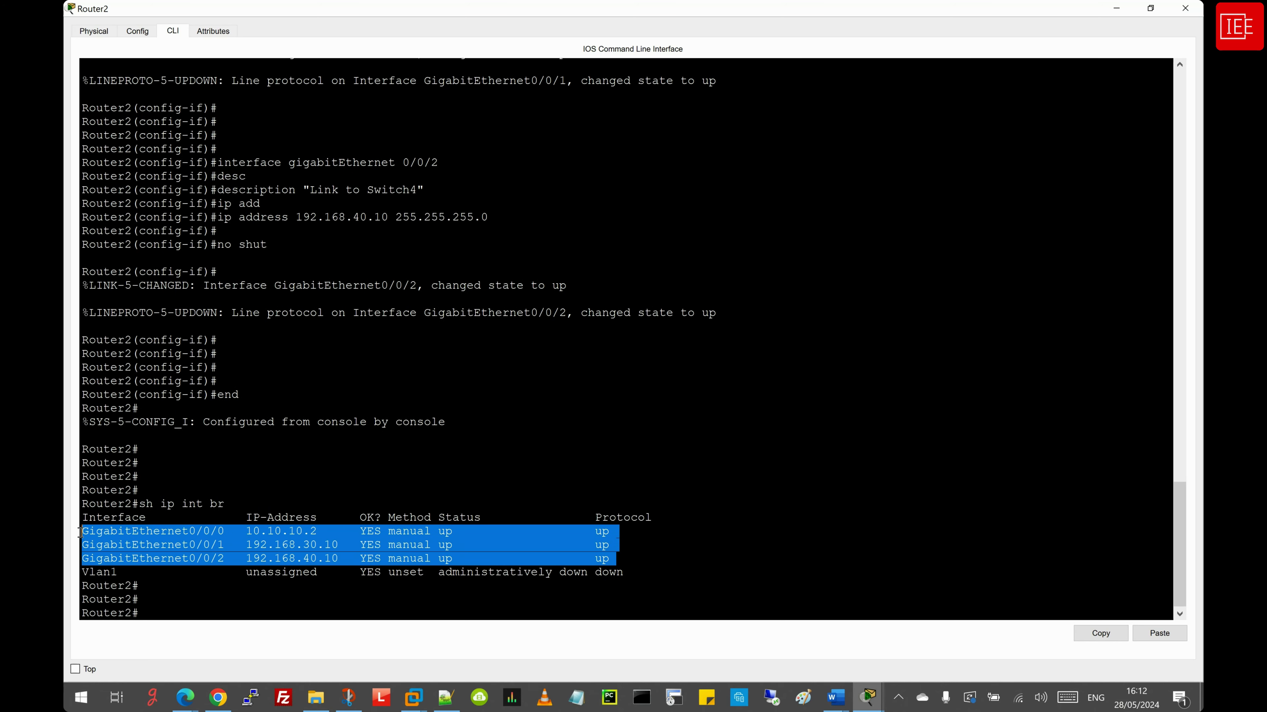
pyautogui.click(301, 560)
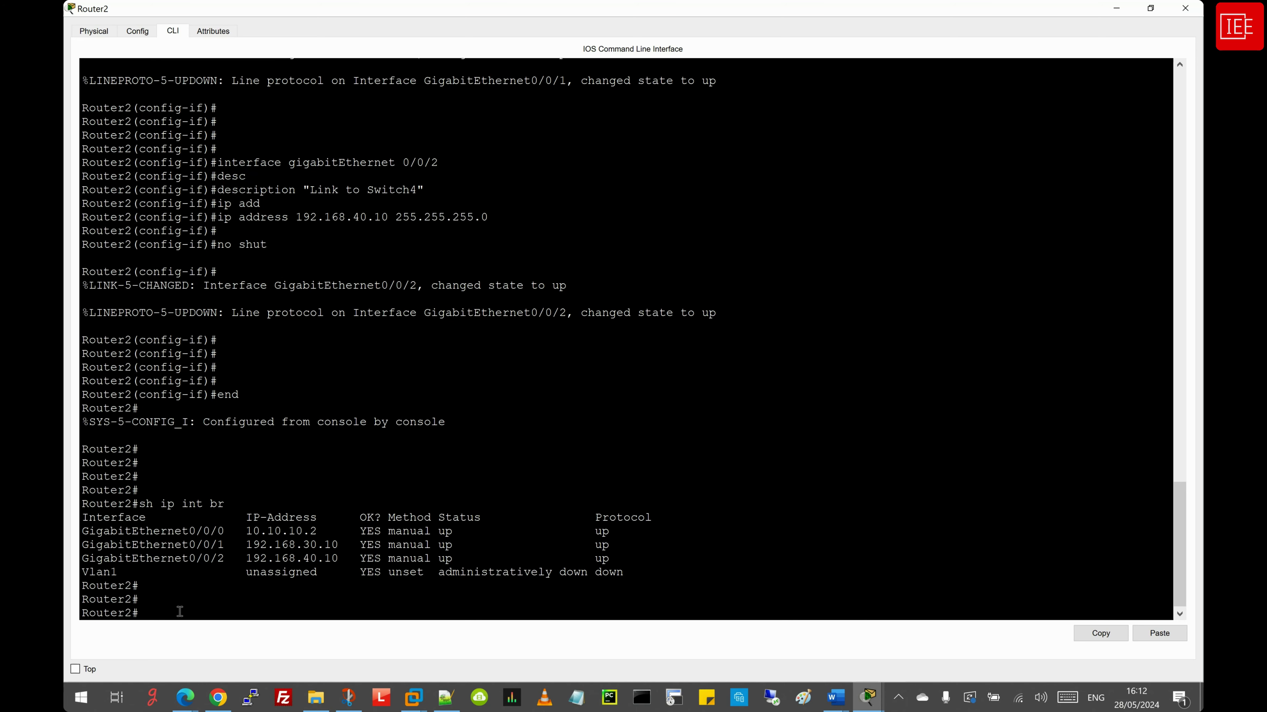
# Configure a static default route on Router2 with ip route 0.0.0.0 0.0.0.0 10.10.10.1, then end configuration mode
pyautogui.write('config')
pyautogui.press('Tab')
pyautogui.write('ter')
pyautogui.press('Tab')
pyautogui.press('Return')
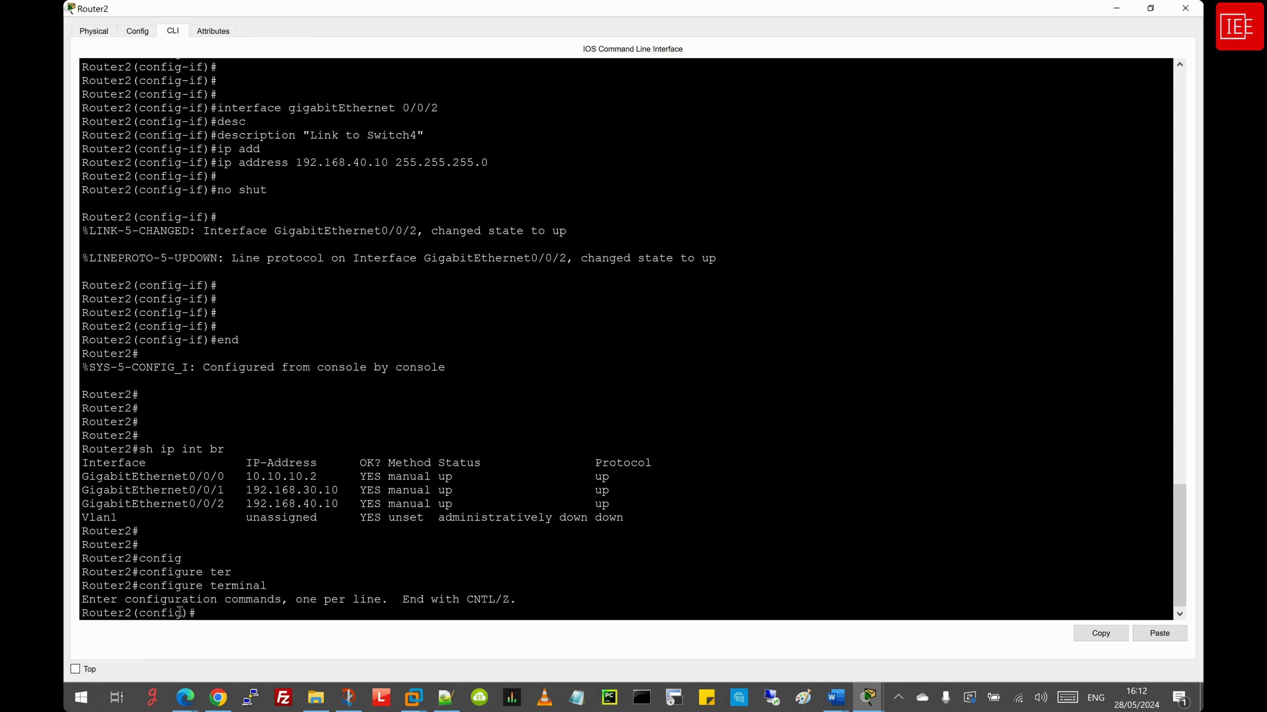
pyautogui.write('ip rout')
pyautogui.press('Tab')
pyautogui.write('e')
pyautogui.press('Tab')
pyautogui.write('0.')
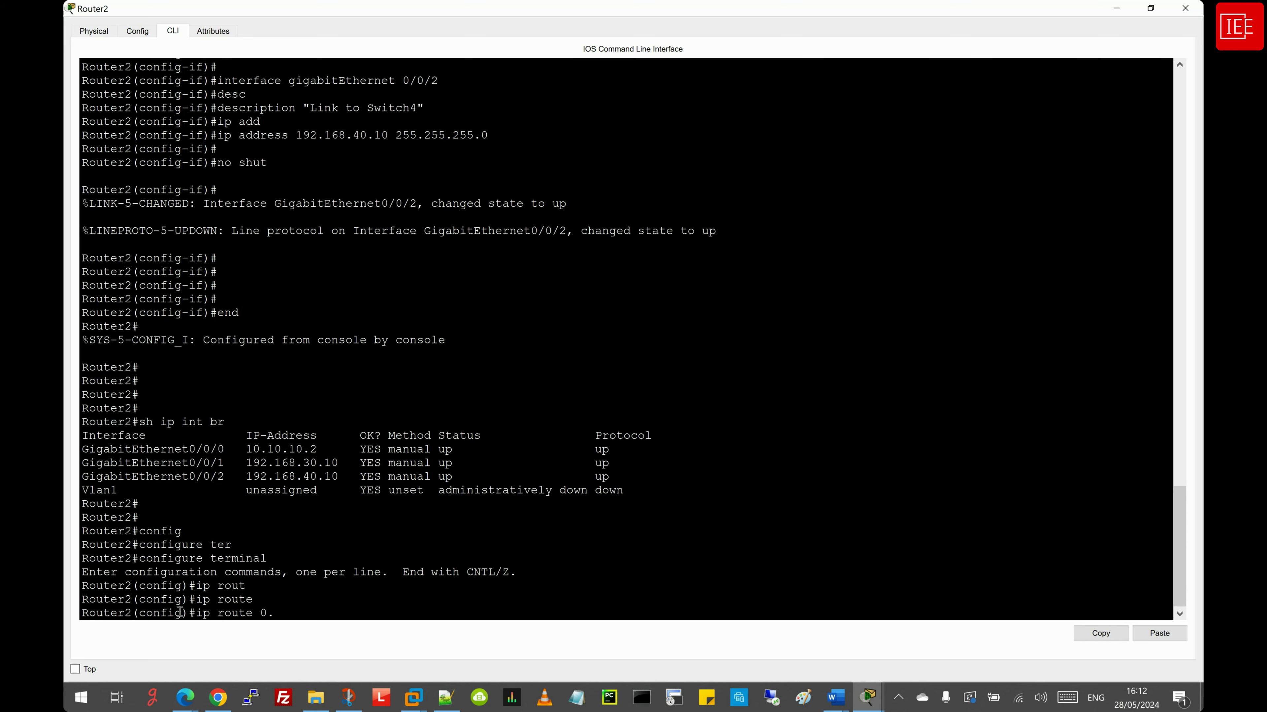
pyautogui.write('0.0.0 0.0.0.0 10.10.10.1')
pyautogui.press('Return')
pyautogui.press('Return')
pyautogui.write('end')
pyautogui.press('Return')
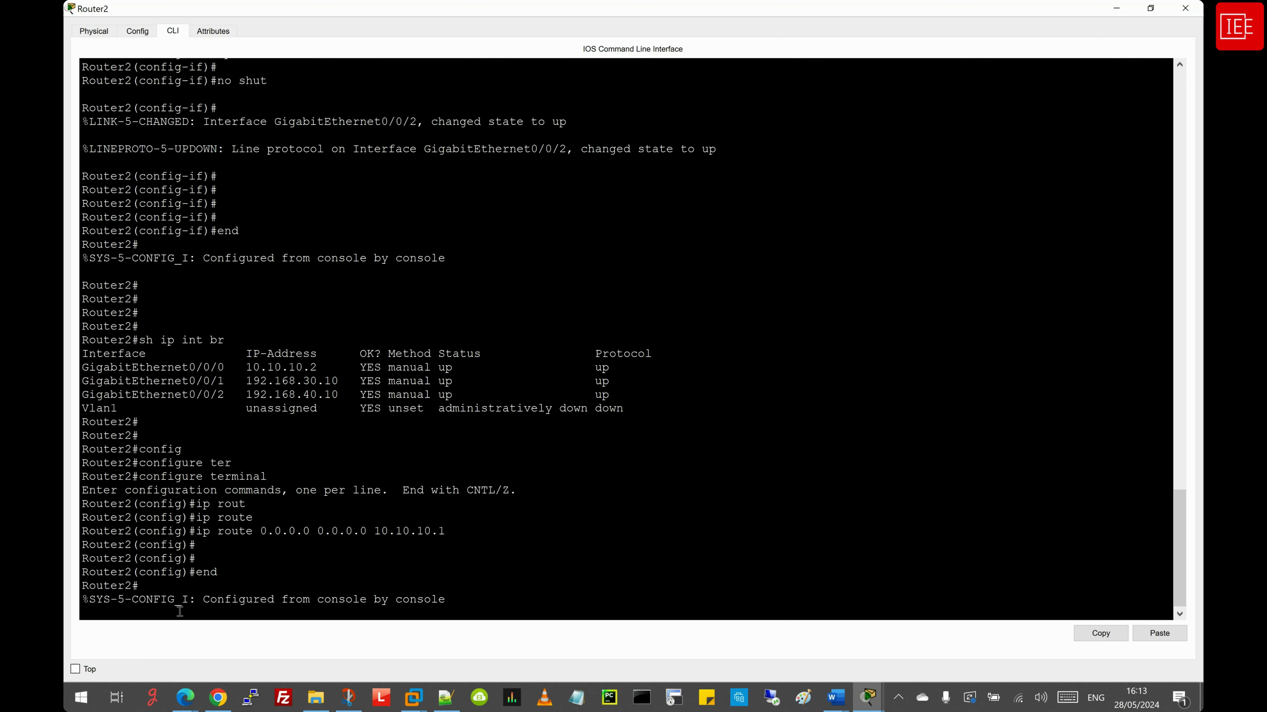
pyautogui.press('Return')
pyautogui.press('Return')
pyautogui.press('Return')
pyautogui.press('Return')
pyautogui.press('Return')
pyautogui.press('Return')
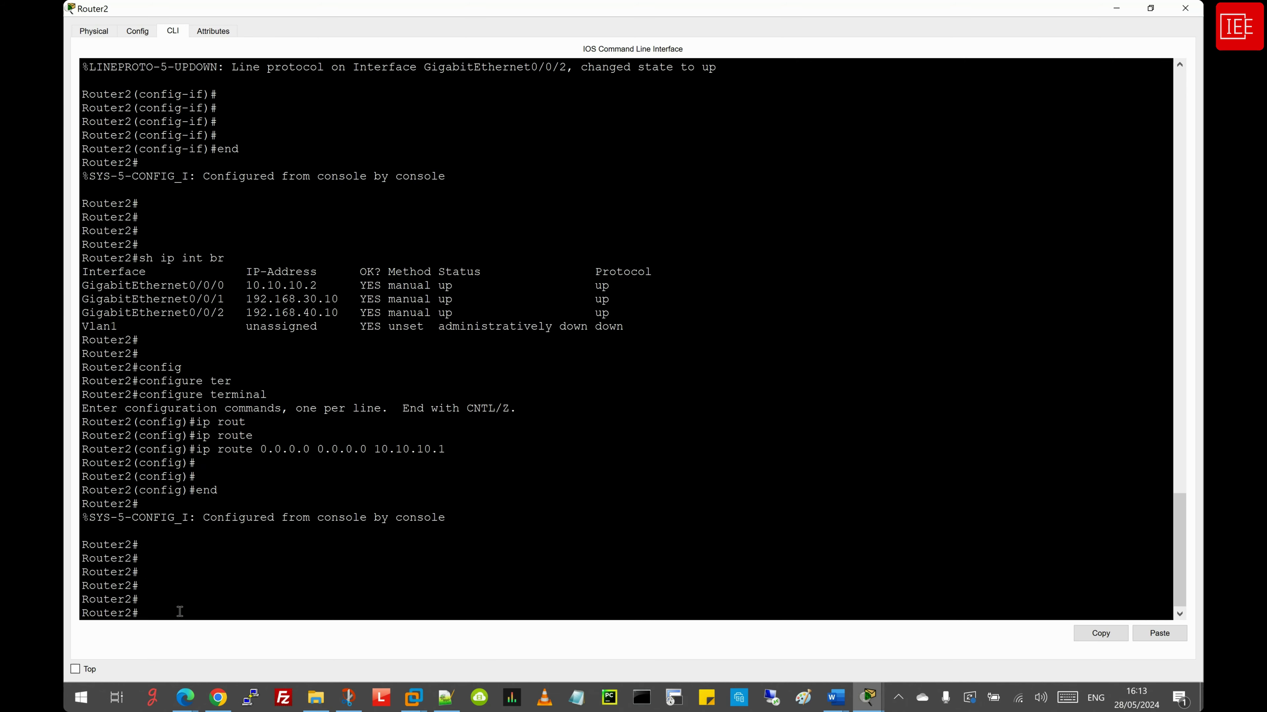
# Check Router2's default route by filtering the routing table with sh ip route | in 0.0.0.0
pyautogui.write('sh ip route')
pyautogui.press('Return')
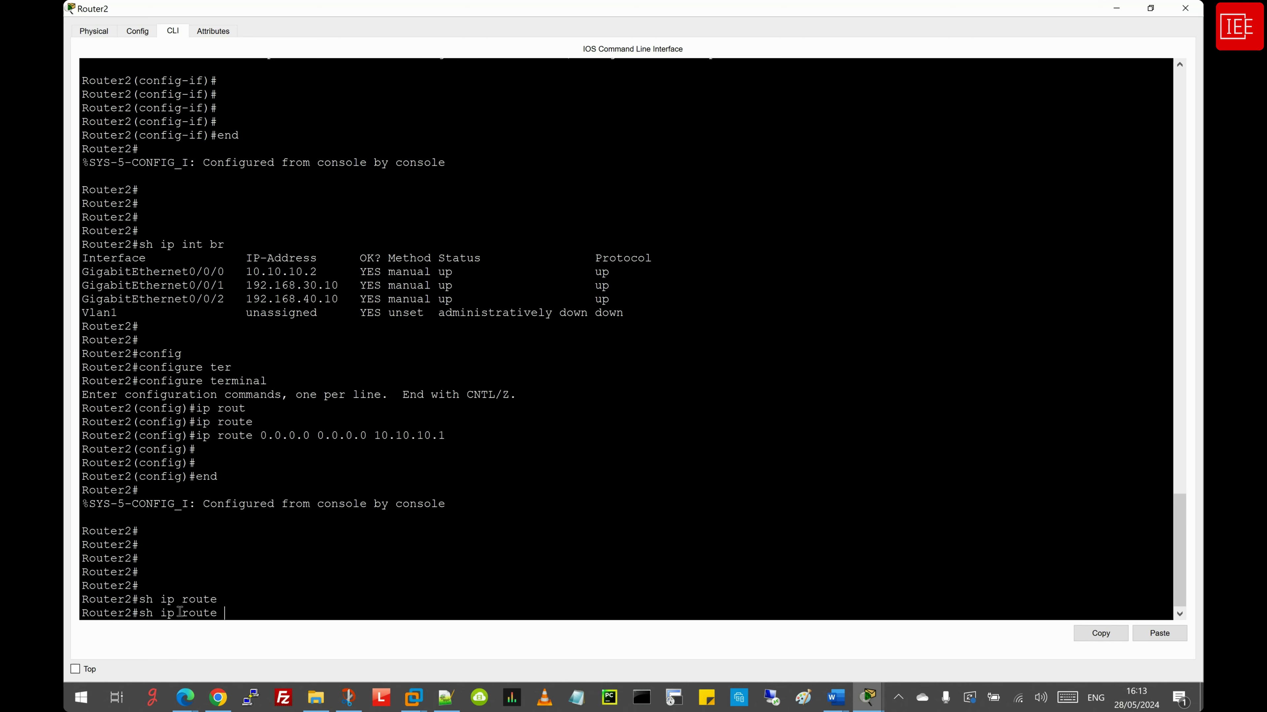
pyautogui.write('| in 0.0.0.0')
pyautogui.press('Return')
pyautogui.moveTo(366, 600); pyautogui.dragTo(82, 601)
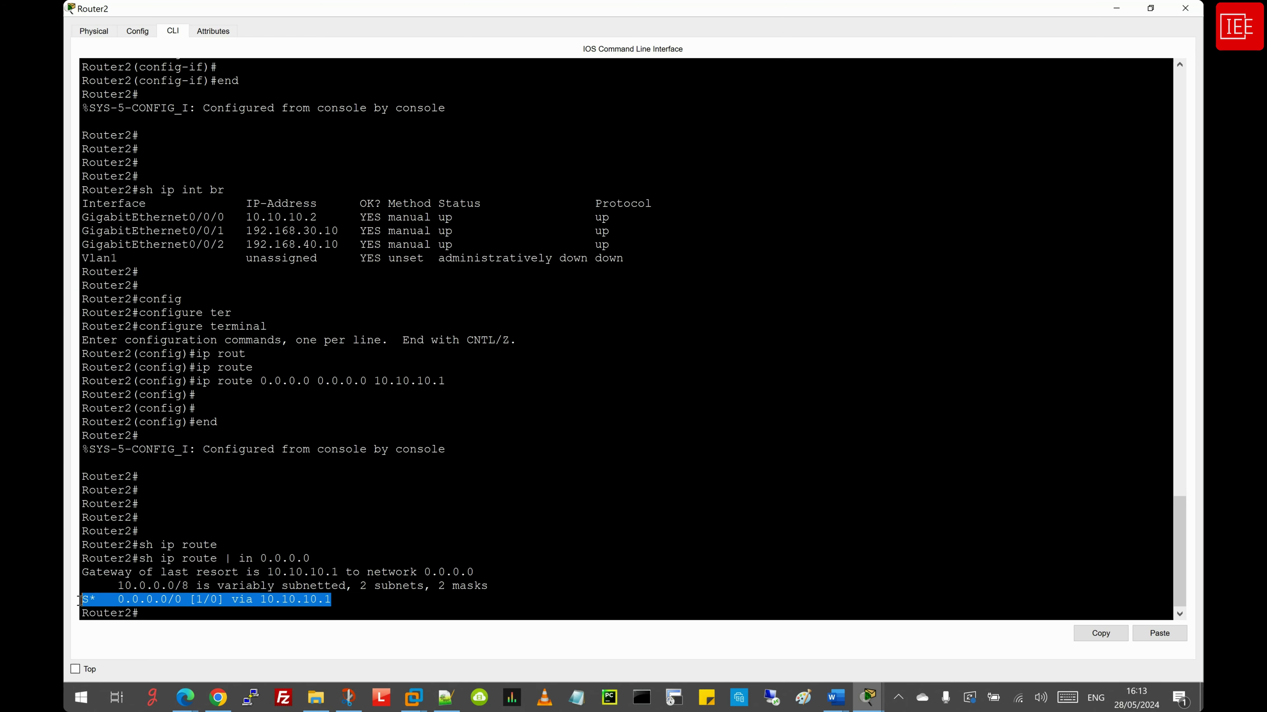
pyautogui.click(170, 599)
pyautogui.moveTo(350, 604); pyautogui.dragTo(81, 601)
pyautogui.click(296, 602)
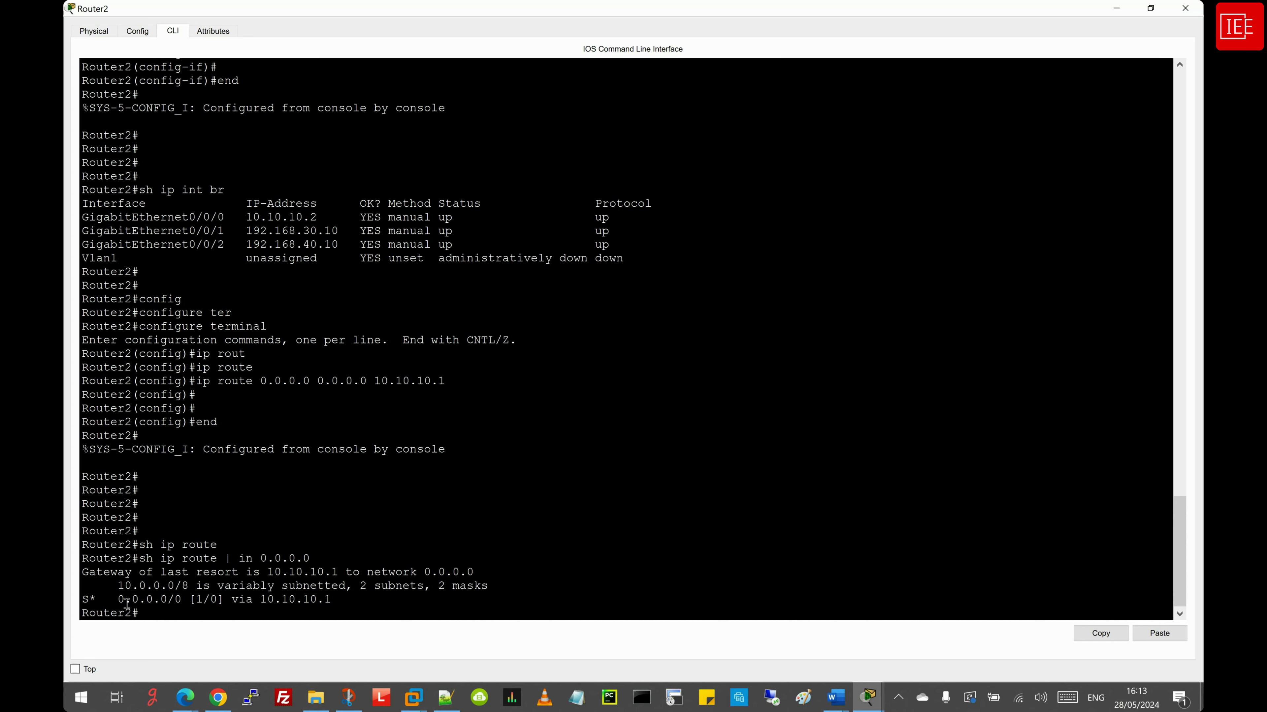
pyautogui.press('Return')
pyautogui.press('Return')
pyautogui.press('Return')
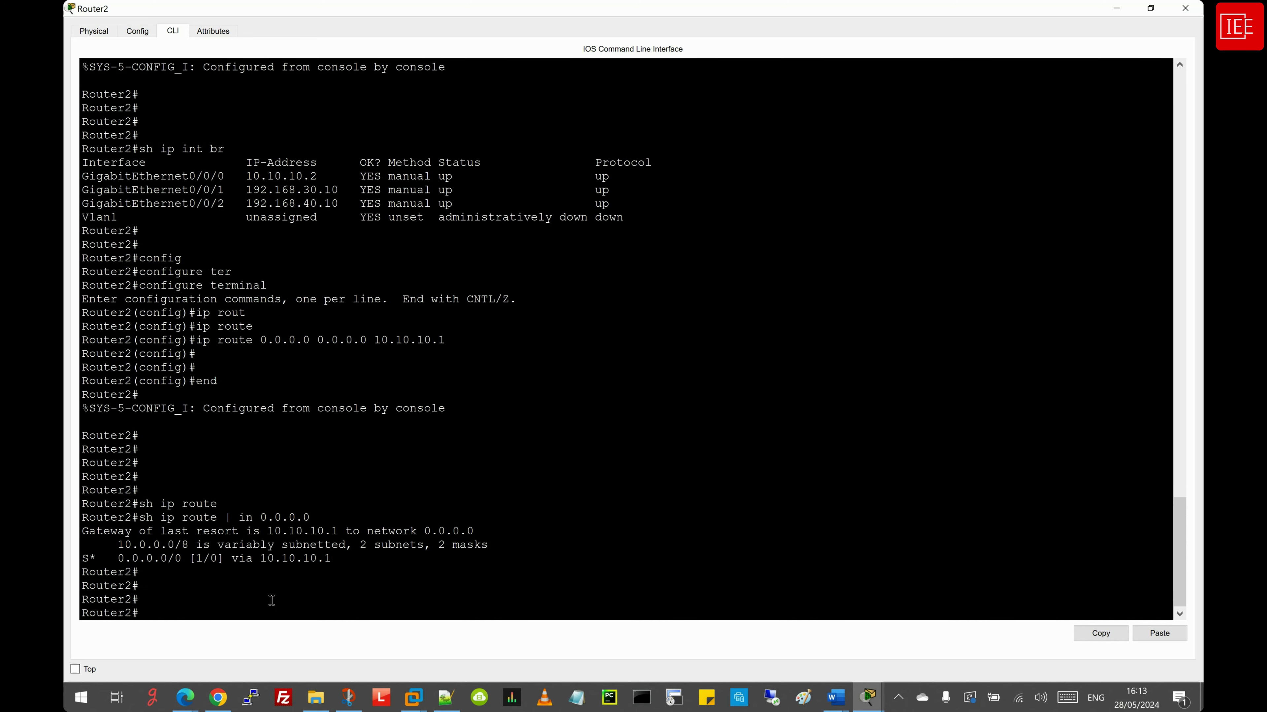
# Display Router2's full routing table with sh ip route and examine the route code legend
pyautogui.write('sh ip rou')
pyautogui.press('Tab')
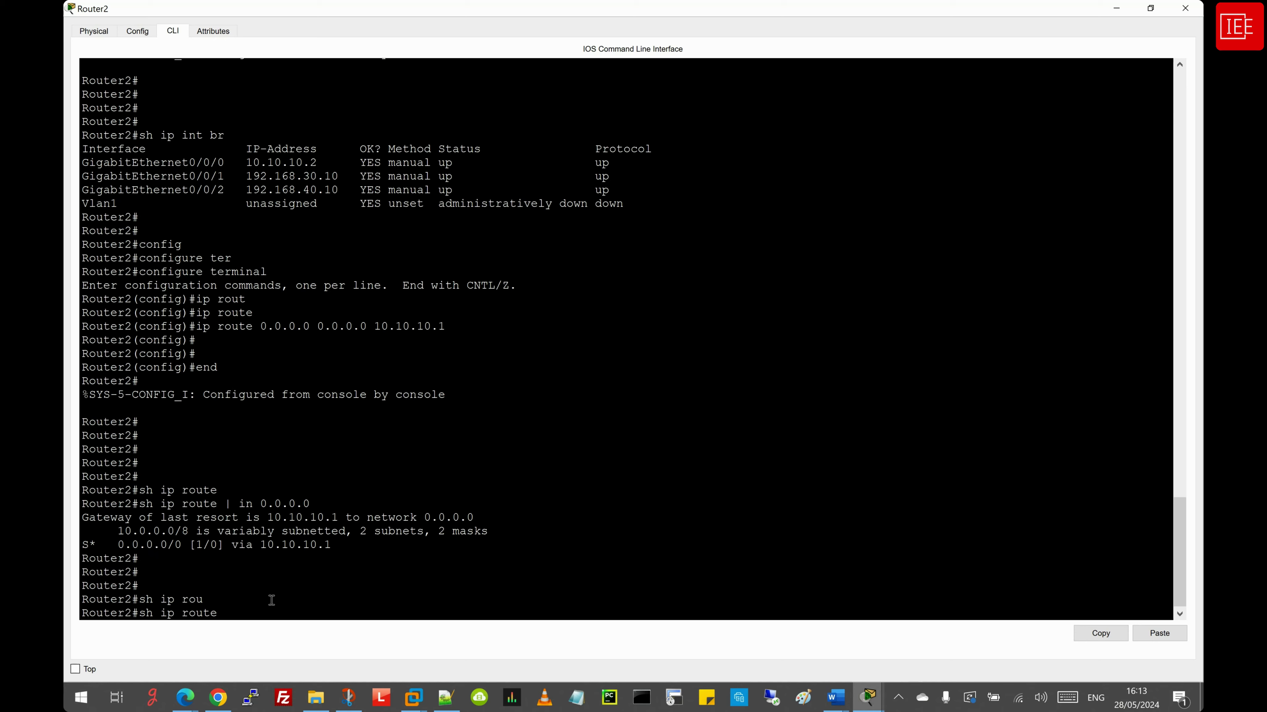
pyautogui.press('Return')
pyautogui.moveTo(381, 598); pyautogui.dragTo(428, 457)
pyautogui.click(192, 423)
pyautogui.click(188, 449)
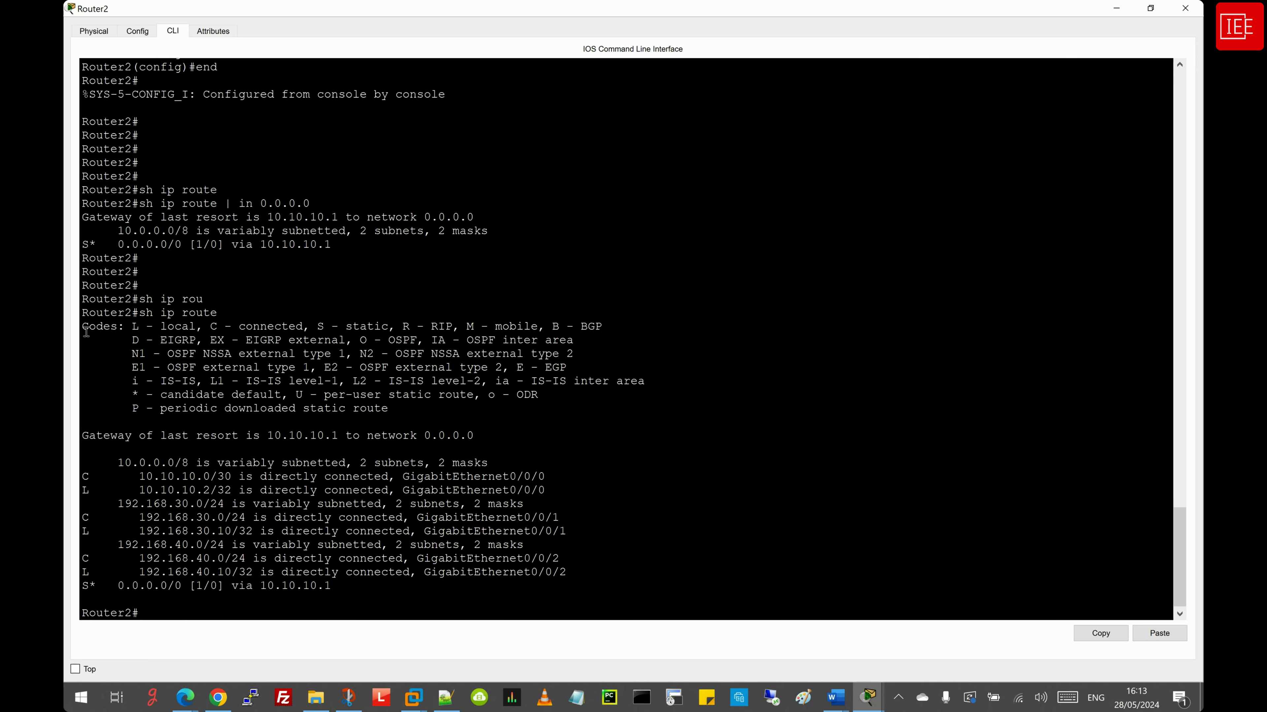
pyautogui.moveTo(85, 329); pyautogui.dragTo(491, 457)
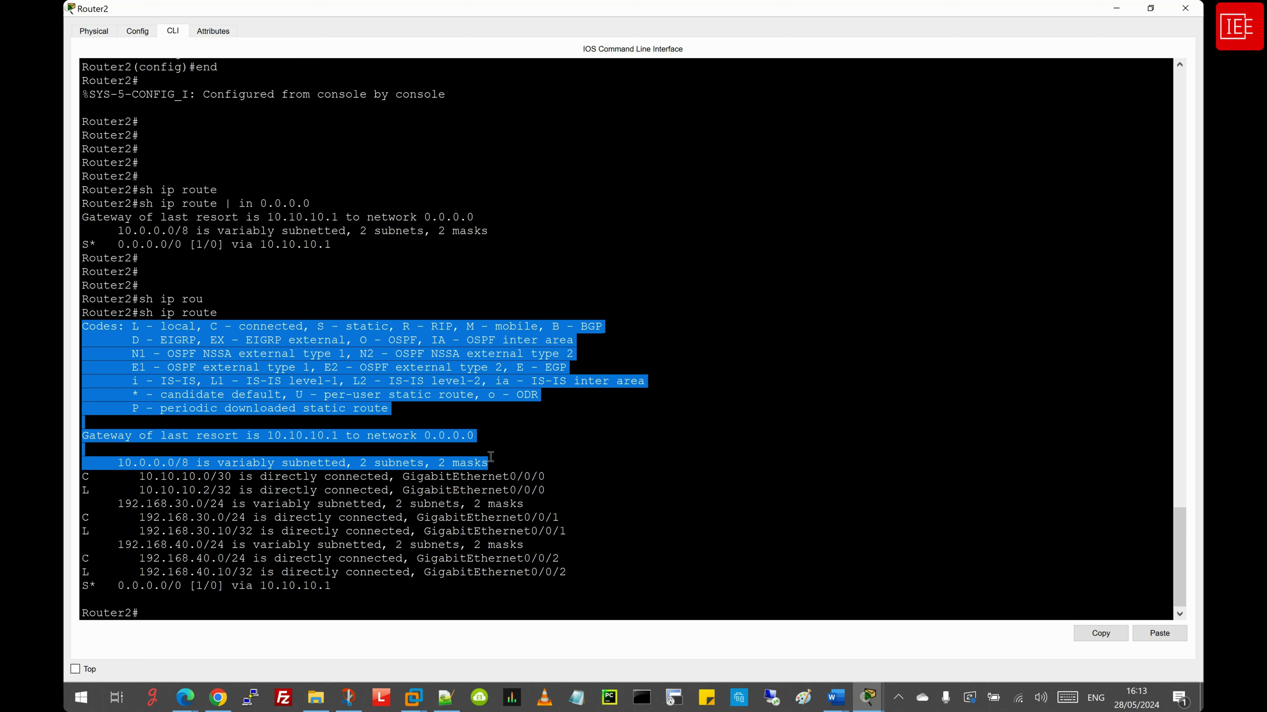
pyautogui.click(126, 458)
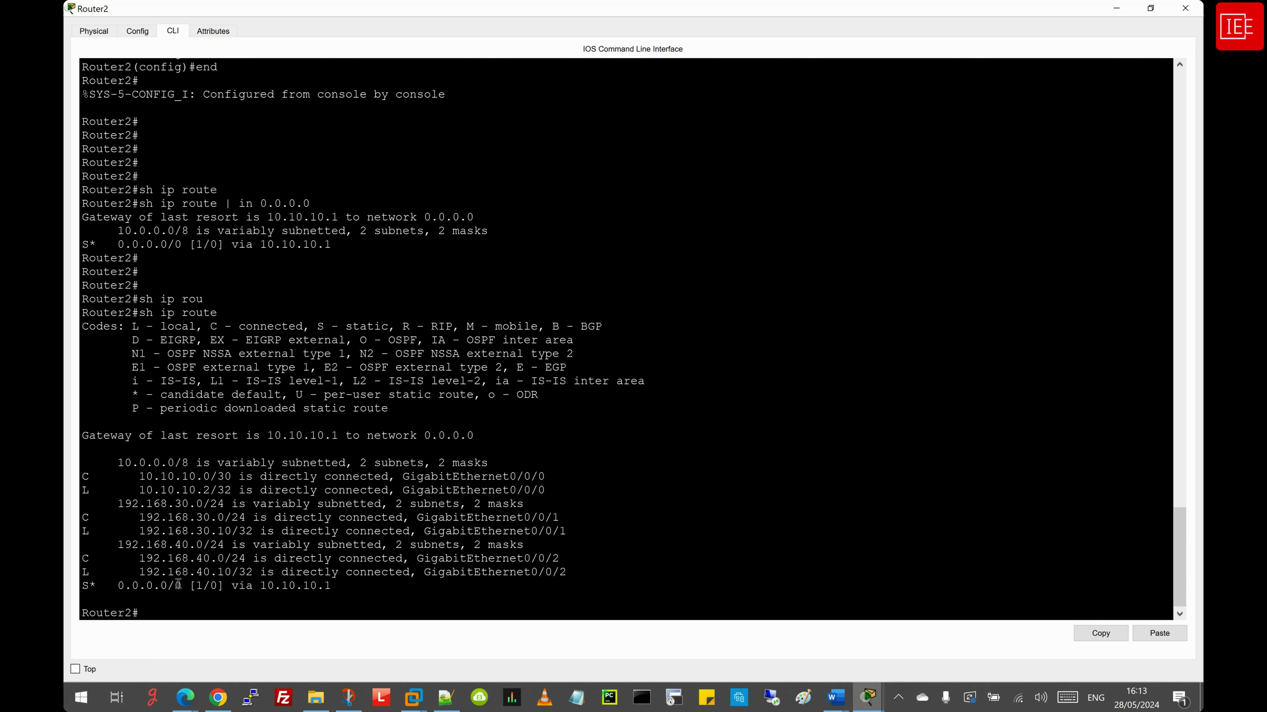
# Examine the static default route entry and the connected and local routes in Router2's routing table
pyautogui.moveTo(344, 587); pyautogui.dragTo(66, 585)
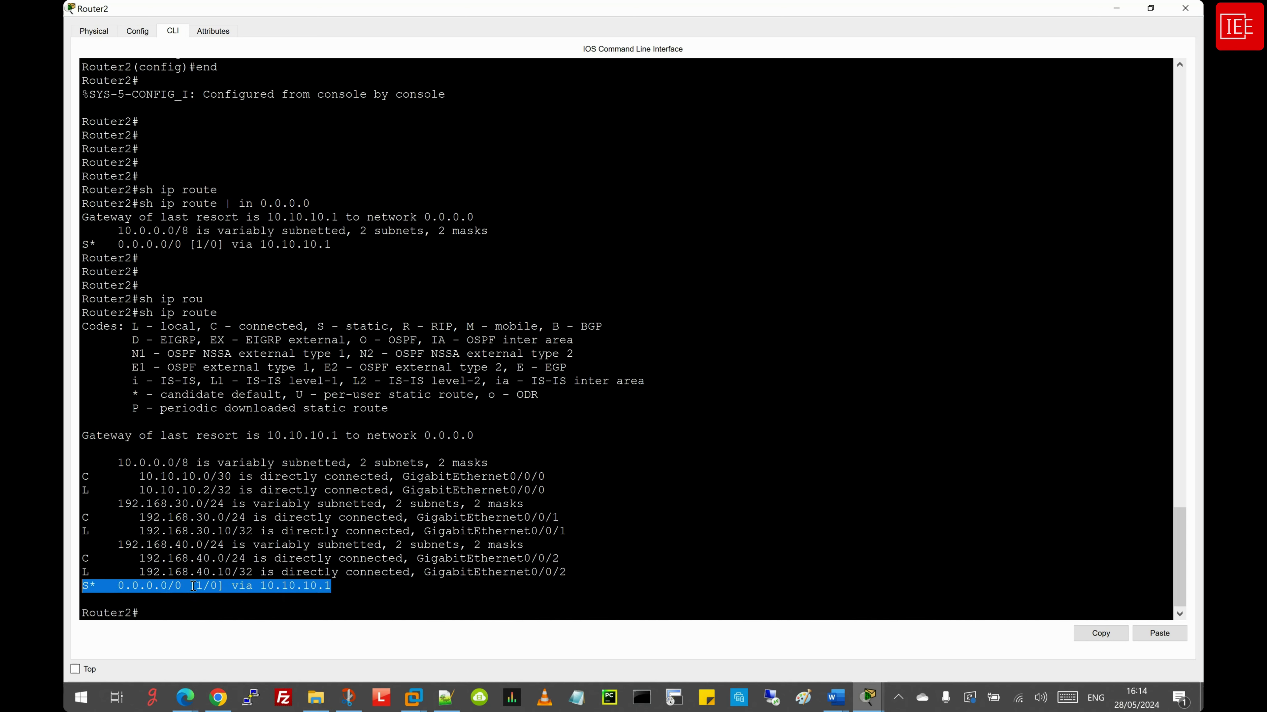
pyautogui.click(138, 602)
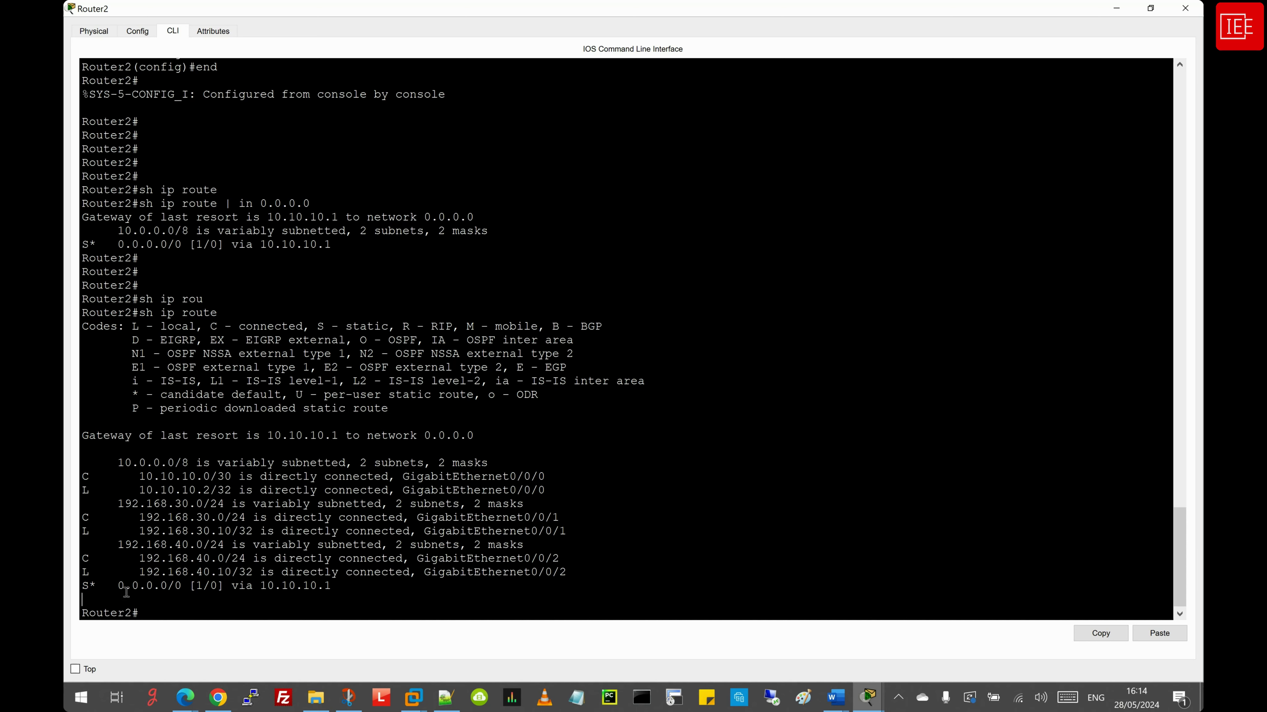
pyautogui.moveTo(83, 585); pyautogui.dragTo(351, 584)
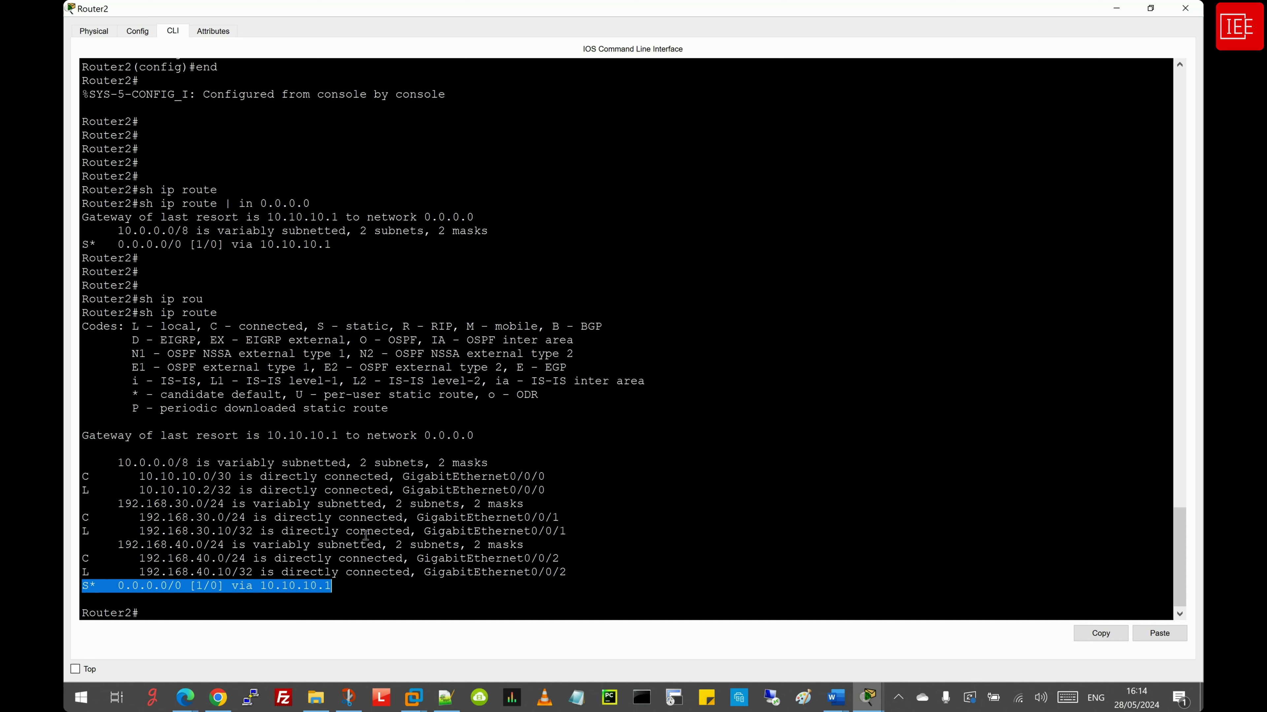
pyautogui.click(228, 590)
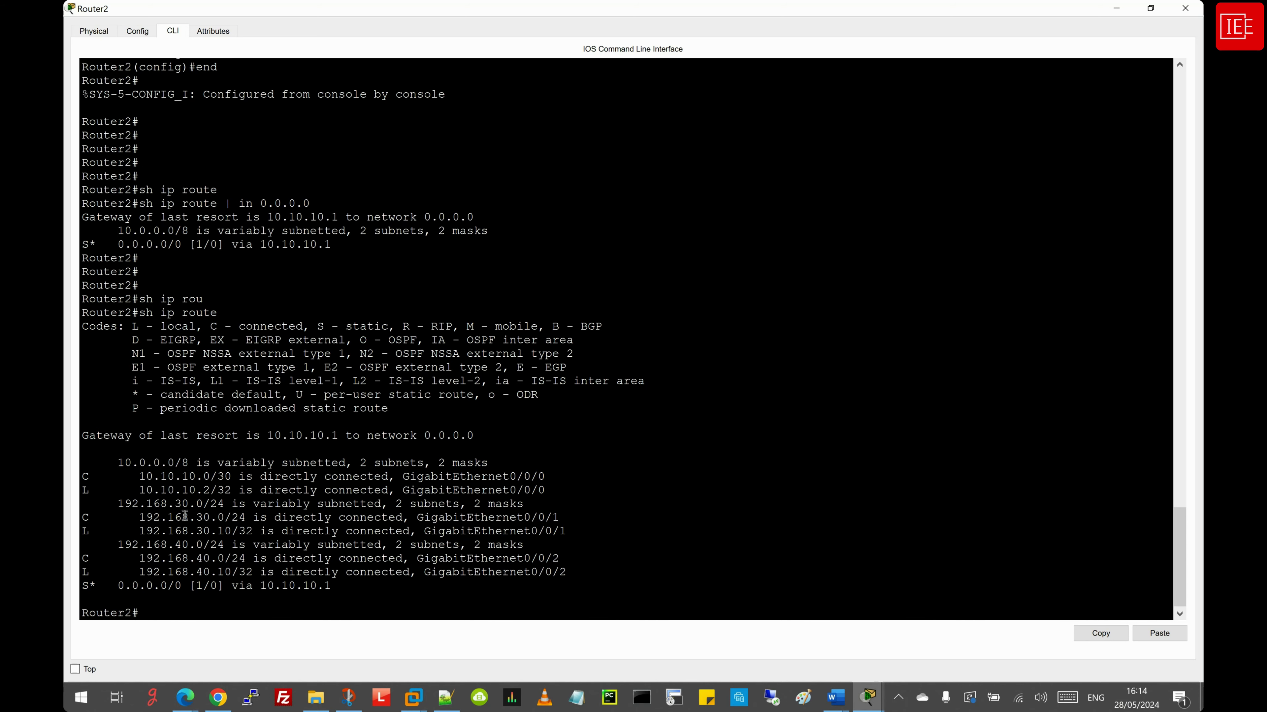
pyautogui.moveTo(566, 574); pyautogui.dragTo(91, 388)
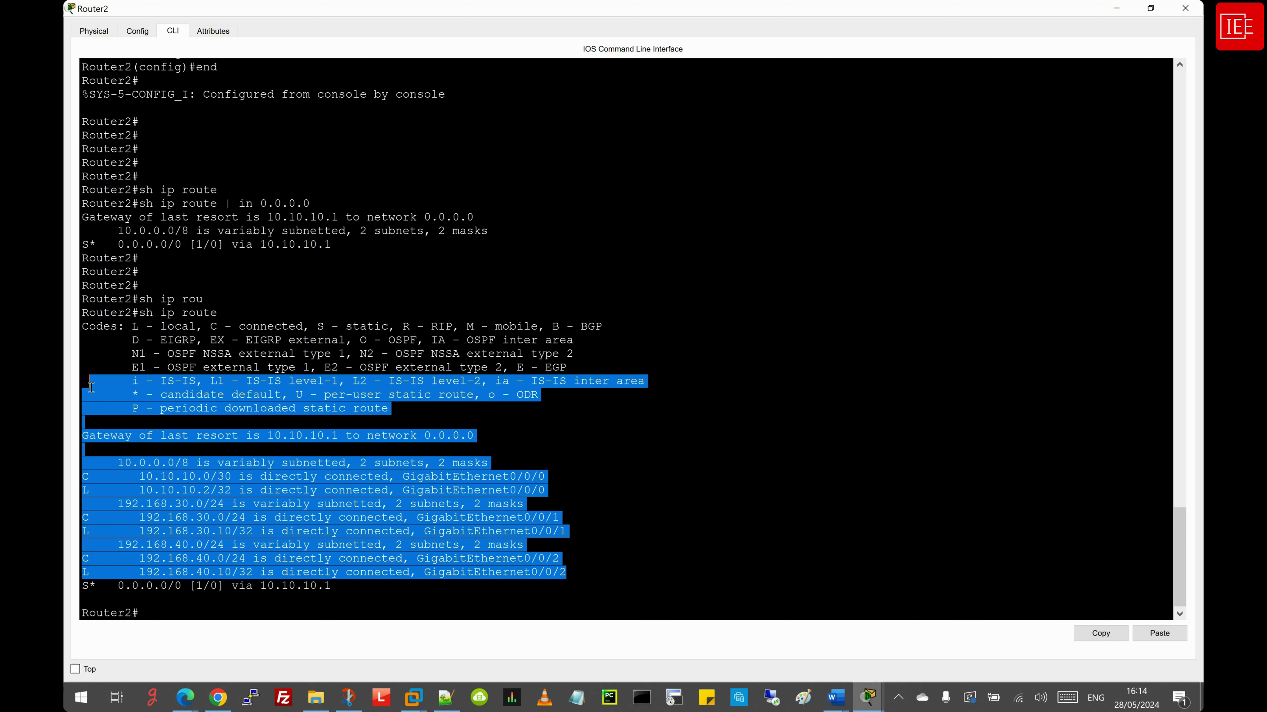
pyautogui.click(227, 581)
pyautogui.moveTo(81, 587); pyautogui.dragTo(380, 589)
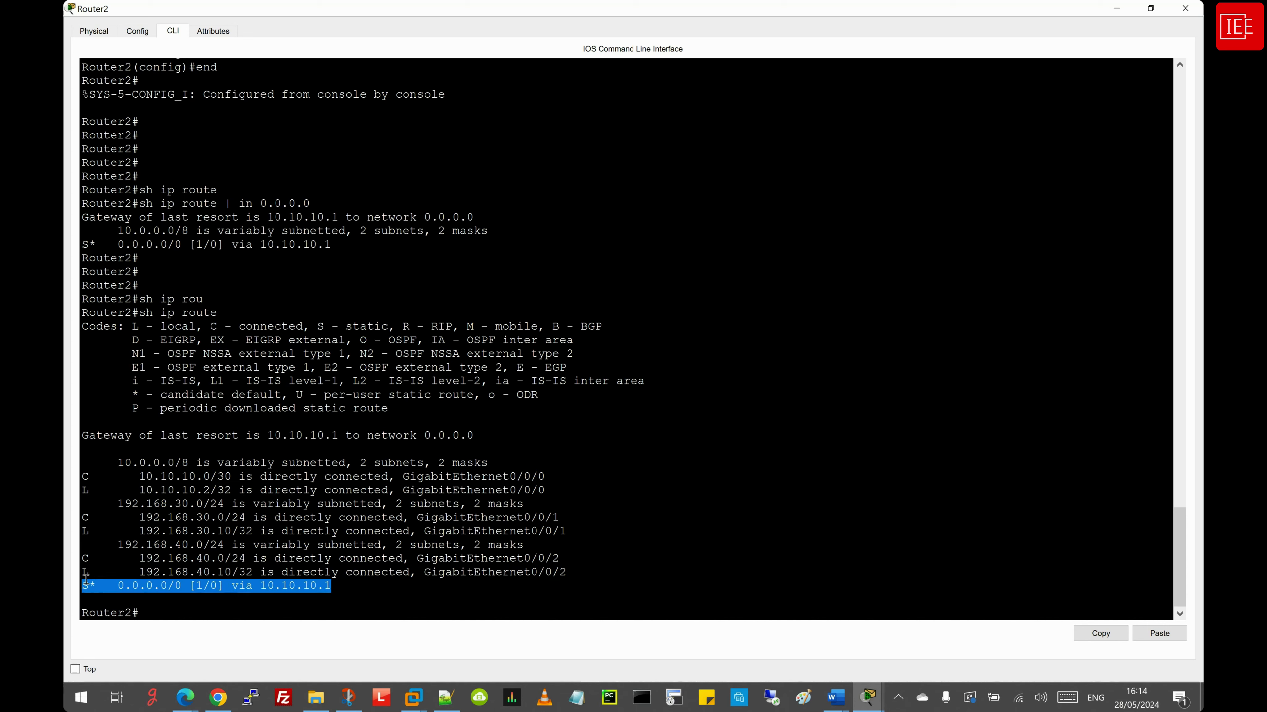
pyautogui.moveTo(83, 587); pyautogui.dragTo(350, 591)
pyautogui.click(196, 617)
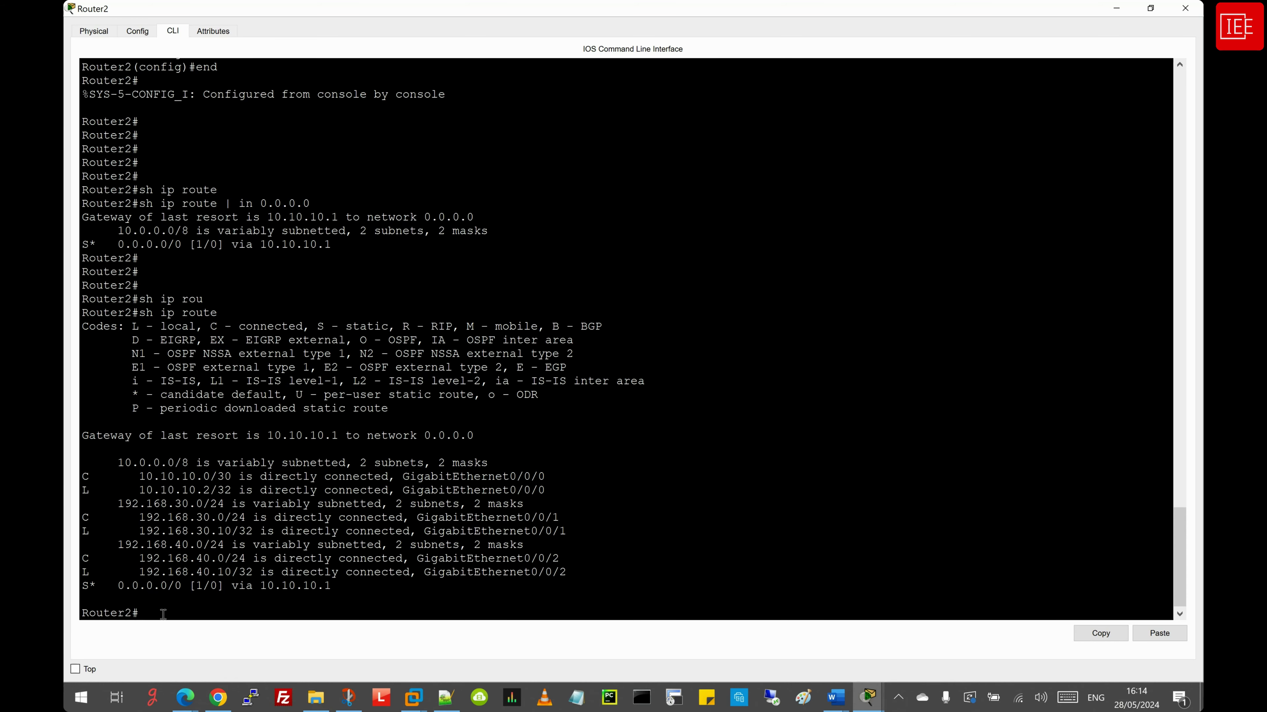
# Switch to Router1's CLI and check its interfaces with sh ip int br, focusing on GigabitEthernet0/0/0
pyautogui.click(881, 690)
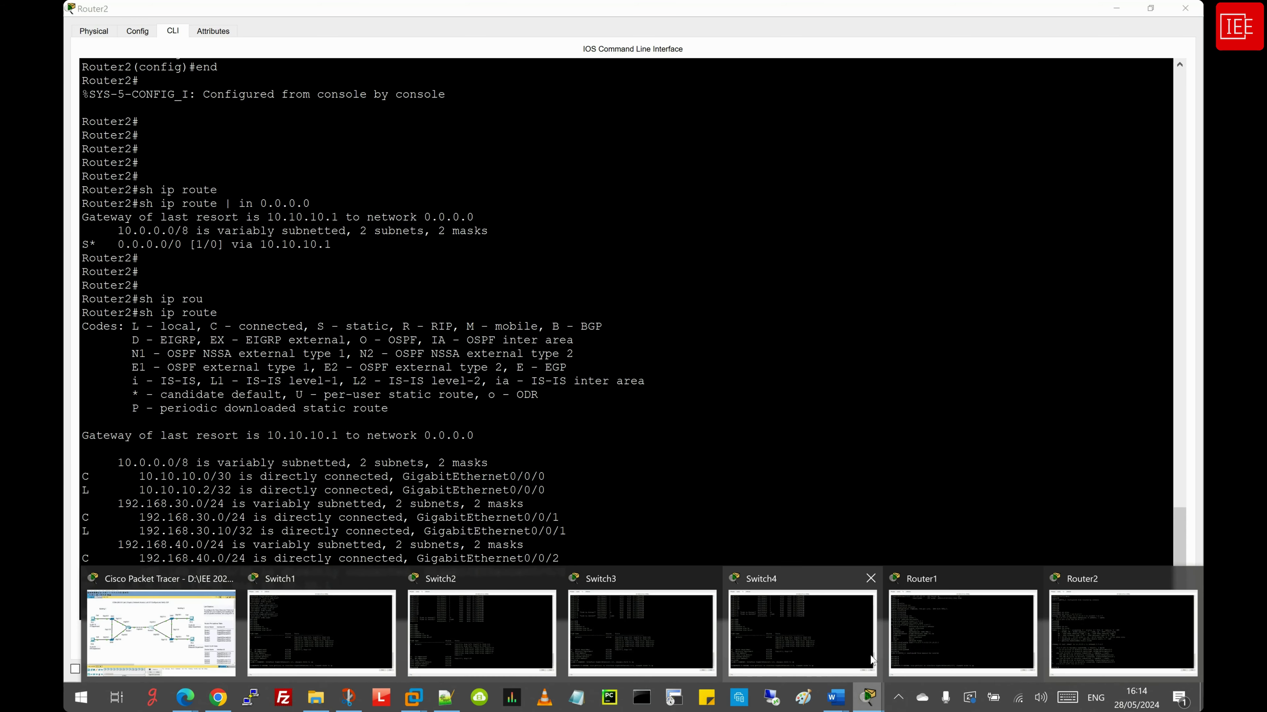
pyautogui.click(910, 608)
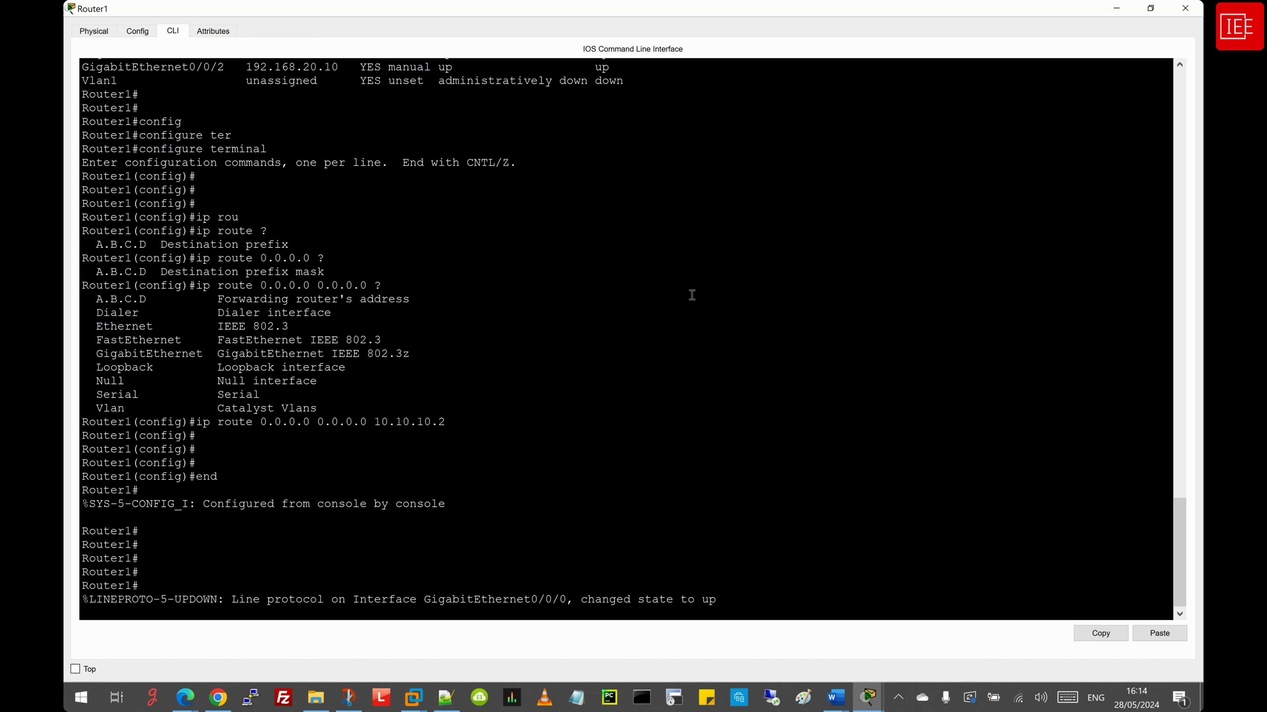
pyautogui.press('Return')
pyautogui.press('Return')
pyautogui.press('Return')
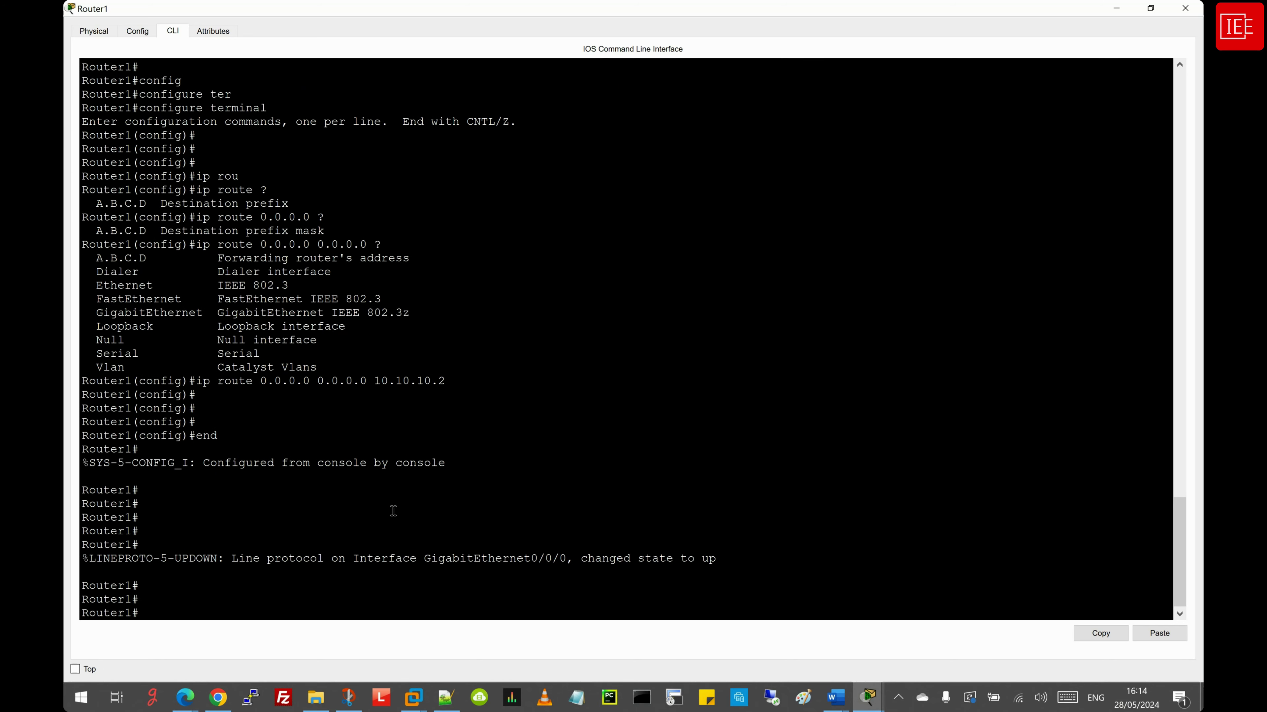
pyautogui.write('sh ip int br')
pyautogui.press('Return')
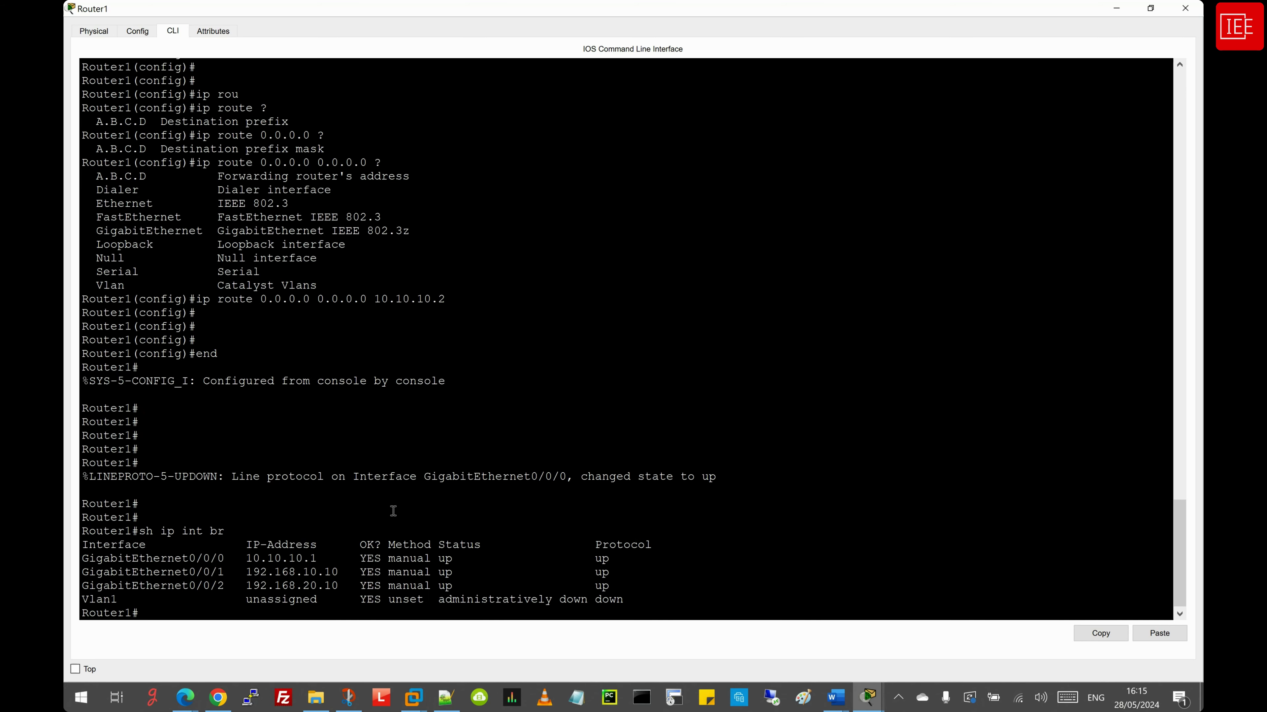
pyautogui.moveTo(619, 559); pyautogui.dragTo(77, 563)
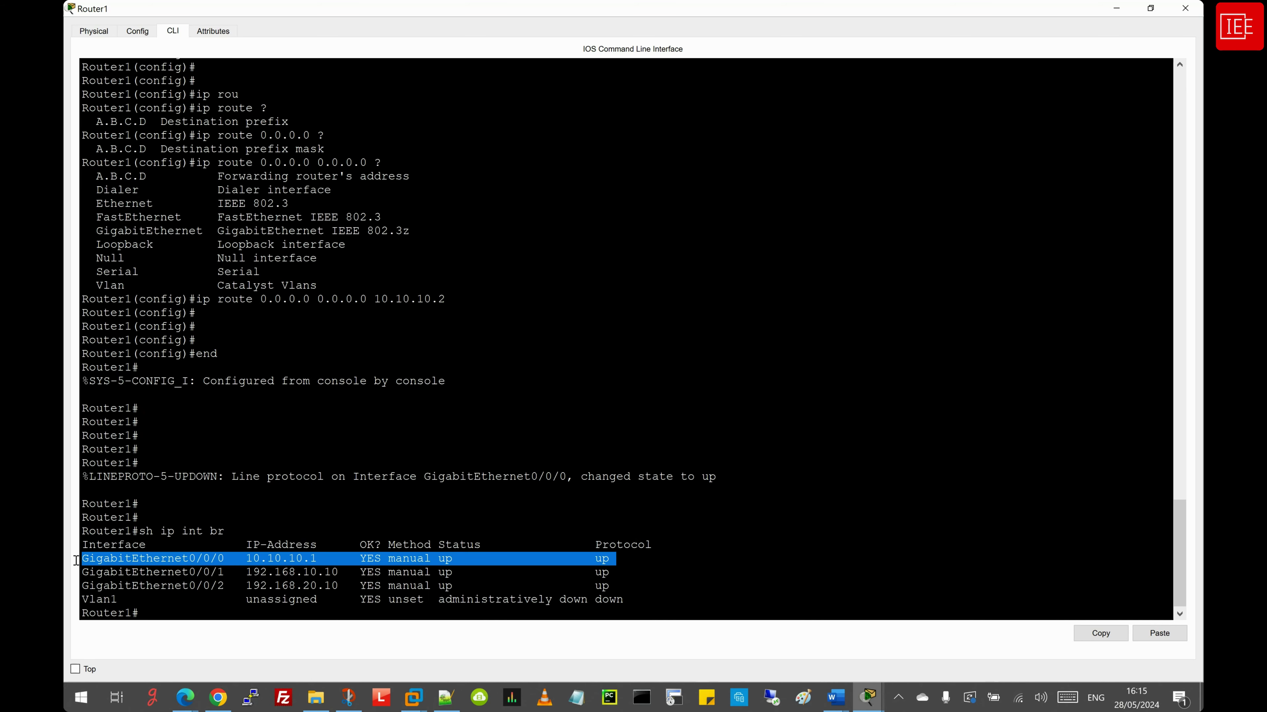
pyautogui.click(154, 612)
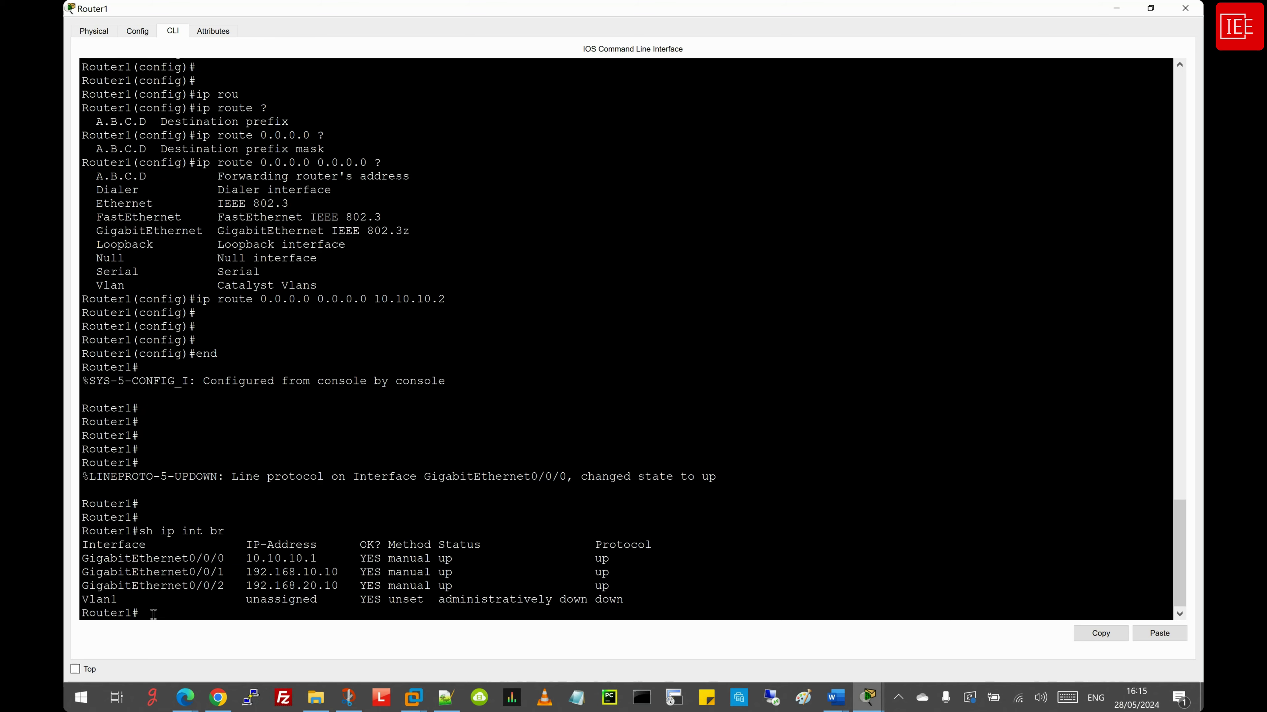
# Display Router1's routing table with sh ip route and examine its static default route entry
pyautogui.press('Return')
pyautogui.press('Return')
pyautogui.press('Return')
pyautogui.write('sh ')
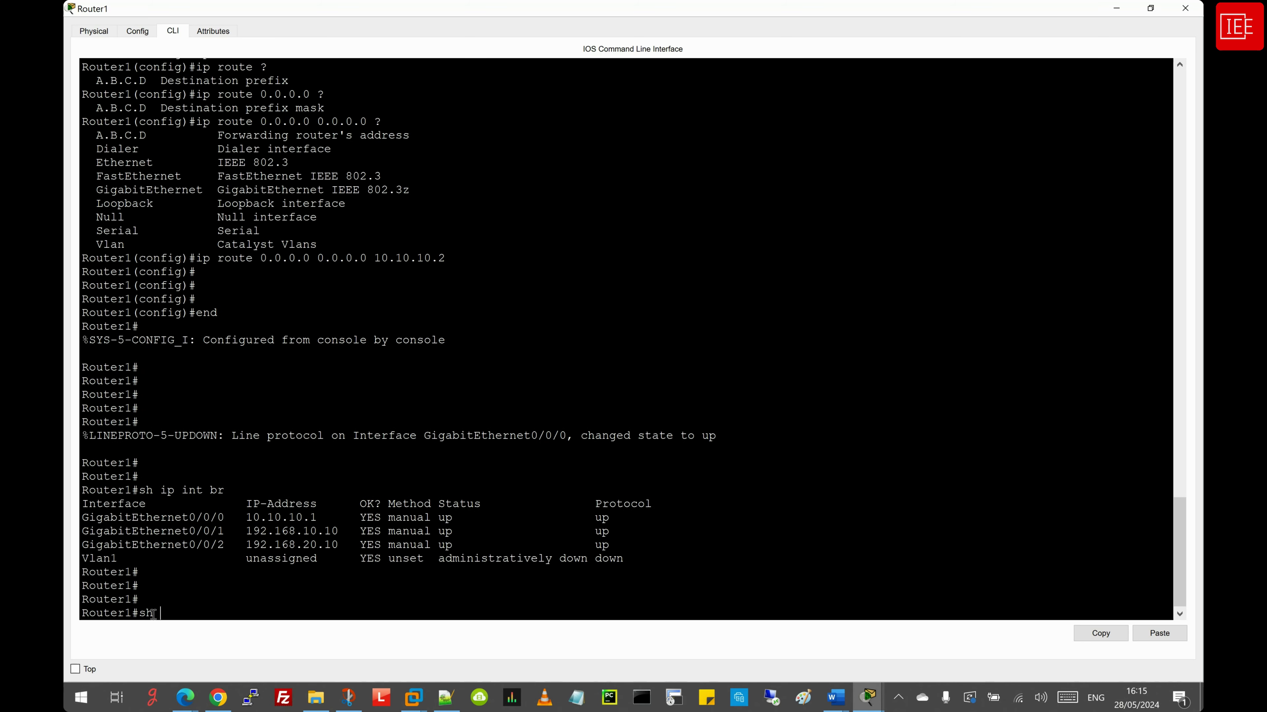
pyautogui.write('ip route')
pyautogui.press('Return')
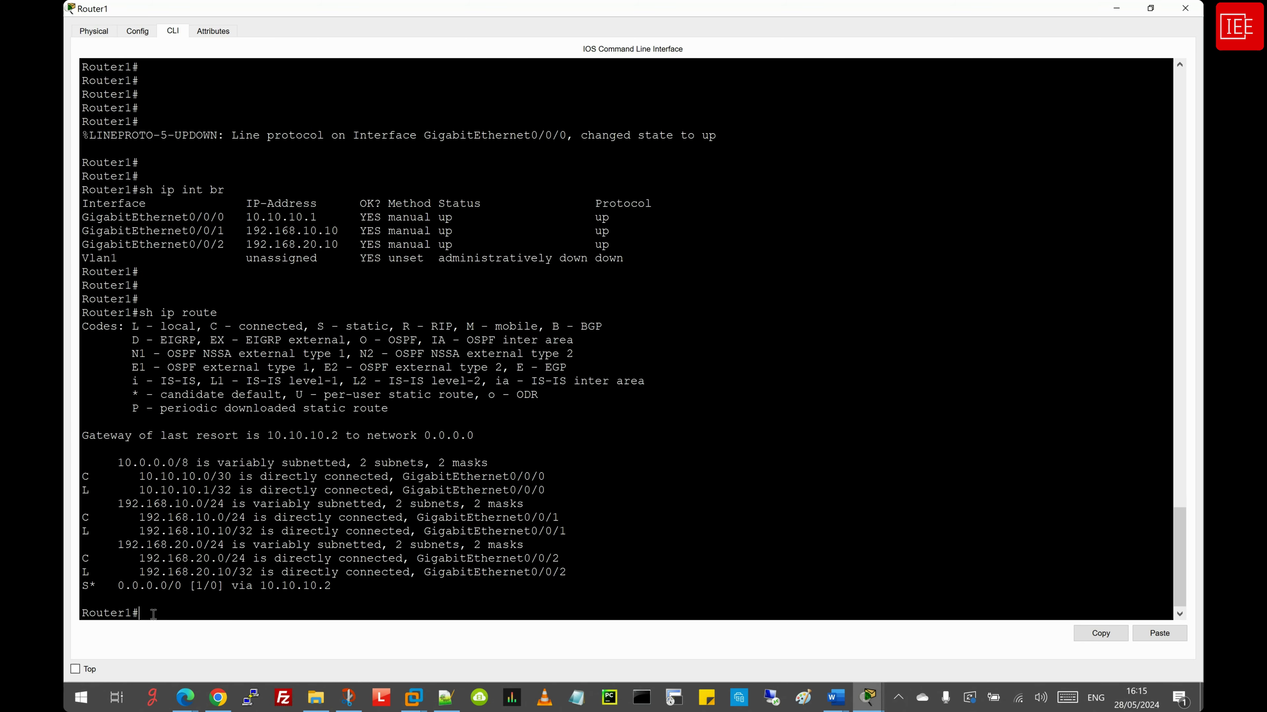
pyautogui.moveTo(354, 587); pyautogui.dragTo(80, 588)
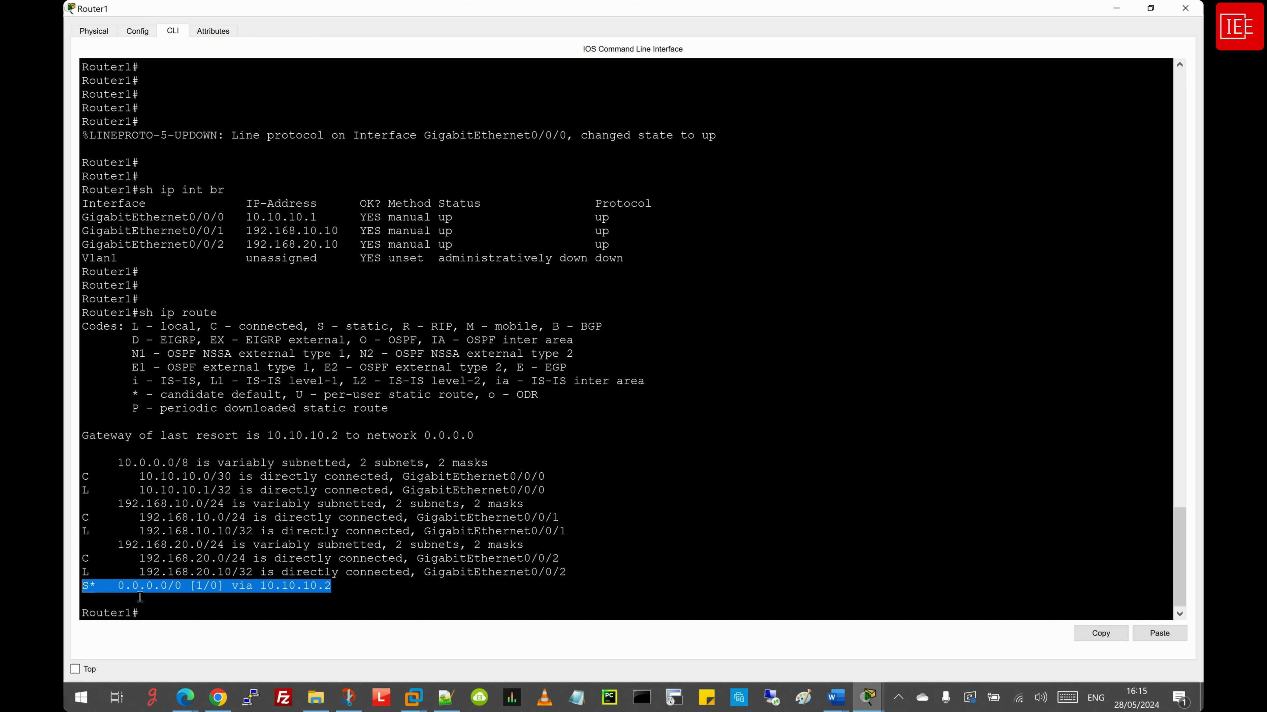
pyautogui.moveTo(348, 589); pyautogui.dragTo(65, 582)
pyautogui.click(289, 597)
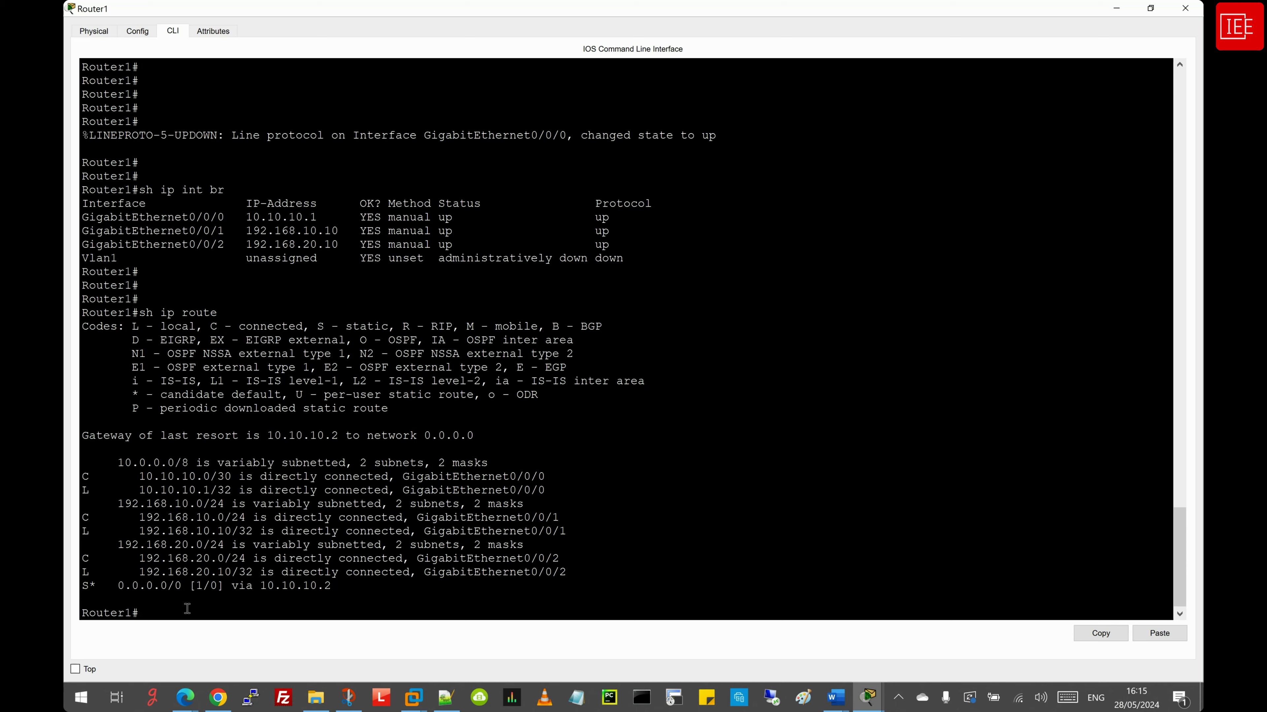
# Return to the topology and check PC1's IPv4 address, subnet mask and default gateway in its IP Configuration
pyautogui.click(868, 697)
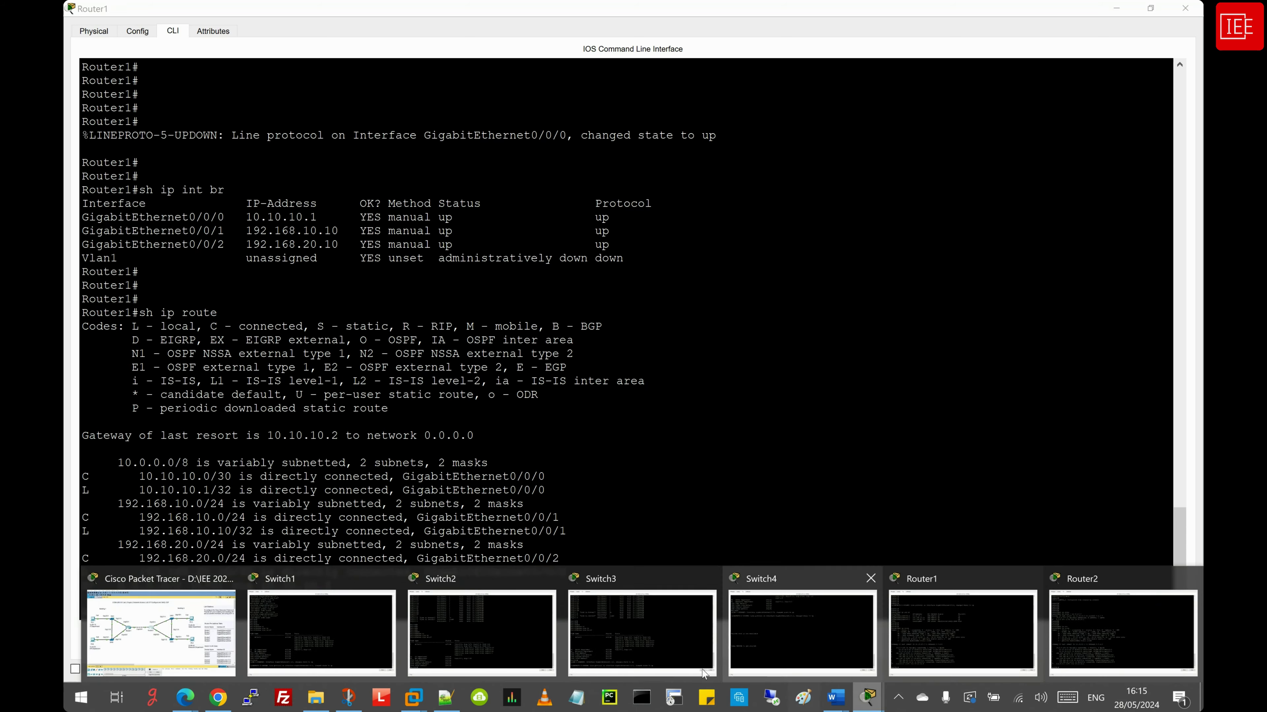
pyautogui.click(160, 633)
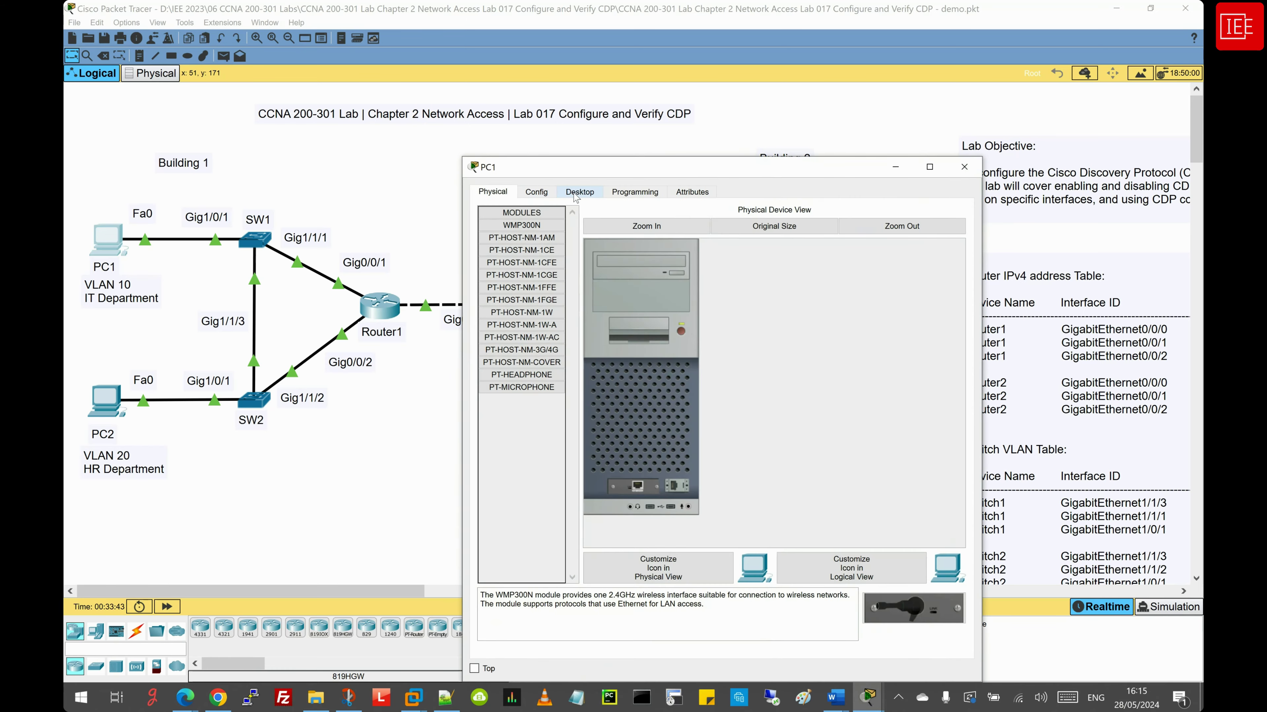
pyautogui.click(576, 194)
pyautogui.click(529, 233)
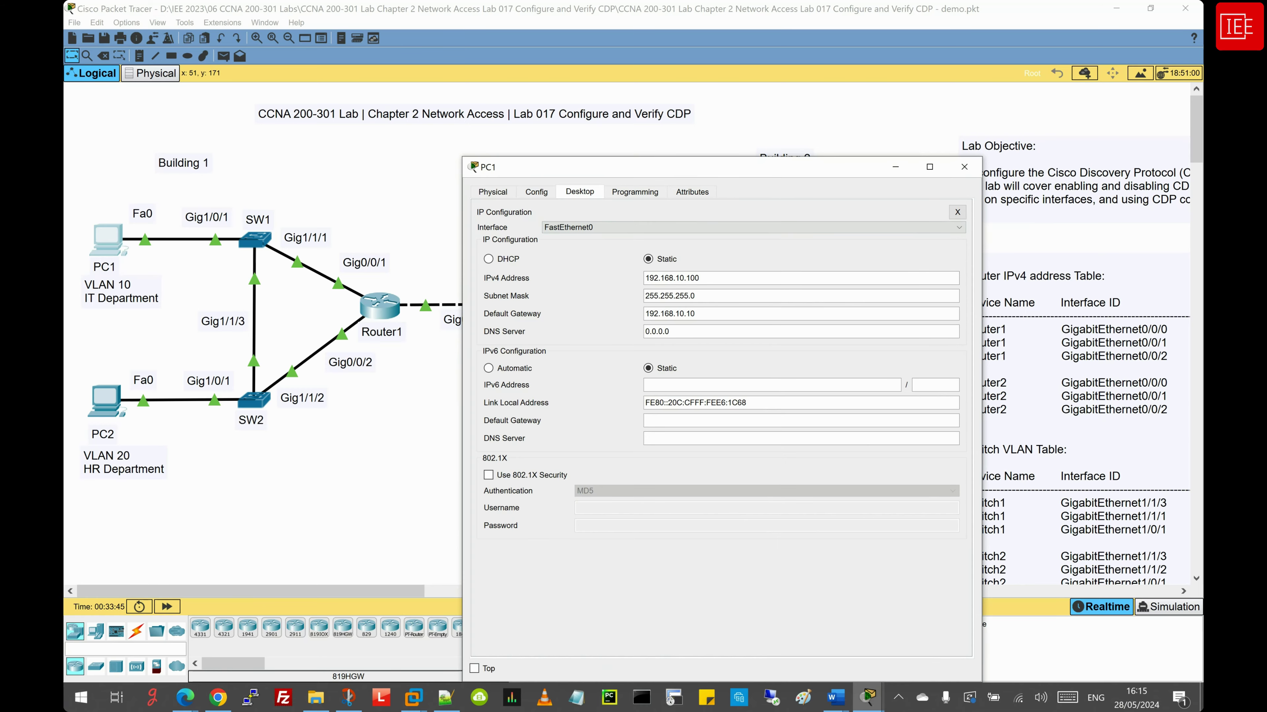
pyautogui.moveTo(772, 168); pyautogui.dragTo(595, 115)
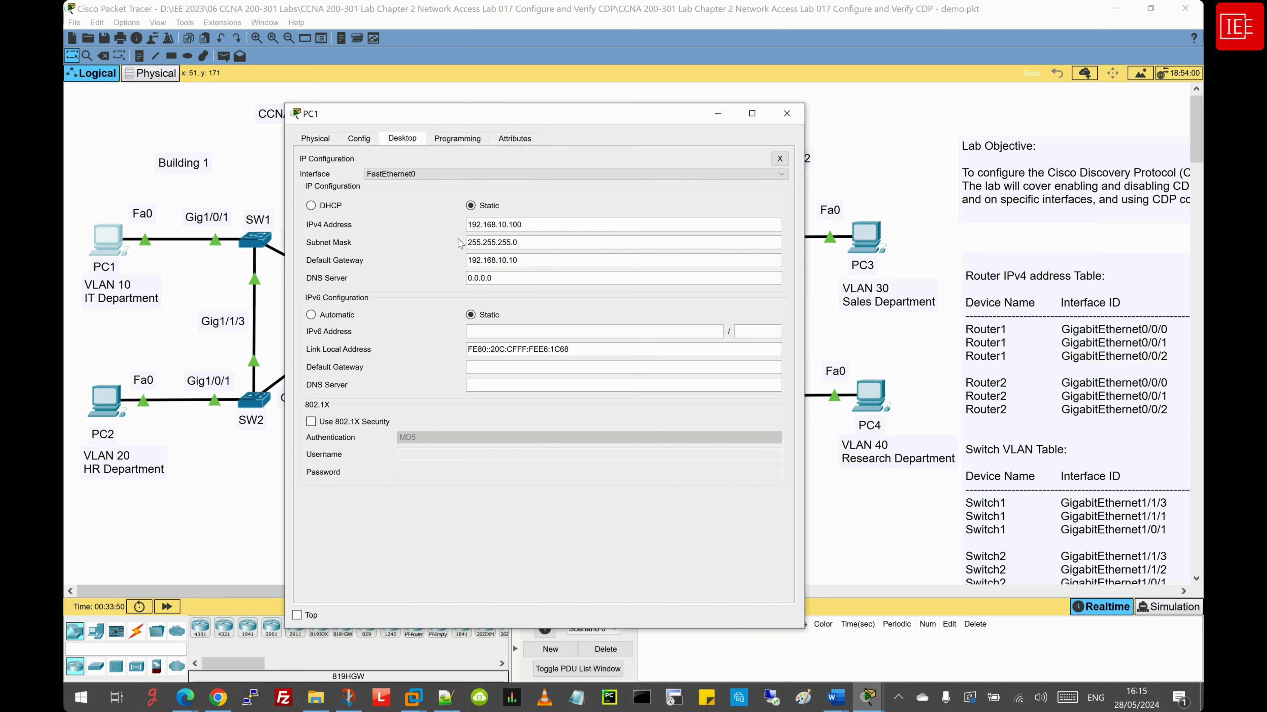
pyautogui.click(536, 227)
pyautogui.moveTo(536, 227); pyautogui.dragTo(444, 232)
pyautogui.click(566, 244)
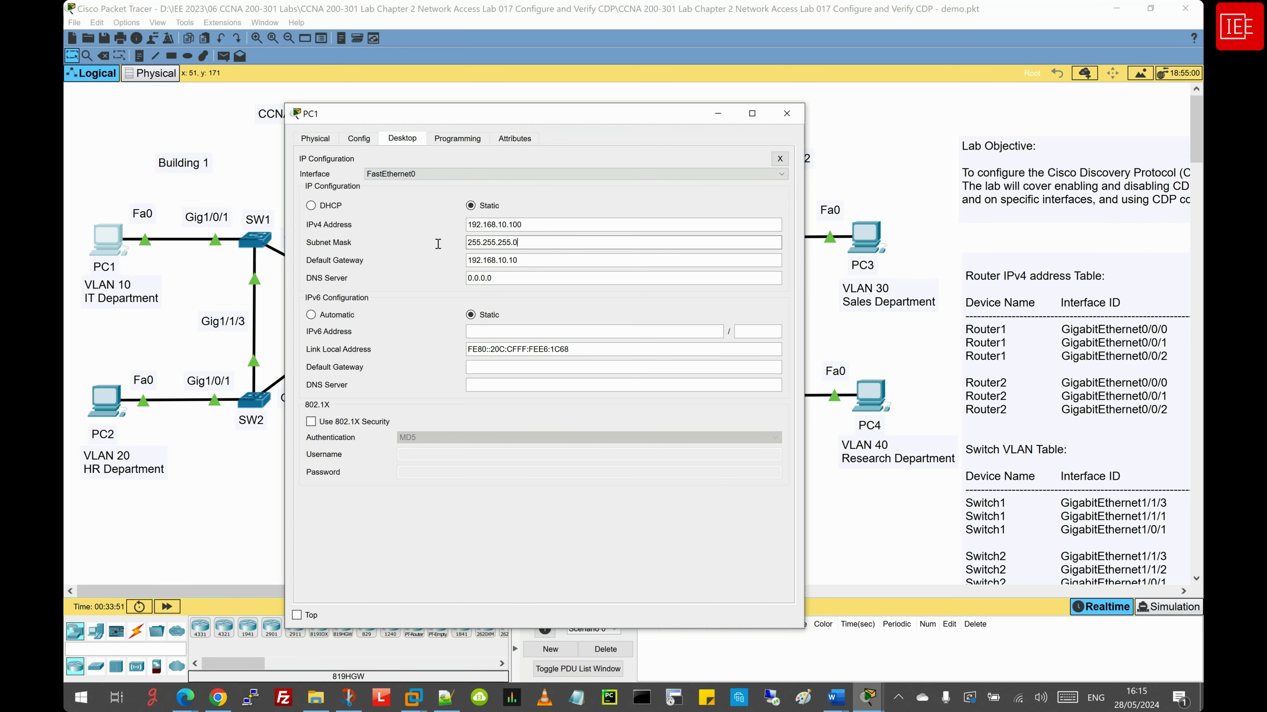
pyautogui.moveTo(566, 244); pyautogui.dragTo(461, 266)
pyautogui.click(534, 262)
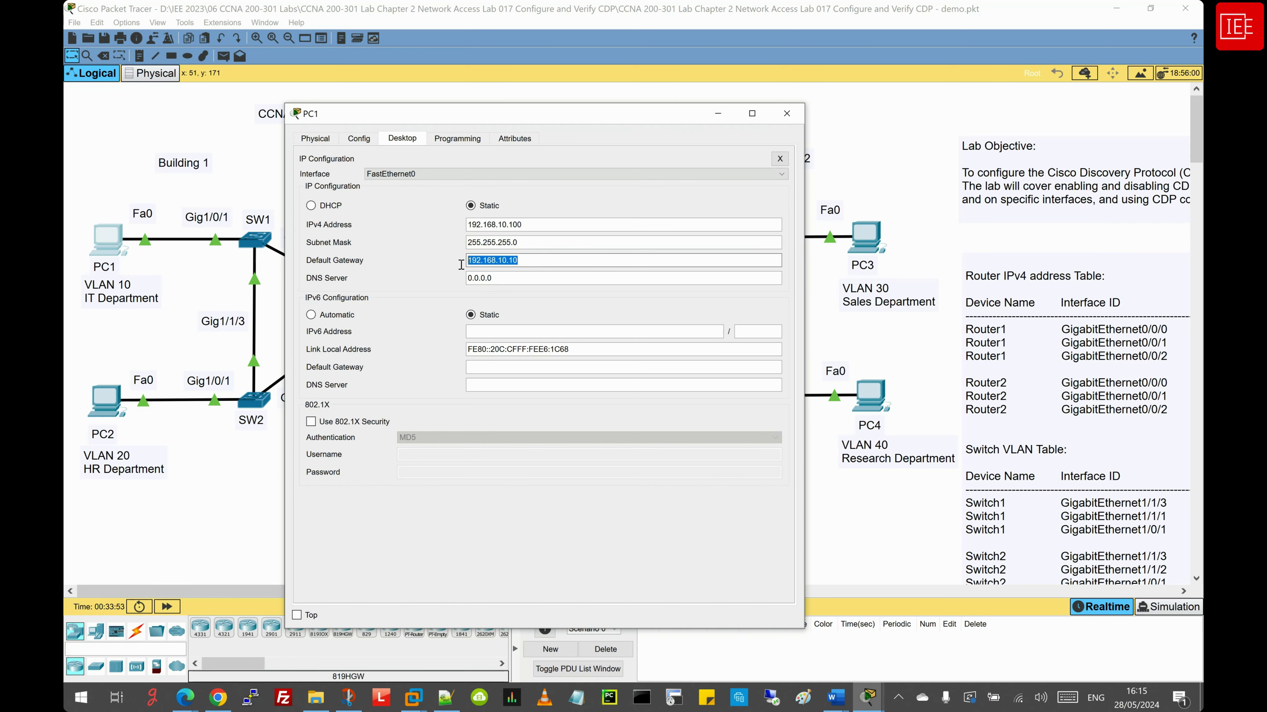
pyautogui.click(786, 114)
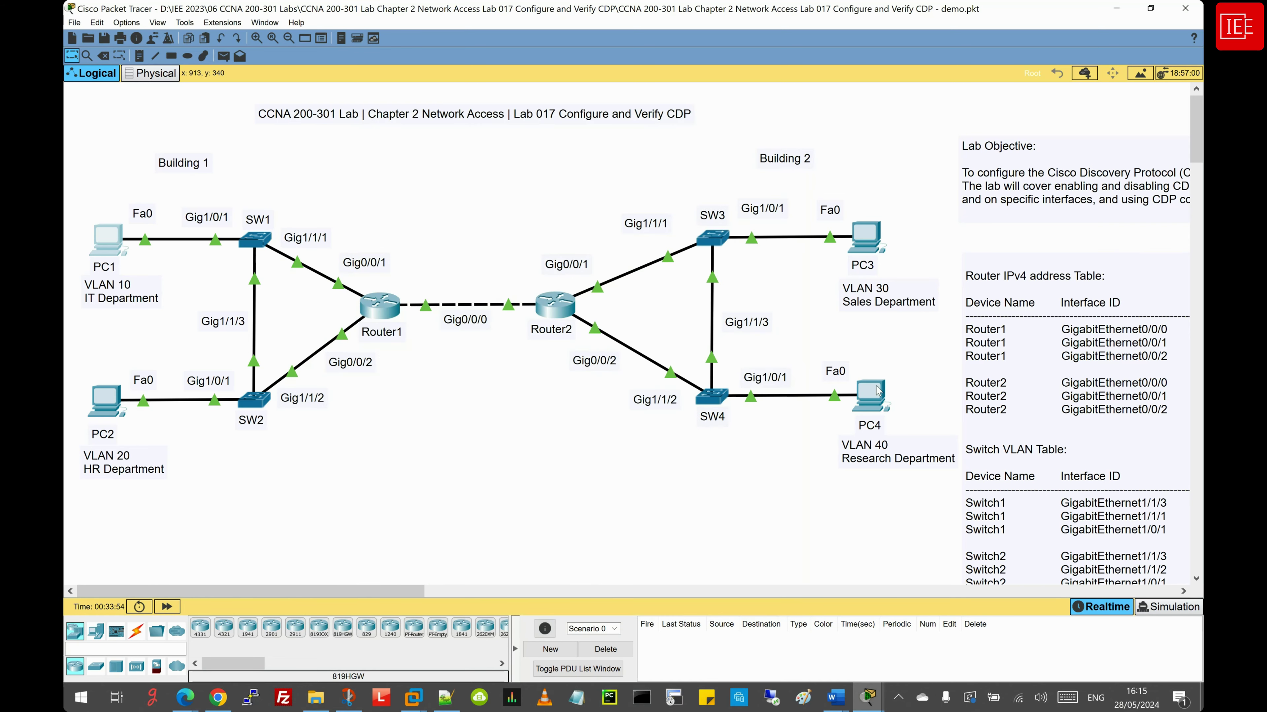
# Open PC4's IP Configuration, check its IPv4 address, subnet mask and default gateway, and minimize the window
pyautogui.click(867, 395)
pyautogui.click(580, 193)
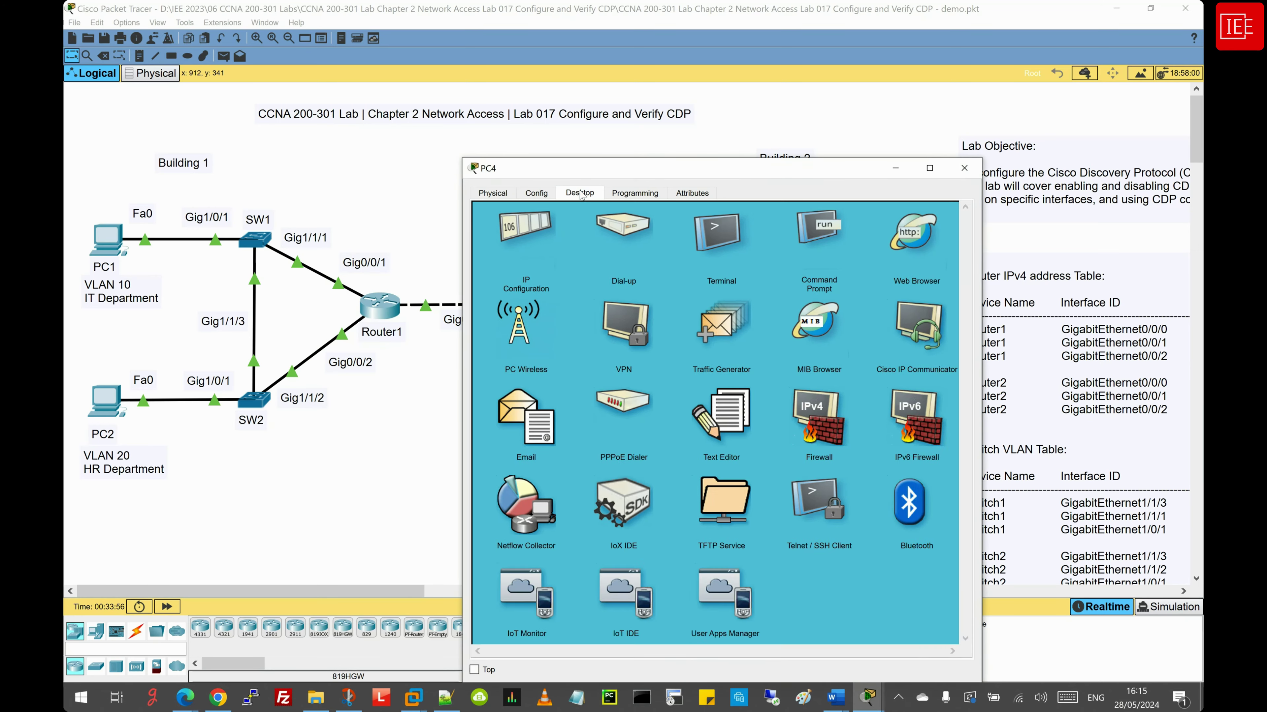
pyautogui.click(529, 235)
pyautogui.moveTo(721, 283); pyautogui.dragTo(602, 280)
pyautogui.moveTo(723, 300); pyautogui.dragTo(698, 317)
pyautogui.click(642, 318)
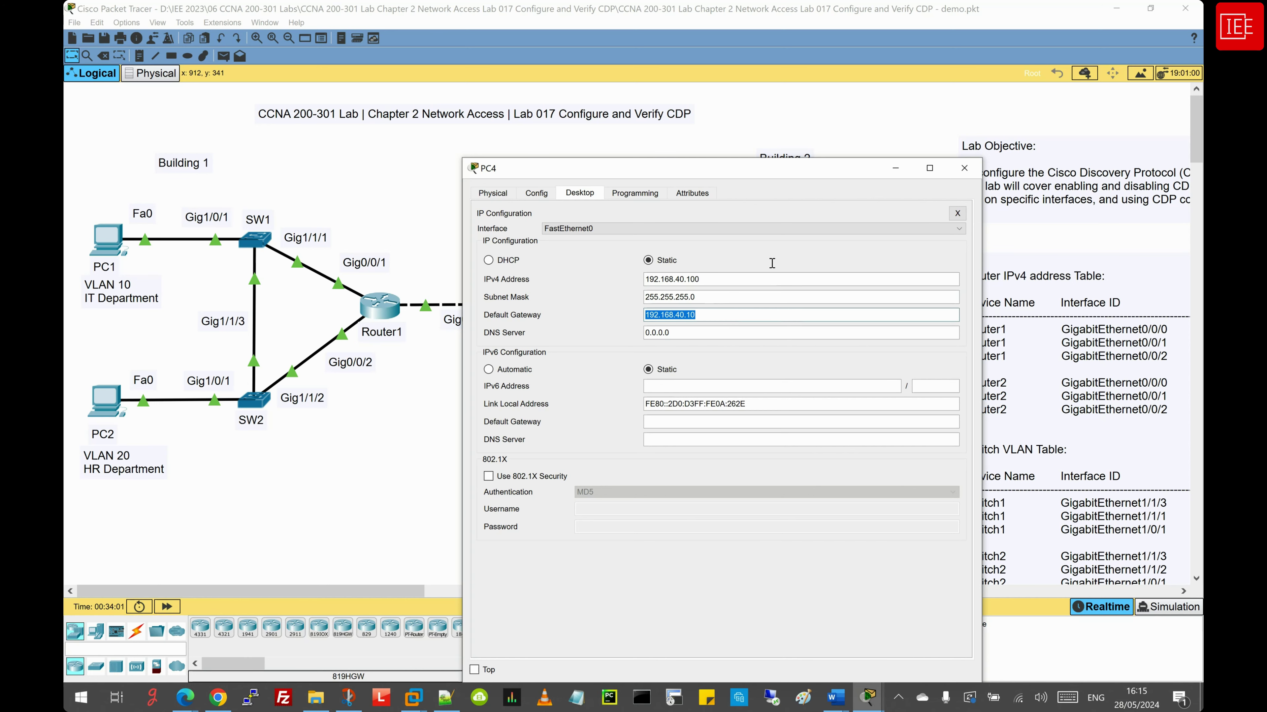
pyautogui.click(896, 169)
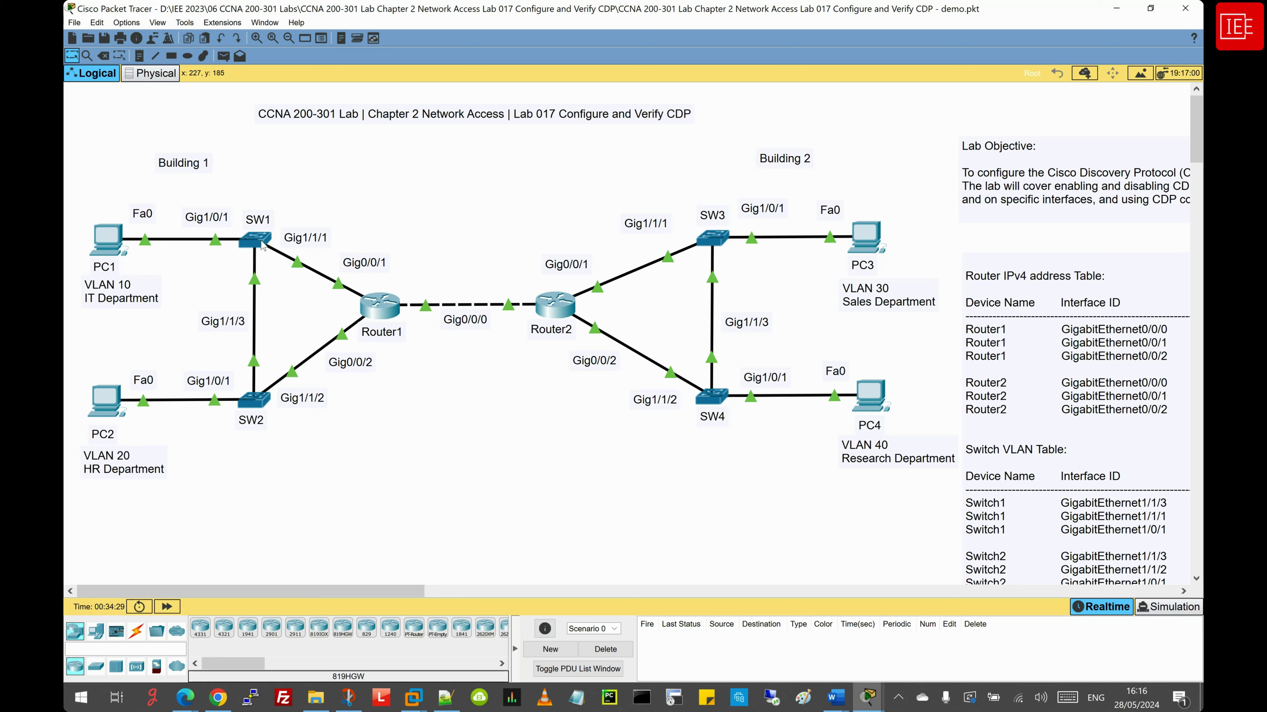
# Switch to Switch1's CLI, start the console session and enter privileged EXEC mode with en
pyautogui.moveTo(868, 698)
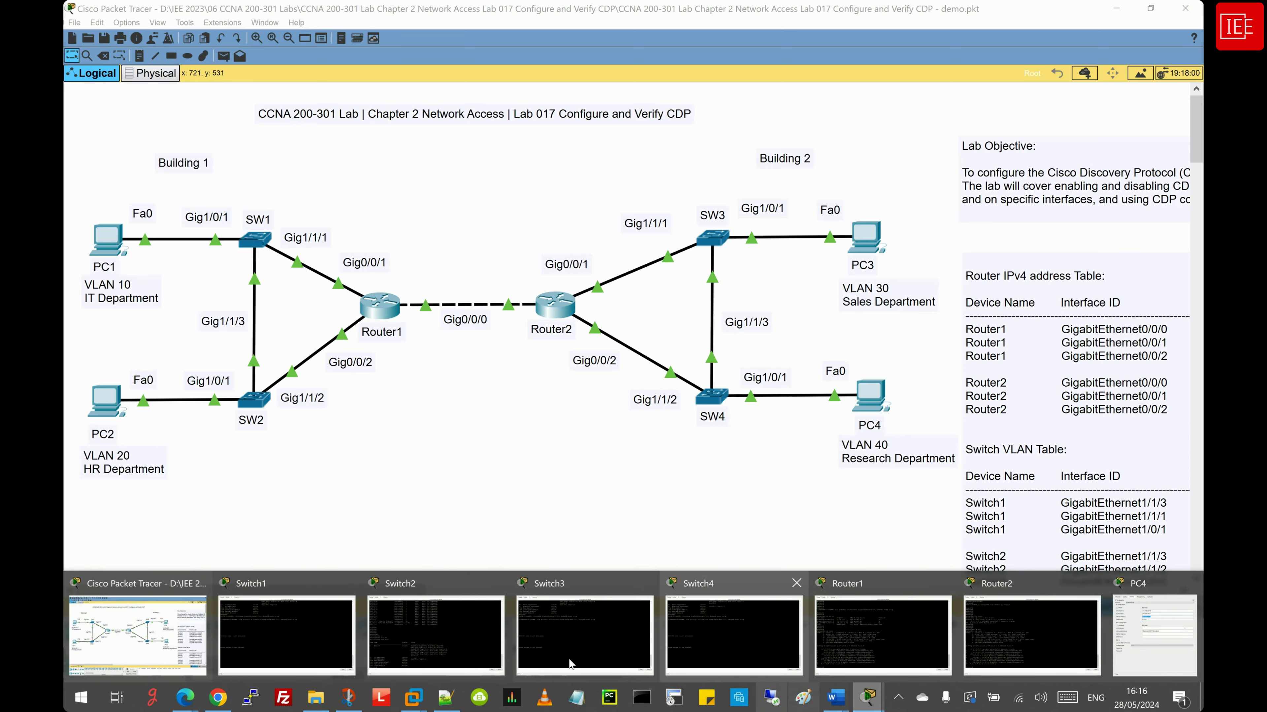
pyautogui.click(338, 596)
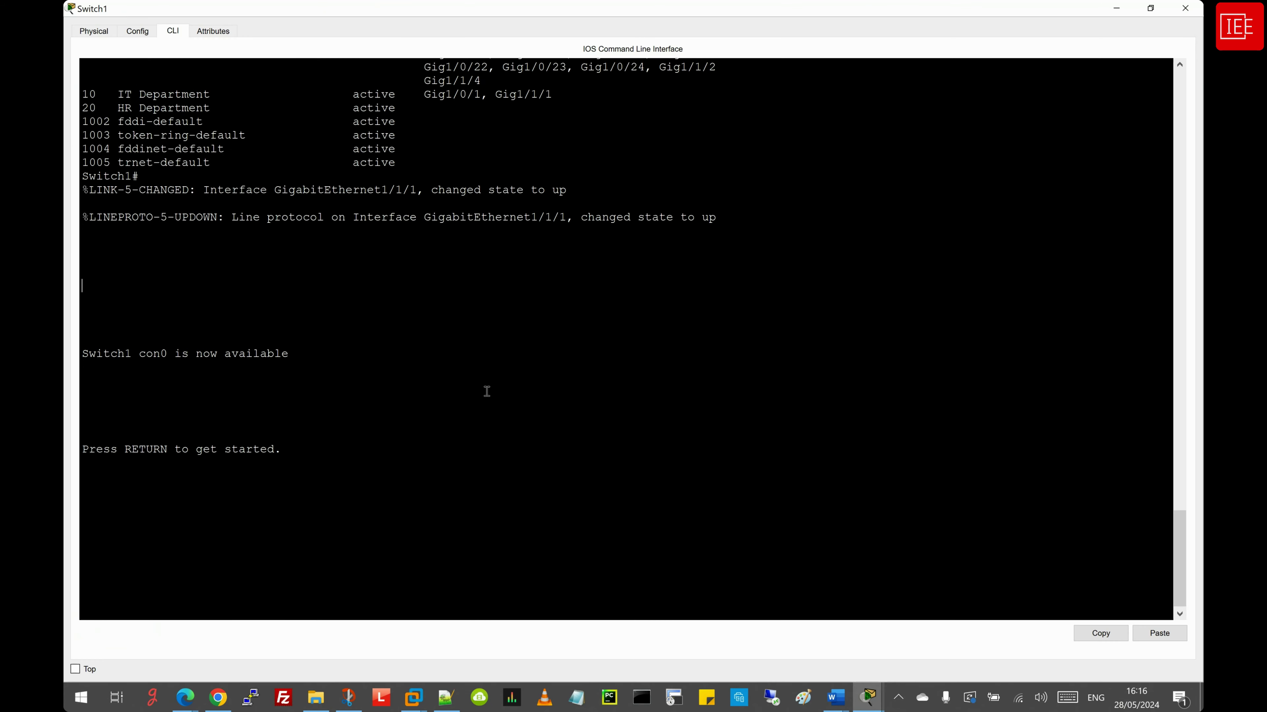
pyautogui.press('Return')
pyautogui.press('Return')
pyautogui.press('Return')
pyautogui.press('Return')
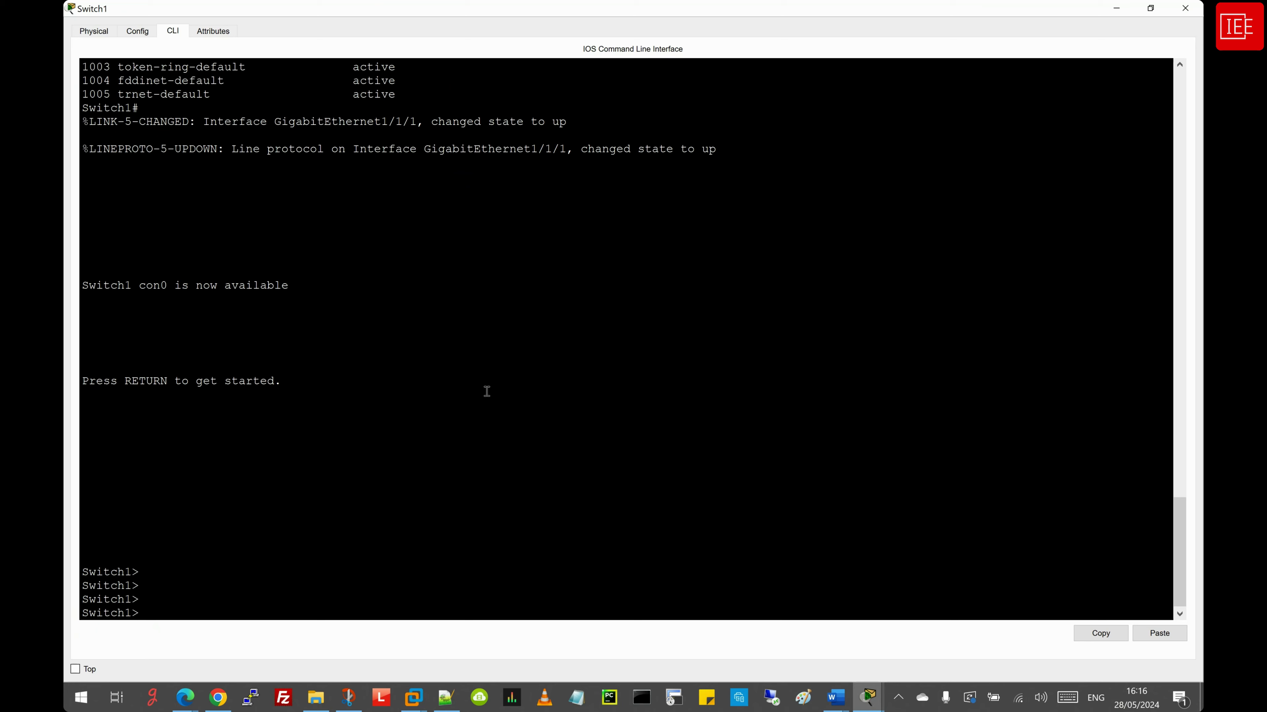
pyautogui.write('en')
pyautogui.press('Return')
pyautogui.press('Return')
pyautogui.press('Return')
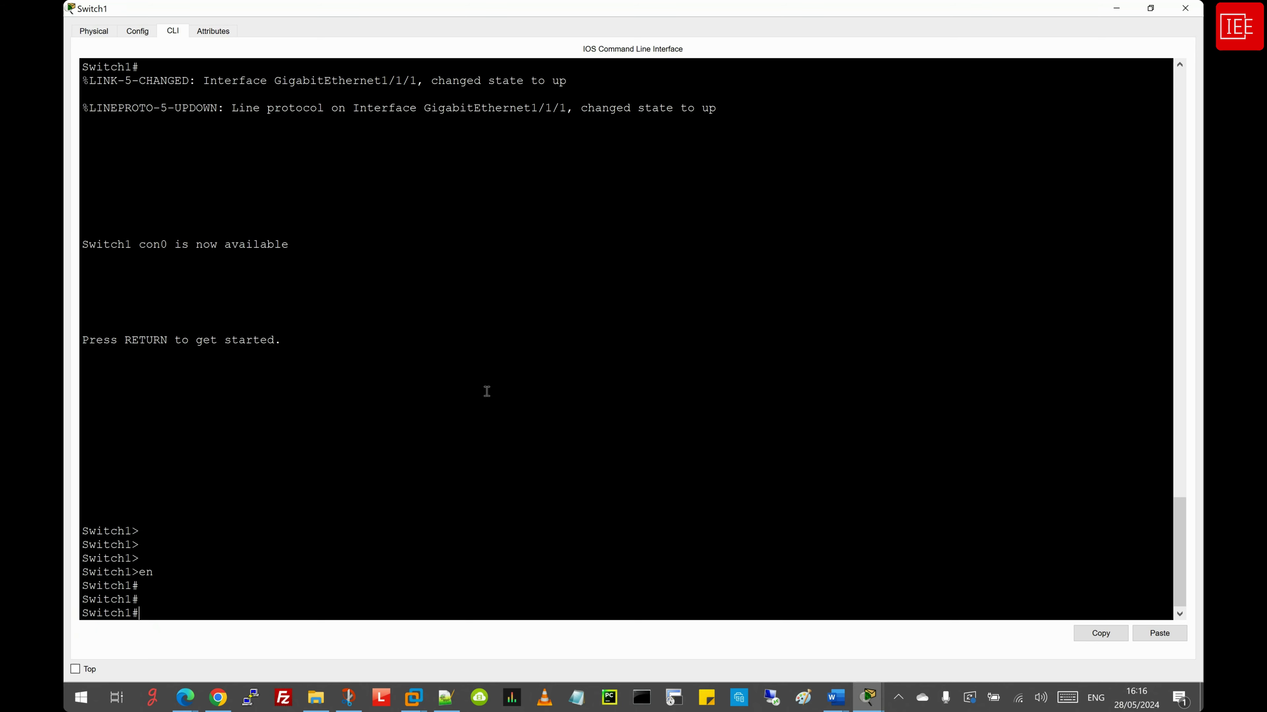
# List Switch1's directly connected Cisco devices with show cdp neighbors
pyautogui.write('sho')
pyautogui.press('Tab')
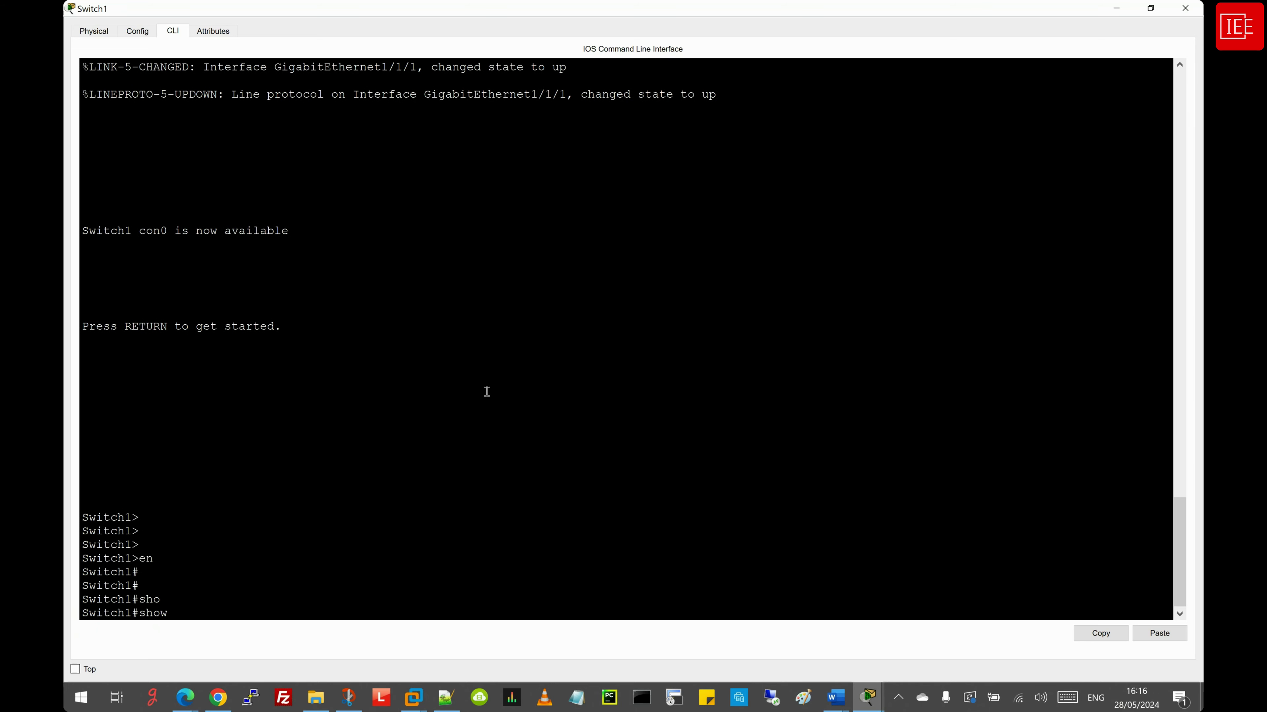
pyautogui.write('cdp')
pyautogui.press('Tab')
pyautogui.write('nei')
pyautogui.press('Tab')
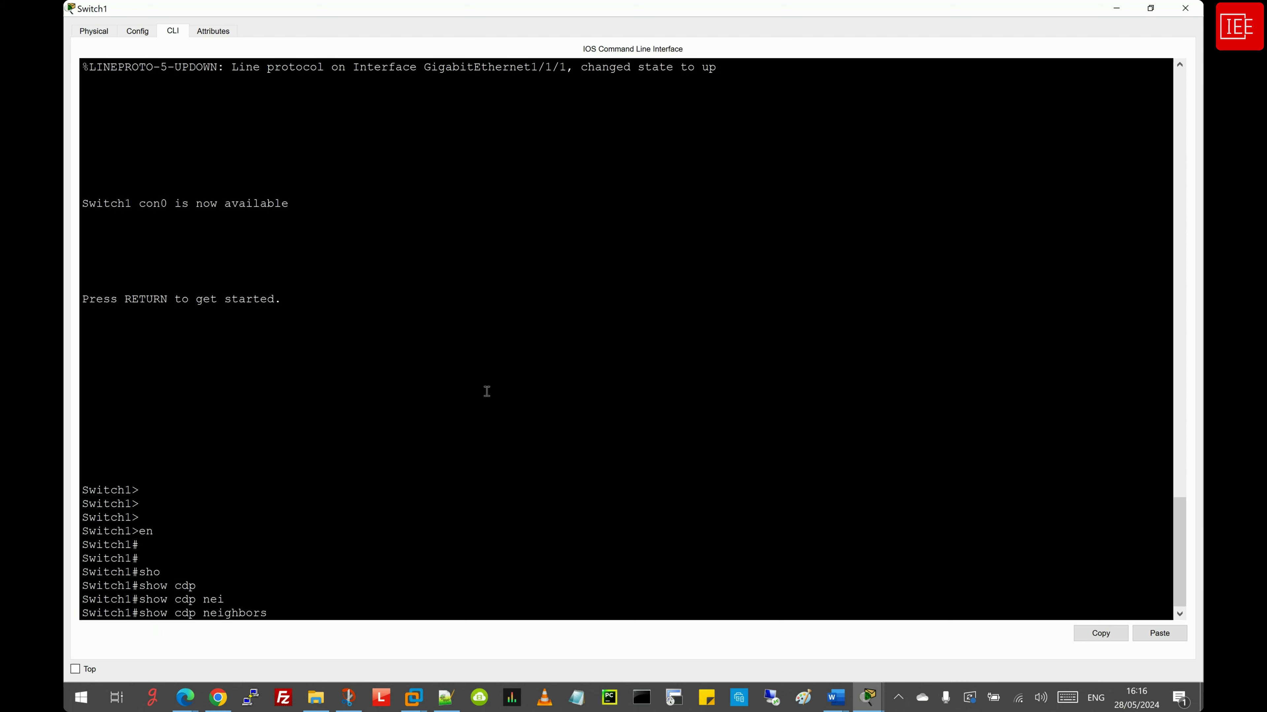
pyautogui.press('Return')
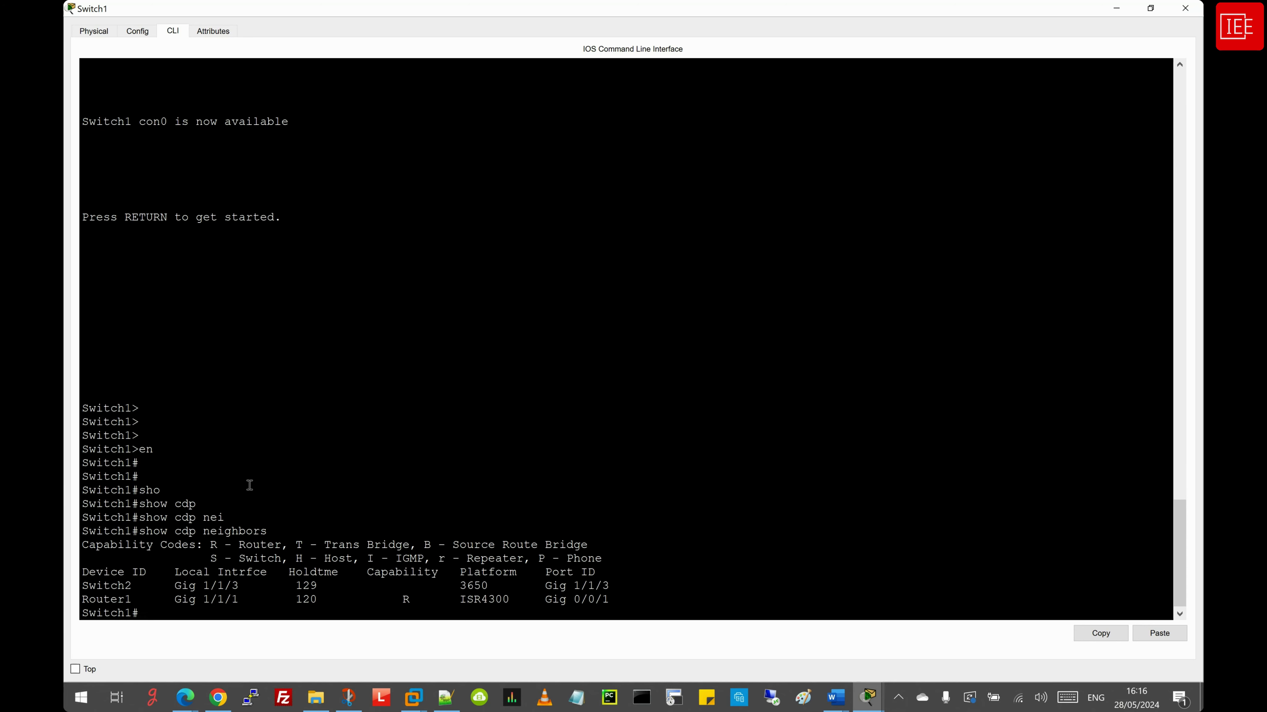
# Examine the capability codes legend in Switch1's CDP neighbor output, from Router through Switch and Host
pyautogui.moveTo(82, 546); pyautogui.dragTo(632, 563)
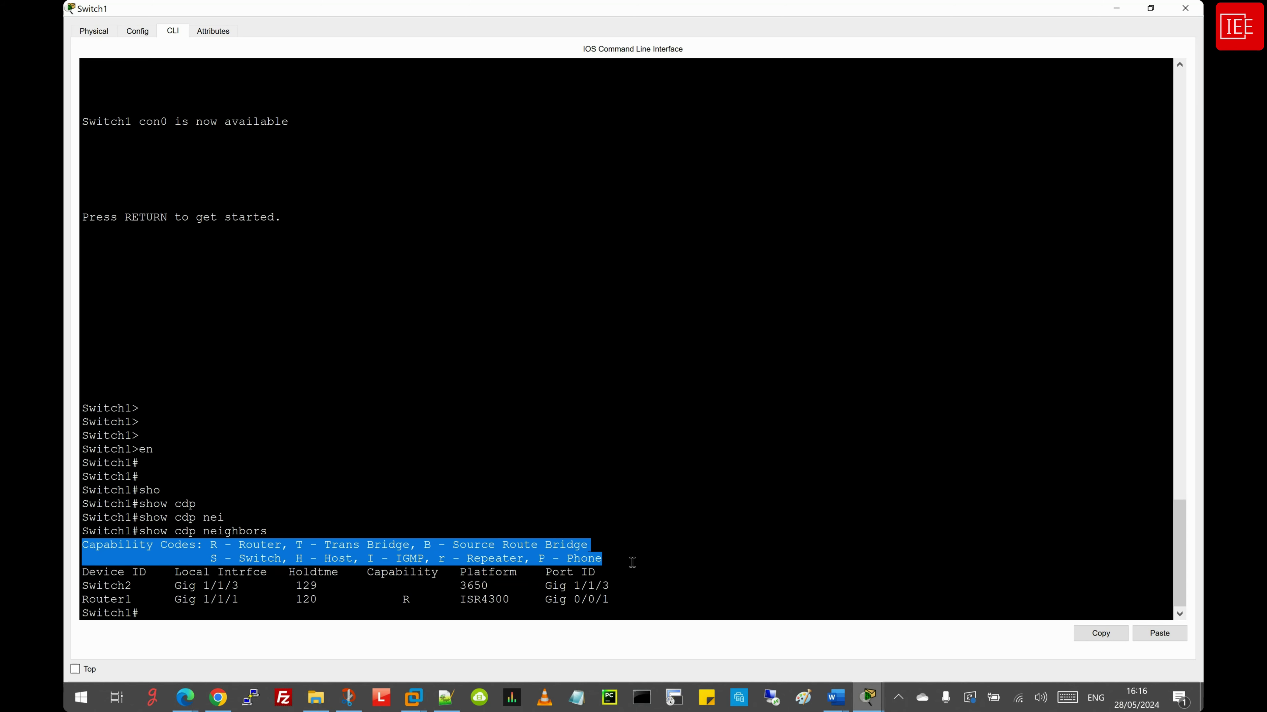
pyautogui.doubleClick(215, 545)
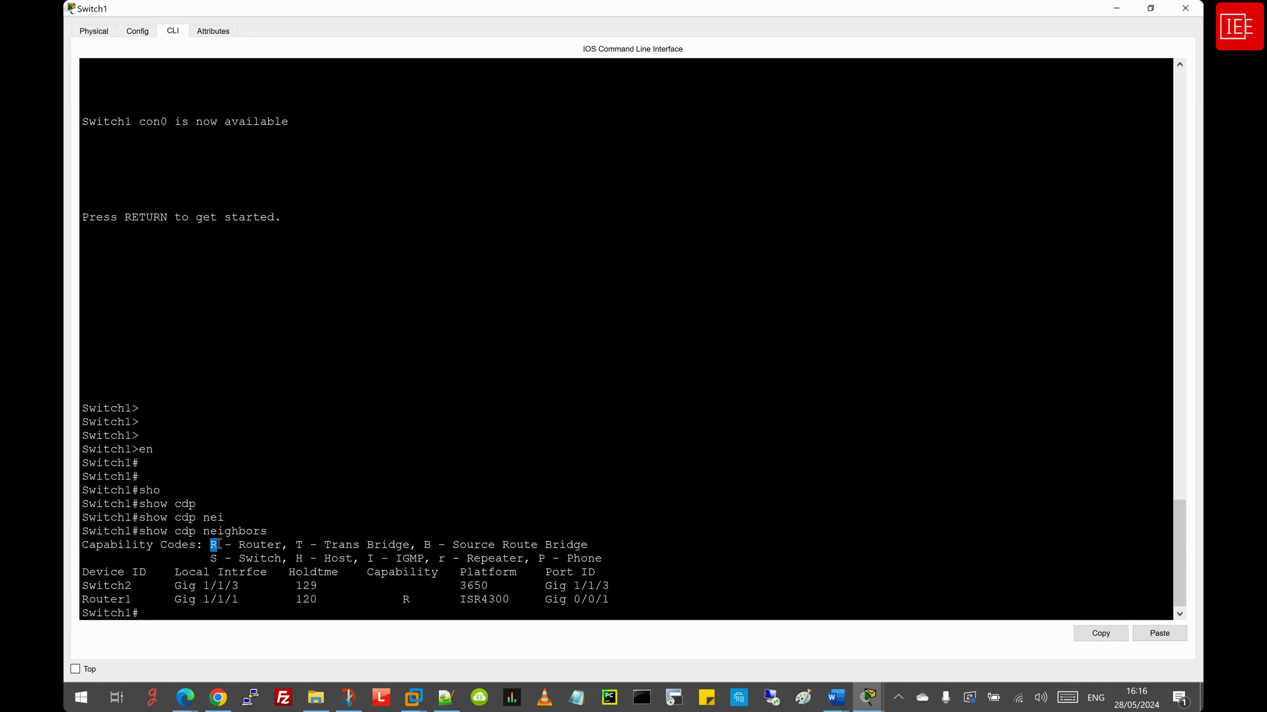
pyautogui.moveTo(238, 545); pyautogui.dragTo(605, 546)
pyautogui.doubleClick(301, 544)
pyautogui.click(426, 545)
pyautogui.doubleClick(426, 545)
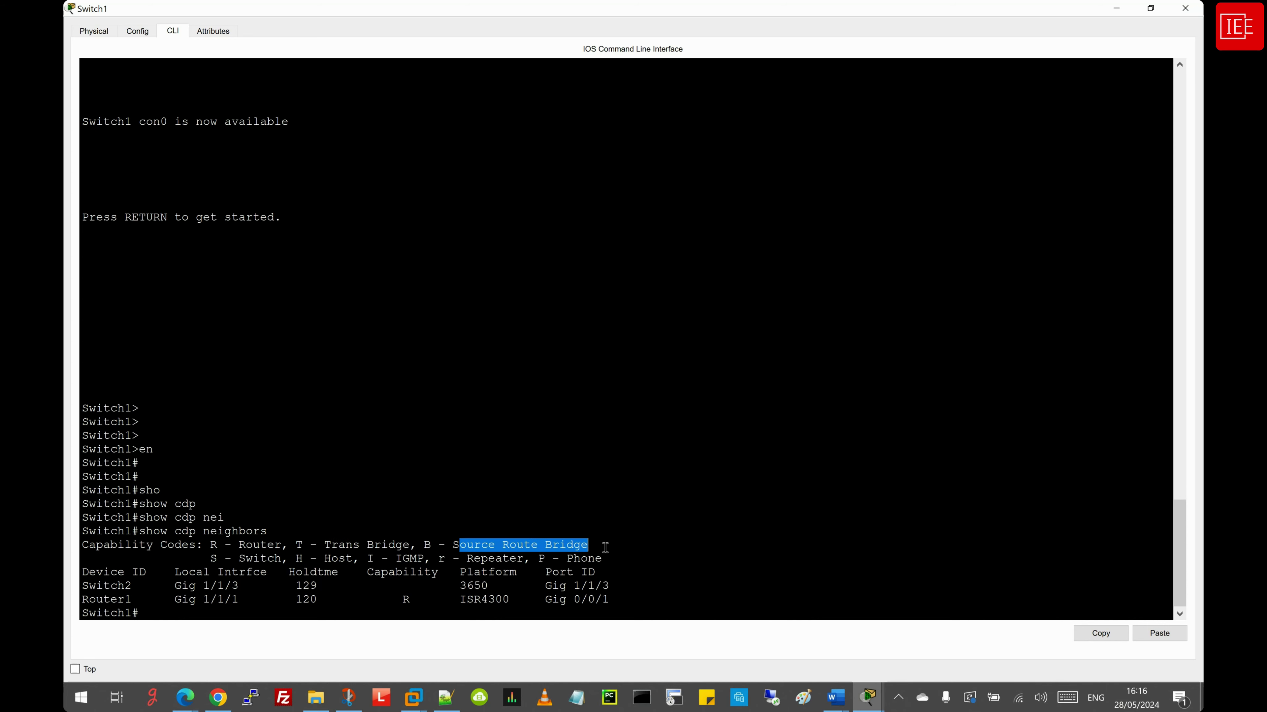
pyautogui.click(212, 559)
pyautogui.moveTo(212, 558)
pyautogui.mouseDown()
pyautogui.moveTo(241, 558)
pyautogui.moveTo(216, 558)
pyautogui.mouseUp()
pyautogui.click(247, 558)
pyautogui.doubleClick(247, 558)
pyautogui.doubleClick(299, 559)
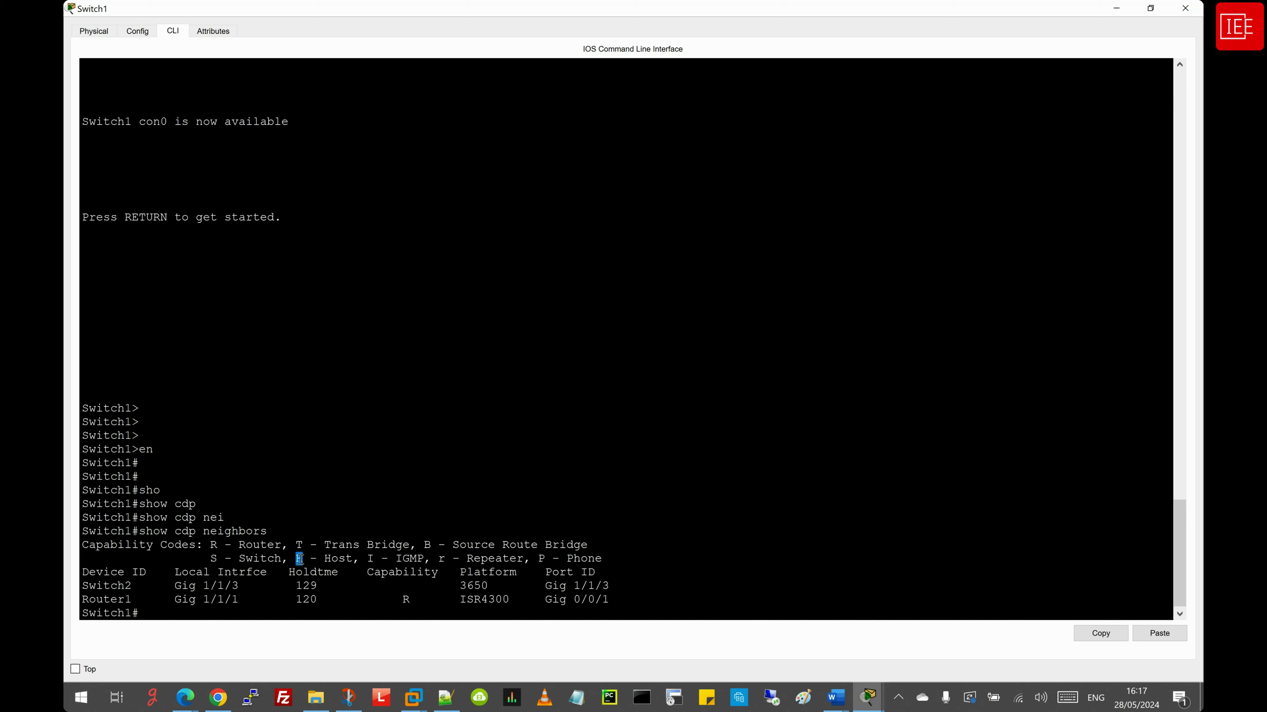
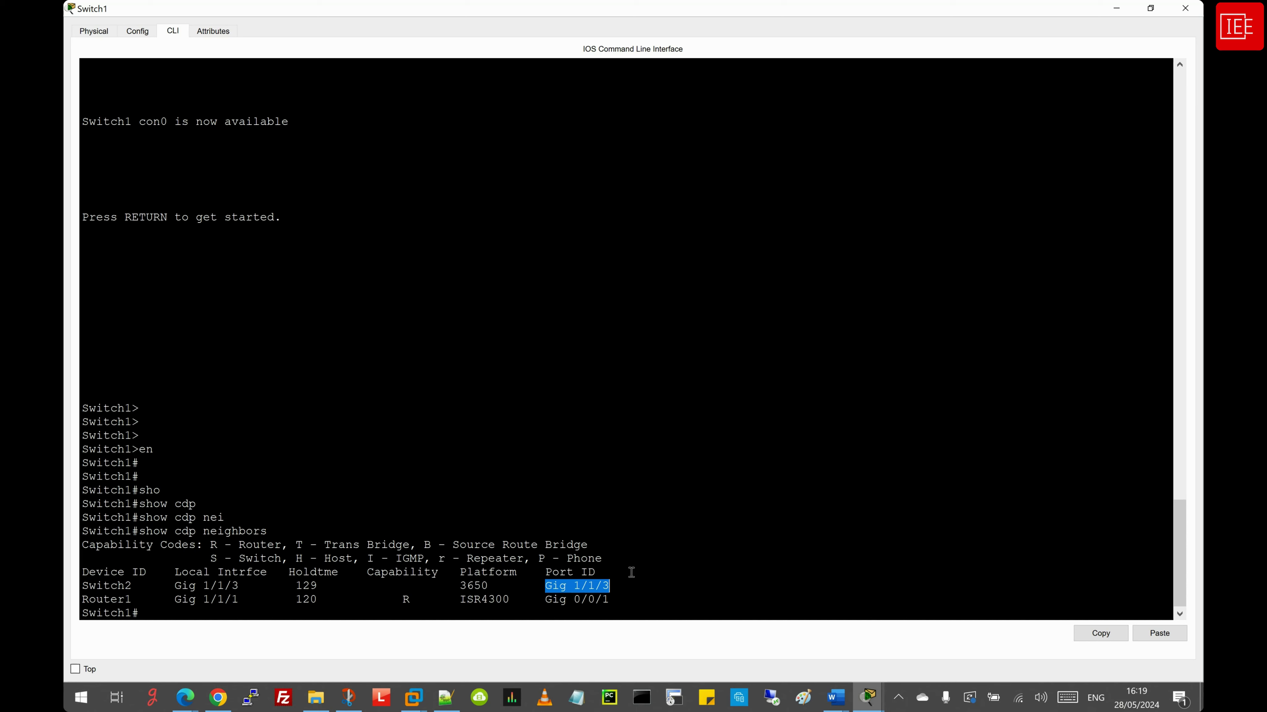
# Examine the Port ID of the Router1 entry in Switch1's CDP neighbor table
pyautogui.doubleClick(120, 614)
pyautogui.moveTo(547, 600); pyautogui.dragTo(609, 600)
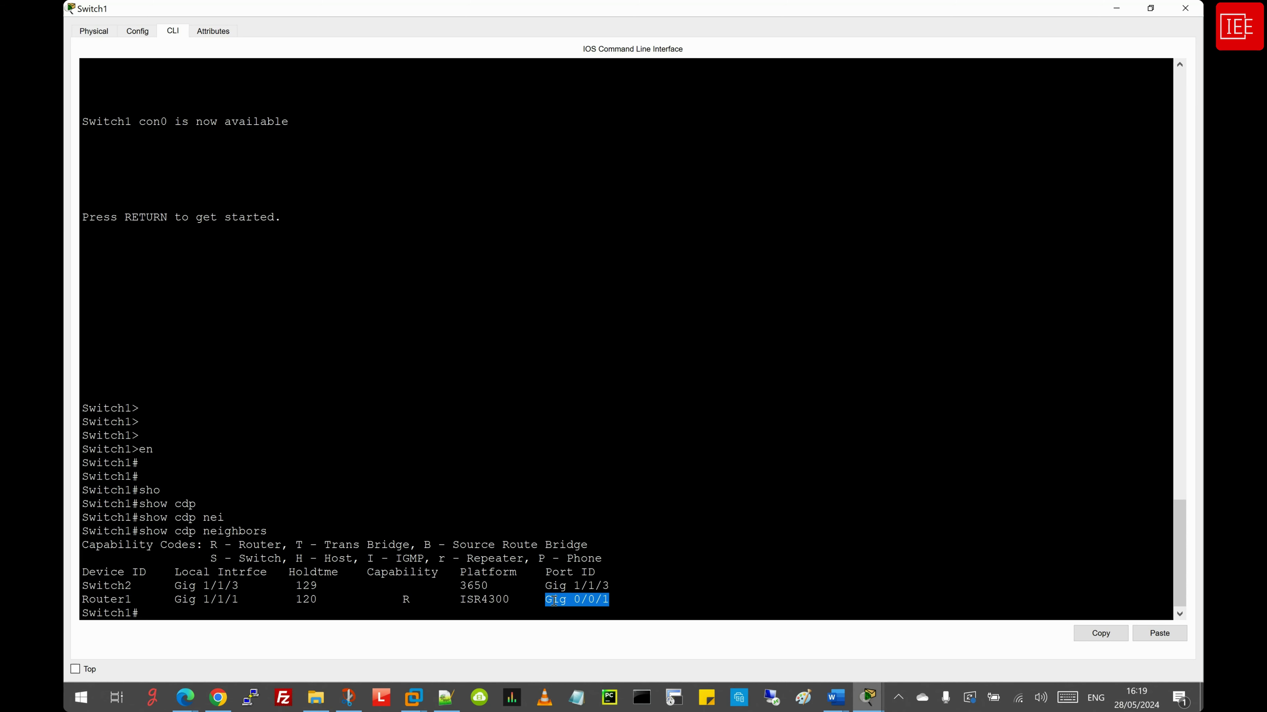
pyautogui.moveTo(609, 601); pyautogui.dragTo(545, 600)
pyautogui.click(170, 608)
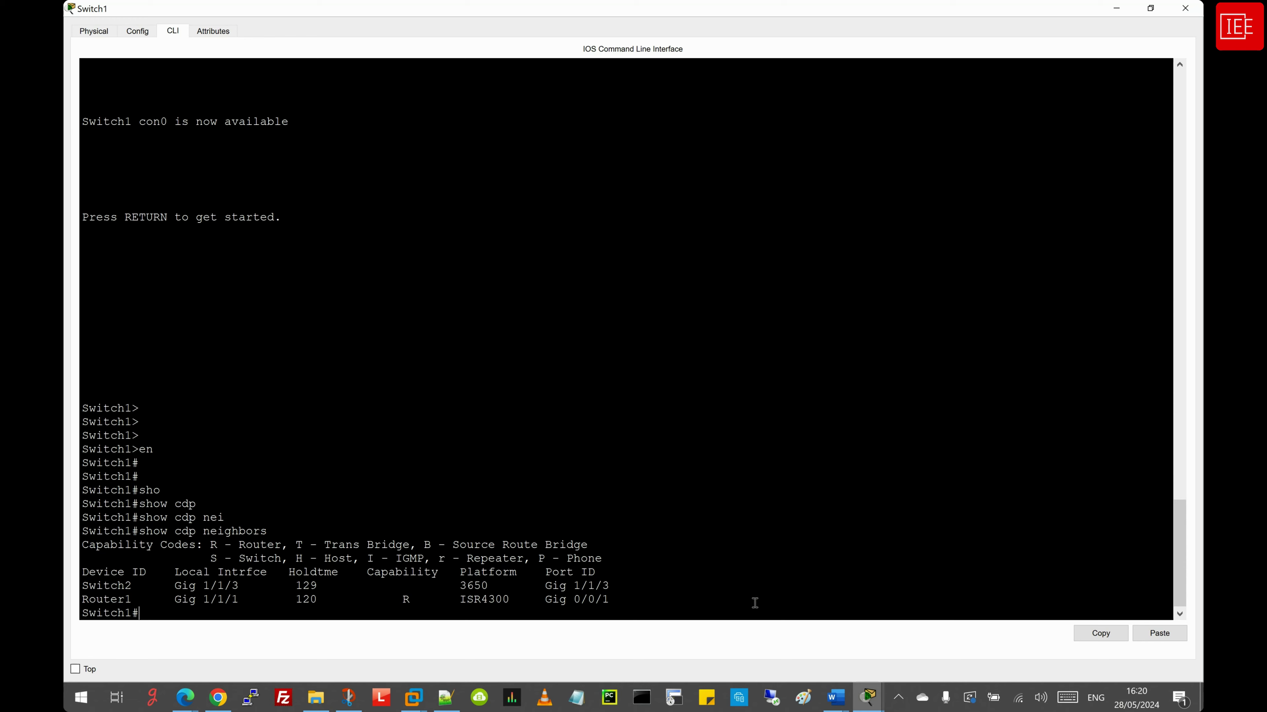
# Switch to Switch2's CLI, start the console session and enter privileged EXEC mode with en
pyautogui.click(871, 702)
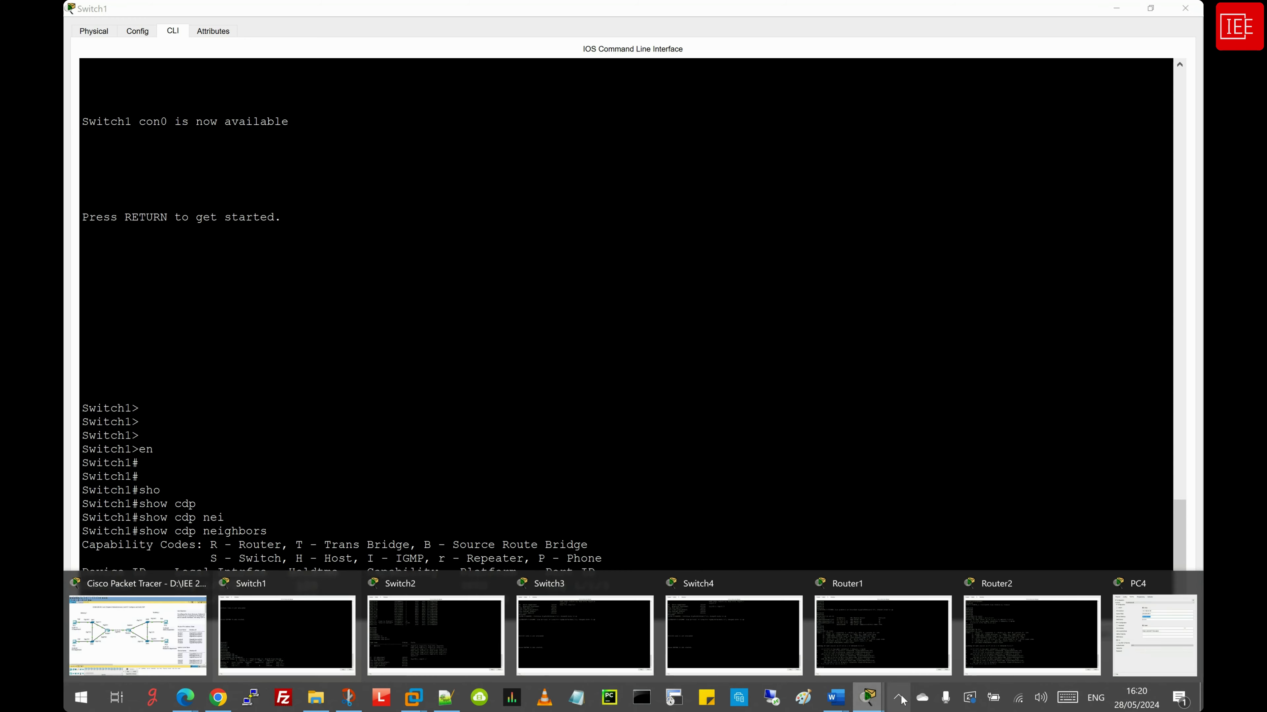
pyautogui.click(992, 642)
pyautogui.moveTo(851, 706)
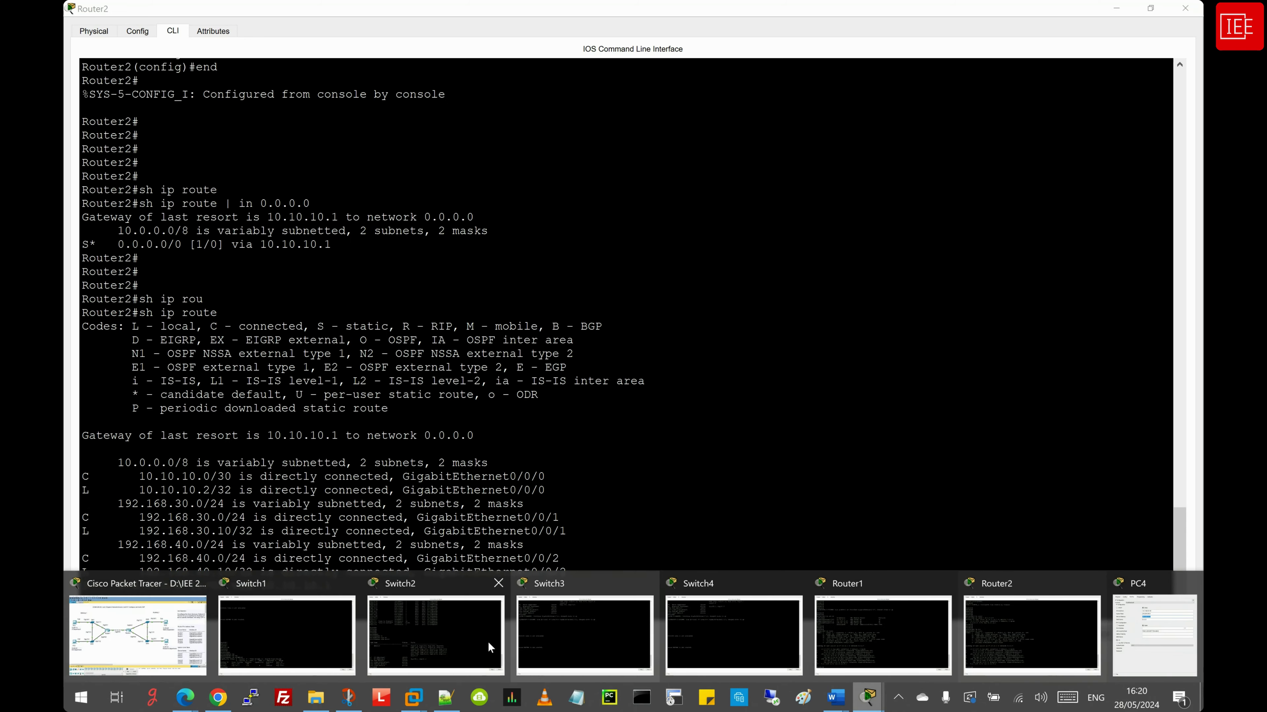
pyautogui.click(448, 644)
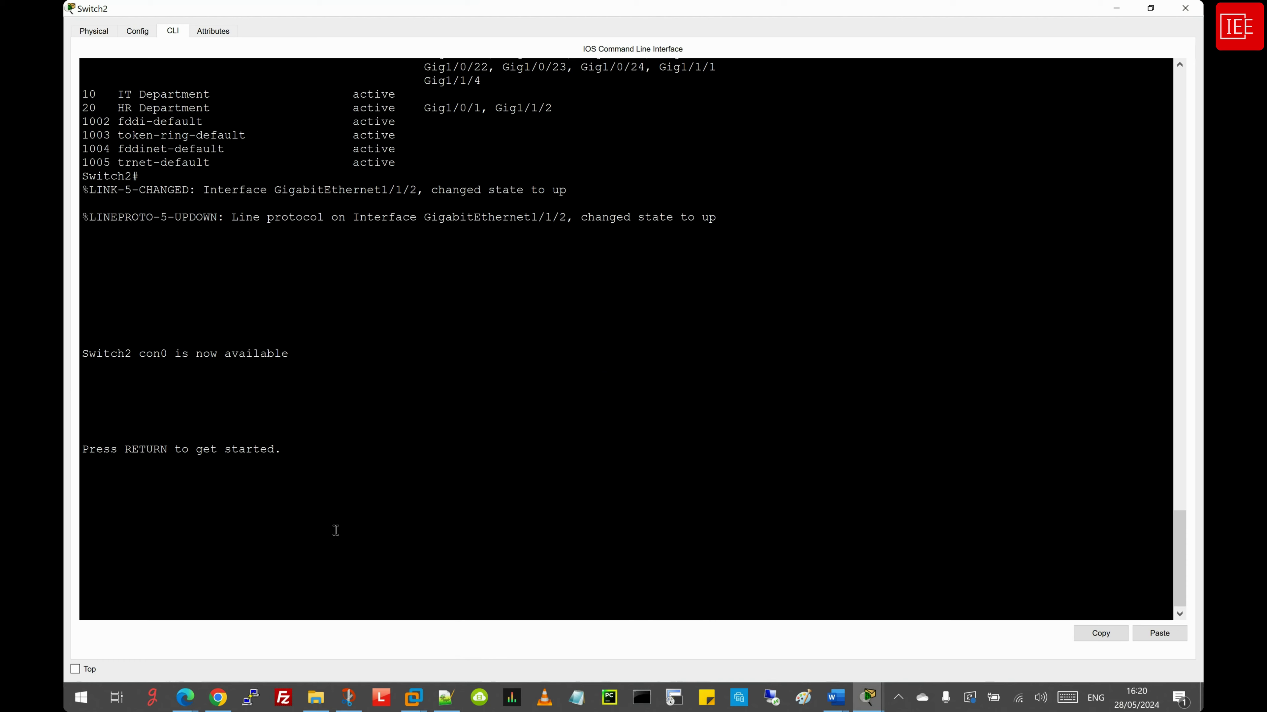
pyautogui.press('Return')
pyautogui.press('Return')
pyautogui.press('Return')
pyautogui.write('en')
pyautogui.press('Return')
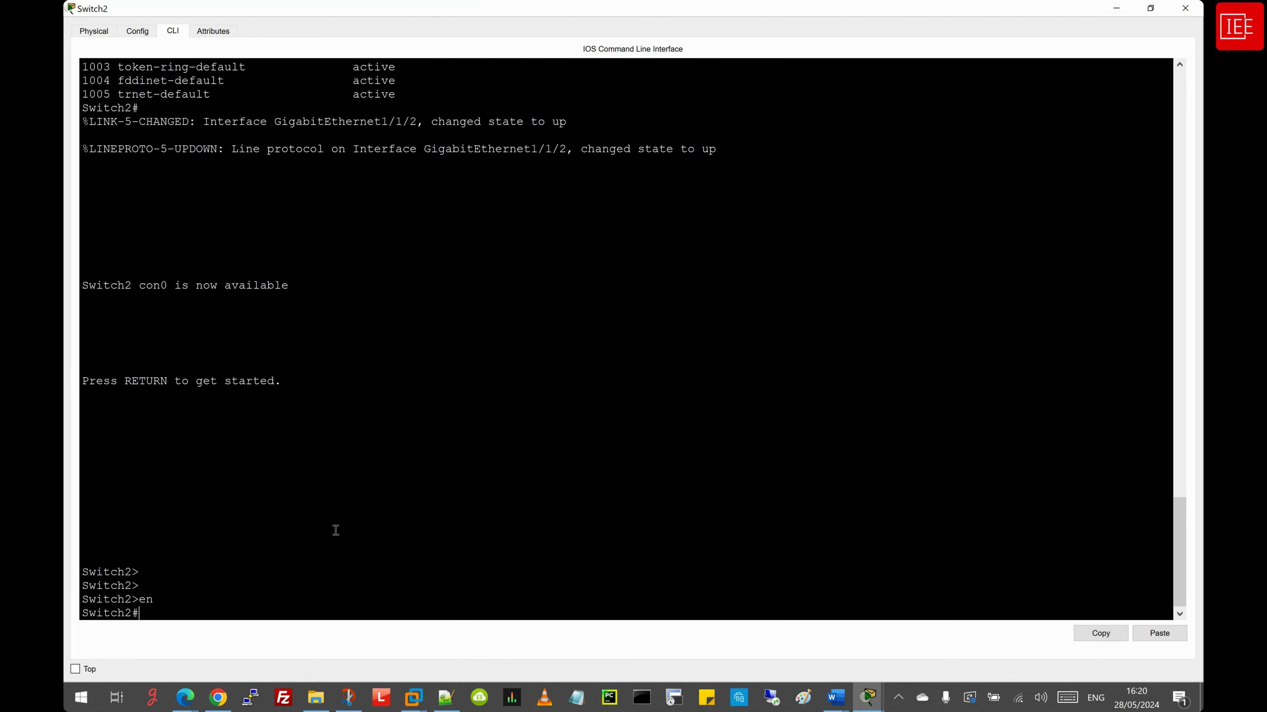
# List Switch2's directly connected Cisco devices with show cdp neighbors
pyautogui.write('sho')
pyautogui.press('Tab')
pyautogui.write('cdp')
pyautogui.press('Tab')
pyautogui.write('nei')
pyautogui.press('Tab')
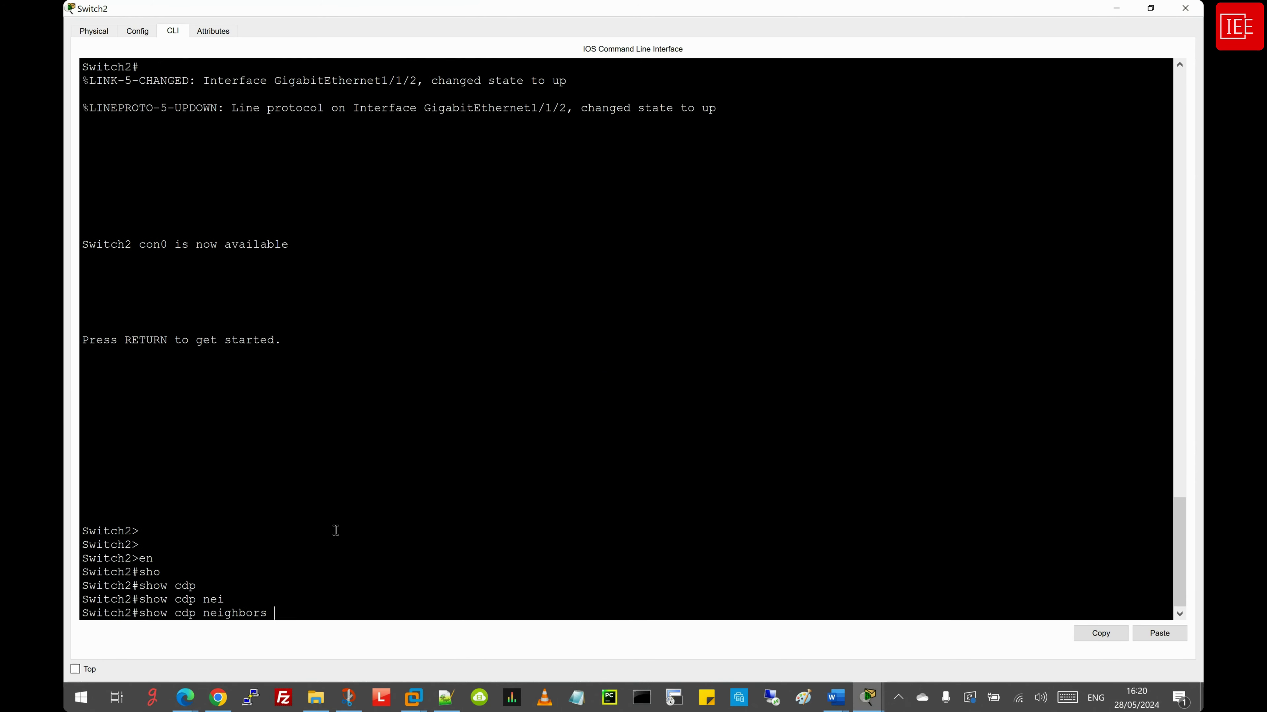
pyautogui.press('Return')
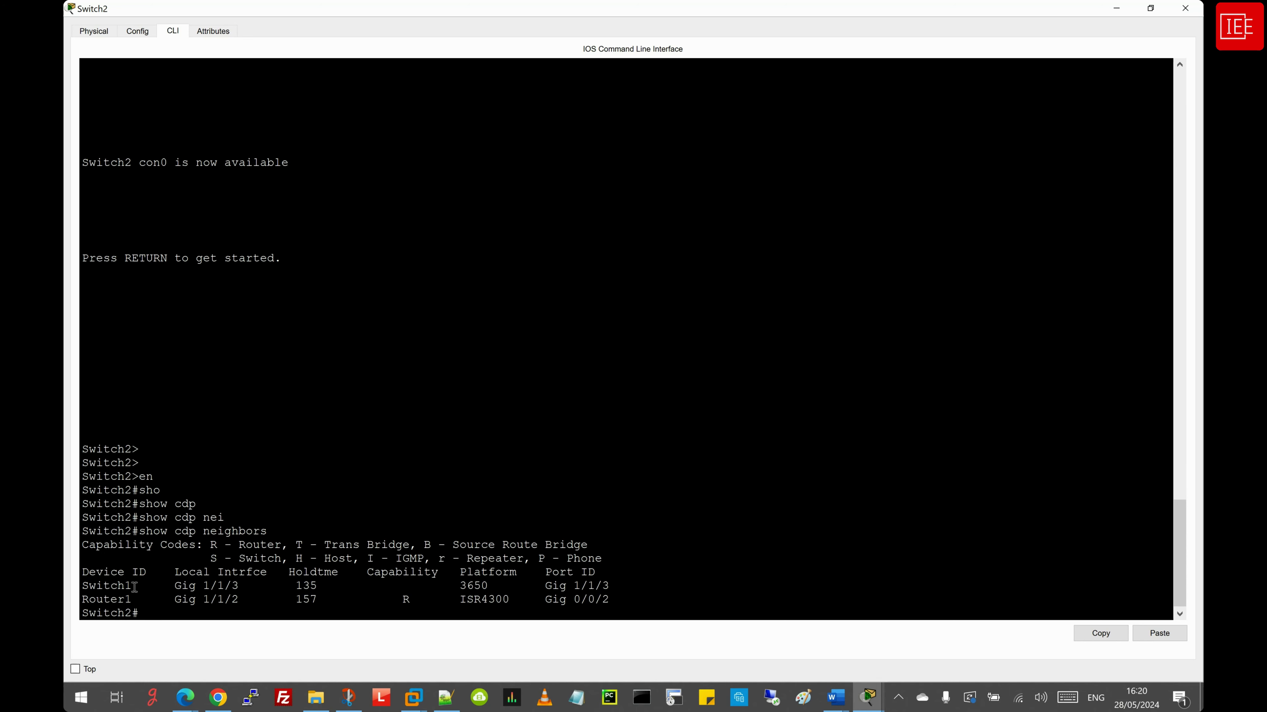
# Examine the Switch1 and Router1 entries and their local interfaces in Switch2's CDP neighbor table
pyautogui.moveTo(132, 587); pyautogui.dragTo(82, 587)
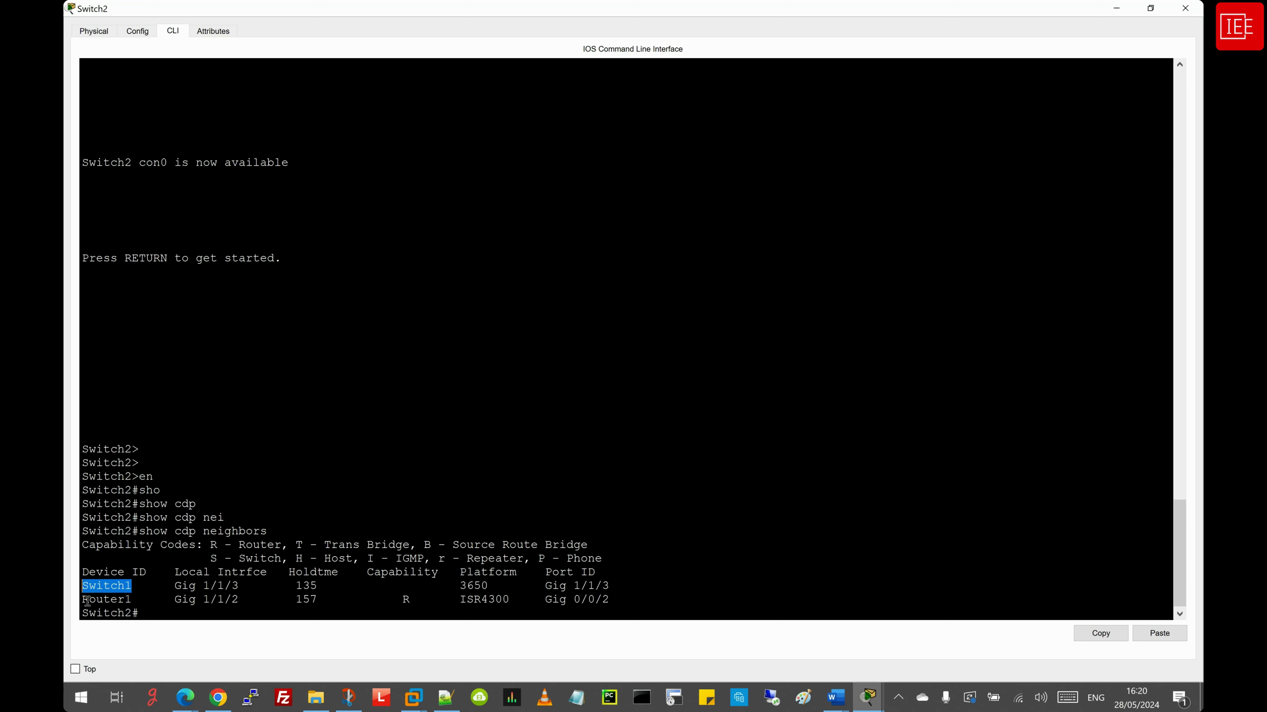
pyautogui.moveTo(83, 600); pyautogui.dragTo(130, 600)
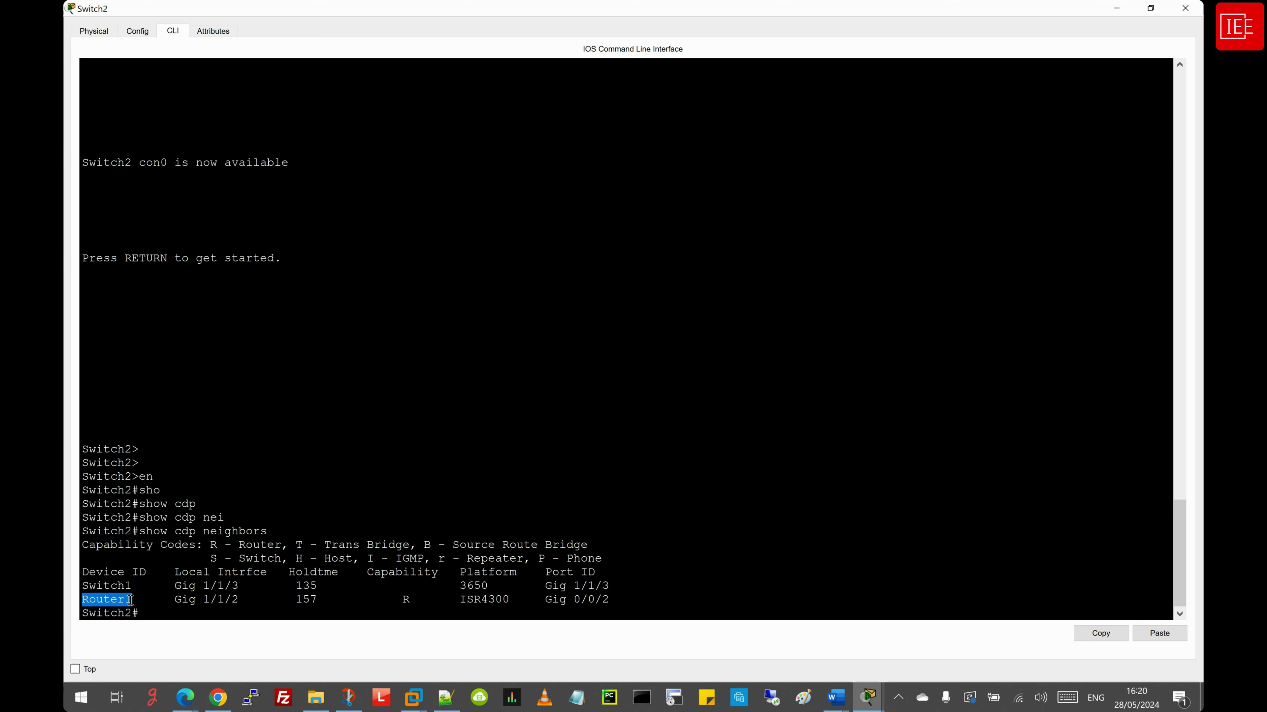
pyautogui.click(126, 587)
pyautogui.moveTo(174, 588); pyautogui.dragTo(239, 590)
pyautogui.click(124, 587)
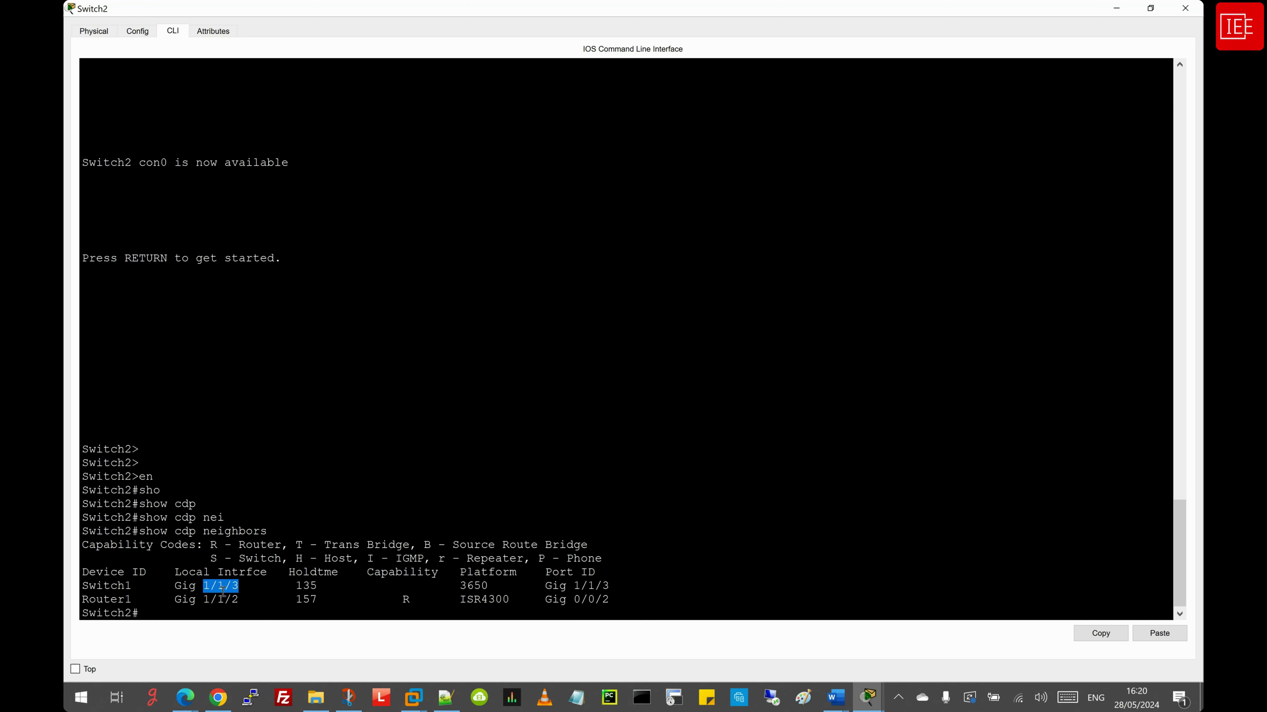
pyautogui.moveTo(136, 600); pyautogui.dragTo(69, 601)
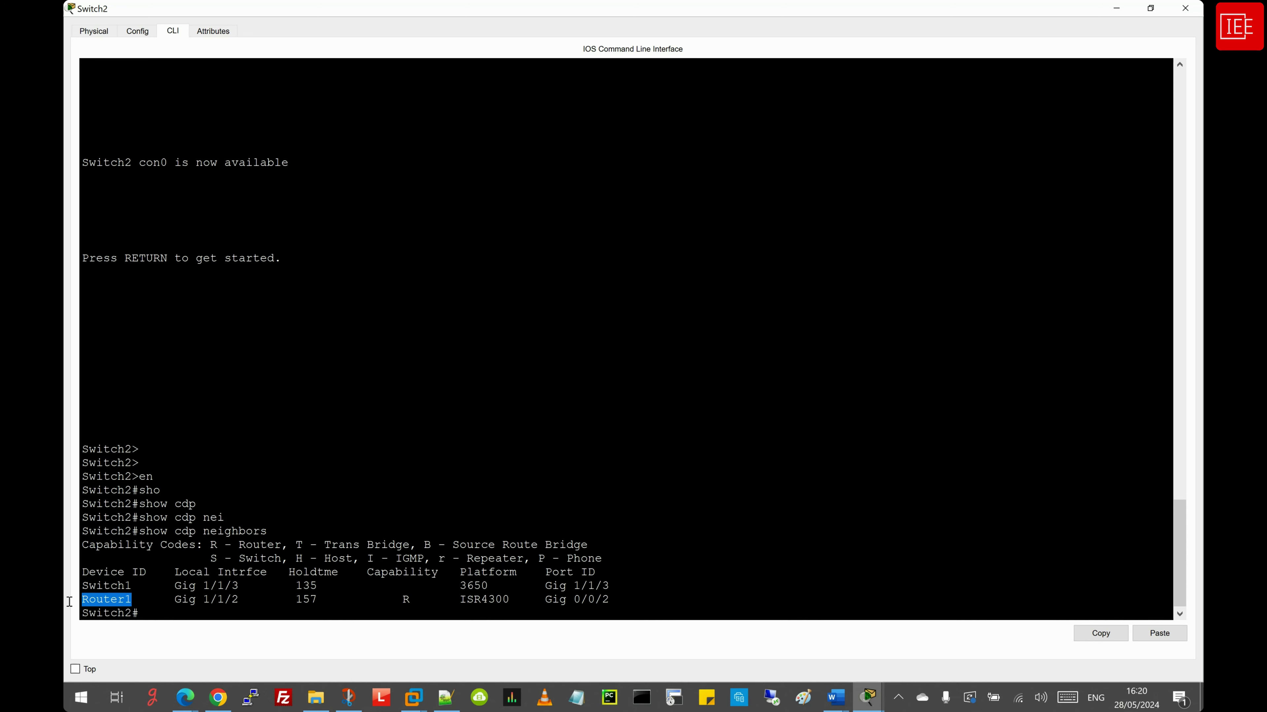
pyautogui.moveTo(174, 601); pyautogui.dragTo(241, 601)
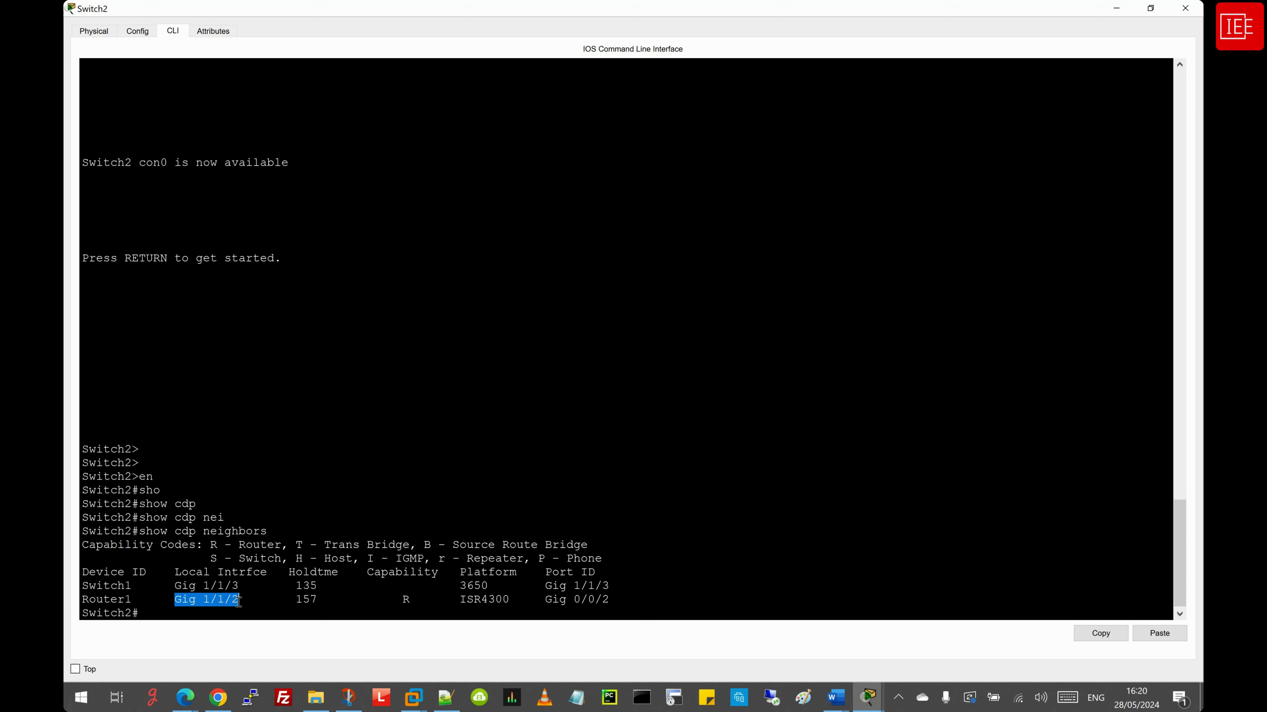
# Examine the Port IDs of the Router1 and Switch1 entries and the Holdtme column in Switch2's CDP neighbor table
pyautogui.click(656, 613)
pyautogui.moveTo(609, 600); pyautogui.dragTo(548, 601)
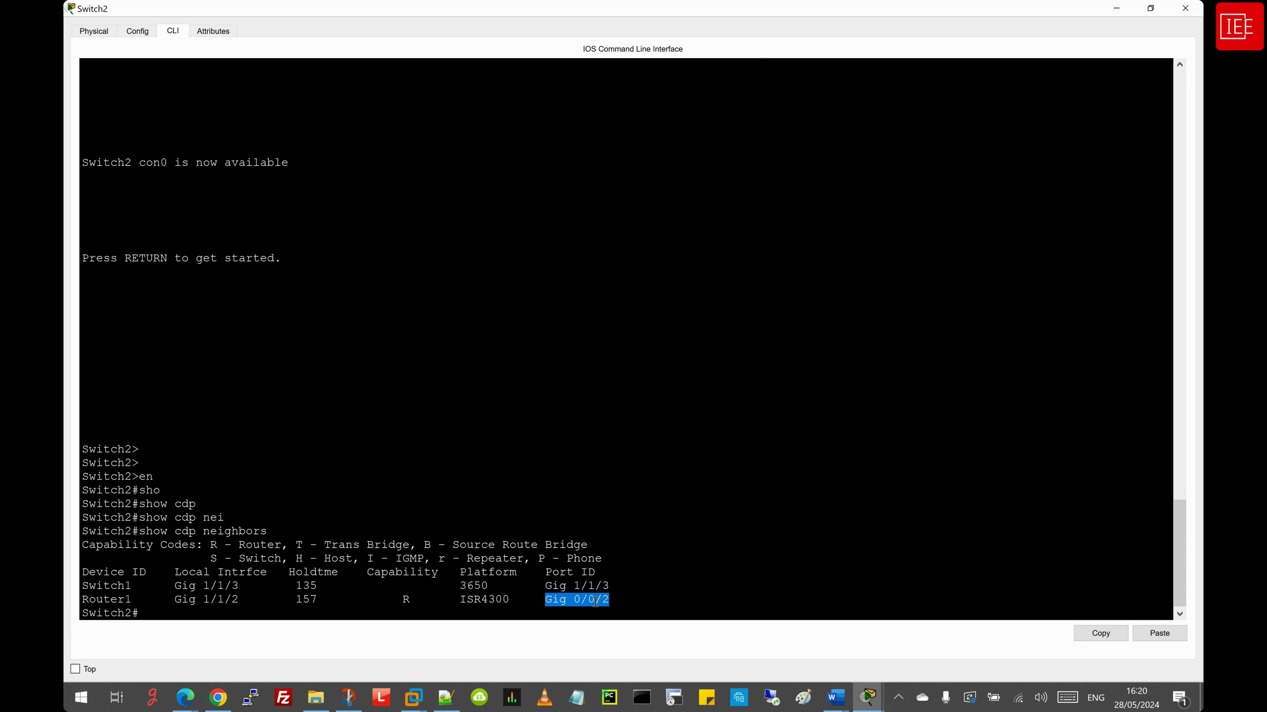
pyautogui.moveTo(139, 598); pyautogui.dragTo(65, 598)
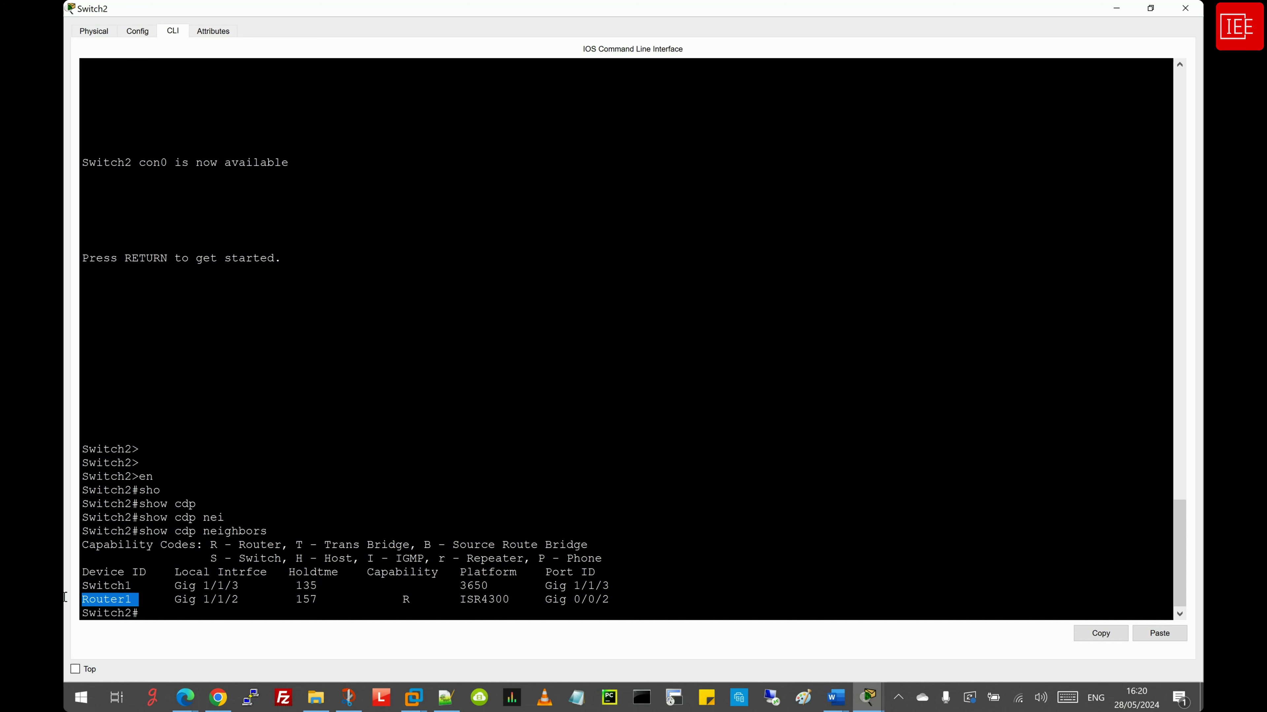
pyautogui.moveTo(576, 587)
pyautogui.mouseDown()
pyautogui.moveTo(545, 586)
pyautogui.moveTo(571, 589)
pyautogui.moveTo(560, 589)
pyautogui.mouseUp()
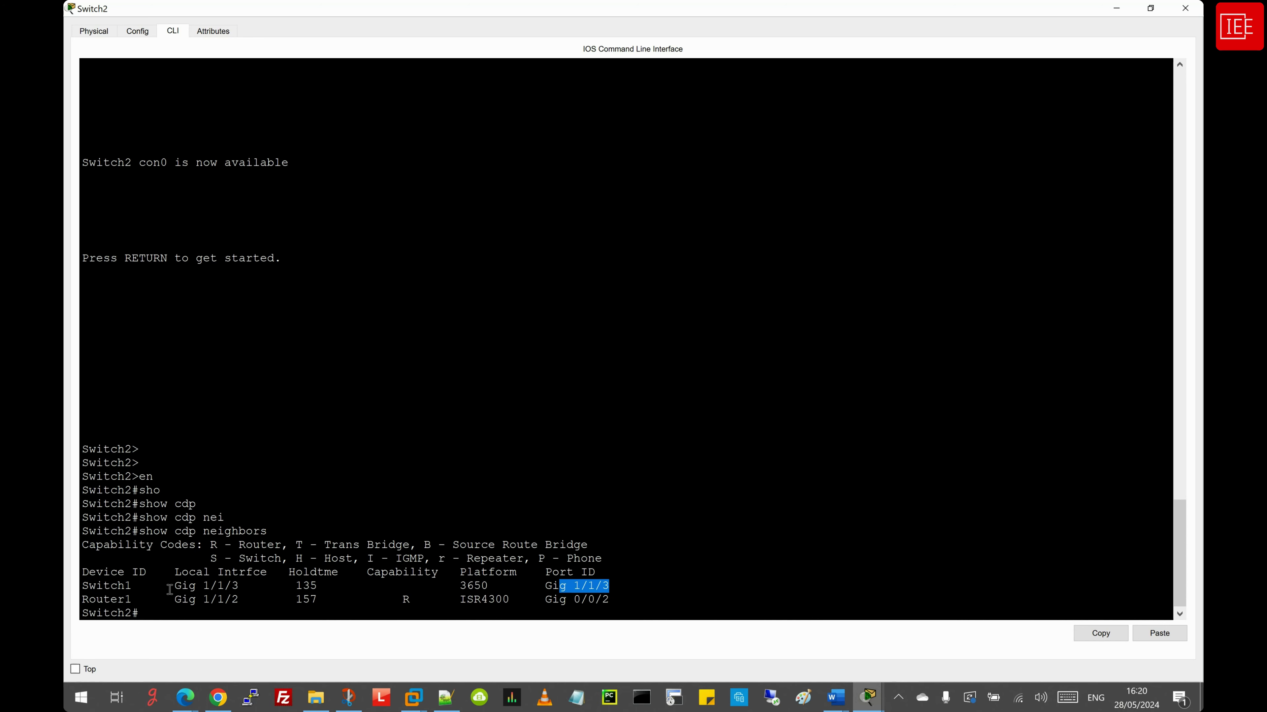
pyautogui.moveTo(146, 587); pyautogui.dragTo(65, 582)
pyautogui.click(200, 613)
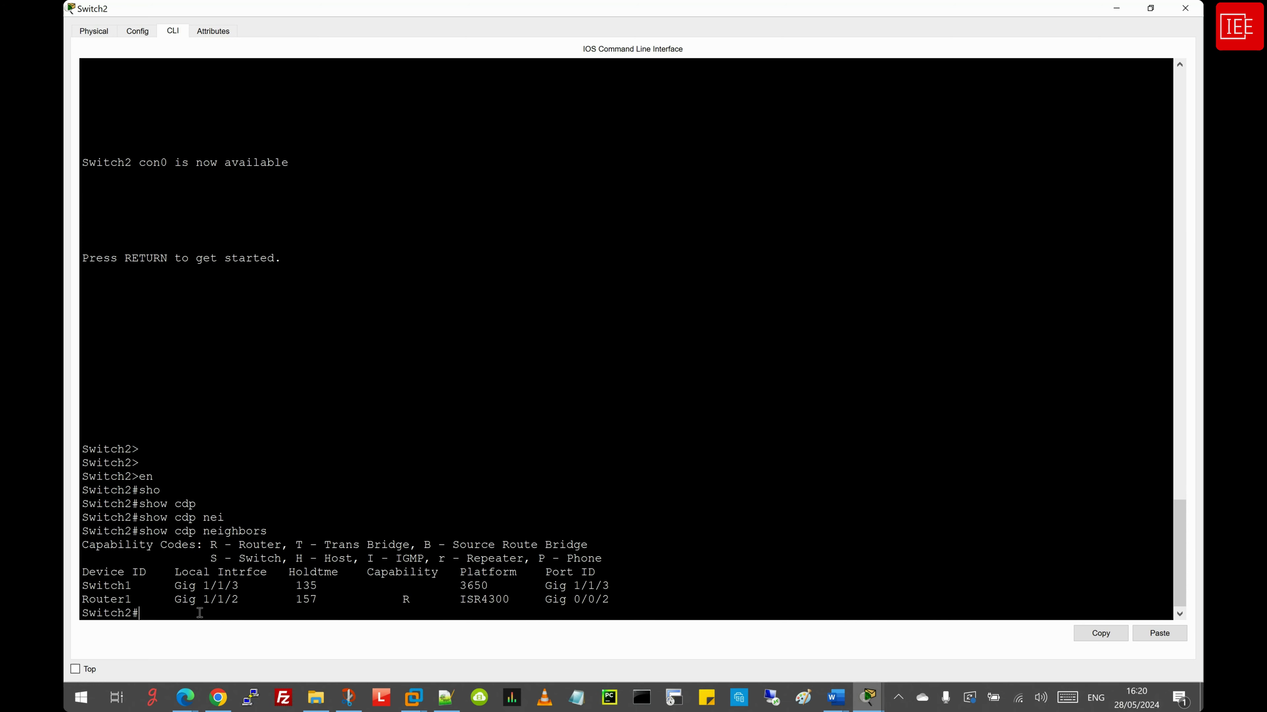
pyautogui.moveTo(288, 572); pyautogui.dragTo(341, 575)
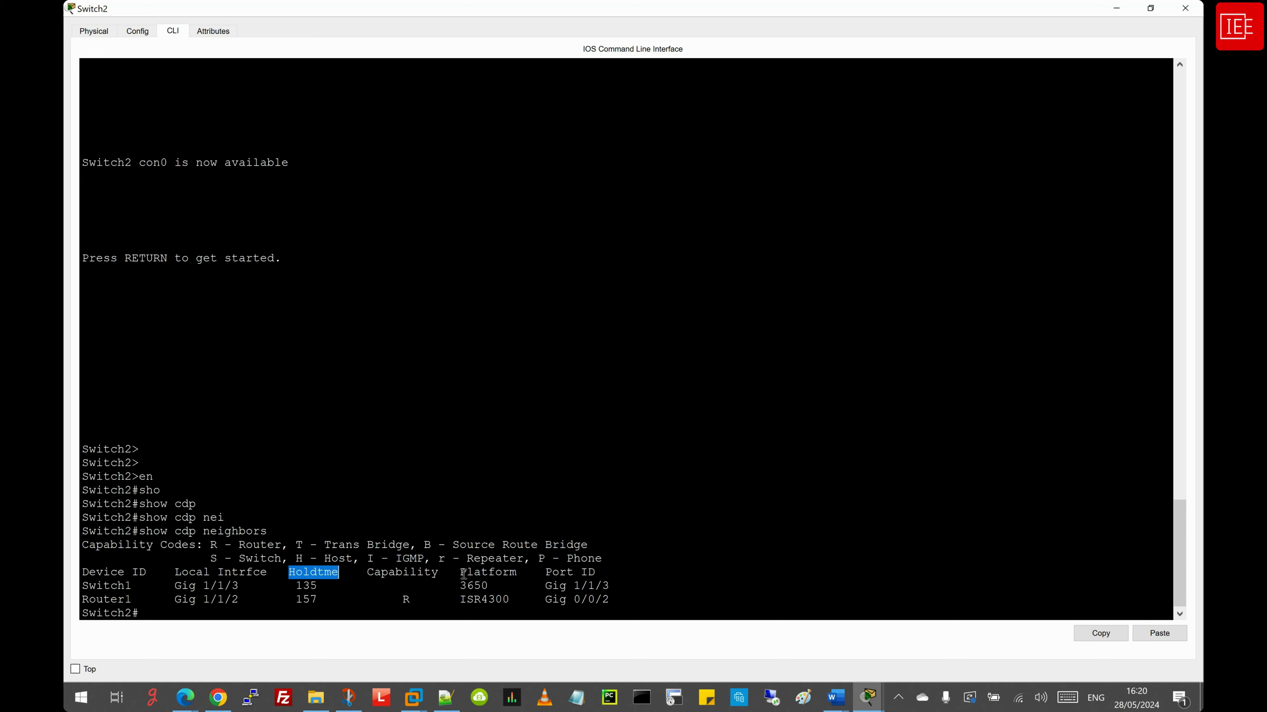
pyautogui.moveTo(463, 574); pyautogui.dragTo(69, 562)
pyautogui.click(170, 610)
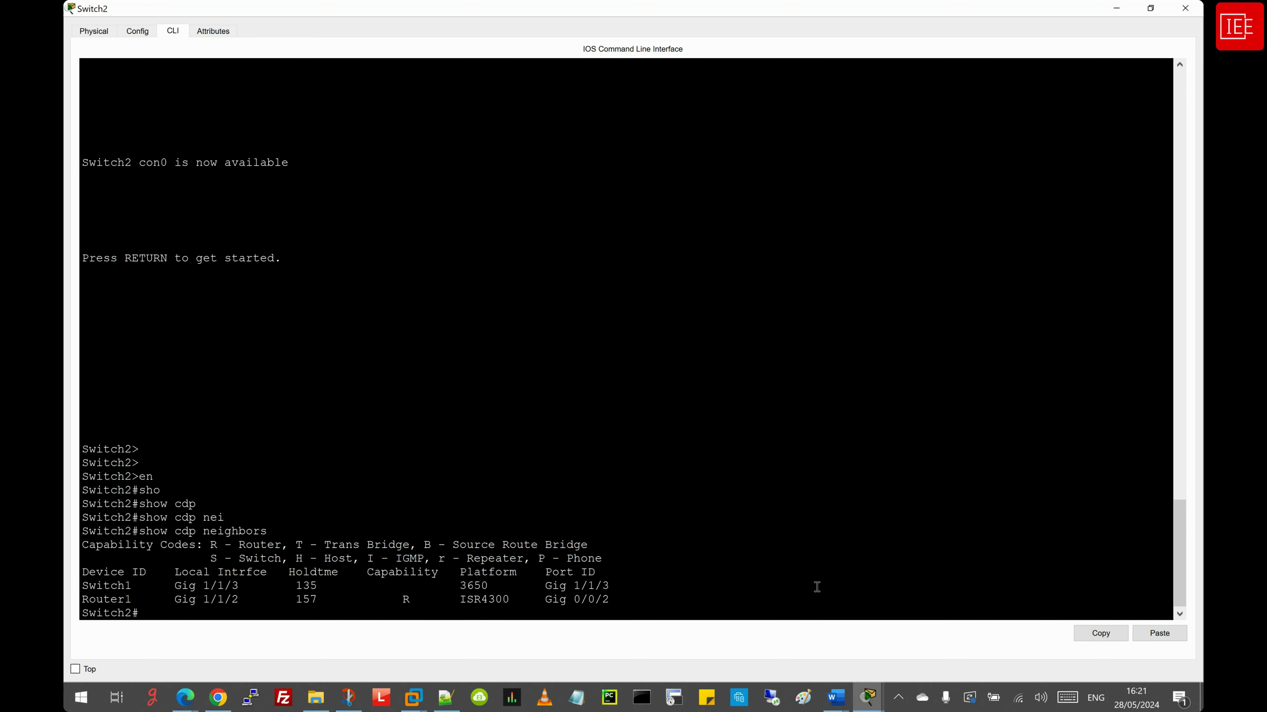
# Switch to Router1's CLI and list its directly connected Cisco devices with show cdp neighbors
pyautogui.click(871, 695)
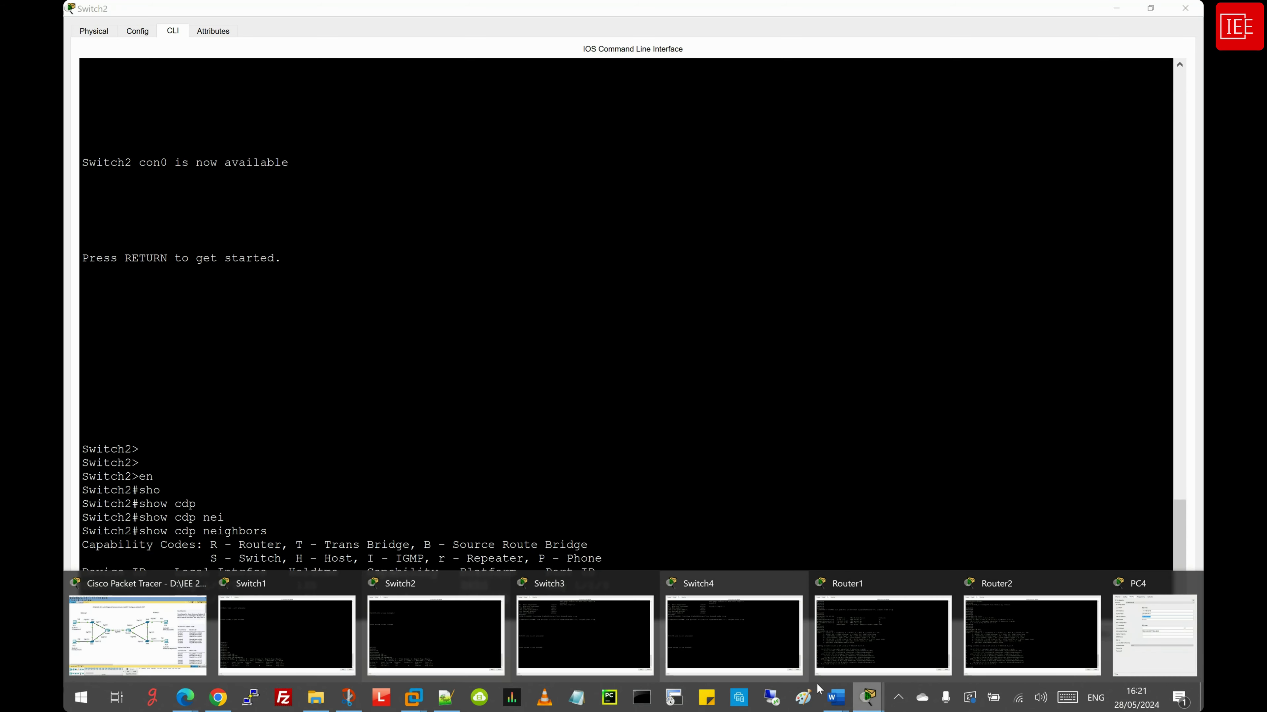
pyautogui.click(895, 630)
pyautogui.click(181, 603)
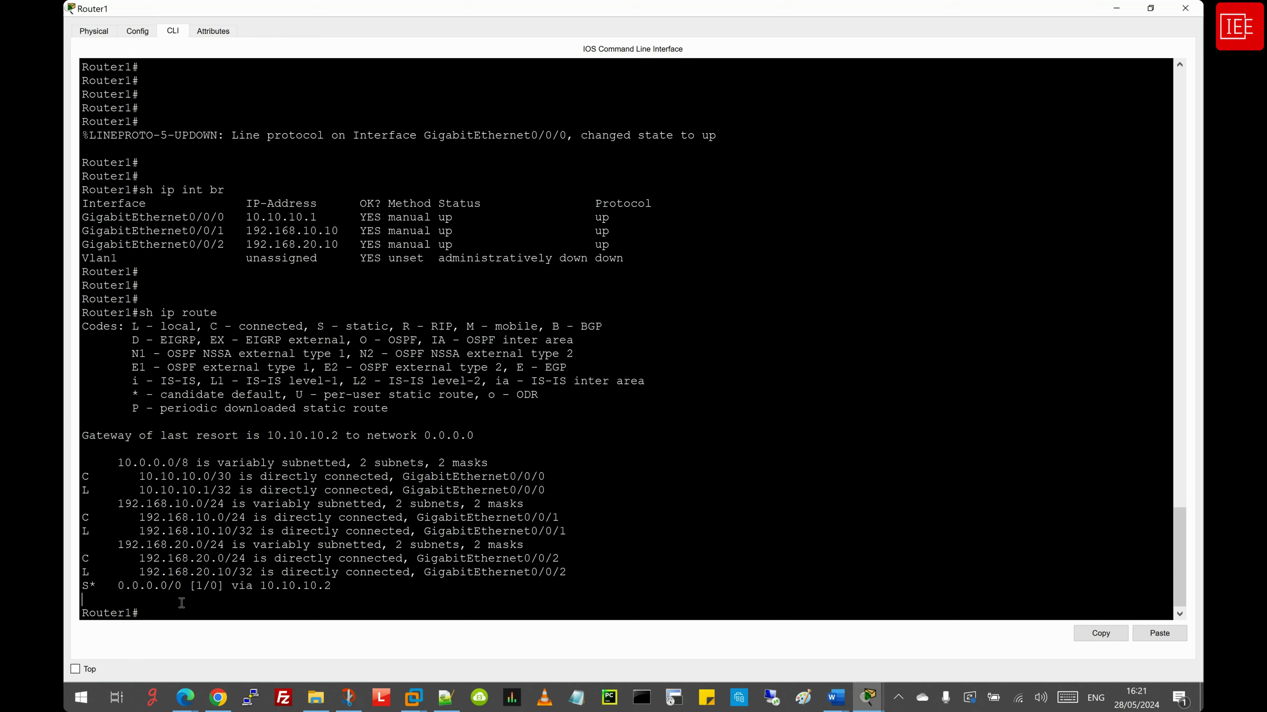
pyautogui.press('Return')
pyautogui.press('Return')
pyautogui.press('Return')
pyautogui.press('Return')
pyautogui.write('sh')
pyautogui.press('Tab')
pyautogui.write('cdp')
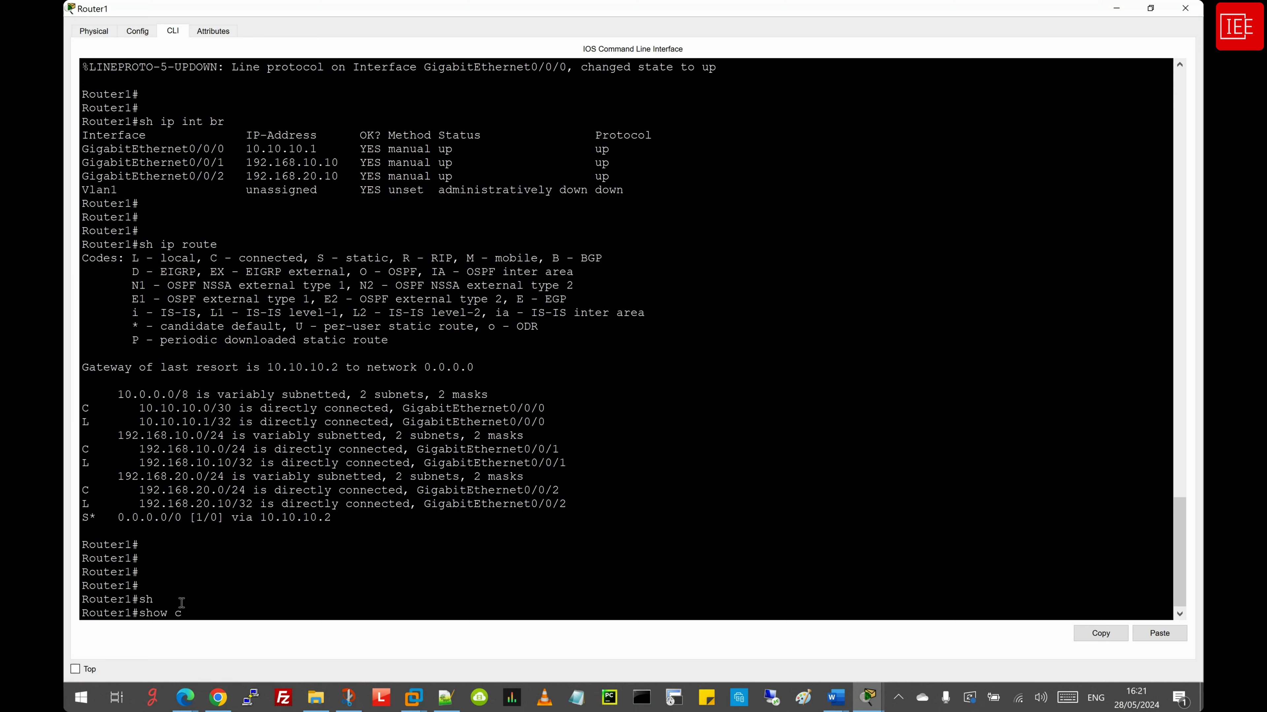
pyautogui.press('Tab')
pyautogui.write('nei')
pyautogui.press('Tab')
pyautogui.press('Return')
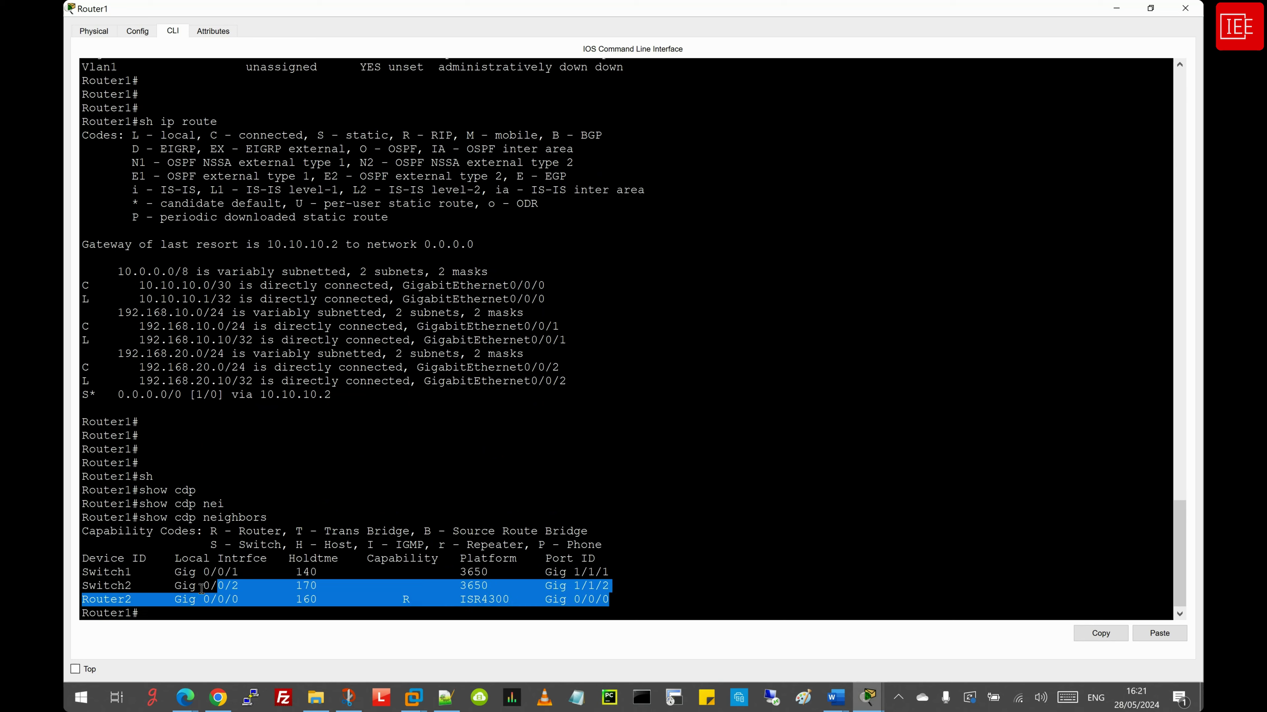
# Examine the neighbor entries in Router1's CDP table, including Router2's Port ID, platform and capability
pyautogui.moveTo(641, 603); pyautogui.dragTo(83, 575)
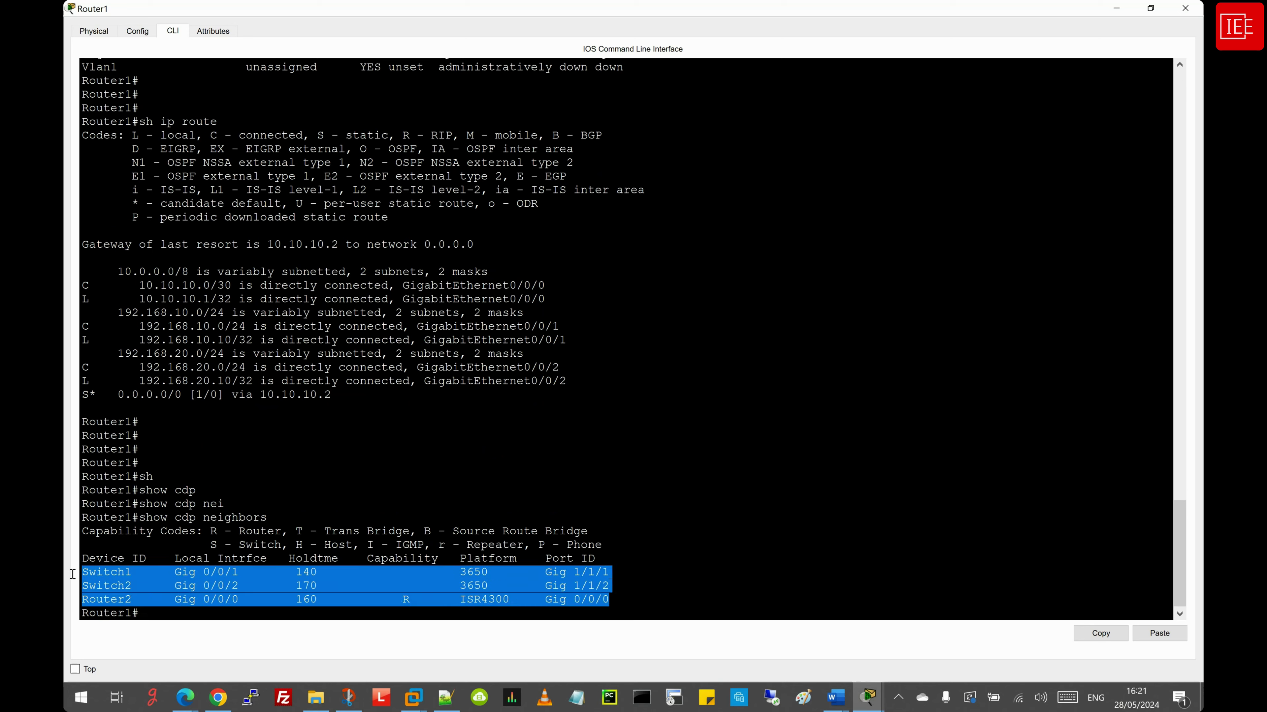
pyautogui.click(150, 608)
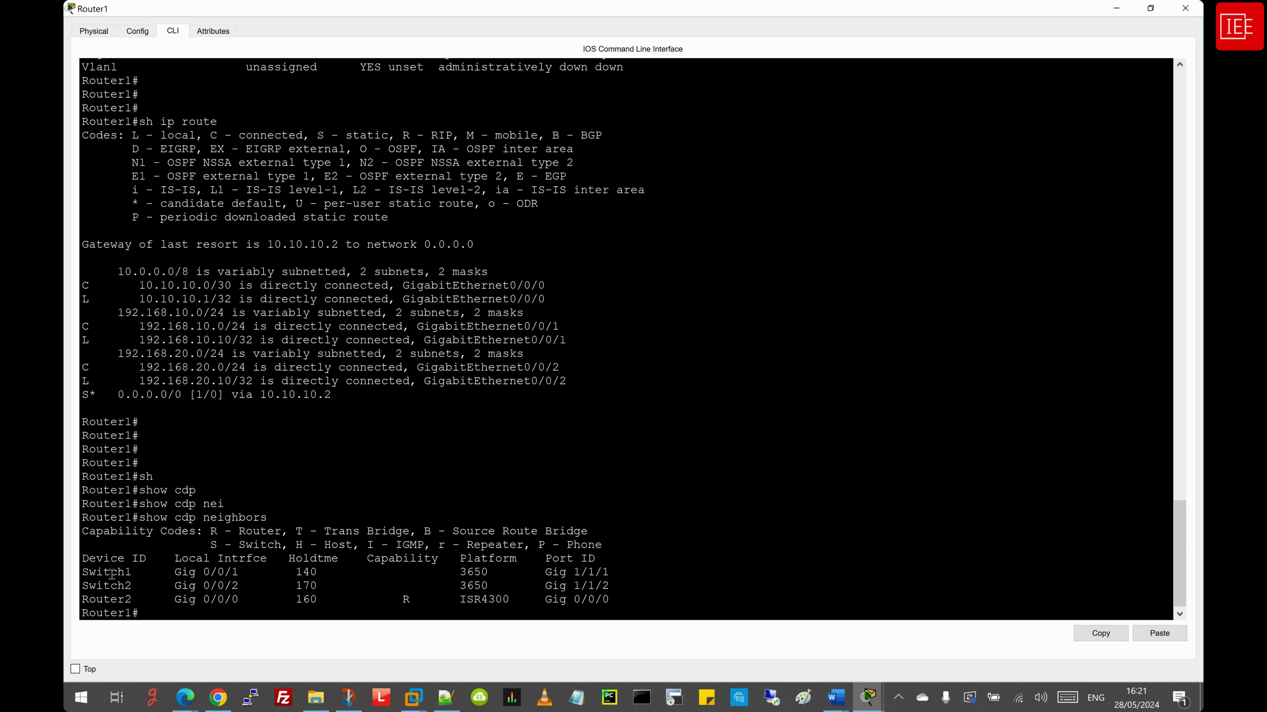
pyautogui.moveTo(83, 573); pyautogui.dragTo(76, 605)
pyautogui.click(152, 615)
pyautogui.moveTo(133, 601); pyautogui.dragTo(72, 603)
pyautogui.moveTo(545, 600); pyautogui.dragTo(617, 598)
pyautogui.click(553, 601)
pyautogui.doubleClick(494, 600)
pyautogui.moveTo(402, 600); pyautogui.dragTo(410, 599)
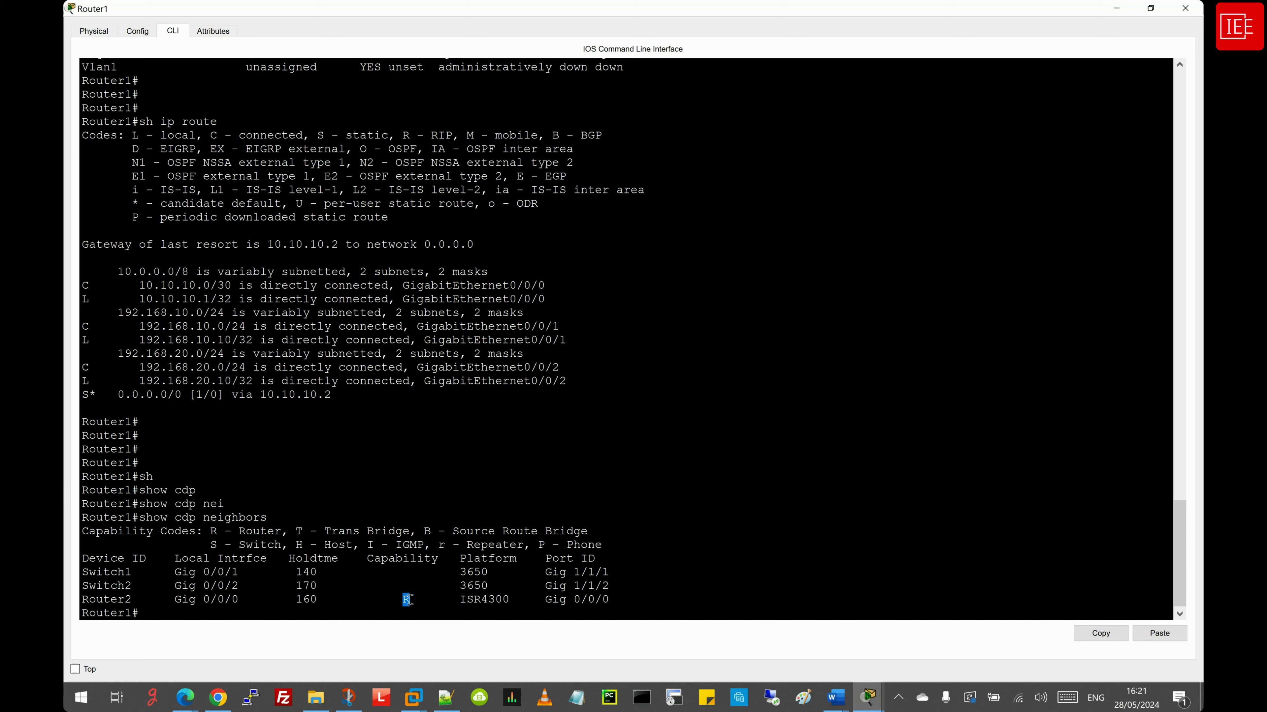
pyautogui.doubleClick(464, 600)
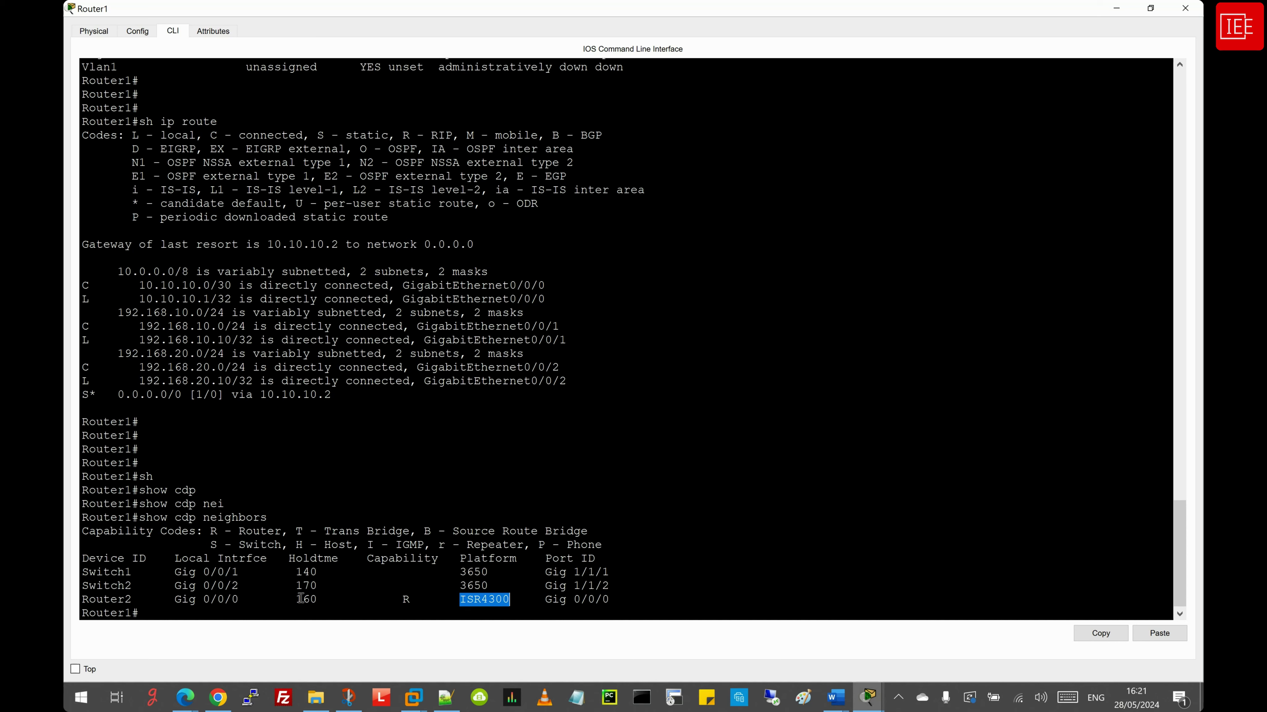
pyautogui.click(130, 614)
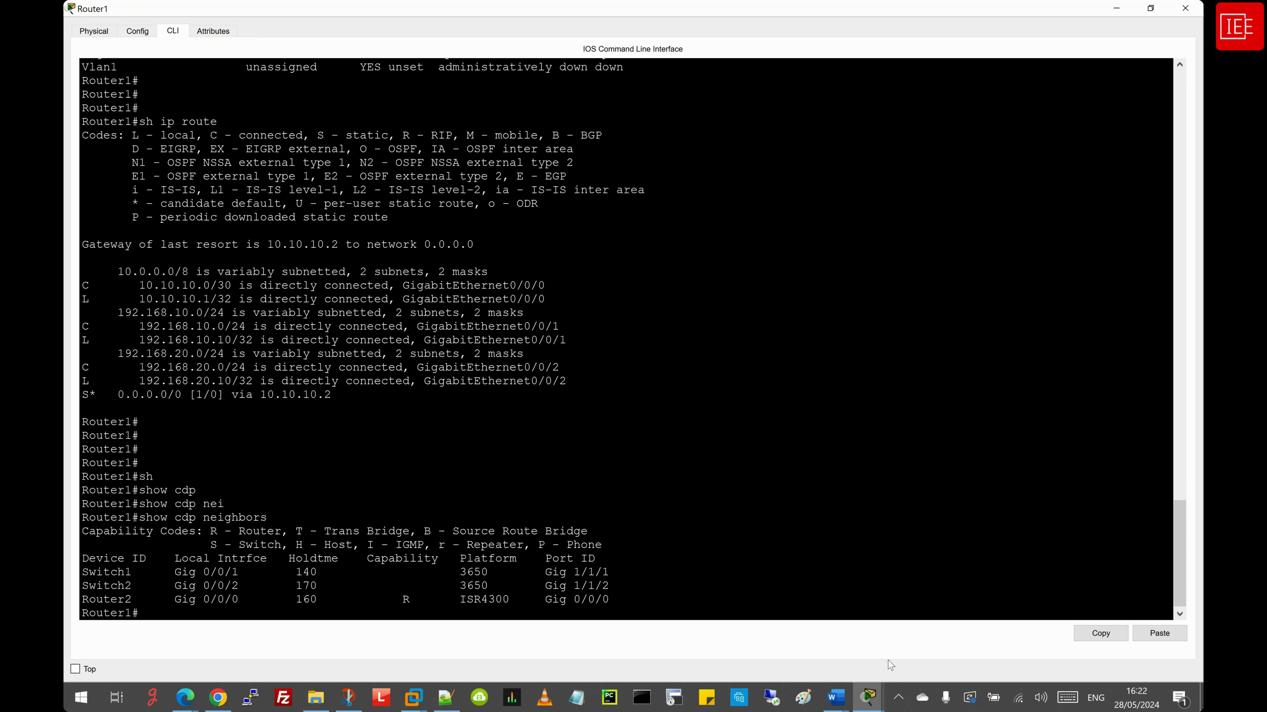
# Switch to Switch1's CLI and enter global configuration mode with configure terminal
pyautogui.click(868, 698)
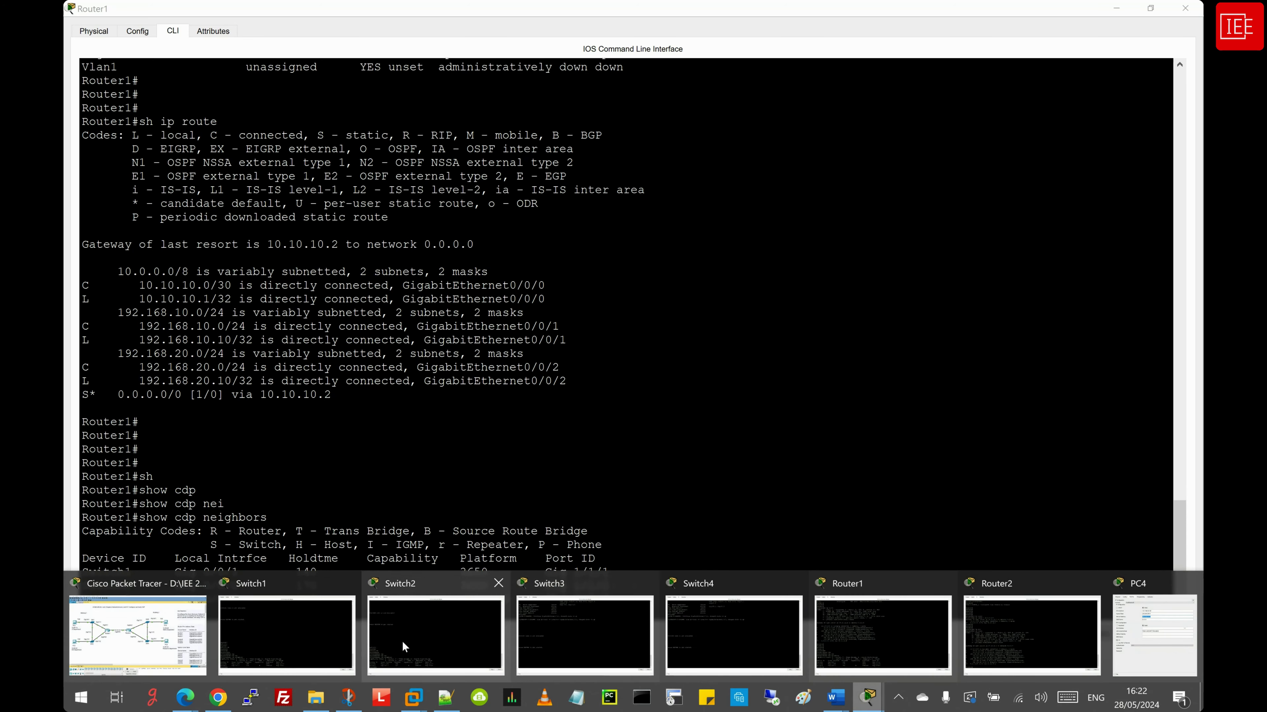
pyautogui.click(349, 629)
pyautogui.press('Return')
pyautogui.write('config')
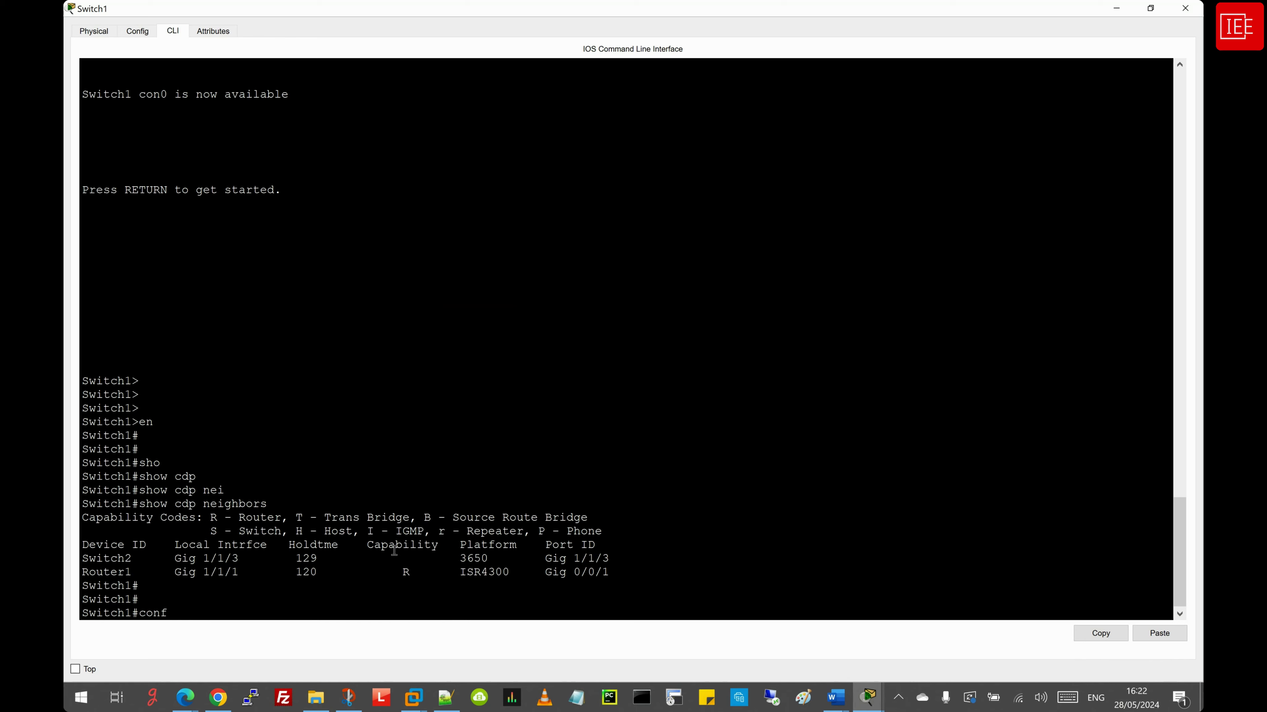
pyautogui.press('Tab')
pyautogui.write('ter')
pyautogui.press('Tab')
pyautogui.press('Return')
pyautogui.press('Return')
pyautogui.press('Return')
pyautogui.press('Return')
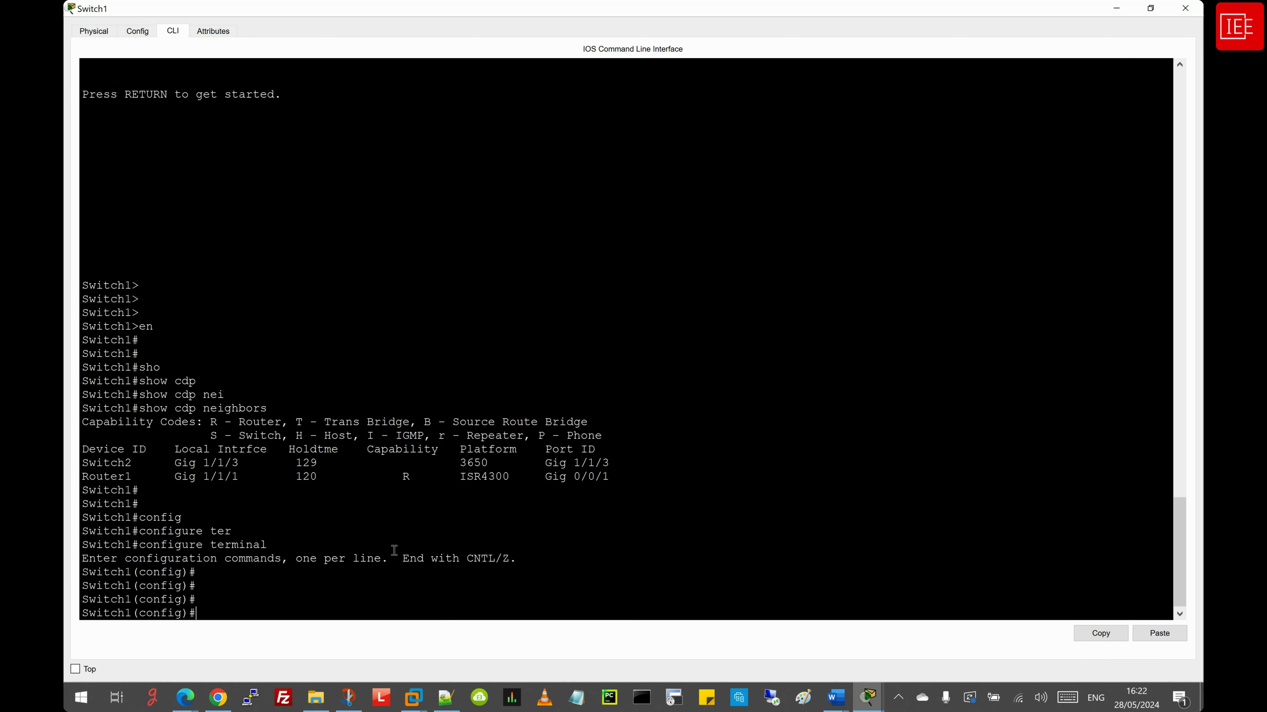
# Disable CDP globally on Switch1 with no cdp run and return to privileged EXEC mode with end
pyautogui.write('no cdp')
pyautogui.press('Tab')
pyautogui.write('ru')
pyautogui.press('Tab')
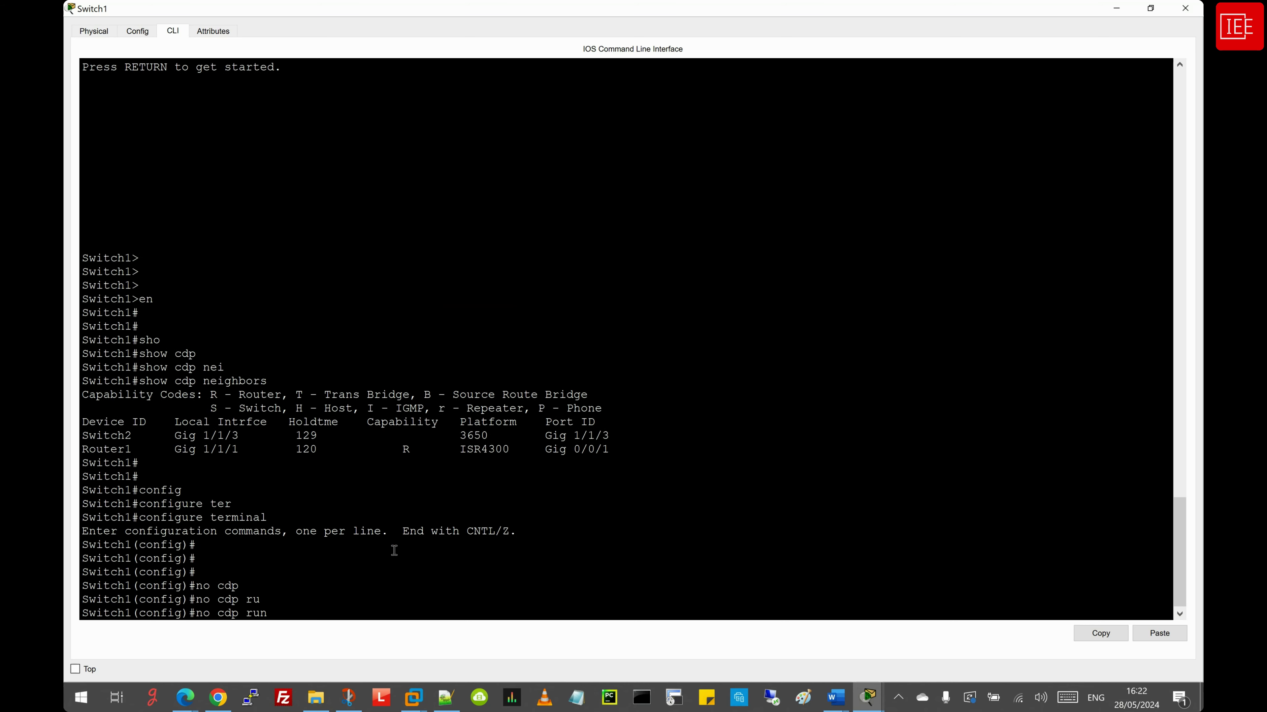
pyautogui.press('Return')
pyautogui.press('Return')
pyautogui.press('Return')
pyautogui.press('Return')
pyautogui.press('Return')
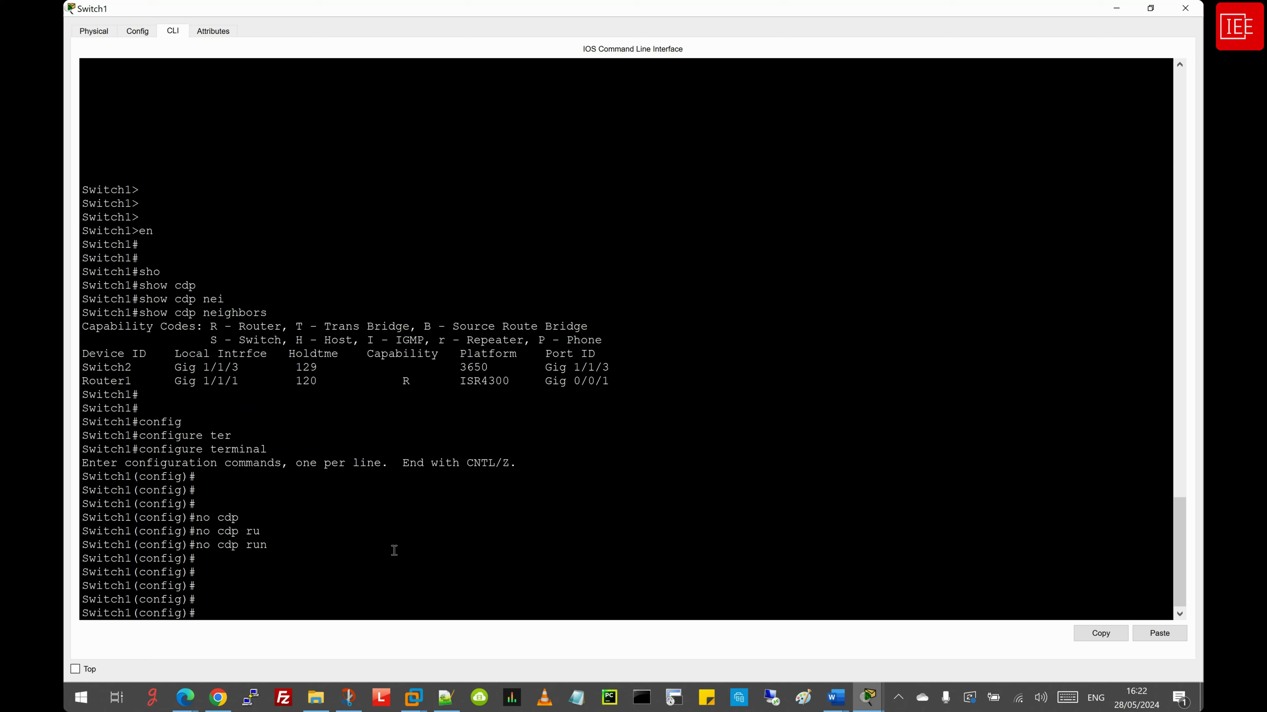
pyautogui.write('end')
pyautogui.press('Return')
pyautogui.press('Return')
pyautogui.press('Return')
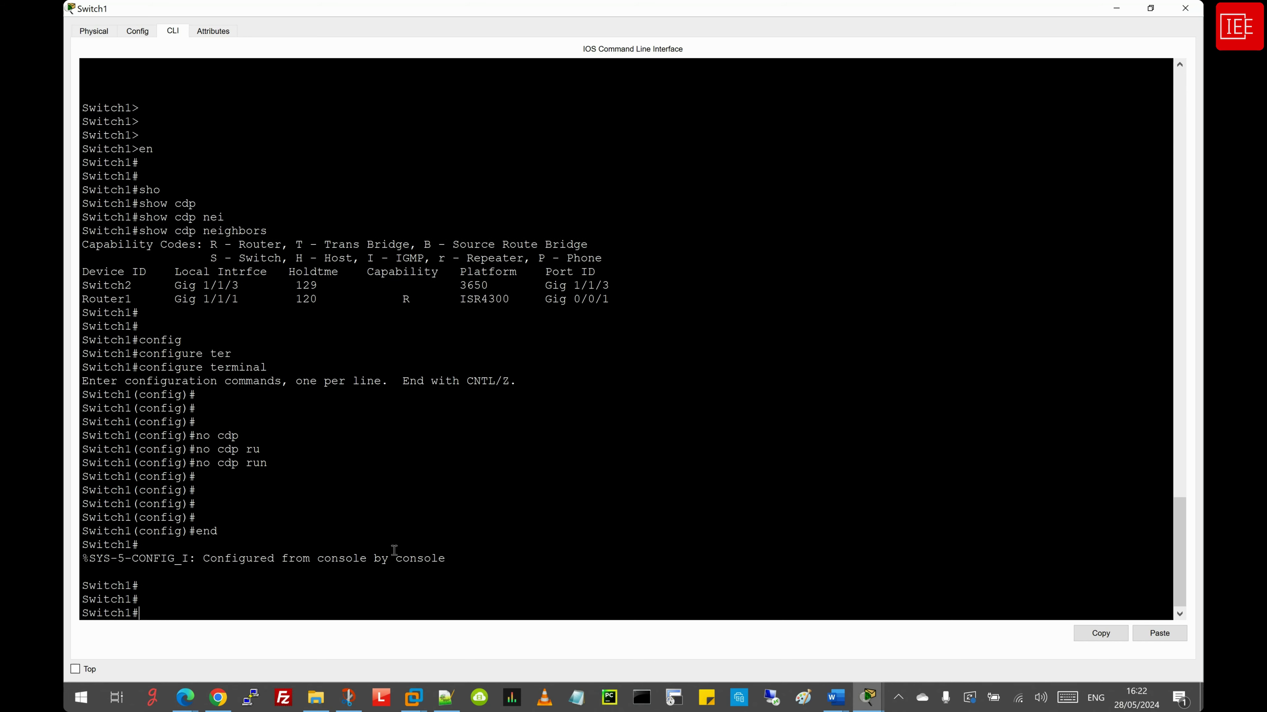
# Check CDP on Switch1 with show cdp neighbors and examine the command's response
pyautogui.write('sh')
pyautogui.press('Tab')
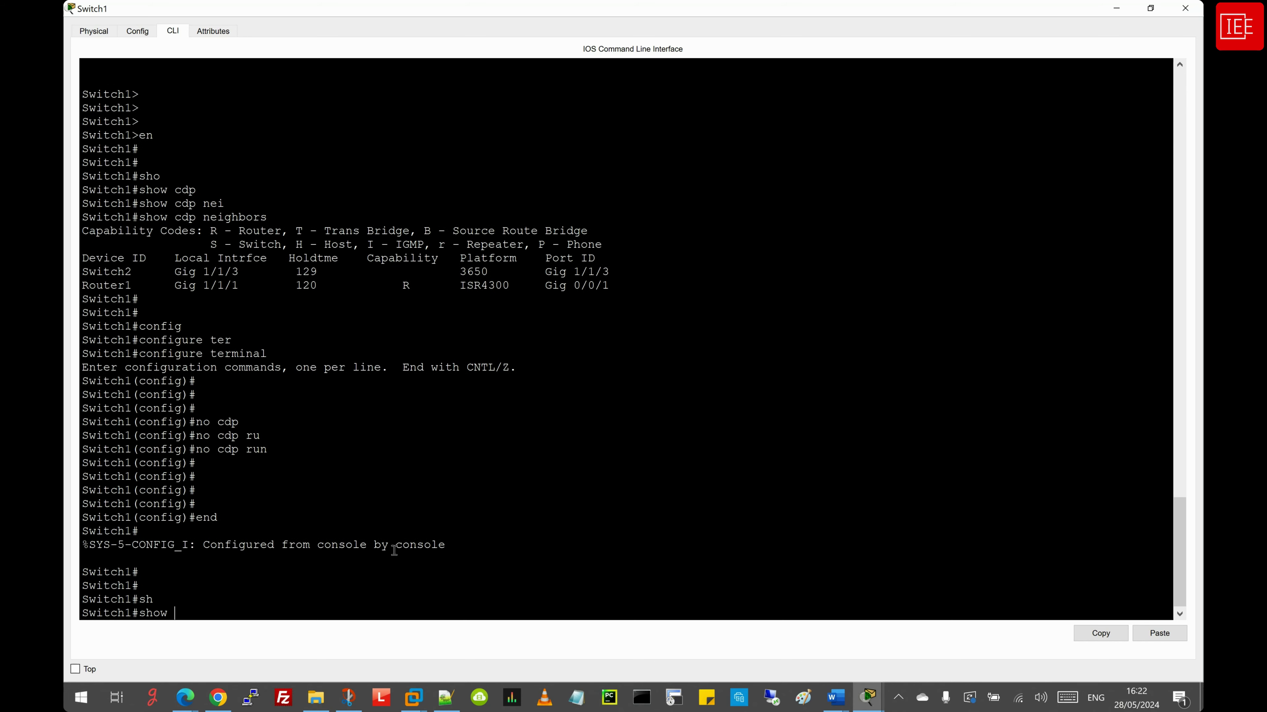
pyautogui.write('cdp')
pyautogui.press('Tab')
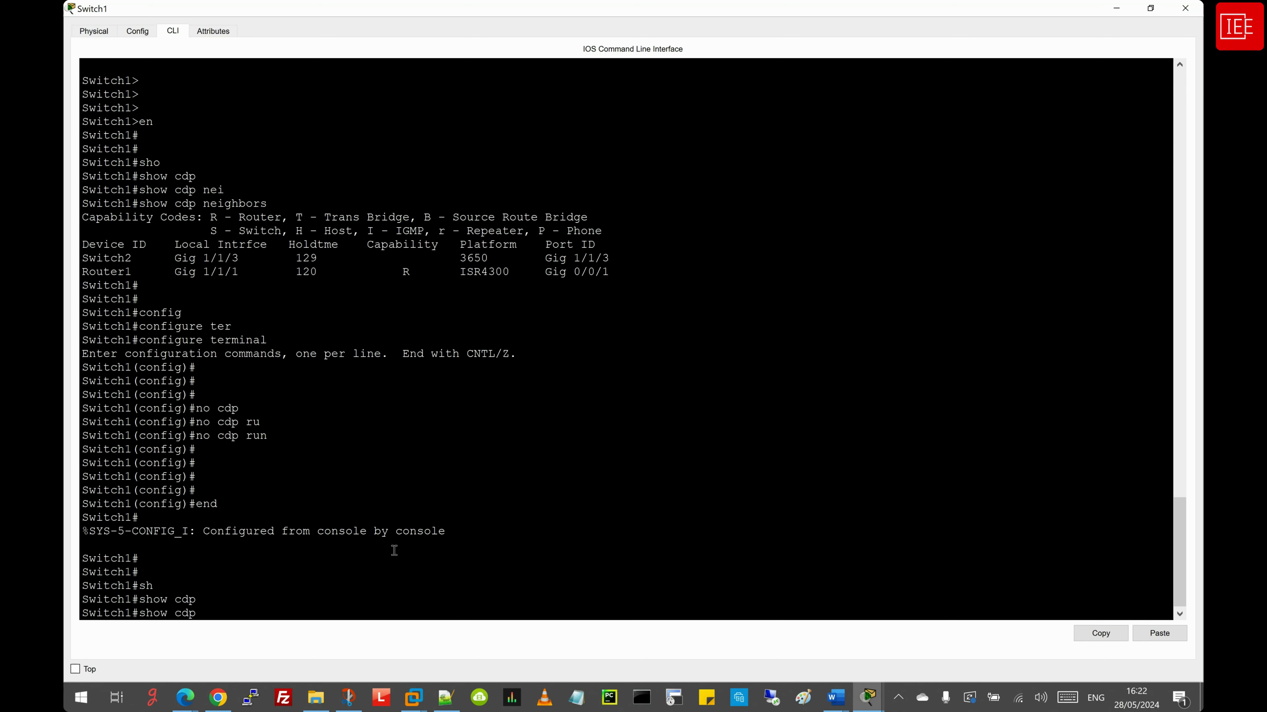
pyautogui.write('ne')
pyautogui.press('Tab')
pyautogui.press('Return')
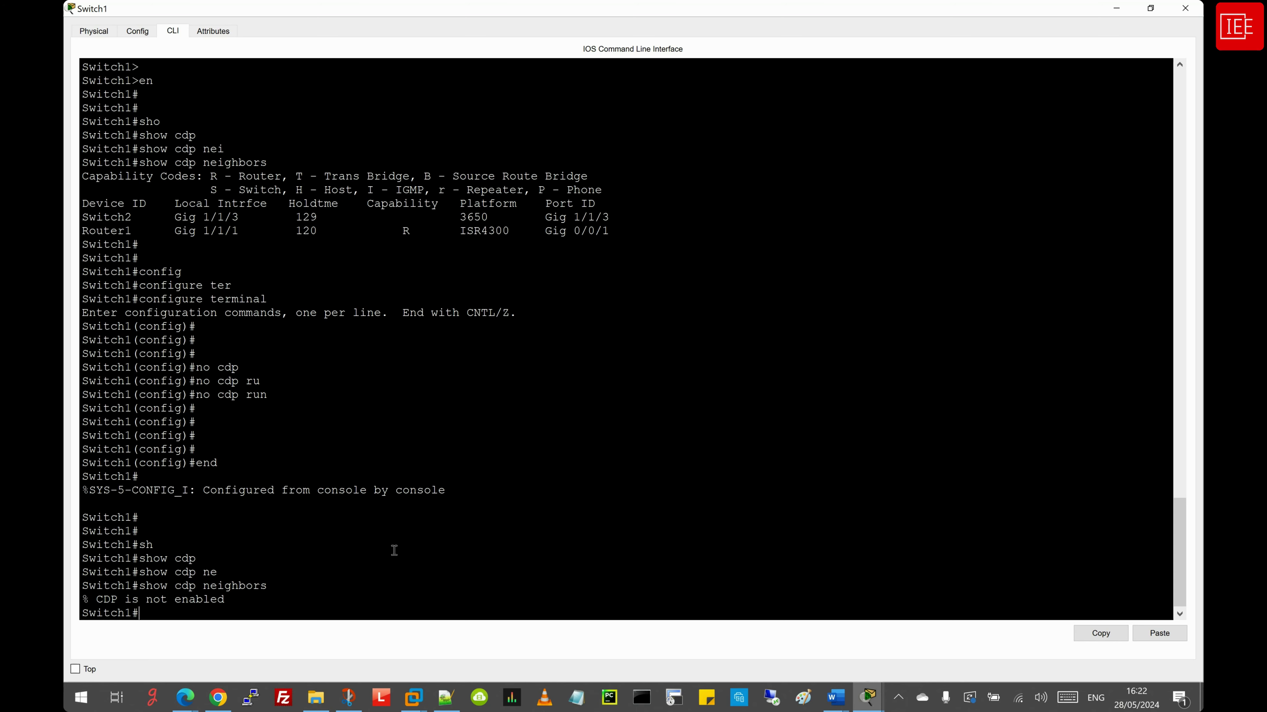
pyautogui.moveTo(140, 613); pyautogui.dragTo(67, 583)
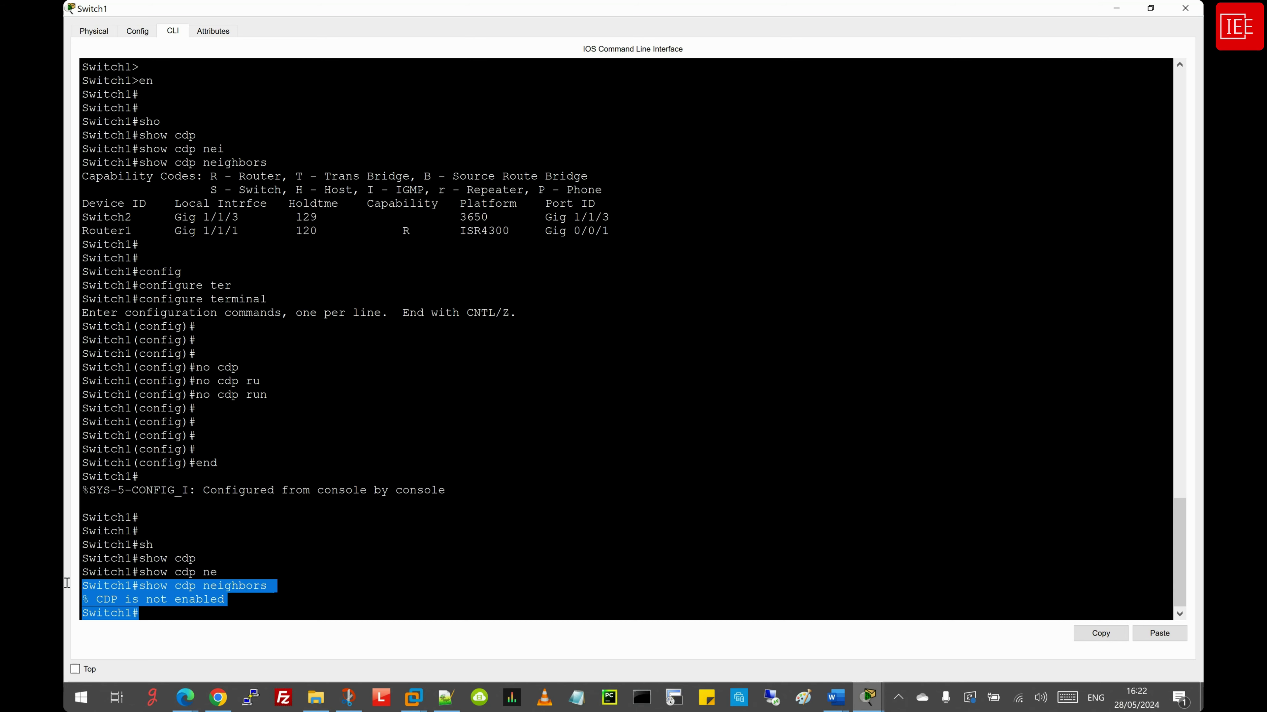
pyautogui.click(171, 605)
# Switch to Switch2's CLI and list its CDP neighbors again with show cdp neighbors
pyautogui.click(871, 707)
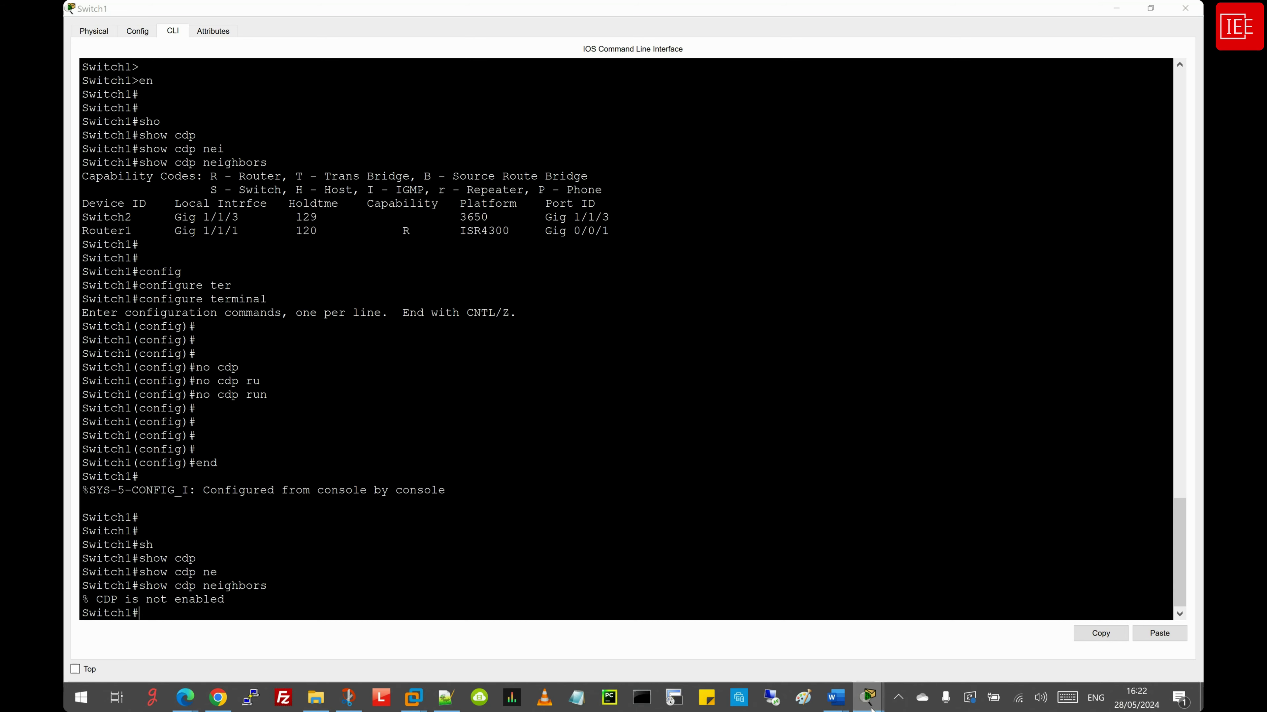
pyautogui.click(422, 644)
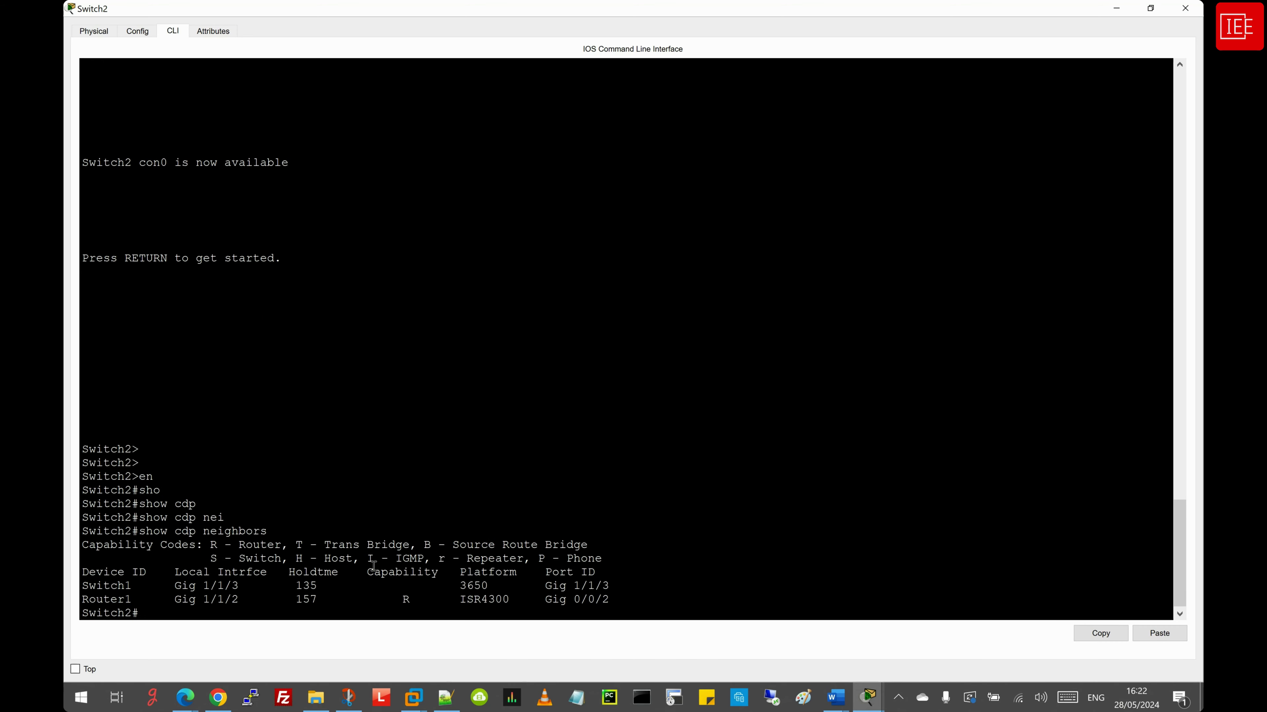
pyautogui.press('Return')
pyautogui.press('Return')
pyautogui.press('Up')
pyautogui.press('Return')
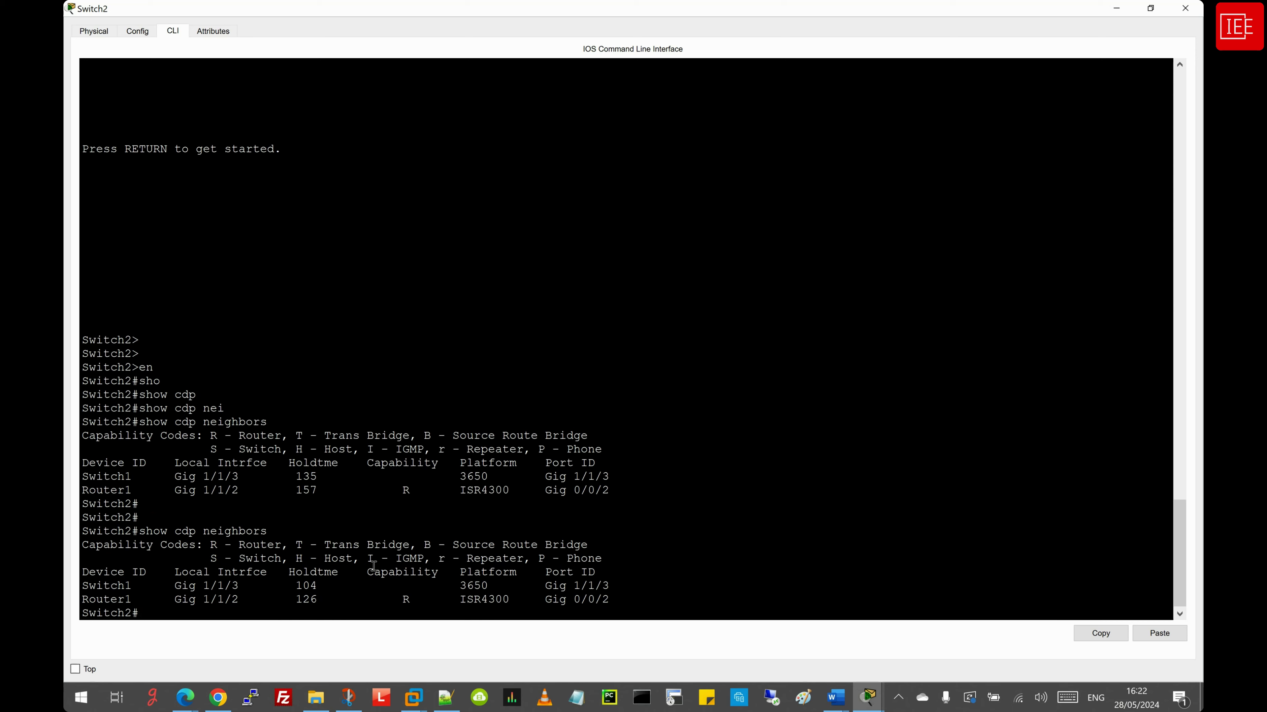
# Examine the Switch1 entry and its holdtime in Switch2's latest CDP neighbor table
pyautogui.moveTo(131, 587); pyautogui.dragTo(75, 588)
pyautogui.click(261, 592)
pyautogui.moveTo(294, 588); pyautogui.dragTo(317, 590)
pyautogui.click(166, 615)
pyautogui.moveTo(81, 586); pyautogui.dragTo(631, 593)
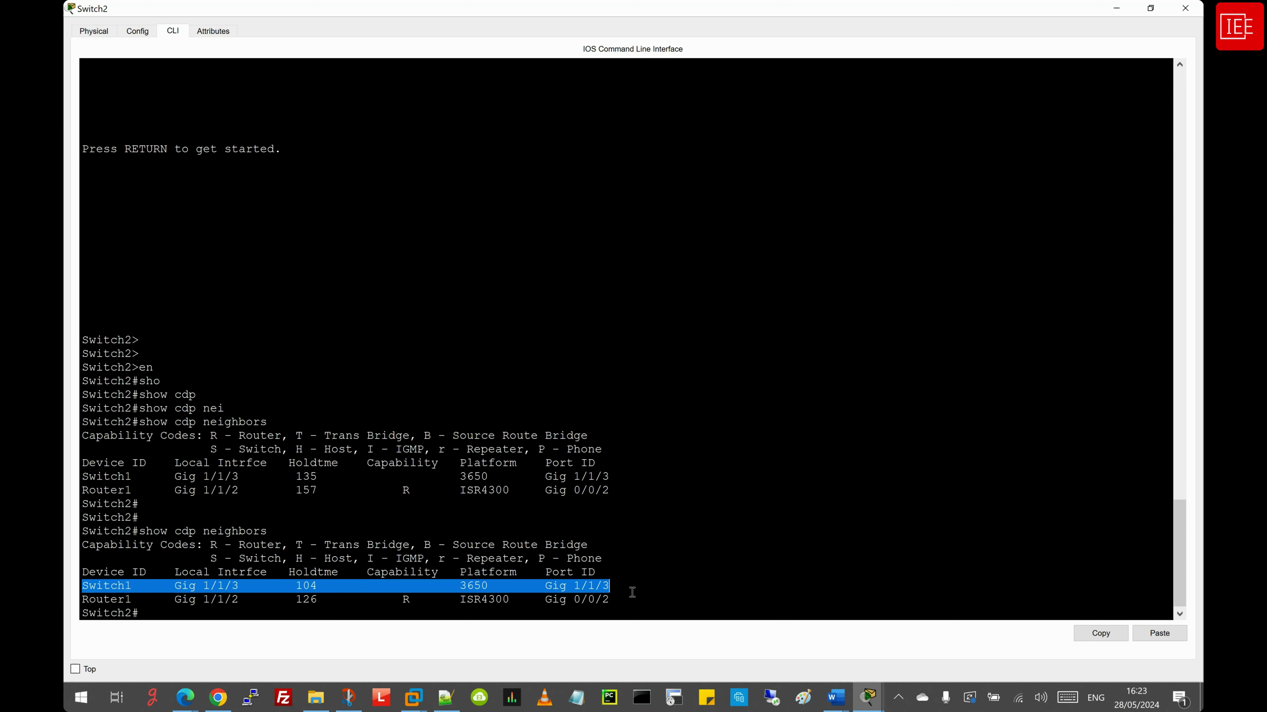
pyautogui.click(319, 601)
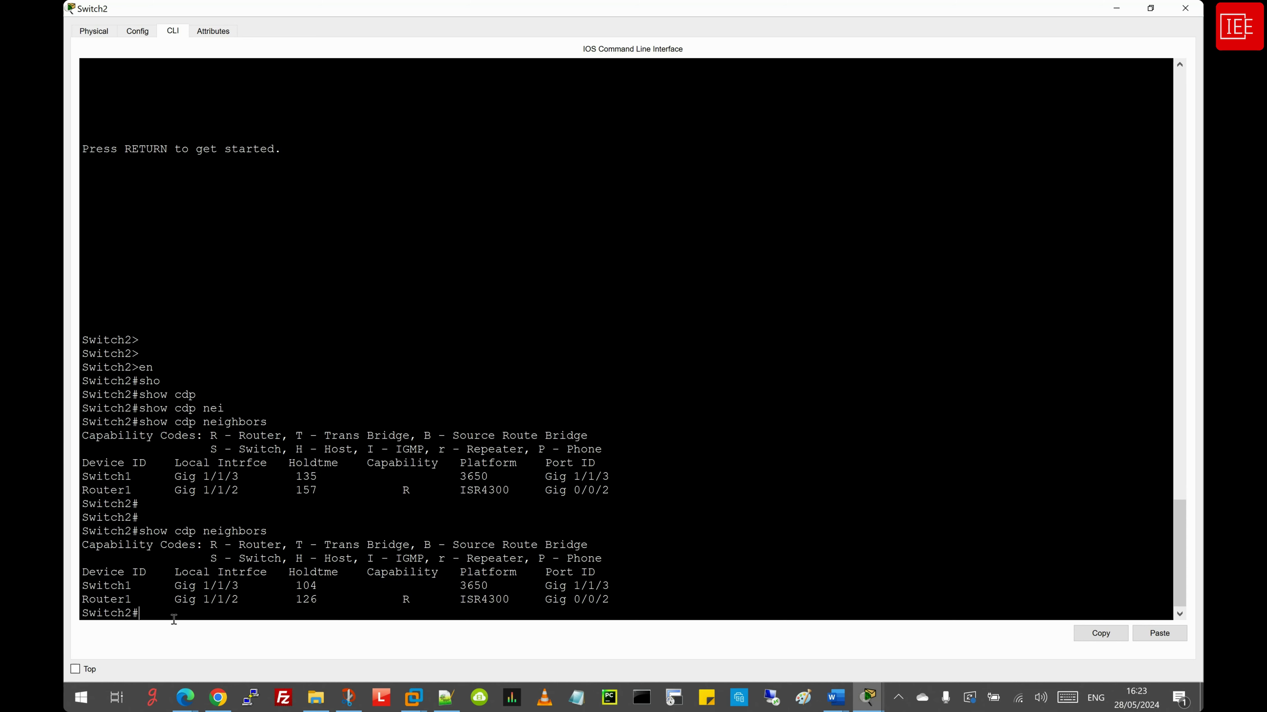
# Rerun show cdp neighbors on Switch2 three more times to track the holdtime of the Switch1 entry
pyautogui.press('Up')
pyautogui.press('Return')
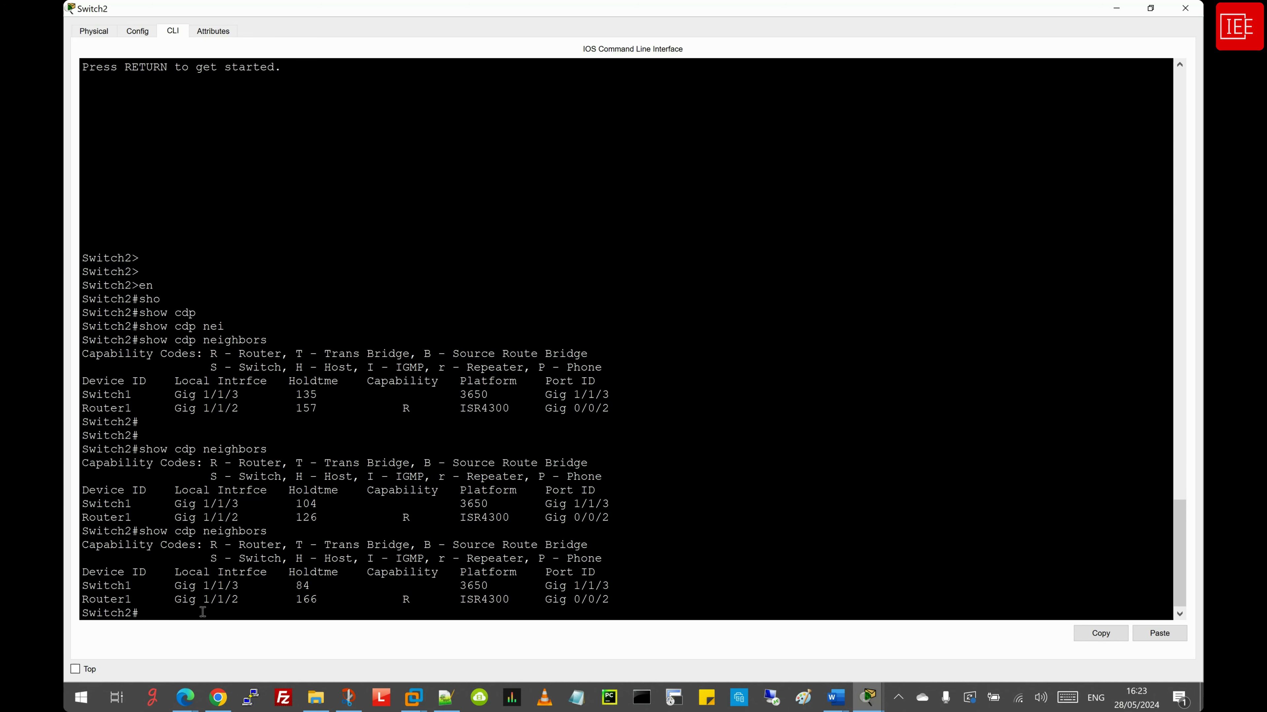
pyautogui.press('Return')
pyautogui.press('Up')
pyautogui.press('Return')
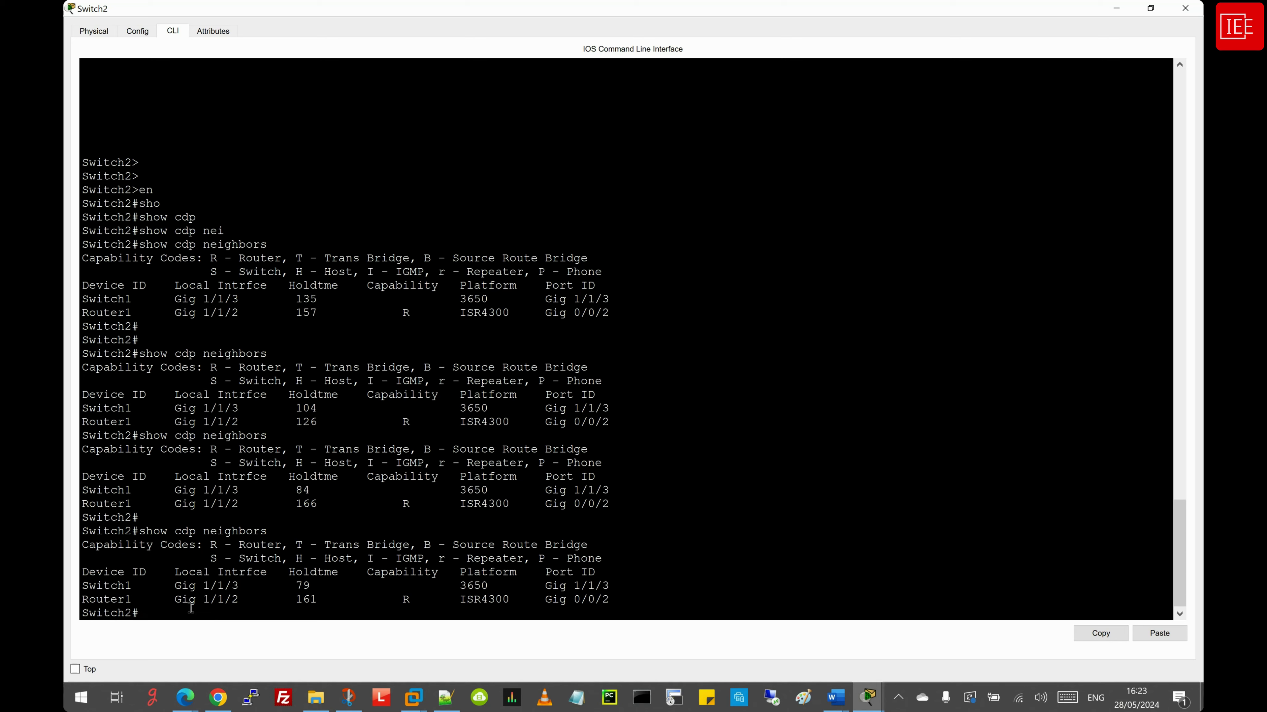
pyautogui.moveTo(87, 589); pyautogui.dragTo(640, 585)
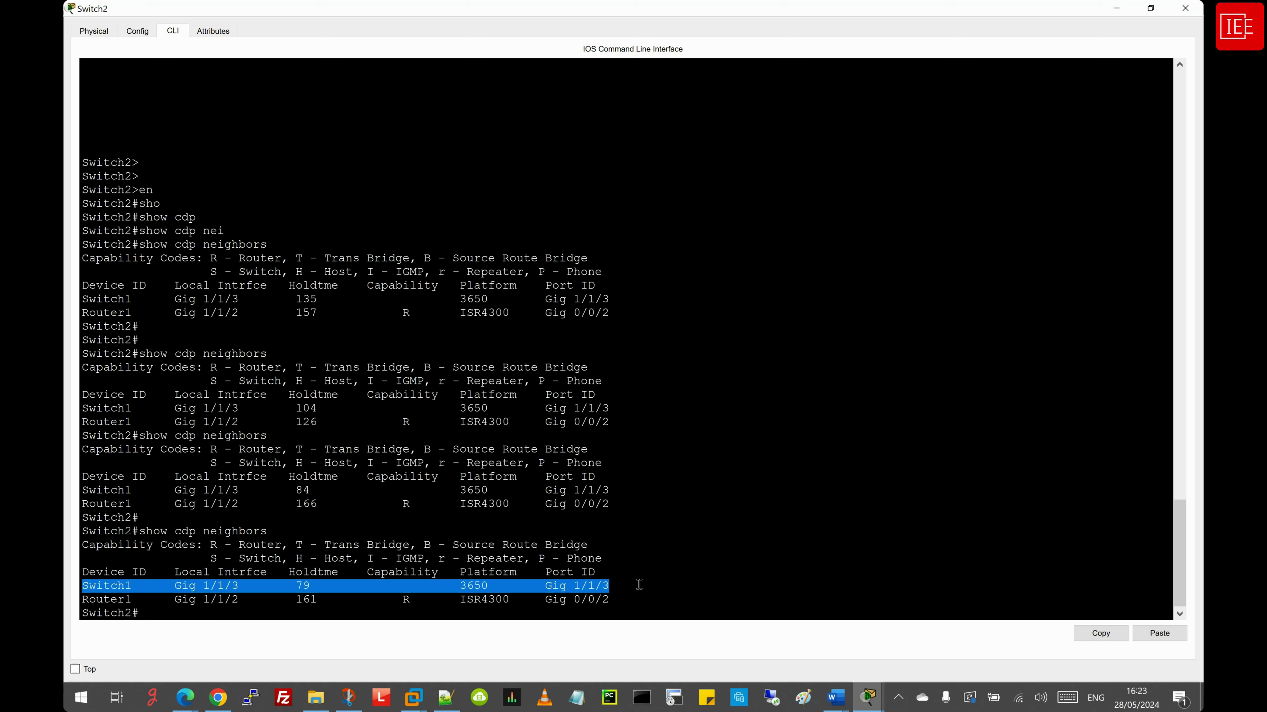
pyautogui.click(159, 617)
pyautogui.press('Up')
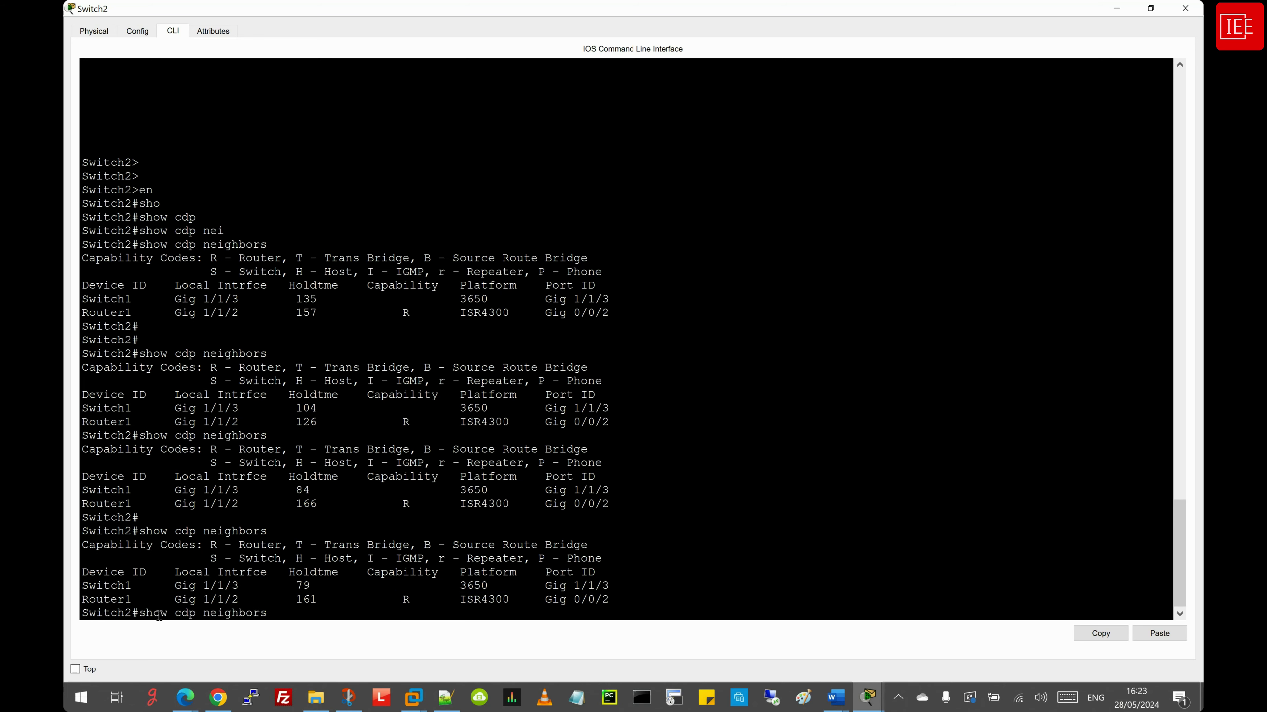
pyautogui.press('Return')
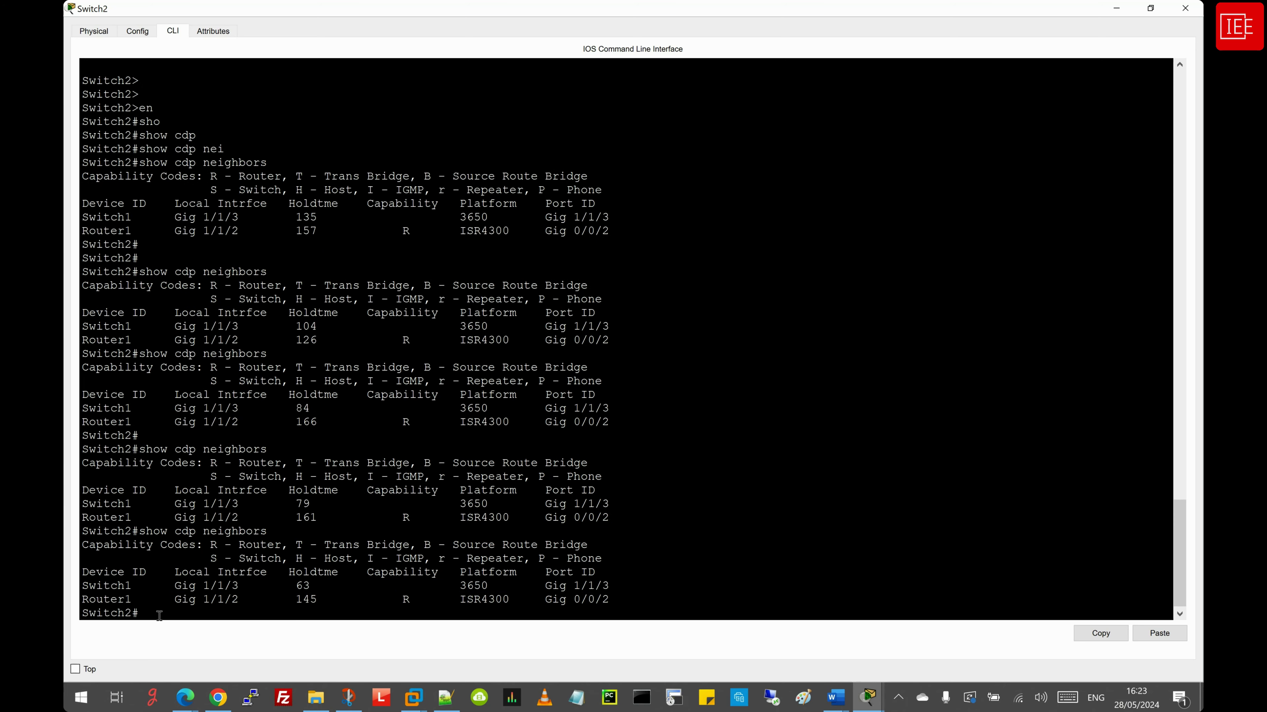
# Keep rerunning show cdp neighbors on Switch2 until the Switch1 entry's holdtime expires
pyautogui.press('Return')
pyautogui.press('Up')
pyautogui.press('Return')
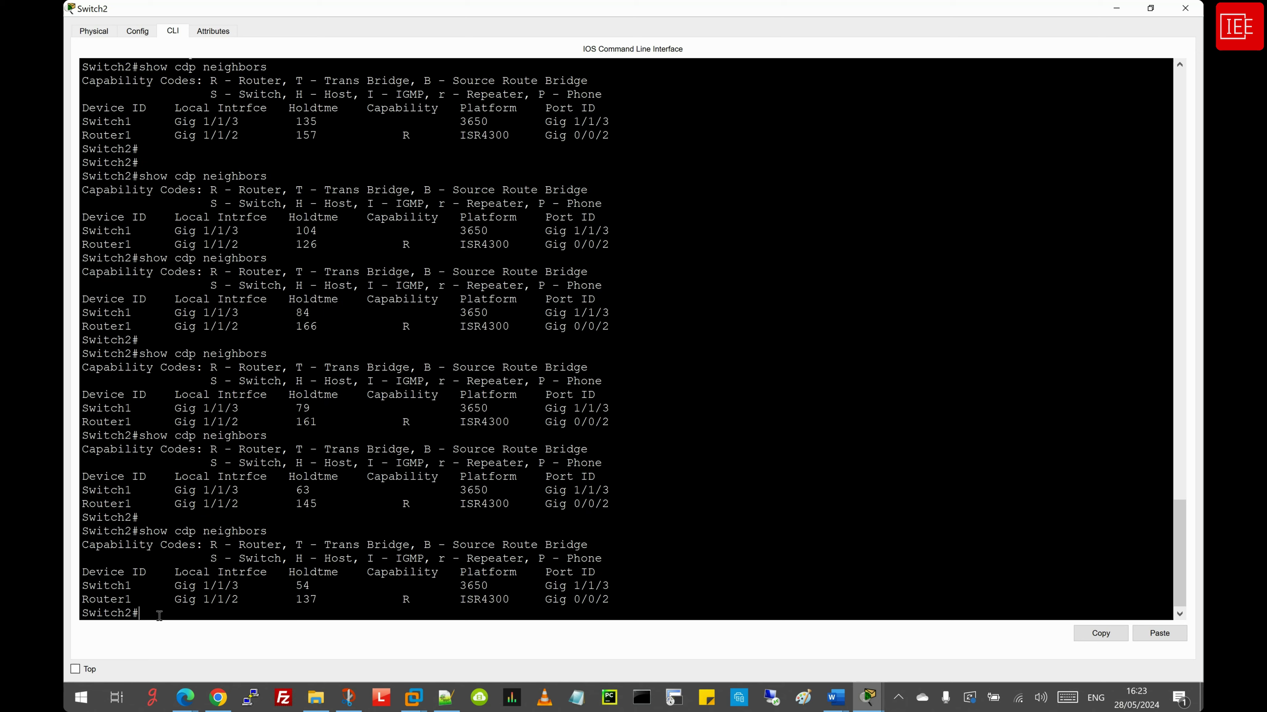
pyautogui.press('Return')
pyautogui.press('Up')
pyautogui.press('Return')
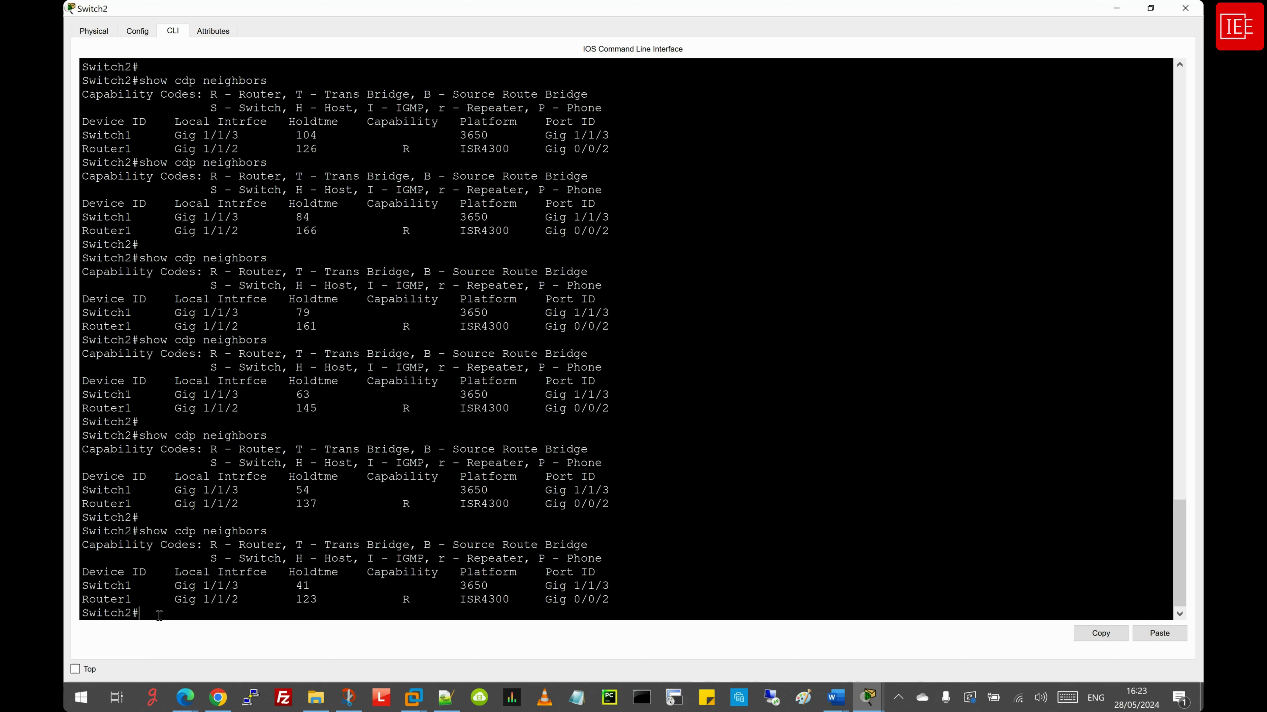
pyautogui.press('Up')
pyautogui.press('Return')
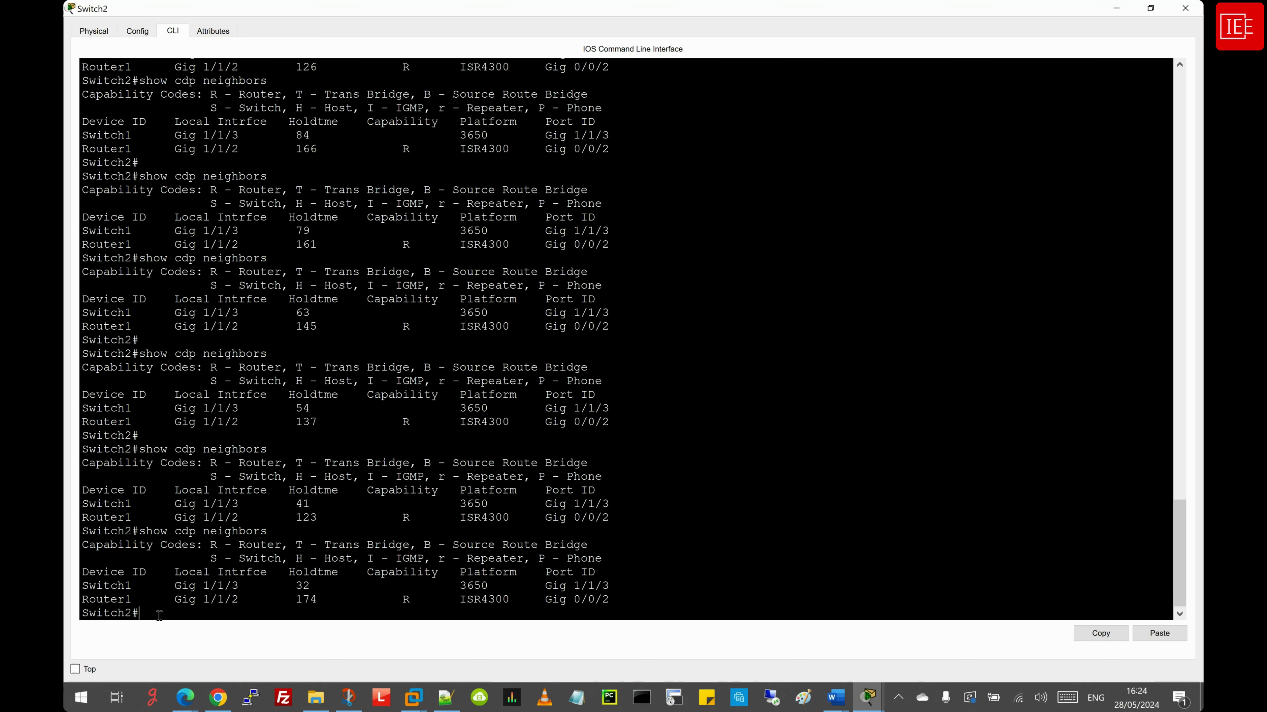
pyautogui.press('Up')
pyautogui.press('Return')
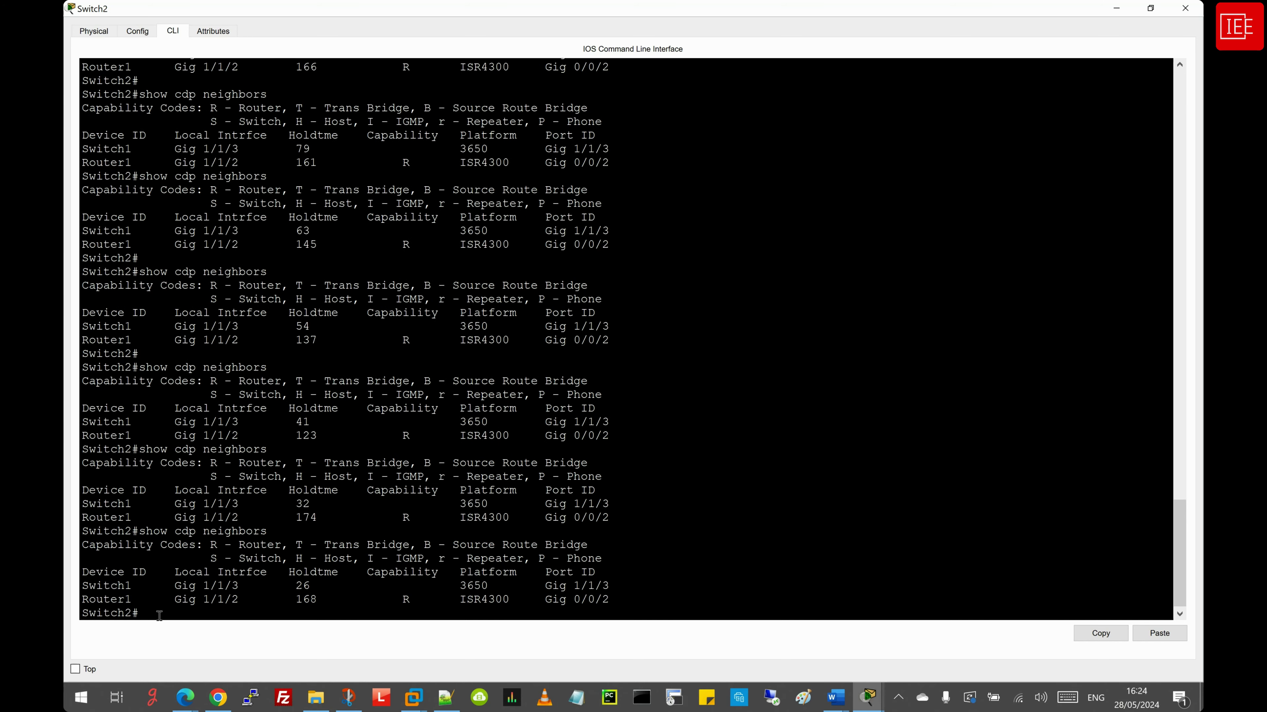
pyautogui.press('Up')
pyautogui.press('Return')
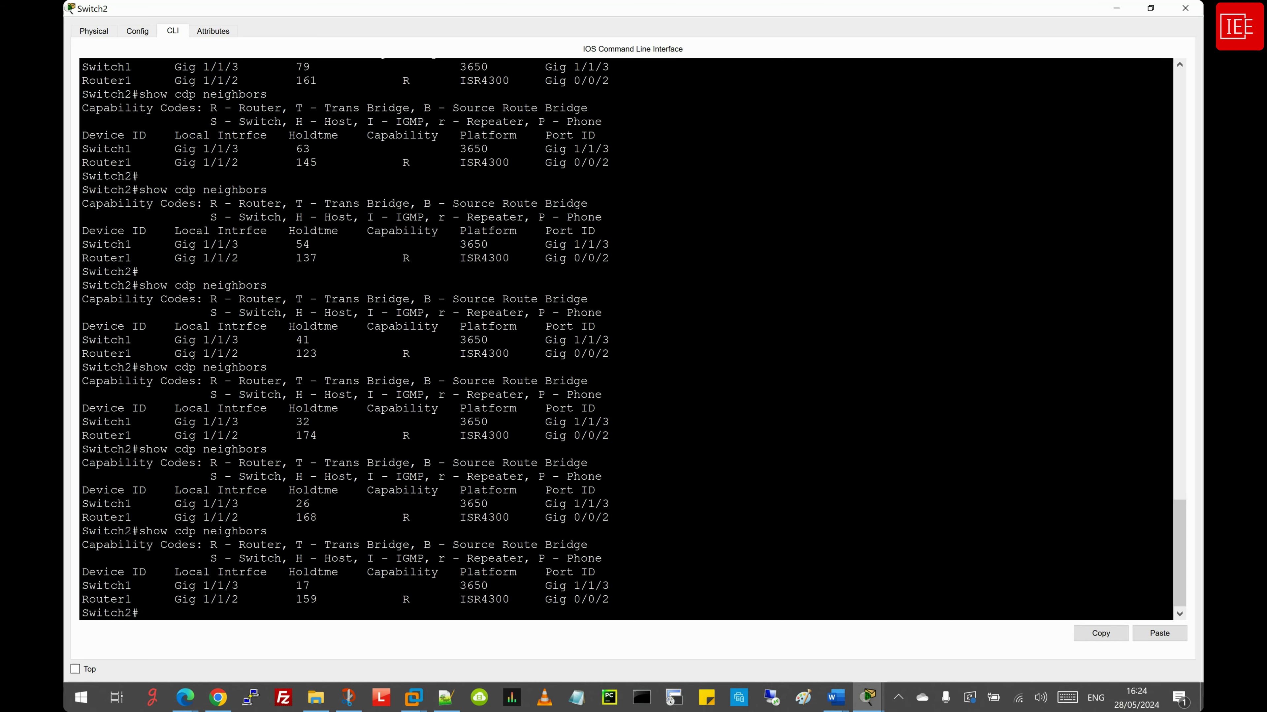
pyautogui.press('Up')
pyautogui.press('Return')
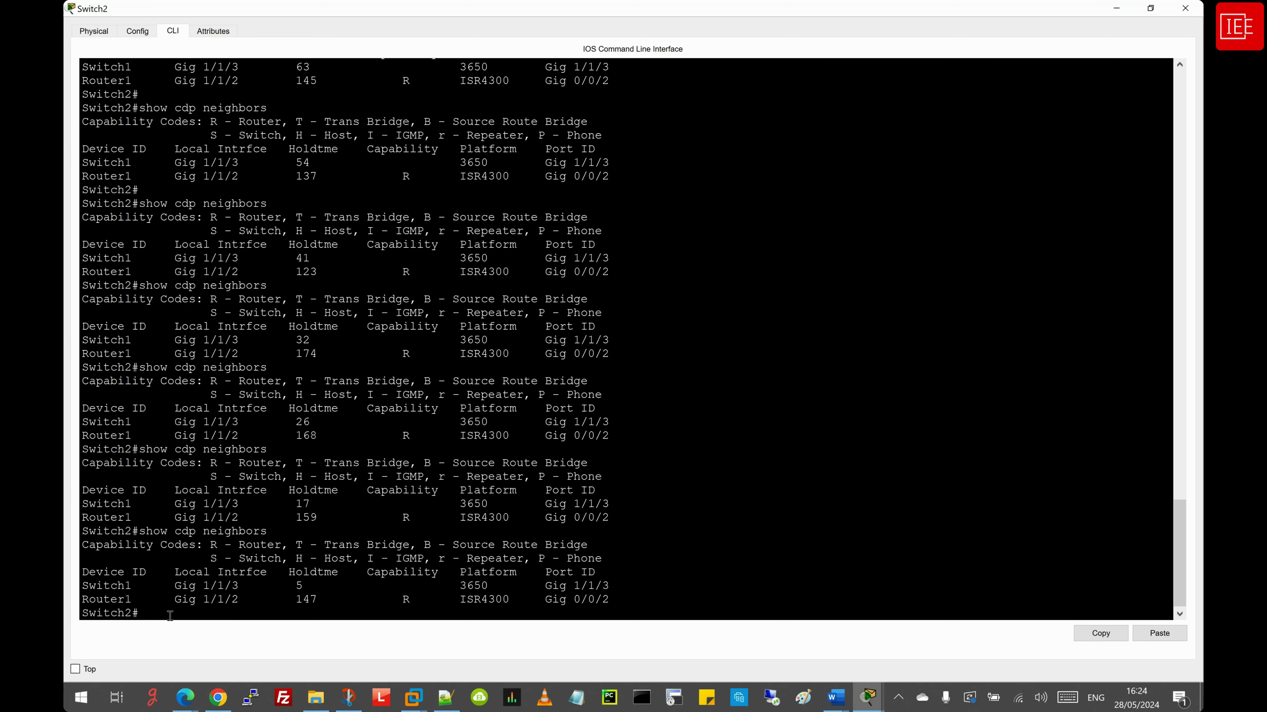
pyautogui.press('Return')
pyautogui.press('Up')
pyautogui.press('Return')
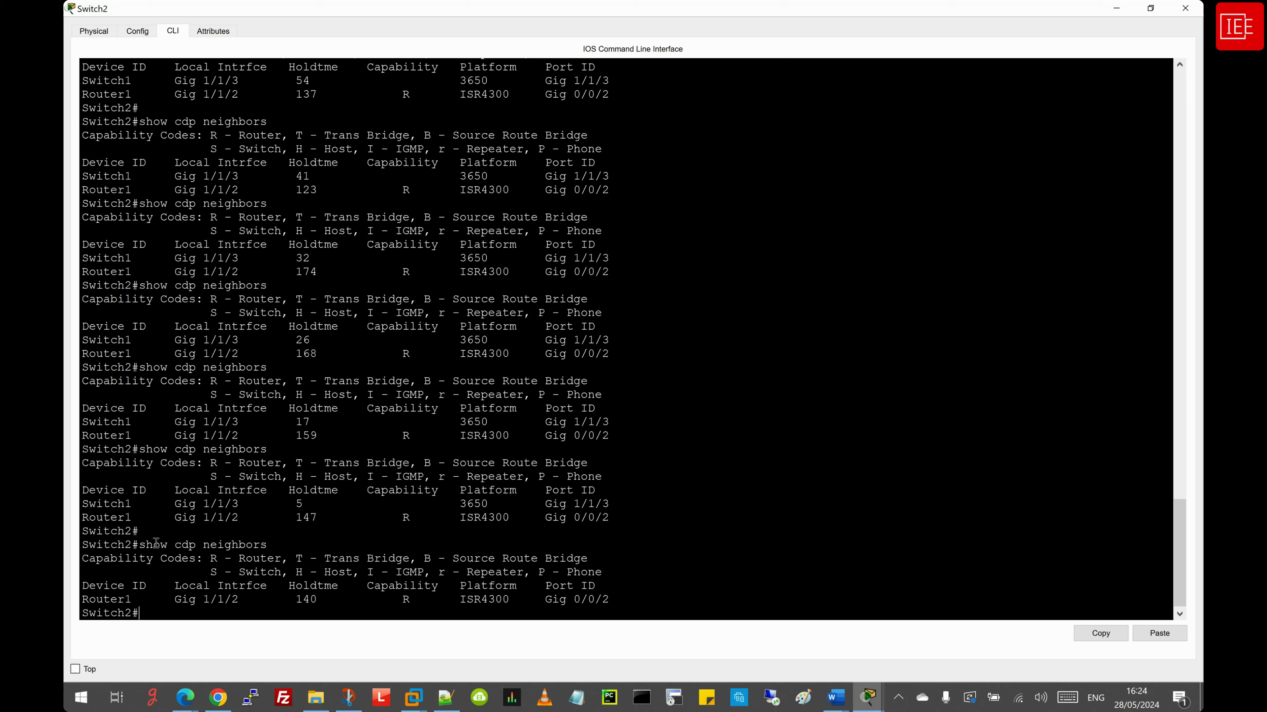
# Compare the Switch1 entry in the previous neighbor table with the Router1 entry in the latest one
pyautogui.moveTo(90, 505); pyautogui.dragTo(630, 509)
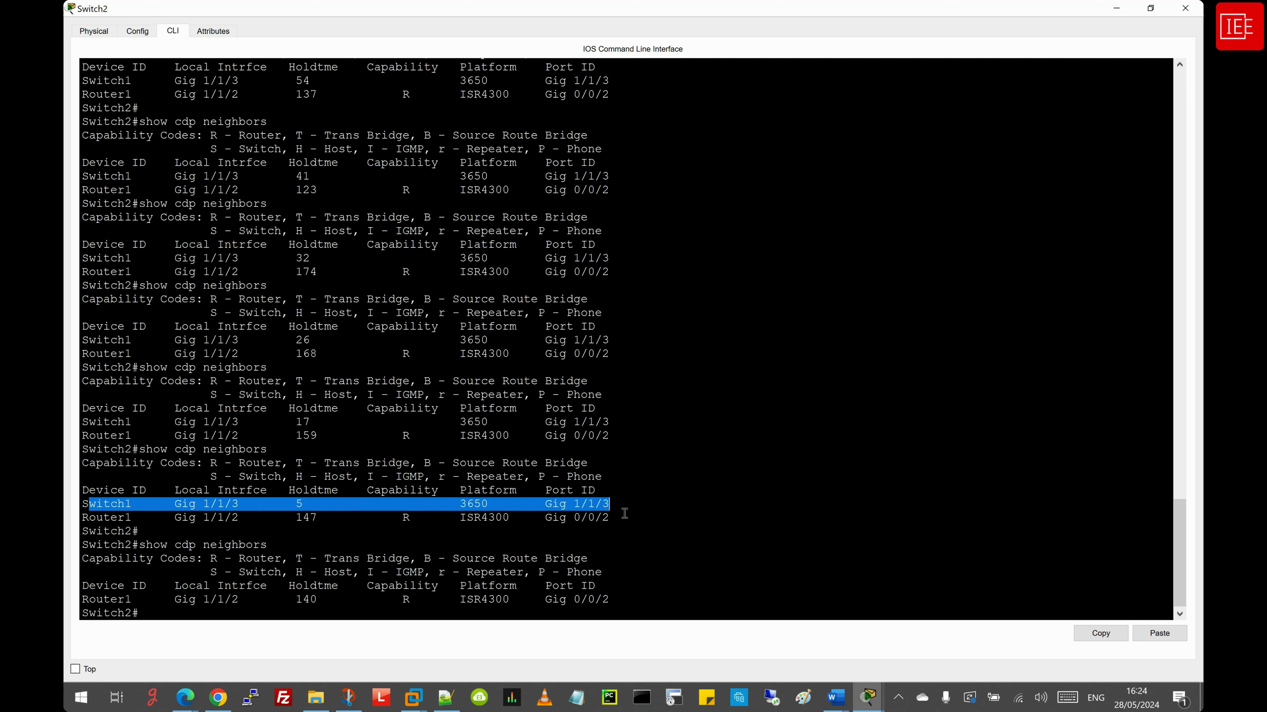
pyautogui.moveTo(618, 601); pyautogui.dragTo(74, 601)
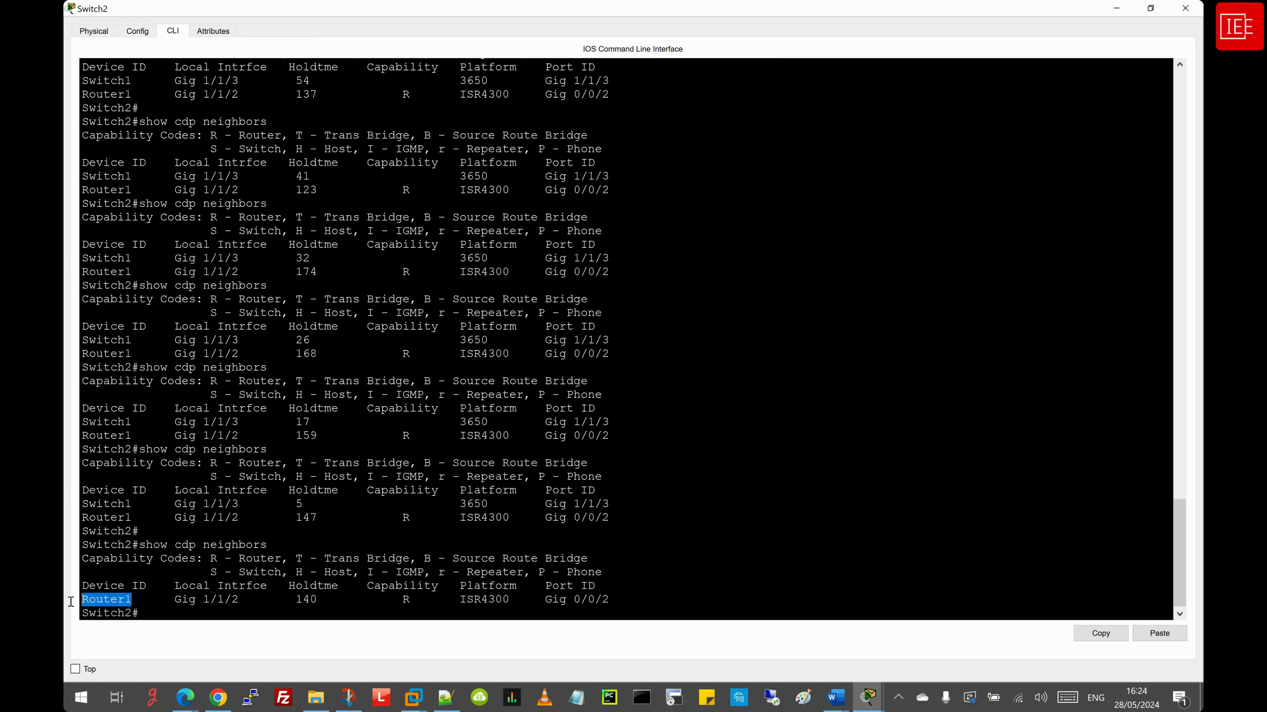
pyautogui.click(118, 602)
pyautogui.moveTo(82, 600); pyautogui.dragTo(617, 600)
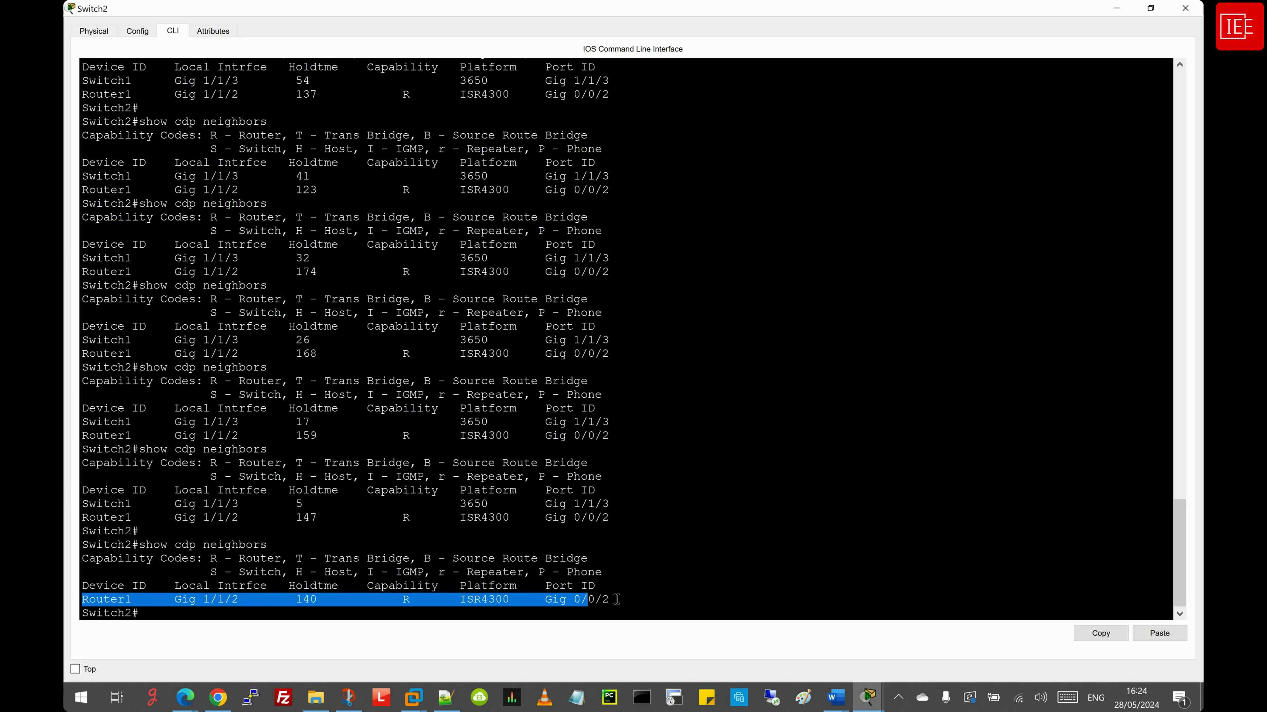
pyautogui.click(186, 617)
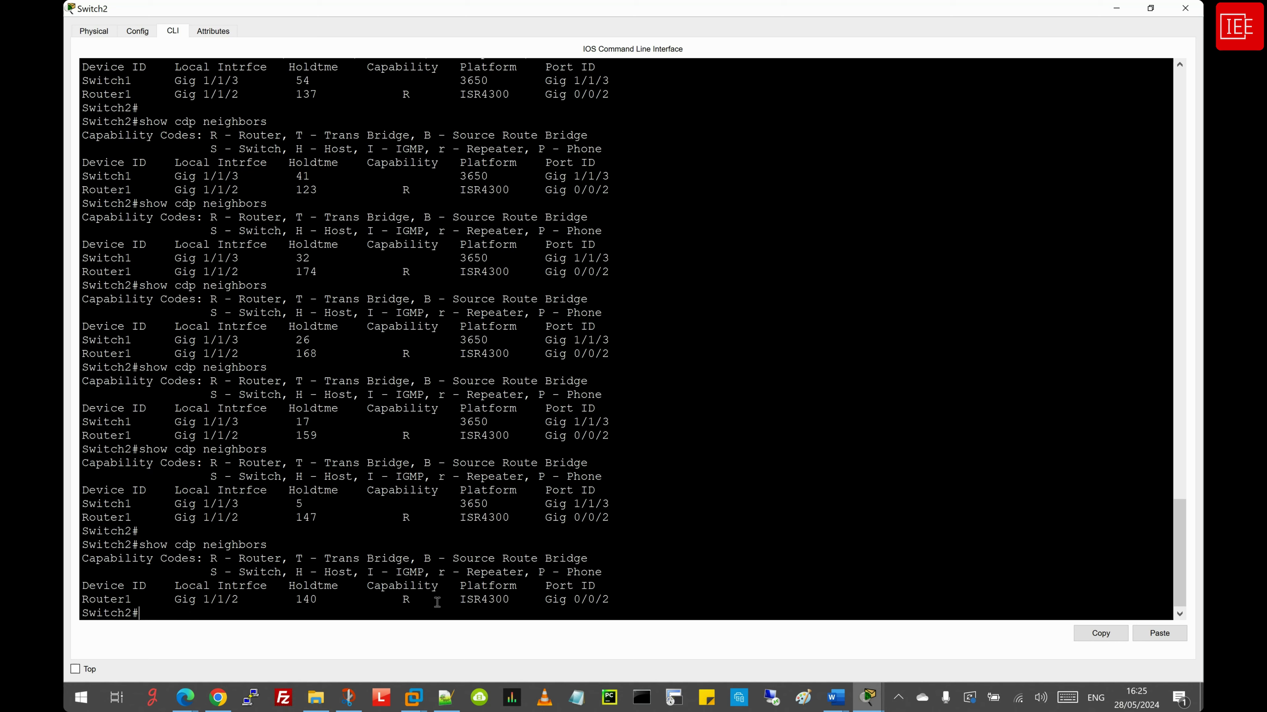
# Switch to Router1's CLI and ping 192.168.10.11
pyautogui.moveTo(872, 706)
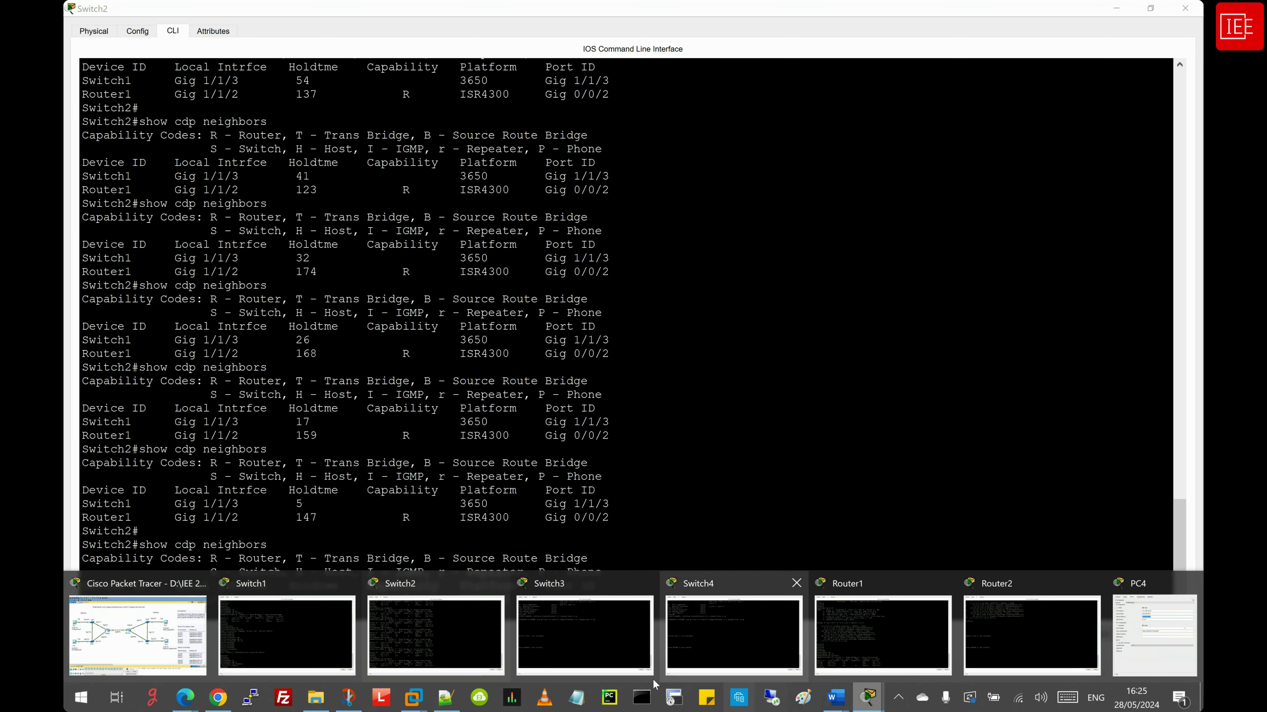
pyautogui.click(868, 638)
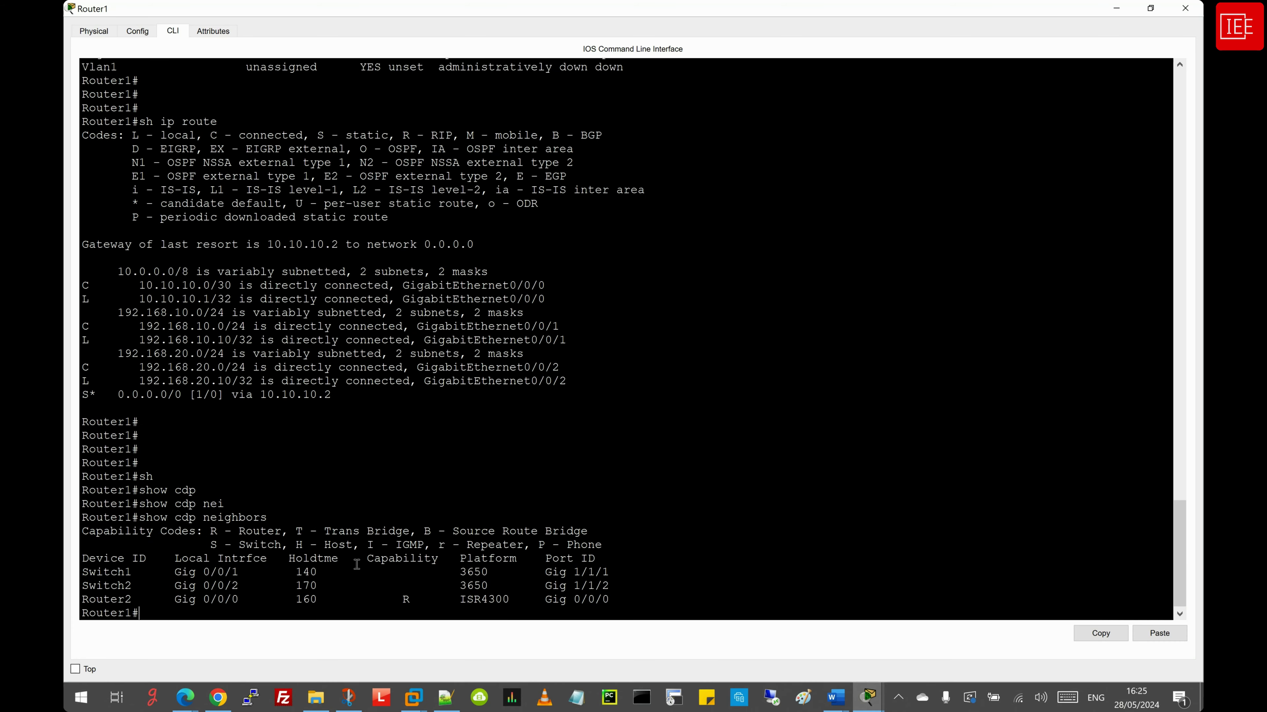
pyautogui.press('Return')
pyautogui.press('Return')
pyautogui.press('Return')
pyautogui.write('p')
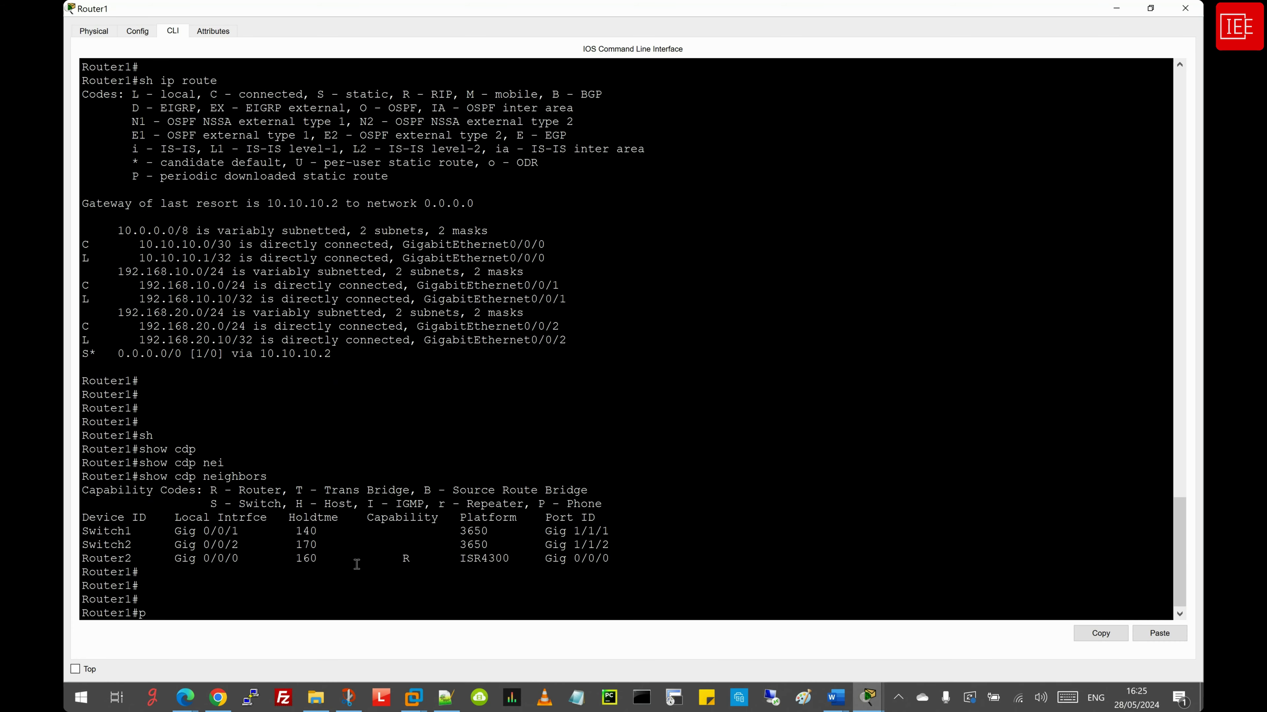
pyautogui.write('ing 192.168.10.11')
pyautogui.press('Return')
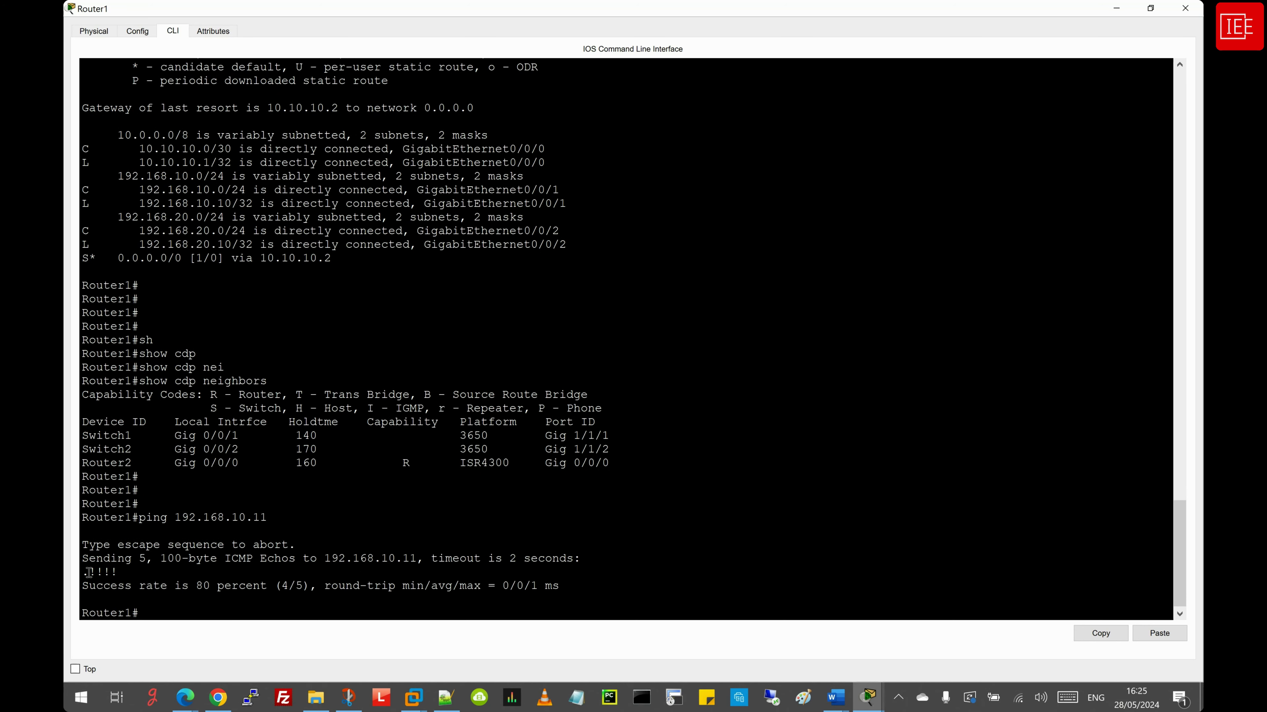
# Repeat the ping to 192.168.10.11 from Router1 and examine the echo reply marks
pyautogui.moveTo(90, 573); pyautogui.dragTo(84, 572)
pyautogui.press('Up')
pyautogui.press('Return')
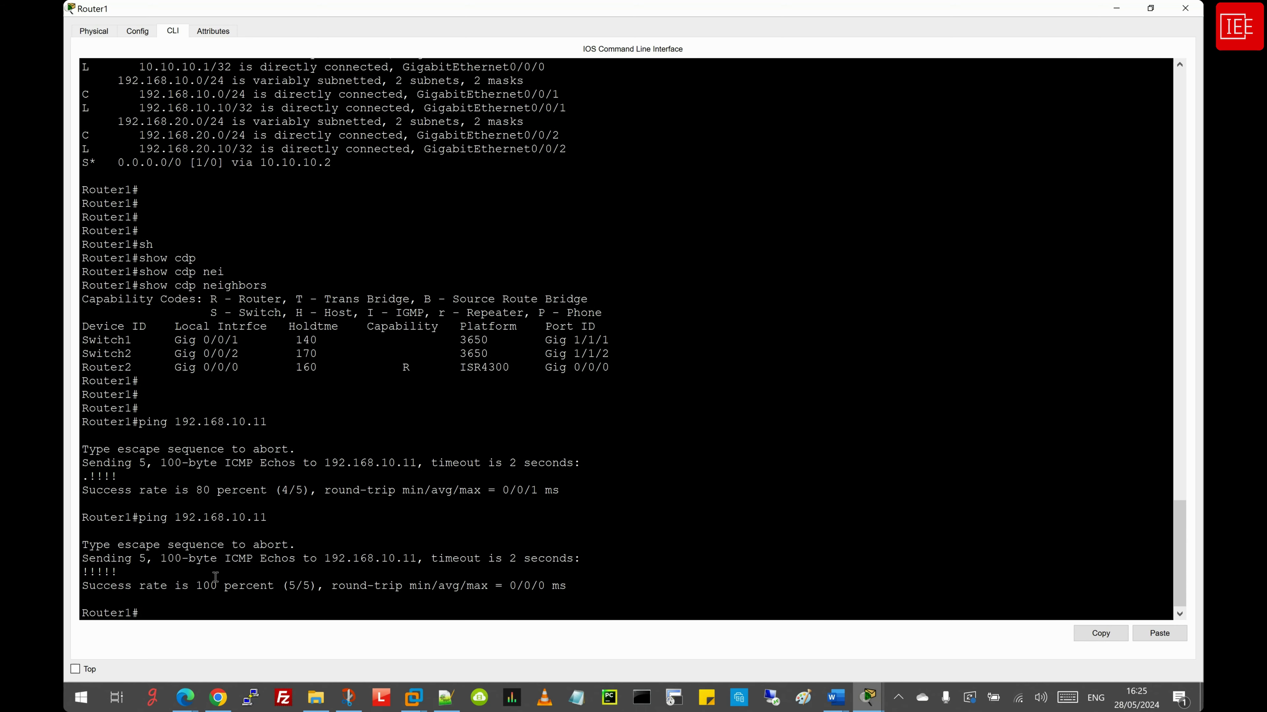
pyautogui.moveTo(118, 577); pyautogui.dragTo(80, 575)
pyautogui.click(184, 614)
# Switch to Switch1's CLI and enter global configuration mode with configure terminal
pyautogui.click(869, 697)
pyautogui.click(340, 636)
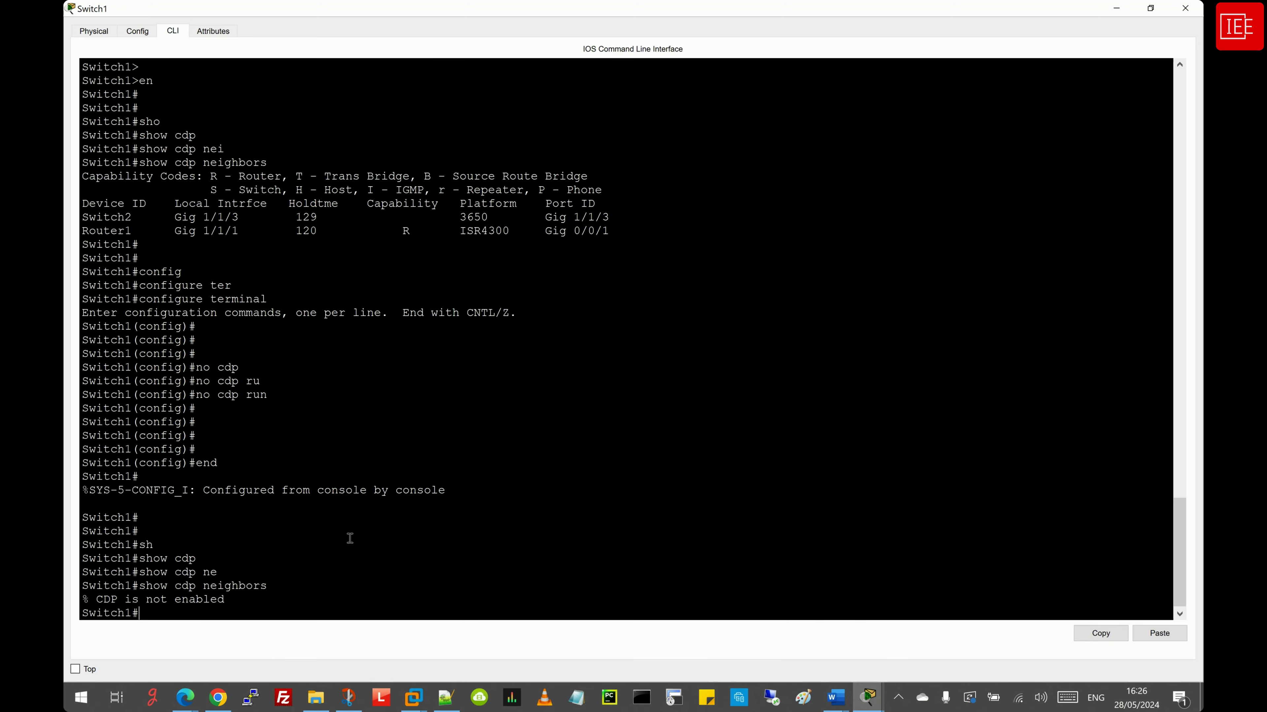
pyautogui.press('Return')
pyautogui.press('Return')
pyautogui.press('Return')
pyautogui.write('confi')
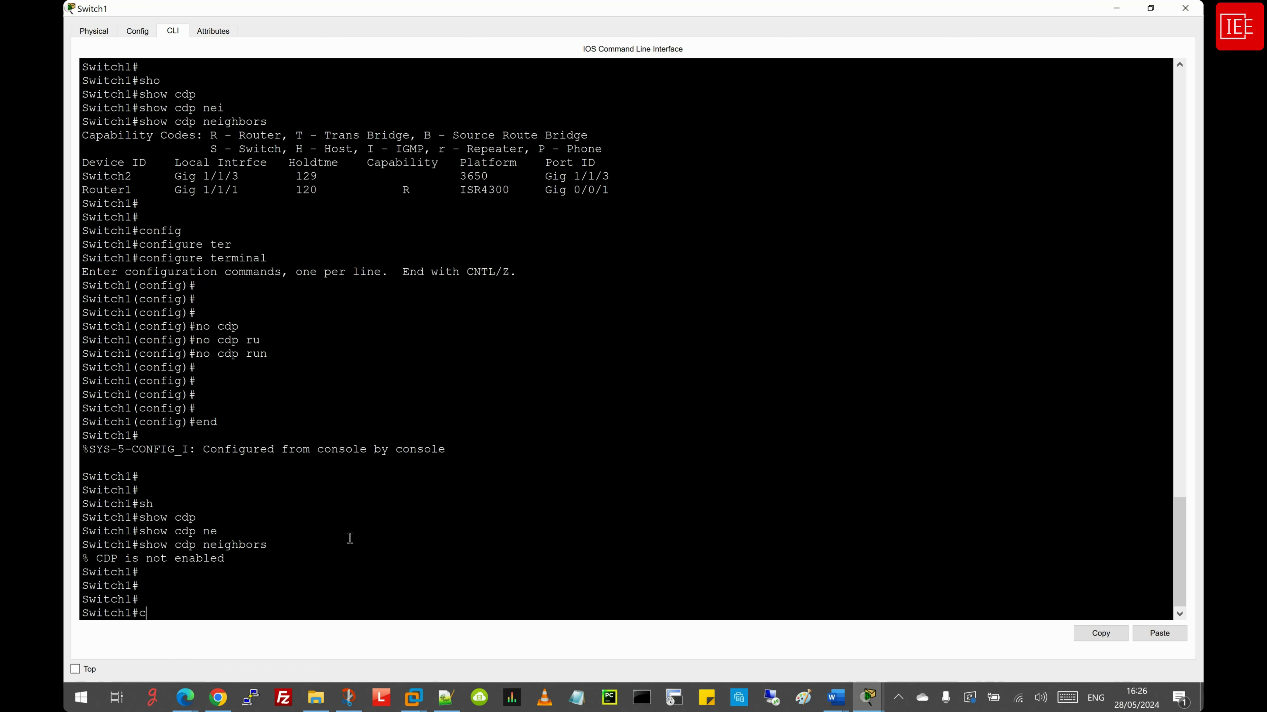
pyautogui.press('Tab')
pyautogui.write('ter')
pyautogui.press('Tab')
pyautogui.press('Return')
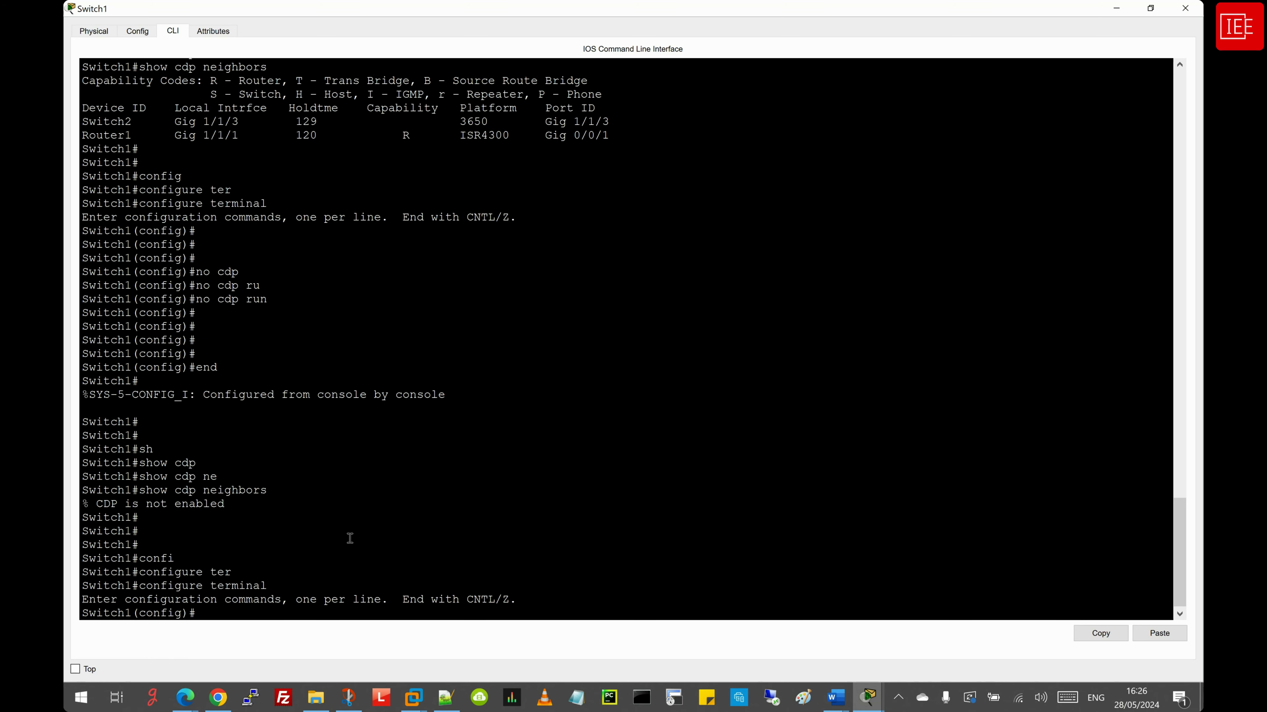
# Re-enable CDP globally on Switch1 with cdp run and return to privileged EXEC mode
pyautogui.write('cdp')
pyautogui.press('Tab')
pyautogui.write('ru')
pyautogui.press('Tab')
pyautogui.press('Return')
pyautogui.press('Return')
pyautogui.press('Return')
pyautogui.write('end')
pyautogui.press('Return')
pyautogui.press('Return')
pyautogui.press('Return')
pyautogui.press('Return')
pyautogui.press('Return')
pyautogui.press('Return')
pyautogui.press('Return')
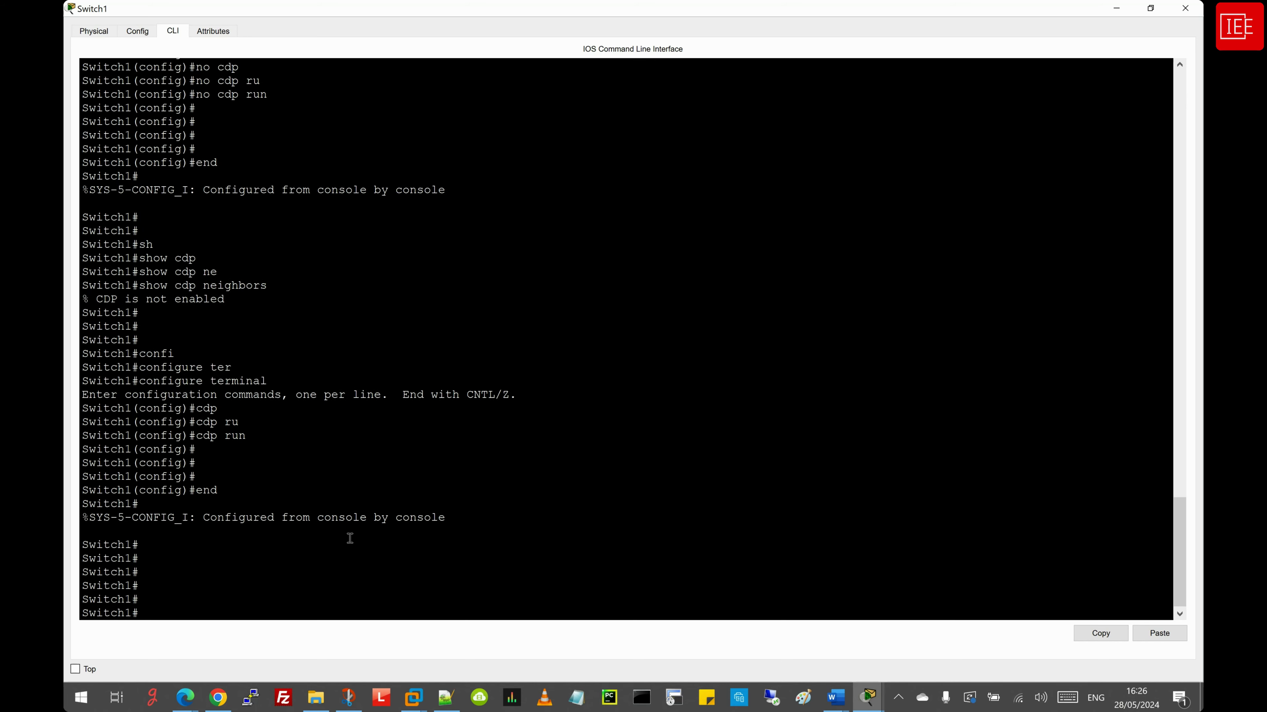
# Display Switch1's global CDP information with show cdp and examine the packet interval, holdtime and CDPv2 advertisement lines
pyautogui.write('sh')
pyautogui.press('Tab')
pyautogui.write('cd')
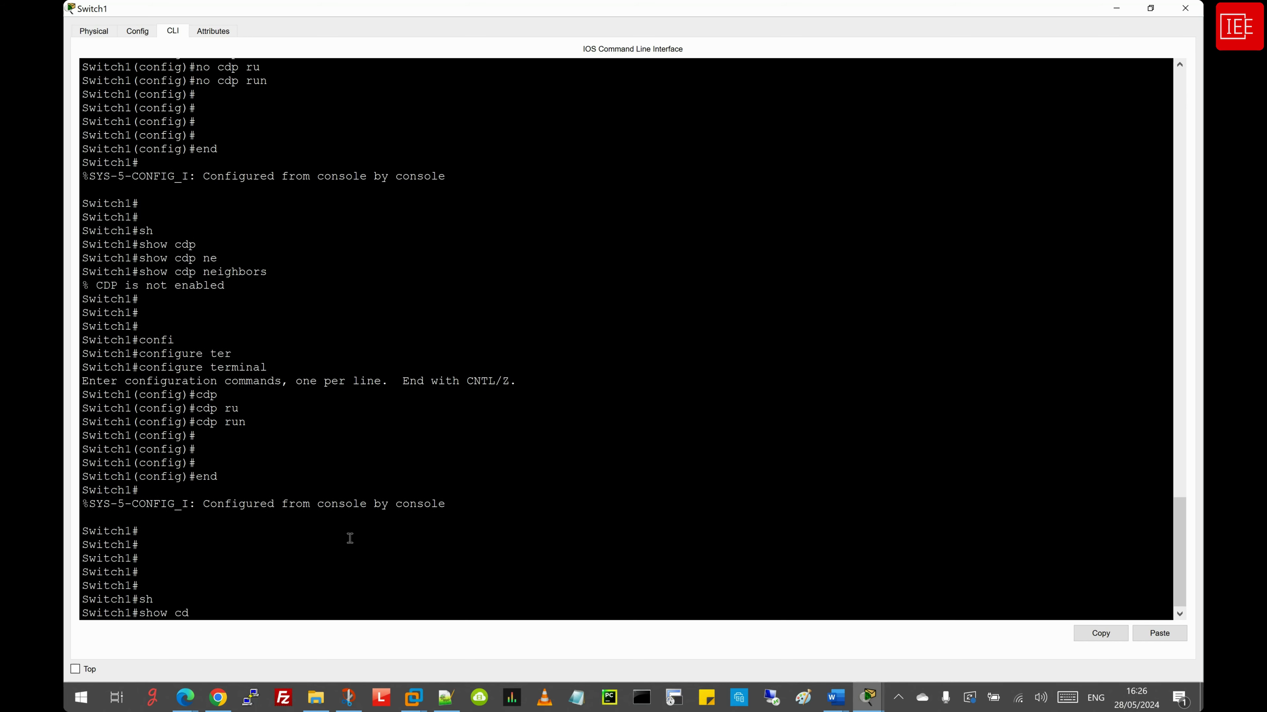
pyautogui.press('Tab')
pyautogui.press('Return')
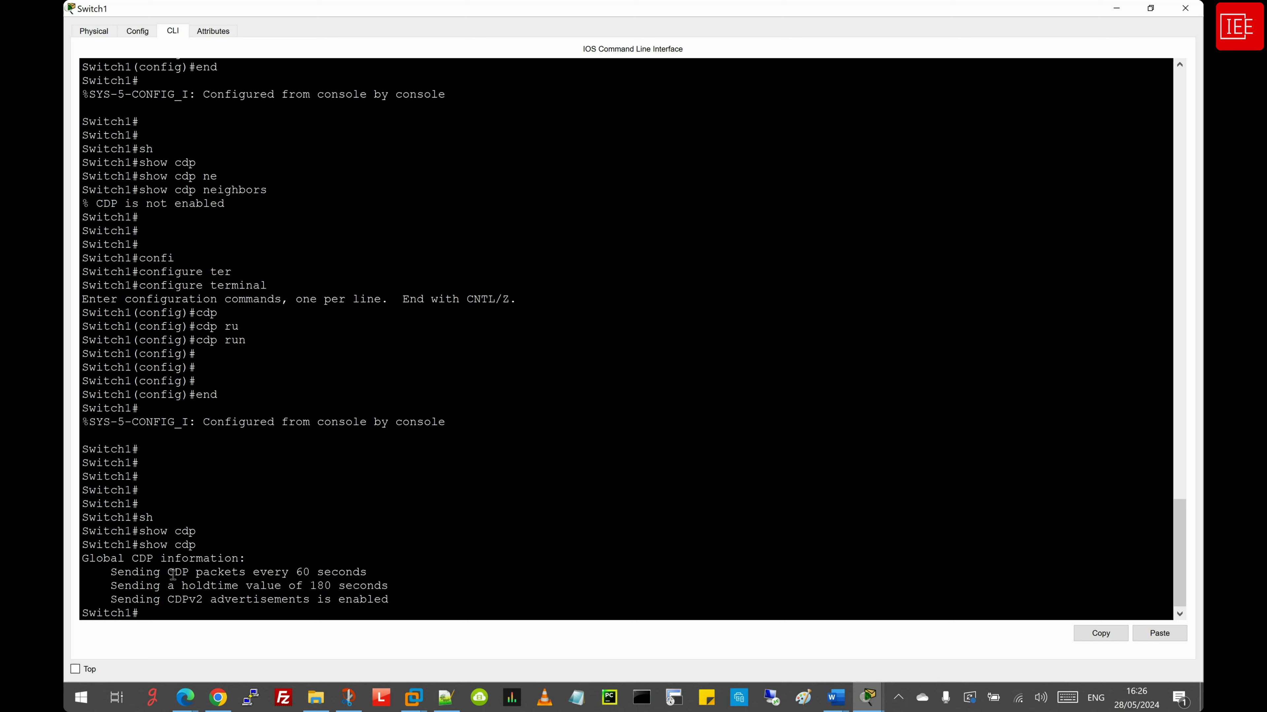
pyautogui.moveTo(296, 573); pyautogui.dragTo(392, 601)
pyautogui.click(144, 584)
pyautogui.moveTo(111, 572); pyautogui.dragTo(380, 604)
pyautogui.click(131, 588)
pyautogui.click(218, 599)
# Enter global configuration mode on Switch1 again with configure terminal
pyautogui.press('Return')
pyautogui.press('Return')
pyautogui.write('config')
pyautogui.press('Tab')
pyautogui.write('ter')
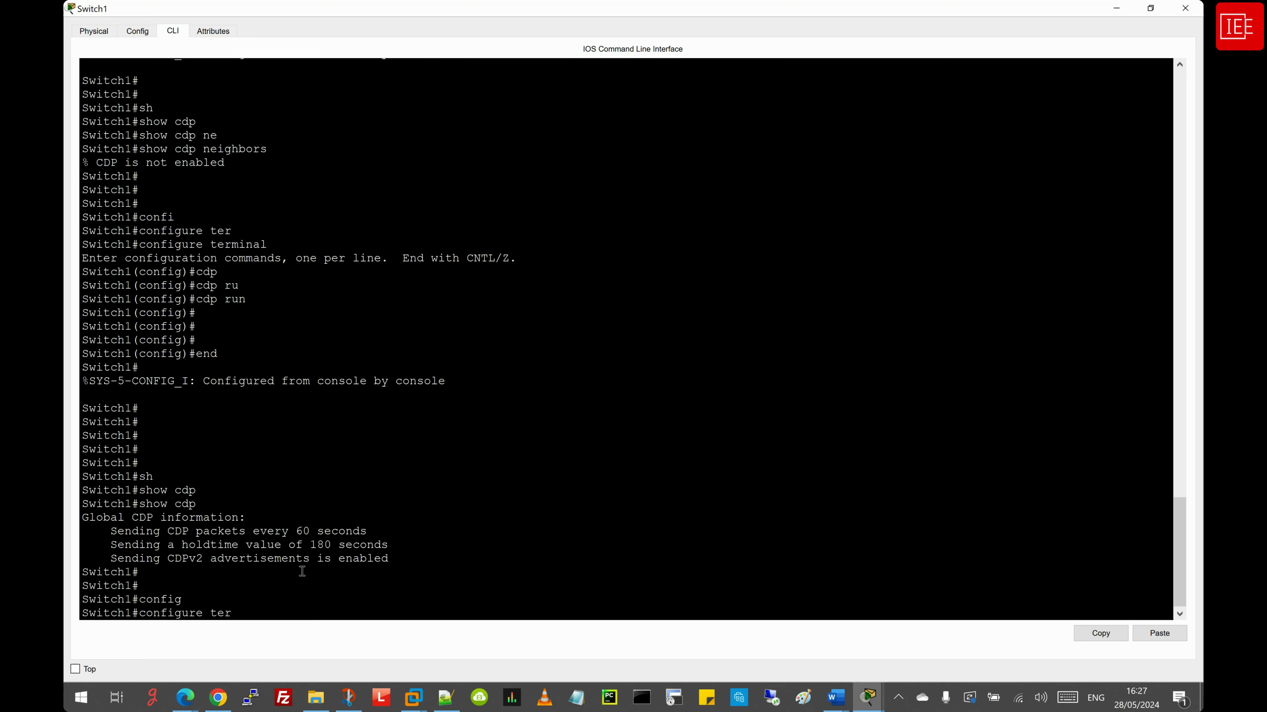
pyautogui.press('Tab')
pyautogui.press('Return')
pyautogui.press('Return')
pyautogui.press('Return')
pyautogui.press('Return')
# Begin an interface range command on Switch1 covering gi1/0/1-24
pyautogui.write('int')
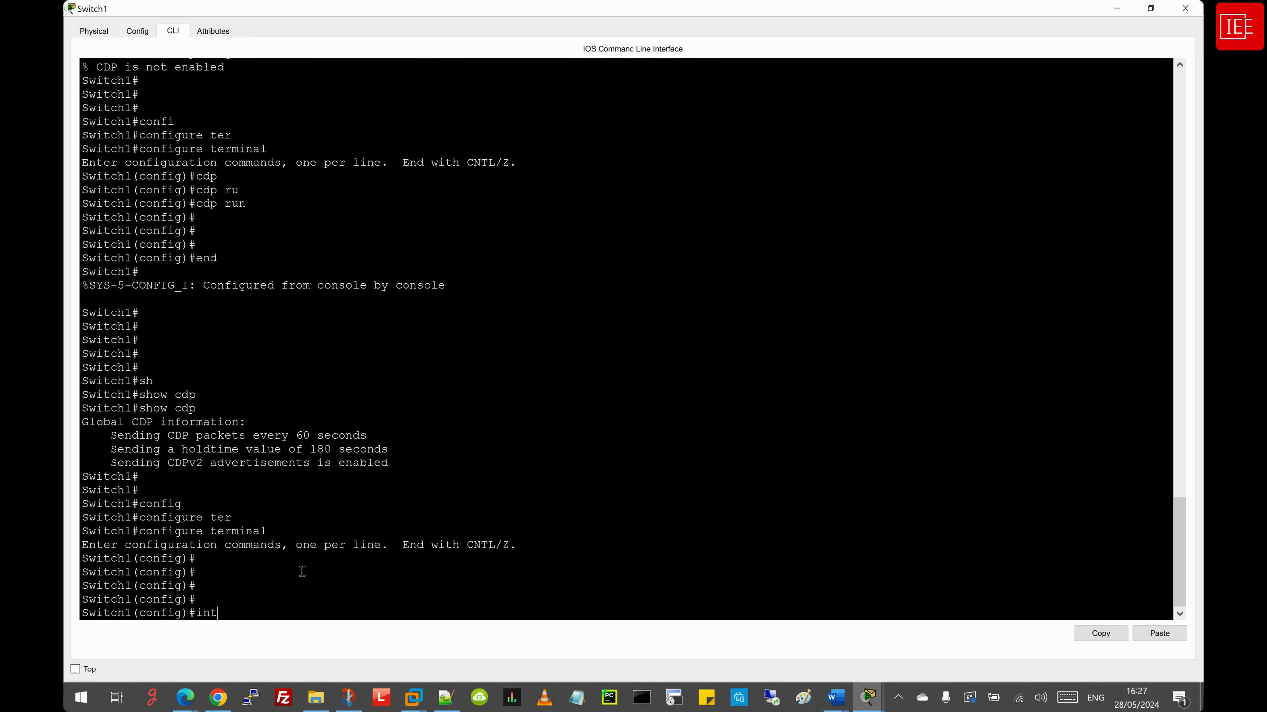
pyautogui.write('er')
pyautogui.press('Tab')
pyautogui.write('ra')
pyautogui.press('Tab')
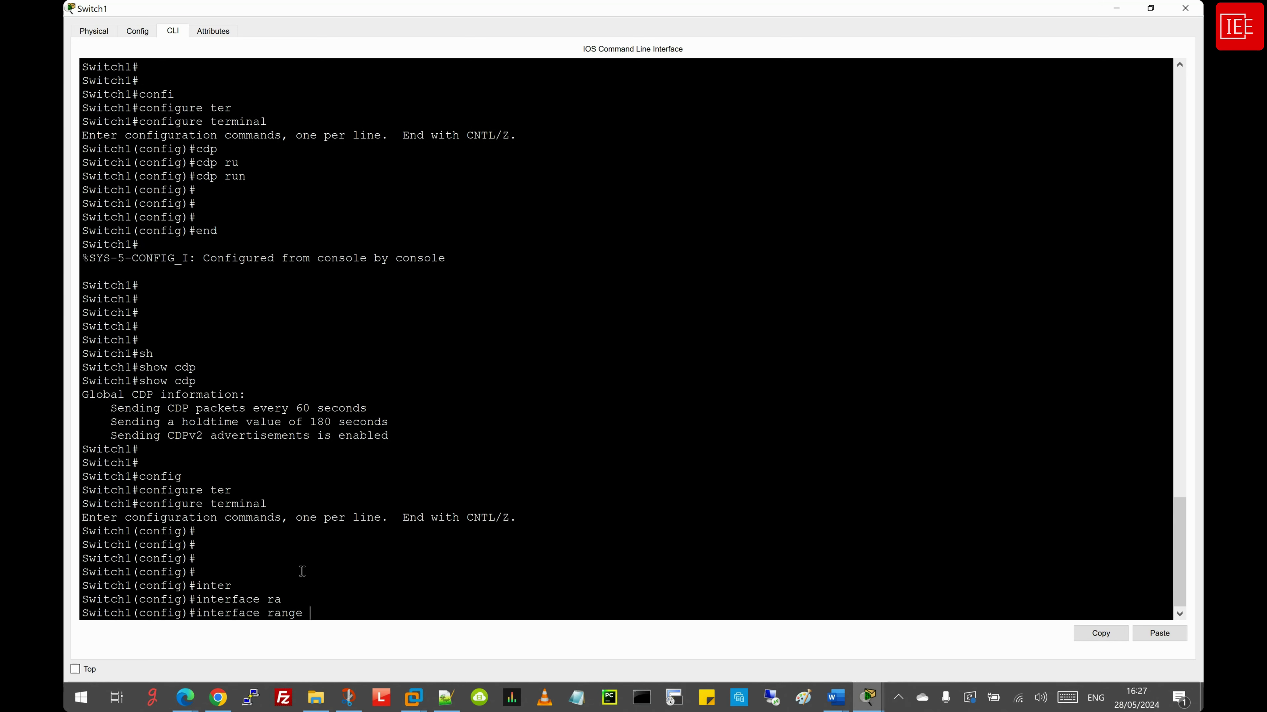
pyautogui.write('ggi')
pyautogui.press('Tab')
pyautogui.write('1')
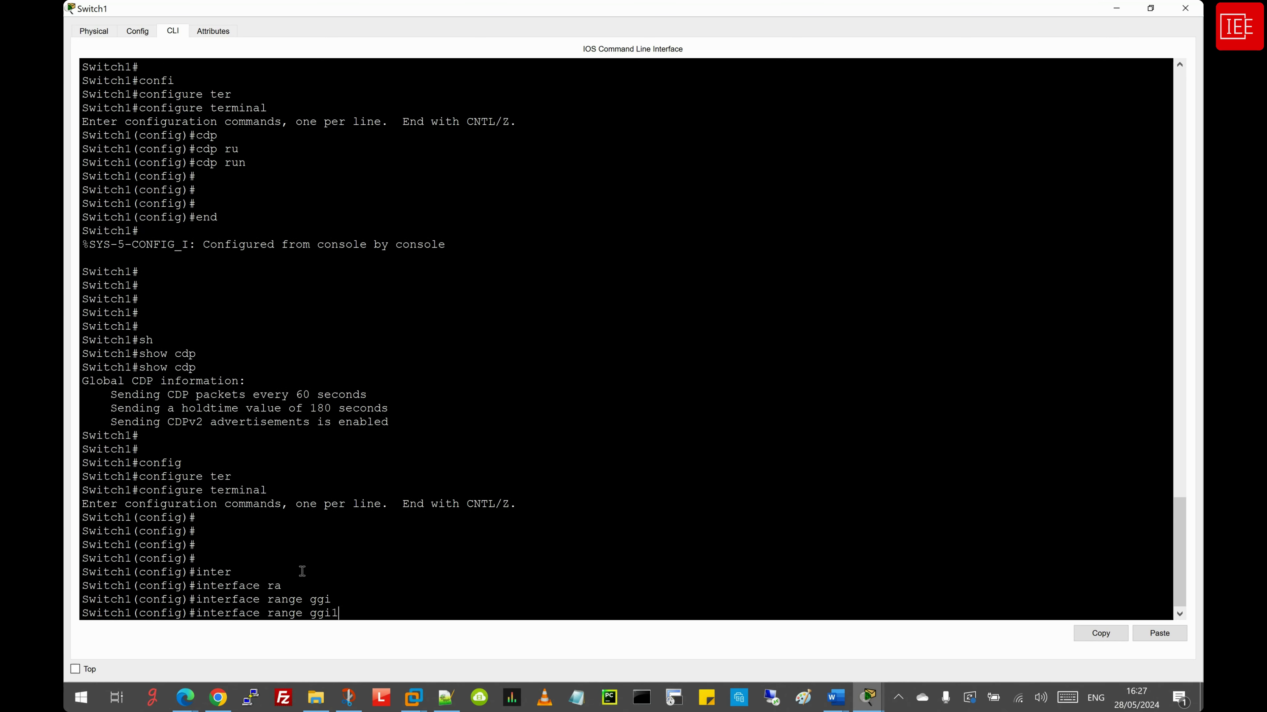
pyautogui.write('/0/1-2')
pyautogui.press('BackSpace')
pyautogui.press('Right')
pyautogui.press('Right')
pyautogui.moveTo(359, 612); pyautogui.dragTo(313, 612)
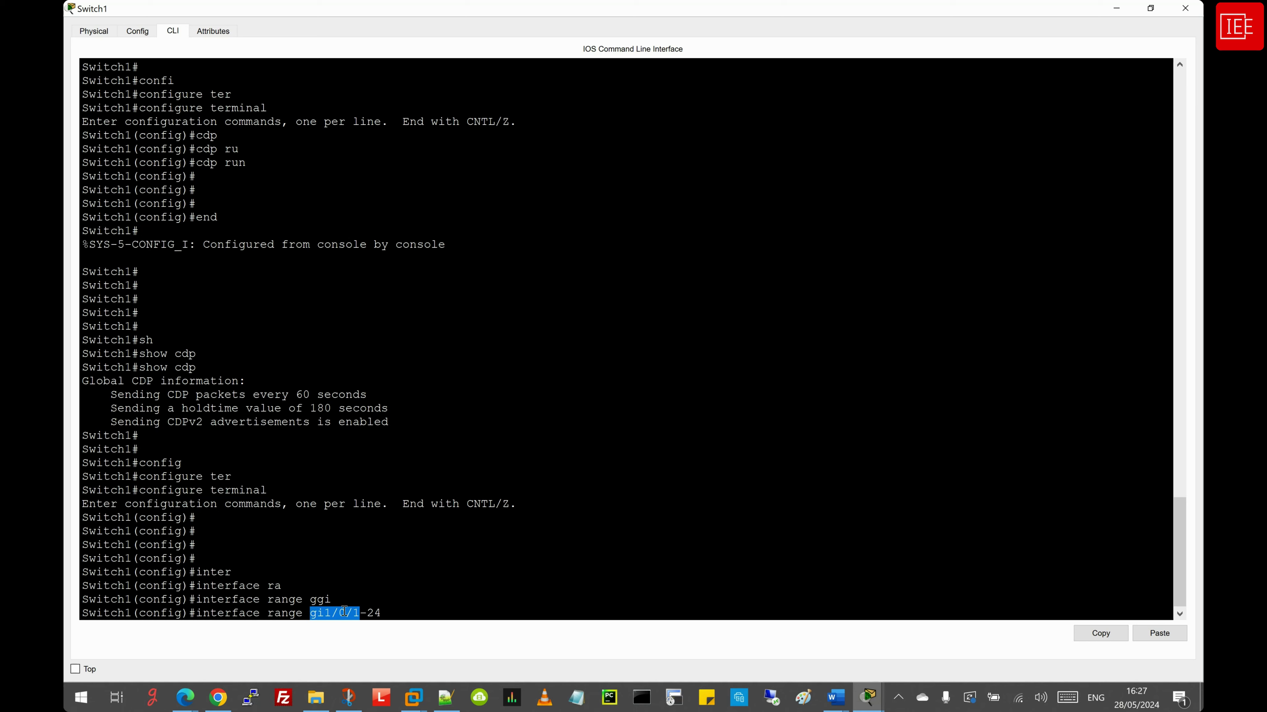
pyautogui.click(365, 612)
# Add gigabitEthernet 1/1/2 and gigabitEthernet 1/1/4 to the interface range and enter range configuration mode
pyautogui.write(', gig')
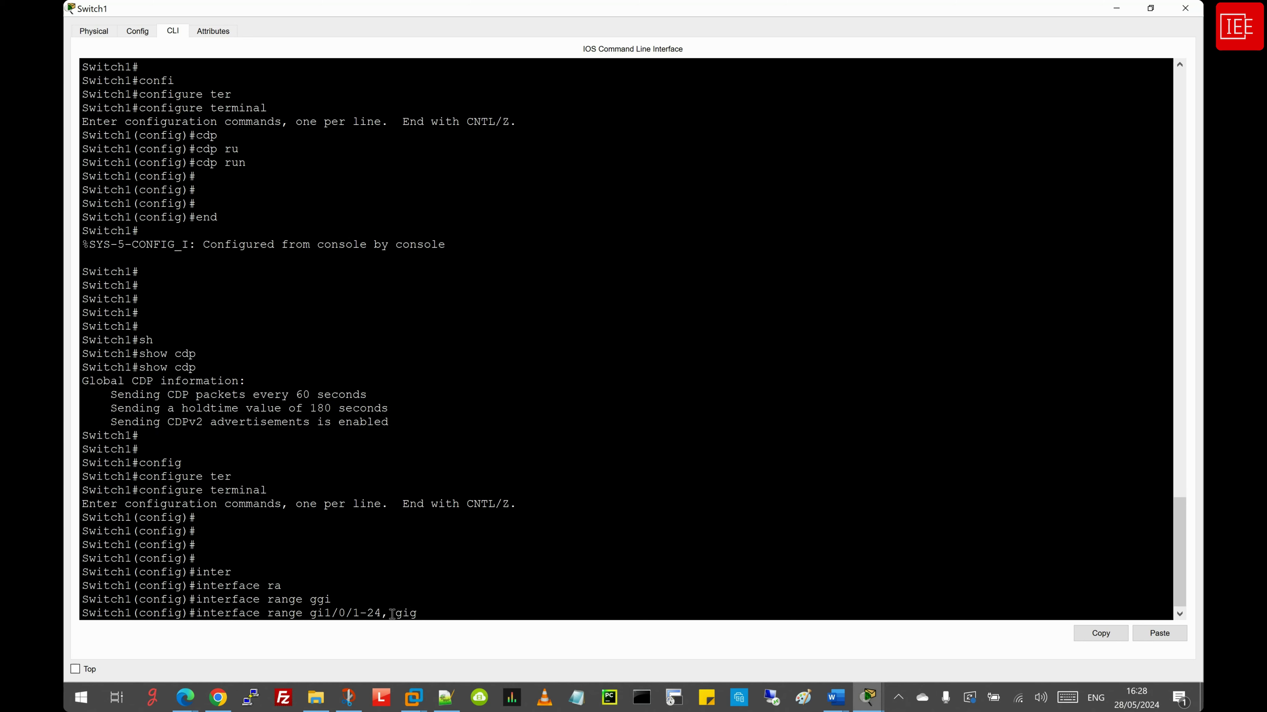
pyautogui.press('Tab')
pyautogui.write('1/')
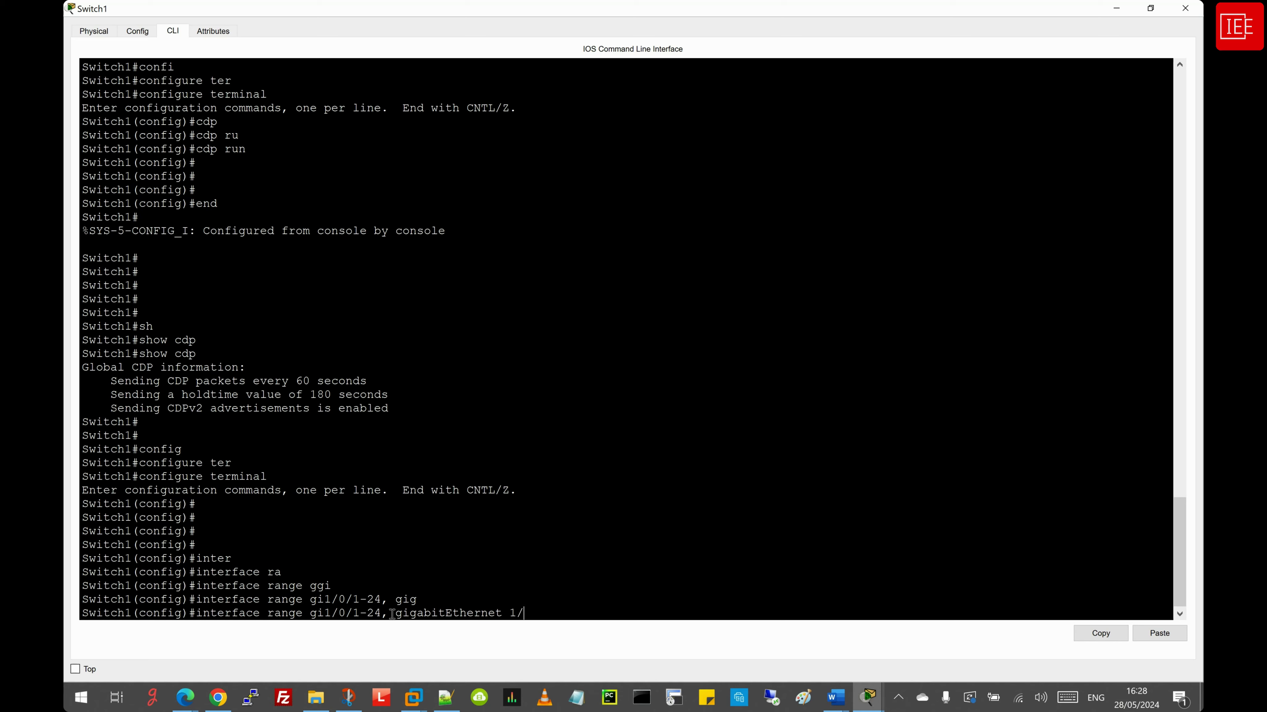
pyautogui.write('1/2, gig')
pyautogui.press('Tab')
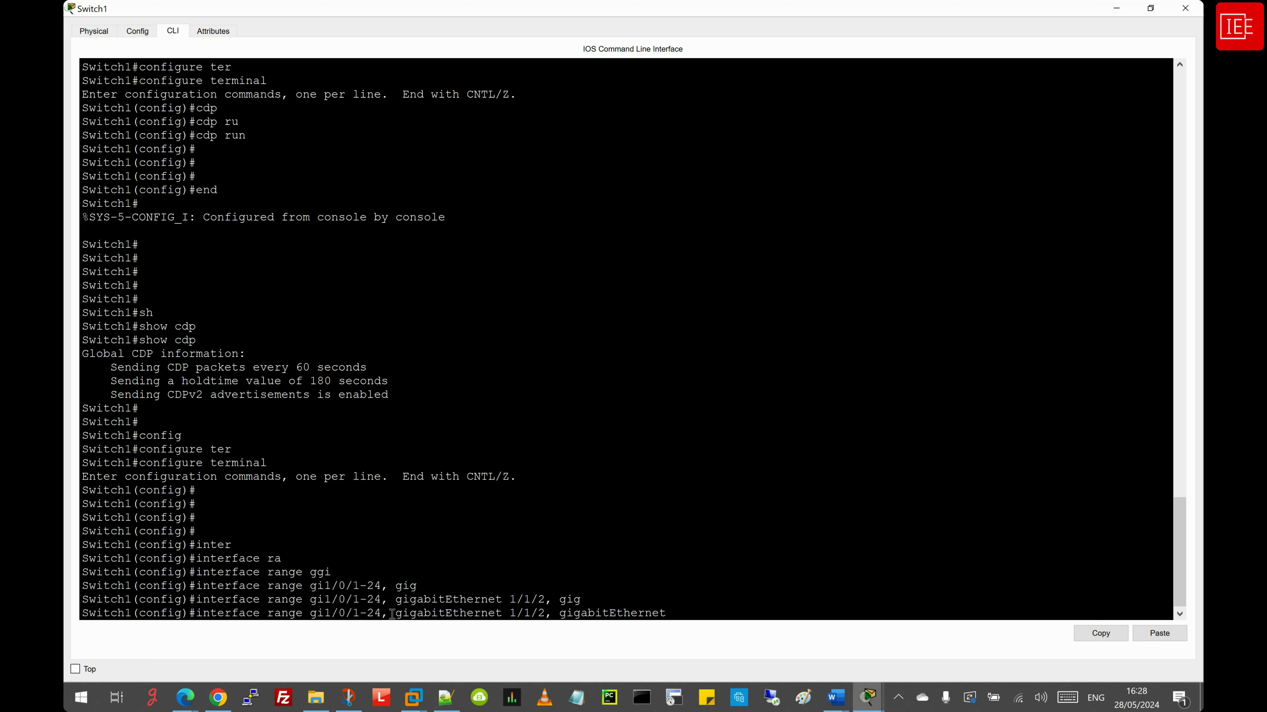
pyautogui.write('1/1/4')
pyautogui.press('Return')
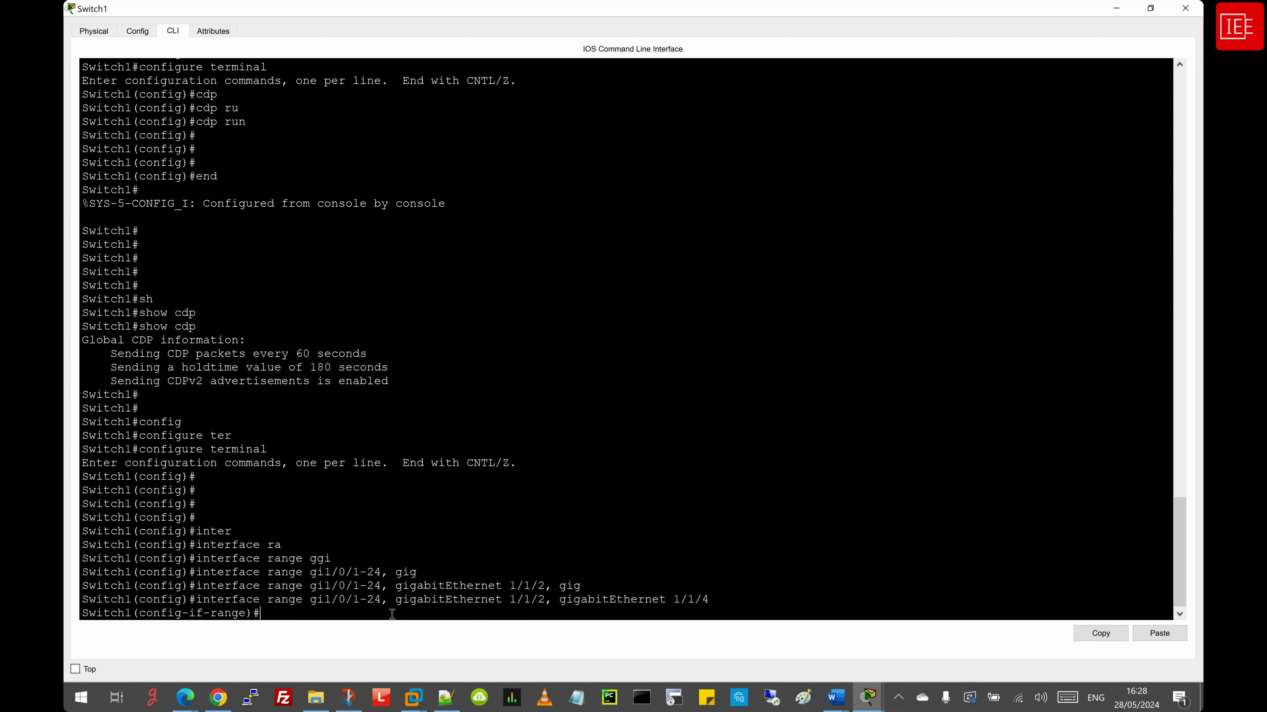
# Disable CDP on the selected interface range with no cdp enable
pyautogui.write('no cd')
pyautogui.press('Tab')
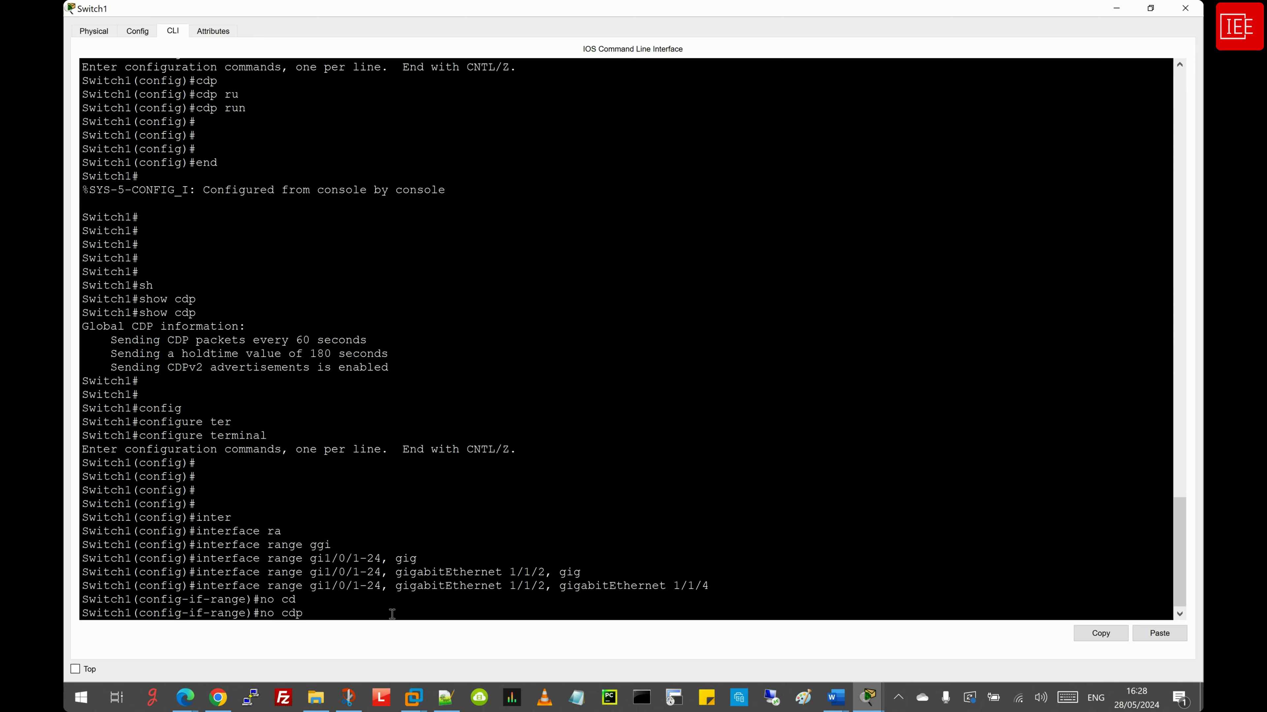
pyautogui.write('en')
pyautogui.press('Tab')
pyautogui.press('Return')
pyautogui.press('Return')
pyautogui.press('Return')
pyautogui.press('Return')
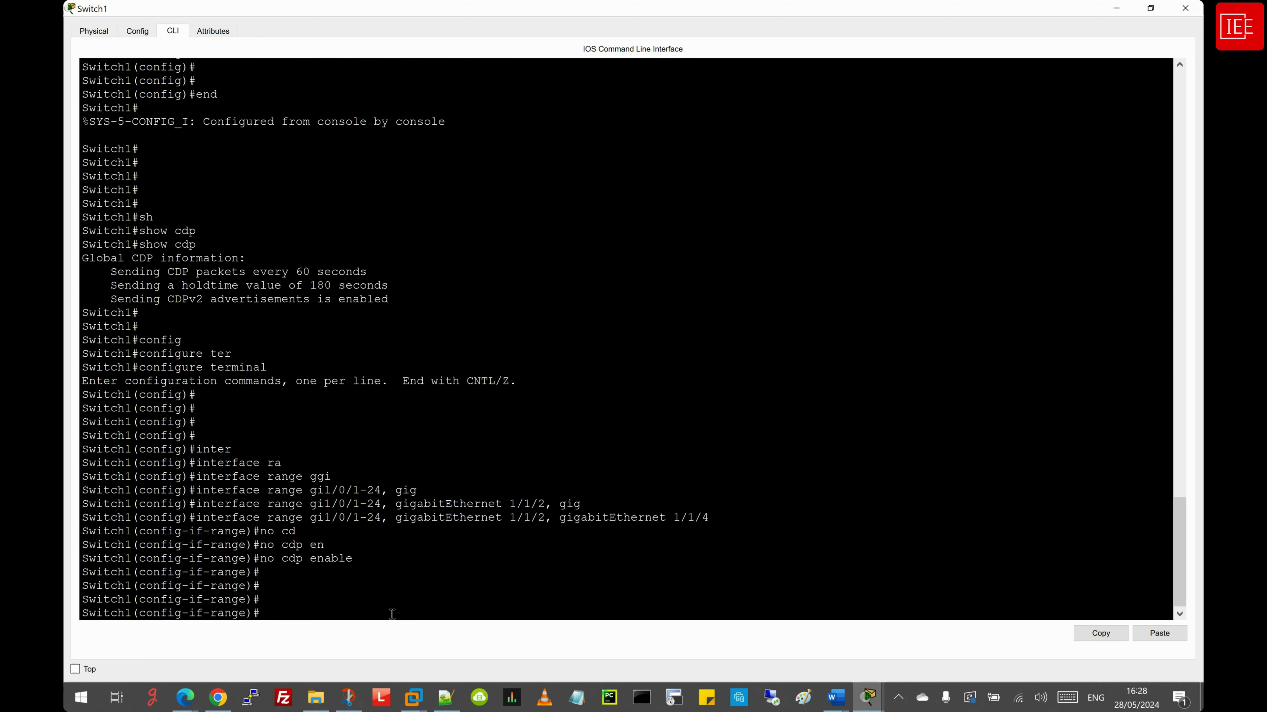
# Exit configuration mode on Switch1 with end and save the configuration with wr
pyautogui.write('end')
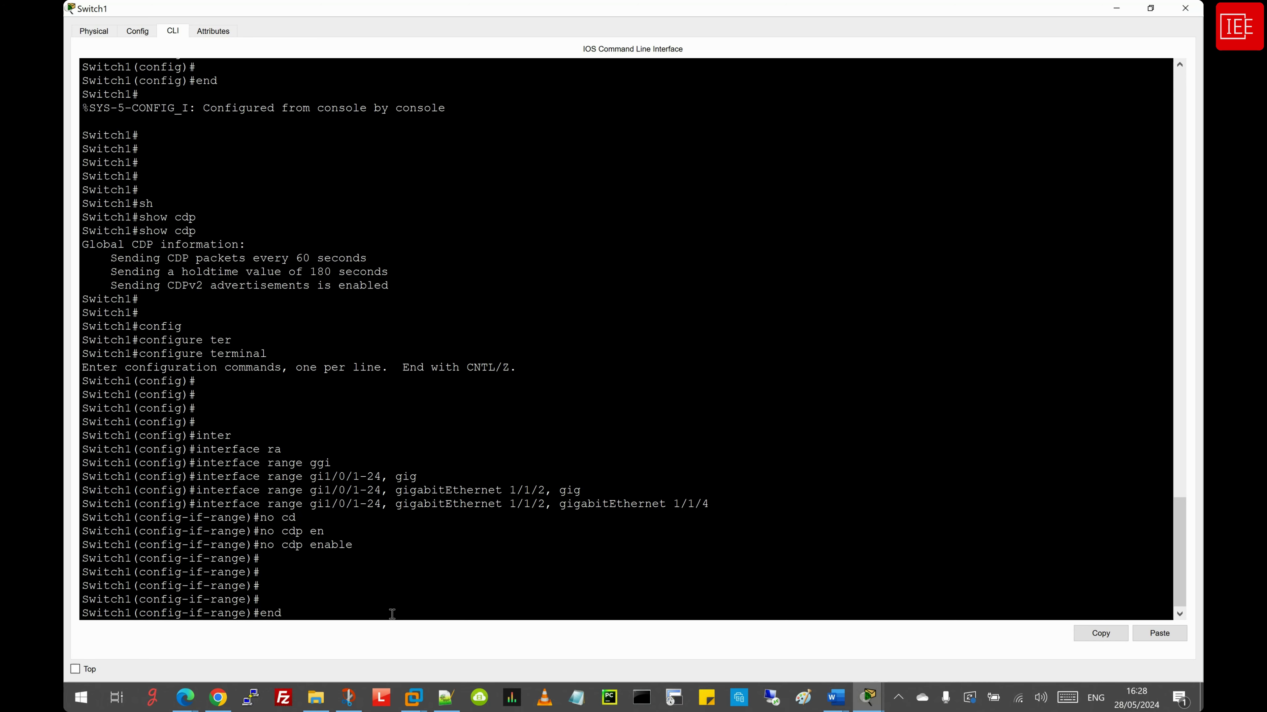
pyautogui.press('Return')
pyautogui.press('Return')
pyautogui.press('Return')
pyautogui.write('wr')
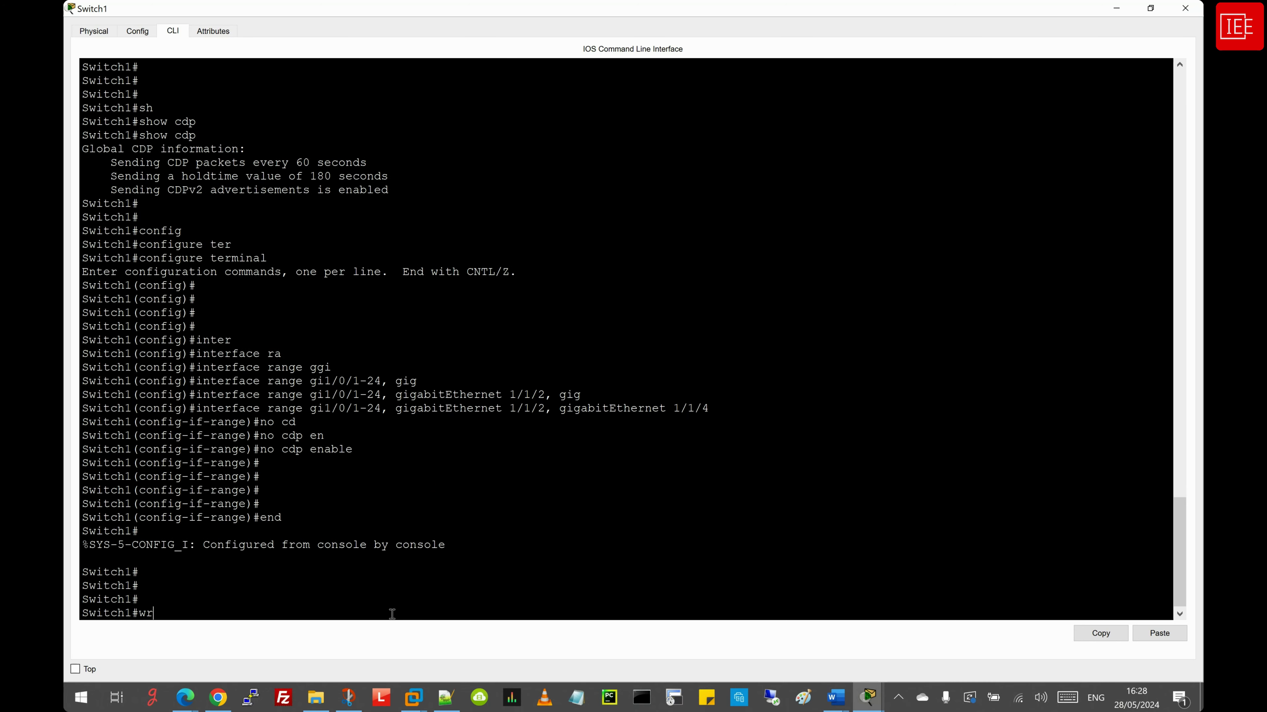
pyautogui.press('Return')
pyautogui.press('Return')
pyautogui.press('Return')
pyautogui.press('Return')
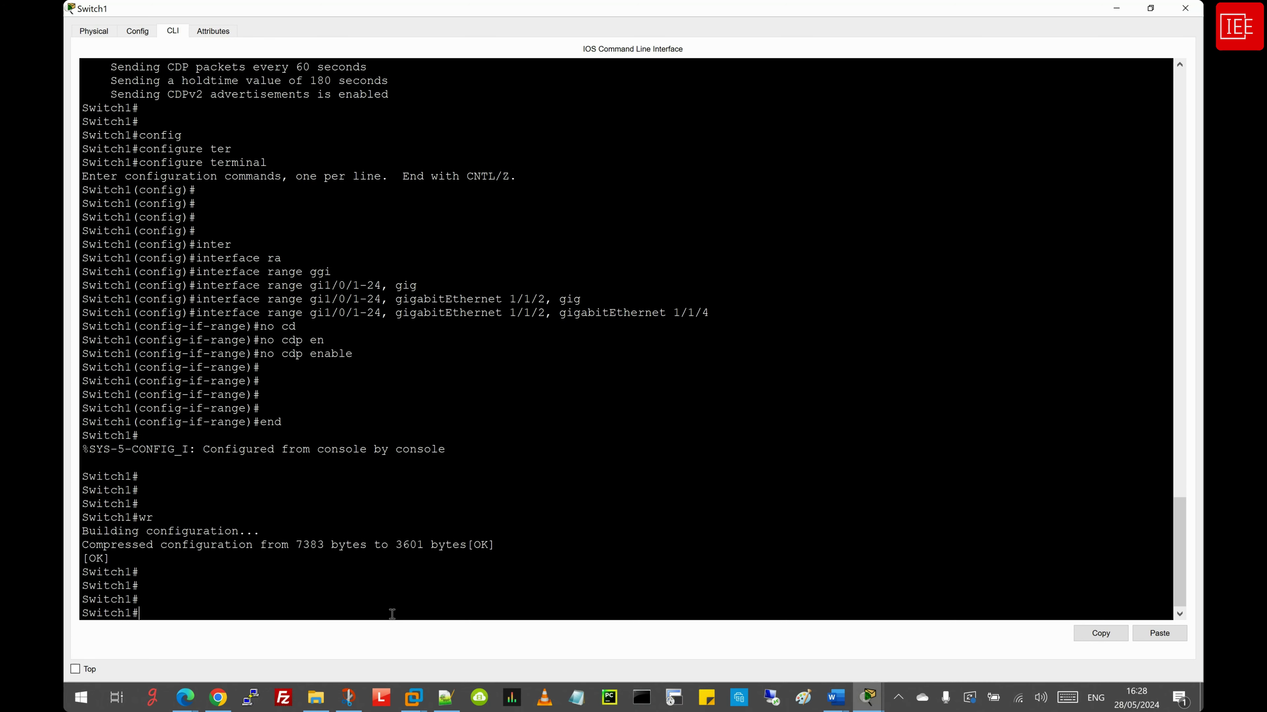
# Switch to Switch2's command line and enter global configuration mode with configure terminal
pyautogui.click(868, 696)
pyautogui.click(434, 608)
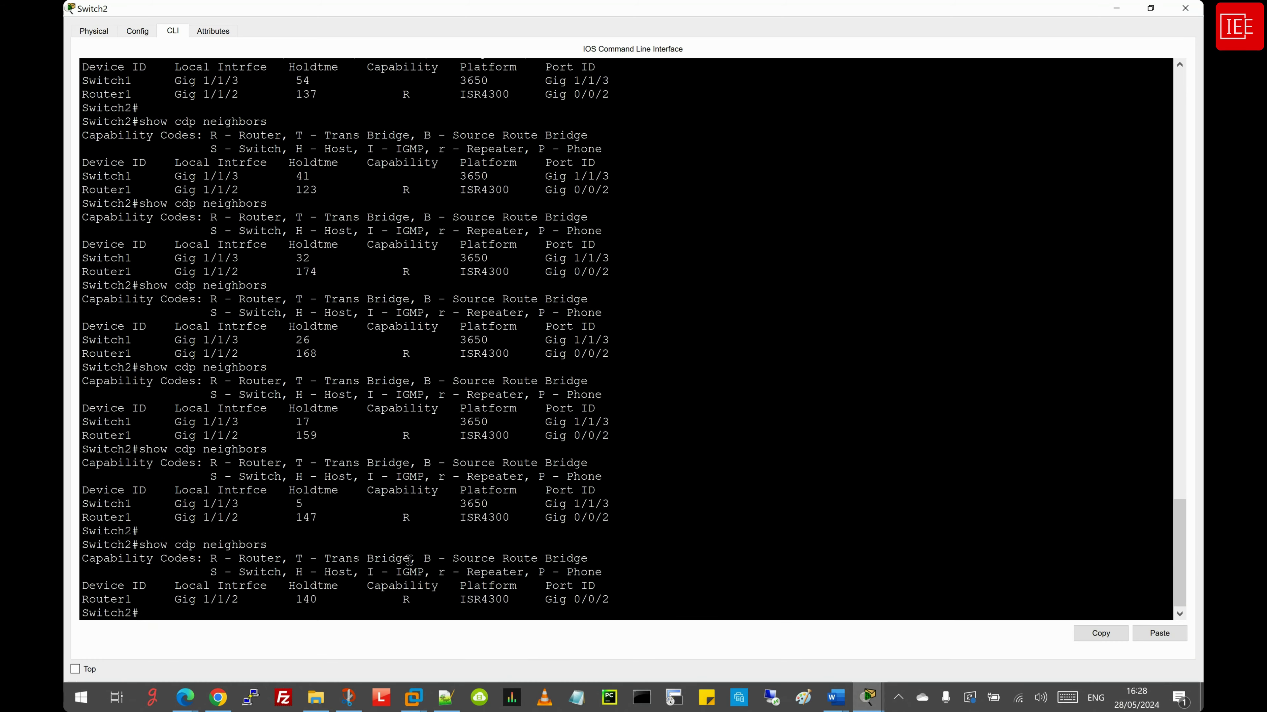
pyautogui.press('Return')
pyautogui.press('Return')
pyautogui.press('Return')
pyautogui.write('config')
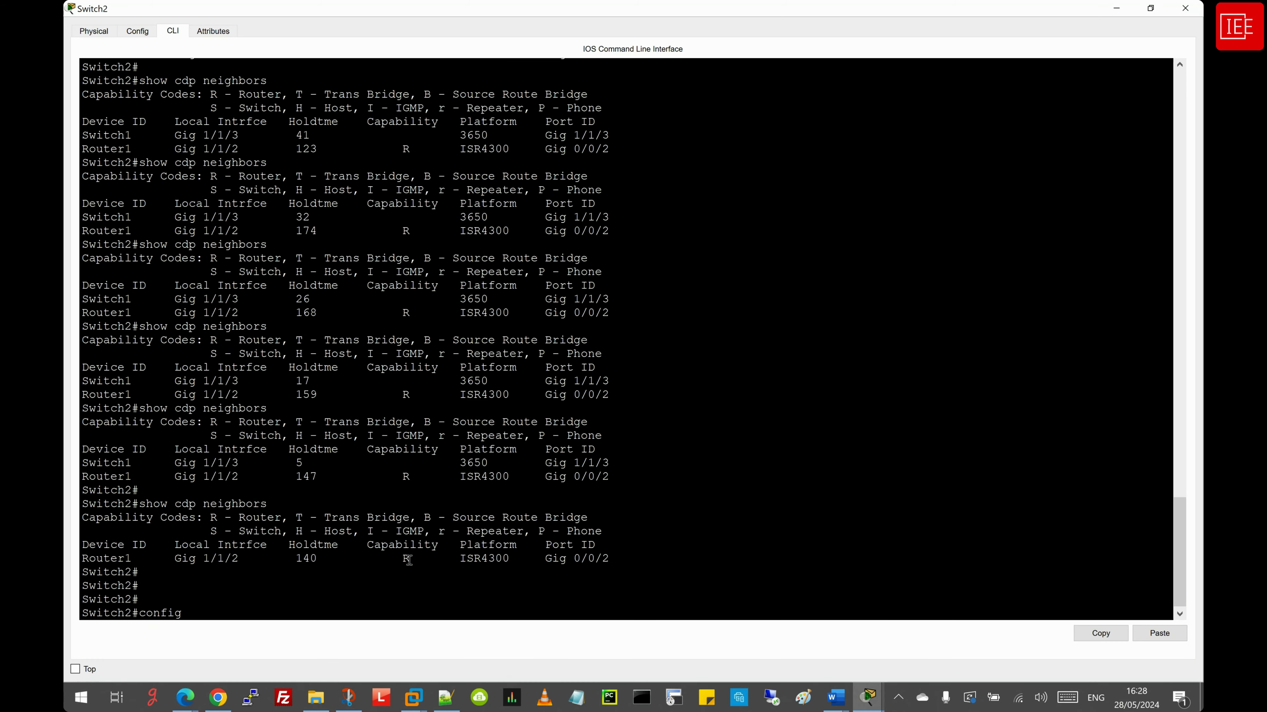
pyautogui.press('Tab')
pyautogui.write('ter')
pyautogui.press('Tab')
pyautogui.press('Return')
# Enter interface range configuration on Switch2 for gigabitEthernet 1/0/1-24, gigabitEthernet 1/1/2 and gigabitEthernet 1/1/4
pyautogui.write('inter')
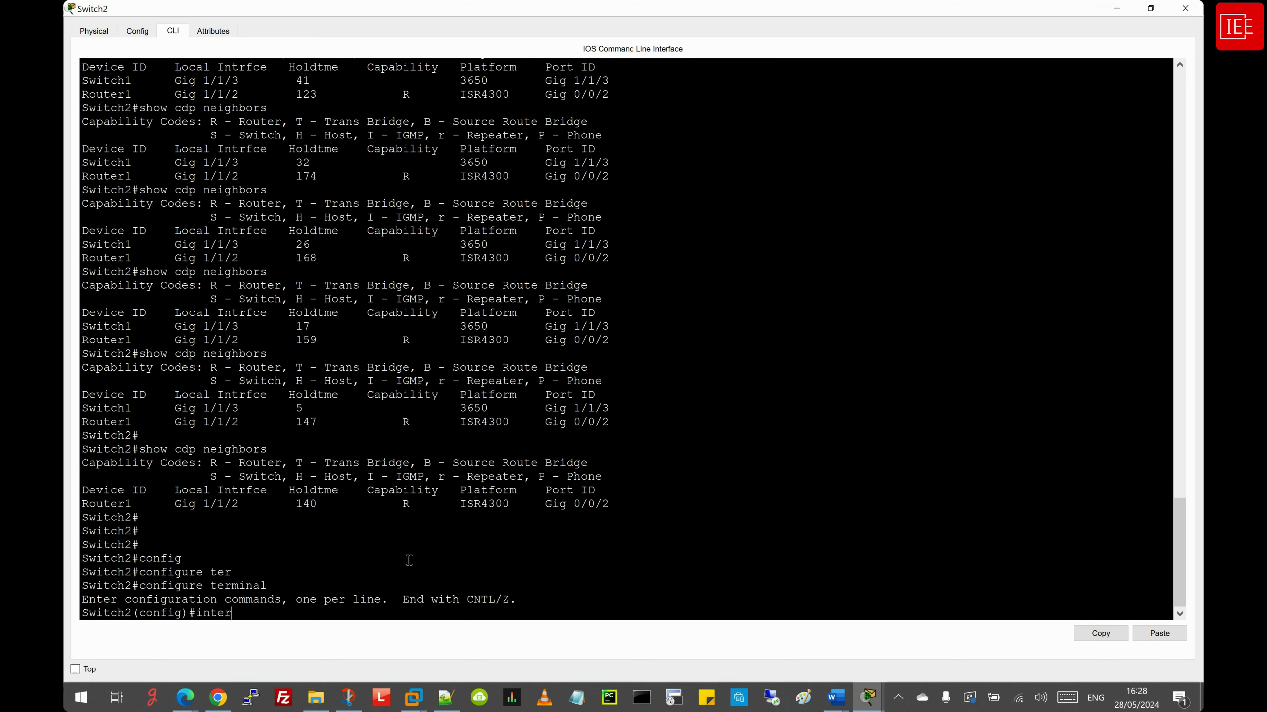
pyautogui.press('Tab')
pyautogui.write('r')
pyautogui.press('Tab')
pyautogui.write('gig')
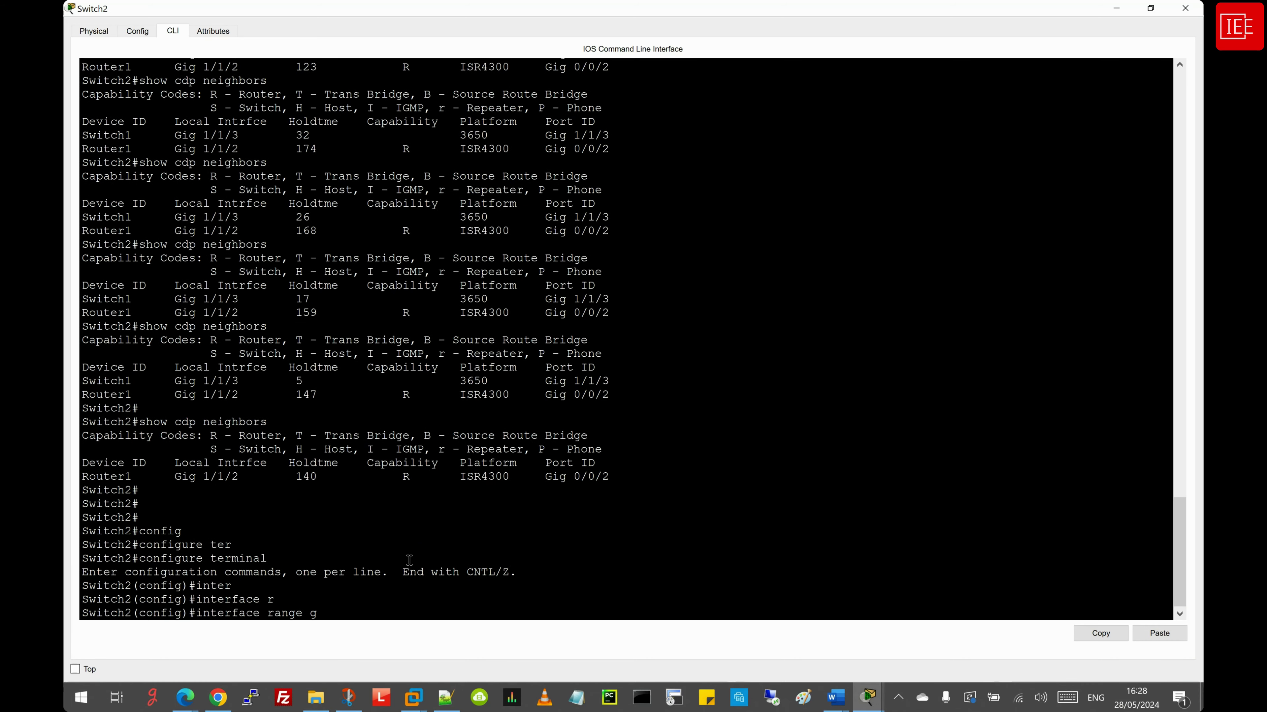
pyautogui.press('Tab')
pyautogui.write('1/0/1')
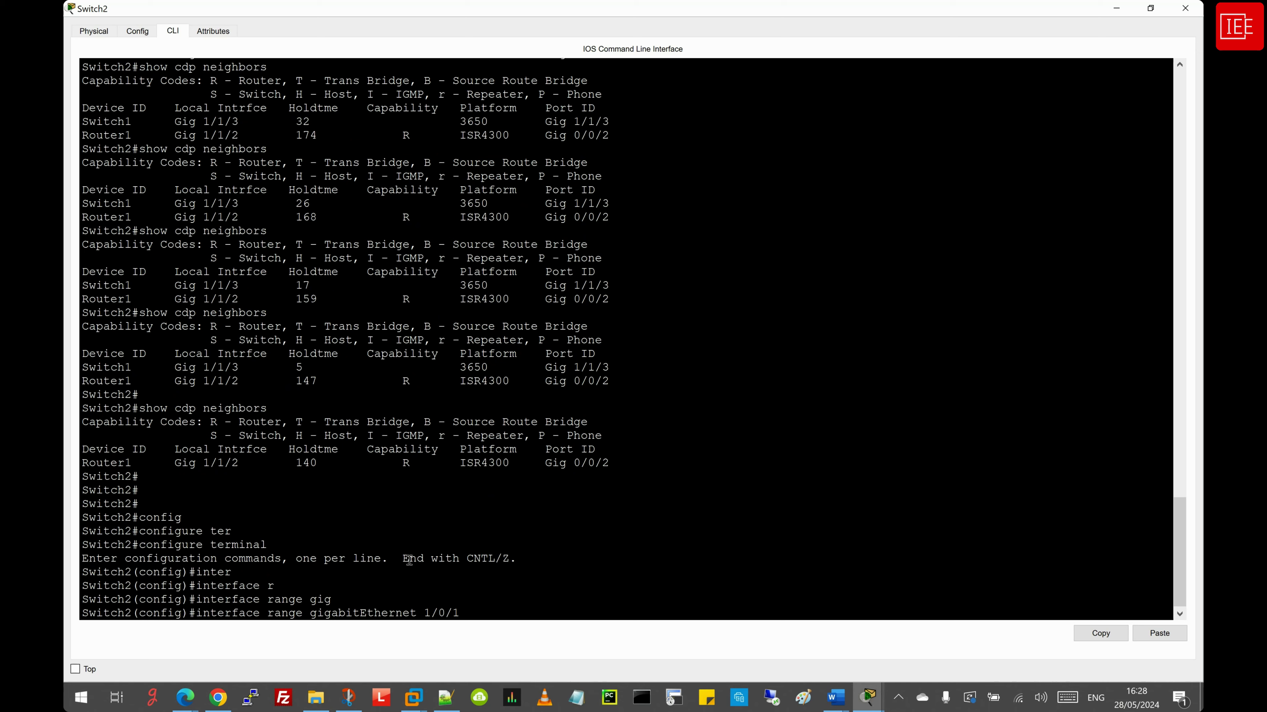
pyautogui.write('-24,')
pyautogui.write(' gi')
pyautogui.press('Tab')
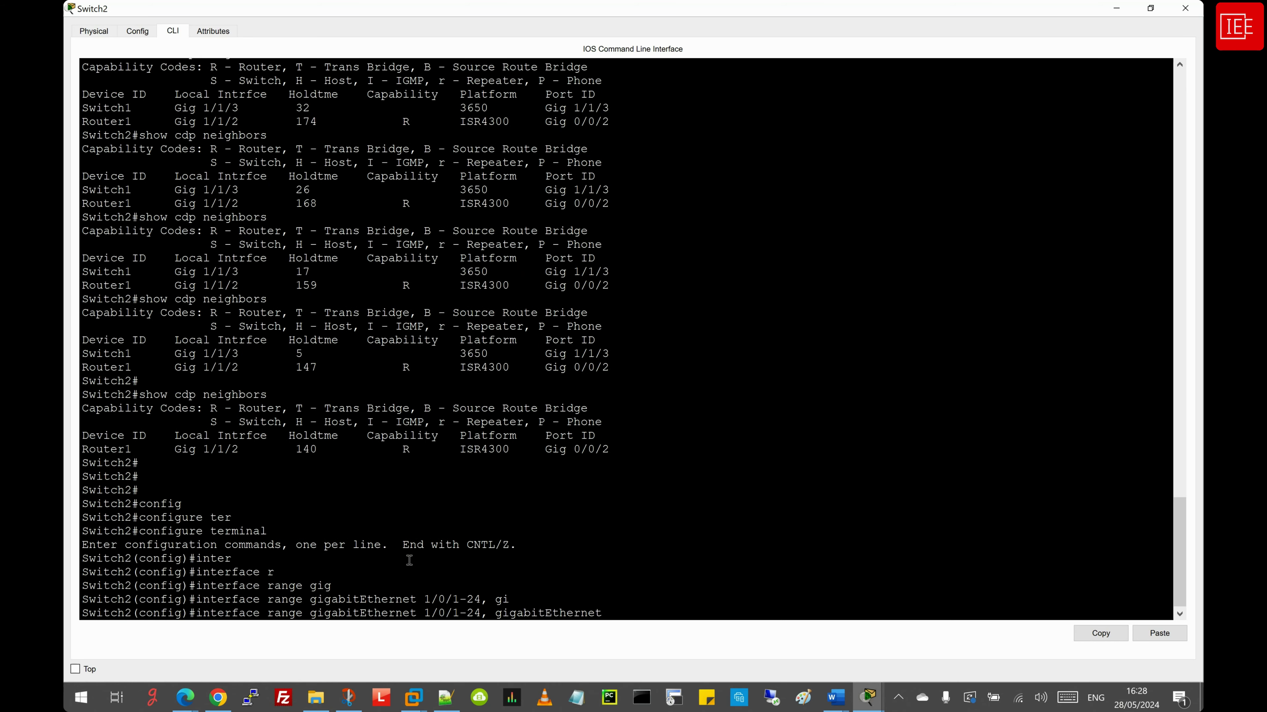
pyautogui.write('1/1/2, gig')
pyautogui.press('Tab')
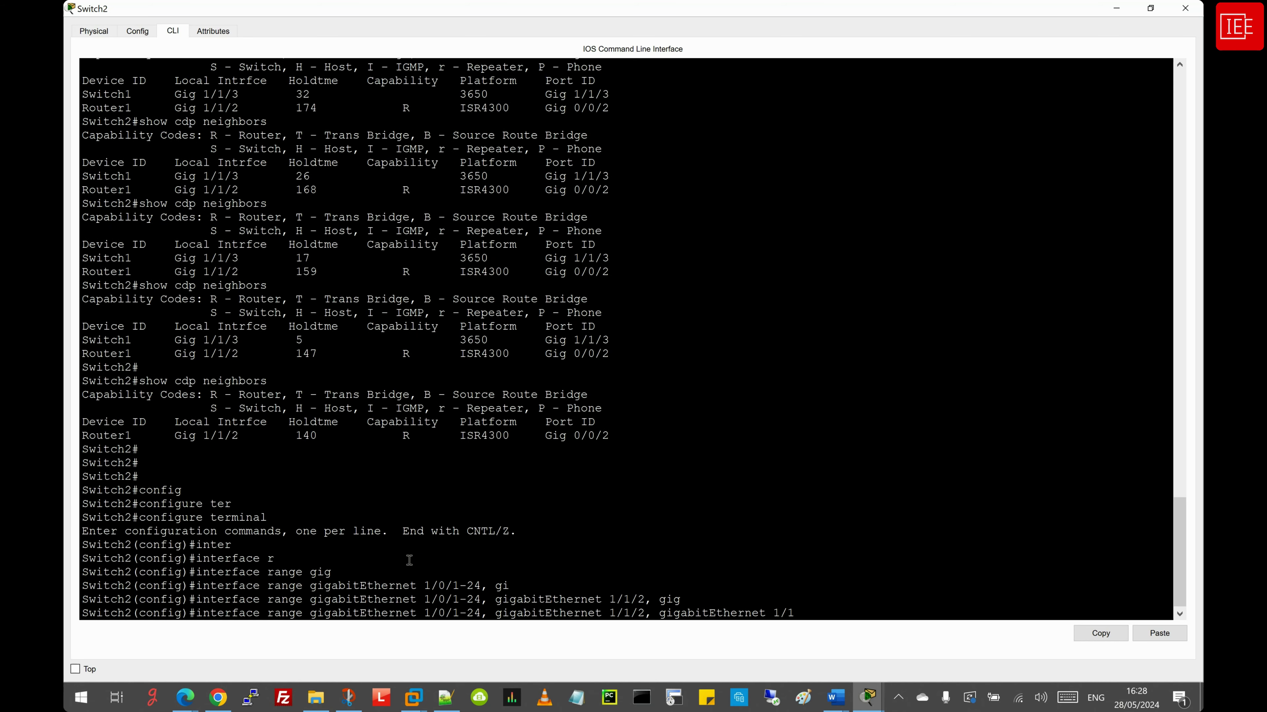
pyautogui.write('1/1/4')
pyautogui.press('Return')
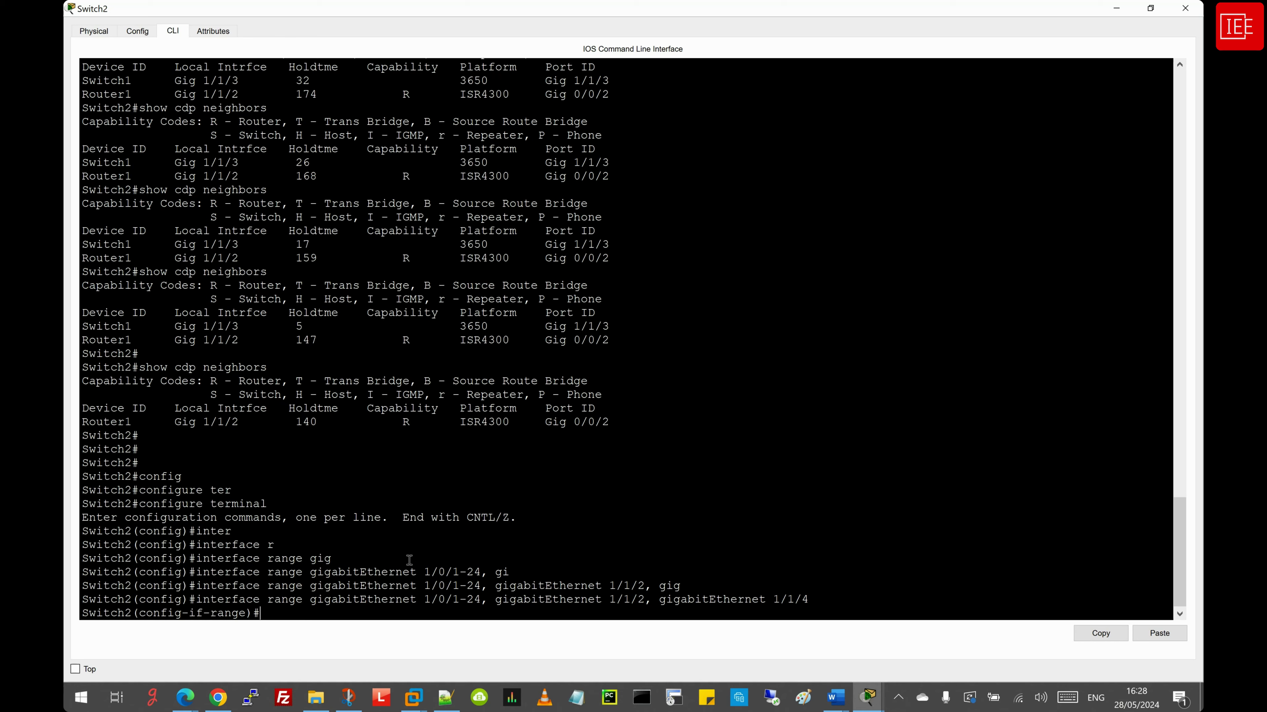
# Disable CDP on Switch2's selected interface range with no cdp enable
pyautogui.write('no cd')
pyautogui.press('Tab')
pyautogui.write('en')
pyautogui.press('Tab')
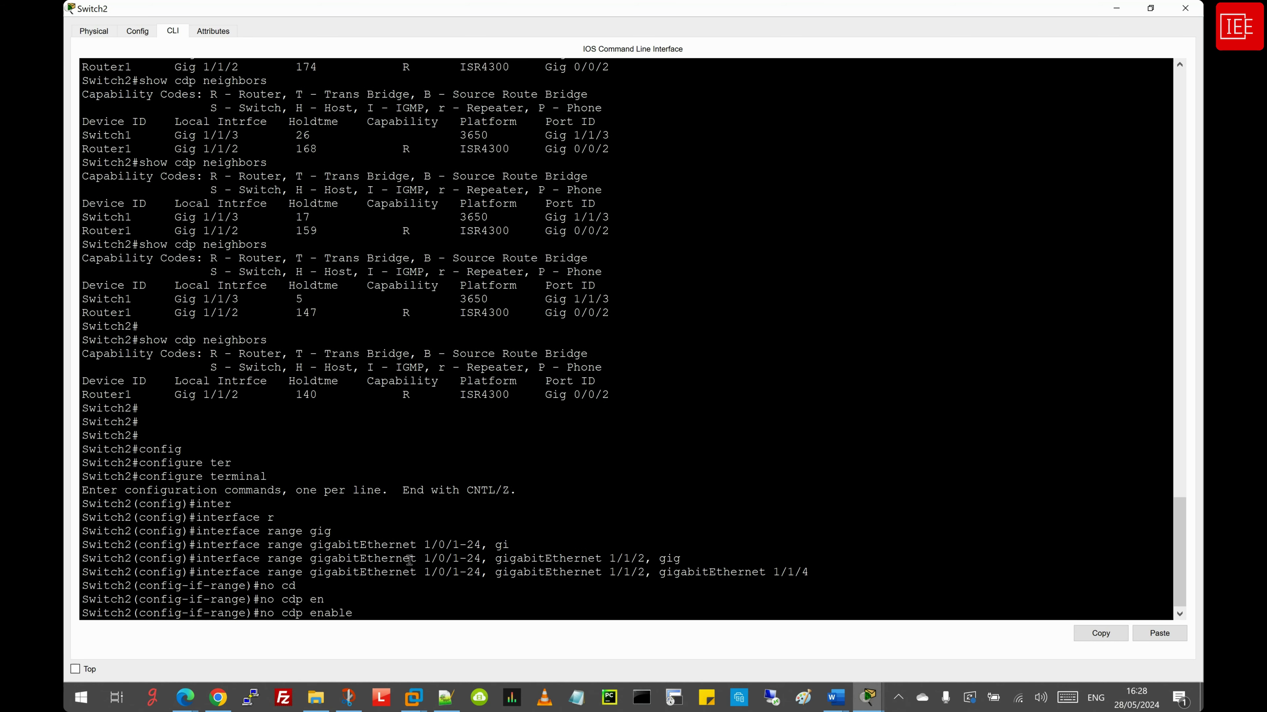
pyautogui.press('Return')
pyautogui.press('Return')
pyautogui.press('Return')
pyautogui.press('Return')
pyautogui.press('Return')
# Exit configuration mode on Switch2 with end and save the configuration with wr
pyautogui.write('end')
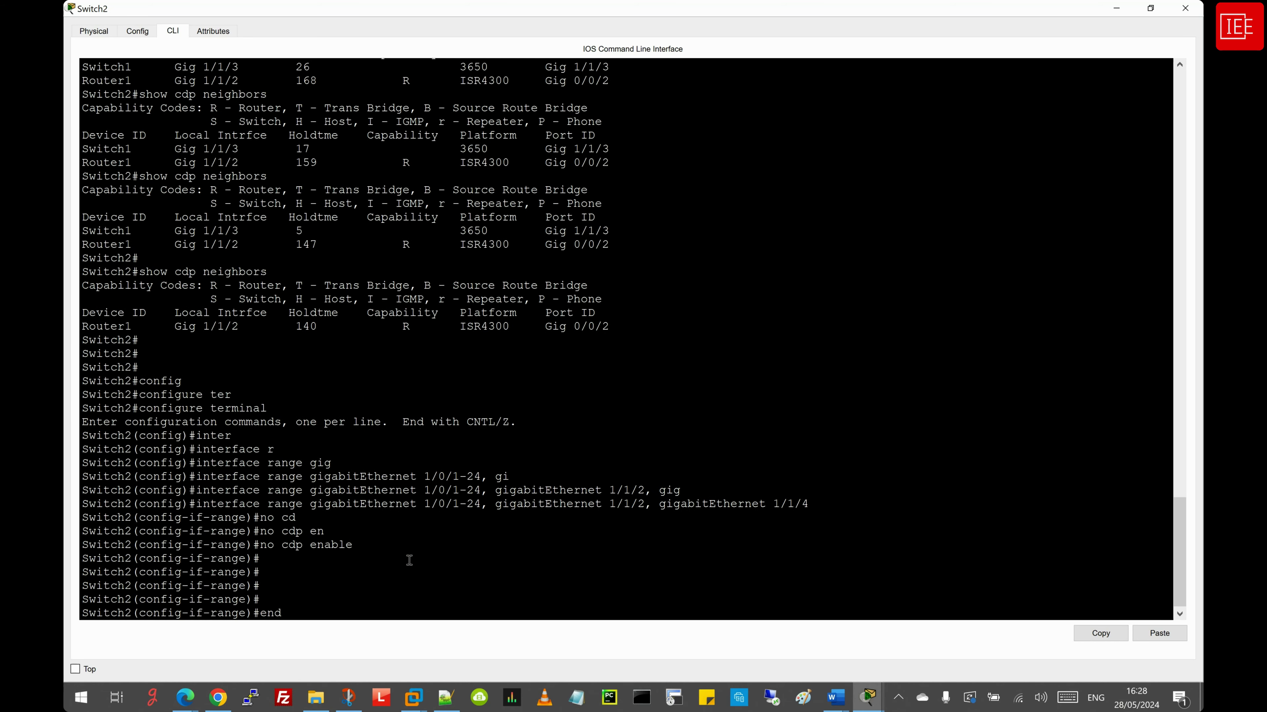
pyautogui.press('Return')
pyautogui.press('Return')
pyautogui.press('Return')
pyautogui.press('Return')
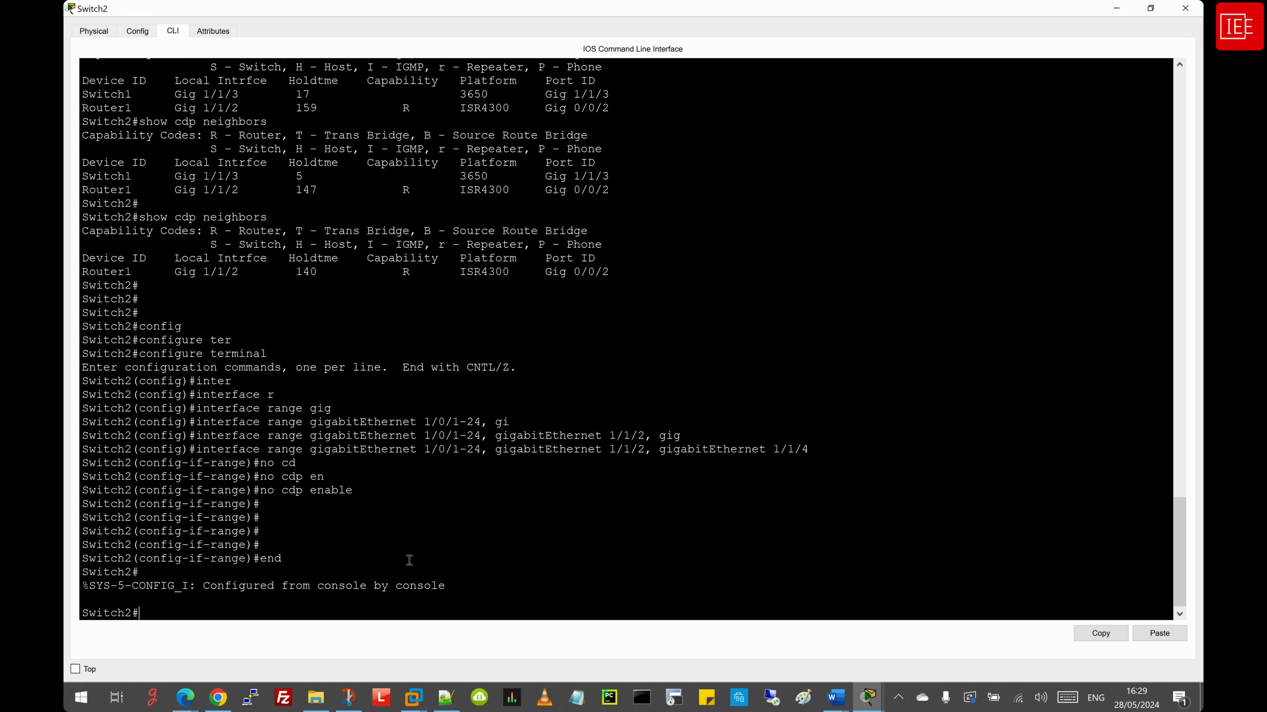
pyautogui.write('wr')
pyautogui.press('Return')
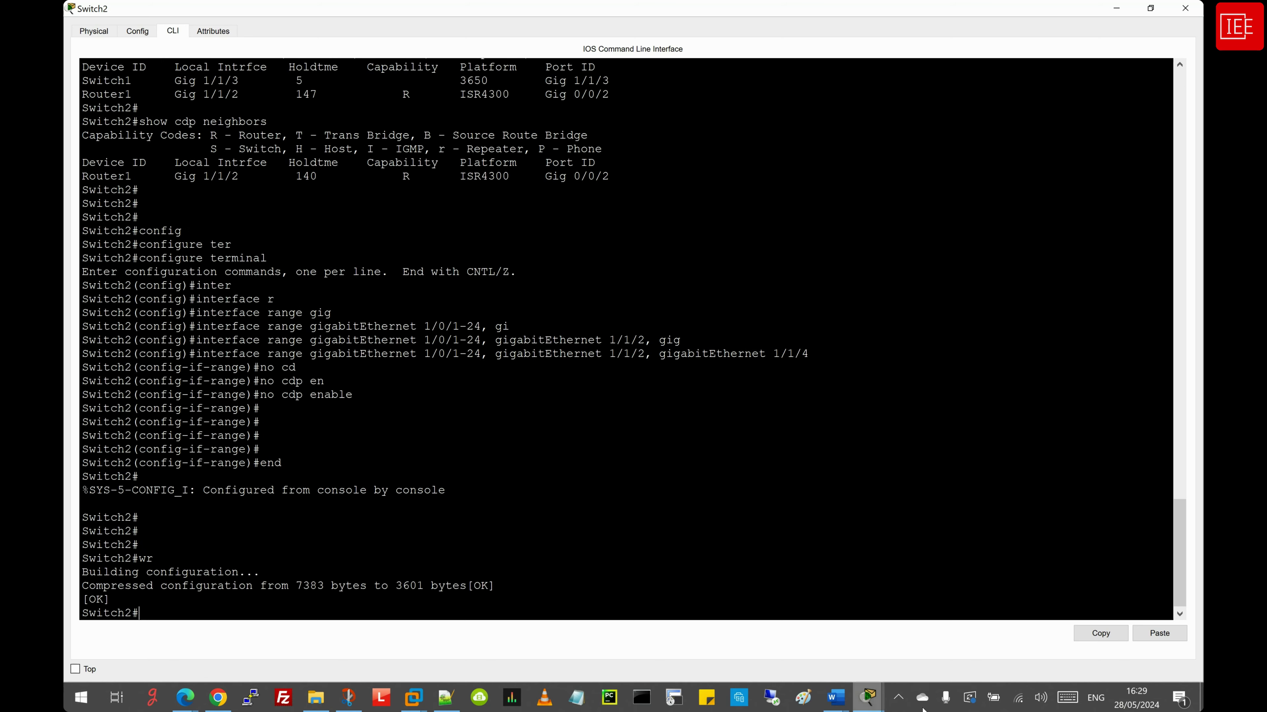
# Switch to Switch3's command line, start the console session and enter privileged EXEC mode with en
pyautogui.click(867, 698)
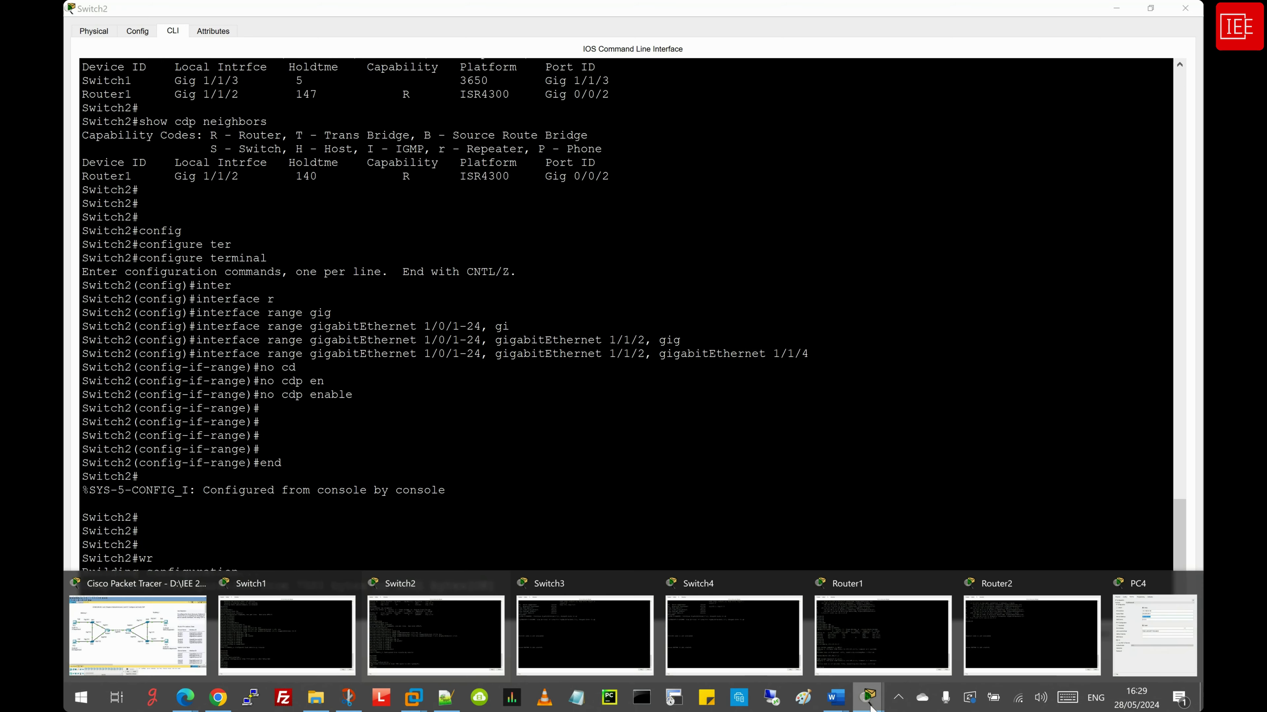
pyautogui.click(588, 633)
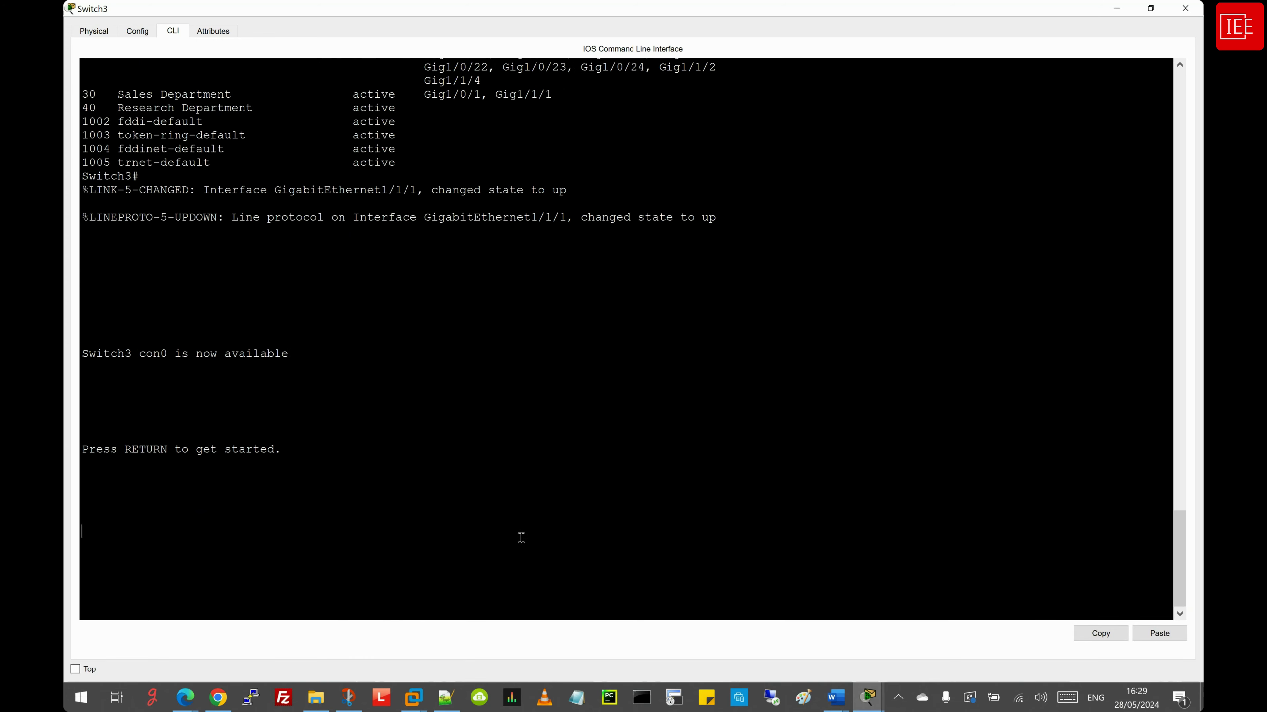
pyautogui.press('Return')
pyautogui.press('Return')
pyautogui.press('Return')
pyautogui.write('ena')
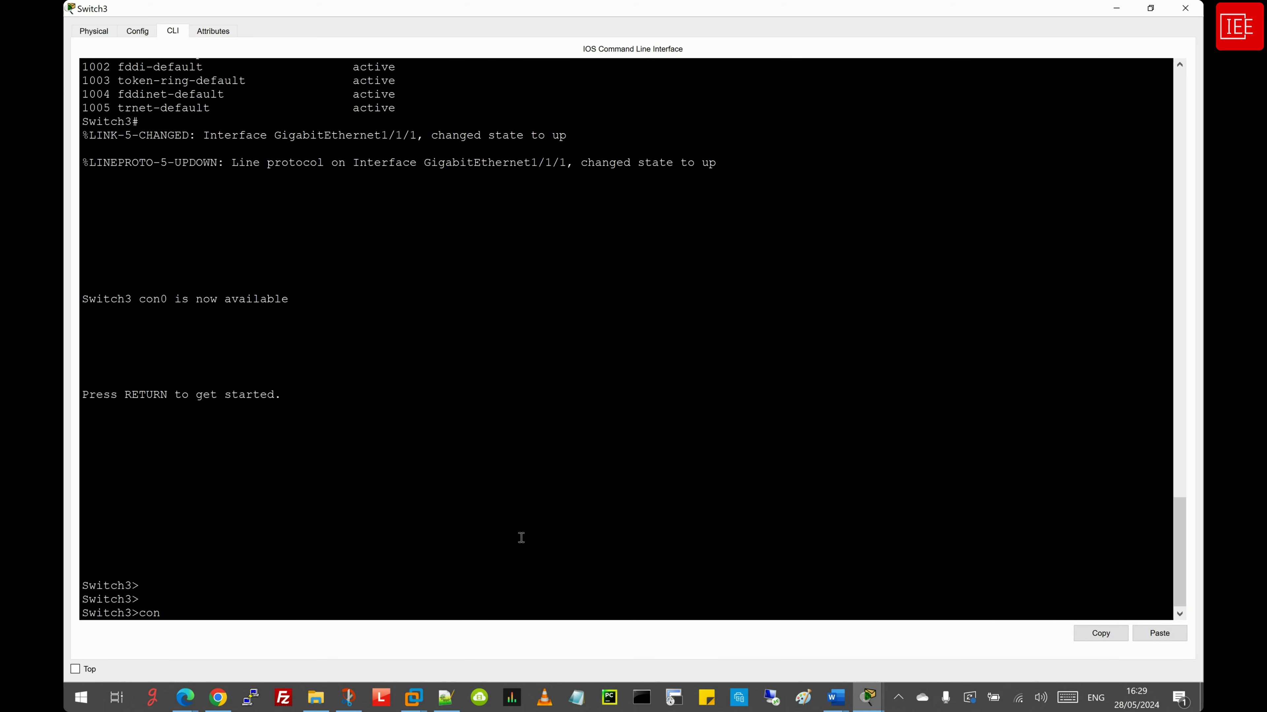
pyautogui.press('BackSpace')
pyautogui.press('BackSpace')
pyautogui.press('BackSpace')
pyautogui.write('en')
pyautogui.press('Return')
# Enter global configuration mode on Switch3 with configure terminal
pyautogui.write('config')
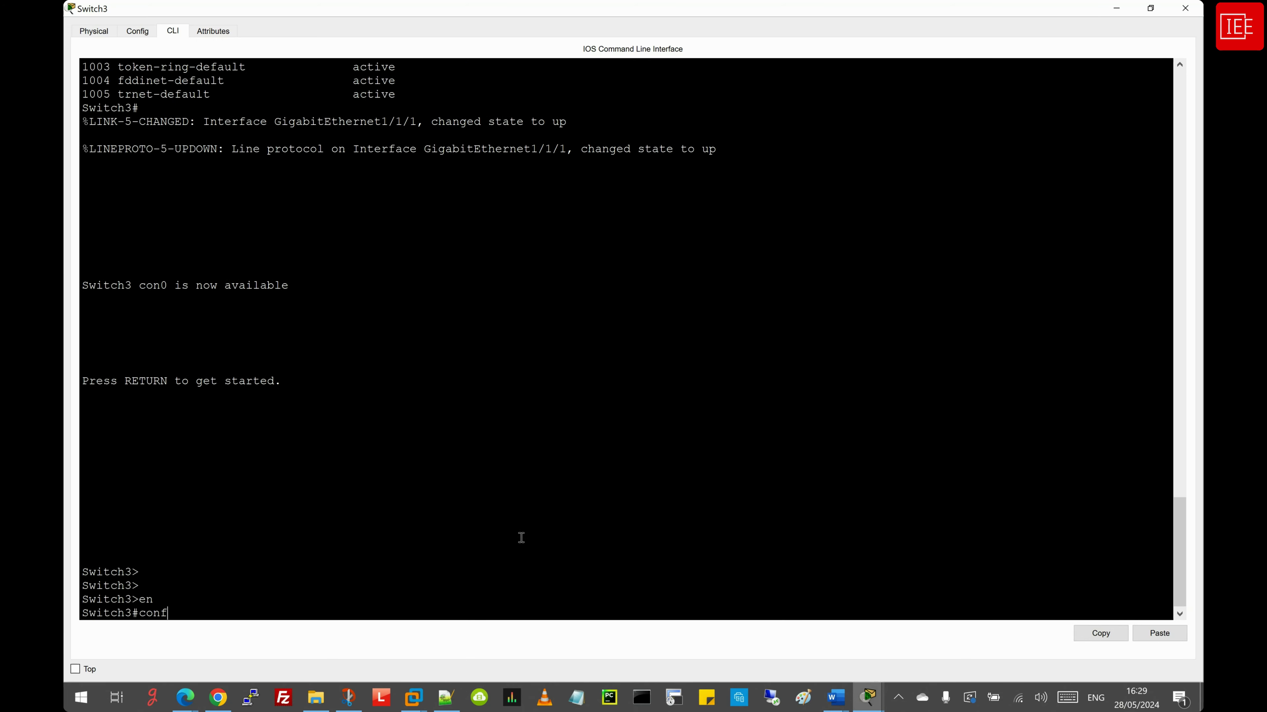
pyautogui.press('Tab')
pyautogui.write('ter')
pyautogui.press('Tab')
pyautogui.press('Return')
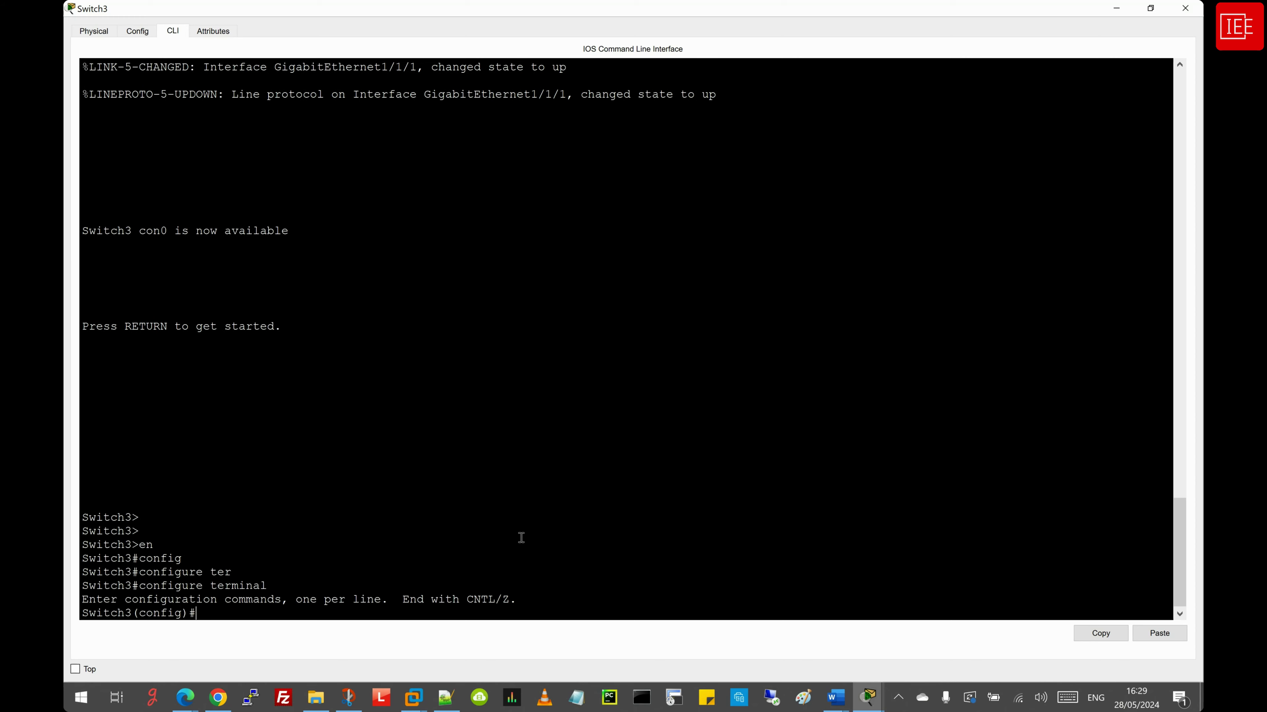
# Enter interface range configuration on Switch3 for gigabitEthernet 1/0/1-24, gigabitEthernet 1/1/2 and gigabitEthernet 1/1/4
pyautogui.write('inter')
pyautogui.press('Tab')
pyautogui.write('ran')
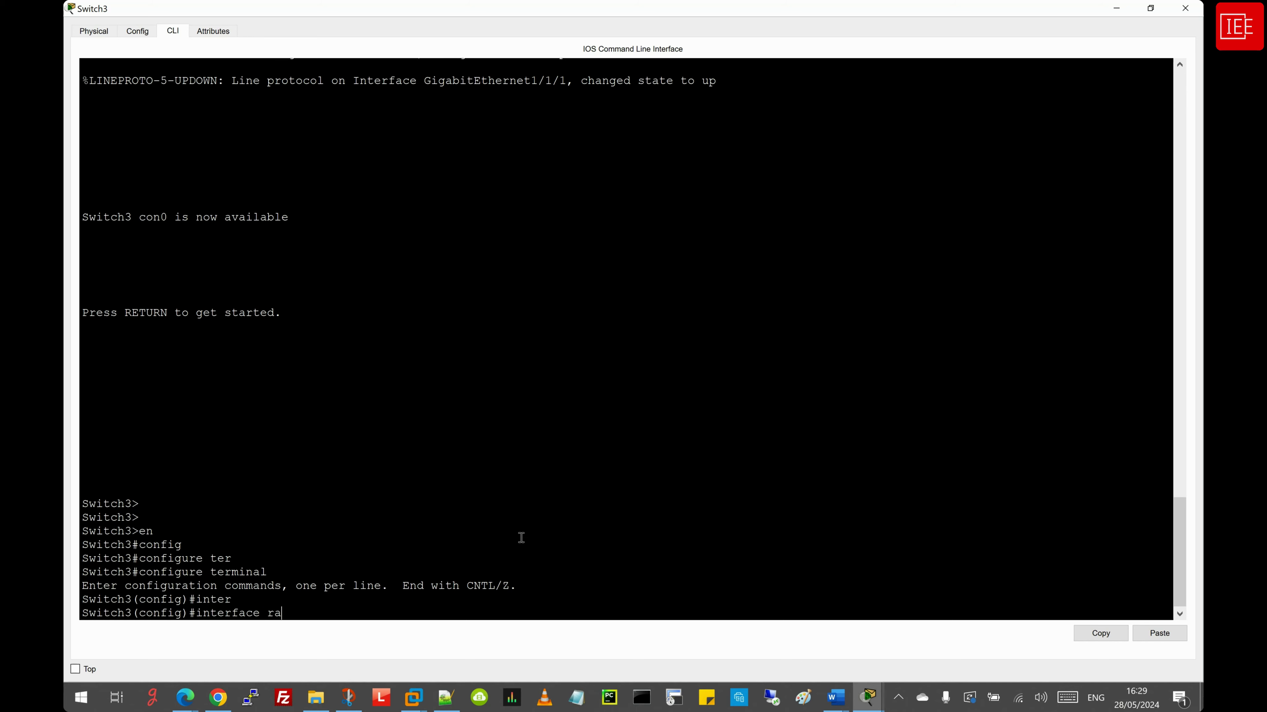
pyautogui.press('Tab')
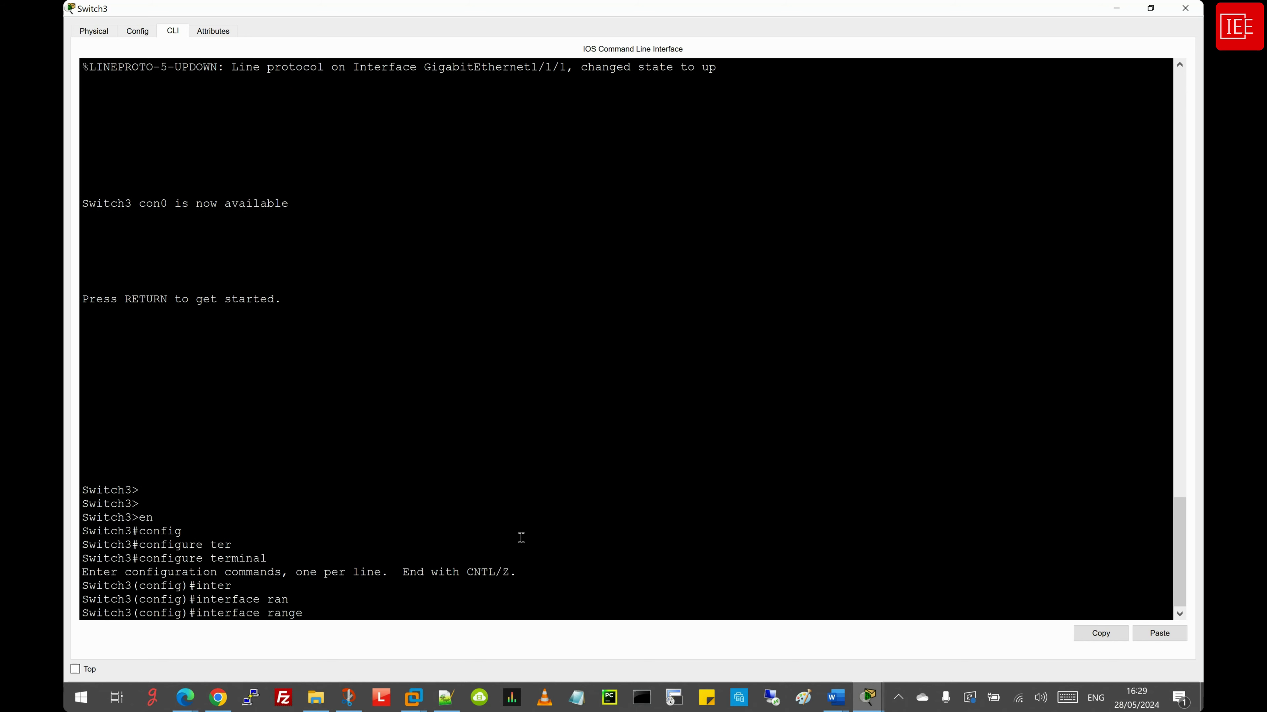
pyautogui.write('gig')
pyautogui.press('Tab')
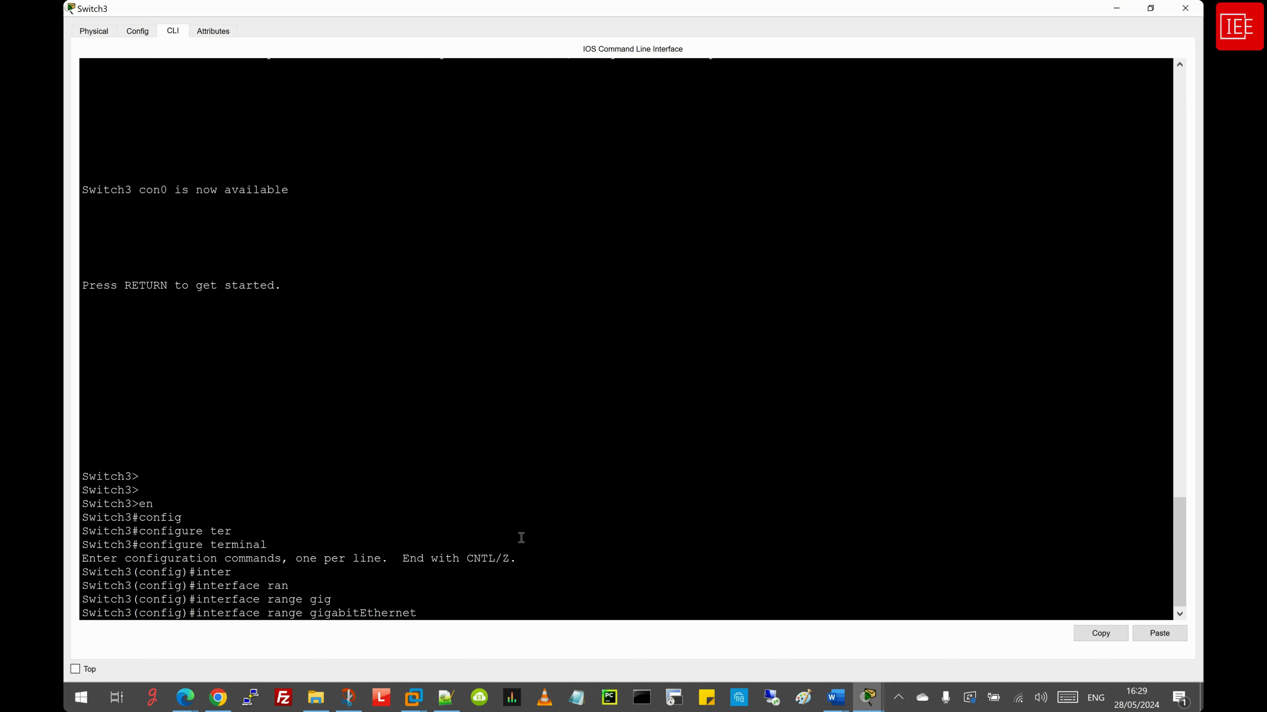
pyautogui.write('1/0/1-24, gig')
pyautogui.press('Tab')
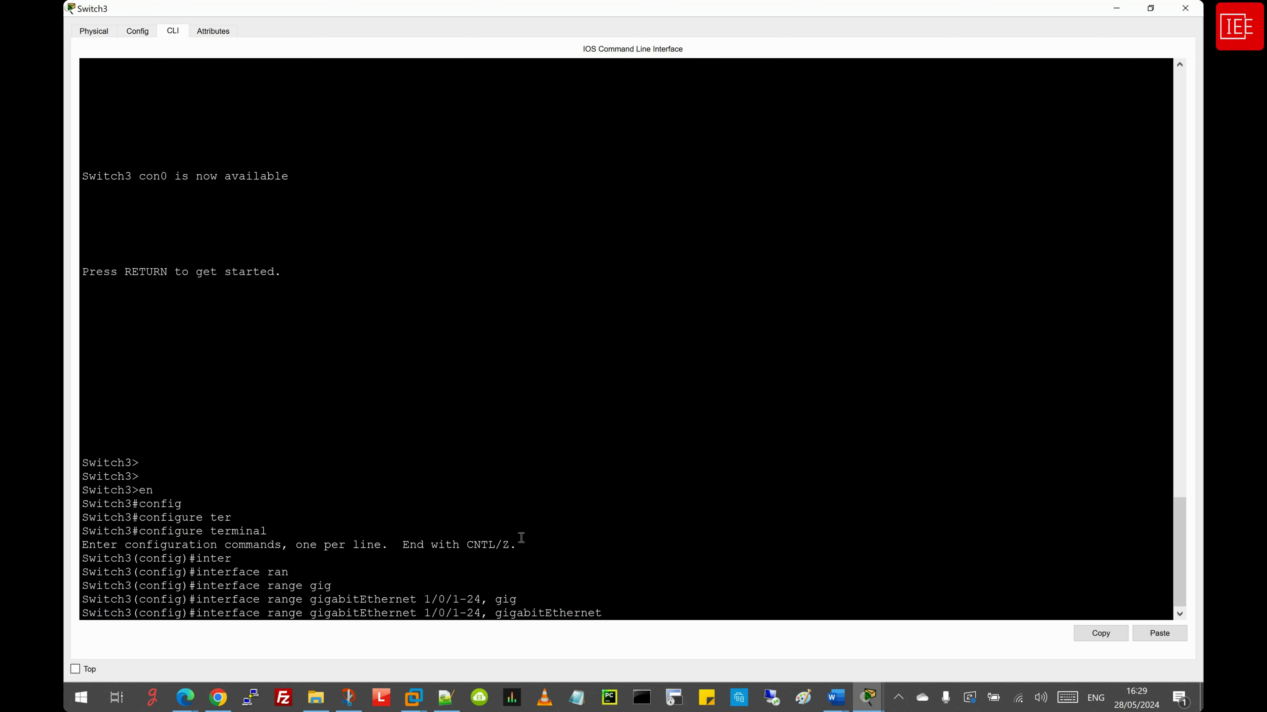
pyautogui.write('1/1/2, gig')
pyautogui.press('Tab')
pyautogui.write('1')
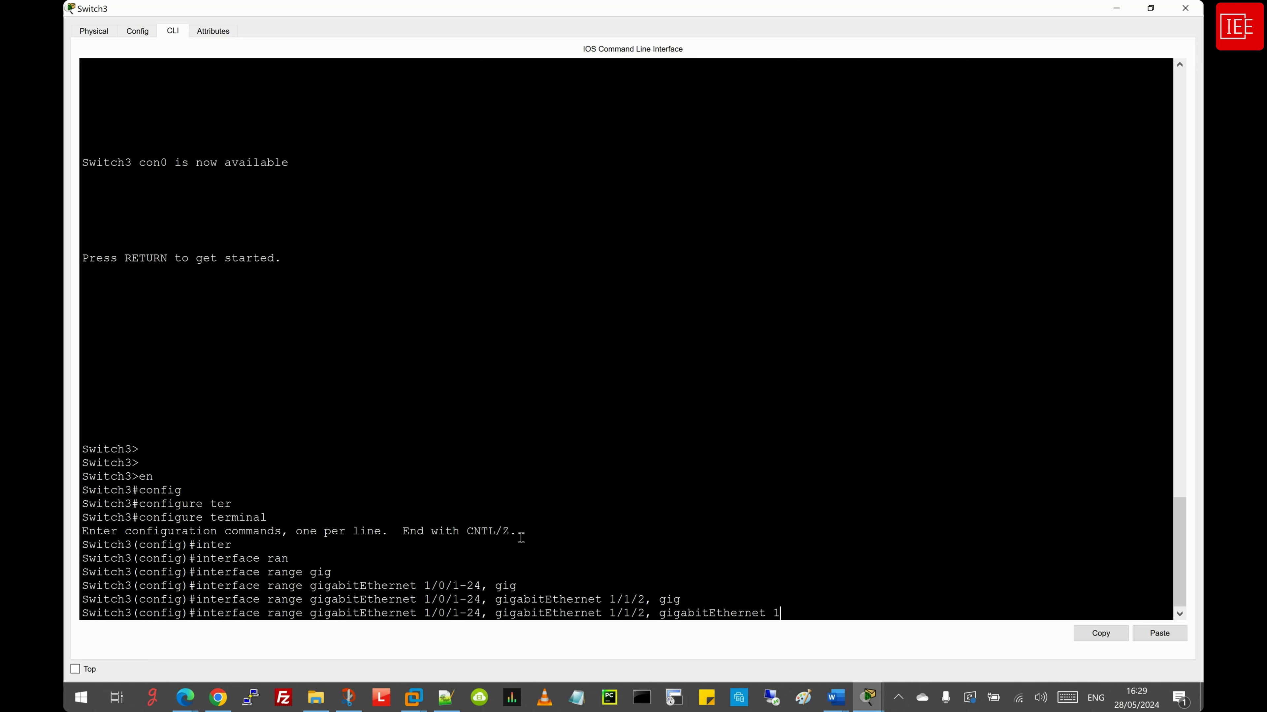
pyautogui.write('/1/')
pyautogui.write('4')
pyautogui.press('Return')
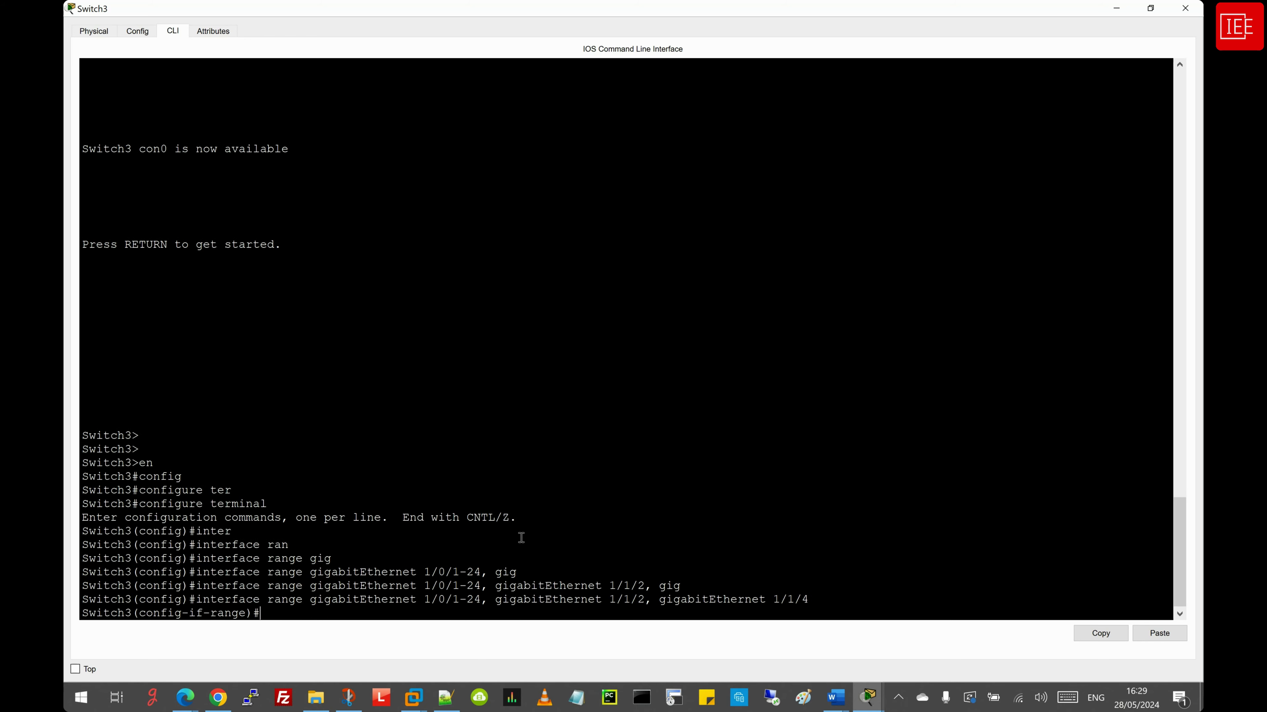
# Disable CDP on Switch3's selected interface range with no cdp enable
pyautogui.write('no cd')
pyautogui.press('Tab')
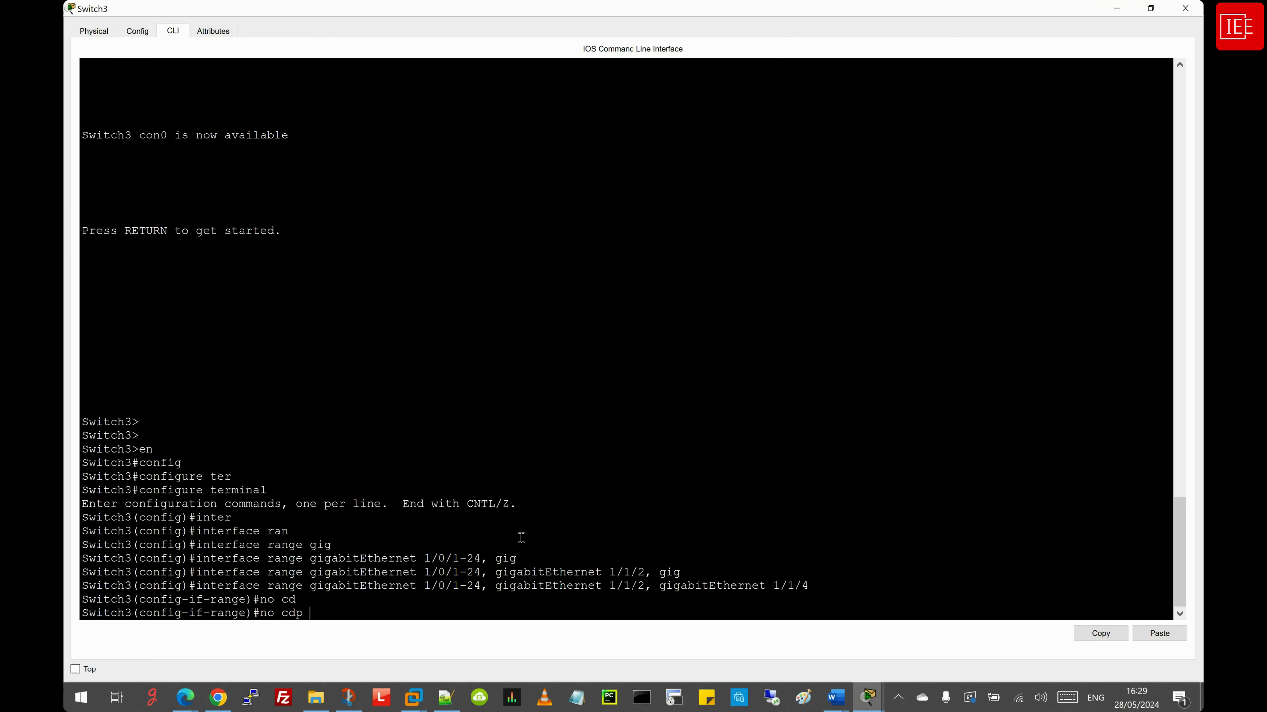
pyautogui.write('en')
pyautogui.press('Tab')
pyautogui.press('Return')
pyautogui.press('Return')
pyautogui.press('Return')
pyautogui.press('Return')
pyautogui.press('Return')
pyautogui.press('Return')
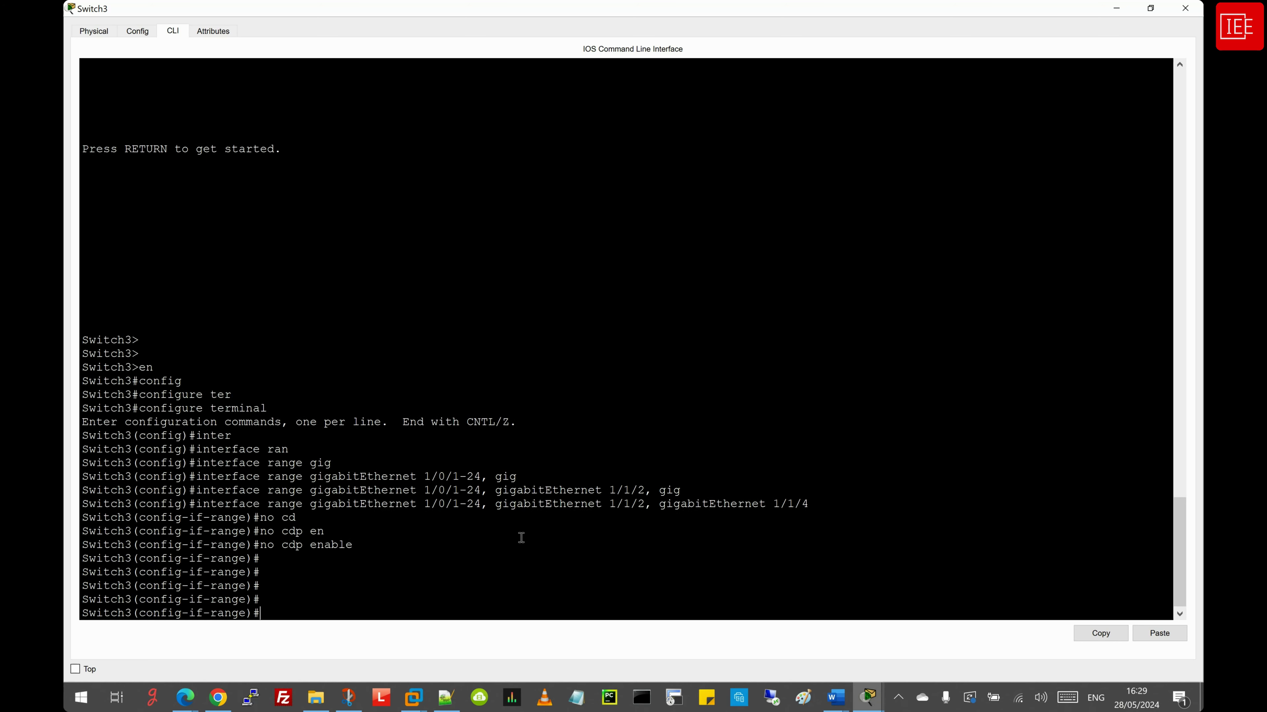
# Exit configuration mode on Switch3 with end and save the configuration with wr
pyautogui.write('end')
pyautogui.press('Return')
pyautogui.press('Return')
pyautogui.press('Return')
pyautogui.press('Return')
pyautogui.write('wr')
pyautogui.press('Return')
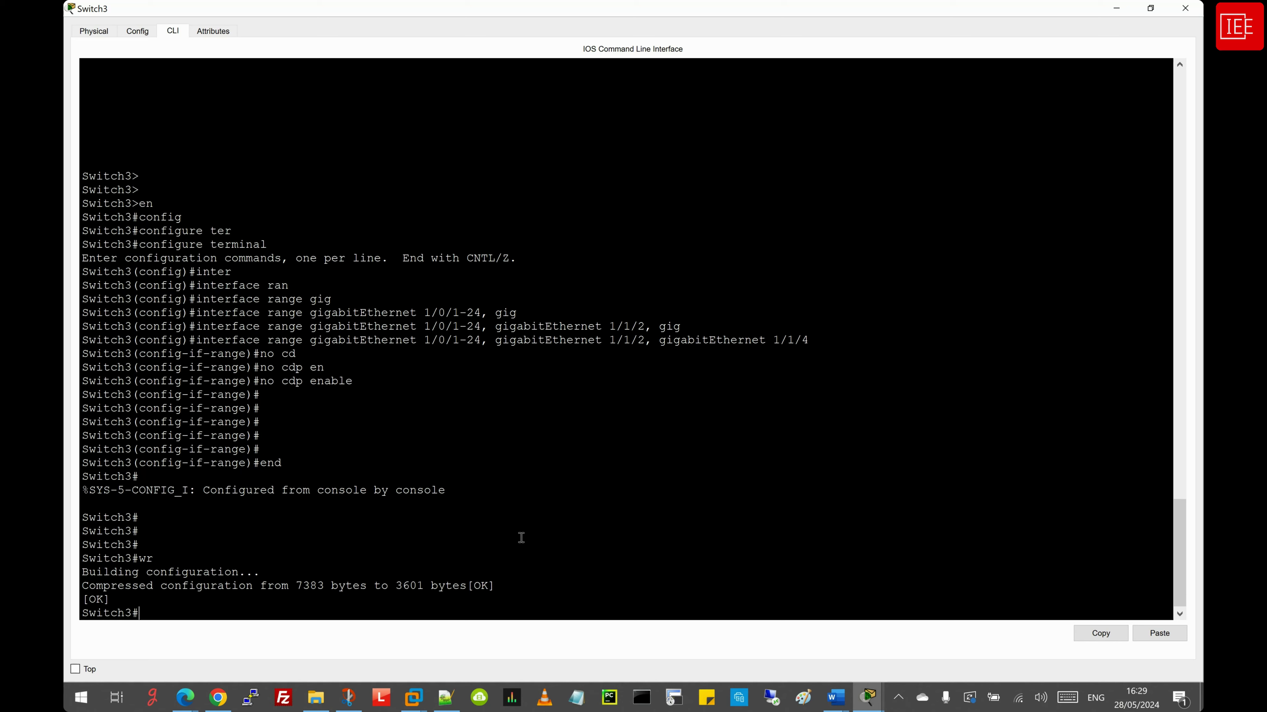
# Switch to Switch4's command line, start the console session and enter privileged EXEC mode with en
pyautogui.click(870, 699)
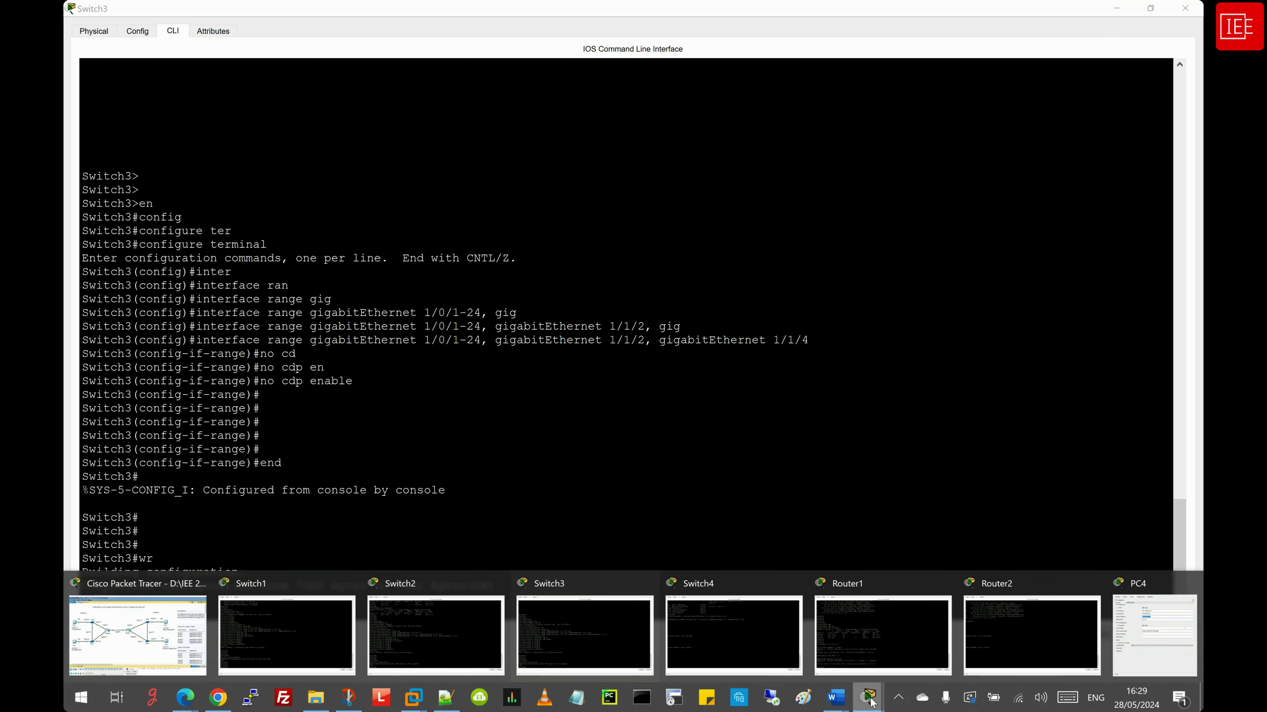
pyautogui.click(744, 652)
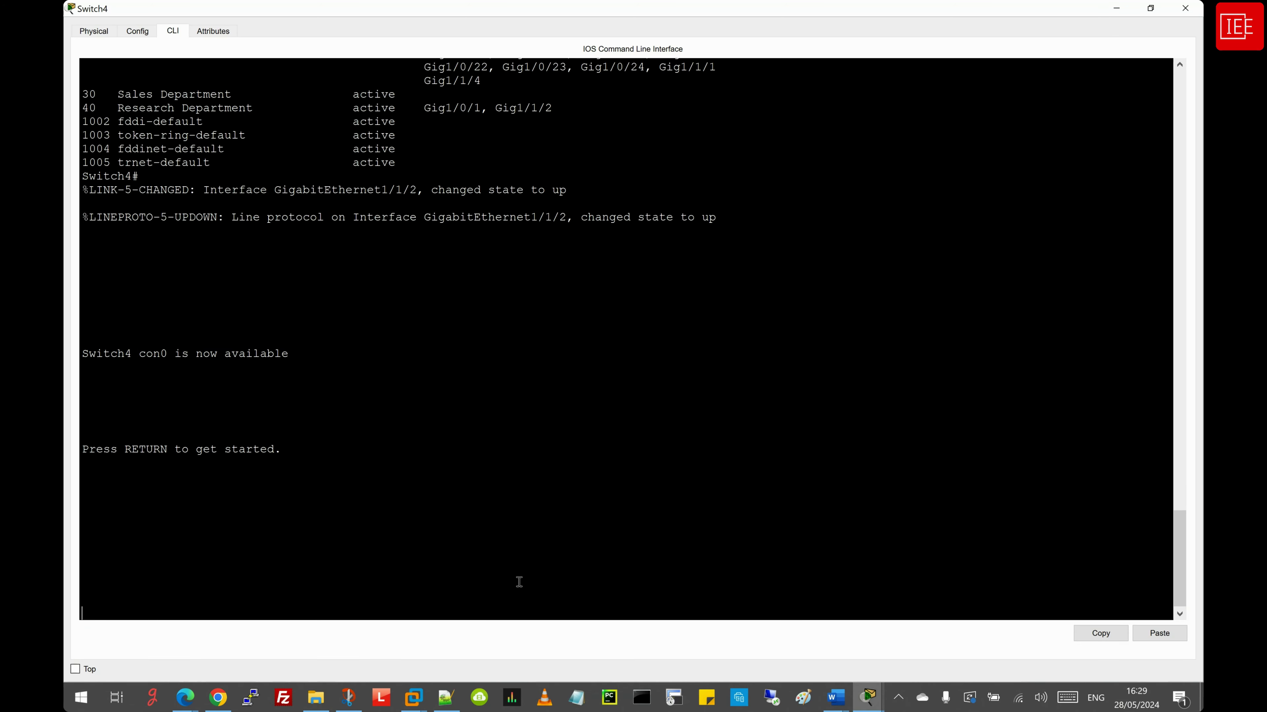
pyautogui.press('Return')
pyautogui.press('Return')
pyautogui.press('Return')
pyautogui.write('en')
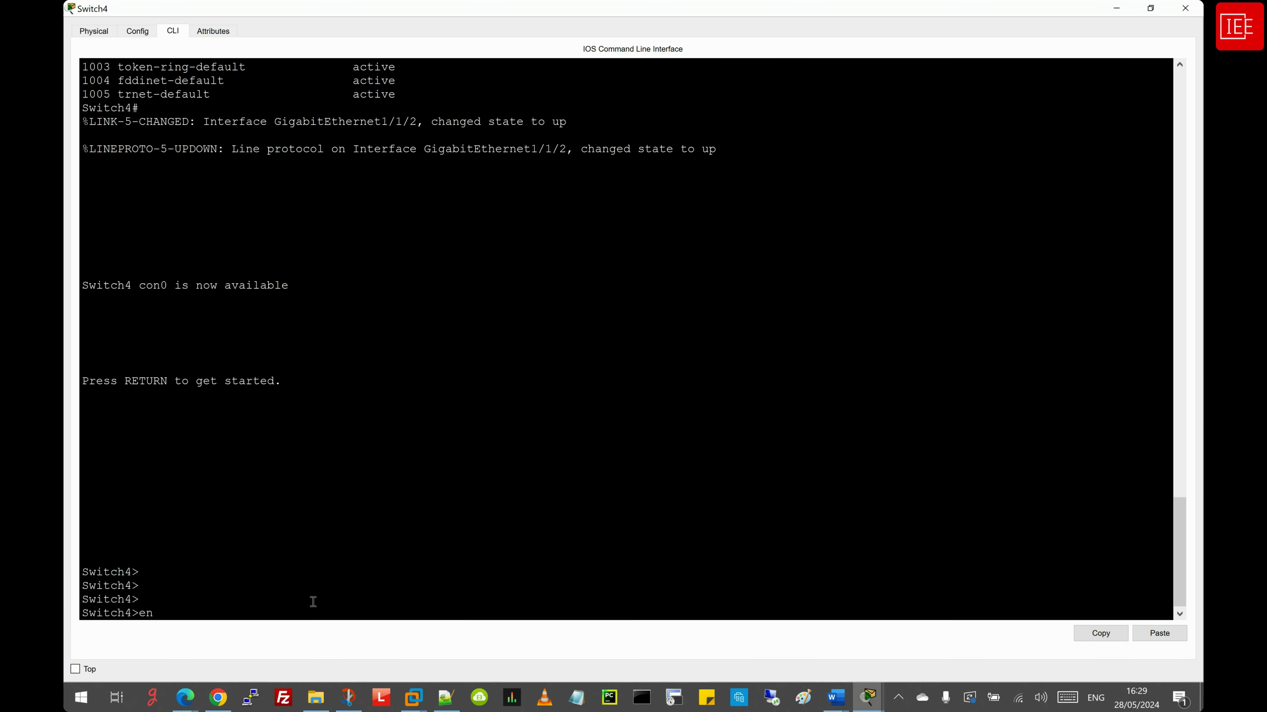
pyautogui.press('Return')
# Enter global configuration mode on Switch4 with configure terminal
pyautogui.write('config')
pyautogui.press('Tab')
pyautogui.write('ter')
pyautogui.press('Tab')
pyautogui.press('Return')
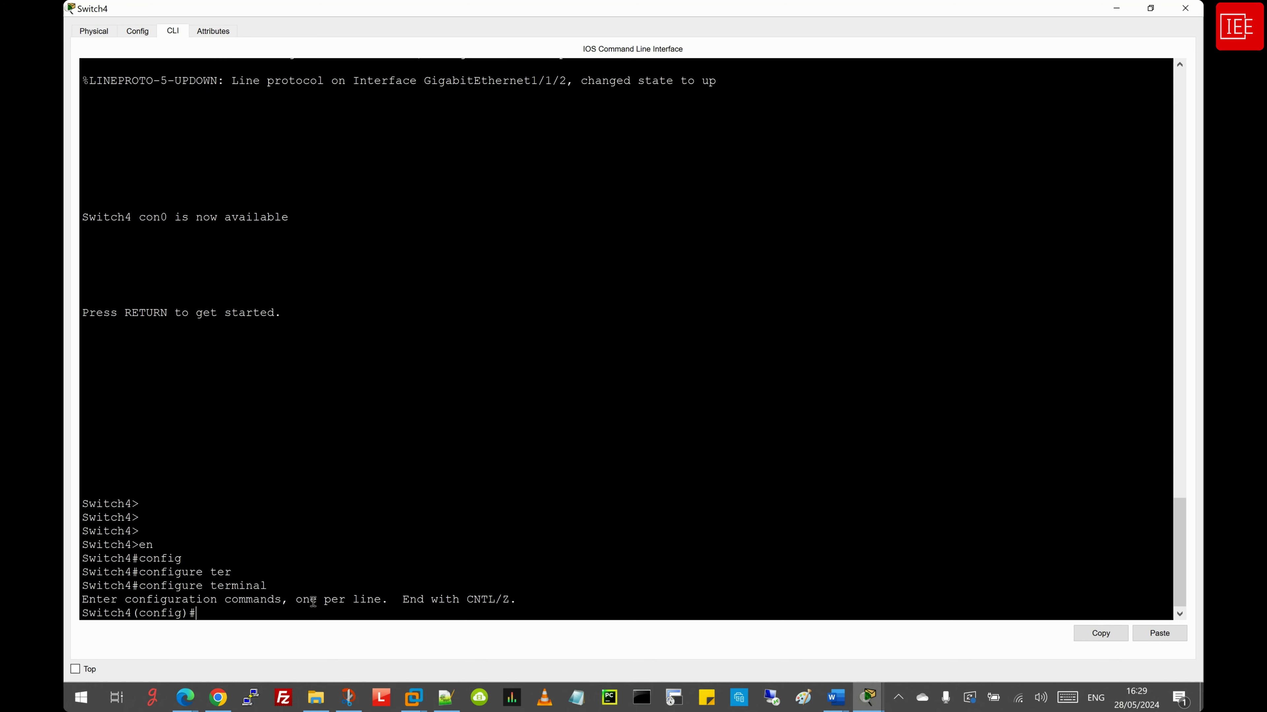
# Select Switch4's interface range gigabitEthernet 1/0/1-24, gigabitEthernet 1/1/1, gigabitEthernet 1/1/4 for configuration
pyautogui.write('inter')
pyautogui.press('Tab')
pyautogui.write('ran')
pyautogui.press('Tab')
pyautogui.write('gi')
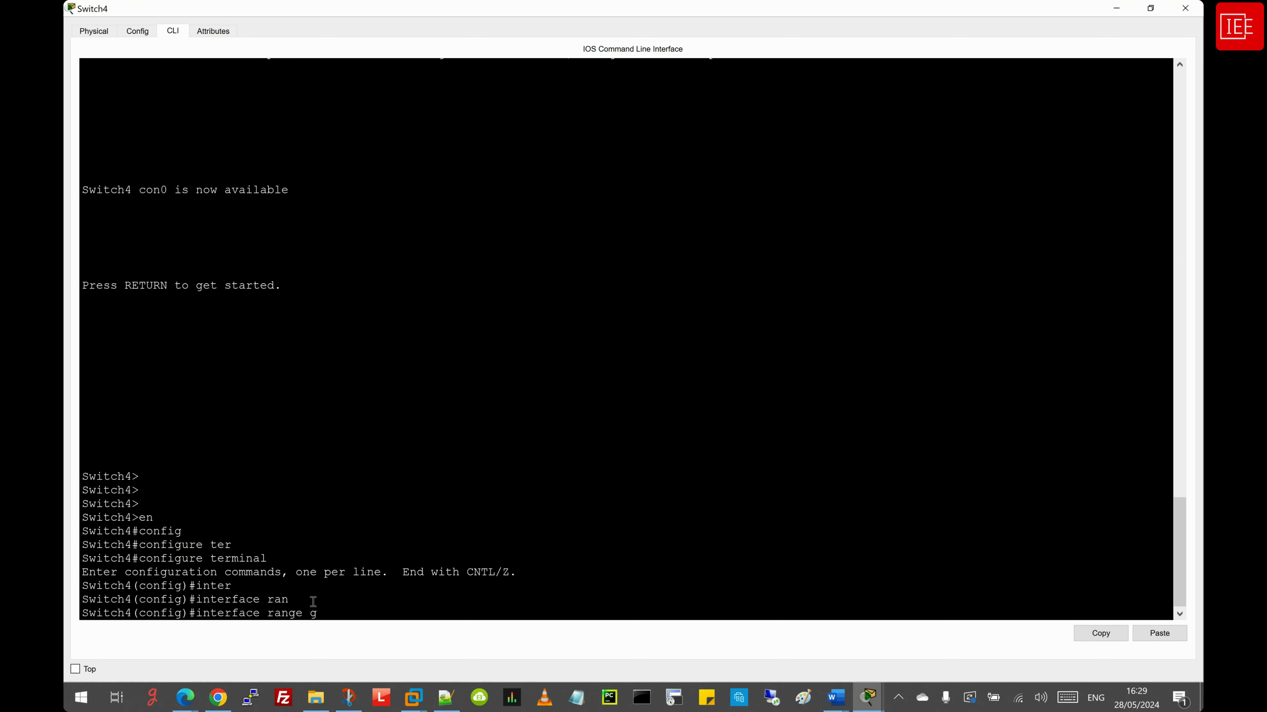
pyautogui.press('Tab')
pyautogui.write('1/0/1-24')
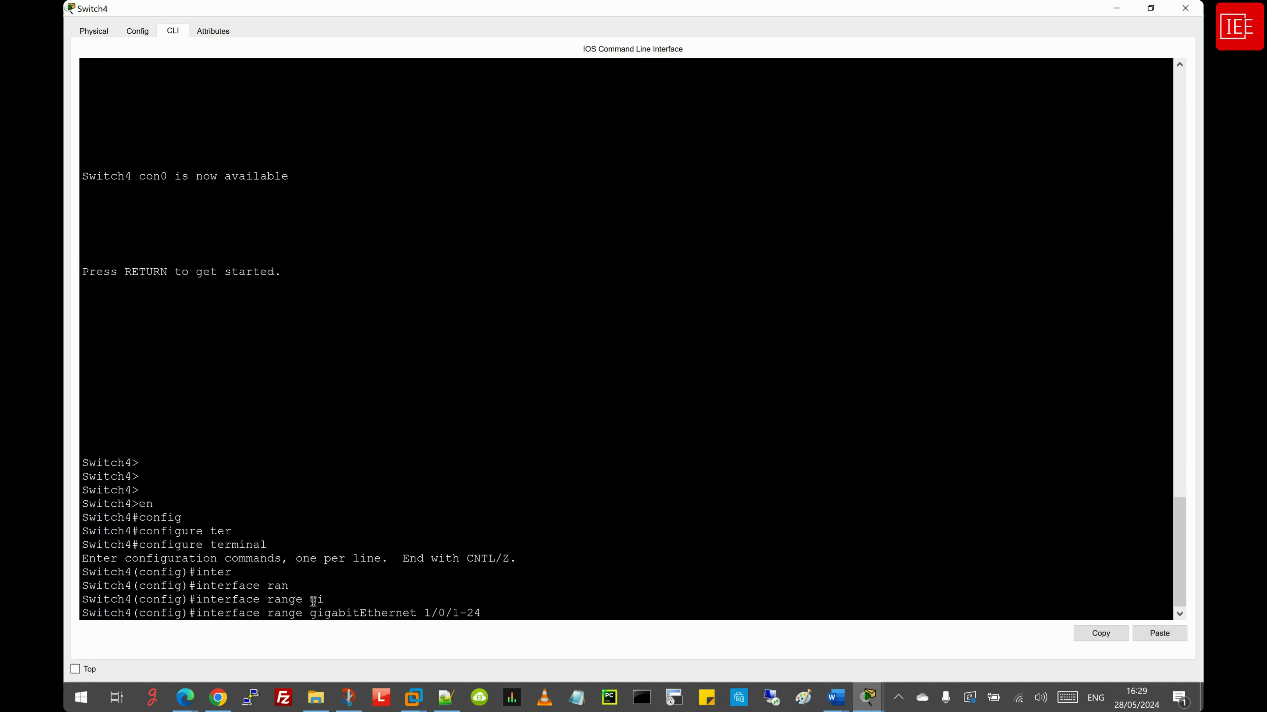
pyautogui.write(', gig')
pyautogui.press('Tab')
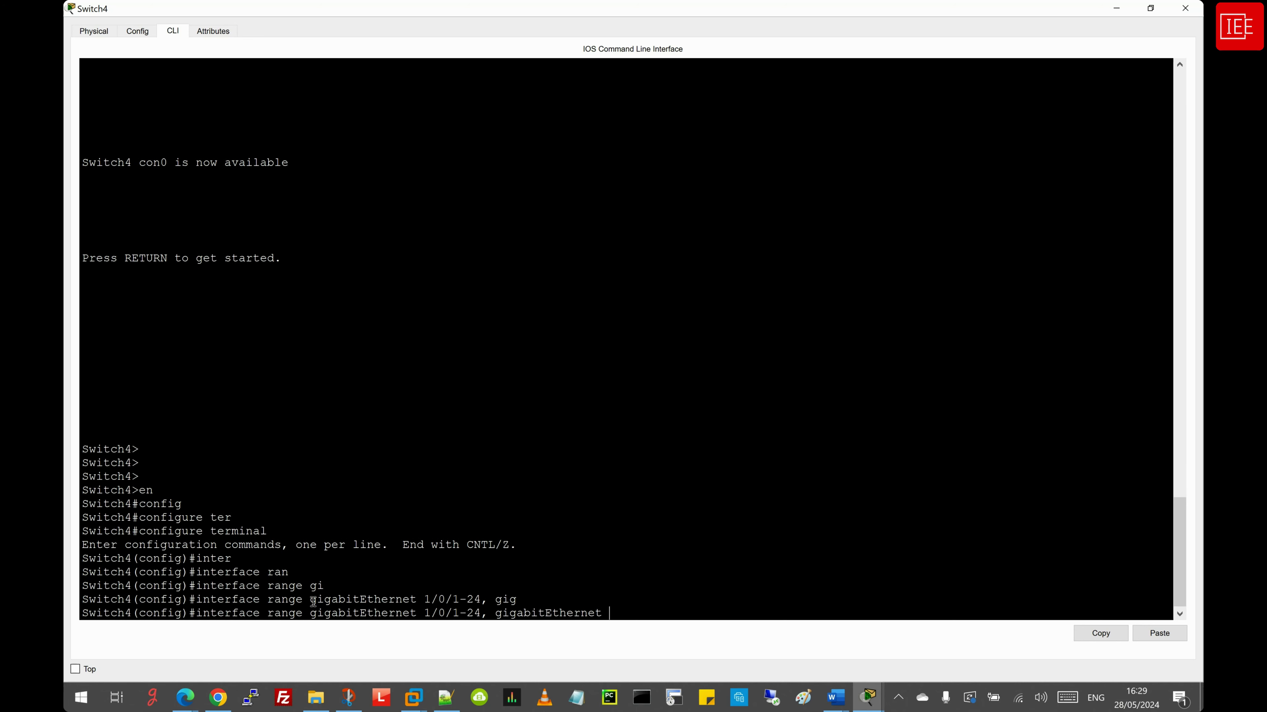
pyautogui.write('1/1/1')
pyautogui.write(', gig')
pyautogui.press('Tab')
pyautogui.write('1/1')
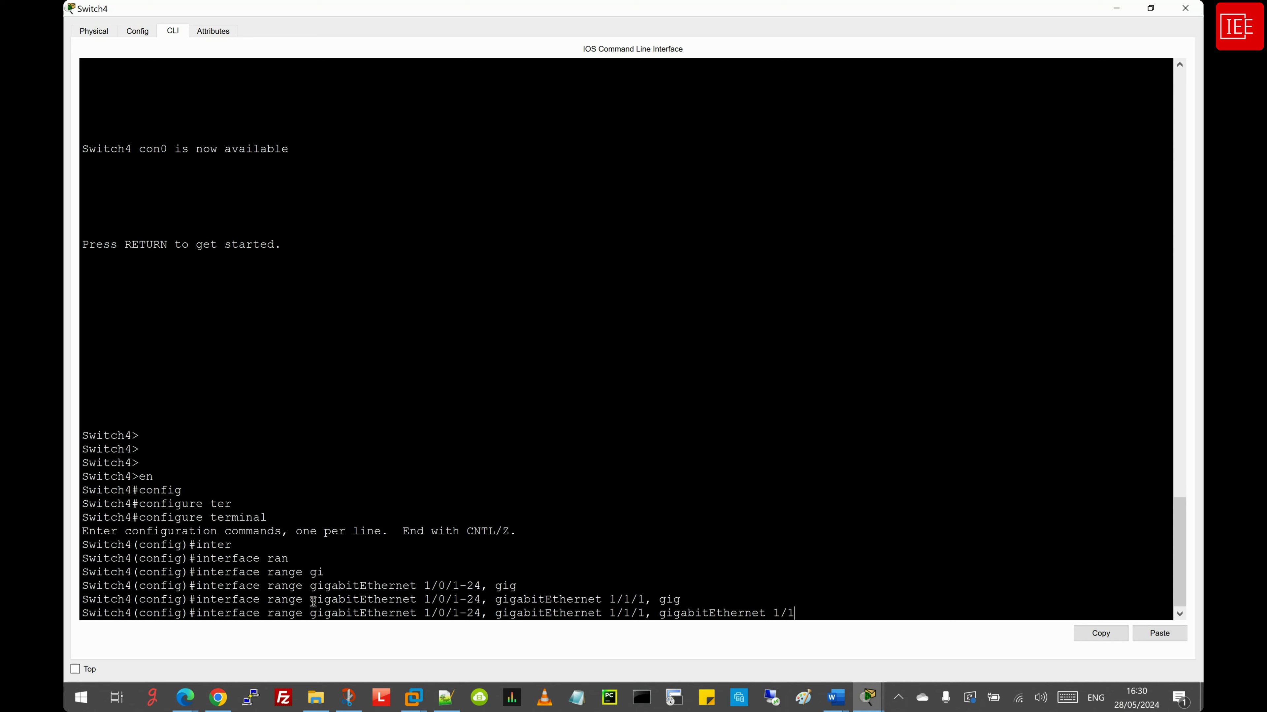
pyautogui.write('/4')
pyautogui.press('Return')
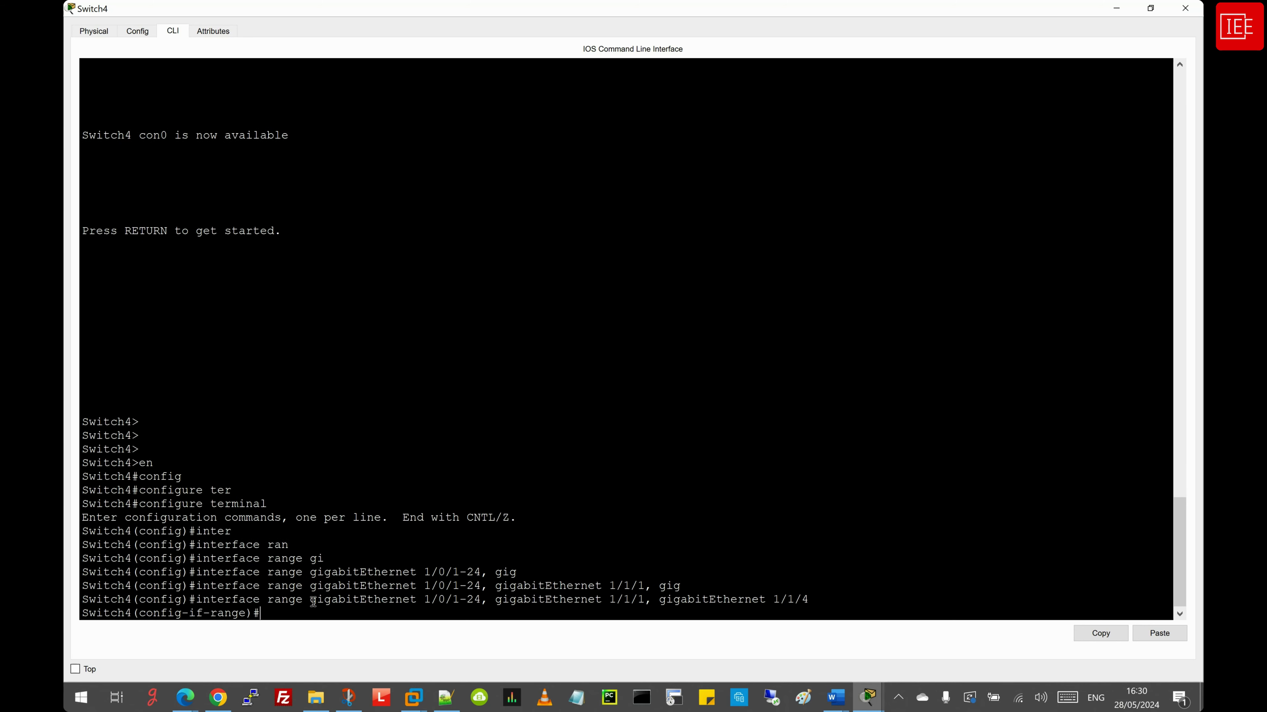
# Disable CDP on Switch4's selected interface range with no cdp enable
pyautogui.write('no cd')
pyautogui.press('Tab')
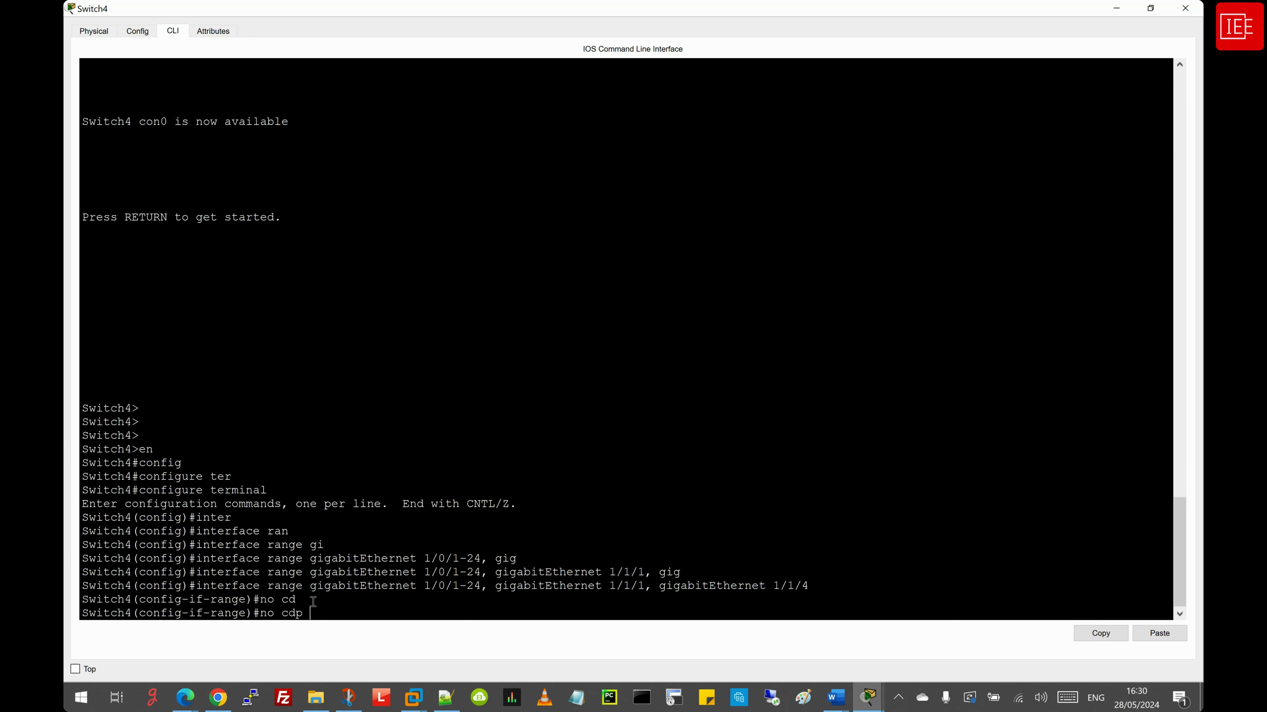
pyautogui.write('en')
pyautogui.press('Tab')
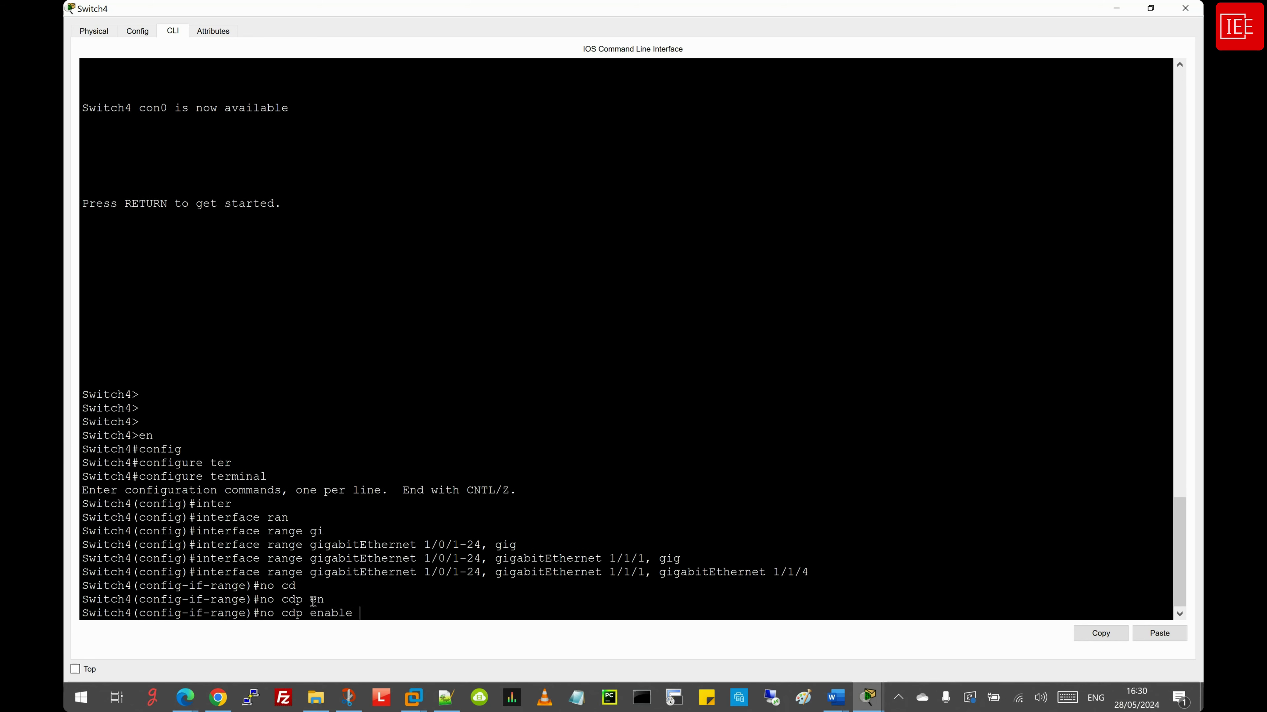
pyautogui.press('Return')
pyautogui.press('Return')
pyautogui.press('Return')
pyautogui.press('Return')
pyautogui.press('Return')
# Exit configuration mode on Switch4 with end and save the configuration with wr
pyautogui.write('end')
pyautogui.press('Return')
pyautogui.press('Return')
pyautogui.press('Return')
pyautogui.press('Return')
pyautogui.press('Return')
pyautogui.press('Return')
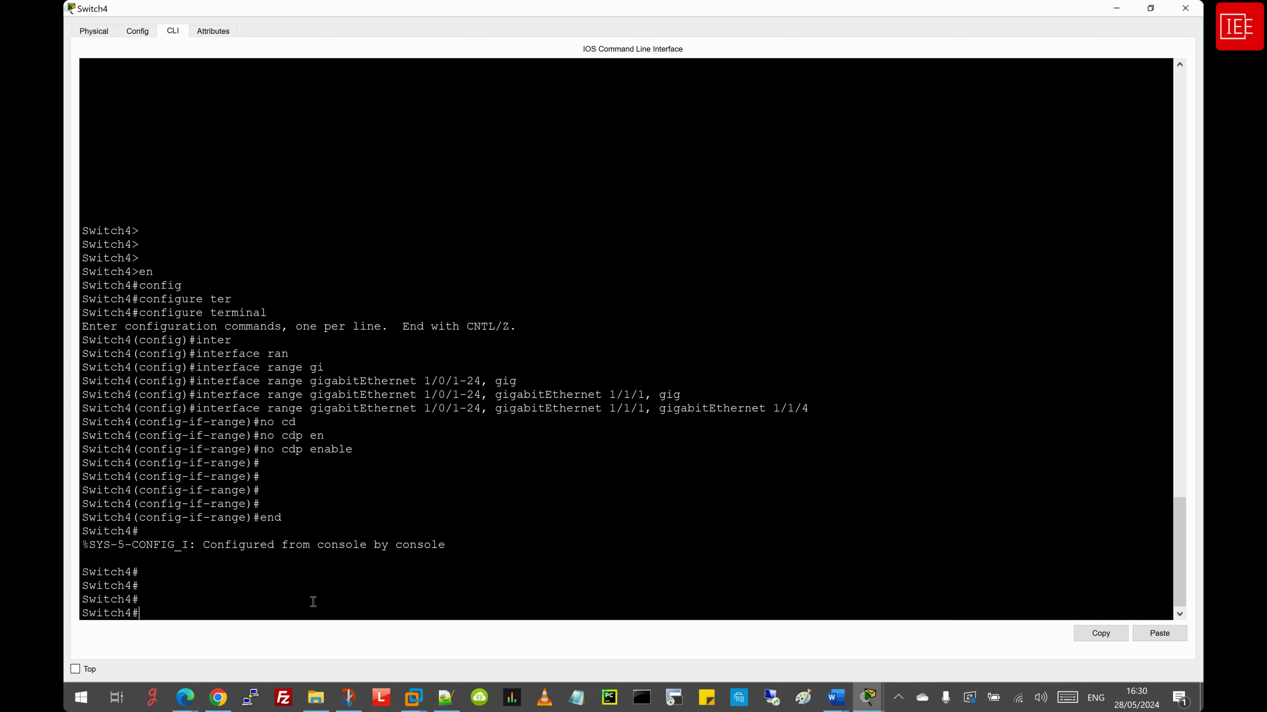
pyautogui.write('wr')
pyautogui.press('Return')
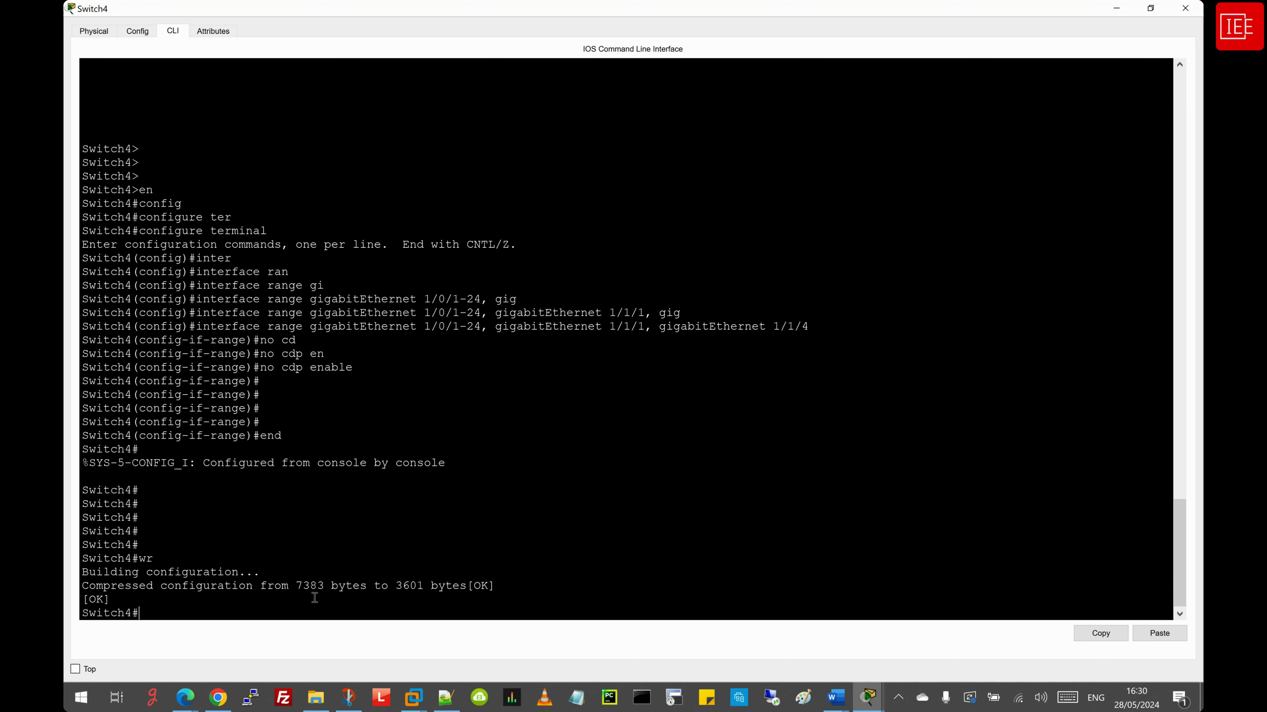
# Switch to Switch1's command line, display its running configuration and page forward to the GigabitEthernet1/0 interfaces
pyautogui.moveTo(868, 697)
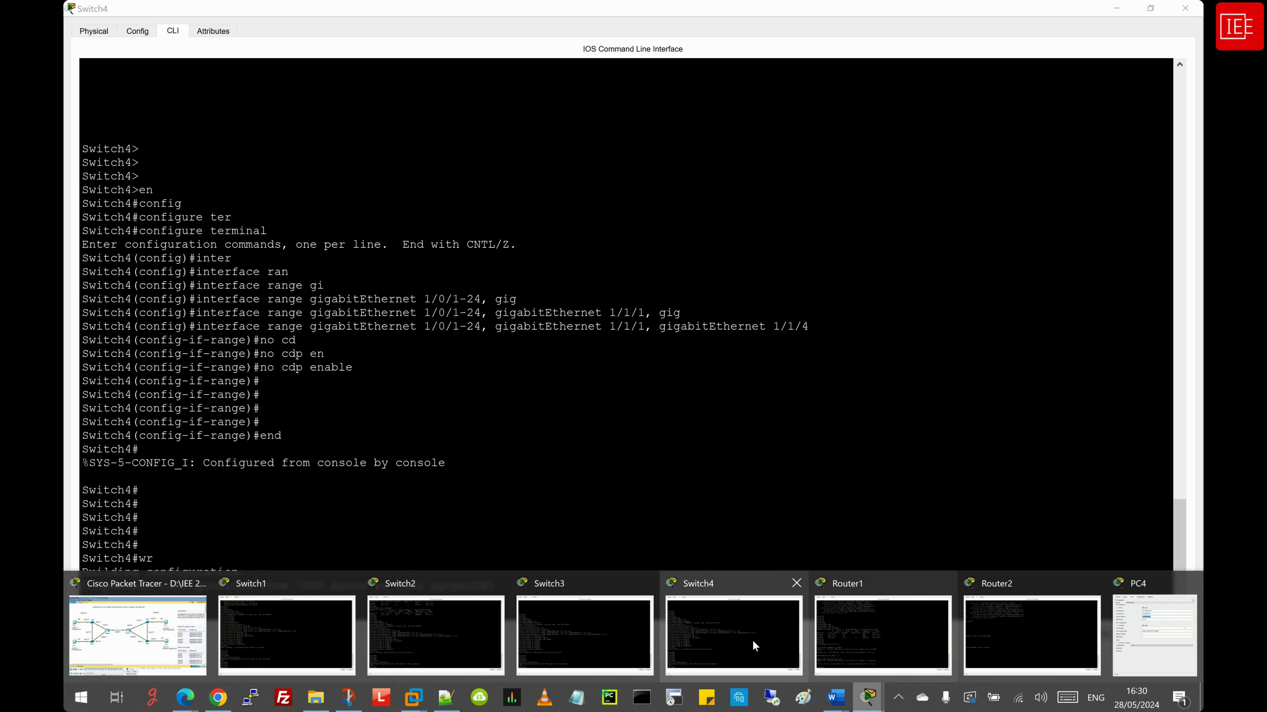
pyautogui.click(283, 642)
pyautogui.press('Return')
pyautogui.press('Return')
pyautogui.press('Return')
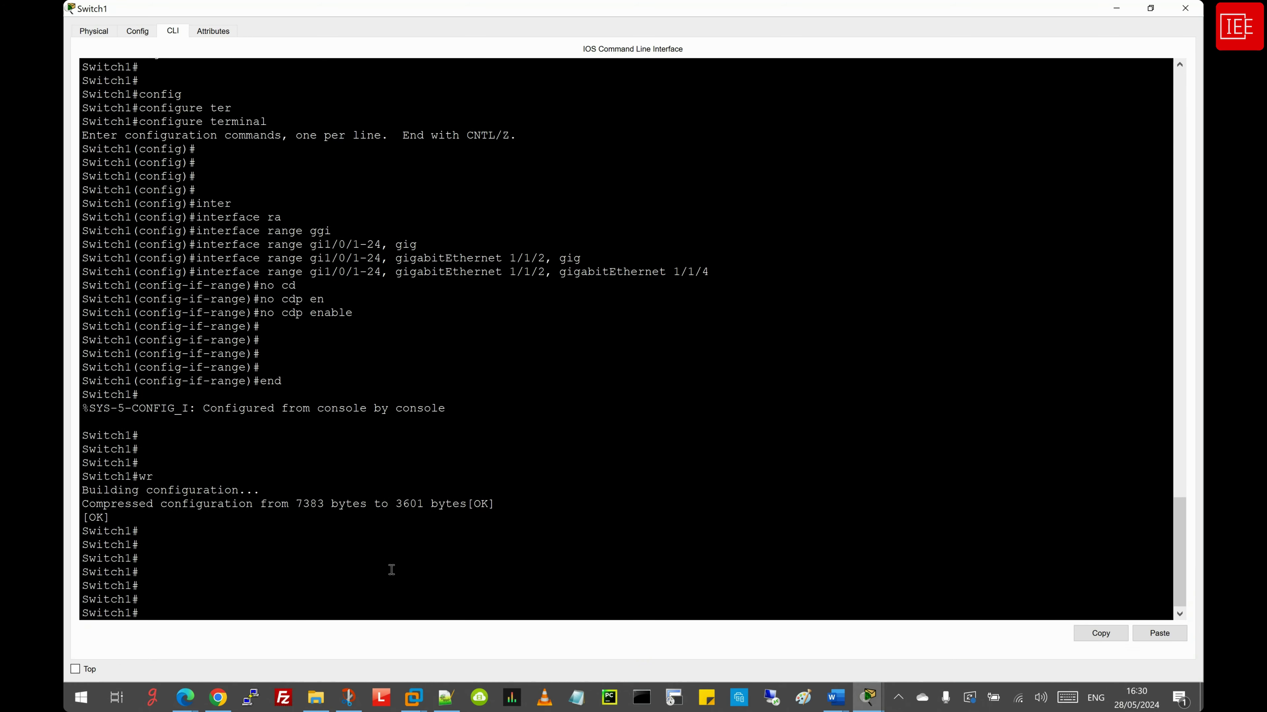
pyautogui.write('sh')
pyautogui.press('Tab')
pyautogui.write('run')
pyautogui.press('Tab')
pyautogui.press('Return')
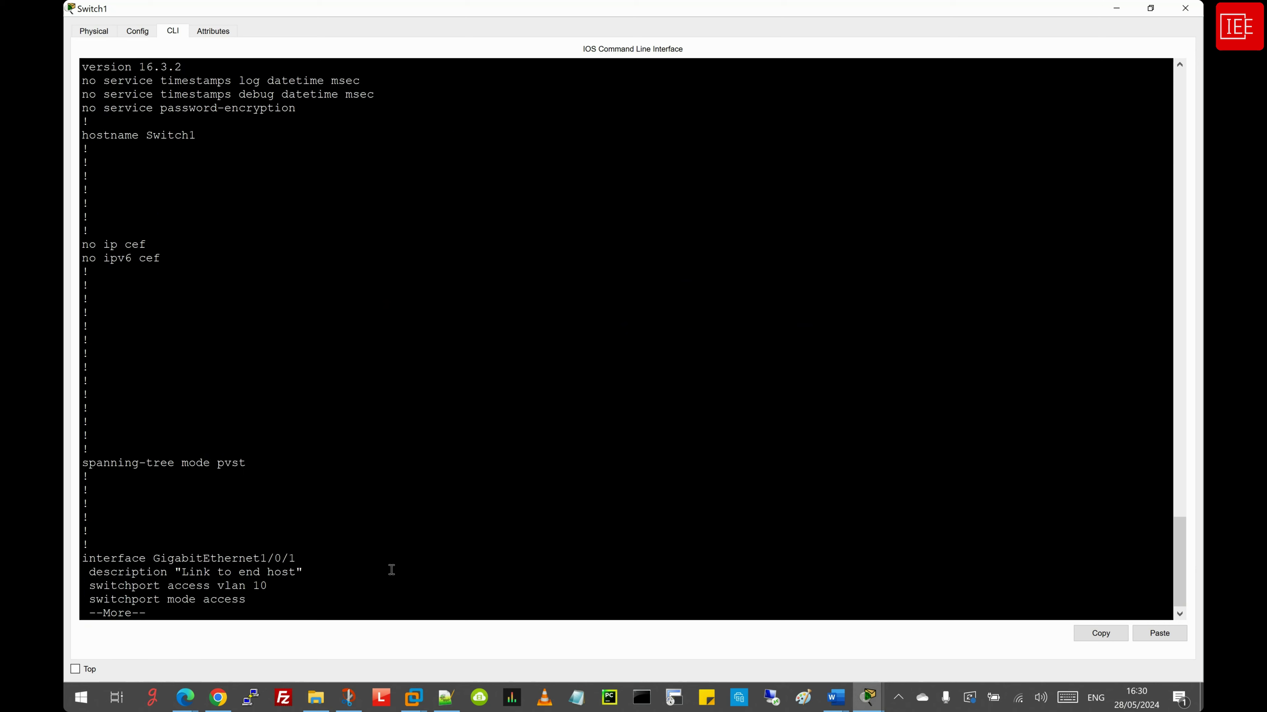
pyautogui.press('space')
pyautogui.press('space')
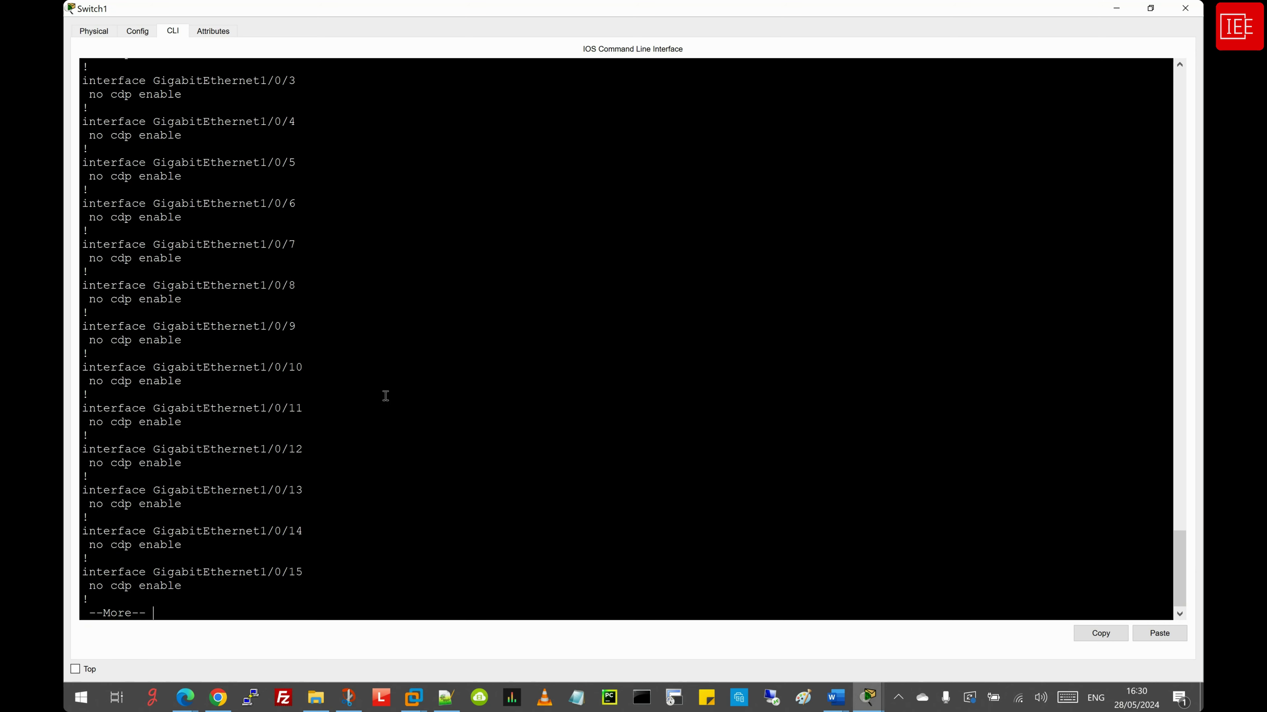
# Check the CDP setting under GigabitEthernet1/0/1 and the following interfaces in Switch1's running configuration
pyautogui.scroll(3, 385, 396)
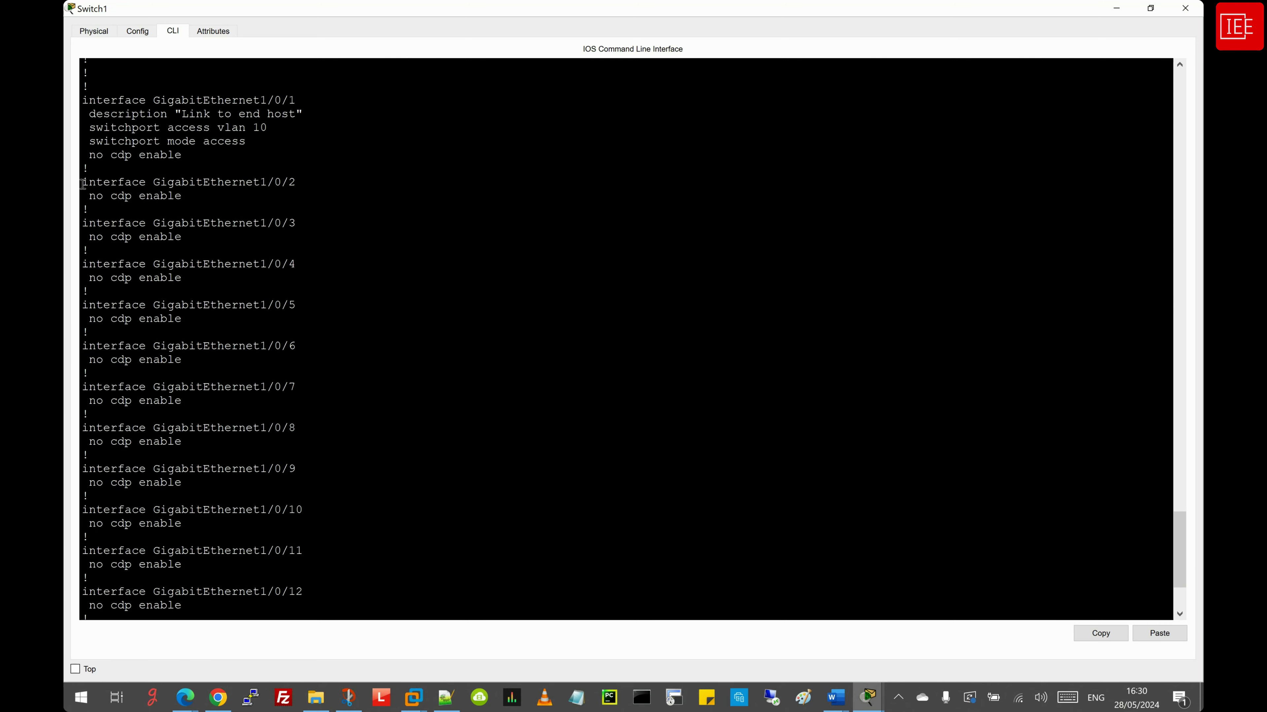
pyautogui.moveTo(84, 183); pyautogui.dragTo(206, 205)
pyautogui.moveTo(275, 228); pyautogui.dragTo(296, 522)
pyautogui.click(370, 335)
pyautogui.moveTo(82, 100); pyautogui.dragTo(230, 172)
pyautogui.moveTo(88, 155); pyautogui.dragTo(198, 158)
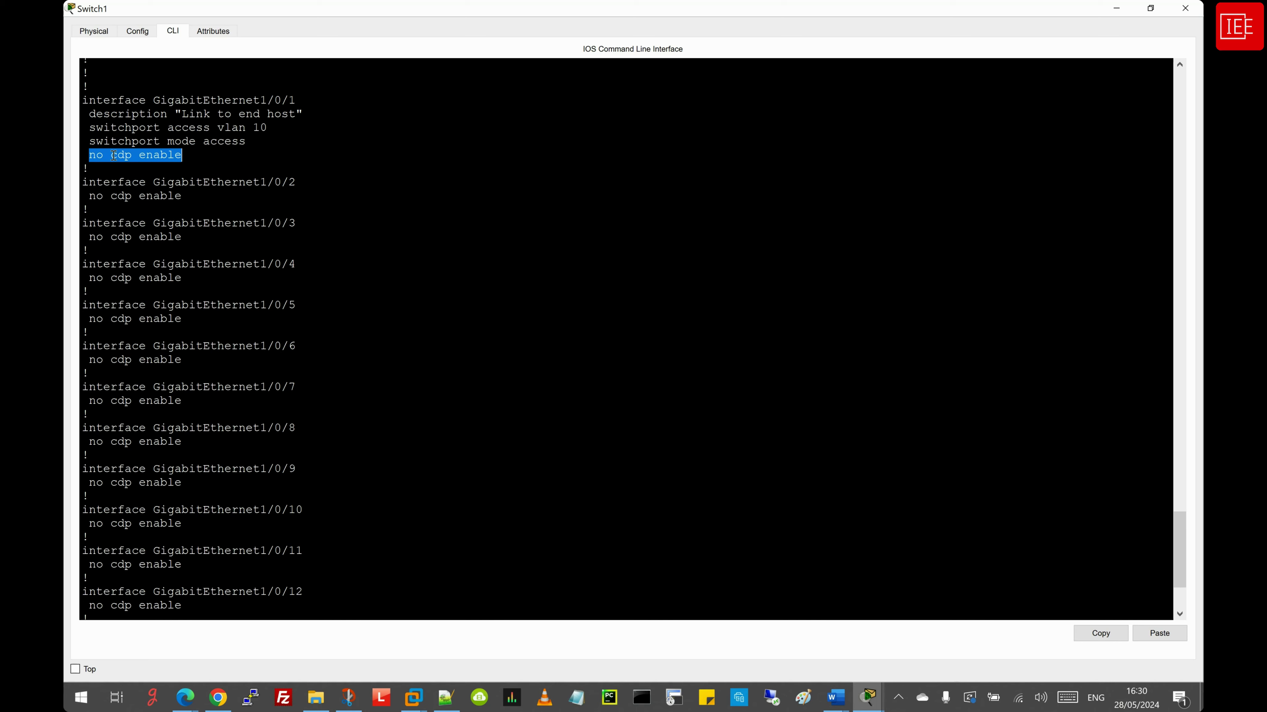
pyautogui.click(192, 211)
pyautogui.scroll(-4, 192, 233)
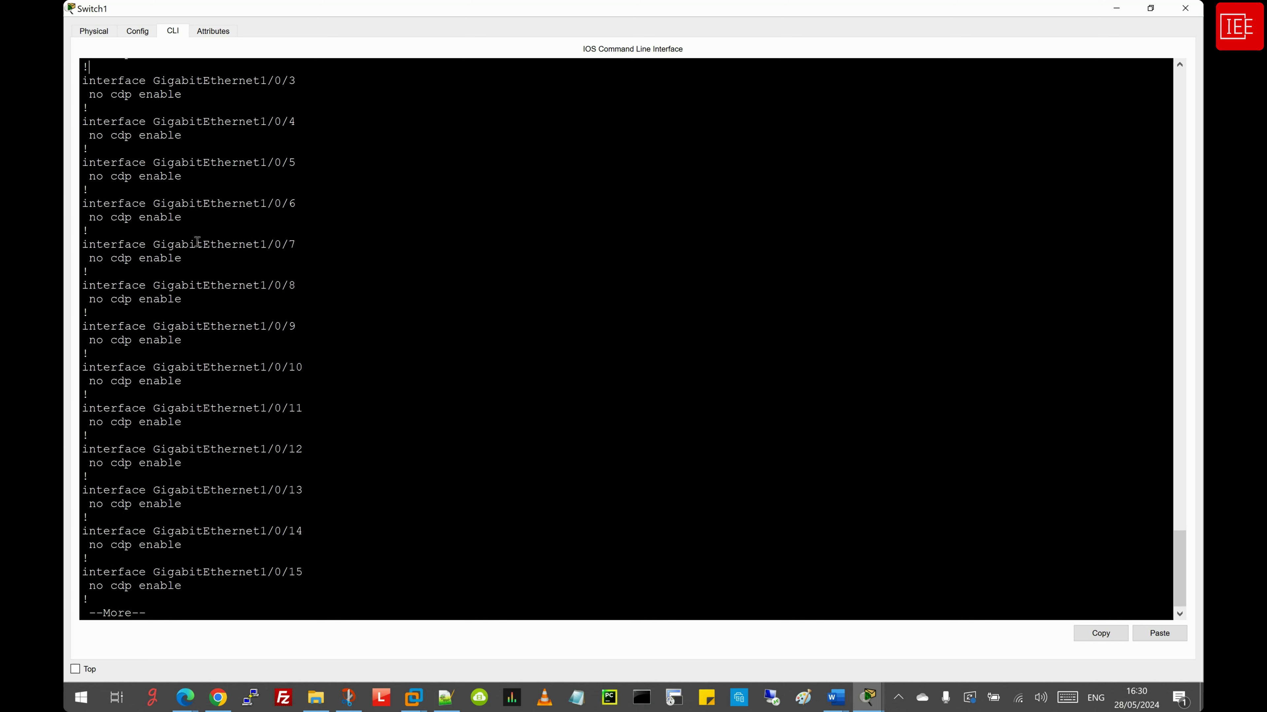
# Page through the rest of Switch1's running configuration, check CDP on GigabitEthernet1/1/1 to 1/1/4, and return to the prompt
pyautogui.press('space')
pyautogui.press('space')
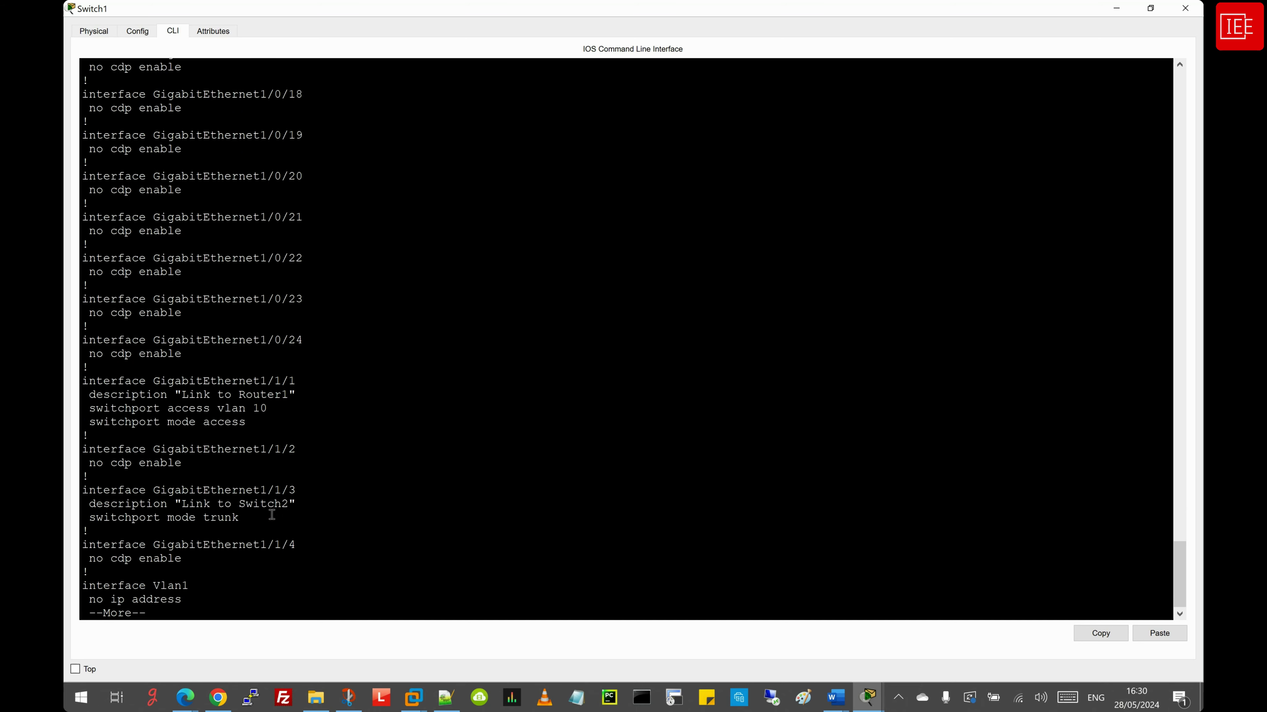
pyautogui.press('space')
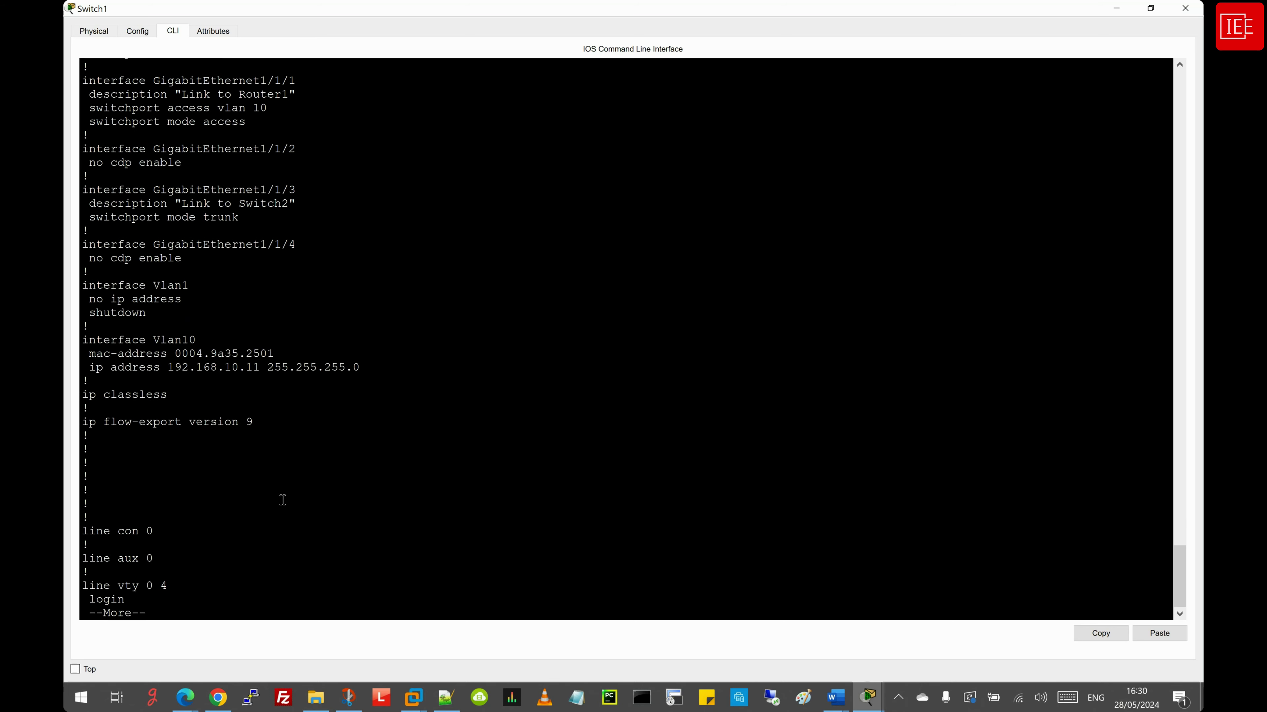
pyautogui.scroll(4, 278, 508)
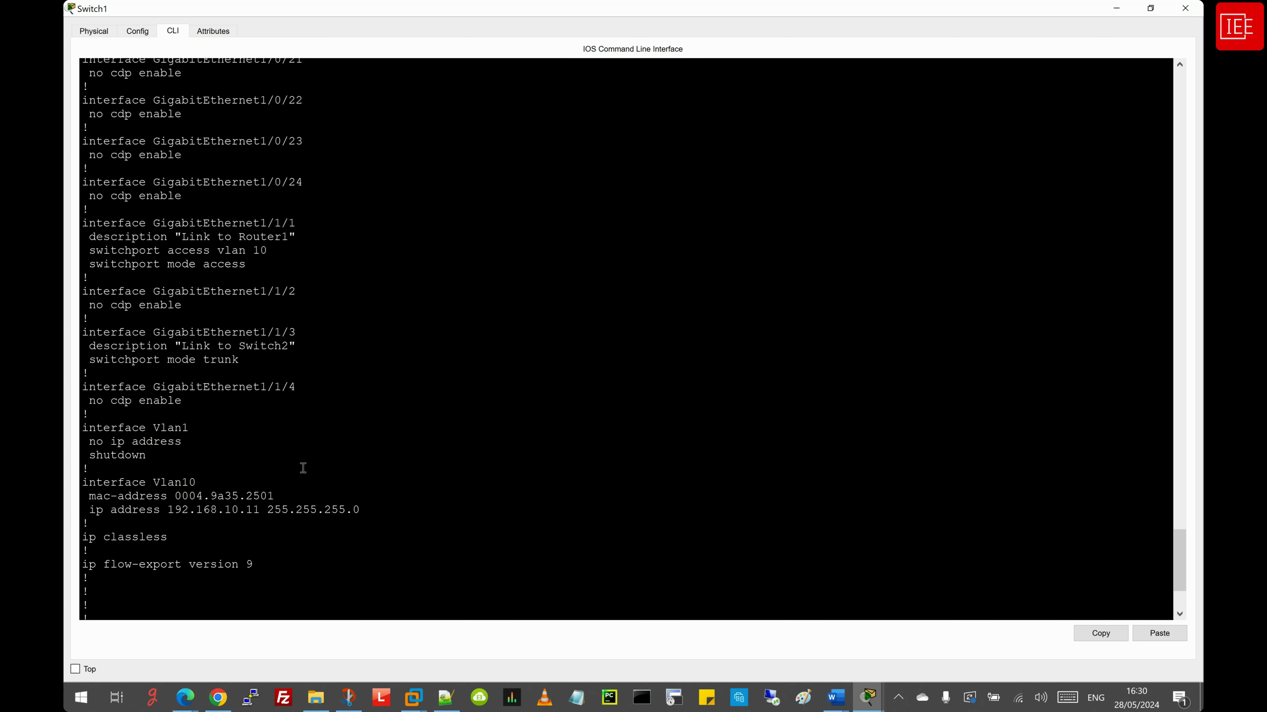
pyautogui.scroll(1, 303, 469)
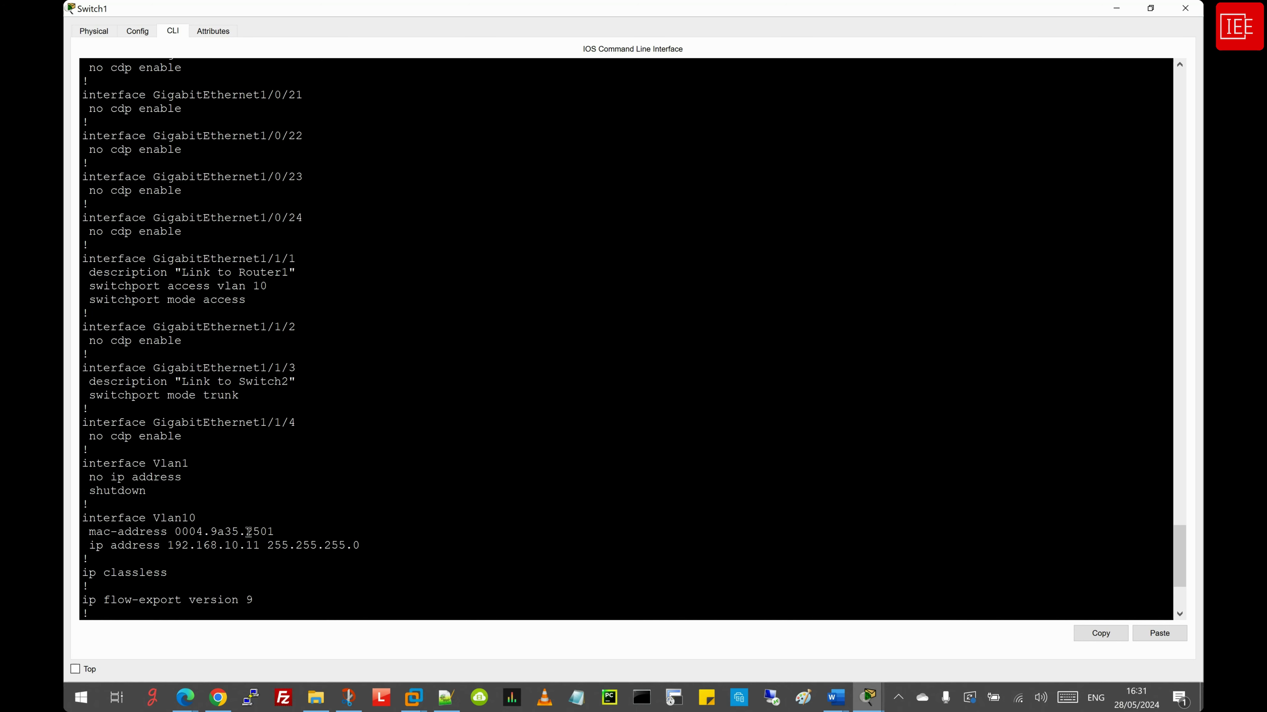
pyautogui.scroll(-4, 248, 532)
pyautogui.press('q')
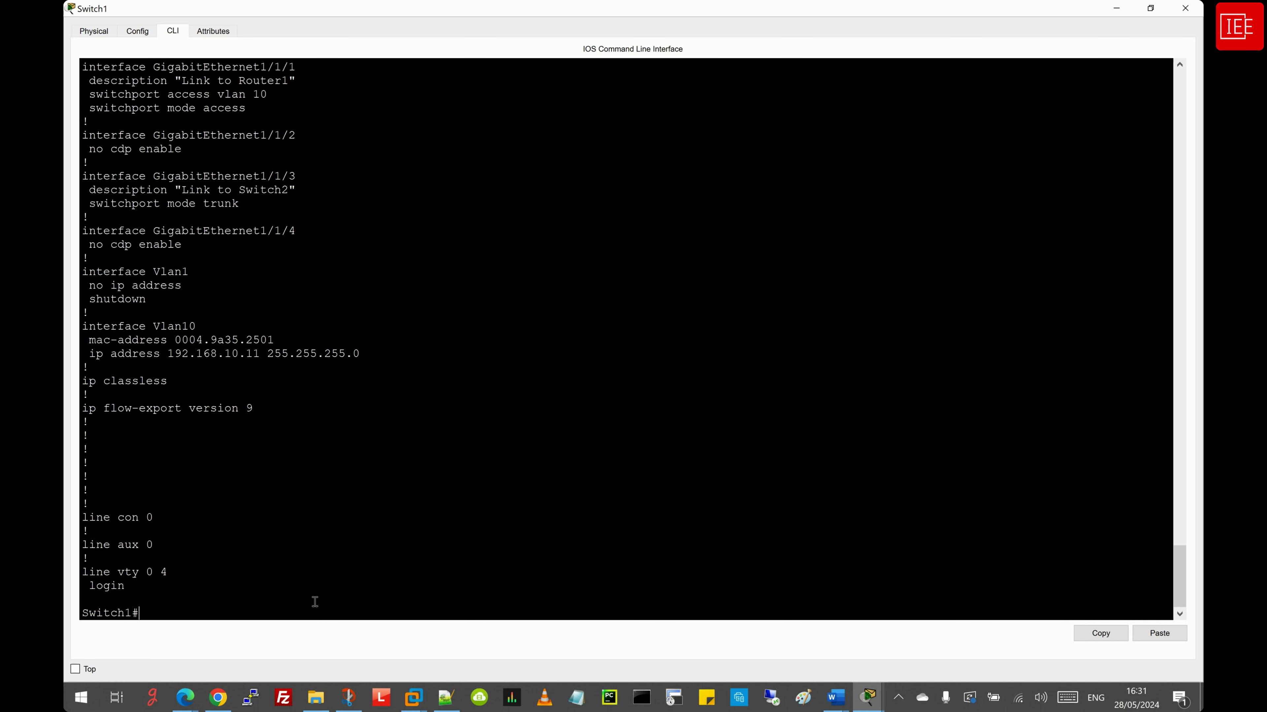
pyautogui.press('Return')
pyautogui.press('Return')
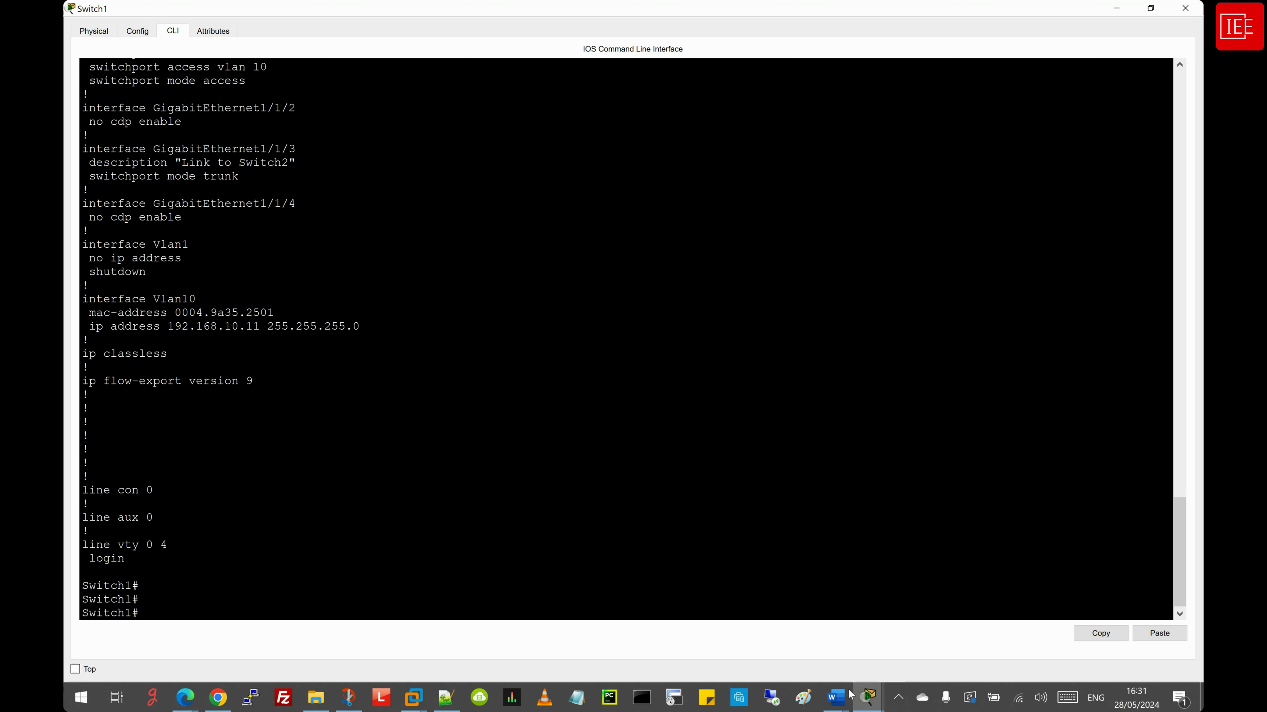
# Switch to Router1's command line, clear the leftover int text and enter interface configuration for gigabitEthernet 0/0/0
pyautogui.click(858, 708)
pyautogui.click(891, 640)
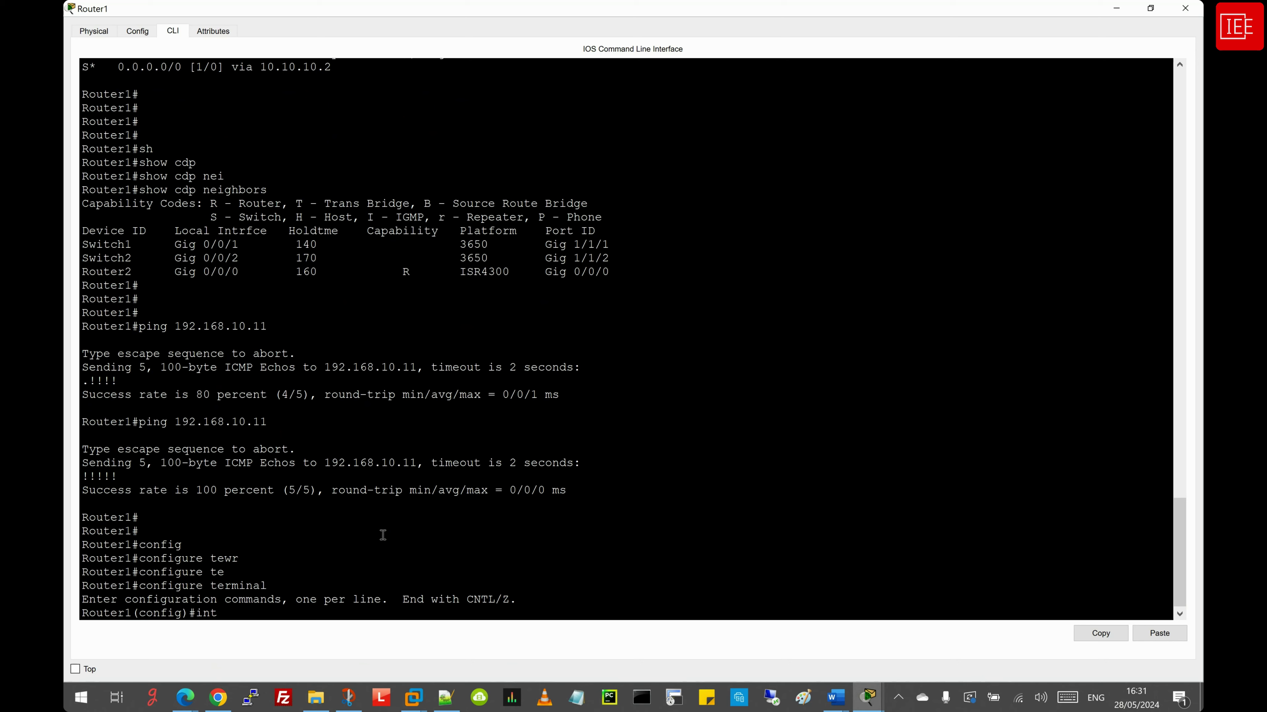
pyautogui.press('BackSpace')
pyautogui.press('BackSpace')
pyautogui.press('BackSpace')
pyautogui.write('inter')
pyautogui.press('Tab')
pyautogui.write('gig')
pyautogui.press('Tab')
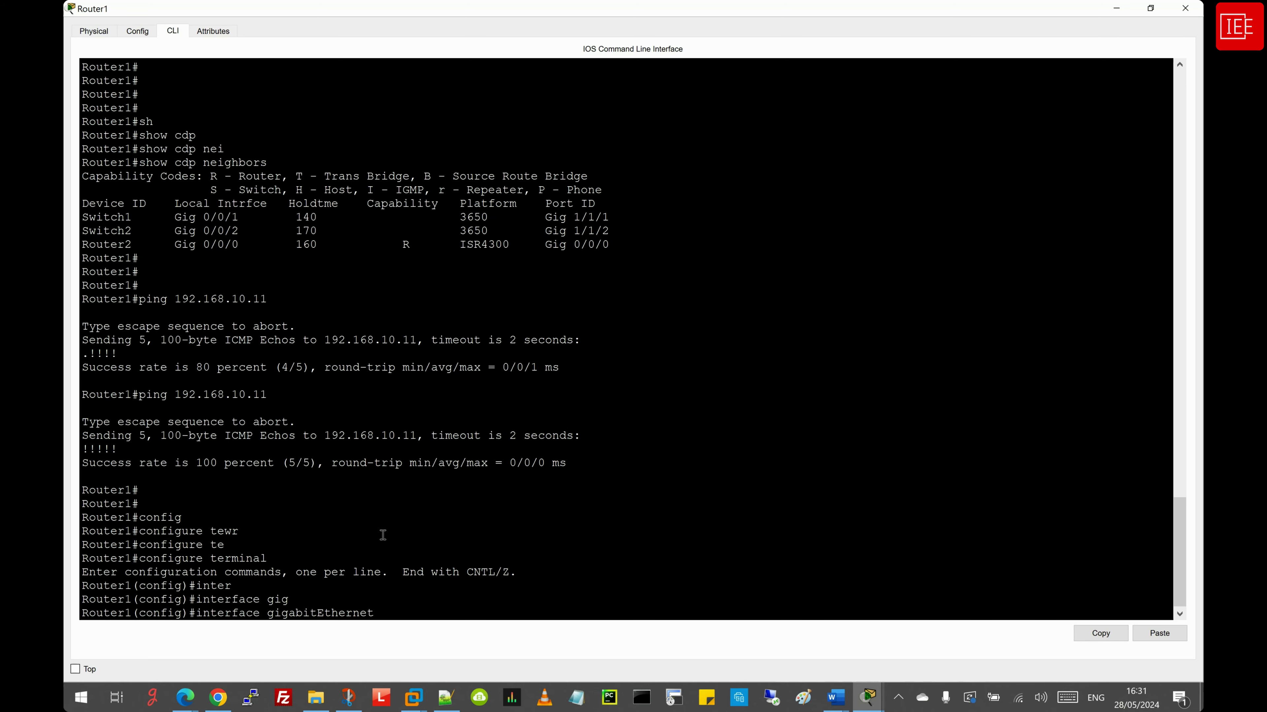
pyautogui.write('0/0/0')
pyautogui.press('Return')
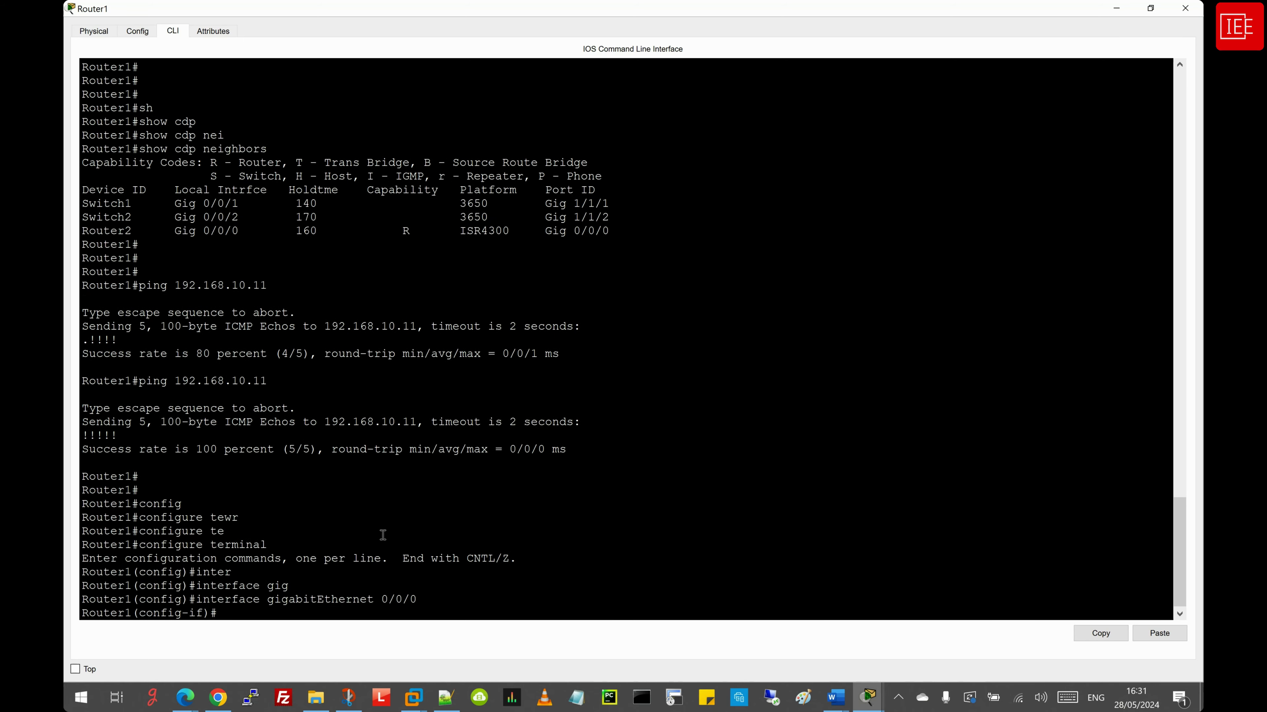
# Disable CDP on Router1's gigabitEthernet 0/0/0 interface with no cdp enable
pyautogui.write('no cd')
pyautogui.press('Tab')
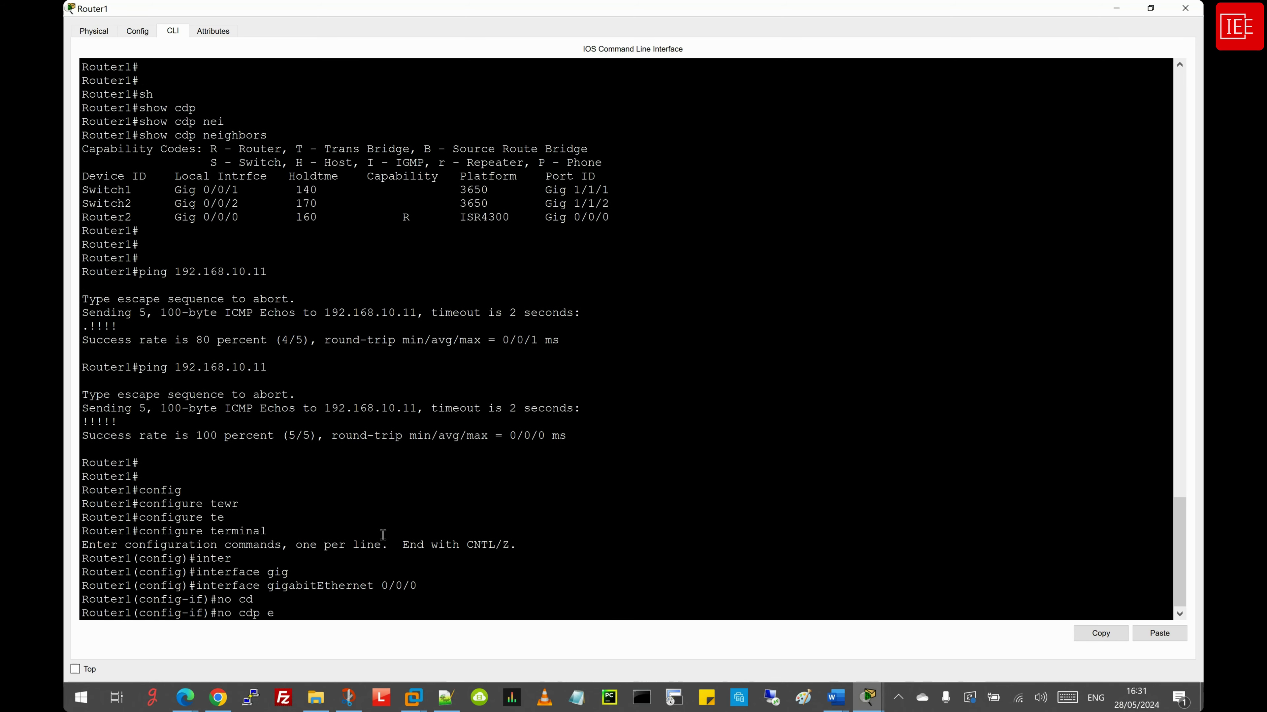
pyautogui.write('en')
pyautogui.press('Tab')
pyautogui.press('Return')
pyautogui.press('Return')
pyautogui.press('Return')
pyautogui.press('Return')
pyautogui.press('Return')
pyautogui.press('Return')
# Return Router1 to privileged EXEC mode with end
pyautogui.write('end')
pyautogui.press('Return')
pyautogui.press('Return')
pyautogui.press('Return')
pyautogui.press('Return')
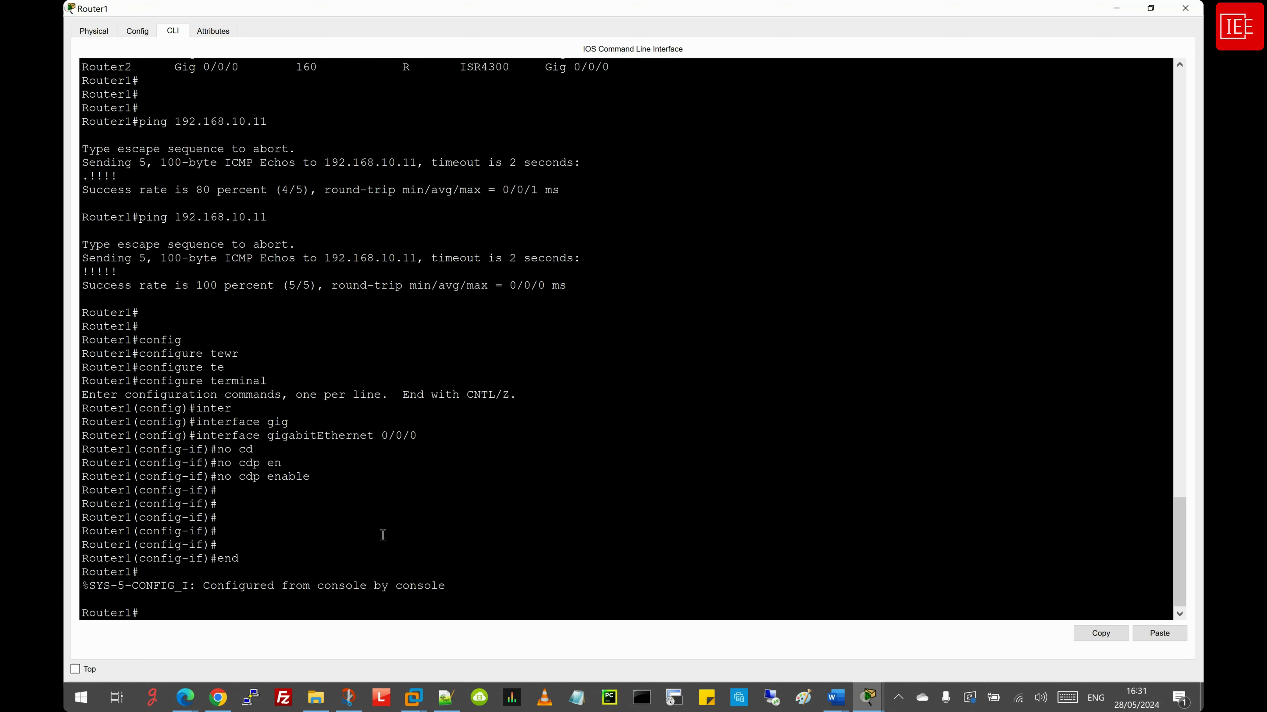
# Switch to Router2's command line and enter global configuration mode using en and configure terminal
pyautogui.click(868, 697)
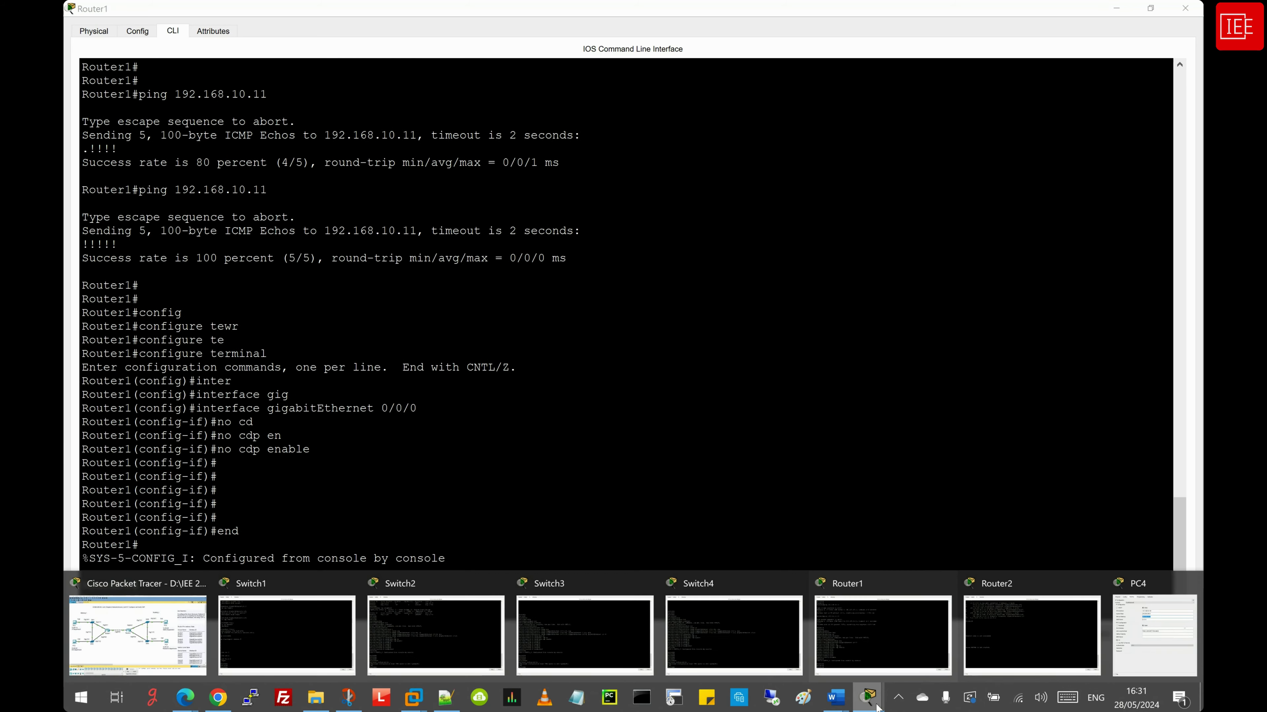
pyautogui.click(1056, 637)
pyautogui.press('Return')
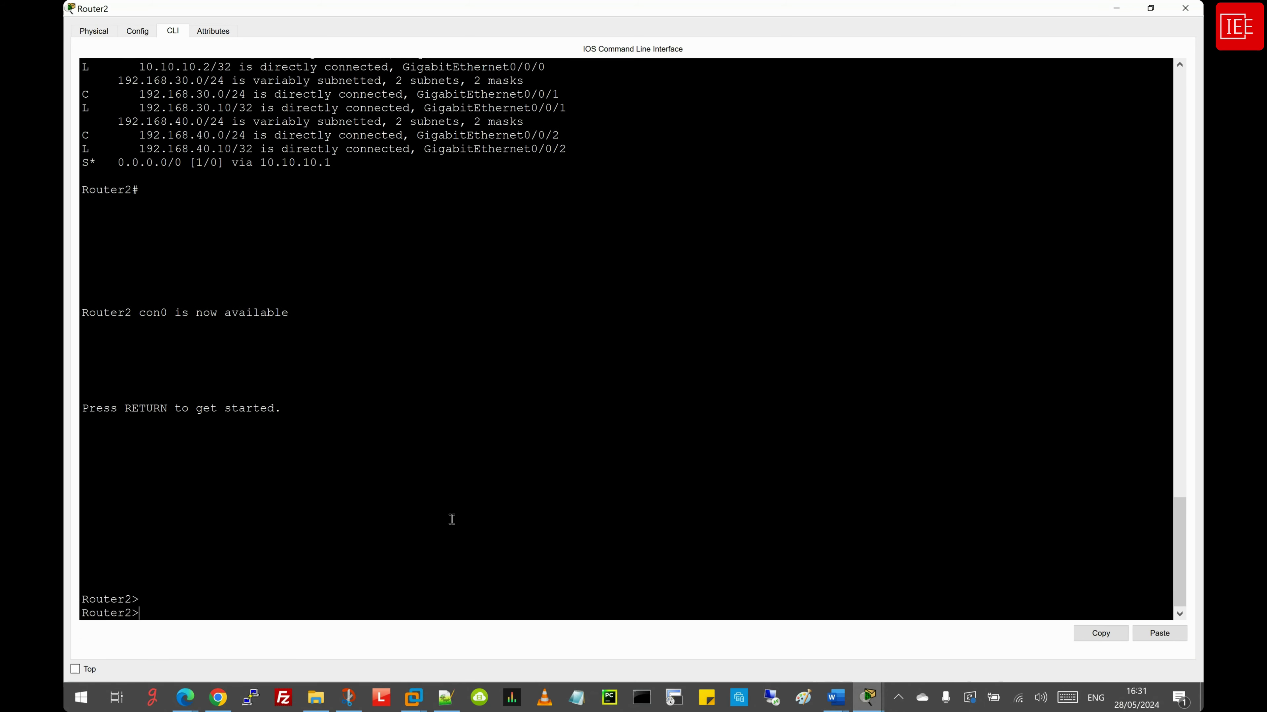
pyautogui.write('en')
pyautogui.press('Return')
pyautogui.write('confi')
pyautogui.press('Tab')
pyautogui.write('ter')
pyautogui.press('Tab')
pyautogui.press('Return')
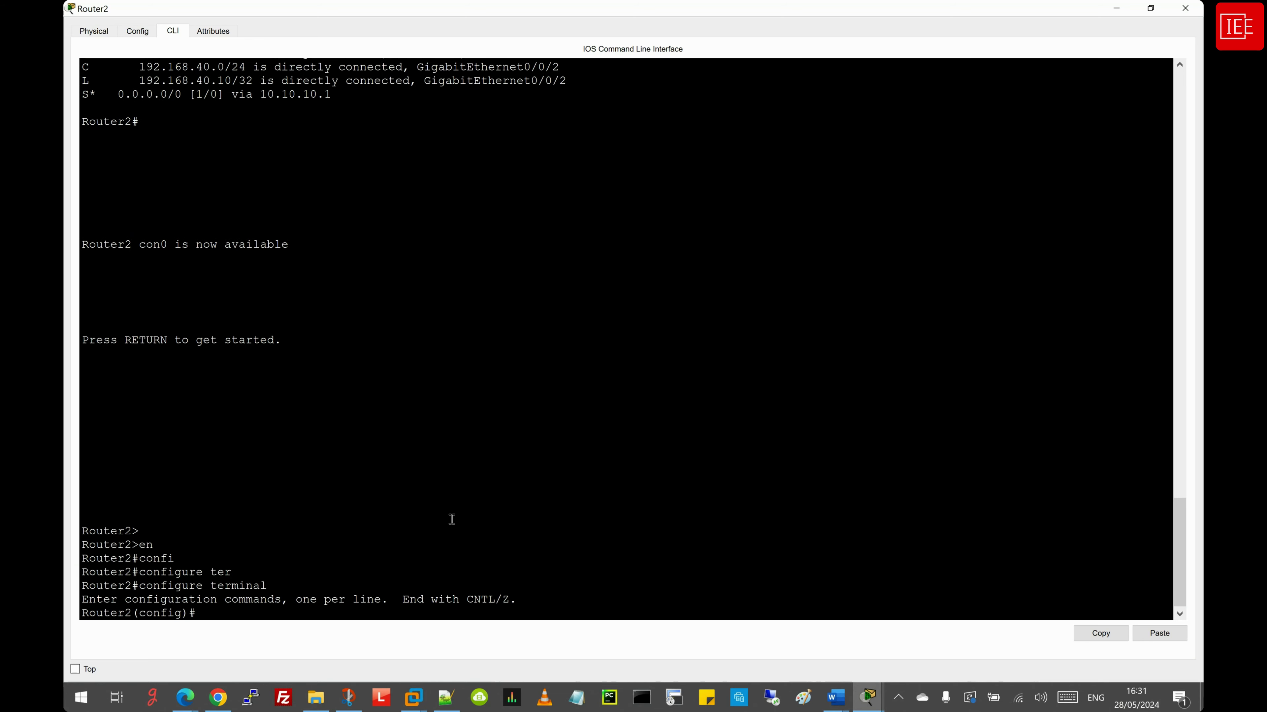
# Enter interface configuration mode for gigabitEthernet 0/0/0 on Router2
pyautogui.write('inter')
pyautogui.press('Tab')
pyautogui.write('gig')
pyautogui.press('Tab')
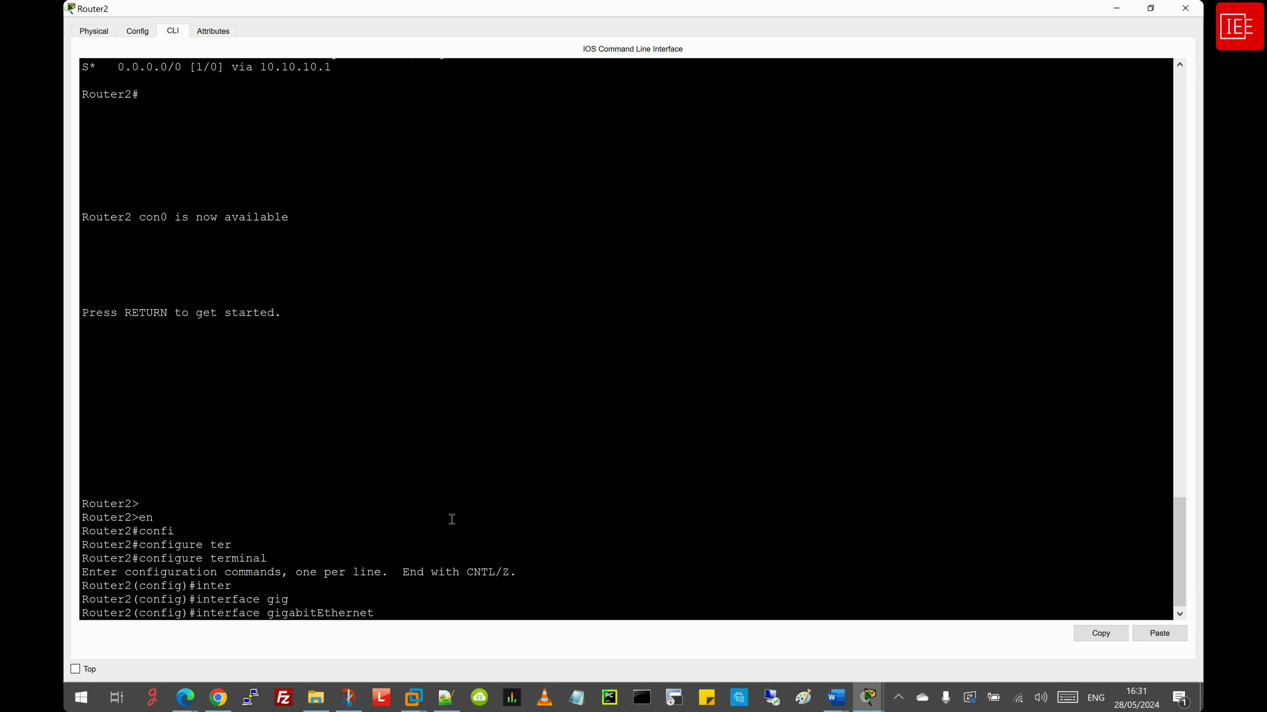
pyautogui.write('0/0/0')
pyautogui.press('Return')
# Disable CDP on Router2's gigabitEthernet 0/0/0 interface with no cdp enable
pyautogui.write('no cd')
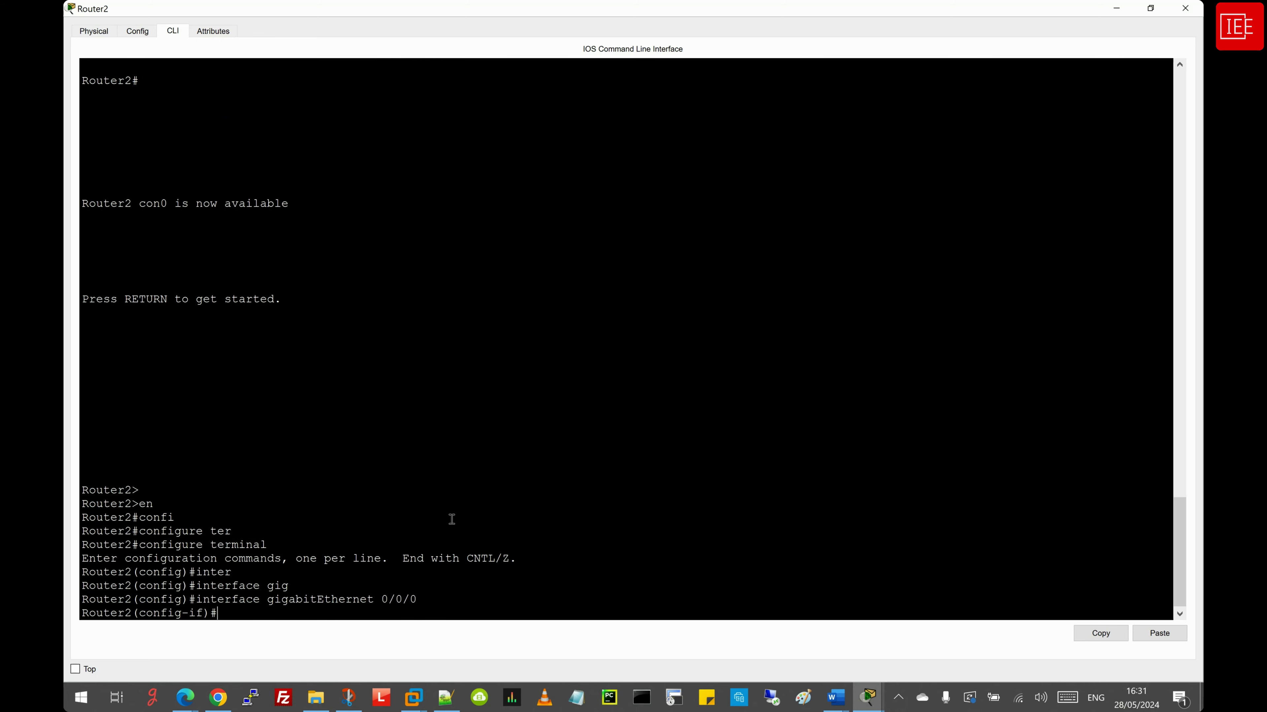
pyautogui.press('Tab')
pyautogui.write('en')
pyautogui.press('Tab')
pyautogui.press('Return')
pyautogui.press('Return')
pyautogui.press('Return')
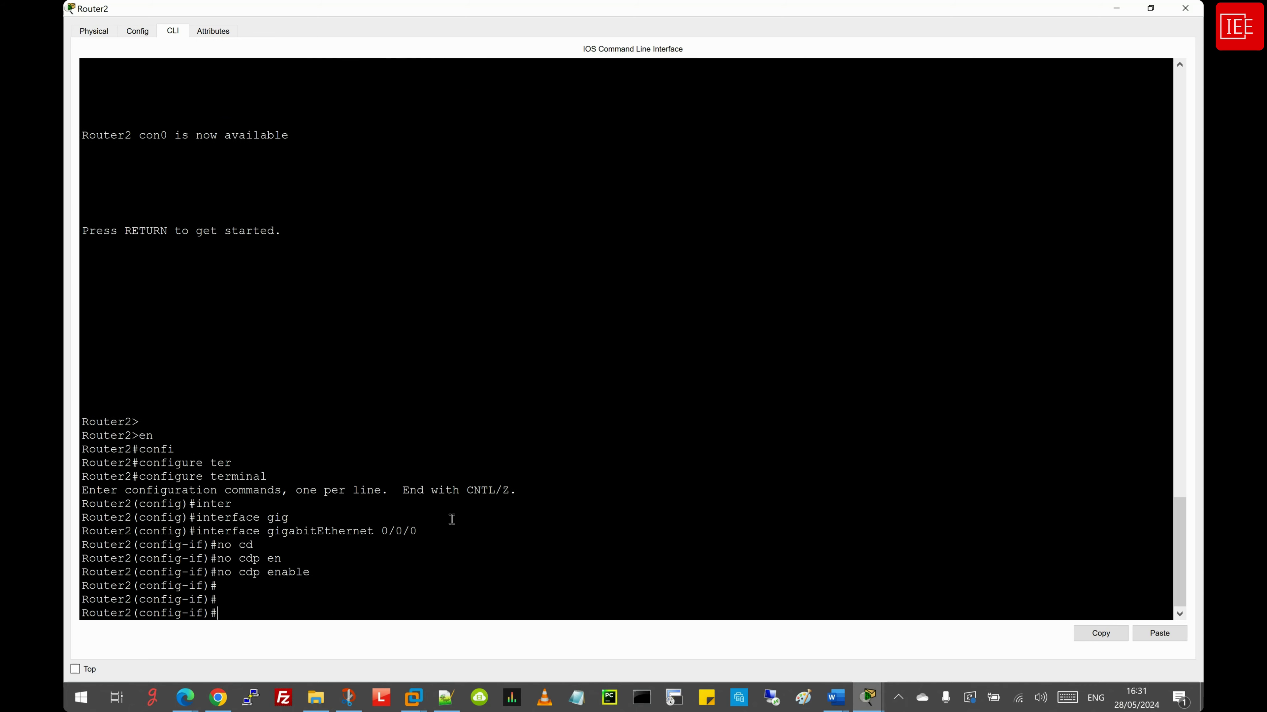
# Return Router2 to privileged EXEC mode with end
pyautogui.write('end')
pyautogui.press('Return')
pyautogui.press('Return')
pyautogui.press('Return')
pyautogui.press('Return')
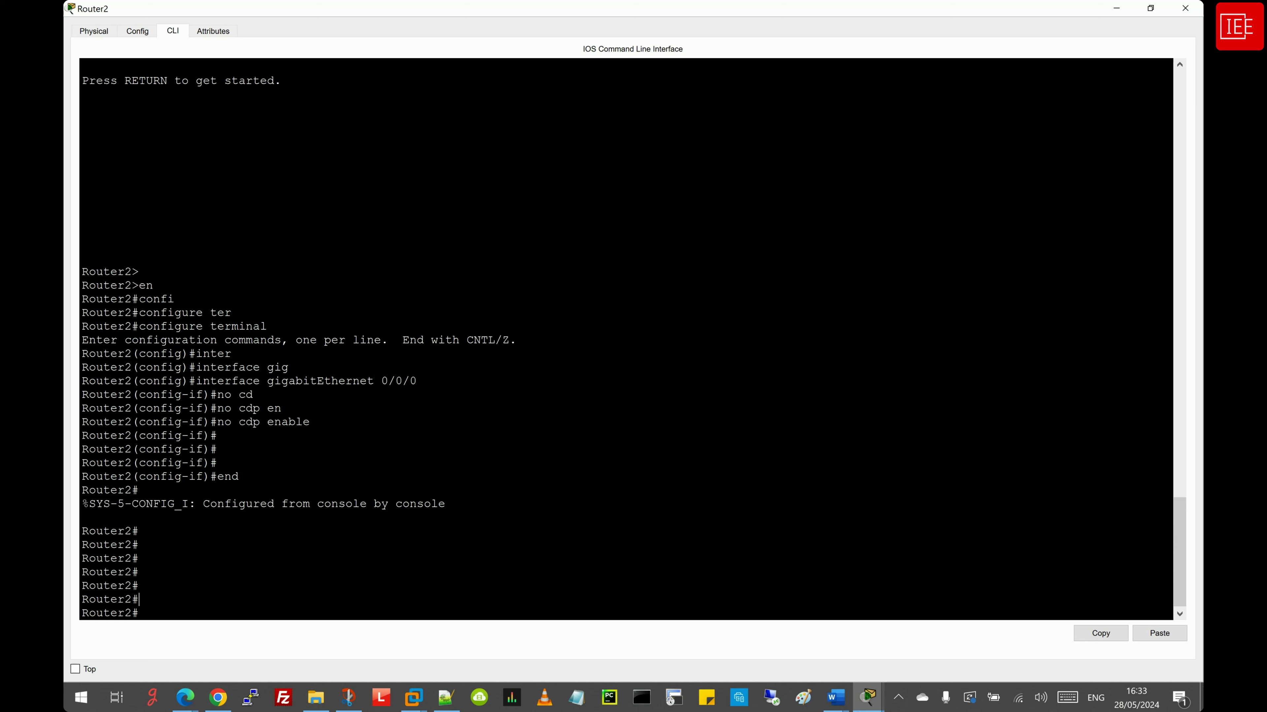
# Switch to Switch1's command line and list its CDP neighbours with show cdp neighbors
pyautogui.click(864, 708)
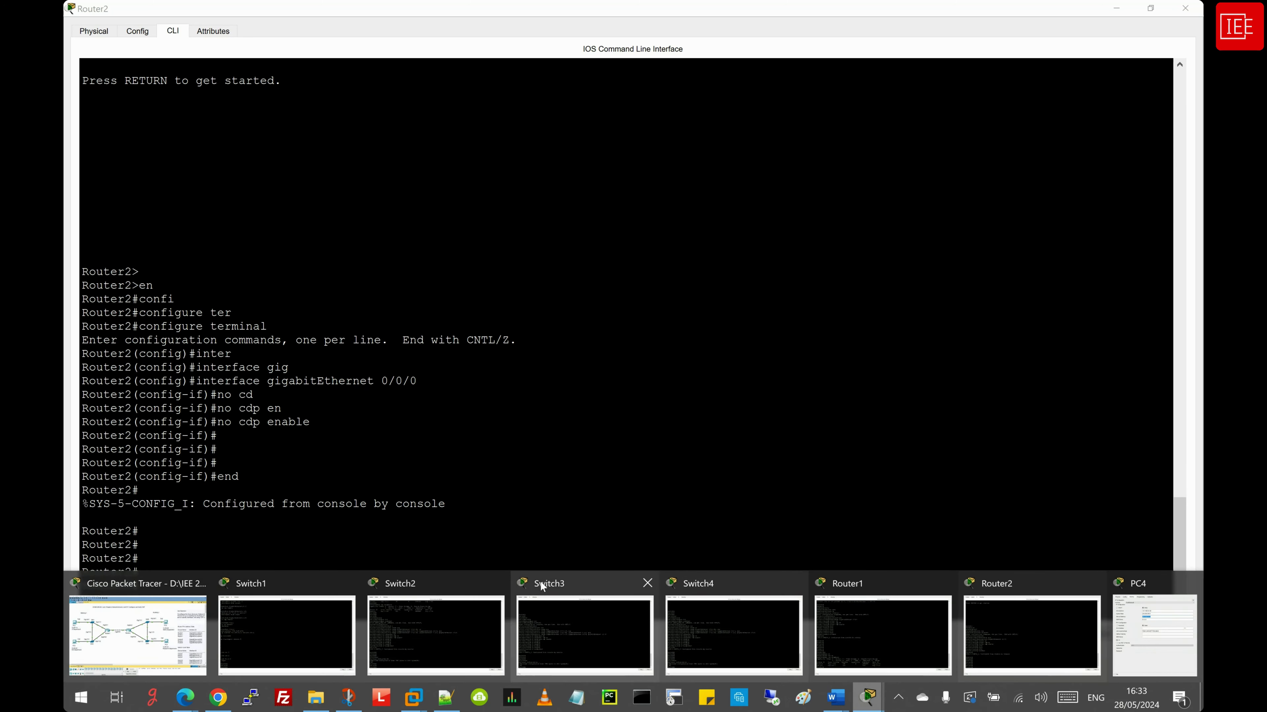
pyautogui.click(301, 640)
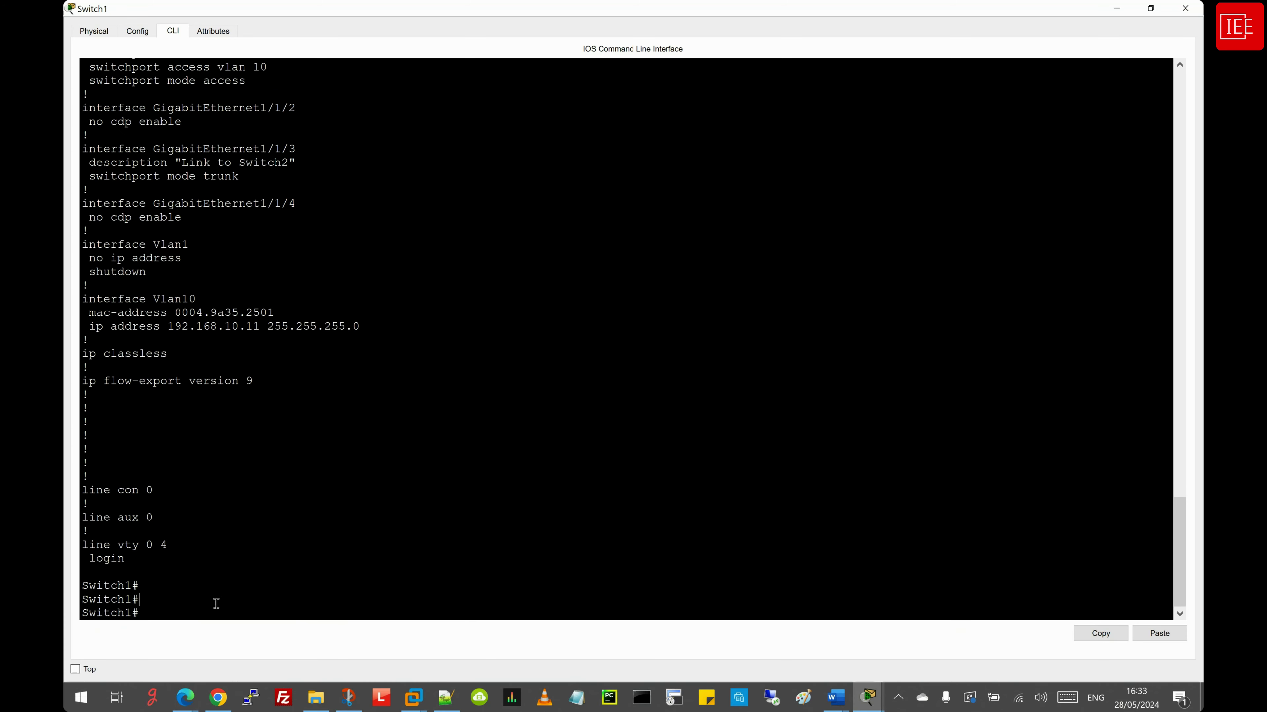
pyautogui.press('Return')
pyautogui.press('Return')
pyautogui.press('Return')
pyautogui.write('sh')
pyautogui.press('Tab')
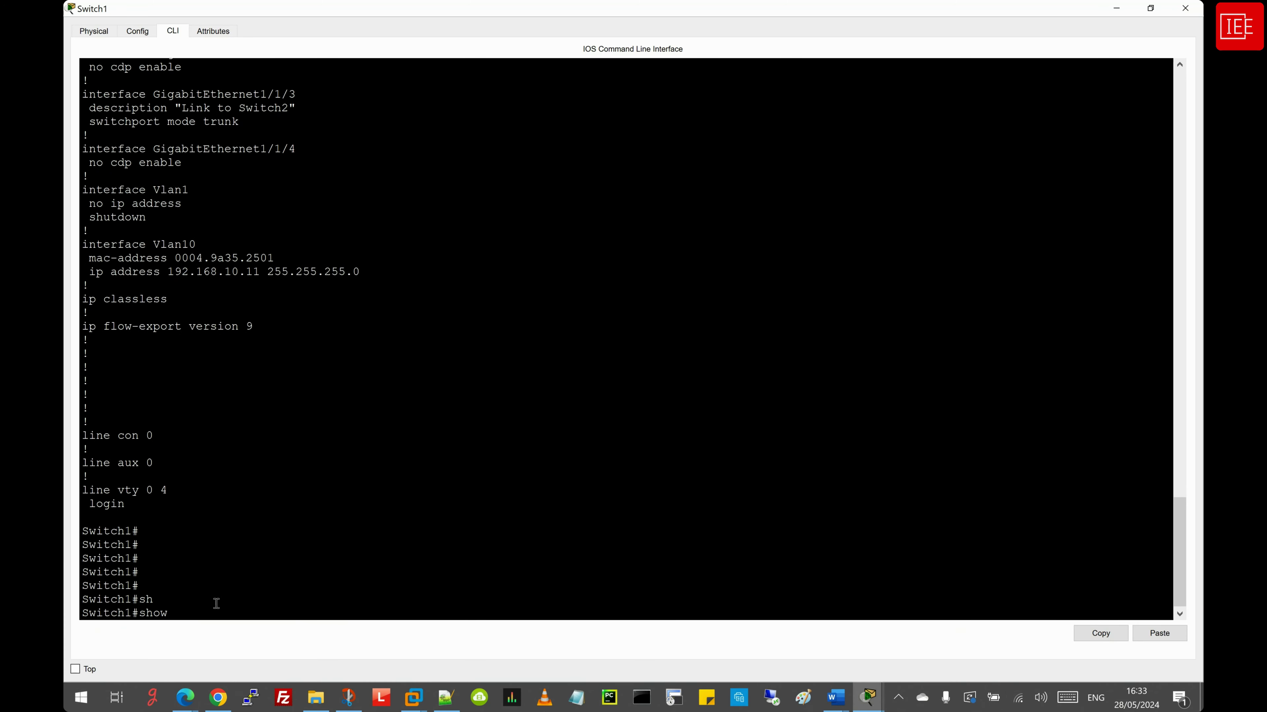
pyautogui.write('cd')
pyautogui.press('Tab')
pyautogui.write('nei')
pyautogui.press('Tab')
pyautogui.press('Return')
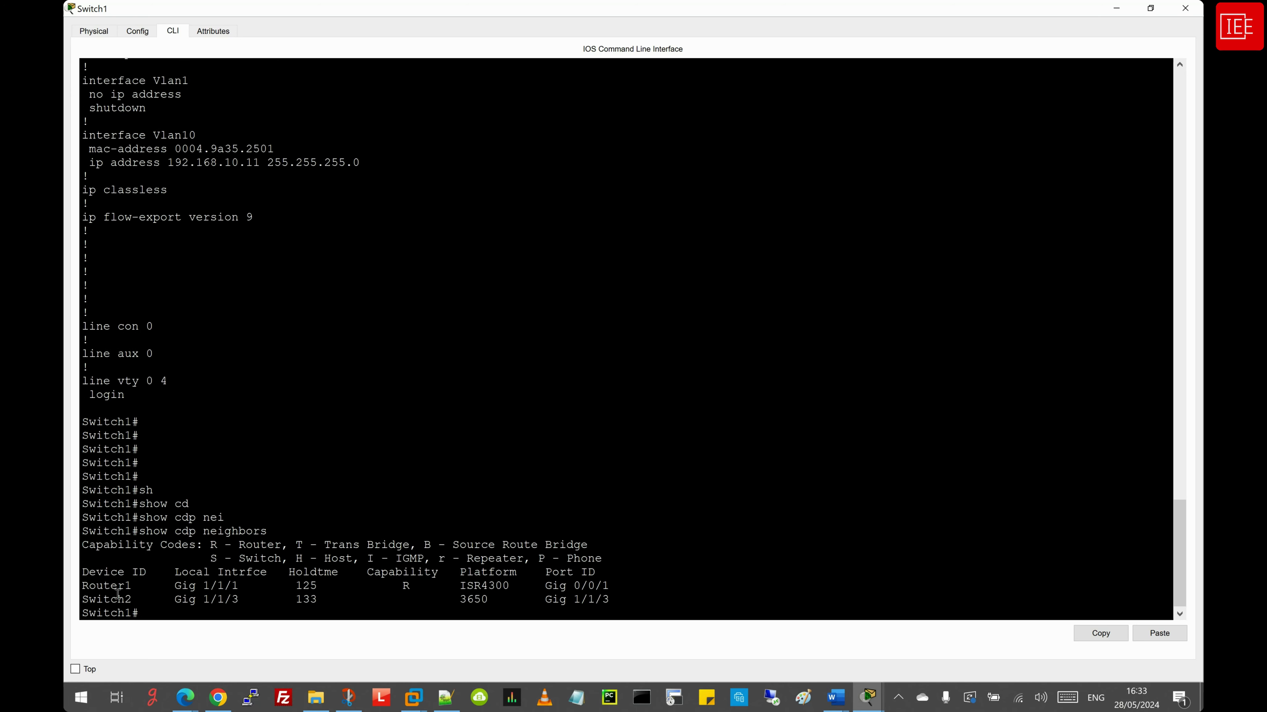
pyautogui.moveTo(83, 585)
pyautogui.mouseDown()
pyautogui.moveTo(133, 585)
pyautogui.moveTo(73, 599)
pyautogui.mouseUp()
pyautogui.click(166, 609)
# Switch to Router1's command line and rerun show cdp neighbors to check its CDP table
pyautogui.click(874, 694)
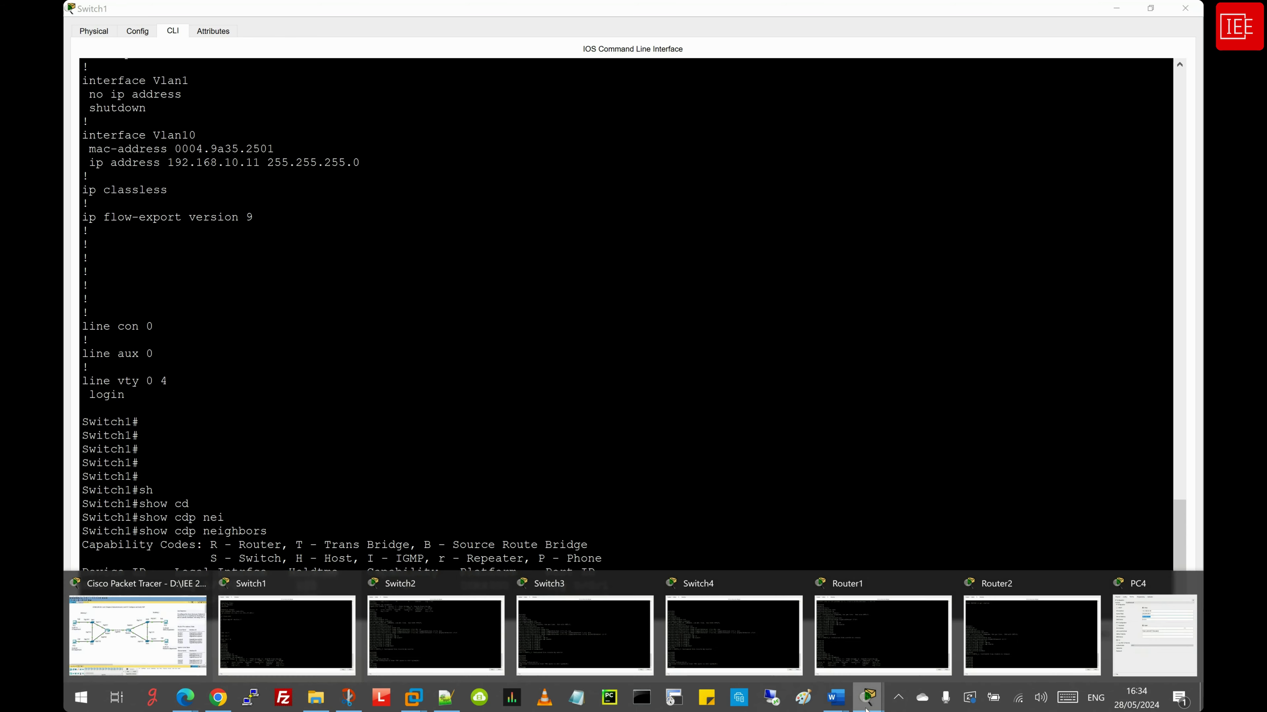
pyautogui.click(886, 642)
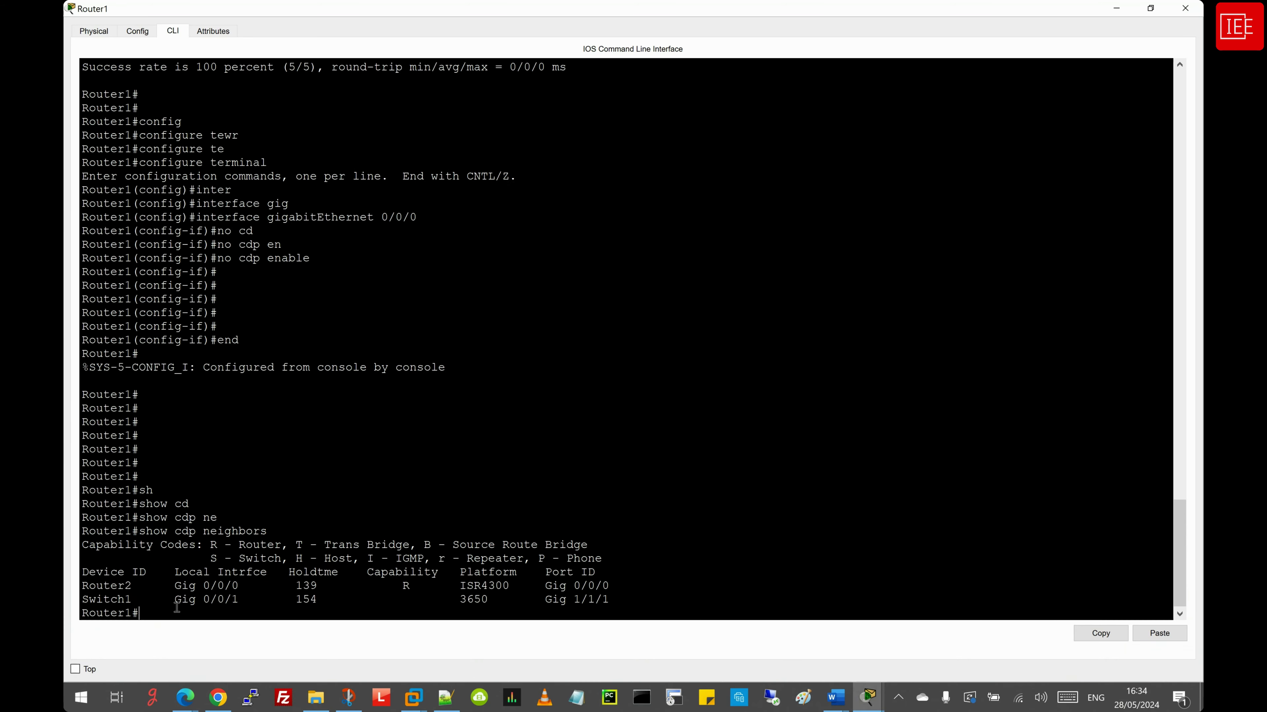
pyautogui.press('Return')
pyautogui.press('Return')
pyautogui.press('Return')
pyautogui.press('Return')
pyautogui.press('Return')
pyautogui.press('Return')
pyautogui.press('Up')
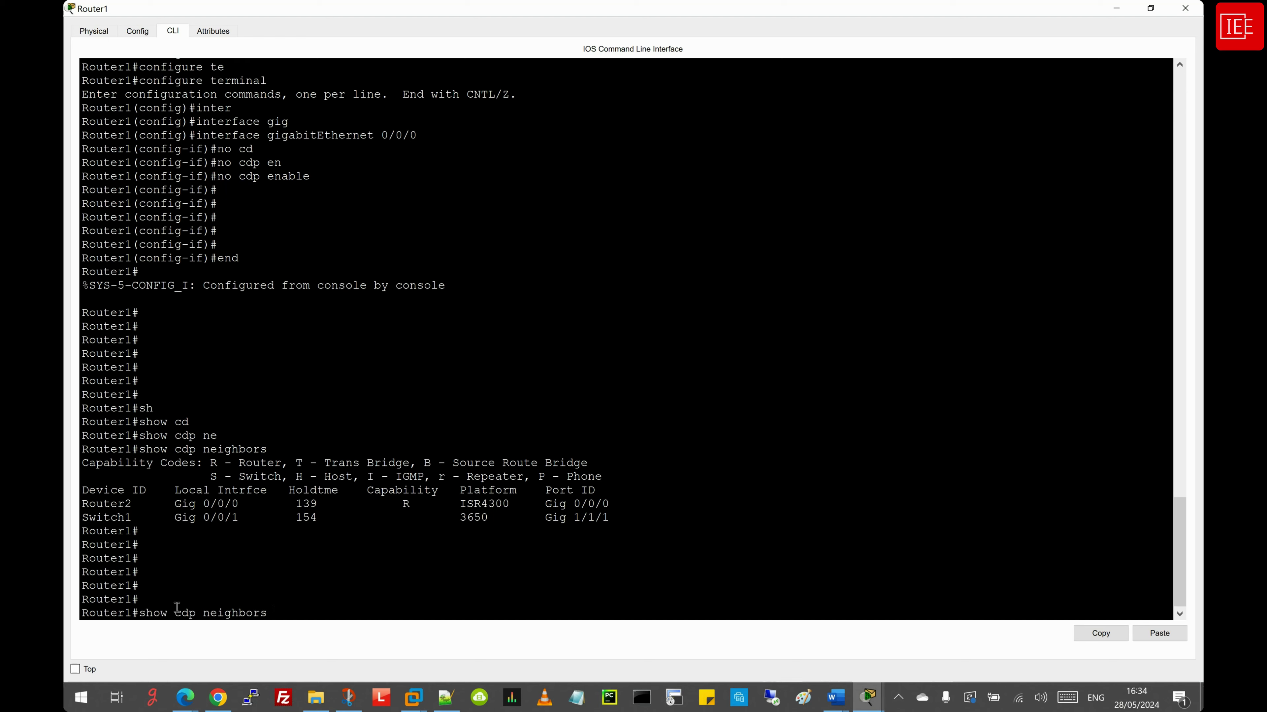
pyautogui.press('Return')
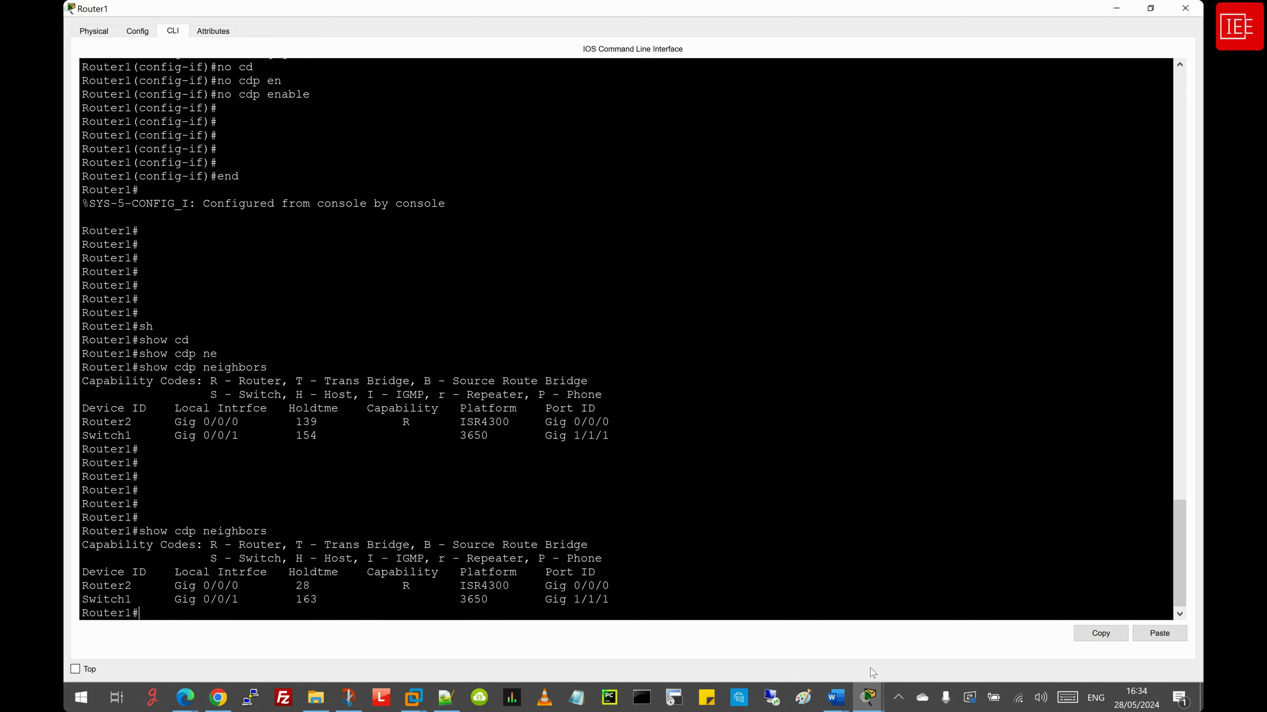
# Switch to Switch2's command line and maximize its window
pyautogui.moveTo(868, 698)
pyautogui.click(468, 658)
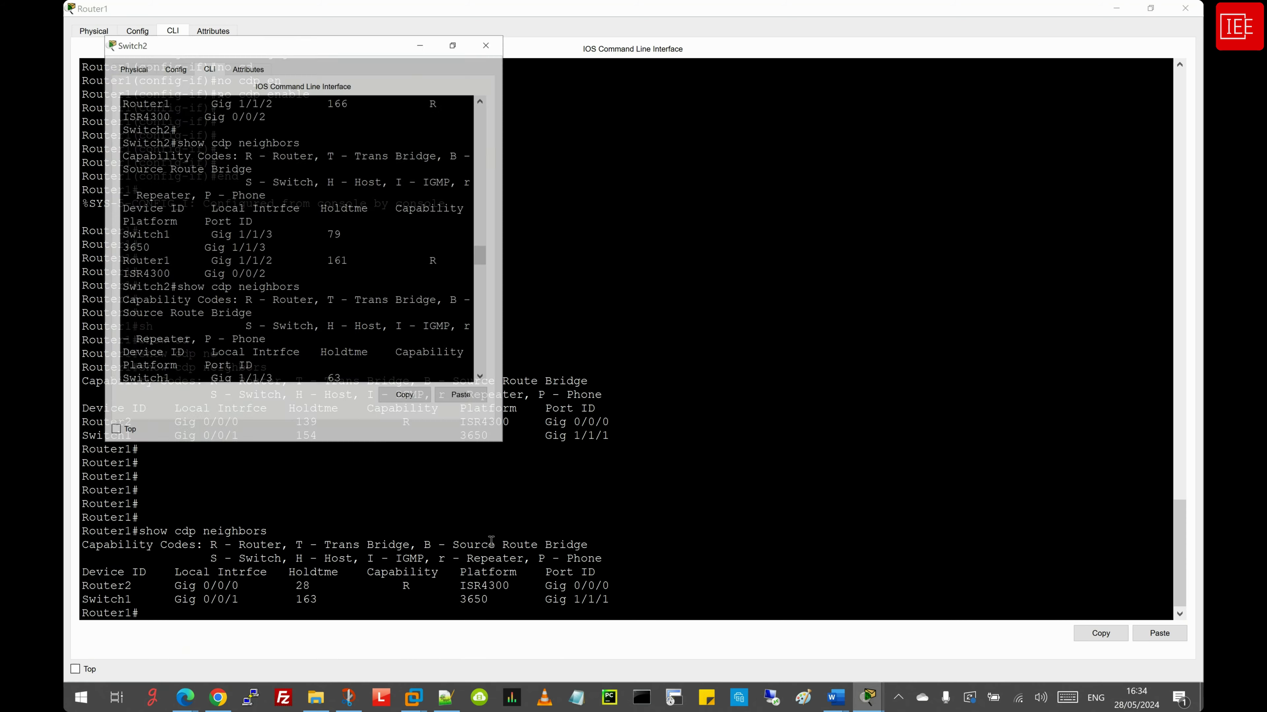
pyautogui.moveTo(868, 697)
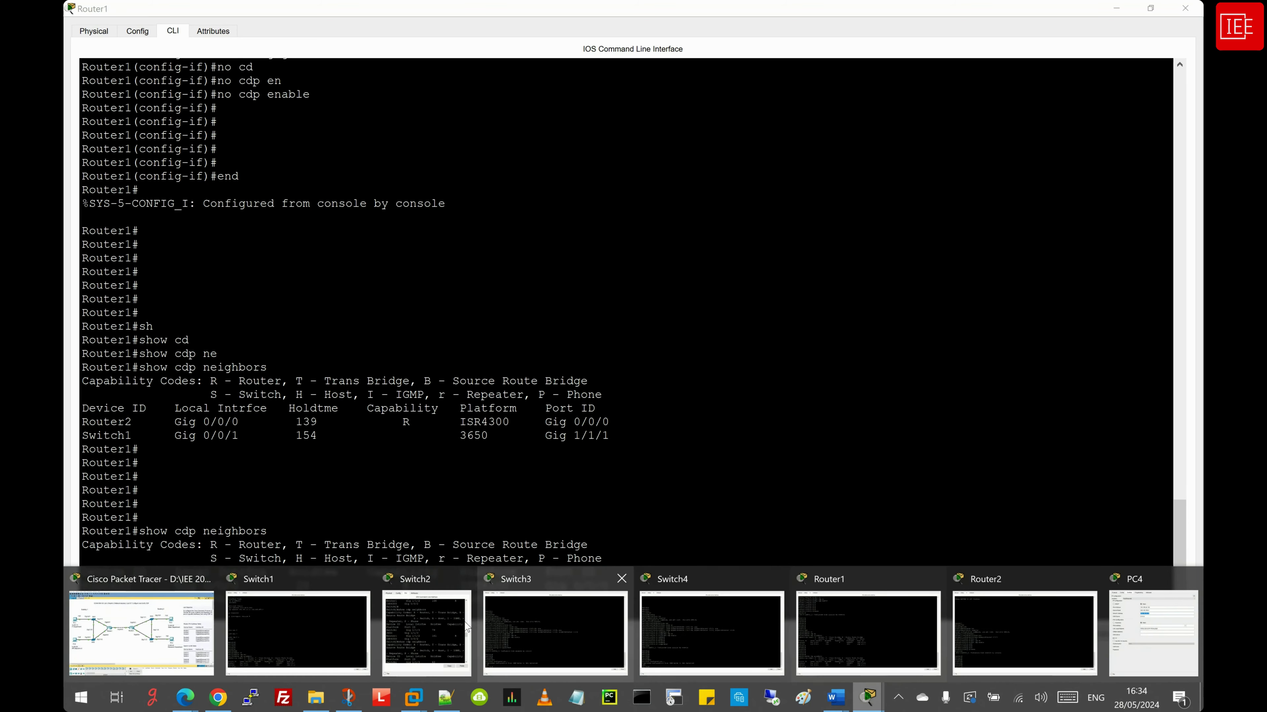
pyautogui.click(298, 633)
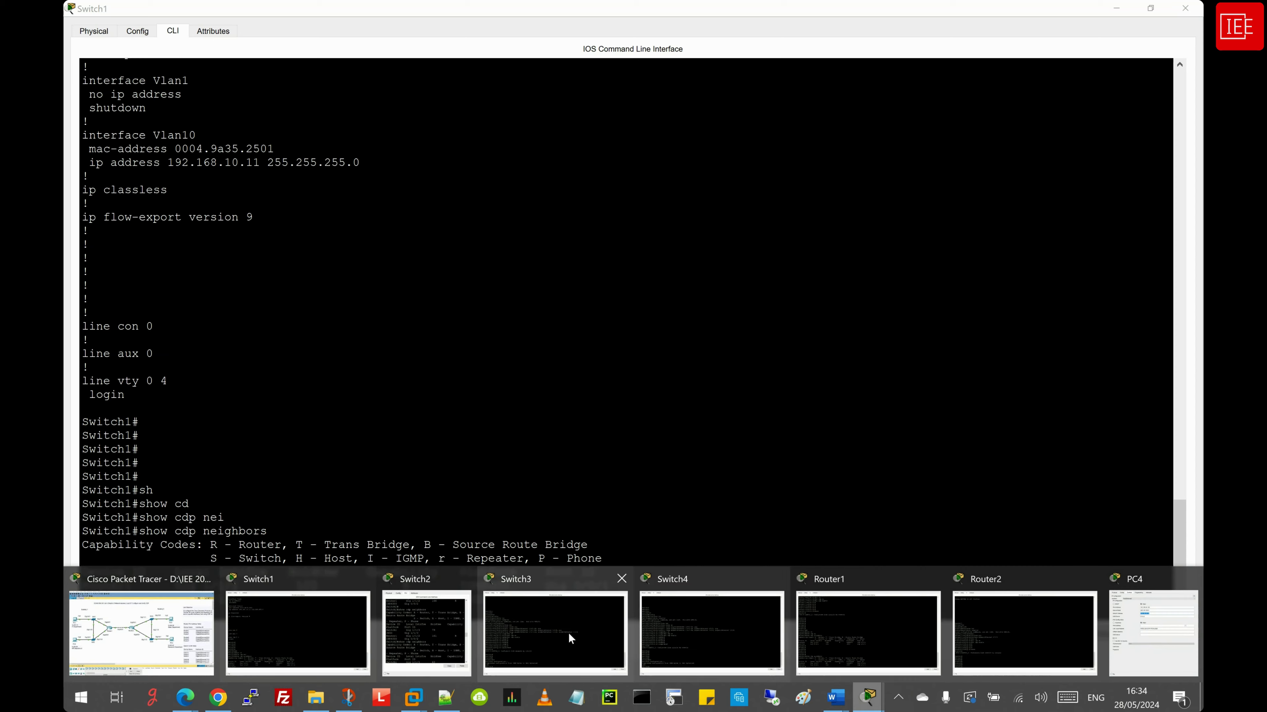
pyautogui.click(427, 634)
pyautogui.moveTo(446, 15); pyautogui.dragTo(900, 172)
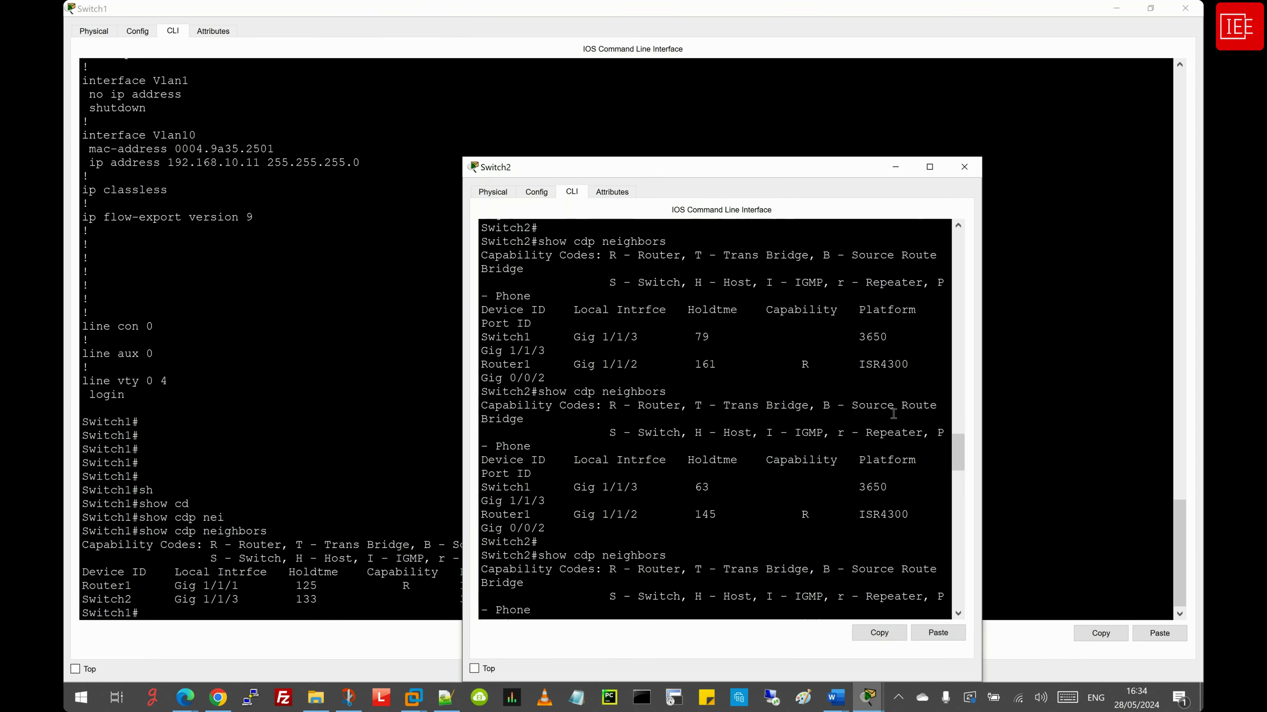
pyautogui.click(930, 167)
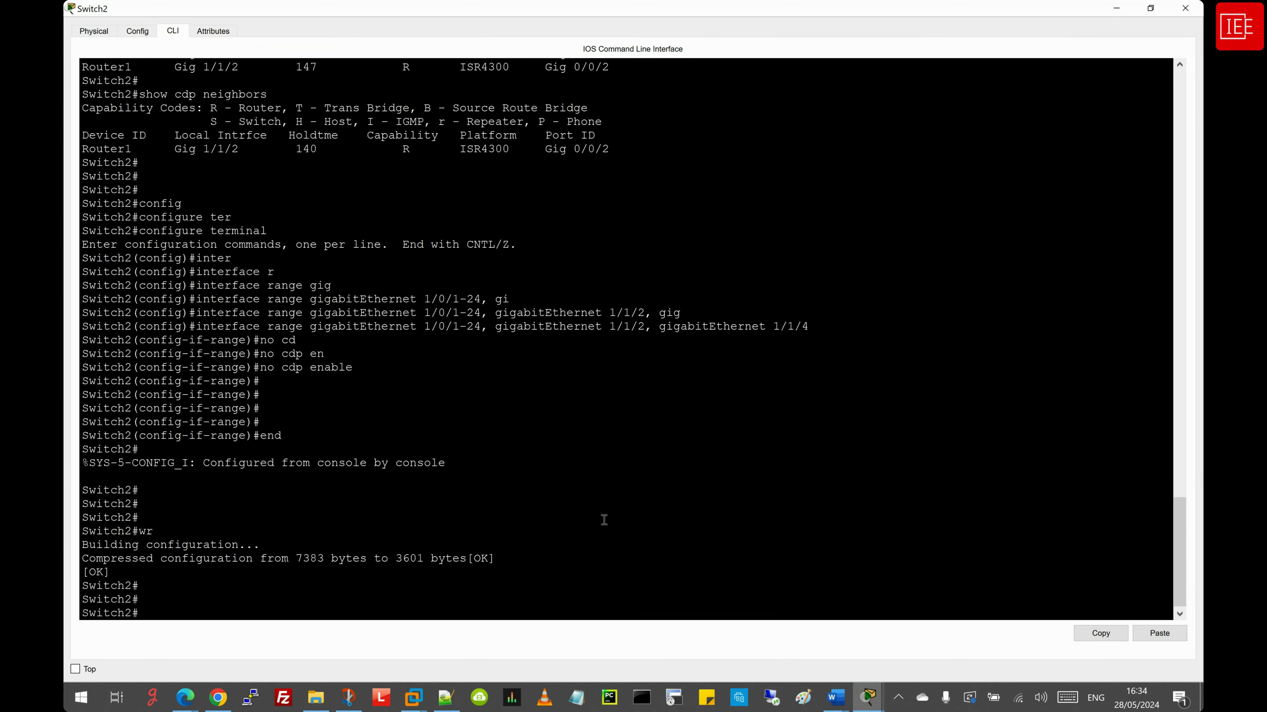
# Check gigabitEthernet 1/1/2 in Switch2's earlier interface range command that disabled CDP
pyautogui.press('Return')
pyautogui.press('Return')
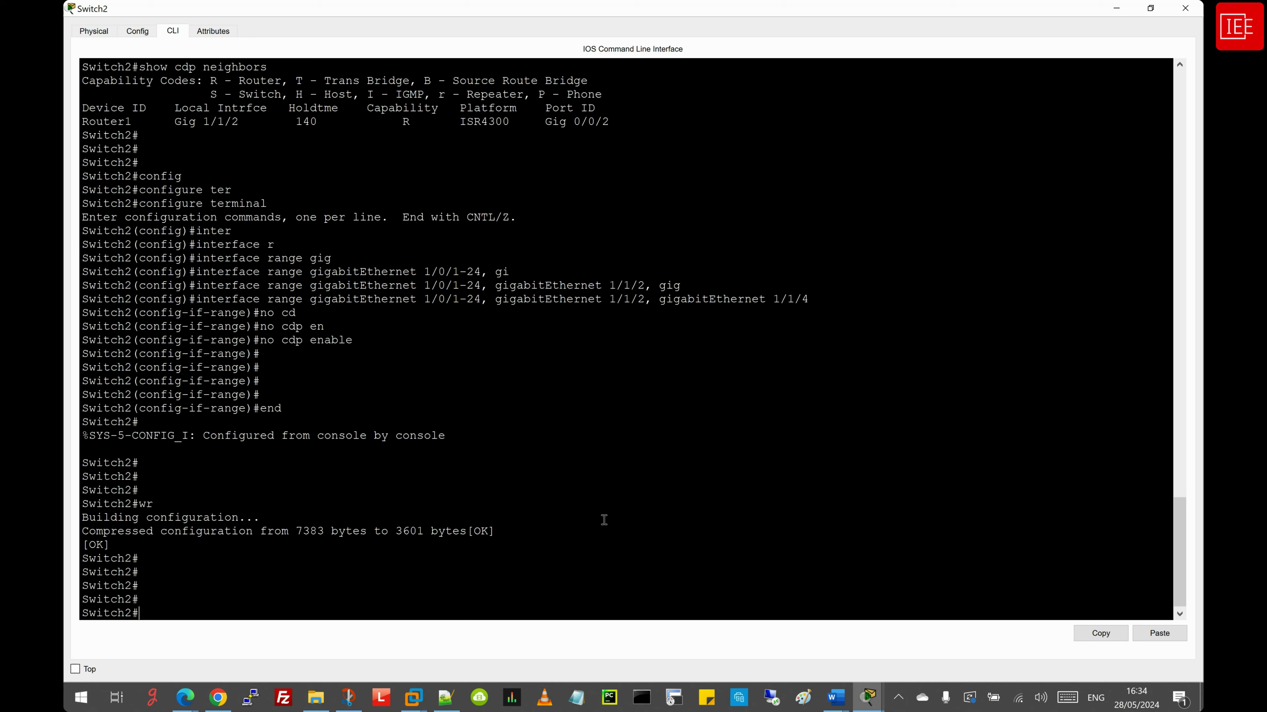
pyautogui.moveTo(496, 299); pyautogui.dragTo(643, 299)
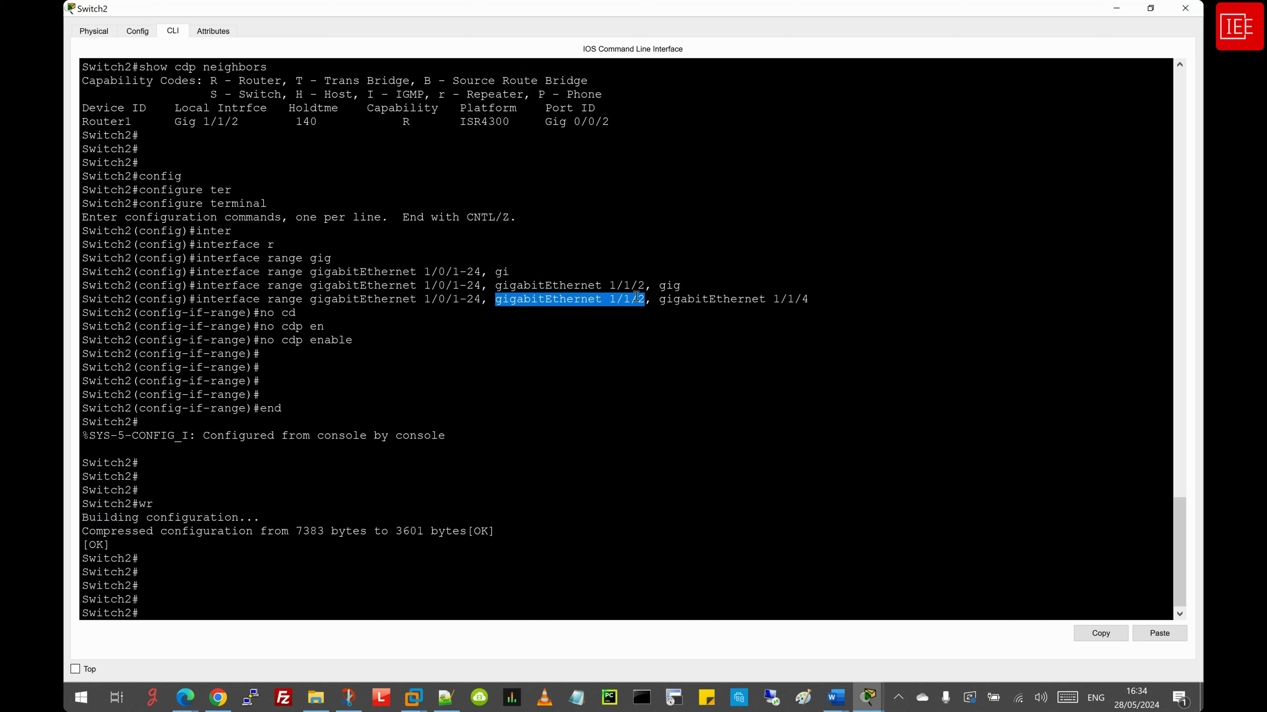
pyautogui.click(563, 435)
pyautogui.press('Return')
pyautogui.press('Return')
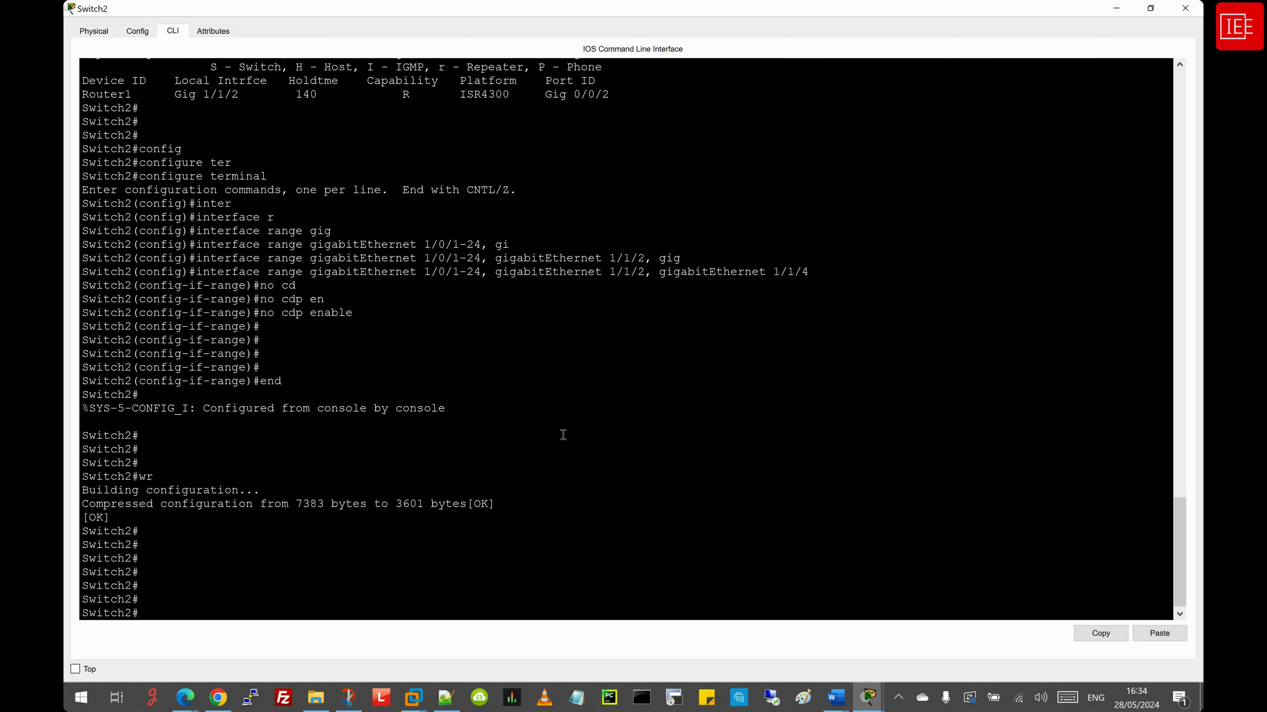
# Enter global configuration mode on Switch2 with configure terminal
pyautogui.write('confi')
pyautogui.press('Tab')
pyautogui.write('ter')
pyautogui.press('Tab')
pyautogui.press('Return')
# Enter interface configuration mode for gigabitEthernet 1/1/2 on Switch2
pyautogui.write('inter')
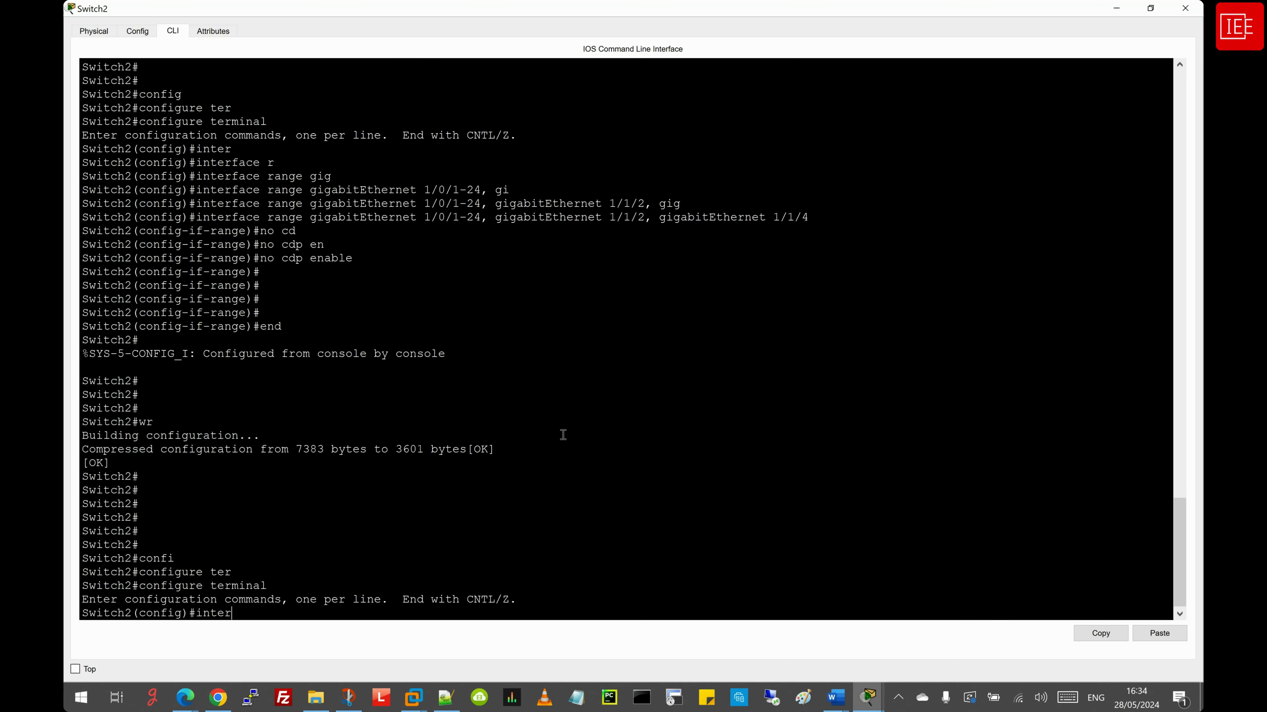
pyautogui.press('Tab')
pyautogui.write('gig')
pyautogui.press('Tab')
pyautogui.write('1/1/1')
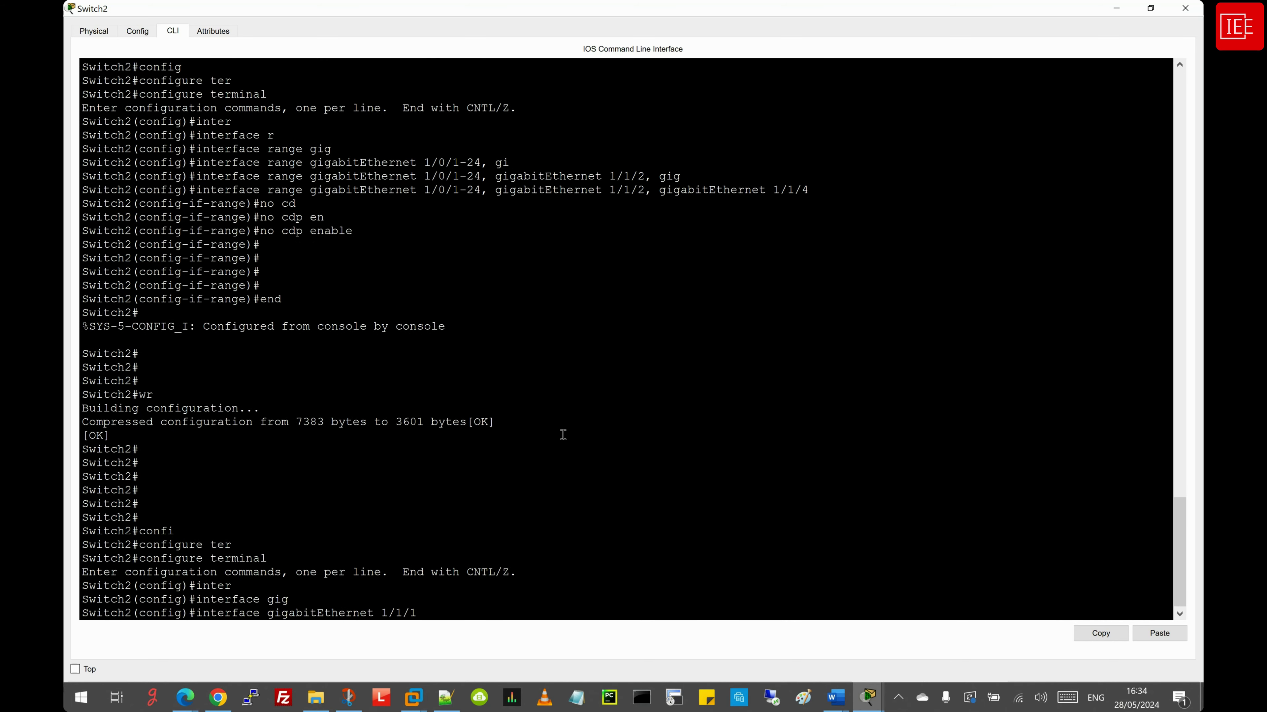
pyautogui.press('BackSpace')
pyautogui.write('2')
pyautogui.press('Return')
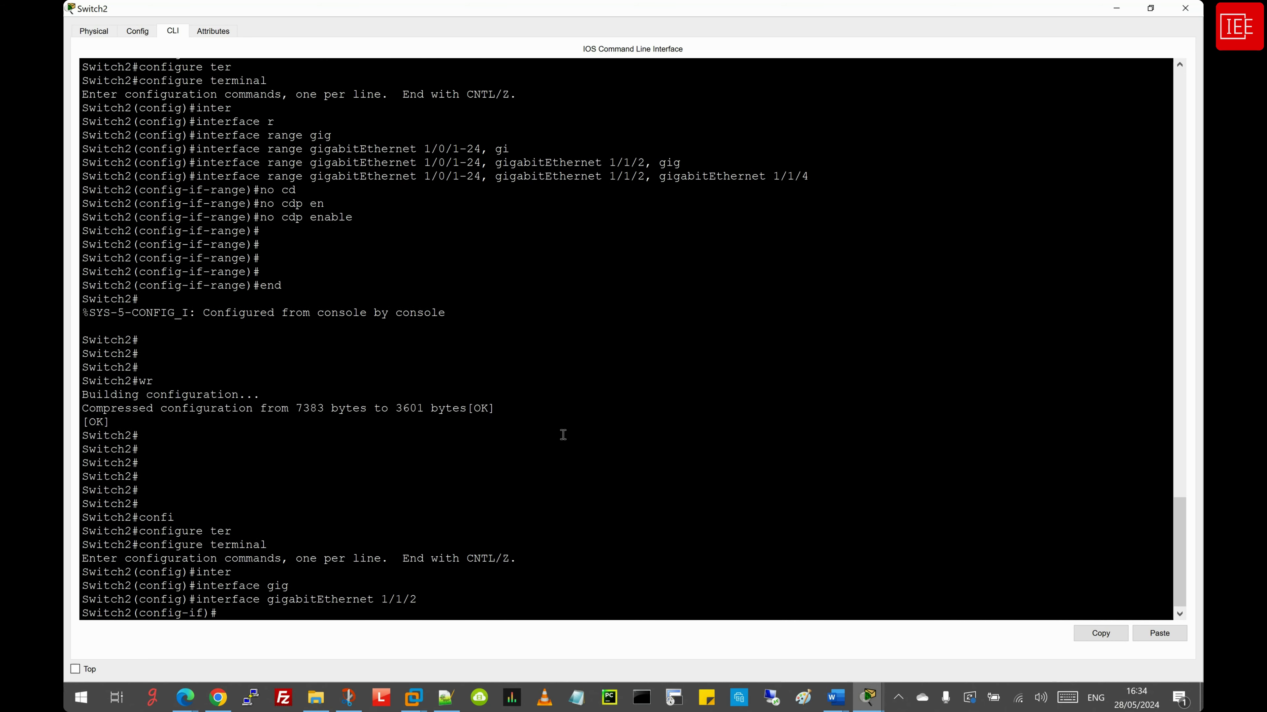
# Re-enable CDP on Switch2's gigabitEthernet 1/1/2 interface with cdp enable
pyautogui.write('cdp en')
pyautogui.press('Tab')
pyautogui.press('Return')
pyautogui.press('Return')
pyautogui.press('Return')
pyautogui.press('Return')
pyautogui.press('Return')
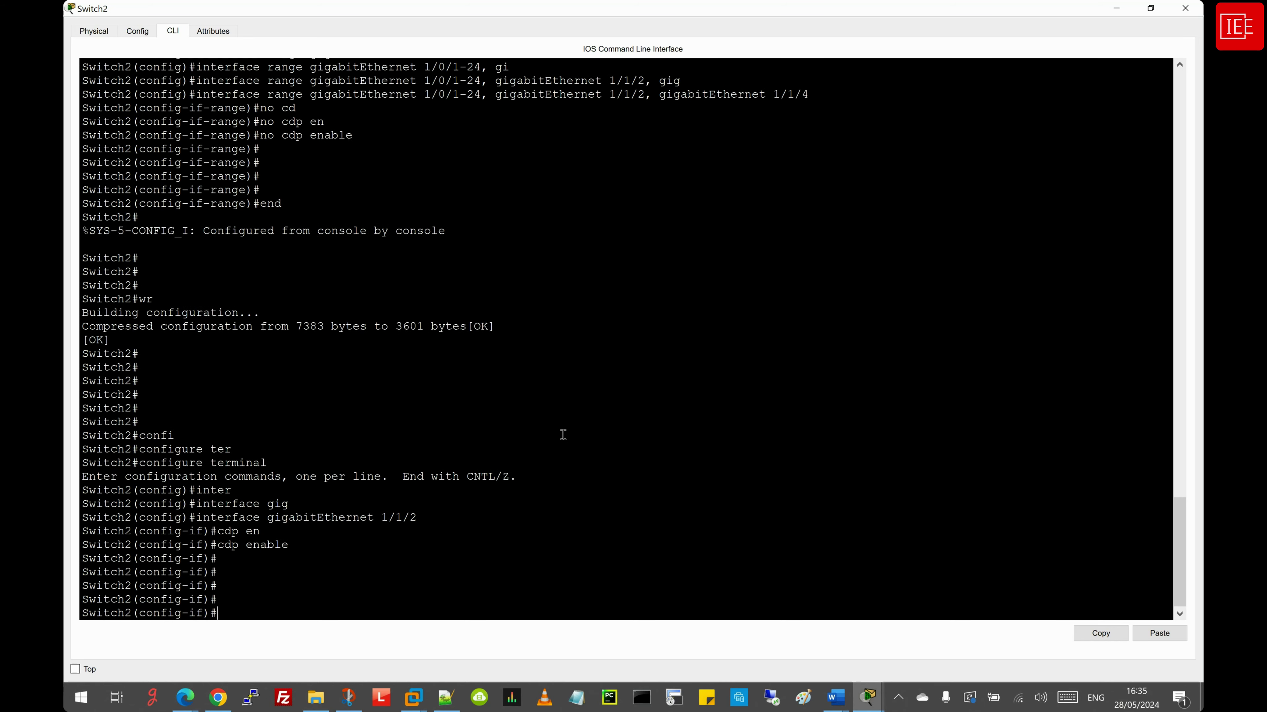
# Return Switch2 to privileged EXEC mode with end
pyautogui.write('end')
pyautogui.press('Return')
pyautogui.press('Return')
pyautogui.press('Return')
pyautogui.press('Return')
pyautogui.press('Return')
pyautogui.press('Return')
# Save Switch2's running configuration with the wr command
pyautogui.write('wr')
pyautogui.press('Return')
pyautogui.press('Return')
pyautogui.press('Return')
pyautogui.press('Return')
pyautogui.press('Return')
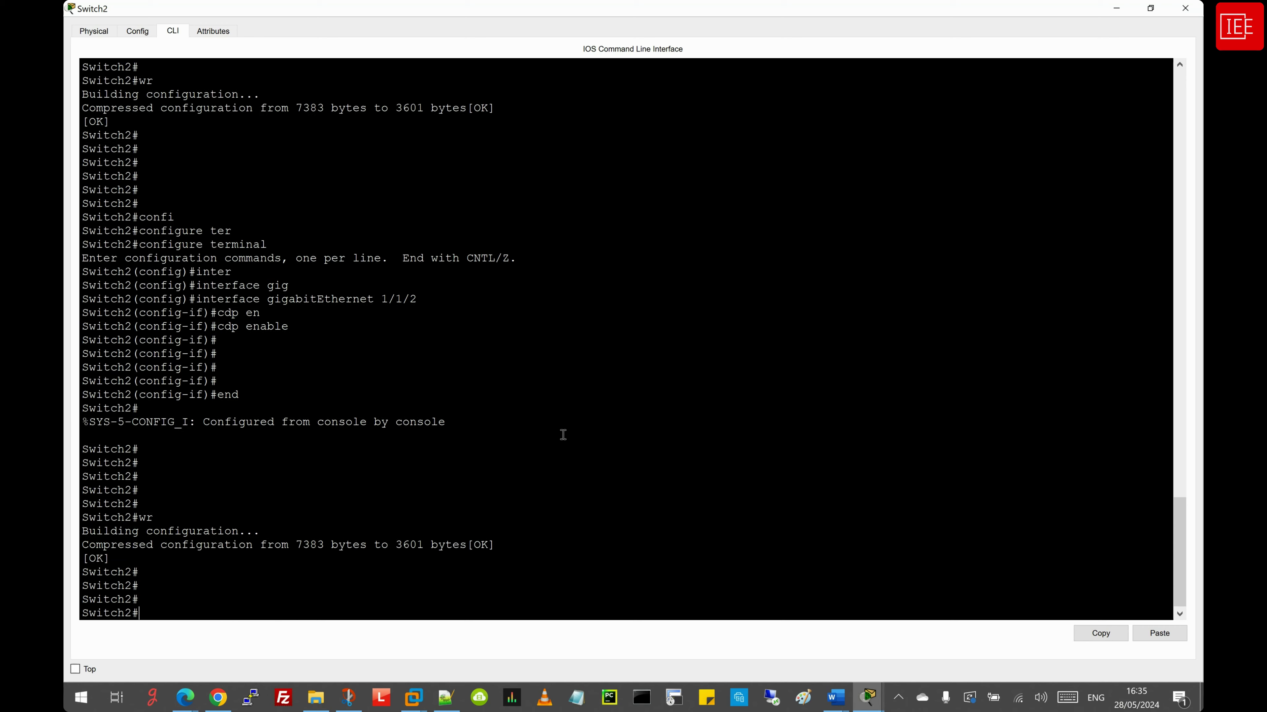
# Switch back to Router1's command line and list its CDP neighbours with show cdp neighbors
pyautogui.click(867, 706)
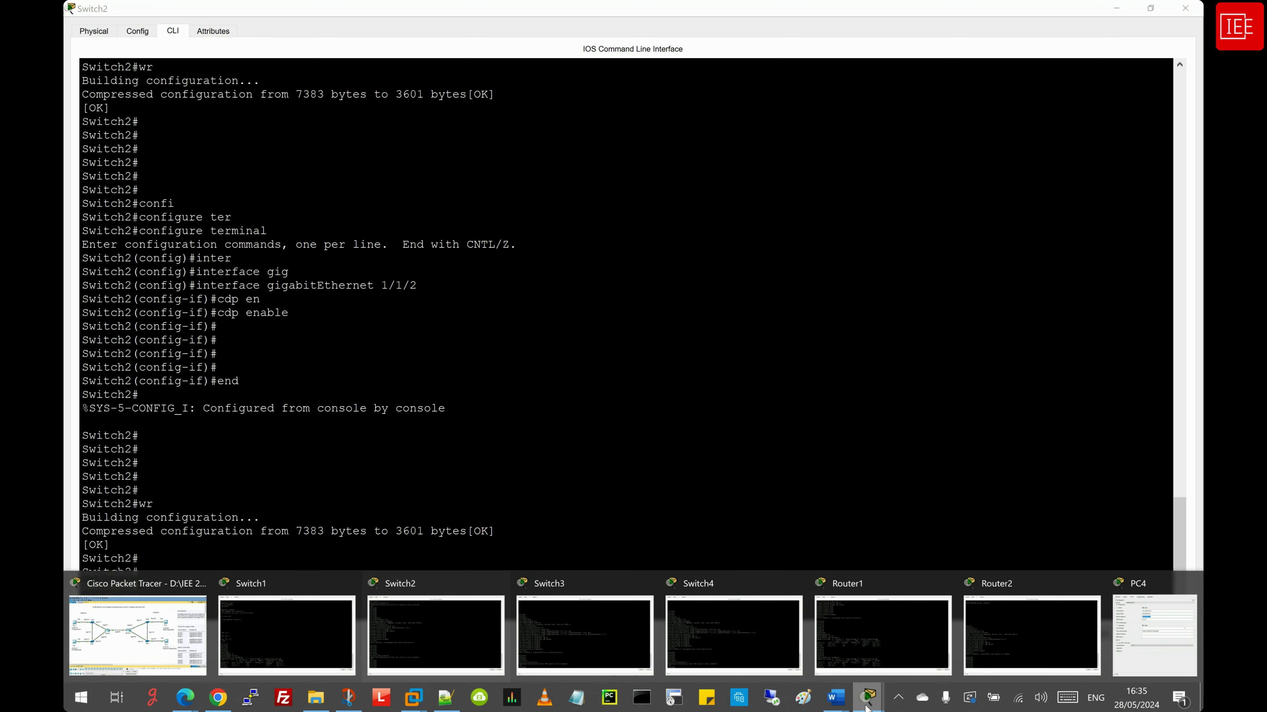
pyautogui.click(876, 622)
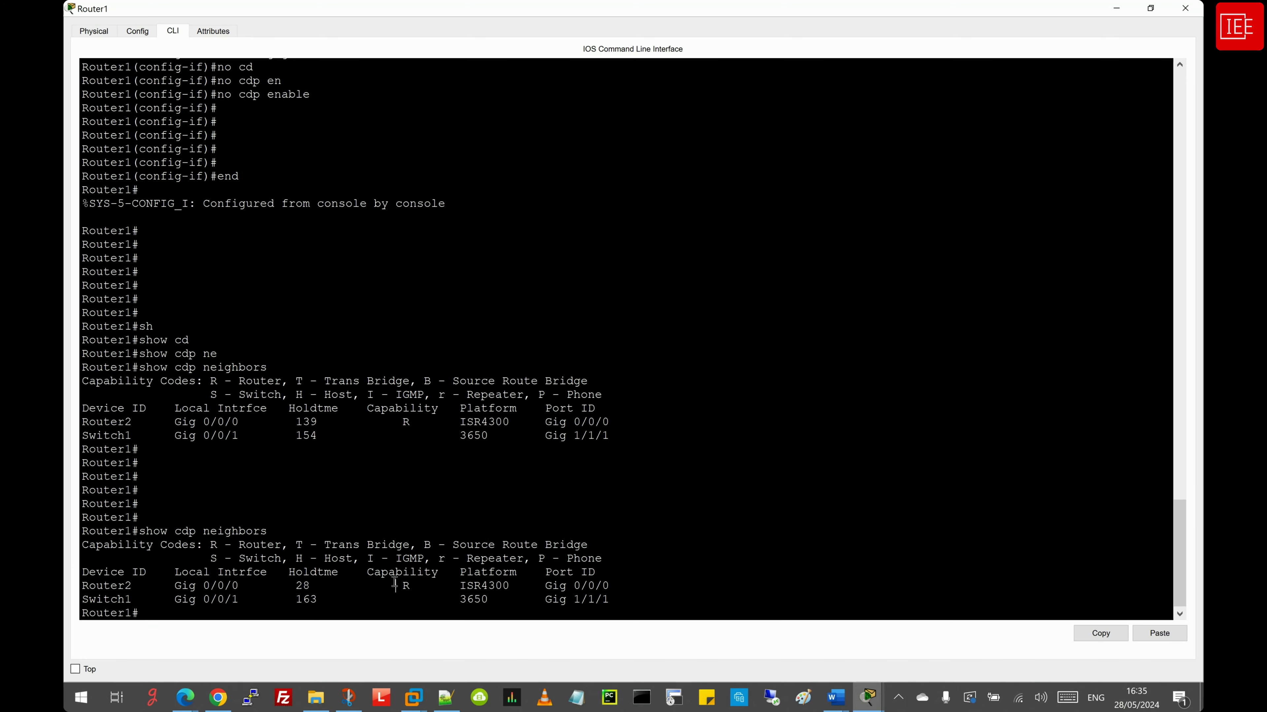
pyautogui.press('Return')
pyautogui.press('Return')
pyautogui.press('Return')
pyautogui.press('Up')
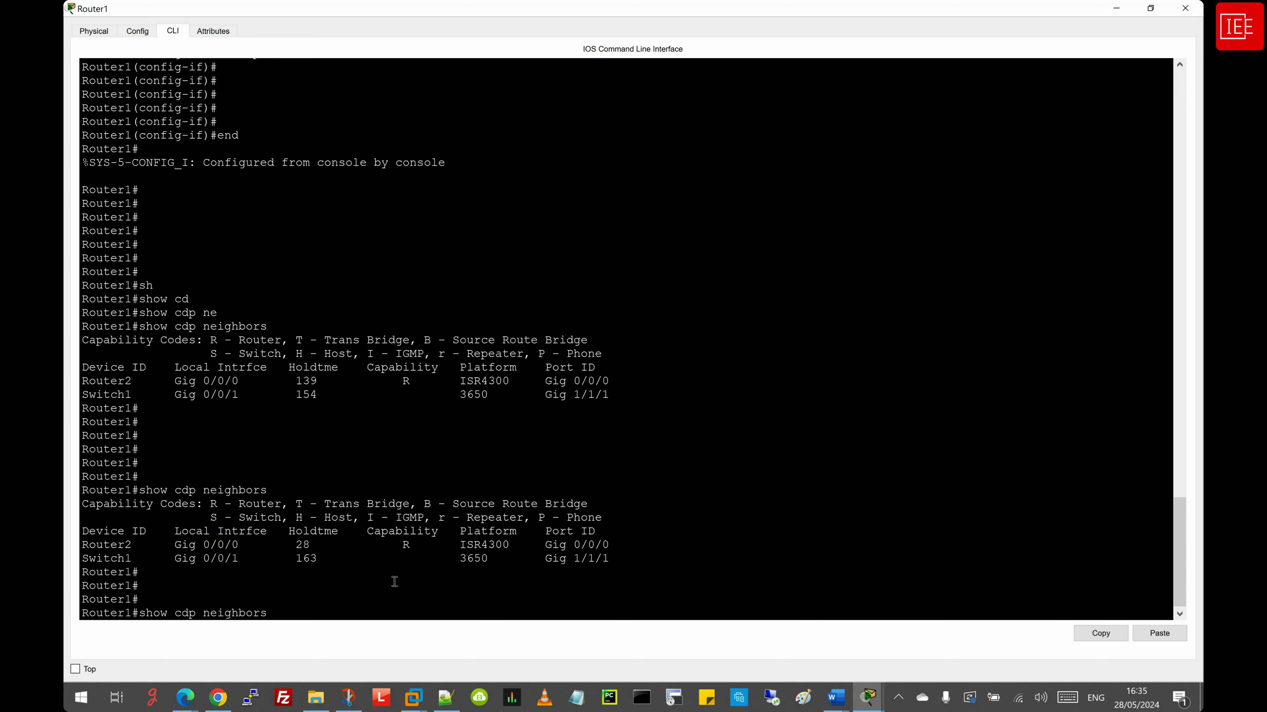
pyautogui.press('Return')
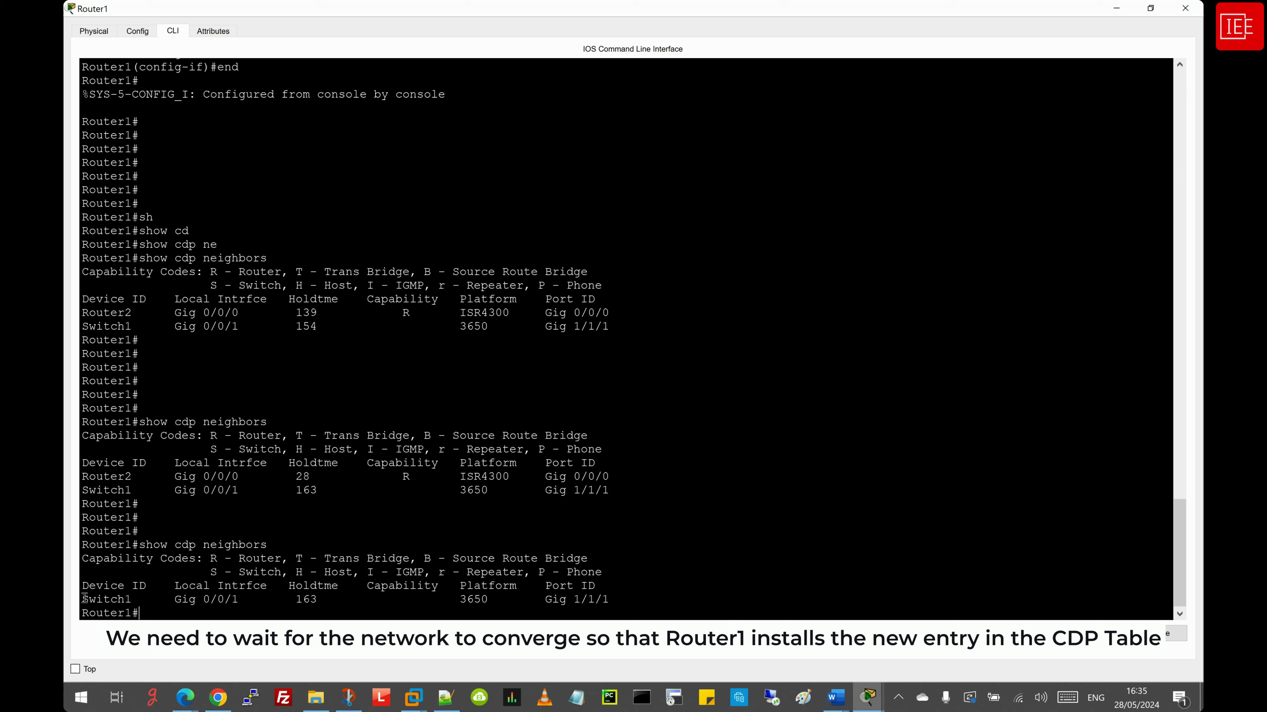
pyautogui.moveTo(83, 600); pyautogui.dragTo(627, 601)
pyautogui.click(557, 515)
# Repeat show cdp neighbors on Router1 twice more to check for updated CDP entries
pyautogui.press('Return')
pyautogui.press('Return')
pyautogui.press('Up')
pyautogui.press('Return')
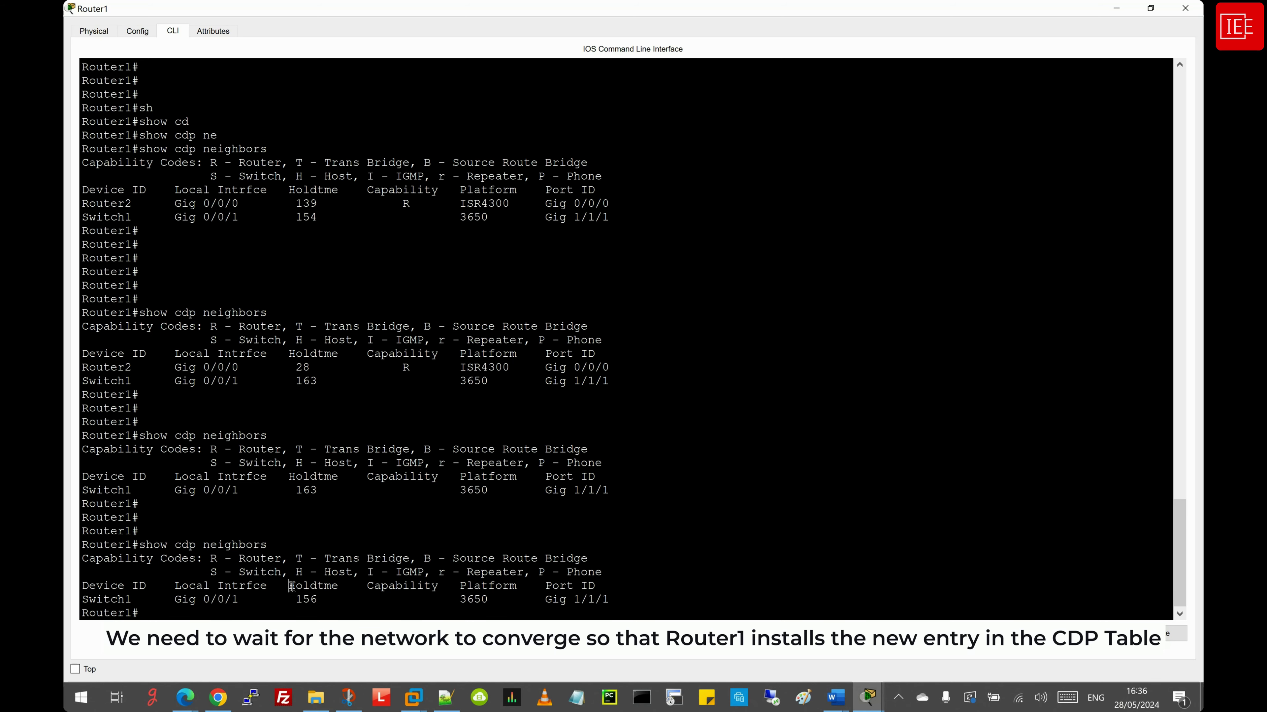
pyautogui.press('Return')
pyautogui.press('Return')
pyautogui.press('Up')
pyautogui.press('Return')
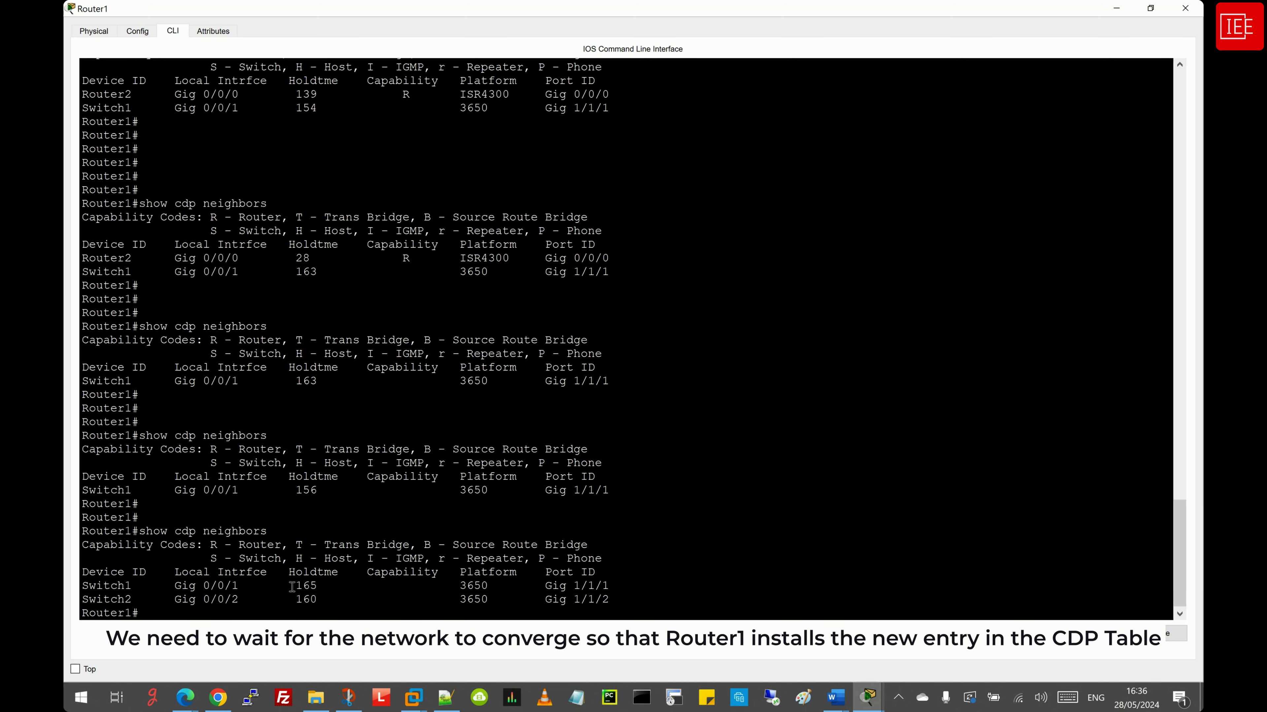
# Compare the Switch1 and Switch2 entries in Router1's latest CDP table with the Router2 entry in the earlier output
pyautogui.moveTo(200, 614); pyautogui.dragTo(82, 530)
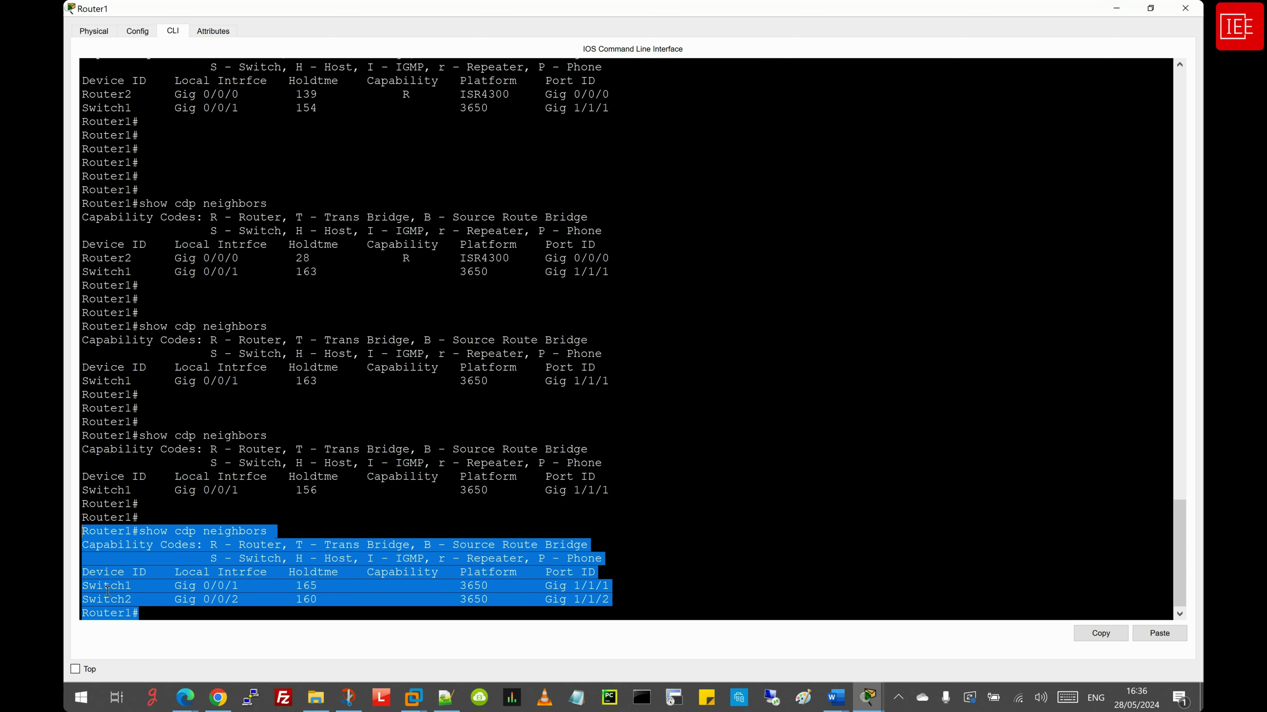
pyautogui.click(116, 584)
pyautogui.doubleClick(116, 585)
pyautogui.doubleClick(113, 601)
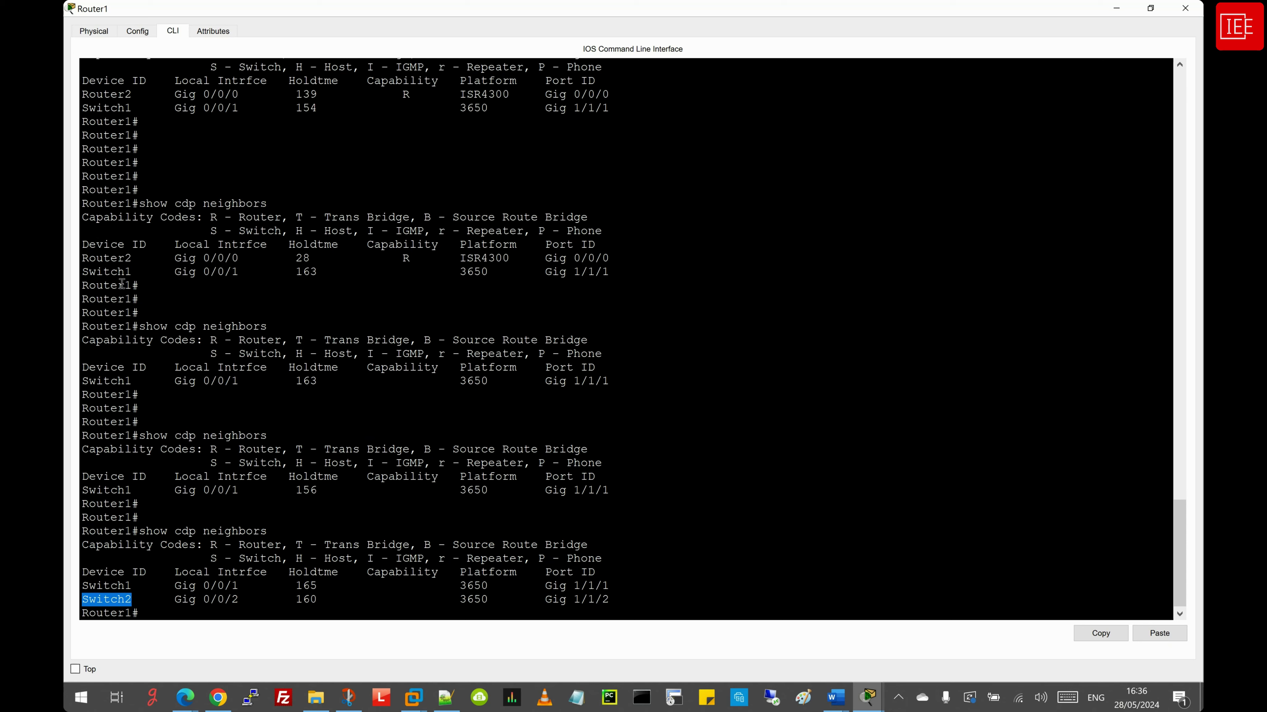
pyautogui.moveTo(83, 258); pyautogui.dragTo(633, 260)
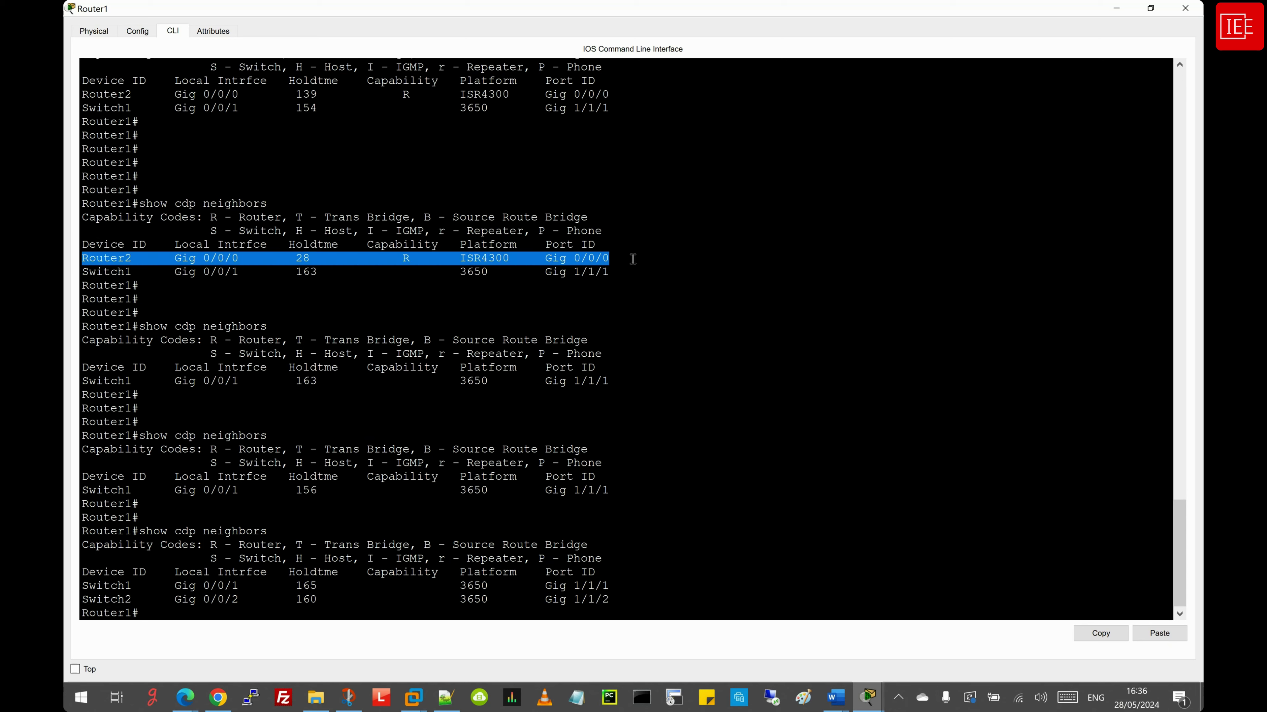
pyautogui.click(178, 615)
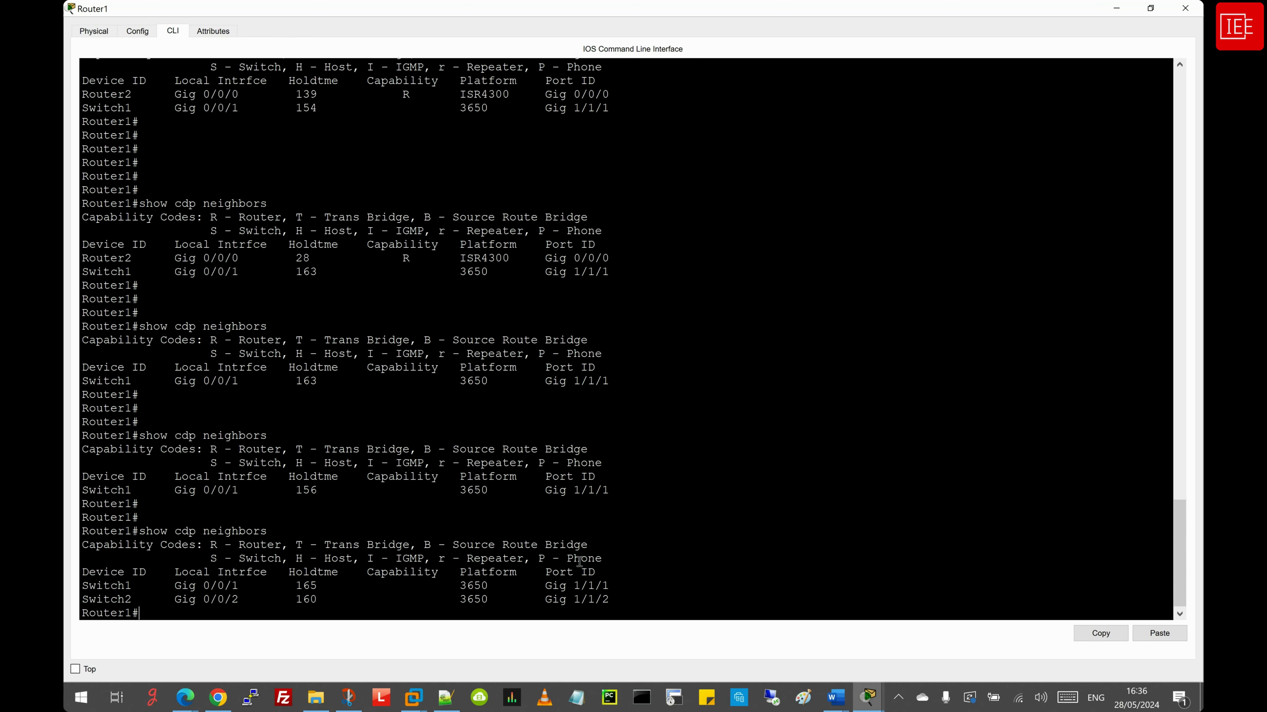
pyautogui.press('Return')
pyautogui.press('Return')
pyautogui.press('Return')
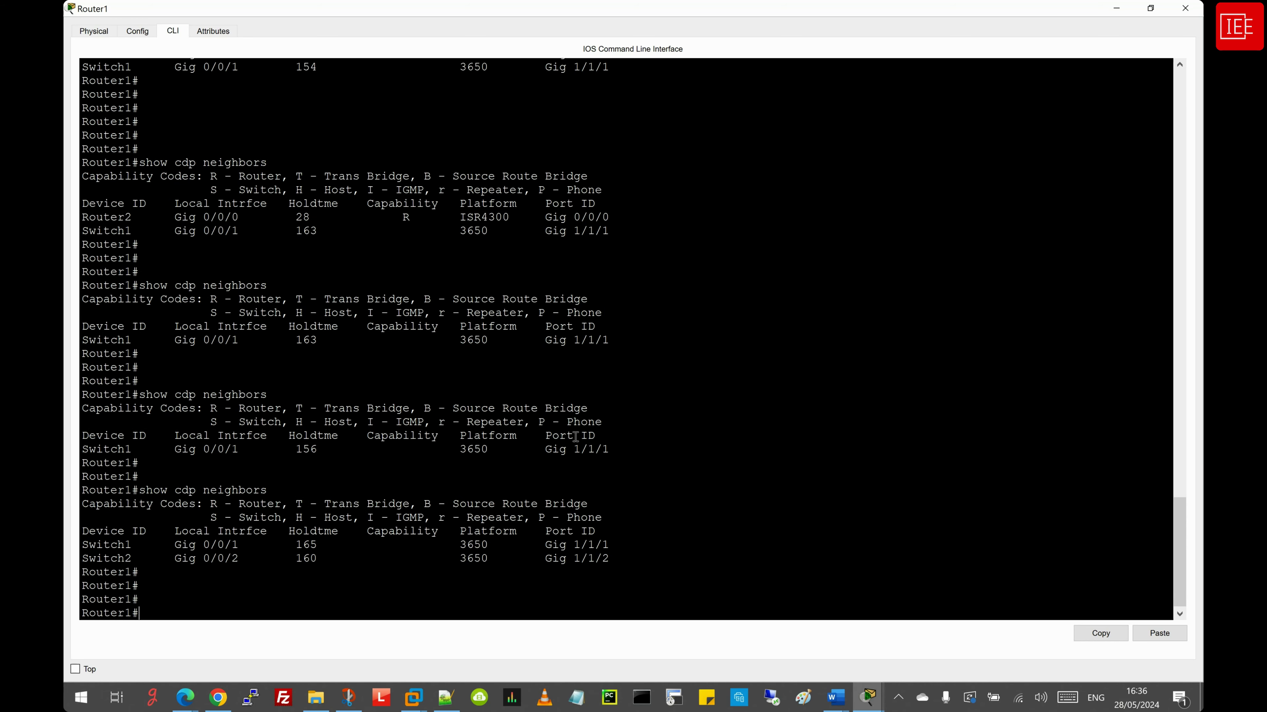
# Switch to Router2's command line, list its CDP neighbours with show cdp neighbors, and check the Switch3 and Switch4 entries
pyautogui.moveTo(878, 701)
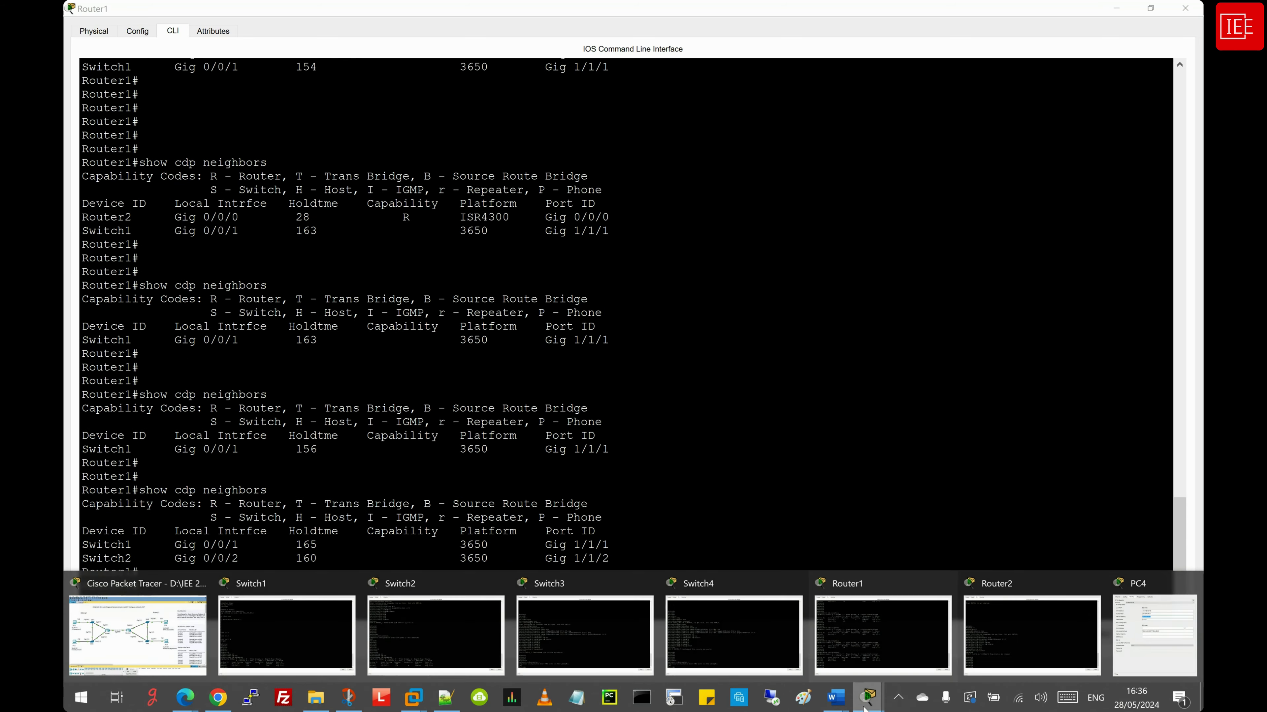
pyautogui.click(1017, 641)
pyautogui.press('Return')
pyautogui.press('Return')
pyautogui.press('Return')
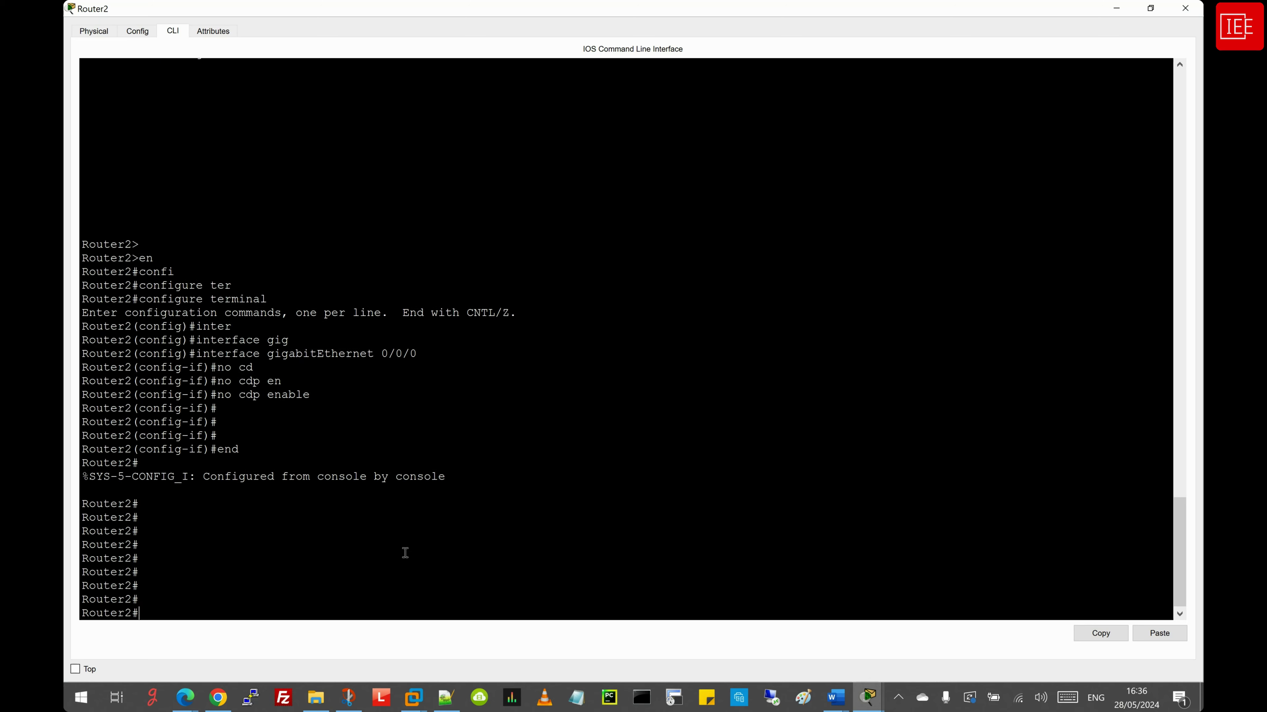
pyautogui.write('sh')
pyautogui.press('Tab')
pyautogui.write('cdp')
pyautogui.press('Tab')
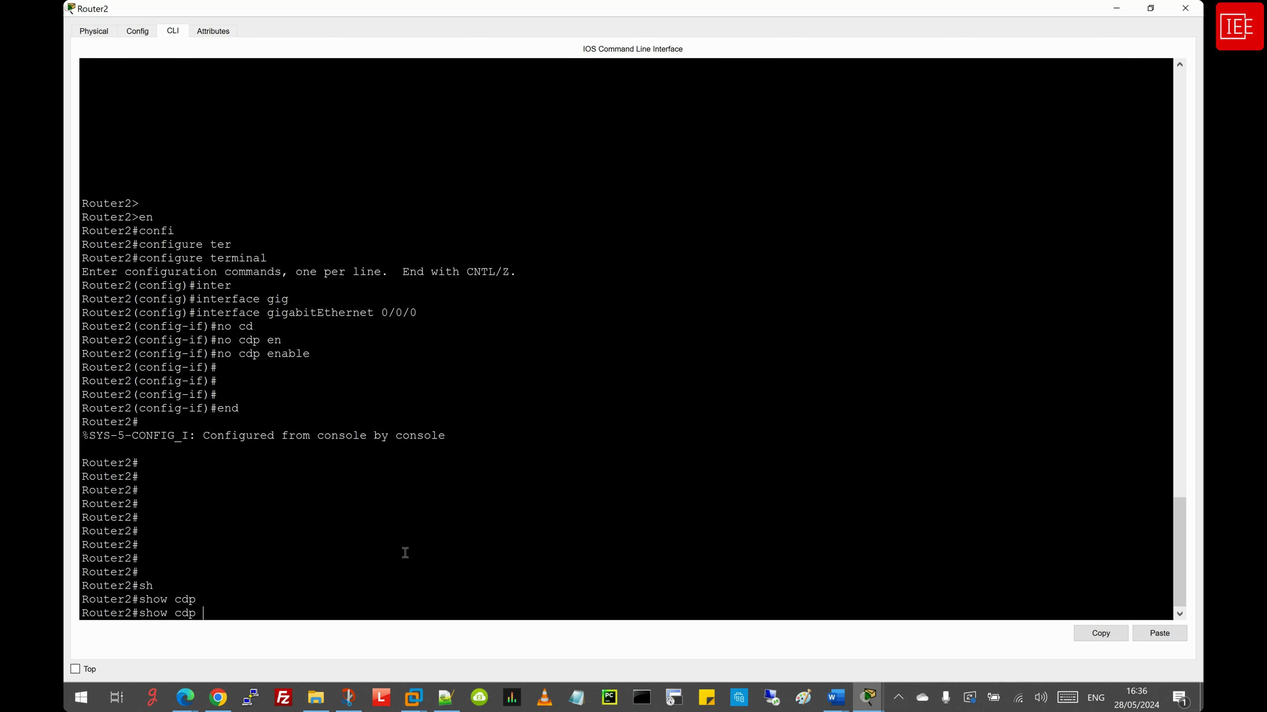
pyautogui.write('nei')
pyautogui.press('Tab')
pyautogui.press('Return')
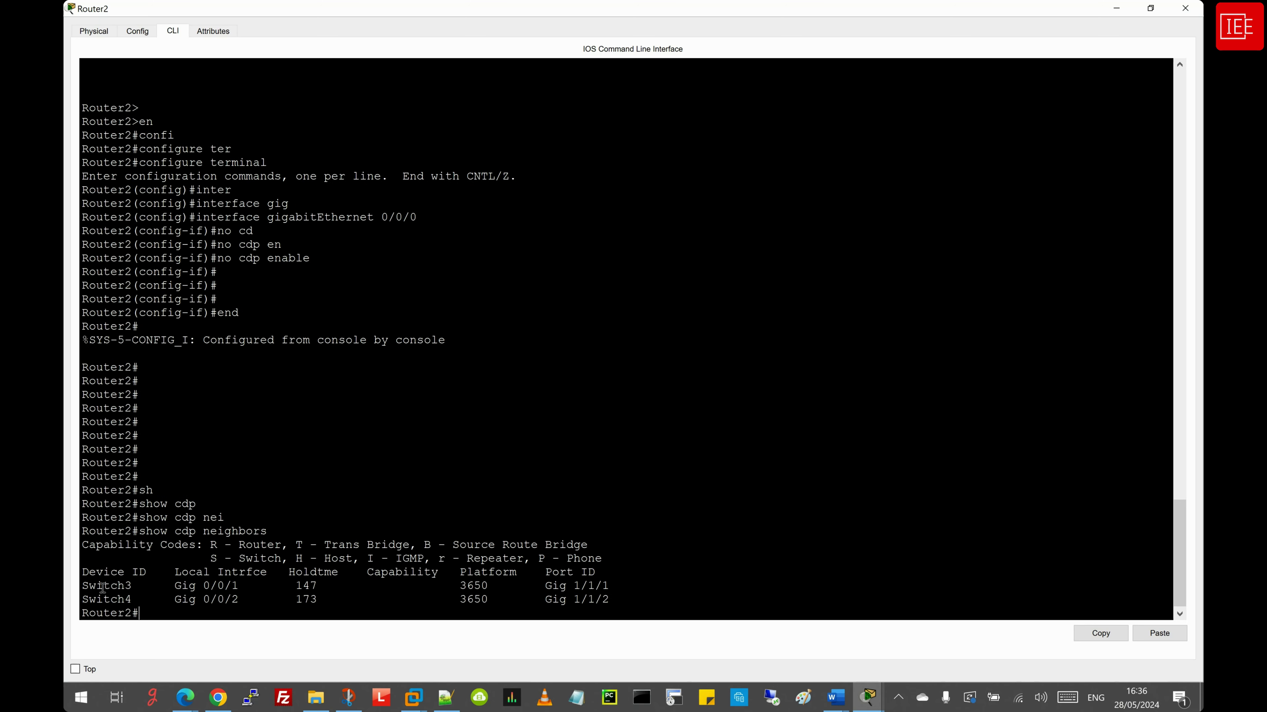
pyautogui.moveTo(82, 585); pyautogui.dragTo(653, 602)
# Display detailed CDP neighbour information on Router2 with show cdp neighbors detail
pyautogui.click(170, 614)
pyautogui.press('Return')
pyautogui.press('Return')
pyautogui.press('Return')
pyautogui.write('sh')
pyautogui.press('Tab')
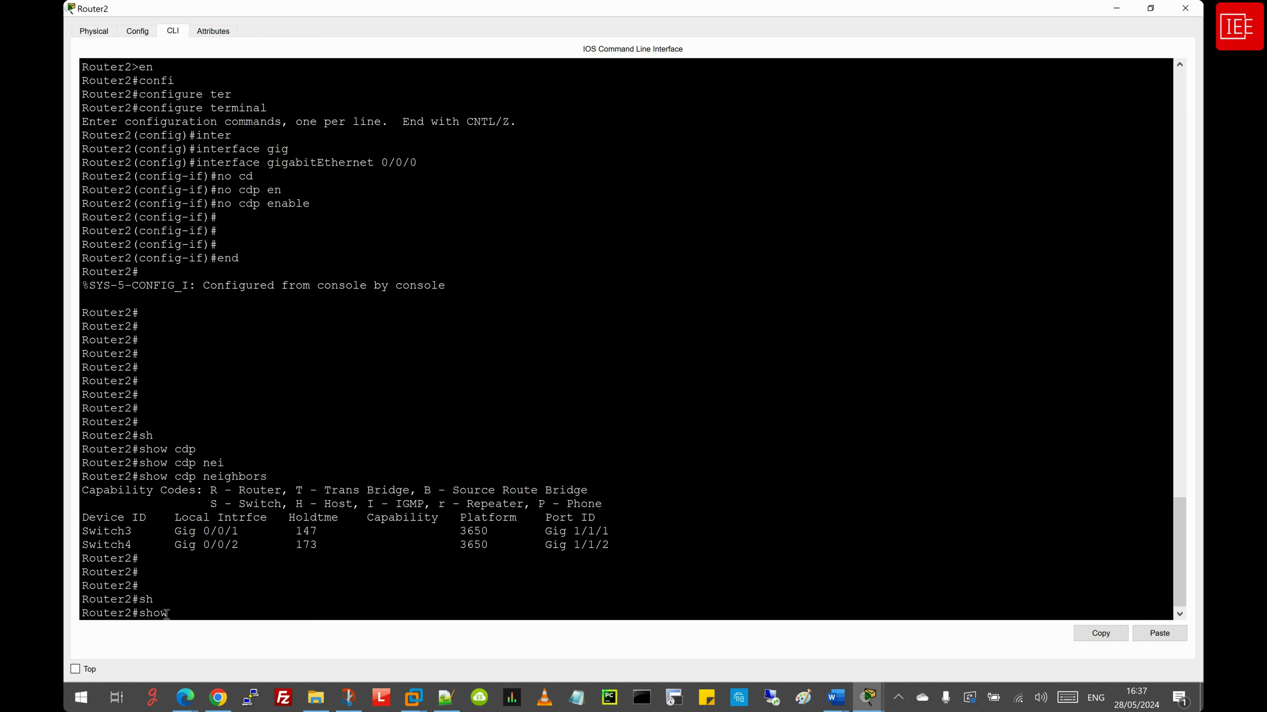
pyautogui.write('cdp')
pyautogui.press('Tab')
pyautogui.write('nei')
pyautogui.press('Tab')
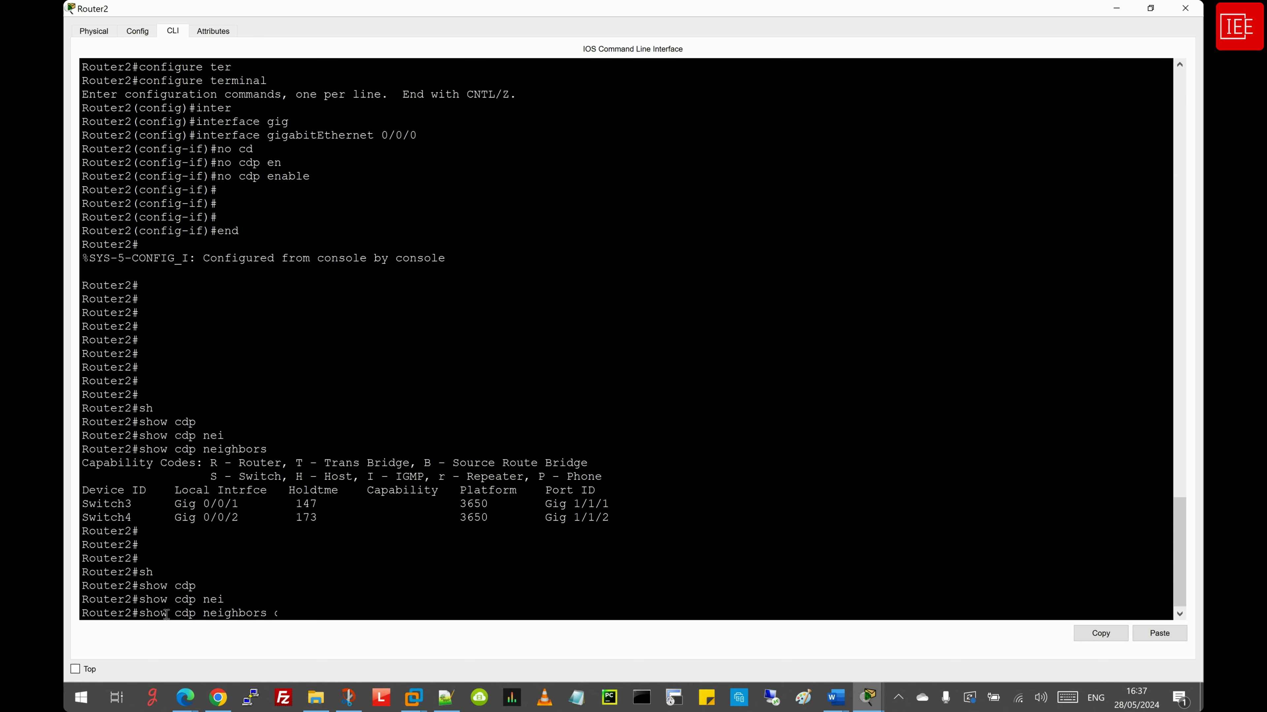
pyautogui.write('det')
pyautogui.press('Tab')
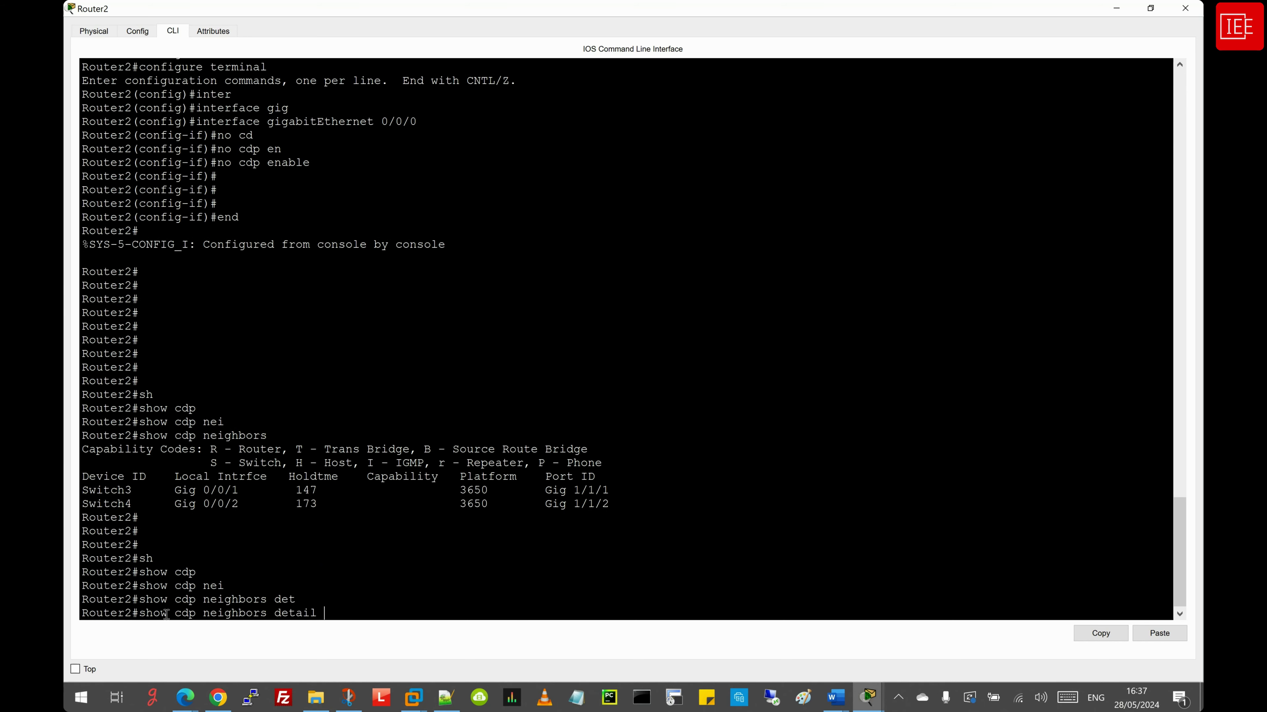
pyautogui.press('Return')
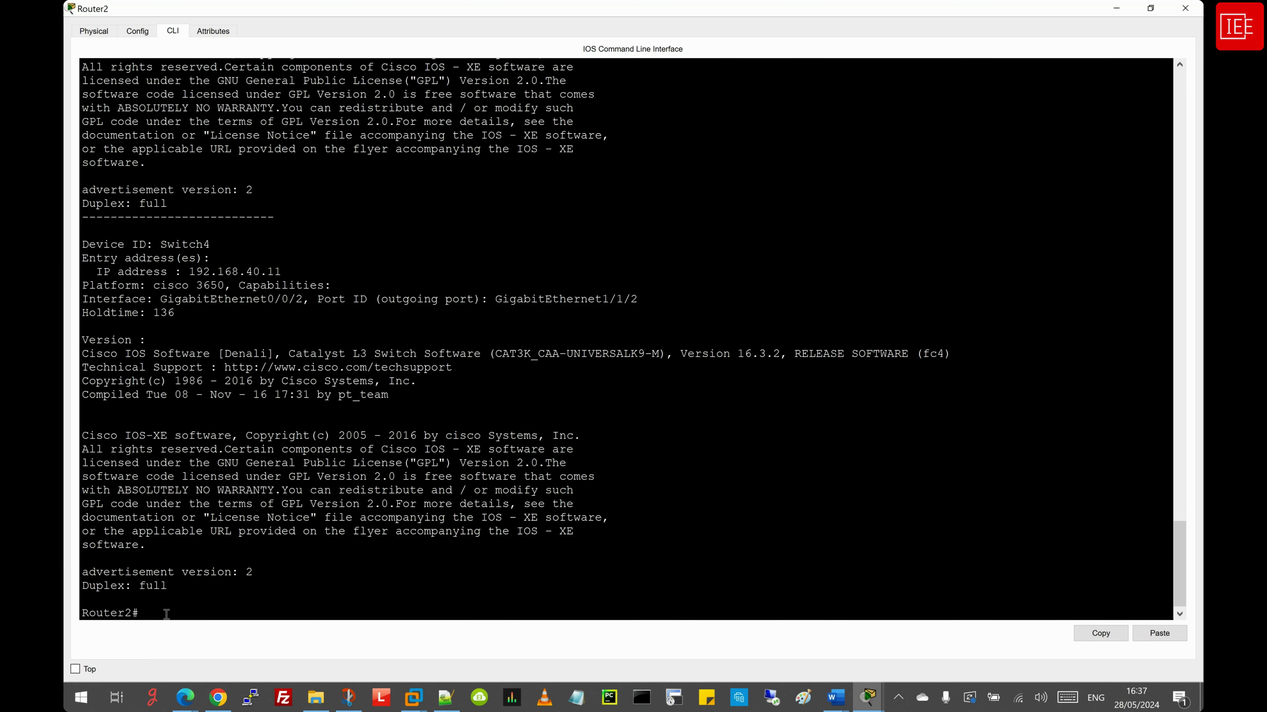
# Examine the device ID, IP address and platform in the Switch3 entry of Router2's detailed CDP output
pyautogui.scroll(8, 244, 509)
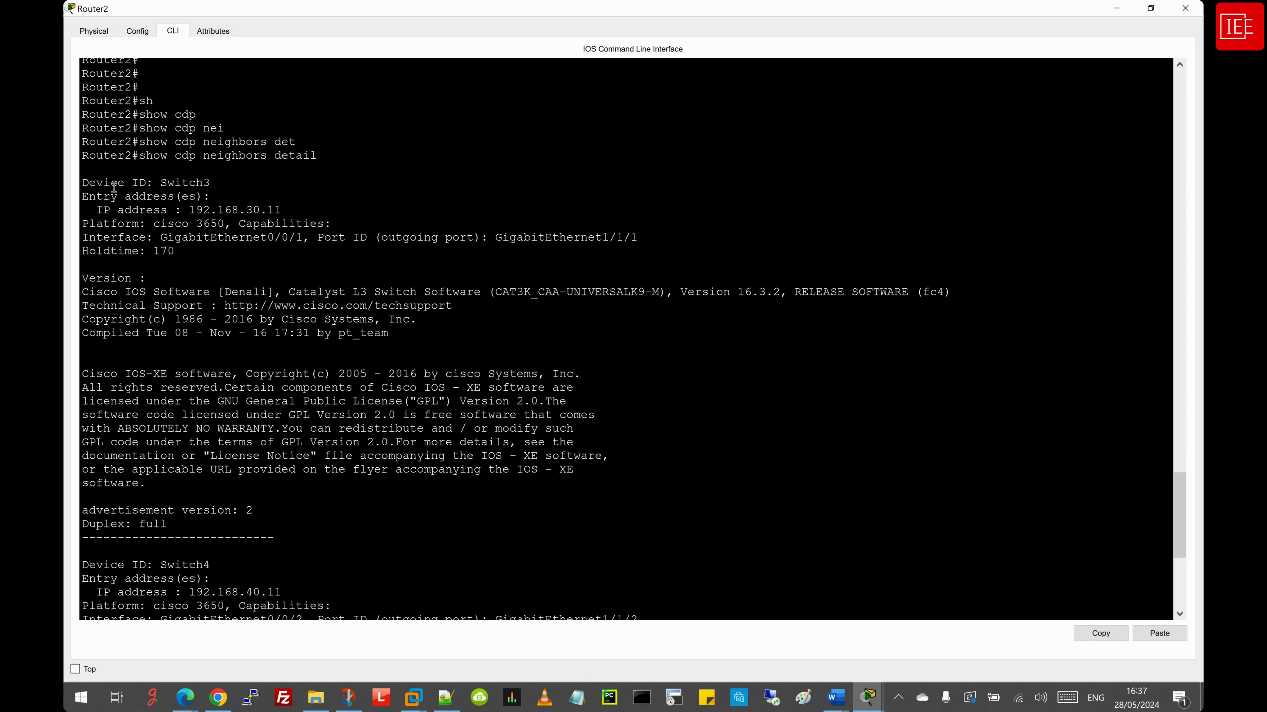
pyautogui.moveTo(82, 186); pyautogui.dragTo(163, 185)
pyautogui.moveTo(282, 210); pyautogui.dragTo(98, 209)
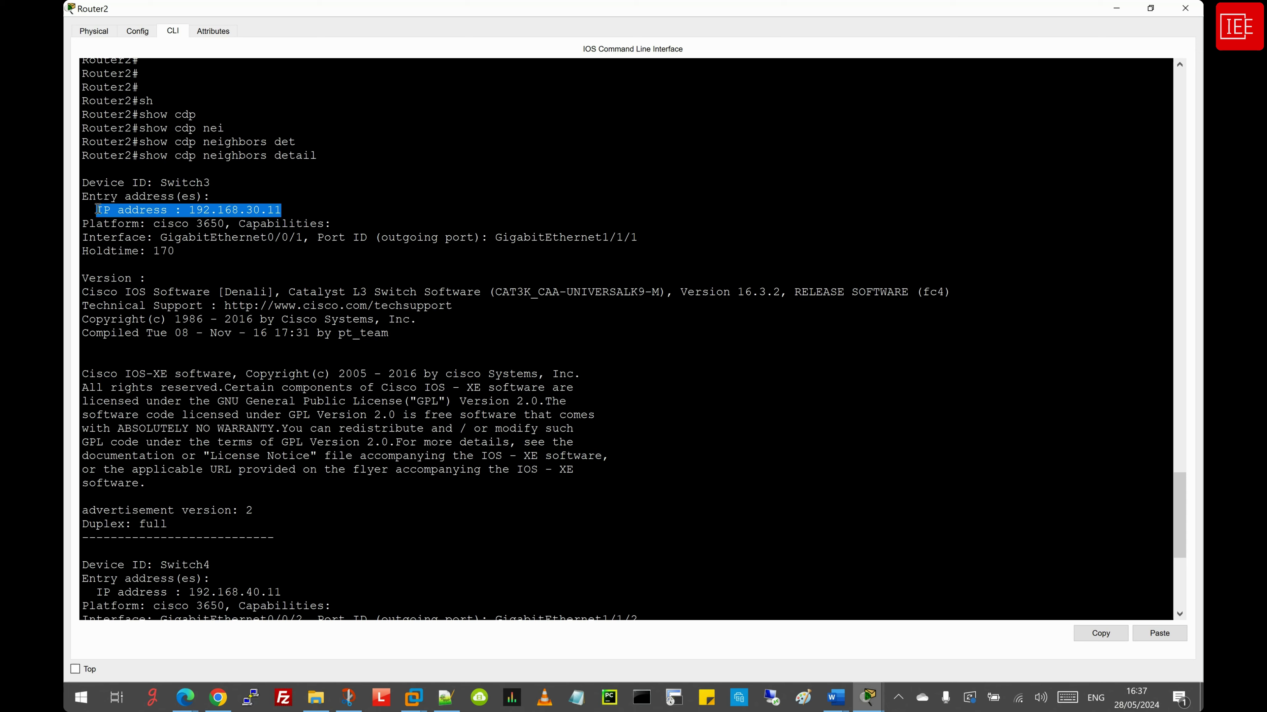
pyautogui.moveTo(282, 210); pyautogui.dragTo(188, 210)
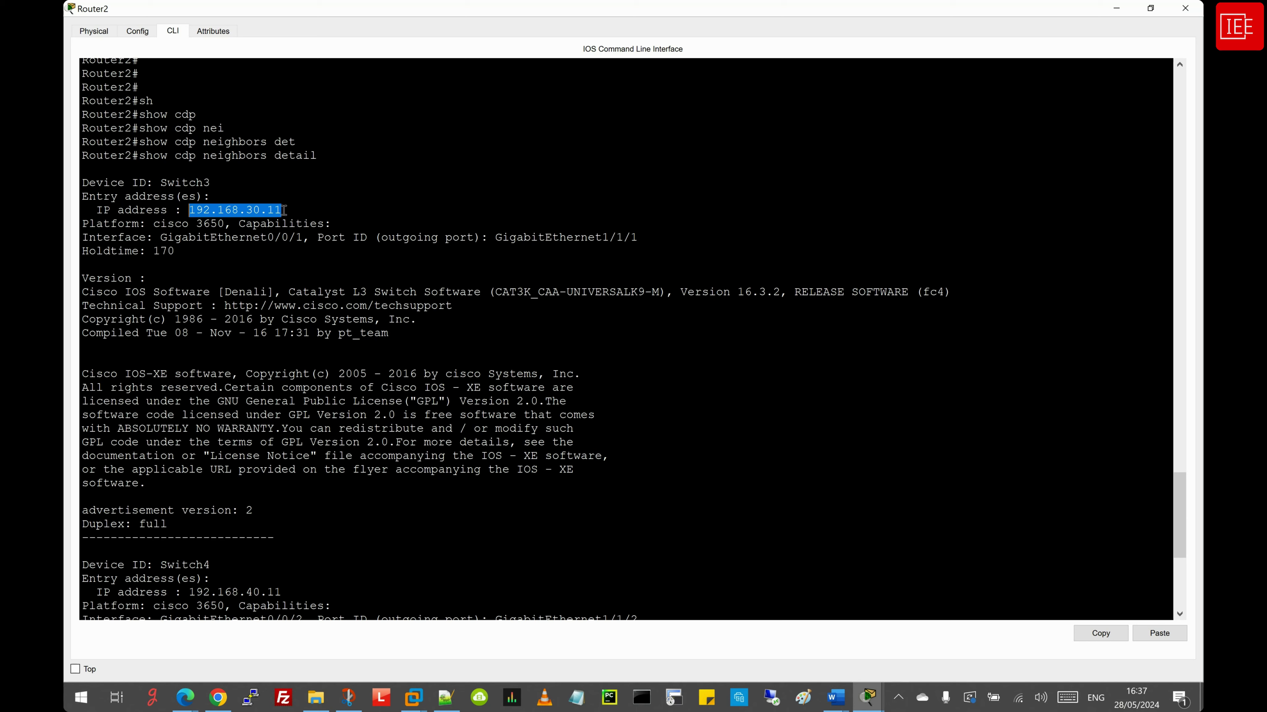
pyautogui.click(194, 238)
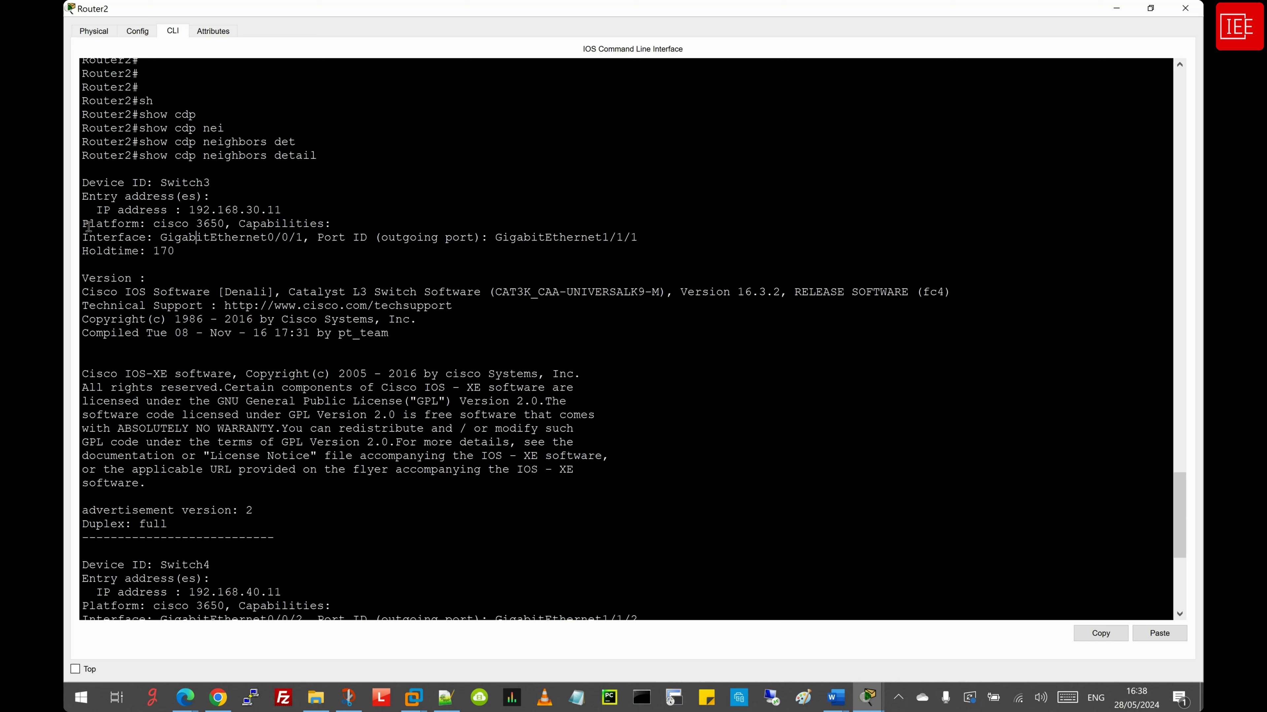
pyautogui.moveTo(84, 223); pyautogui.dragTo(203, 223)
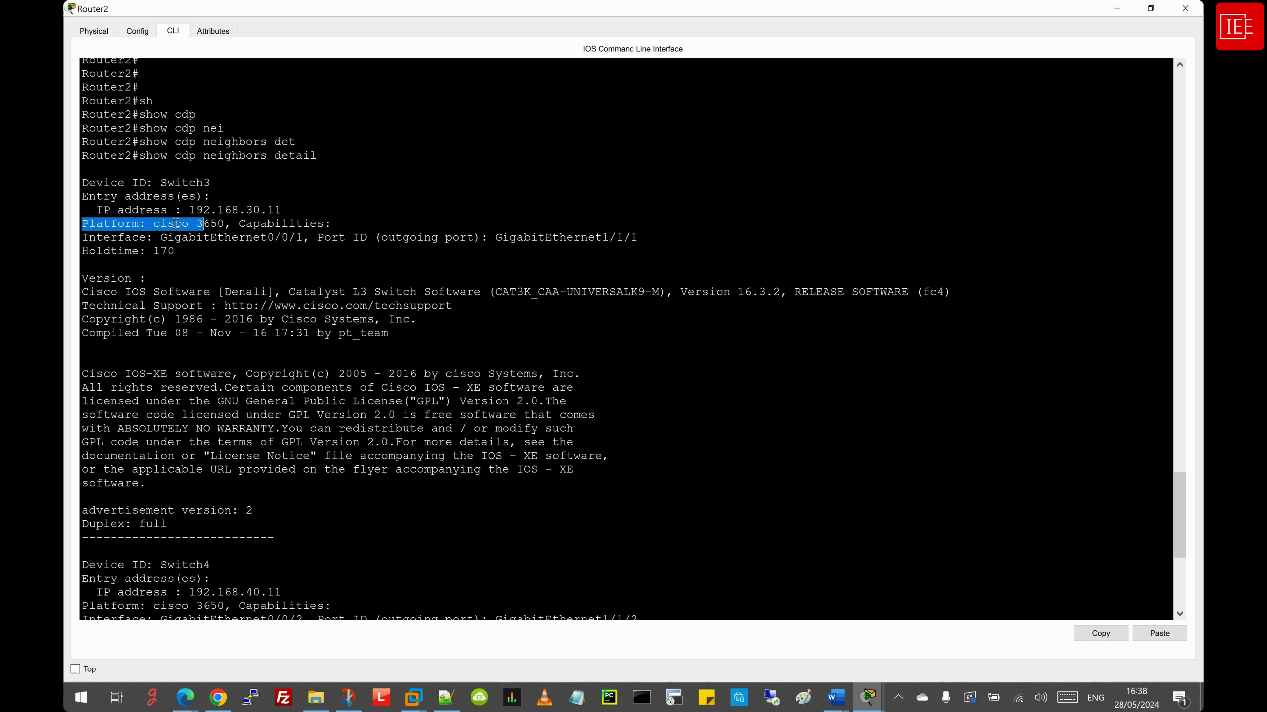
pyautogui.click(205, 229)
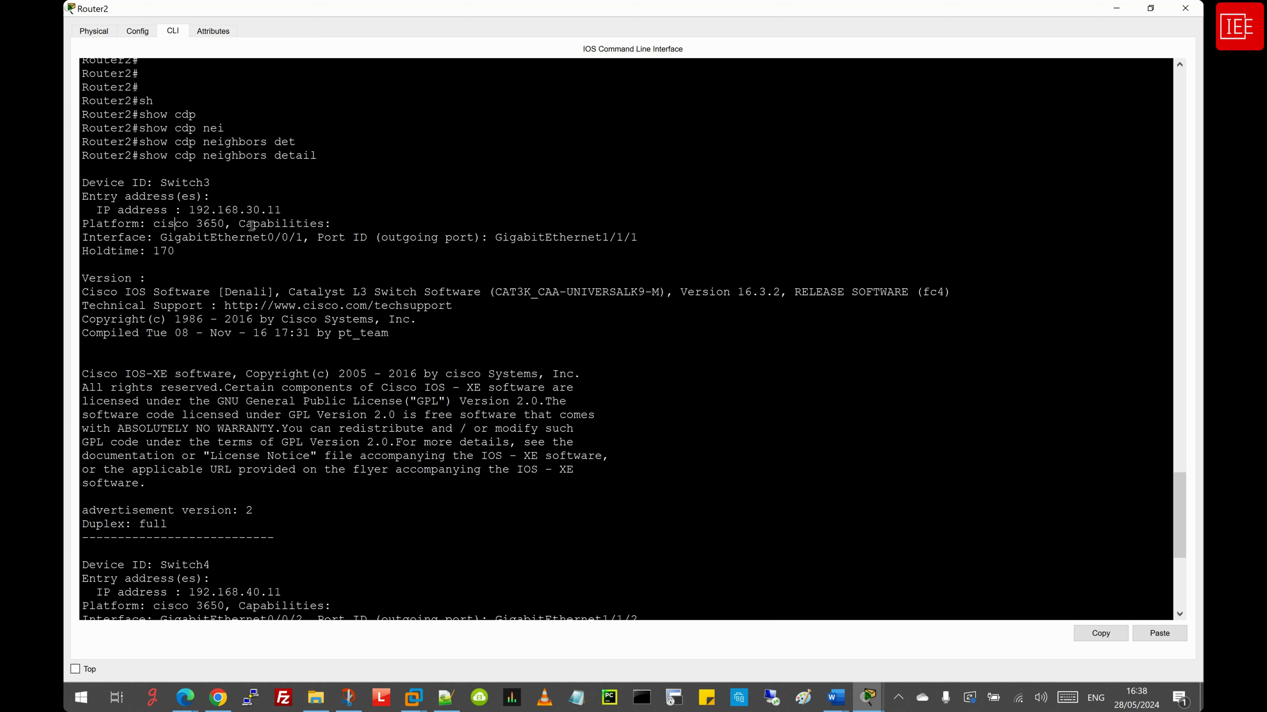
# Examine the capabilities, local interface and outgoing port ID reported for Switch3 in the detailed CDP output
pyautogui.click(346, 224)
pyautogui.moveTo(81, 238); pyautogui.dragTo(204, 238)
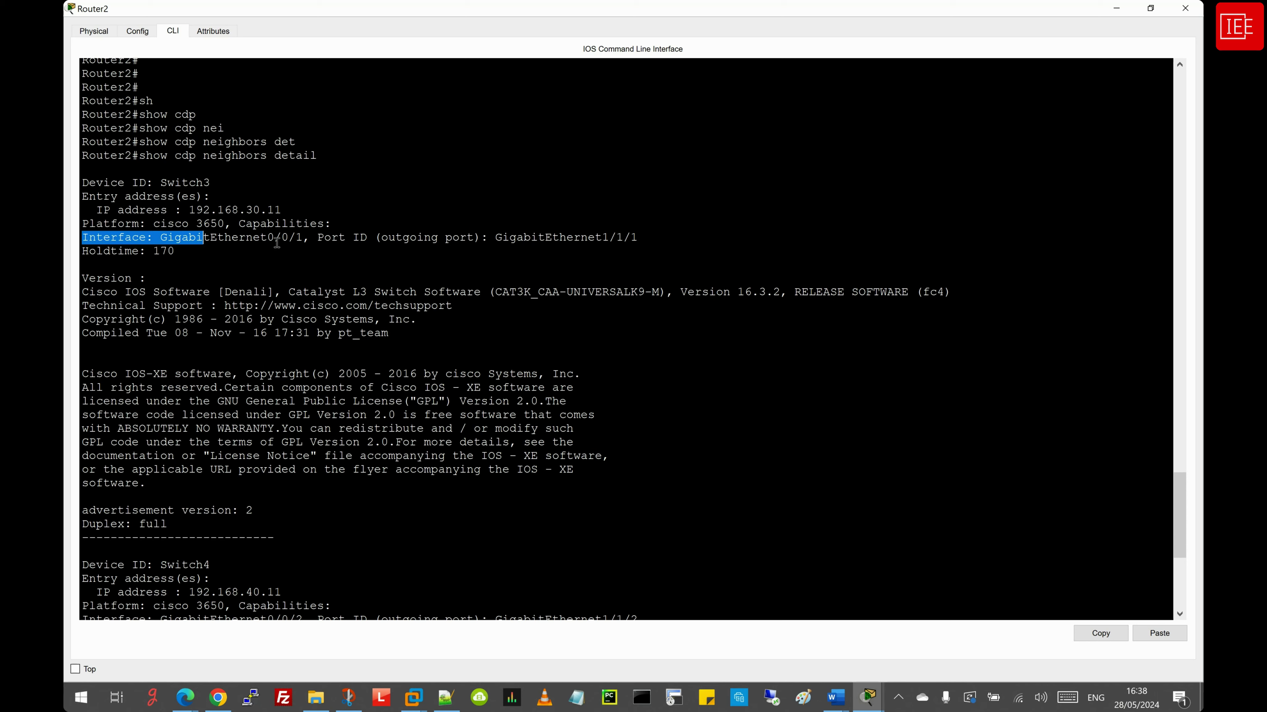
pyautogui.moveTo(303, 238); pyautogui.dragTo(254, 238)
pyautogui.moveTo(164, 241); pyautogui.dragTo(160, 238)
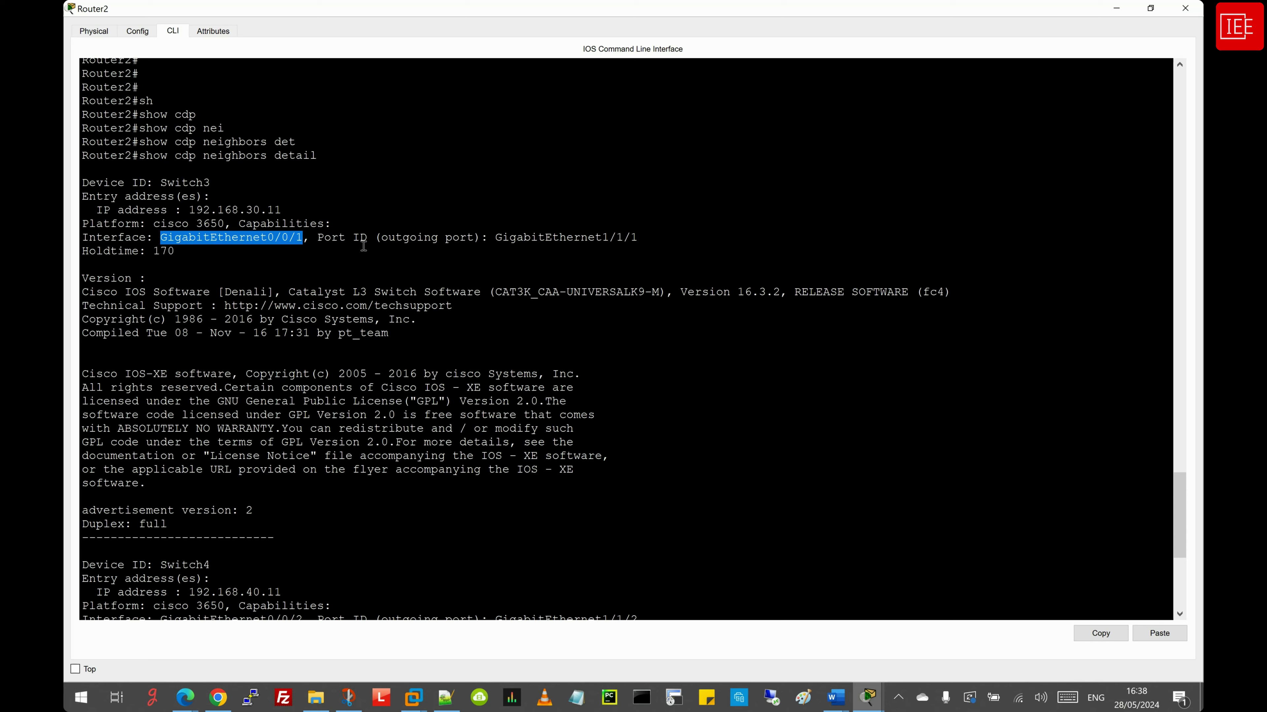
pyautogui.click(304, 237)
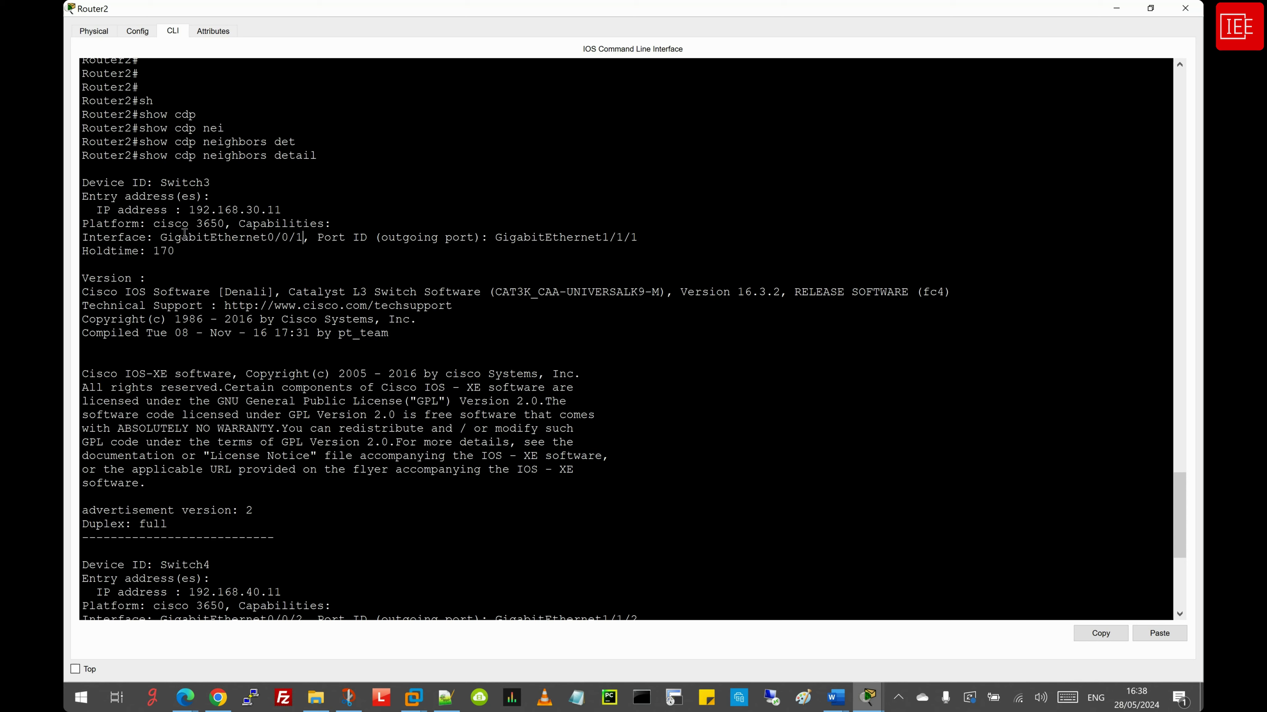
pyautogui.moveTo(161, 183); pyautogui.dragTo(213, 181)
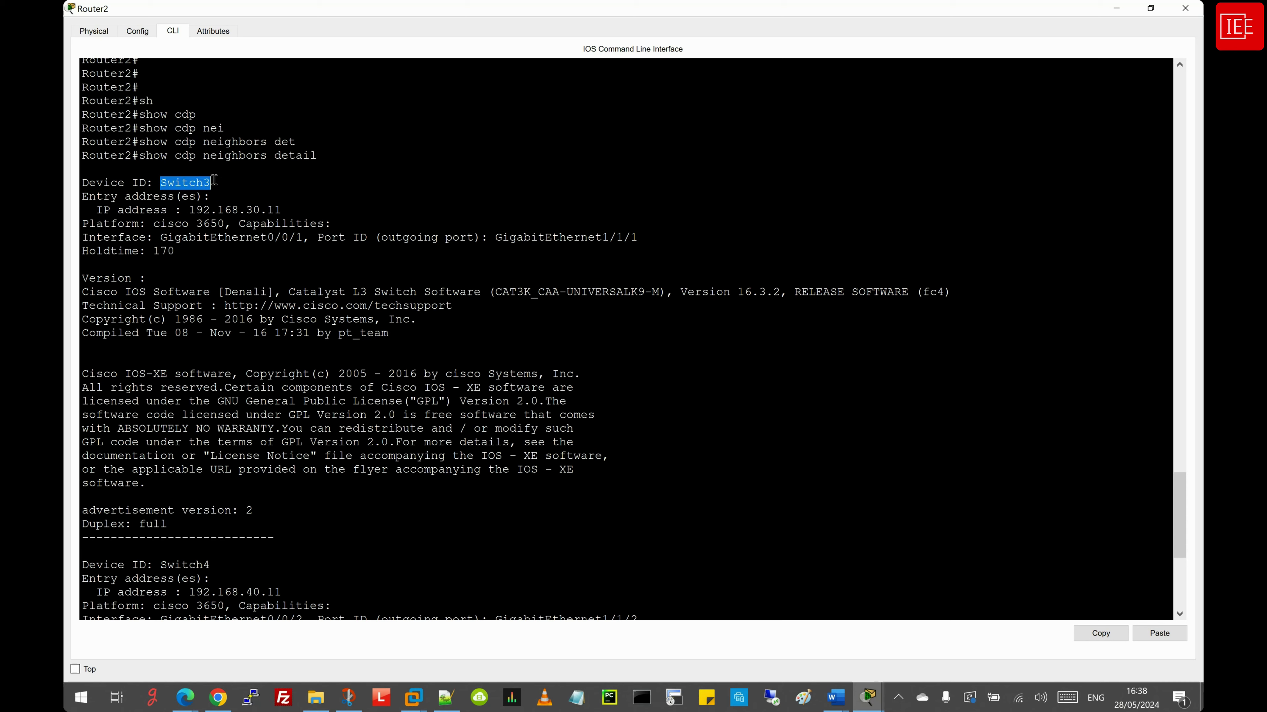
pyautogui.click(643, 239)
# Examine the IOS software version and the IOS-XE software notice in Switch3's detailed CDP entry
pyautogui.moveTo(83, 279); pyautogui.dragTo(160, 304)
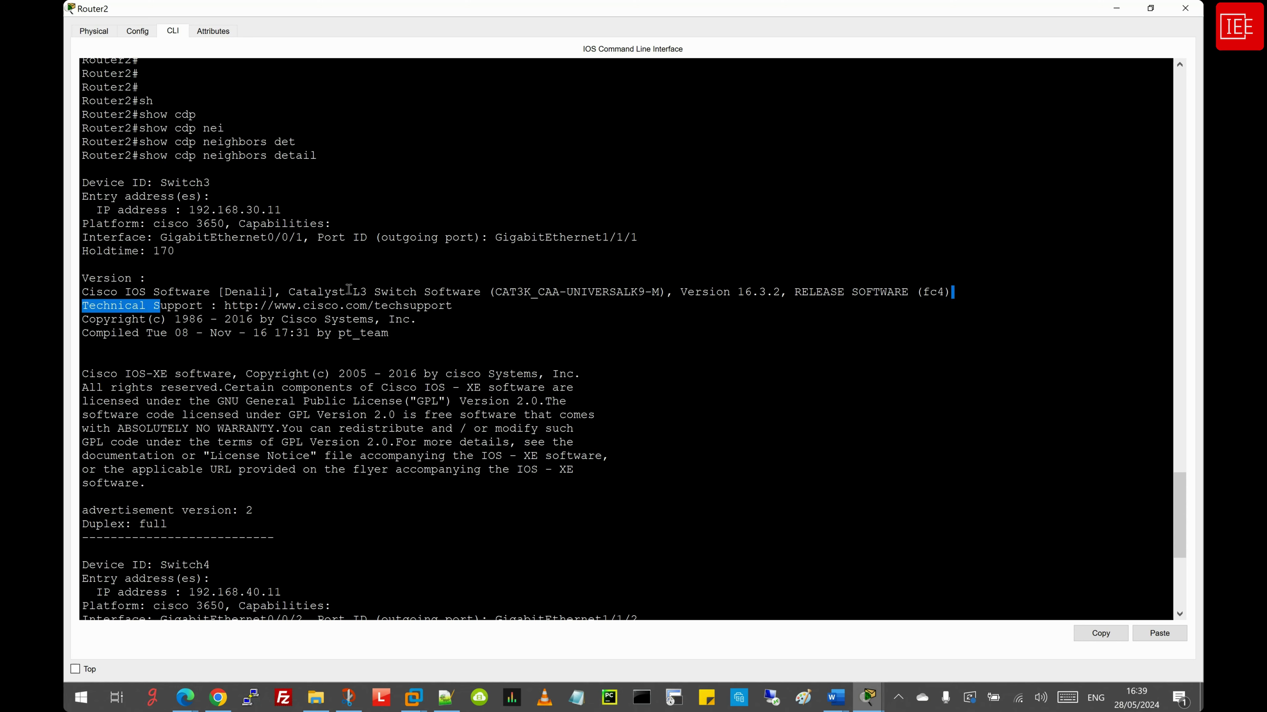
pyautogui.moveTo(296, 292); pyautogui.dragTo(476, 292)
pyautogui.moveTo(682, 292); pyautogui.dragTo(783, 294)
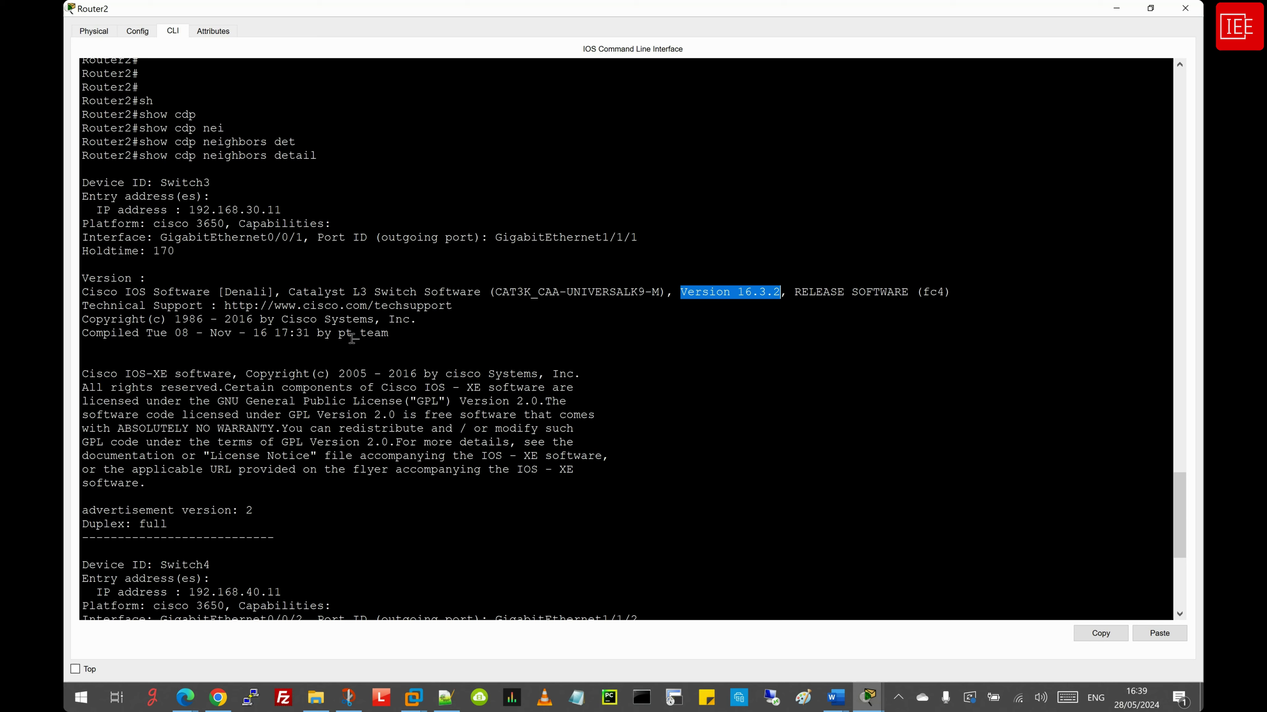
pyautogui.moveTo(83, 373); pyautogui.dragTo(159, 377)
pyautogui.doubleClick(202, 375)
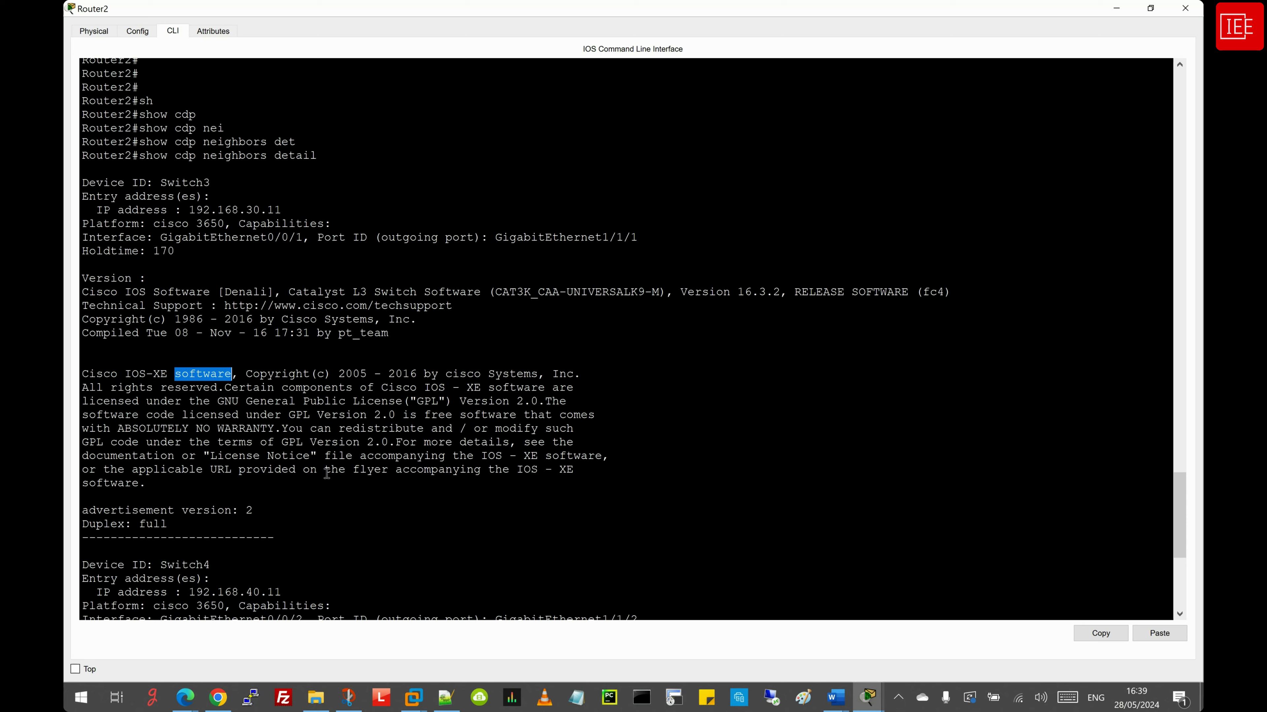
# Review the Switch4 entry of the detailed CDP output through to Router2's prompt
pyautogui.scroll(-1, 109, 514)
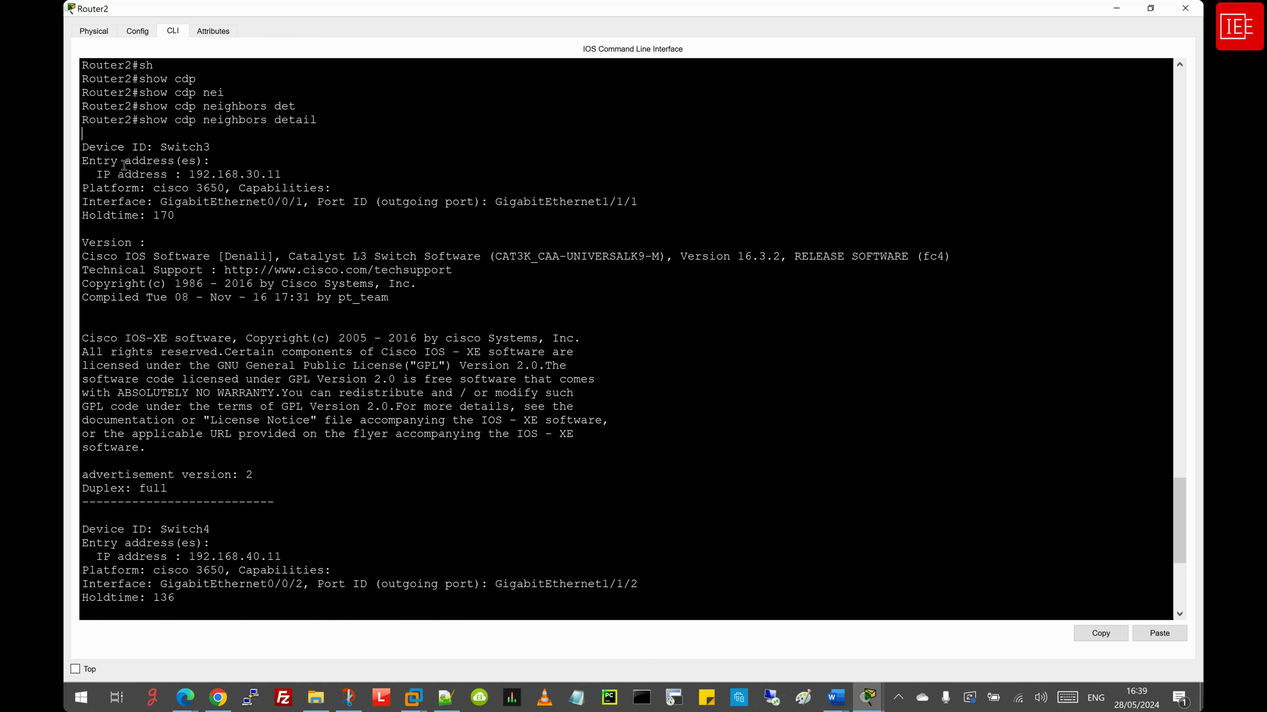
pyautogui.click(101, 135)
pyautogui.scroll(-8, 258, 533)
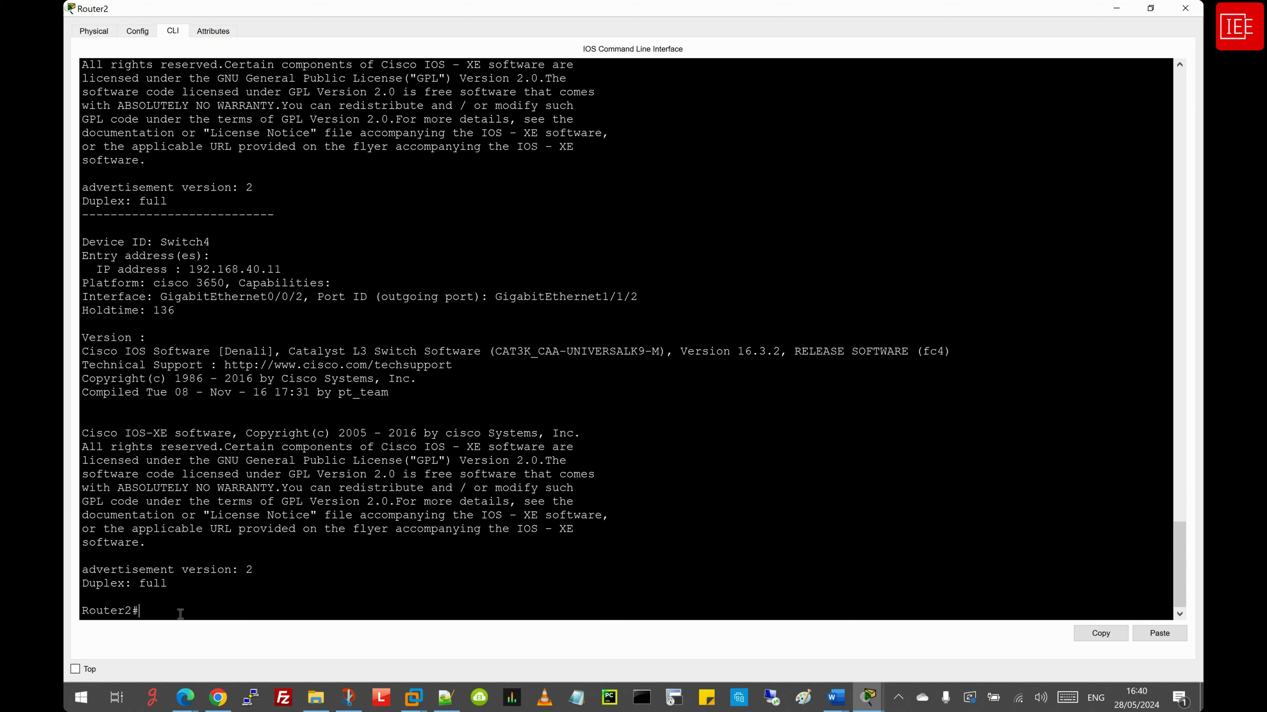
# Return to the topology, open PC1's Command Prompt in a maximized window, and ping 192.168.20.100
pyautogui.click(870, 701)
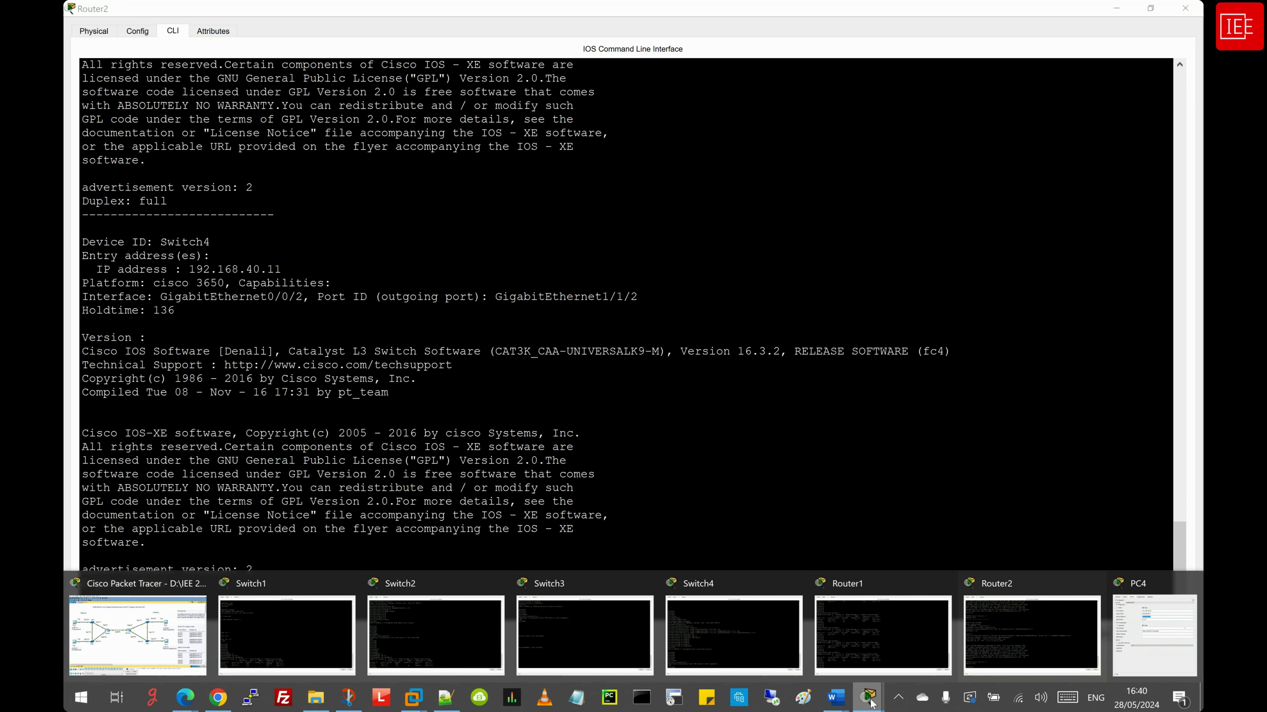
pyautogui.click(194, 637)
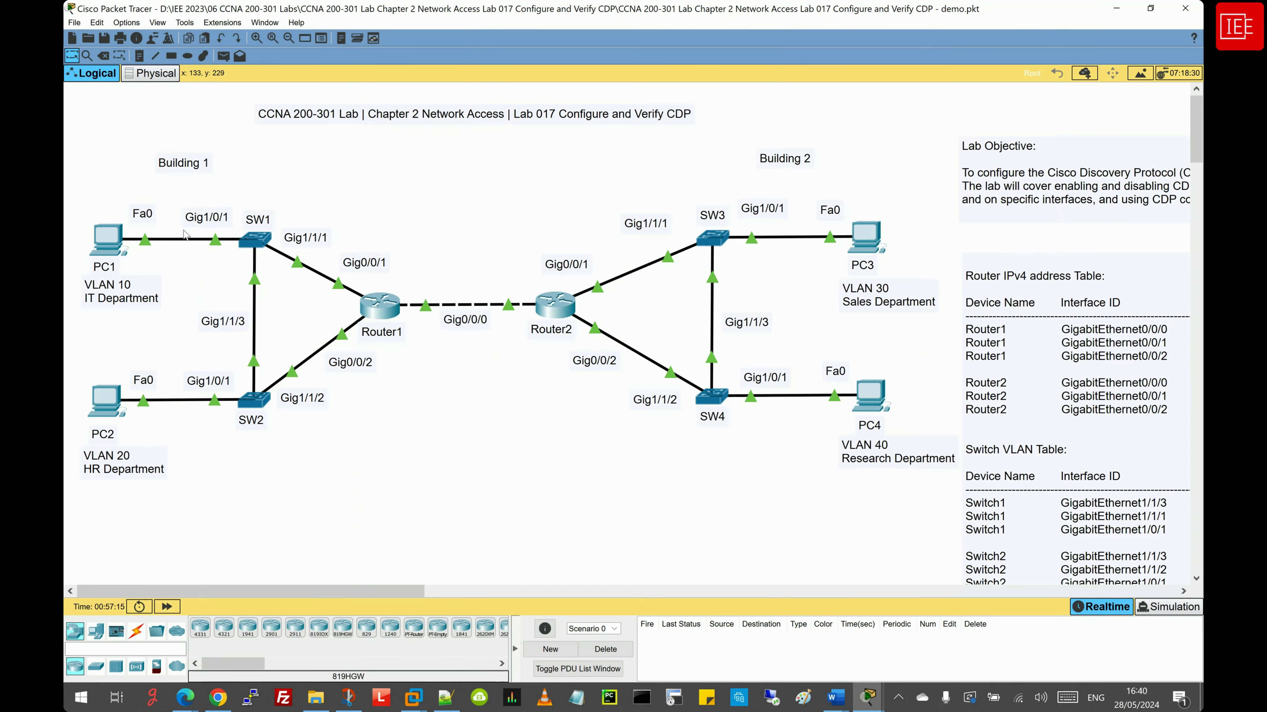
pyautogui.click(104, 241)
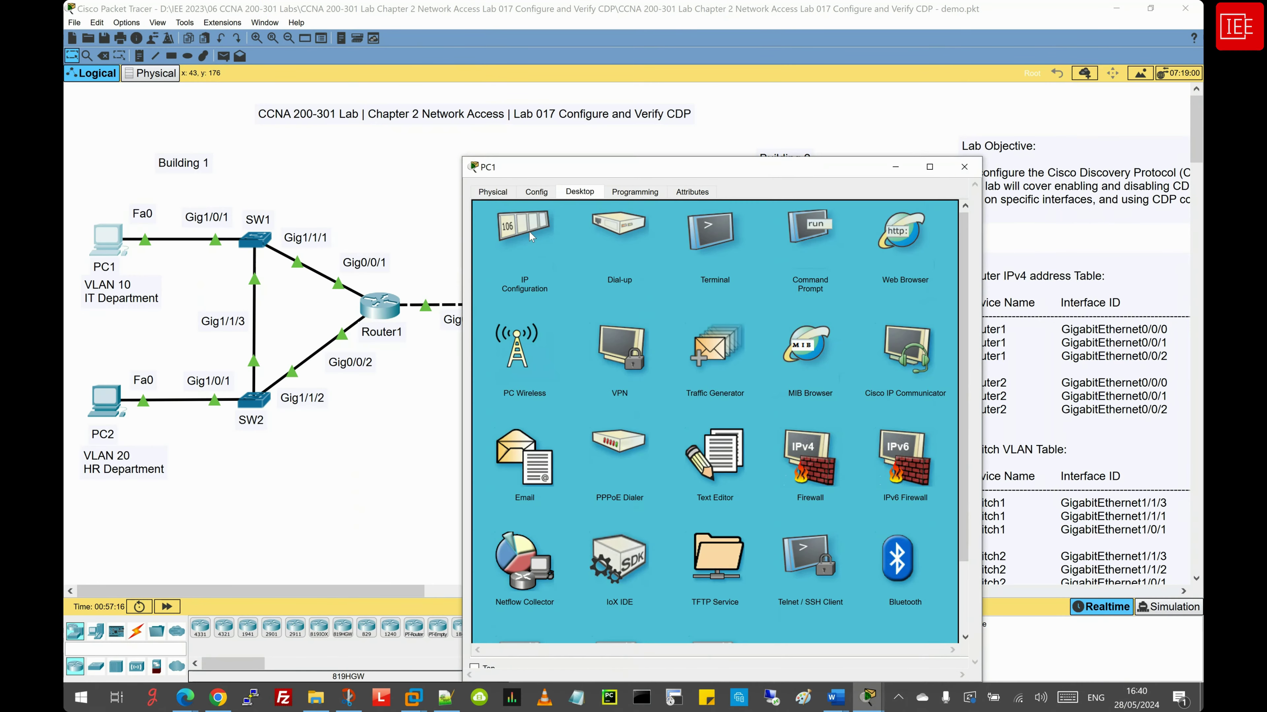
pyautogui.click(803, 242)
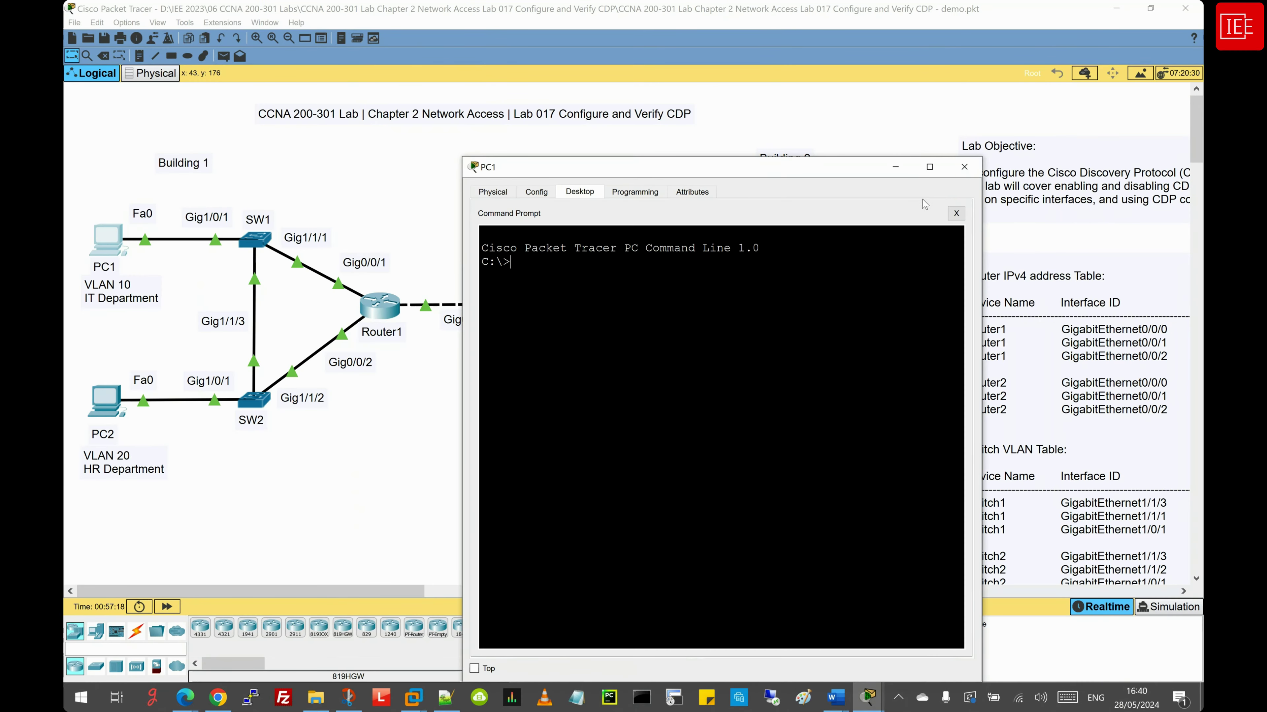
pyautogui.click(930, 167)
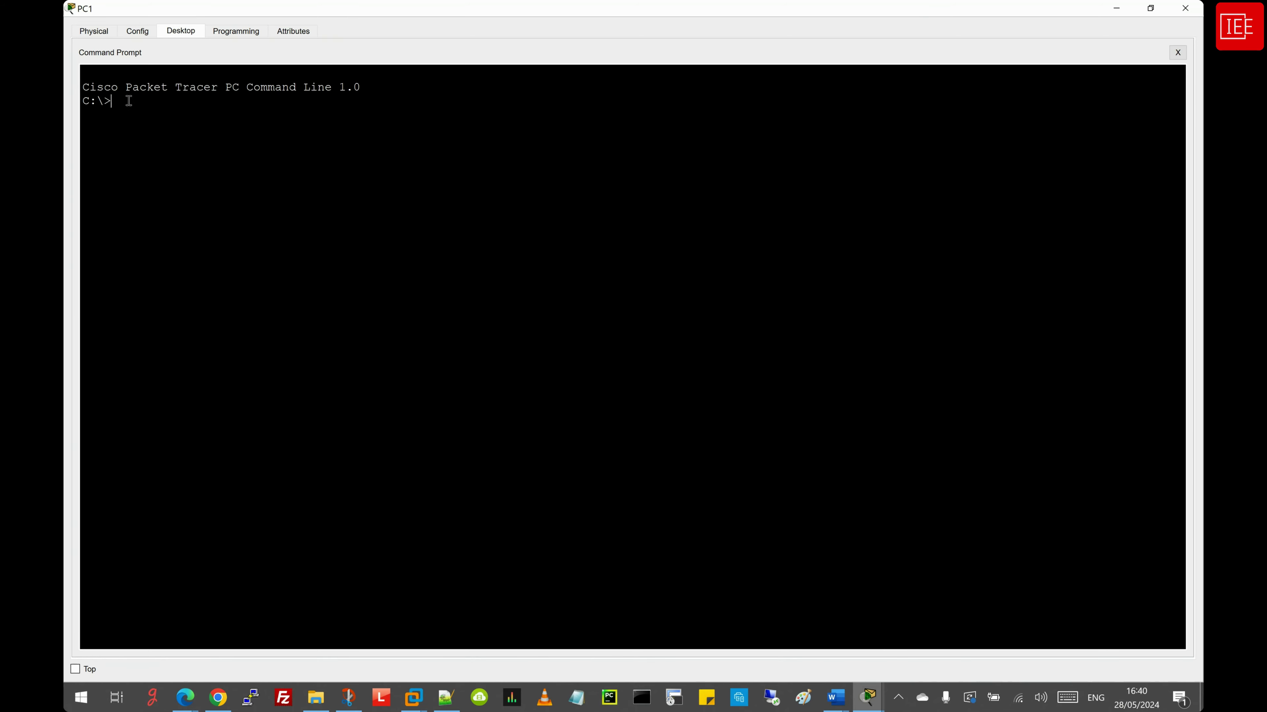
pyautogui.write('ping 192.168.20.100')
pyautogui.press('Return')
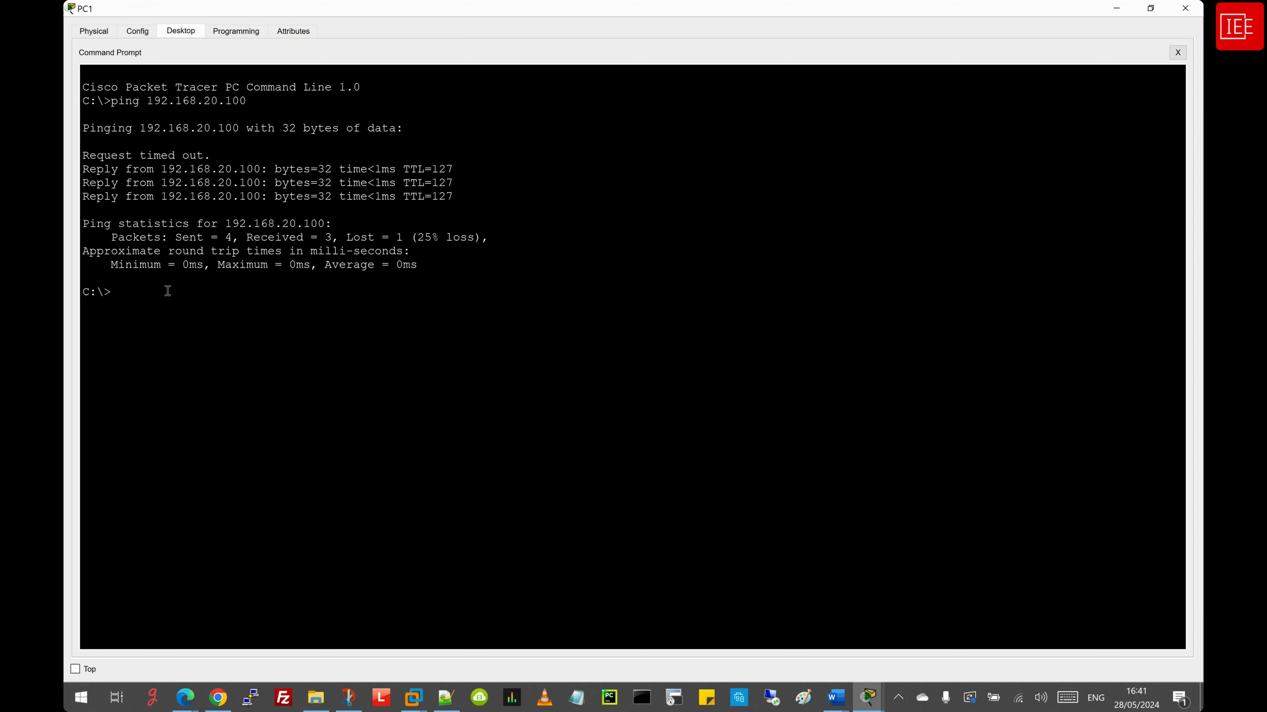
# Ping 192.168.30.100 from PC1 twice to test connectivity to VLAN 30
pyautogui.press('Up')
pyautogui.press('Return')
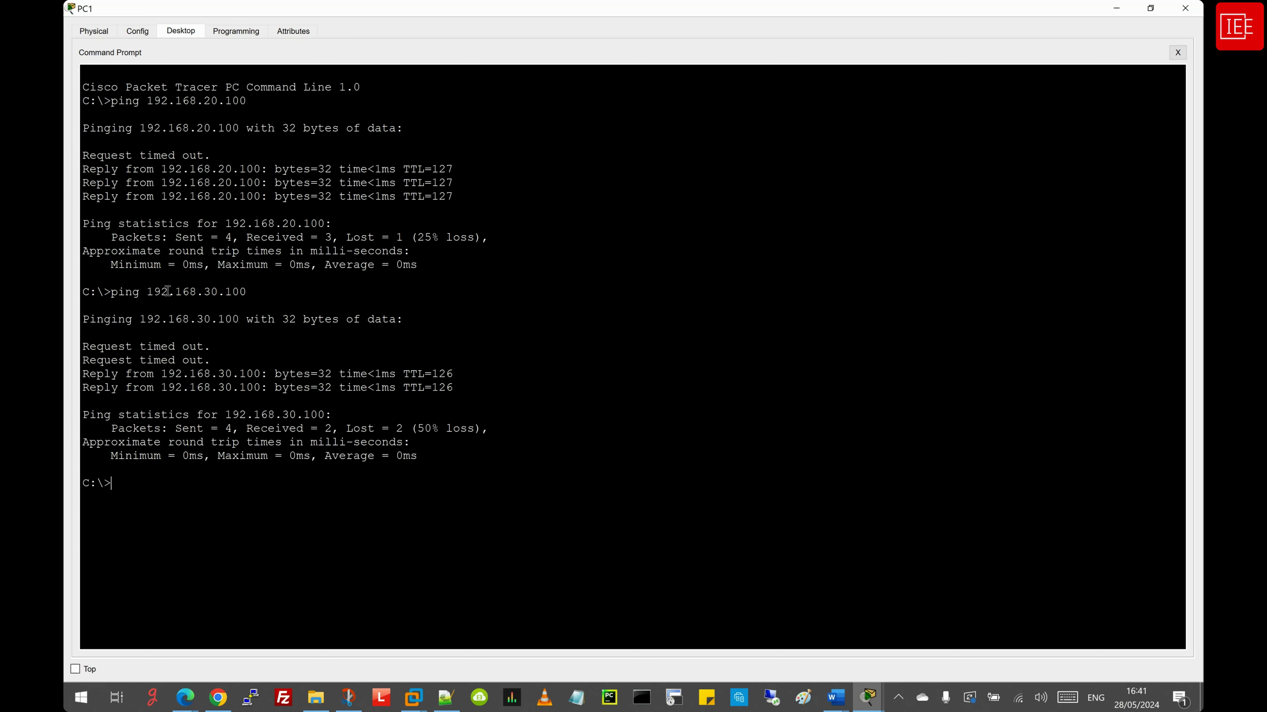
pyautogui.press('Return')
pyautogui.press('Up')
pyautogui.press('Return')
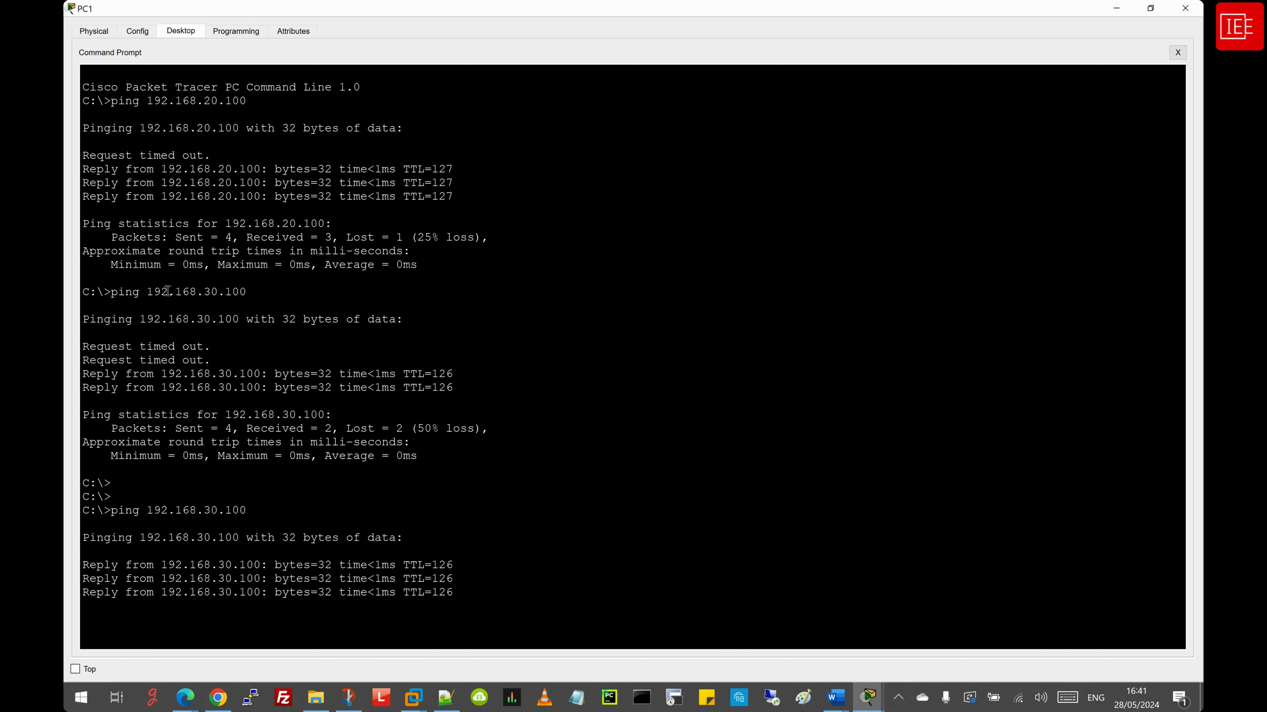
pyautogui.press('Return')
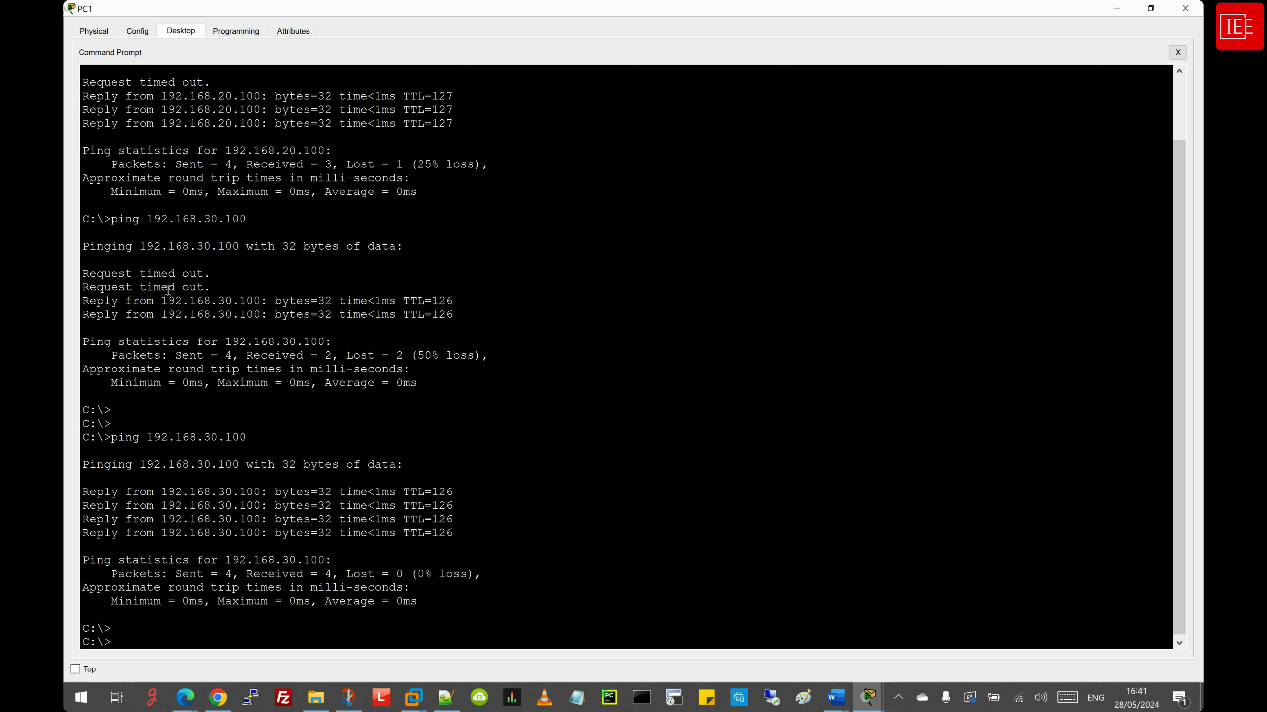
# Ping 192.168.40.100 from PC1 twice to test connectivity to VLAN 40
pyautogui.press('Return')
pyautogui.press('Up')
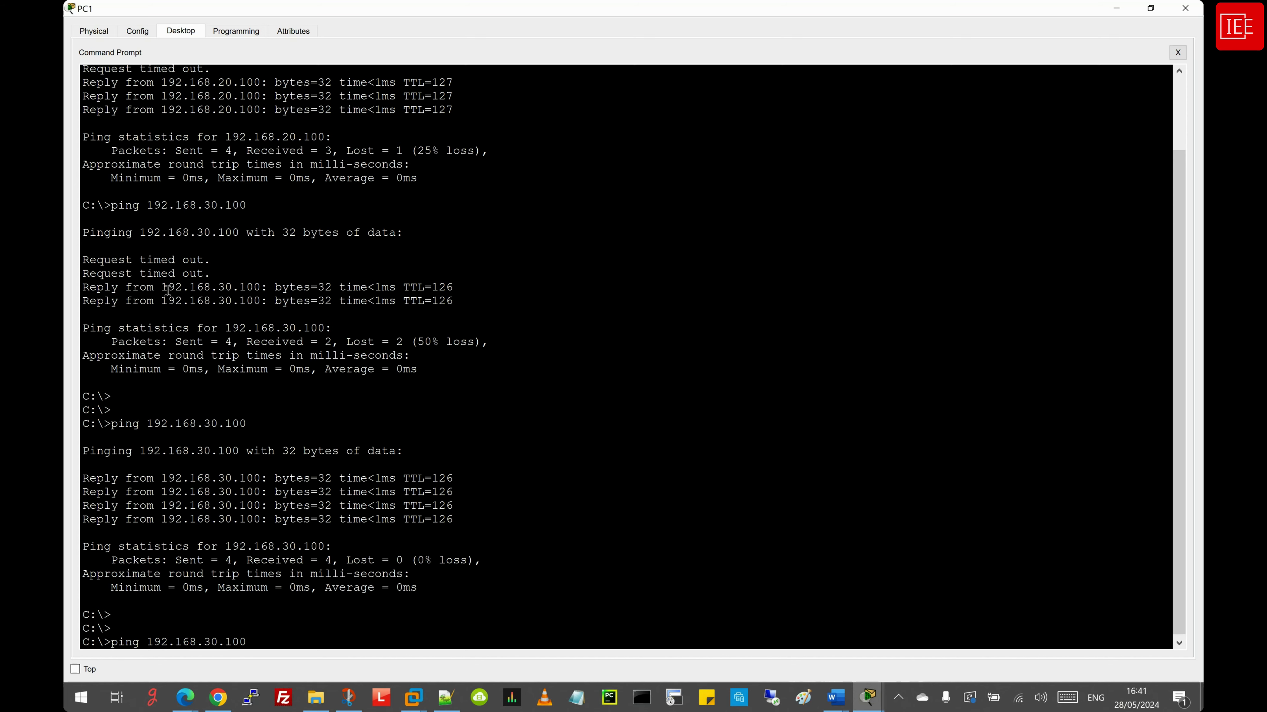
pyautogui.press('BackSpace')
pyautogui.write('4')
pyautogui.press('Return')
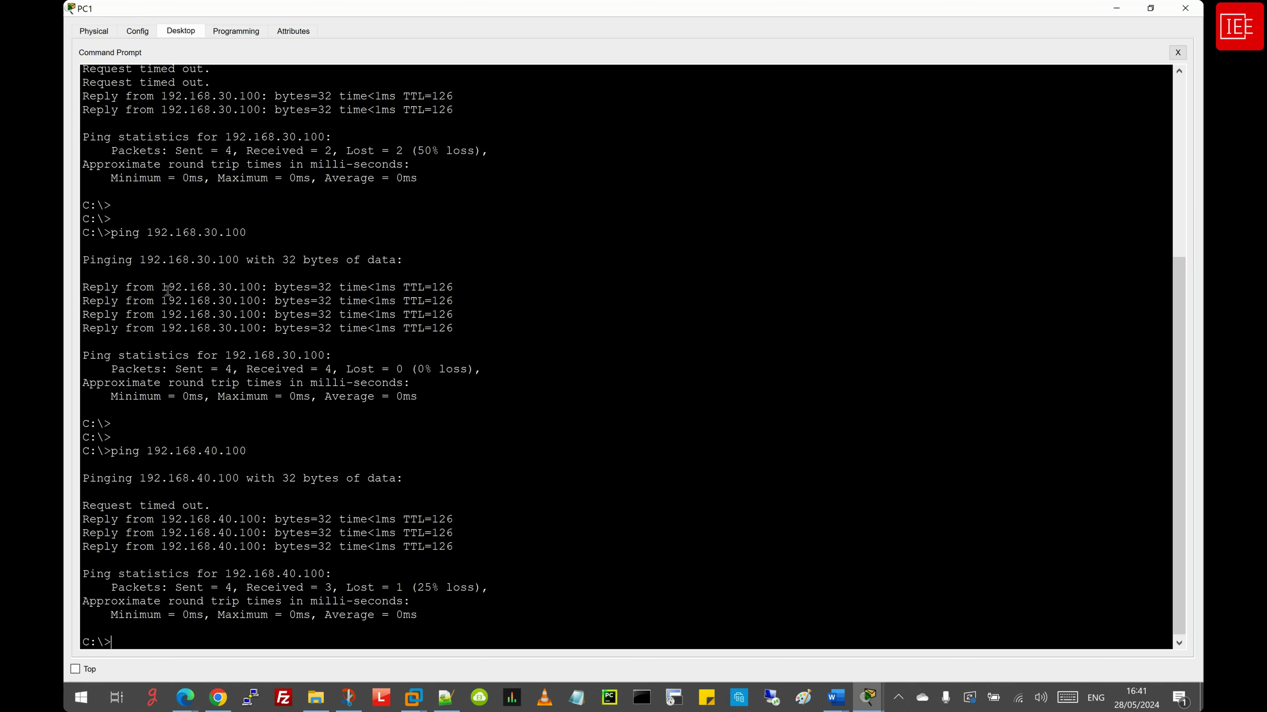
pyautogui.press('Return')
pyautogui.press('Up')
pyautogui.press('Return')
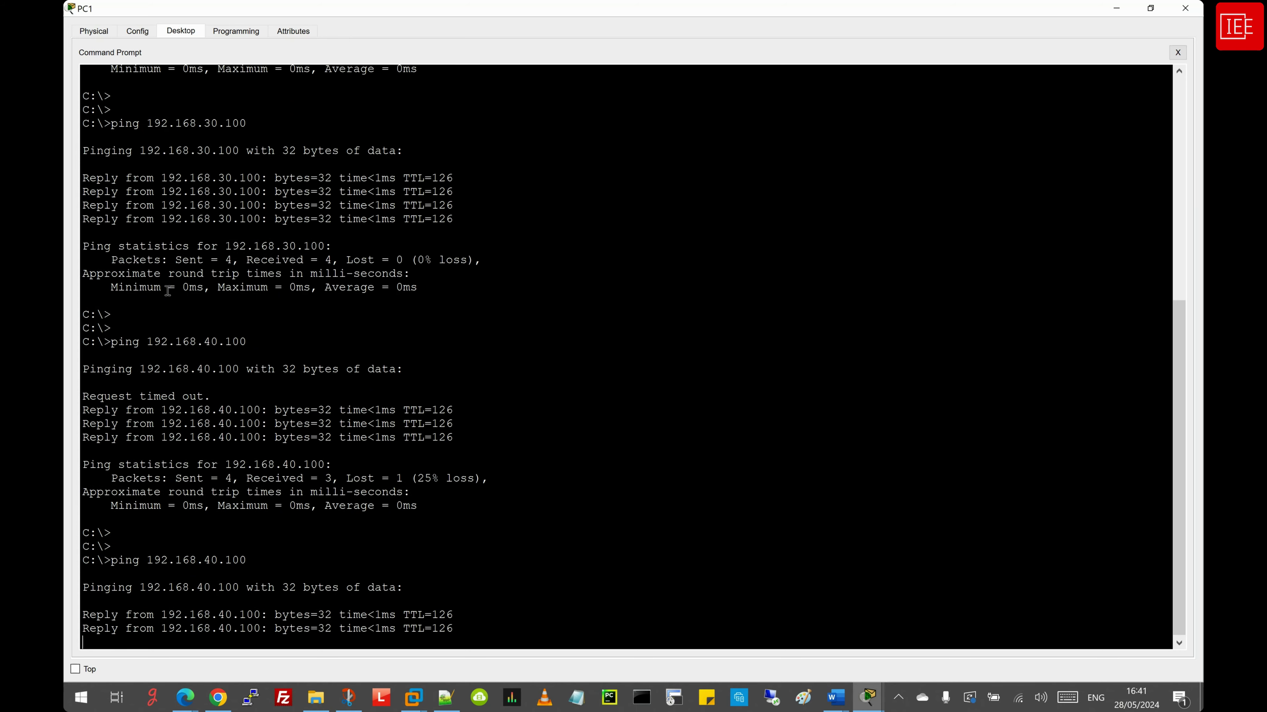